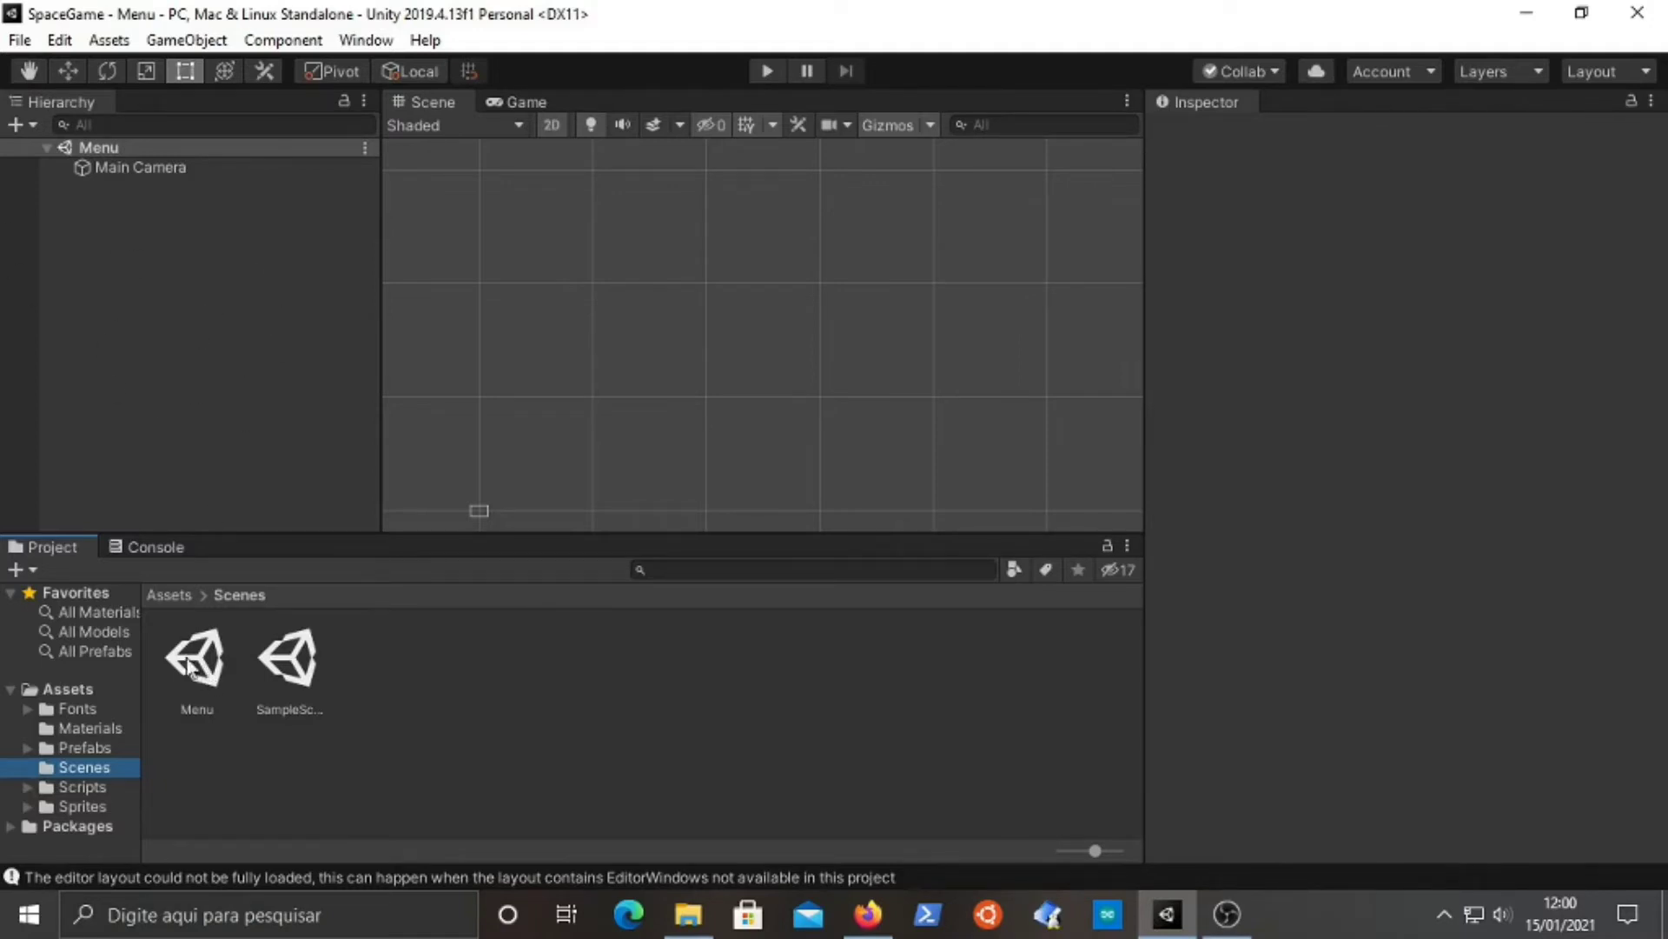
- Add a TextMeshPro UI button to the Menu scene and import the TMP Essentials resources
right_click(129, 242)
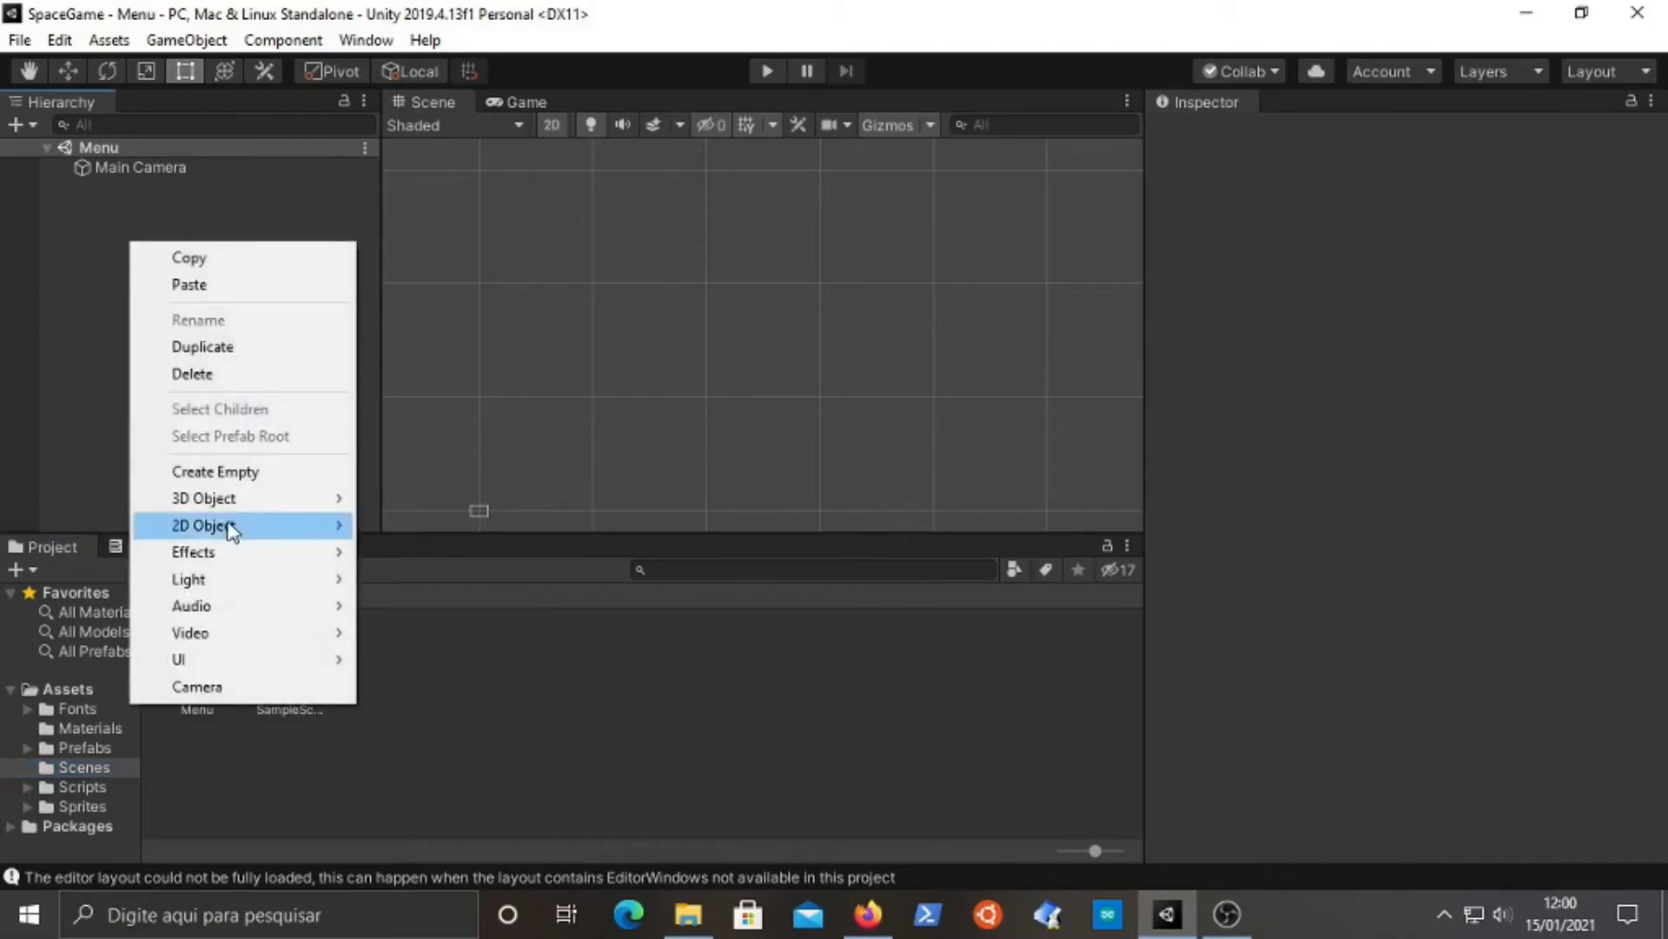
mouse_move(242, 669)
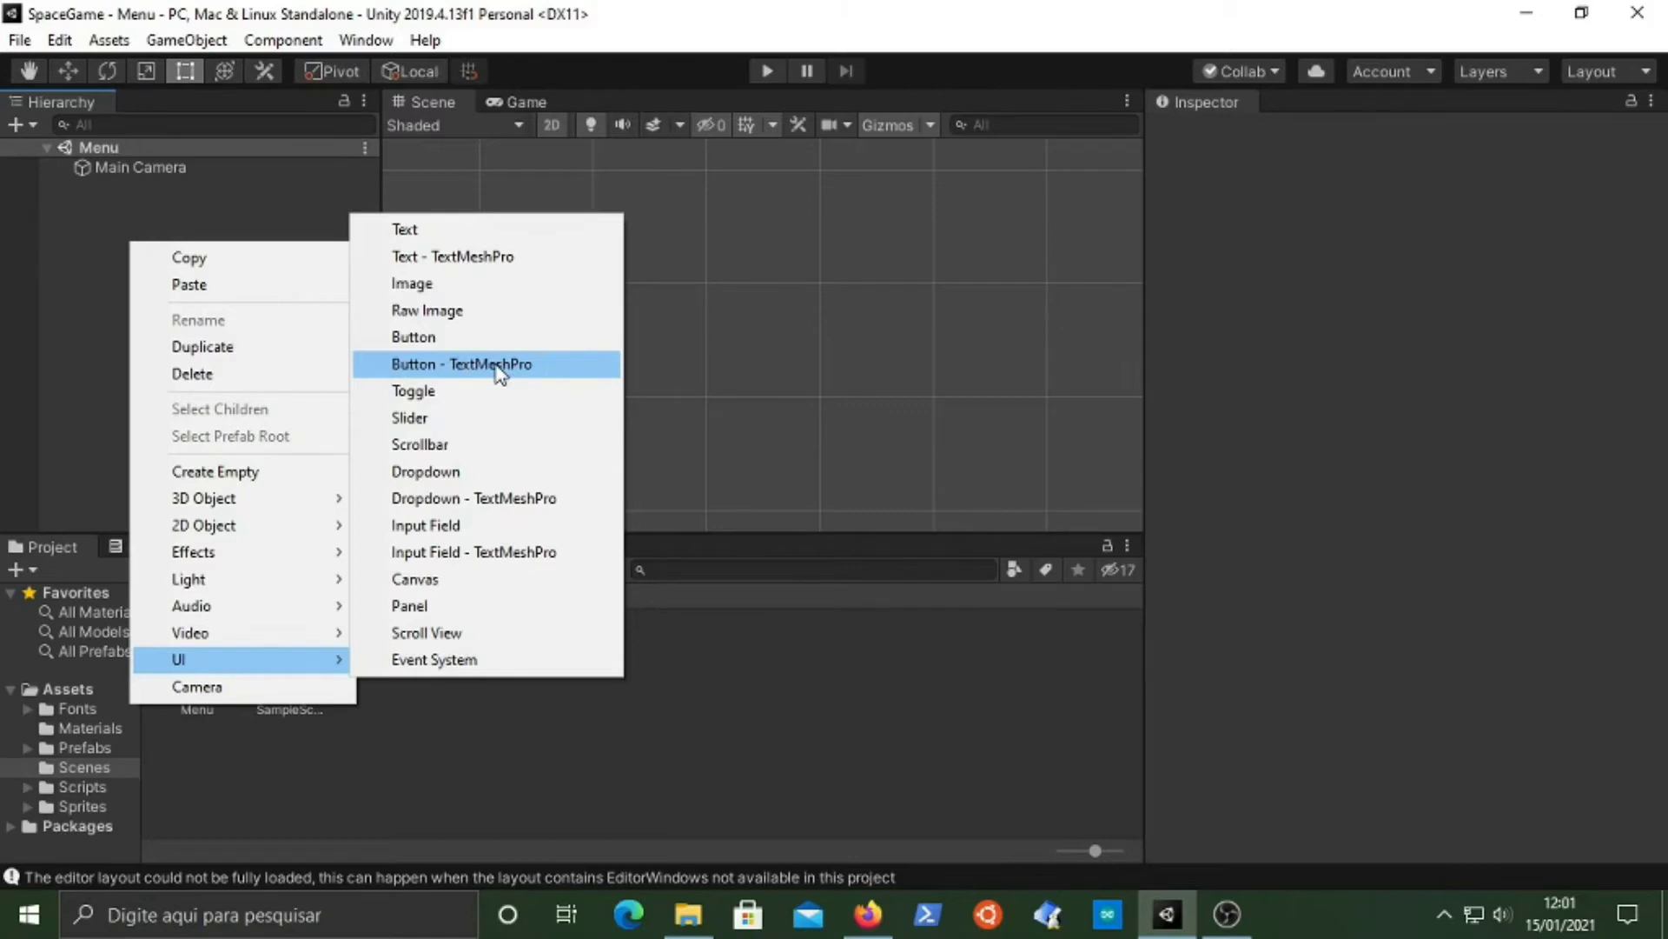
left_click(439, 364)
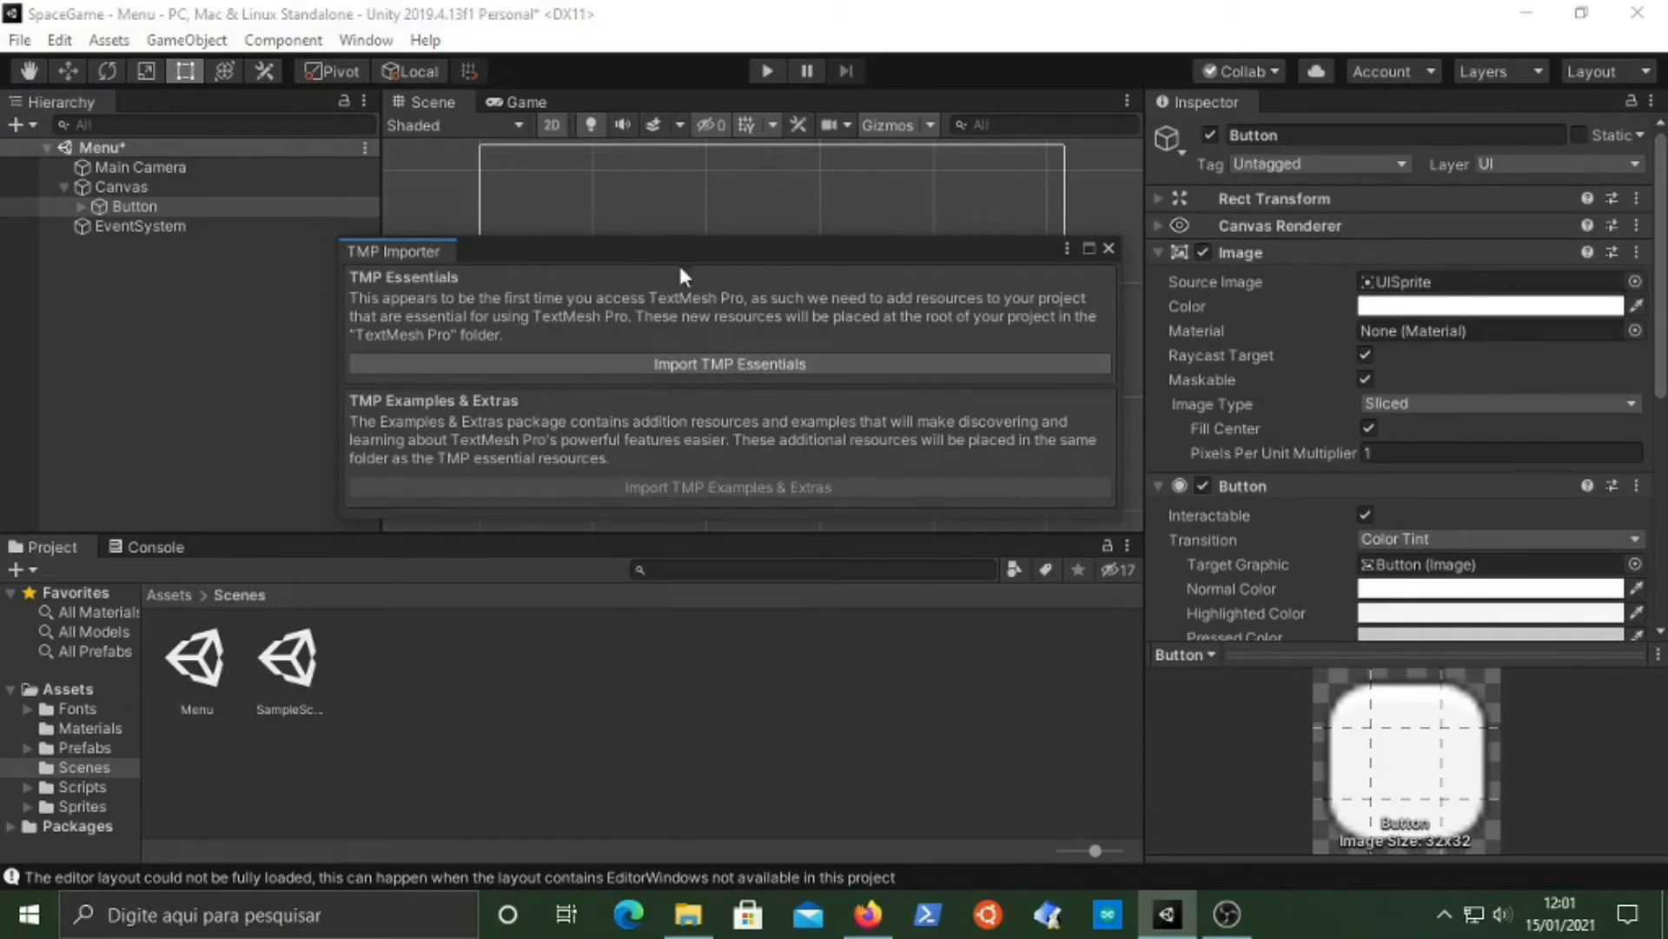
left_click_drag(713, 249, 722, 304)
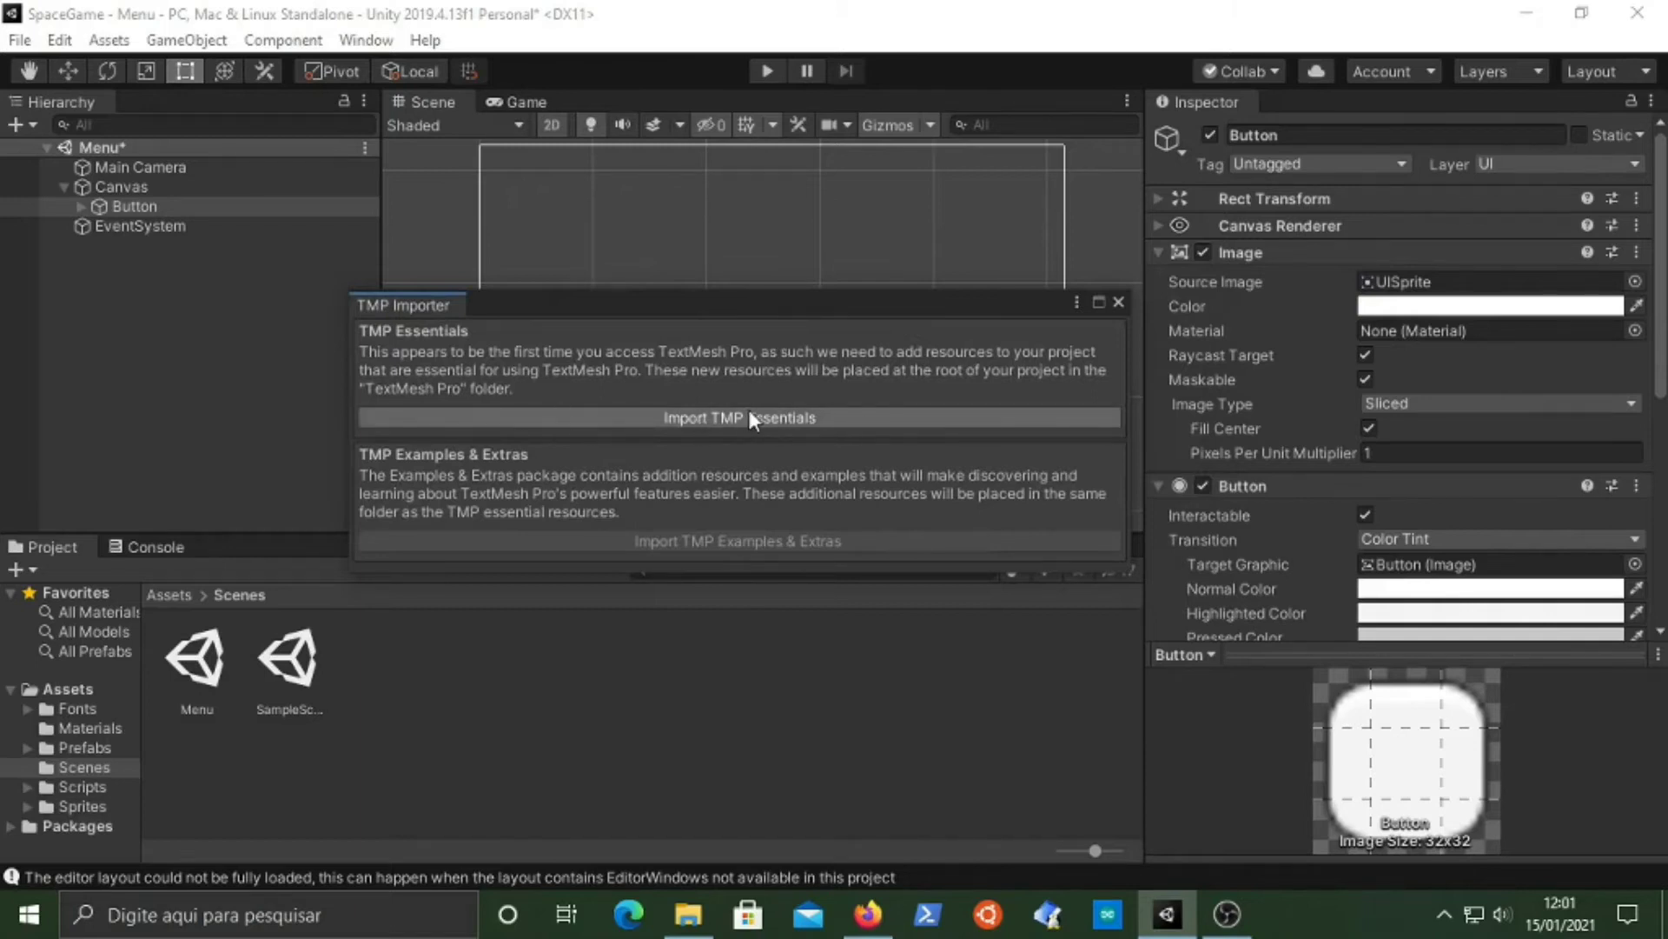
left_click(711, 418)
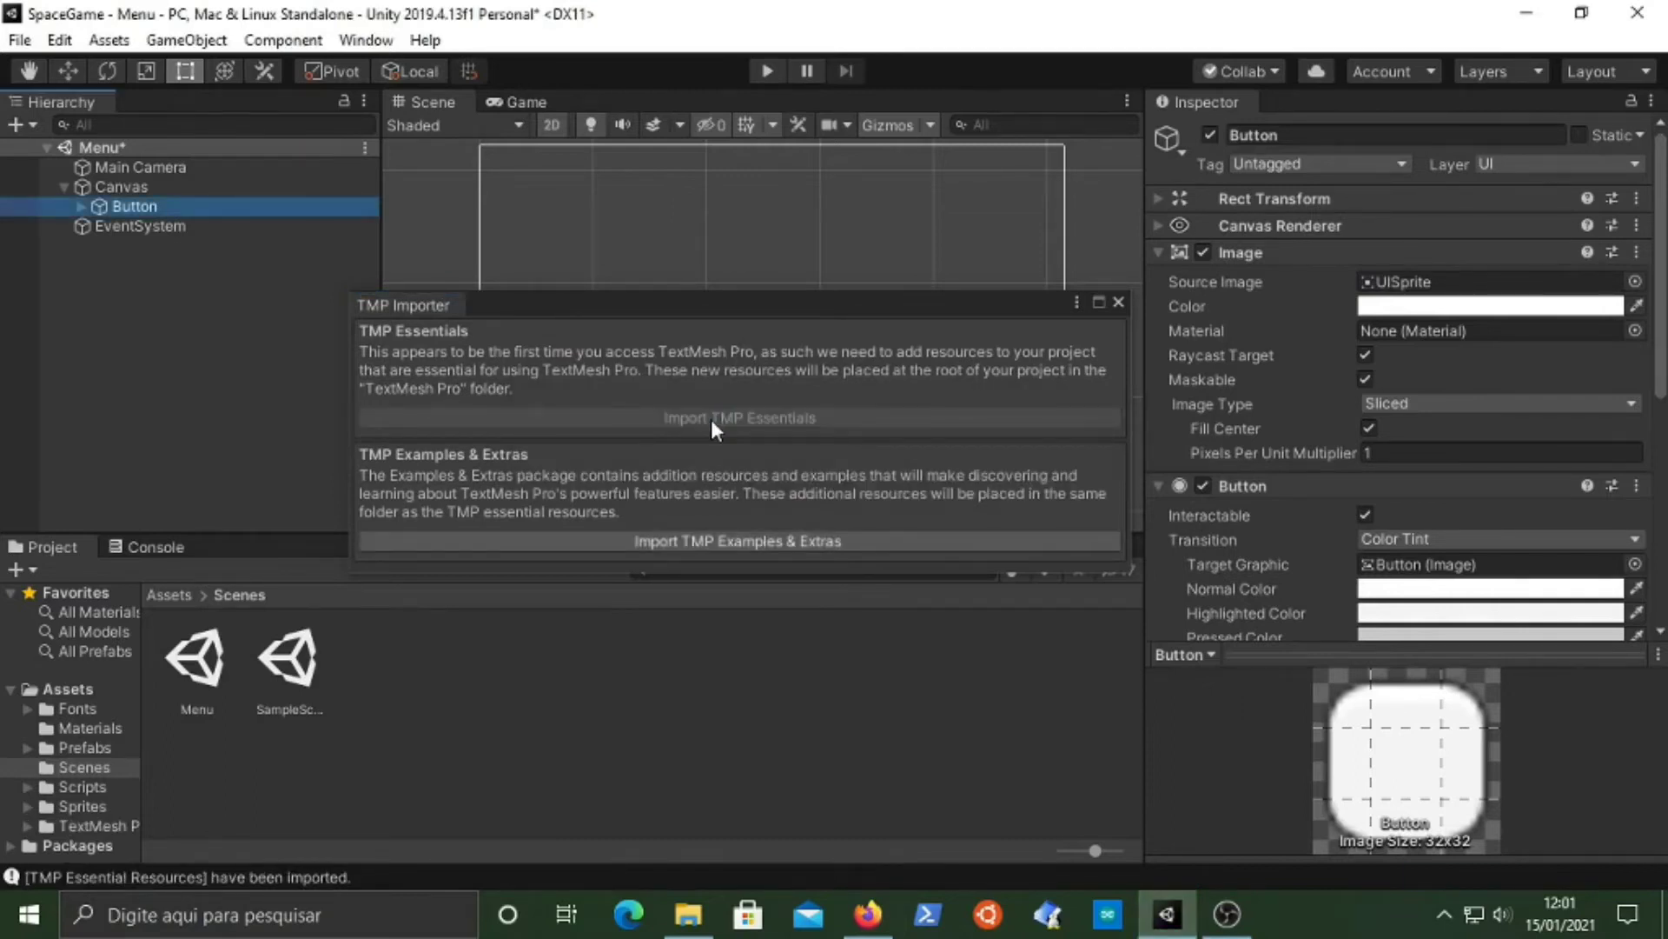
left_click(1118, 301)
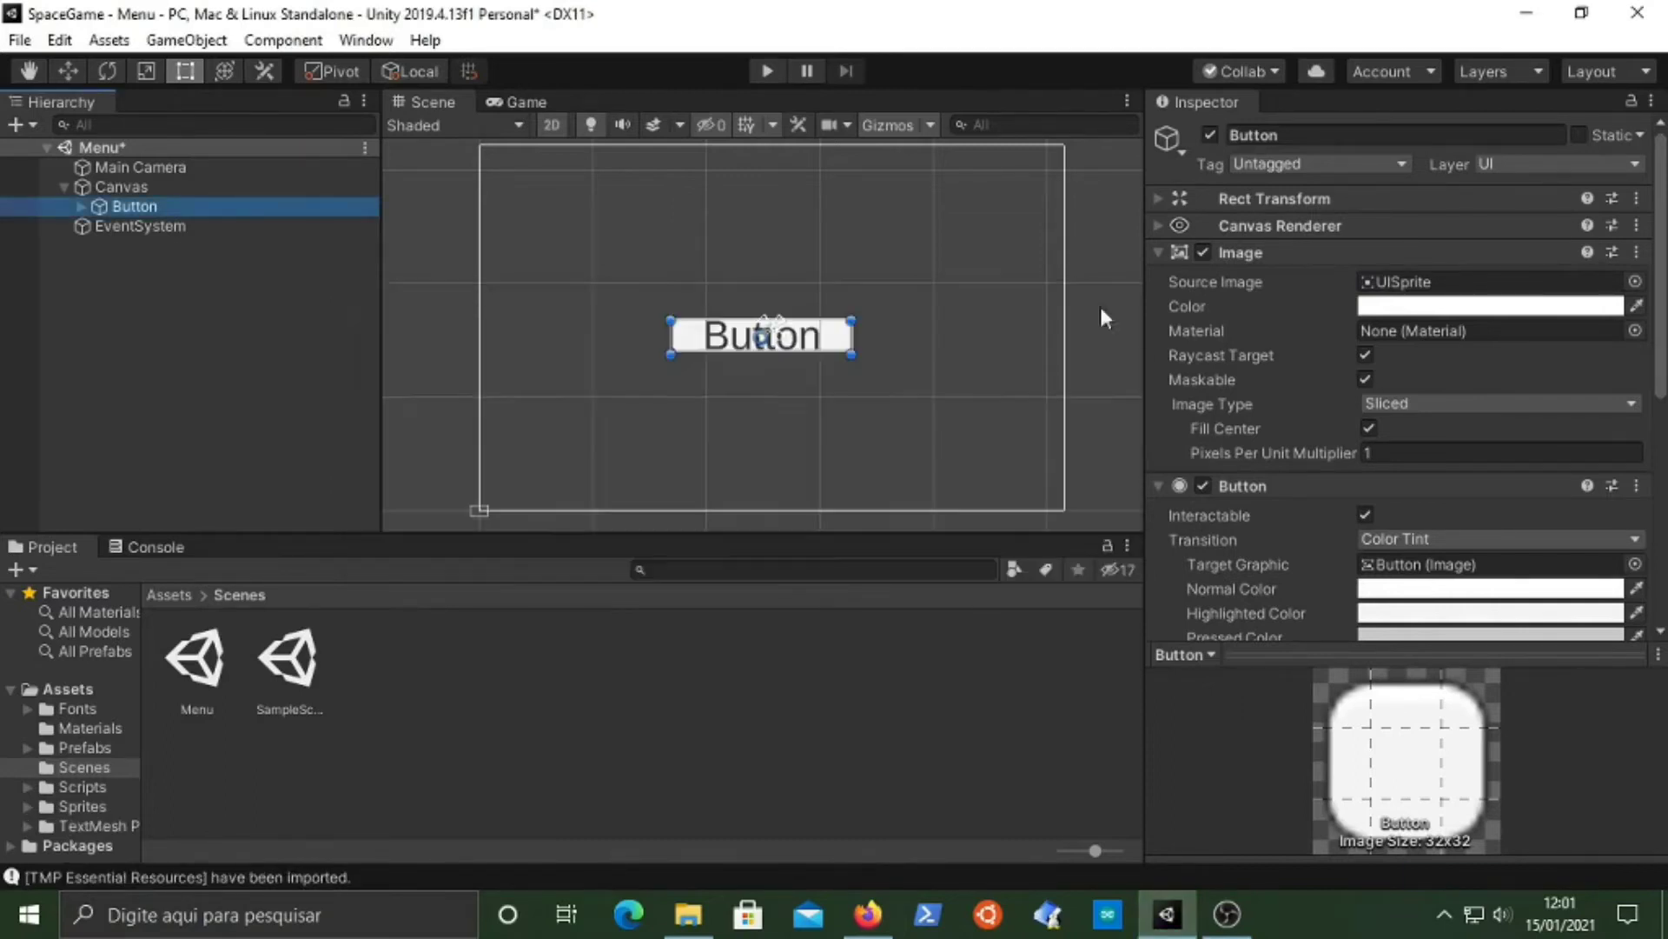
- Expand the new button in the scene hierarchy and rename it PlayButton
left_click(82, 206)
right_click(139, 205)
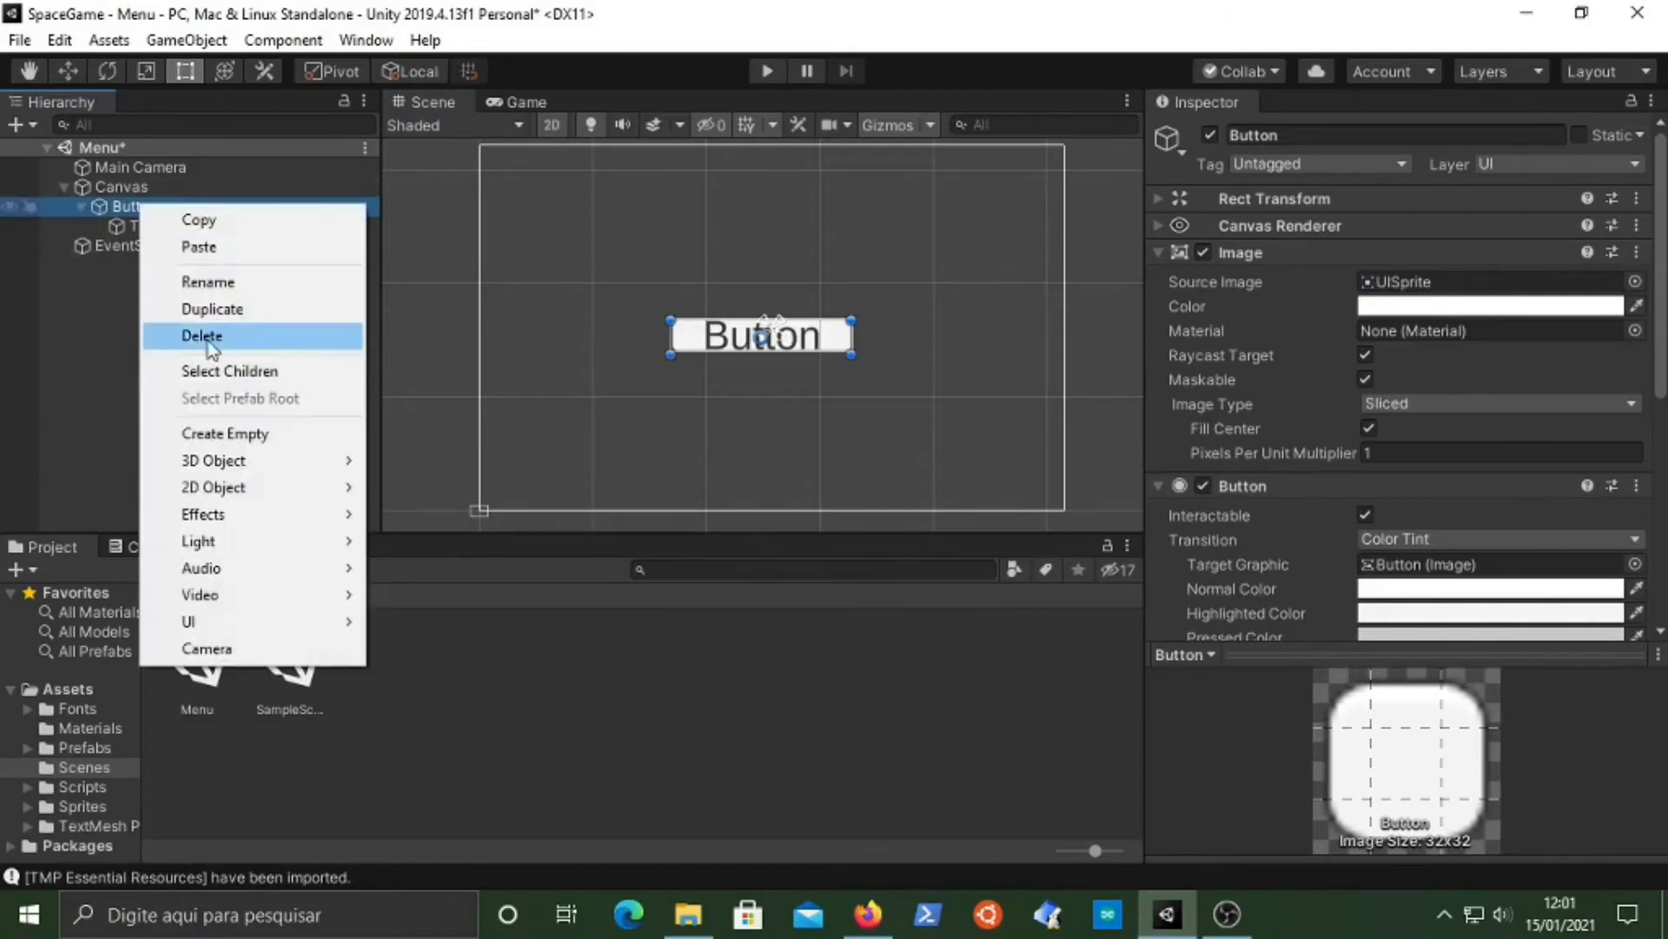
left_click(221, 285)
type("PlayButton")
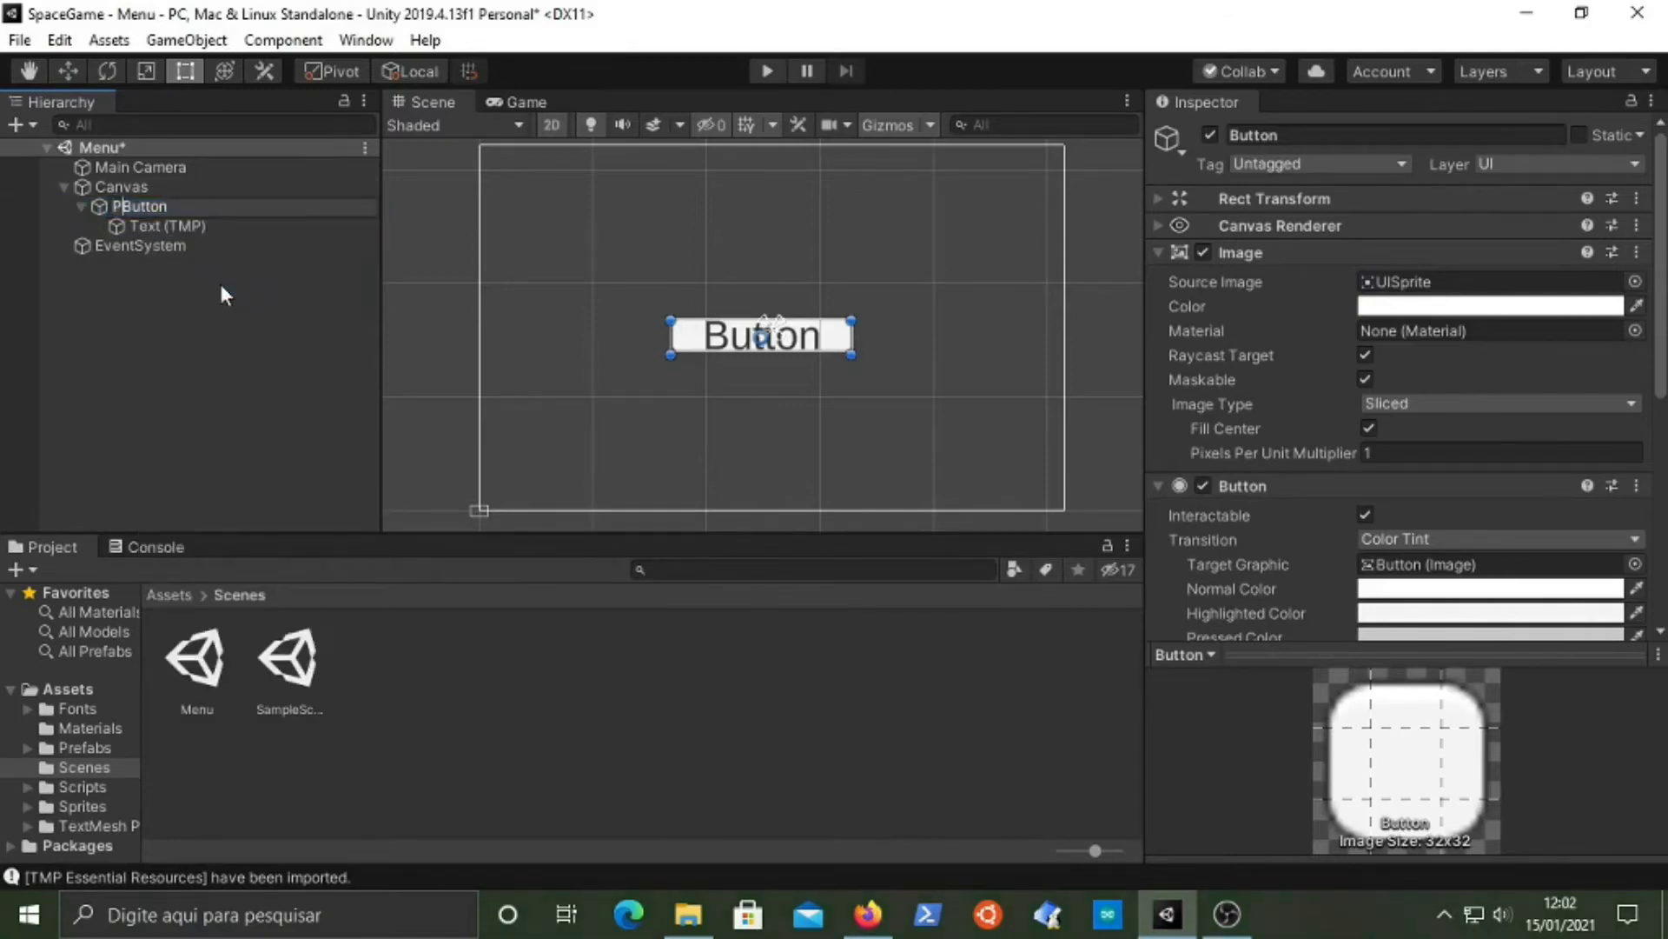
key("Return")
- Rename the button's child text object as PlayText (TMP)
left_click(171, 223)
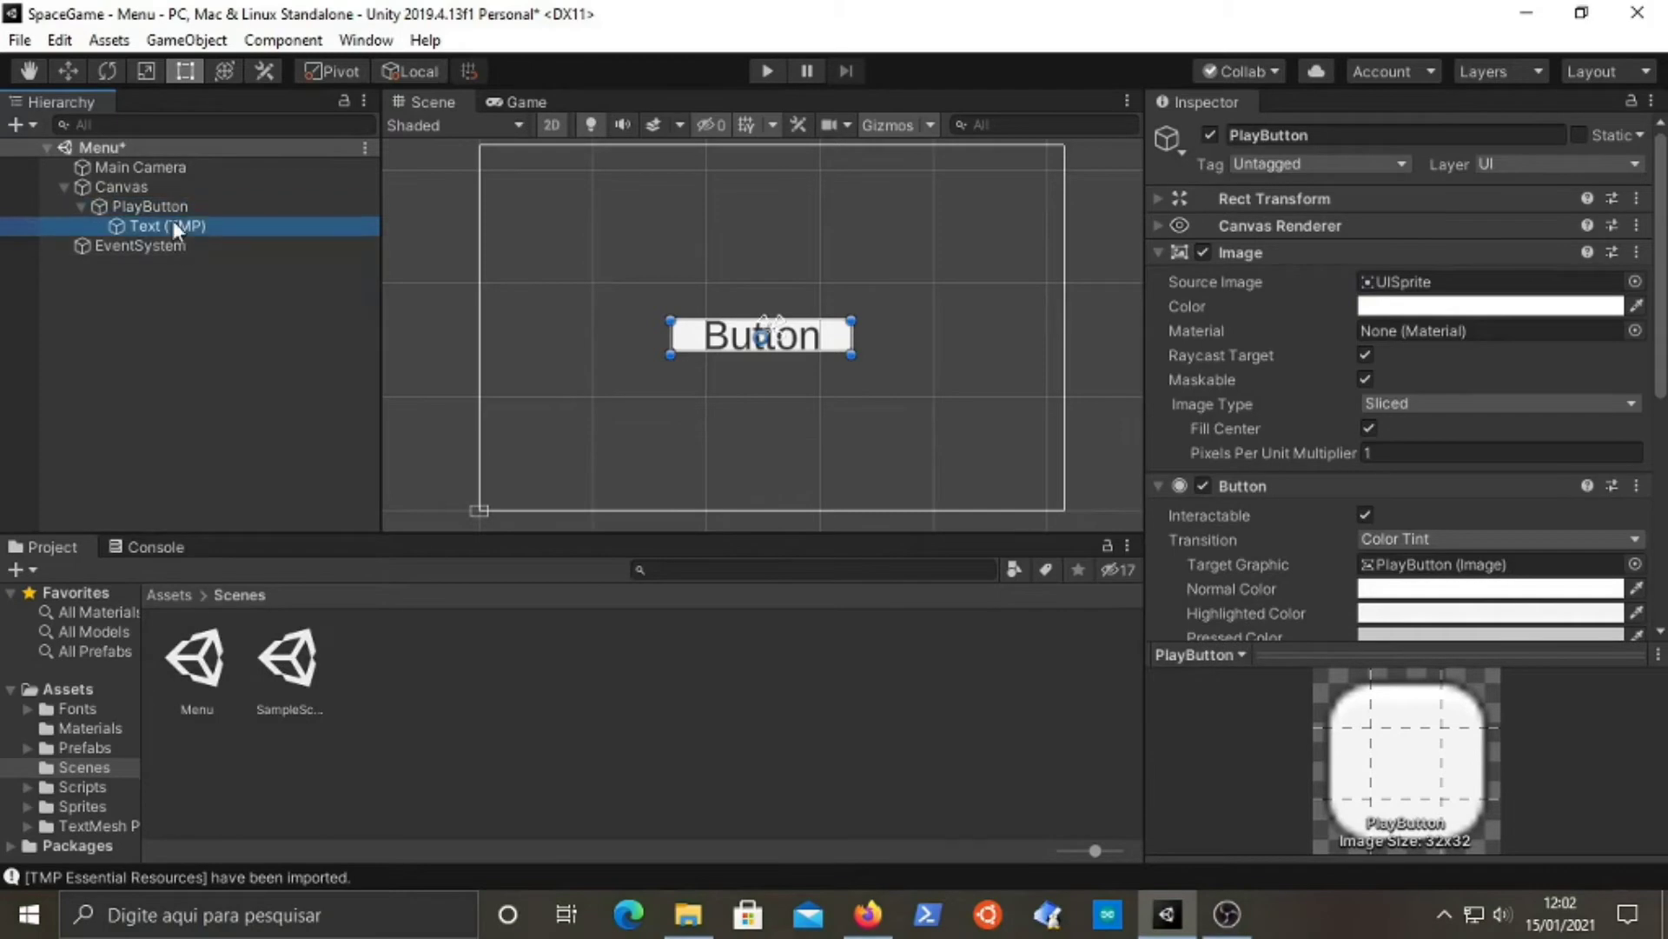
left_click(171, 232)
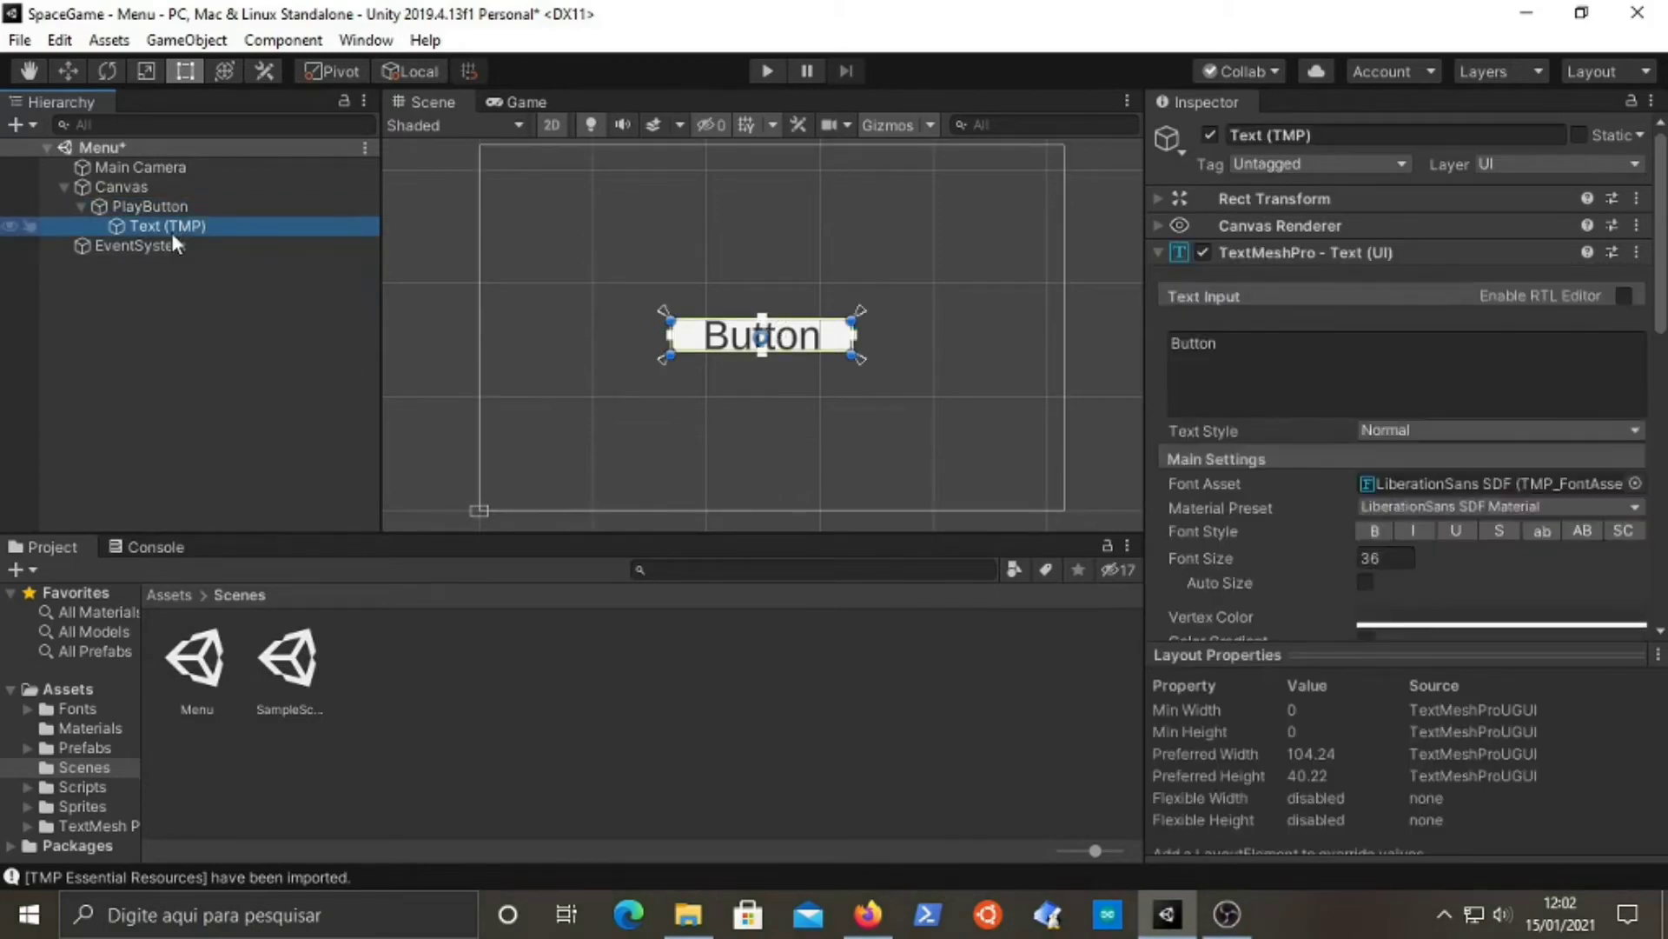
type("Play")
key("Return")
- Replace the label text of PlayText (TMP) with "Play"
left_click(1354, 373)
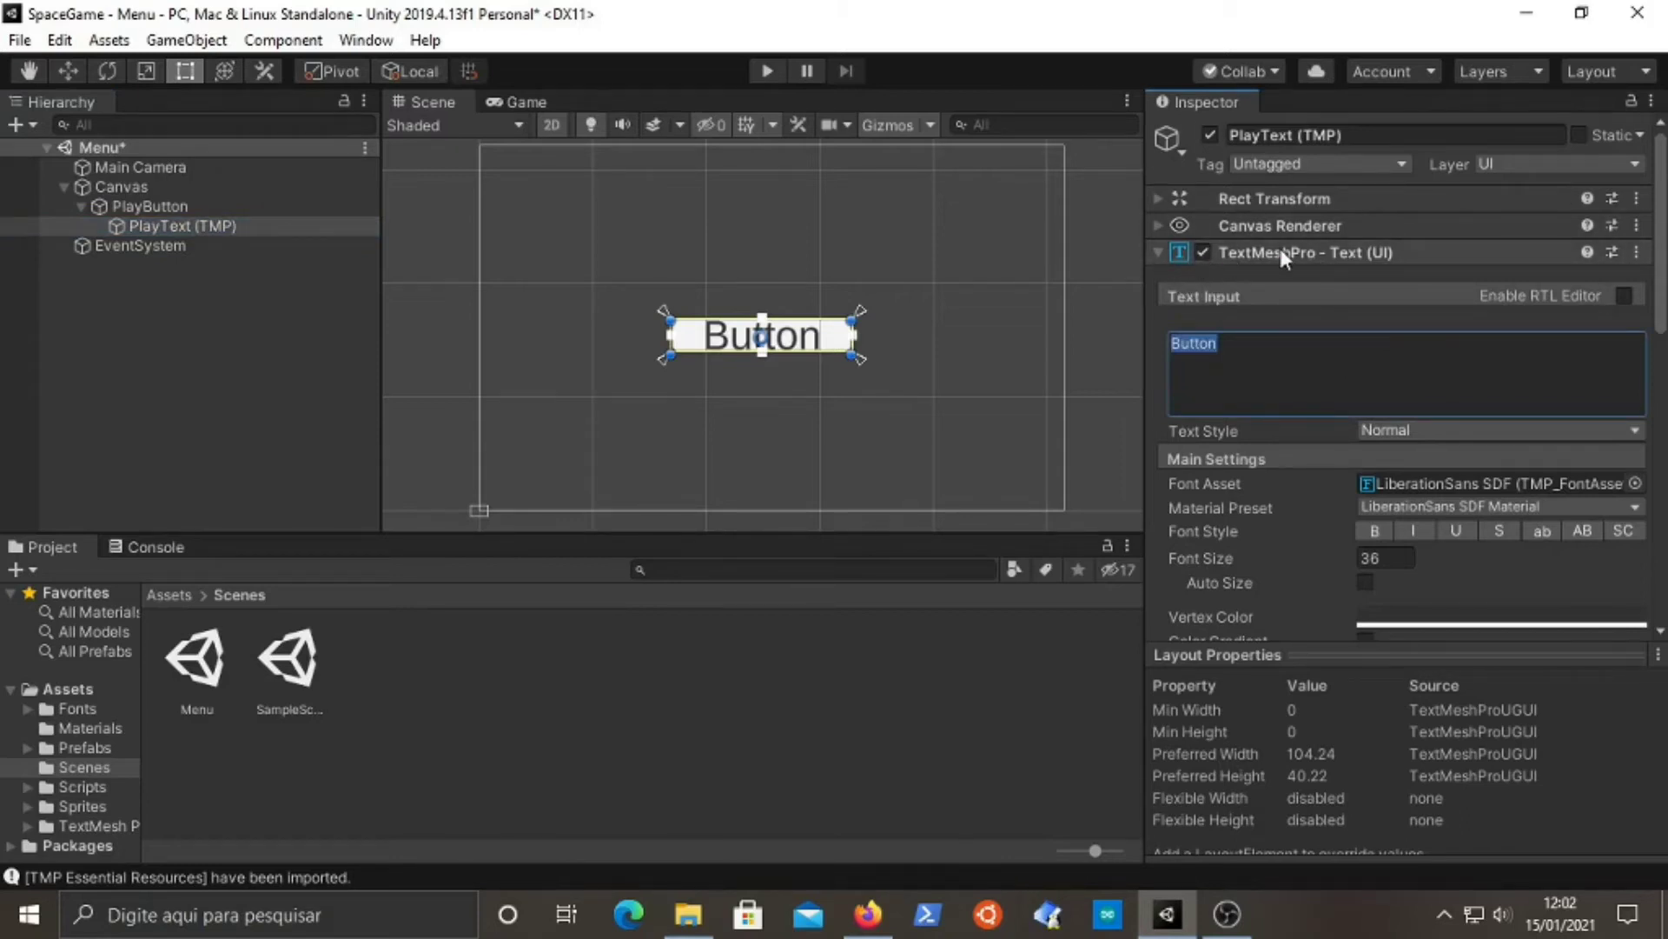
scroll(1407, 373, "down", 5)
scroll(1304, 347, "up", 6)
key("ctrl+a")
key("BackSpace")
type("Play")
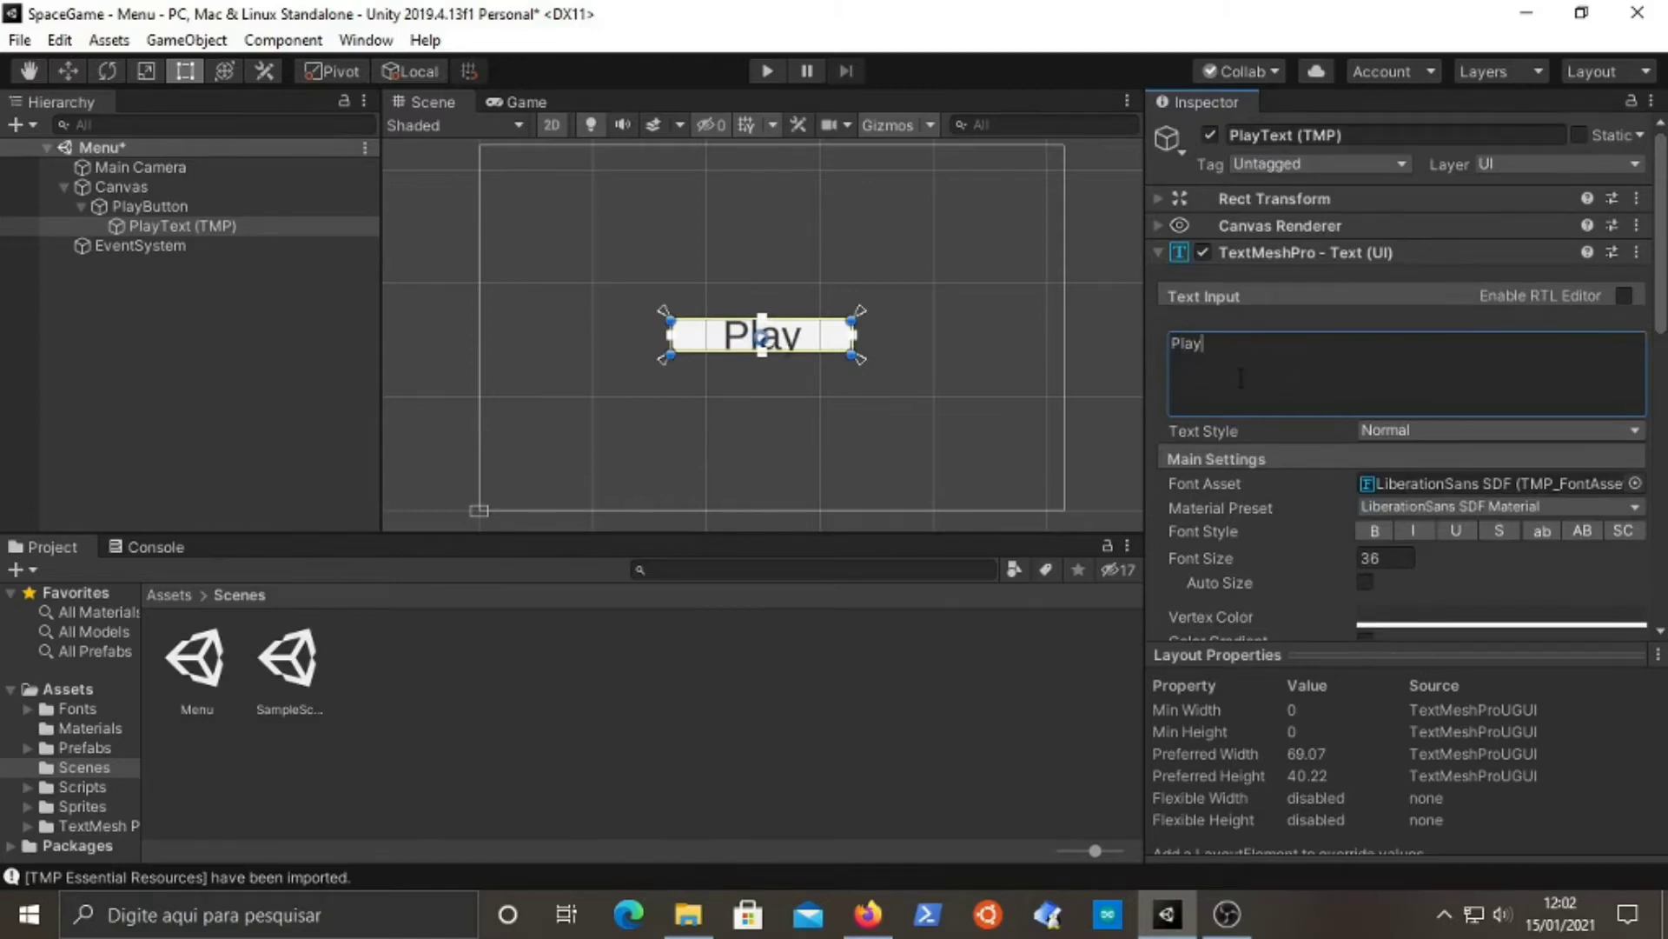
- Look through PlayText's TextMeshPro font, spacing and alignment settings, and select its parent PlayButton
scroll(1664, 330, "down", 3)
scroll(1665, 330, "down", 4)
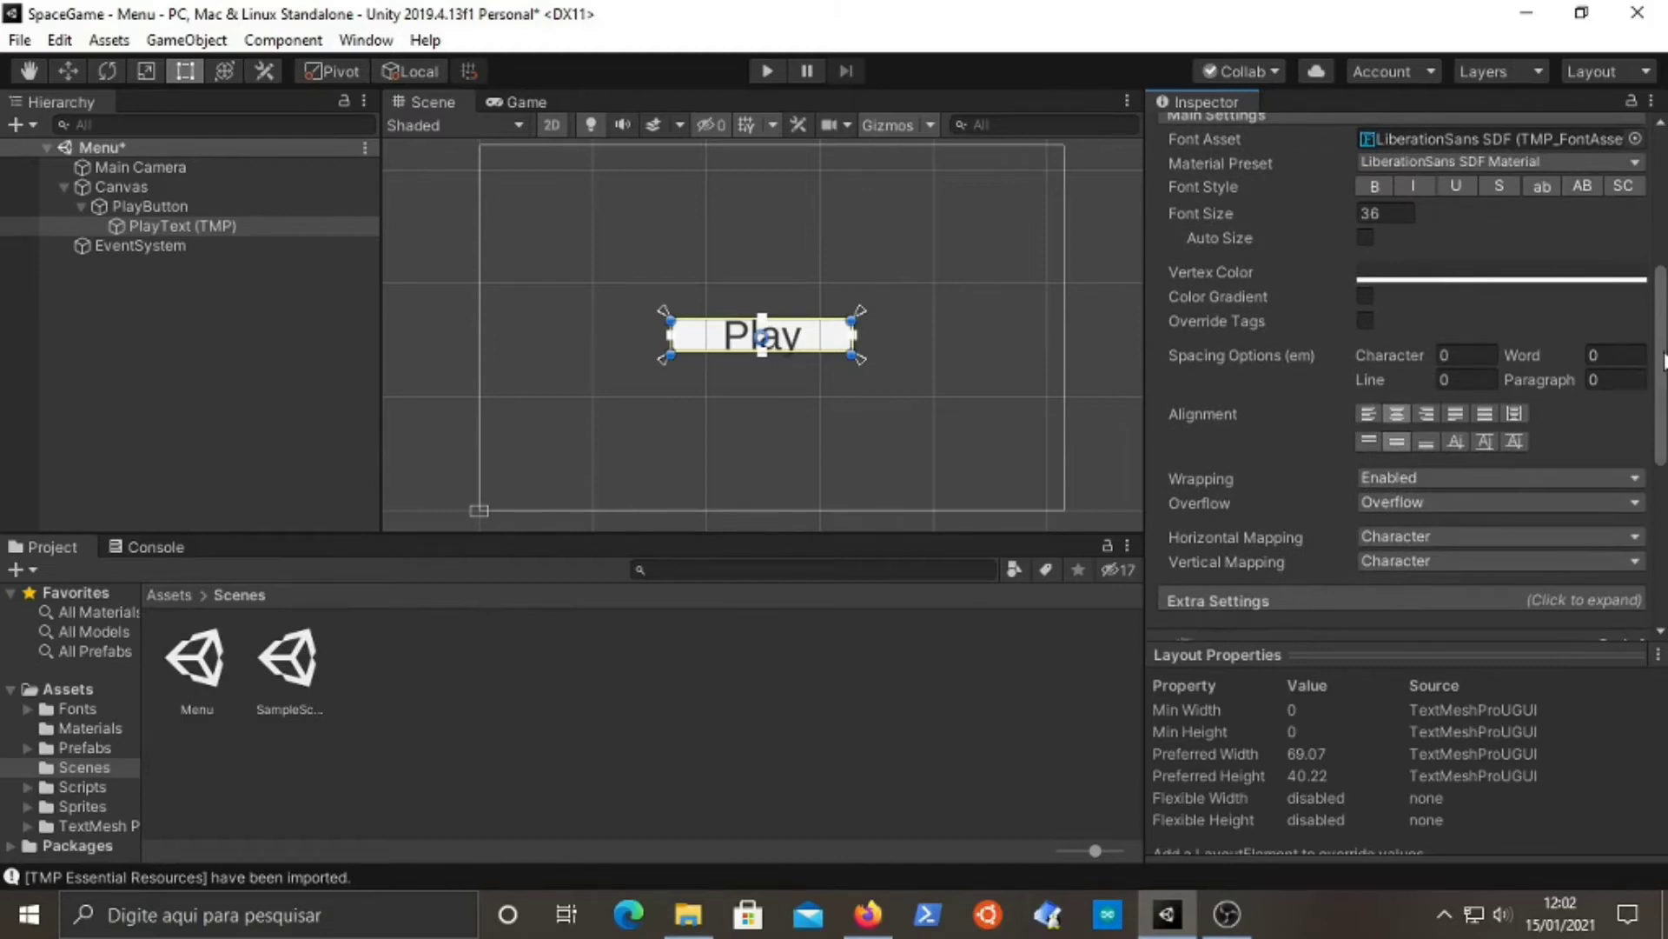
scroll(1495, 206, "down", 5)
scroll(1494, 207, "up", 10)
scroll(1403, 374, "down", 12)
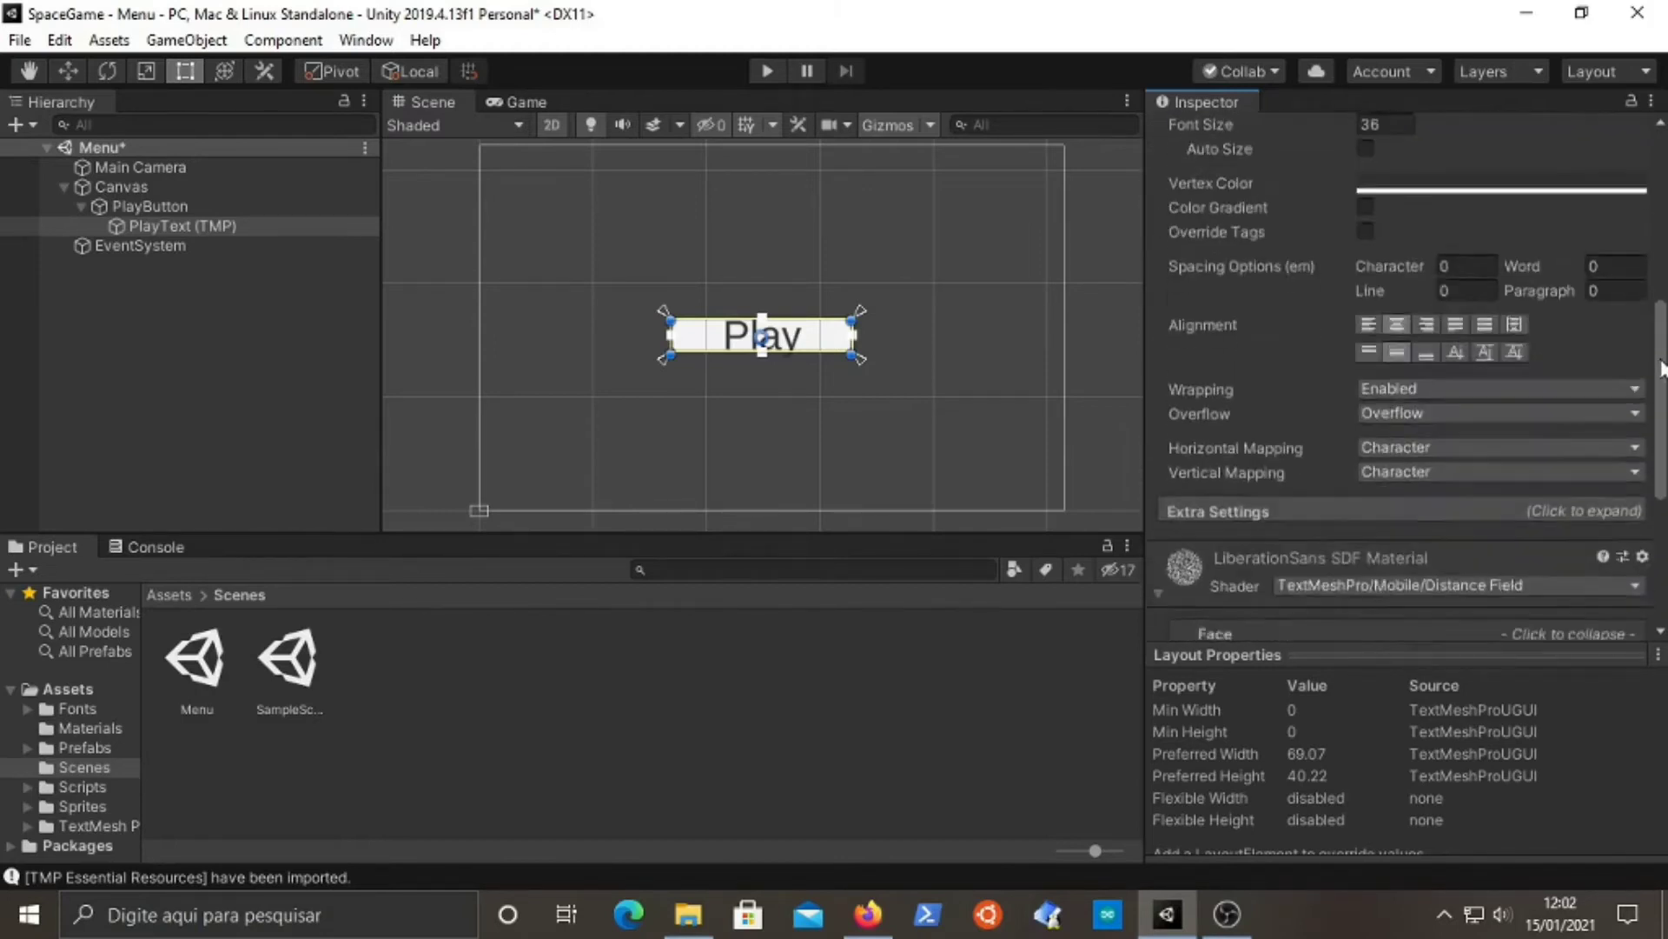
scroll(1404, 374, "up", 4)
scroll(1417, 374, "up", 10)
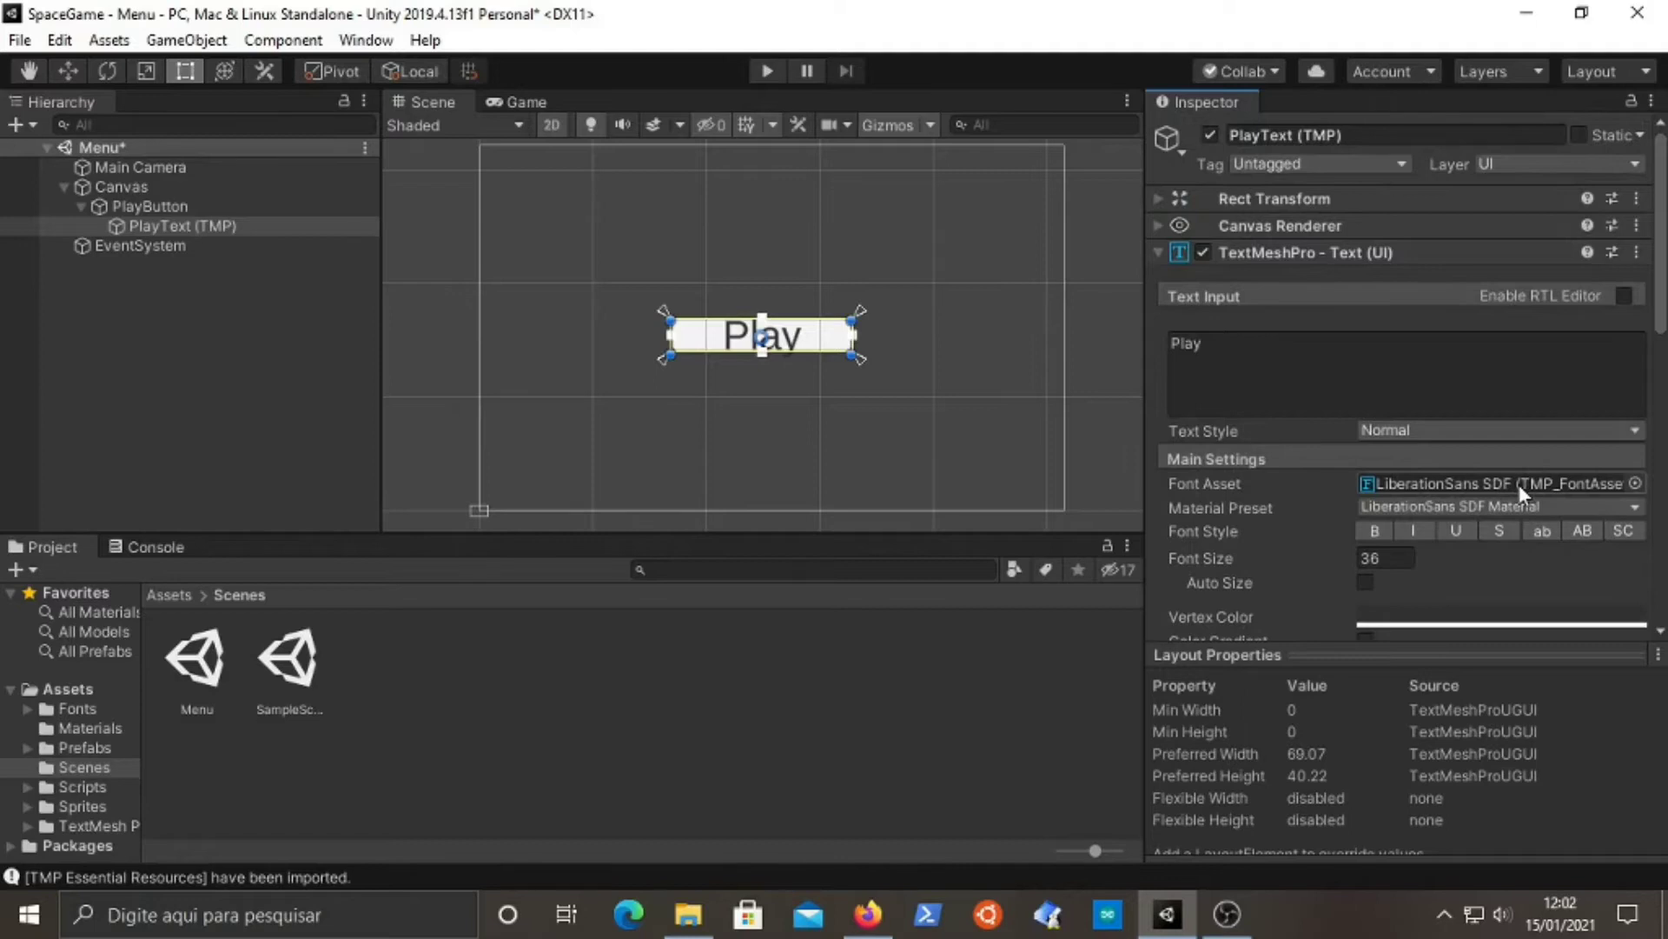
left_click(533, 684)
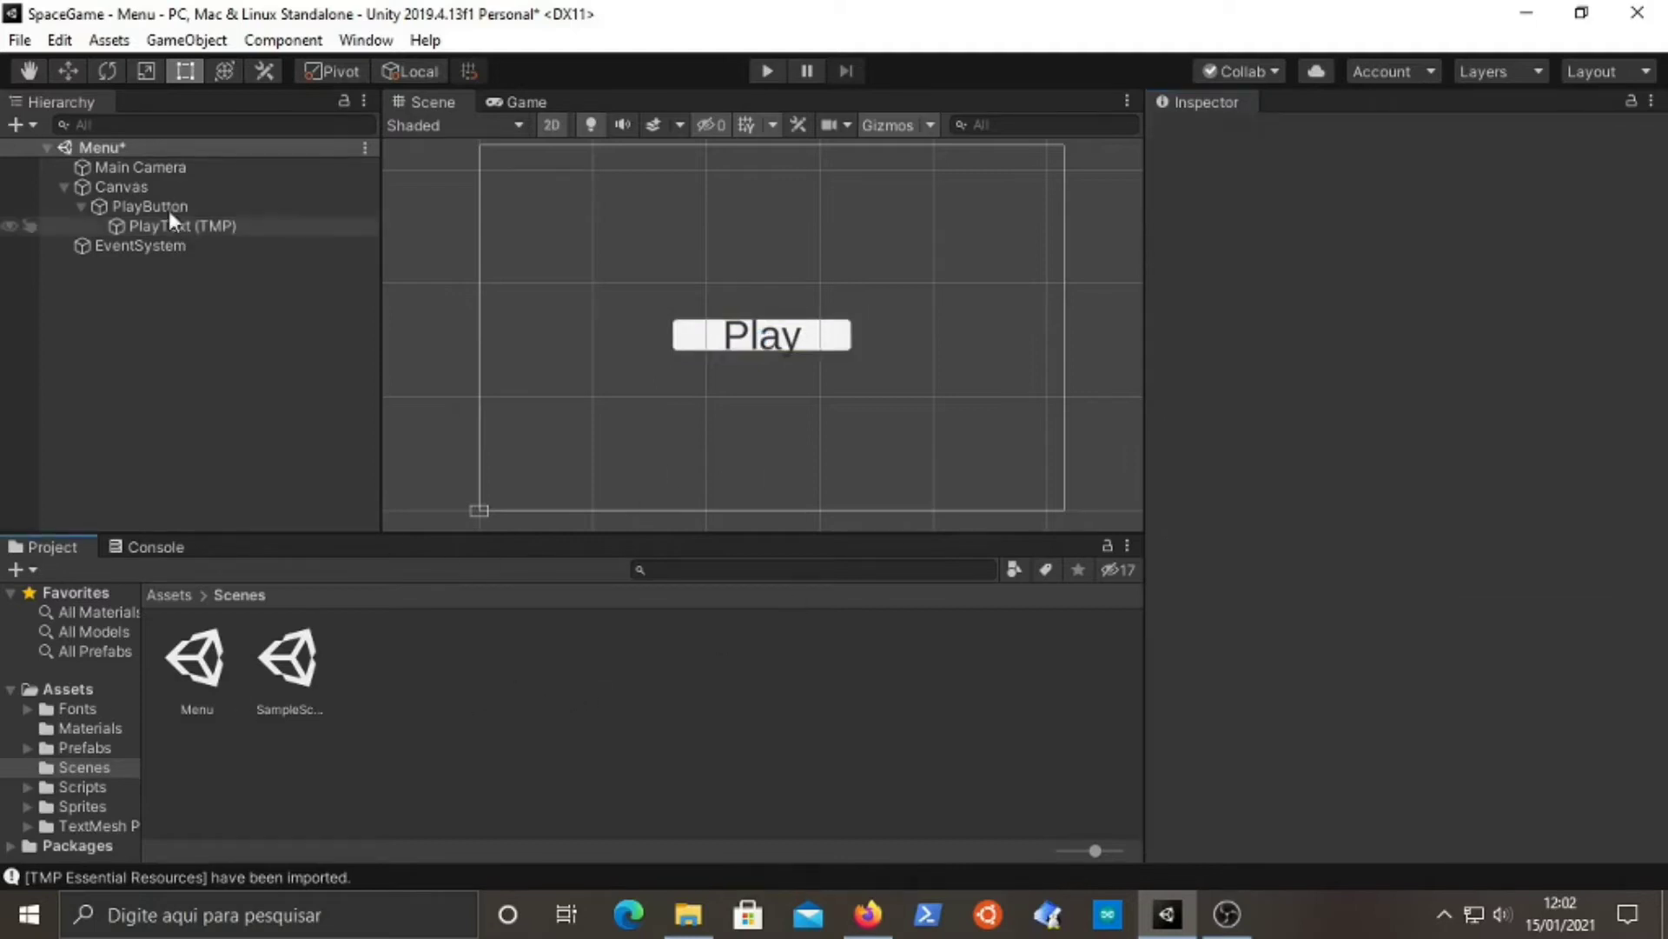
left_click_drag(168, 227, 164, 217)
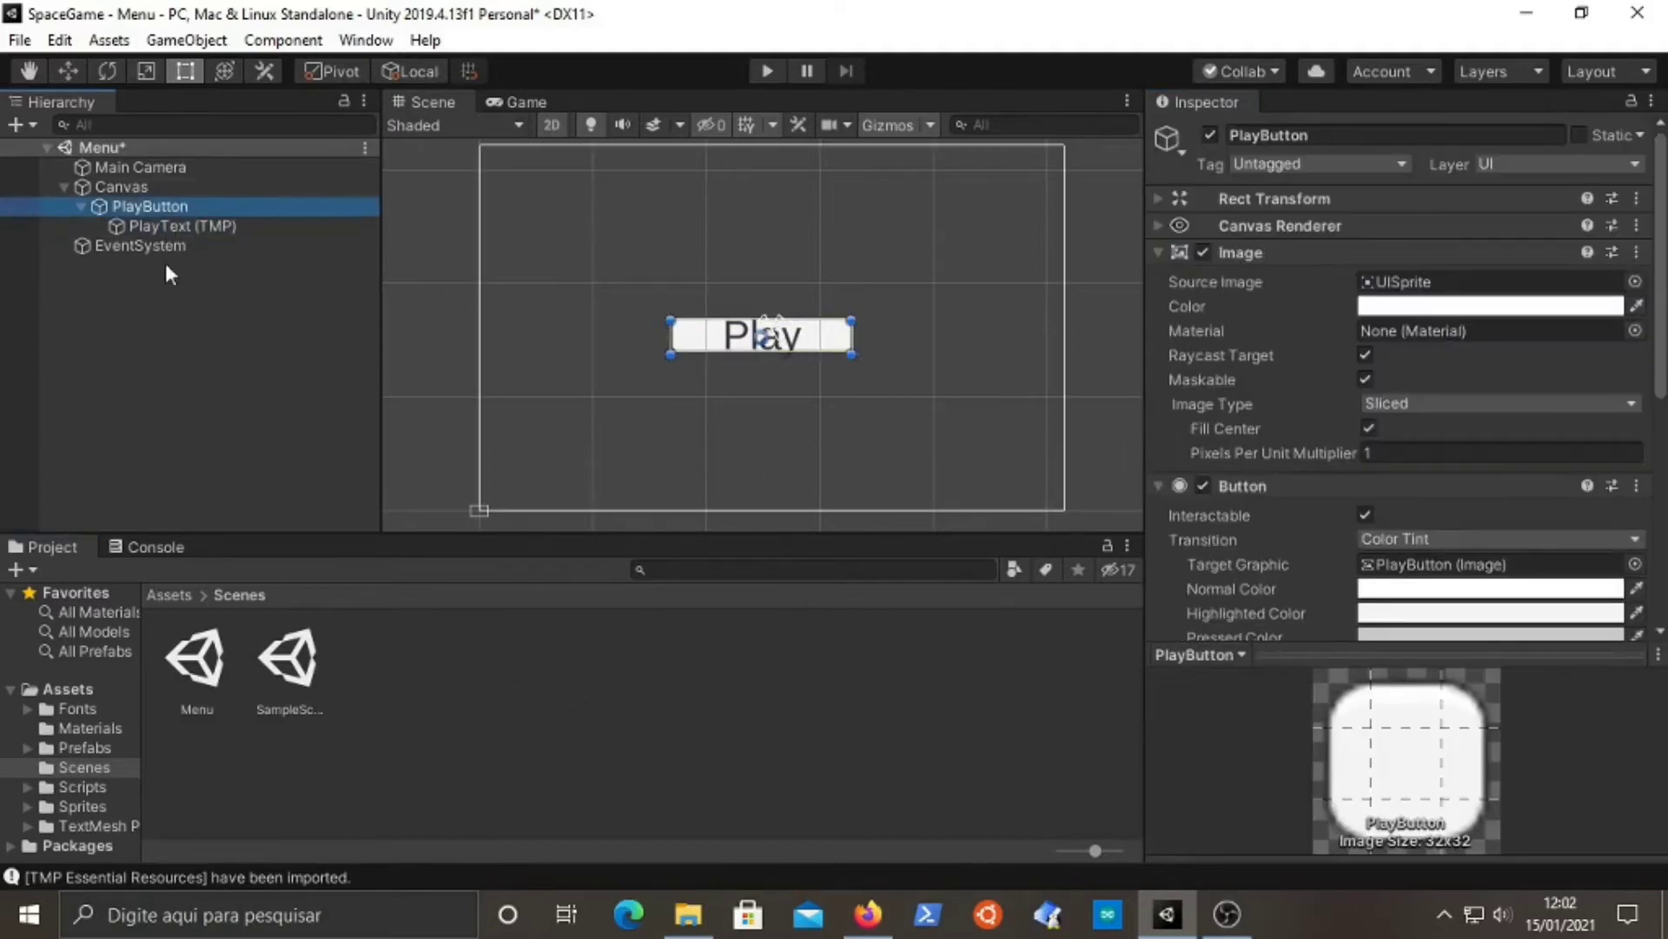
- Switch to Firefox to view the Bangers font page on Google Fonts, and return to Unity
left_click(832, 927)
left_click(866, 912)
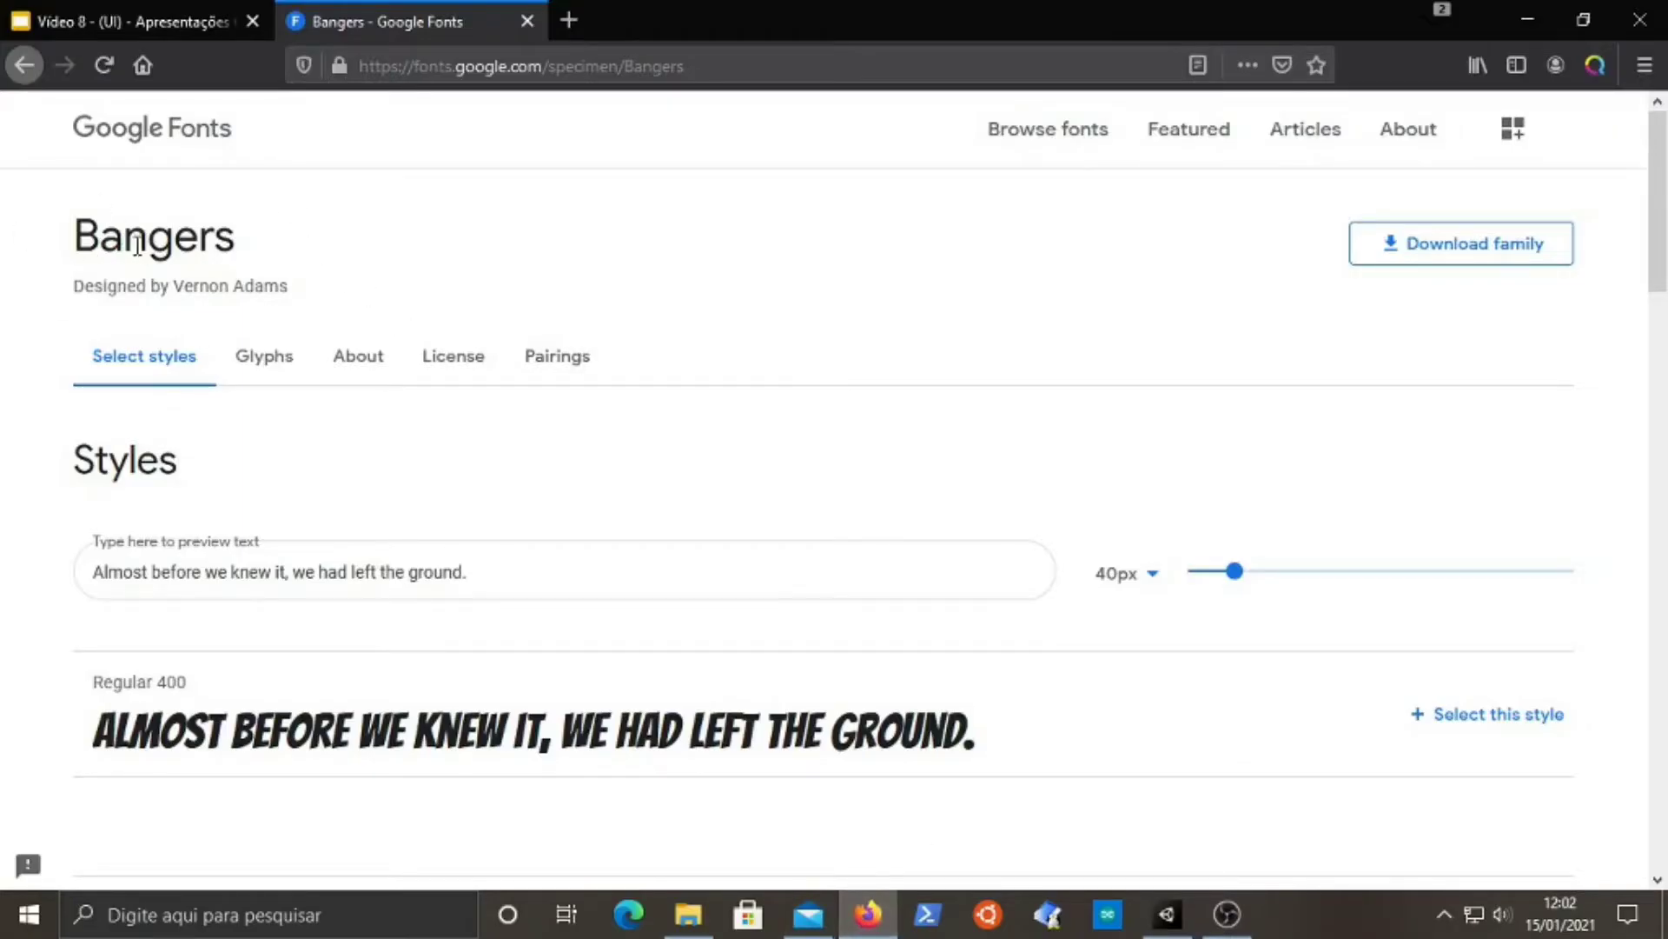
left_click_drag(78, 236, 178, 236)
left_click(1167, 912)
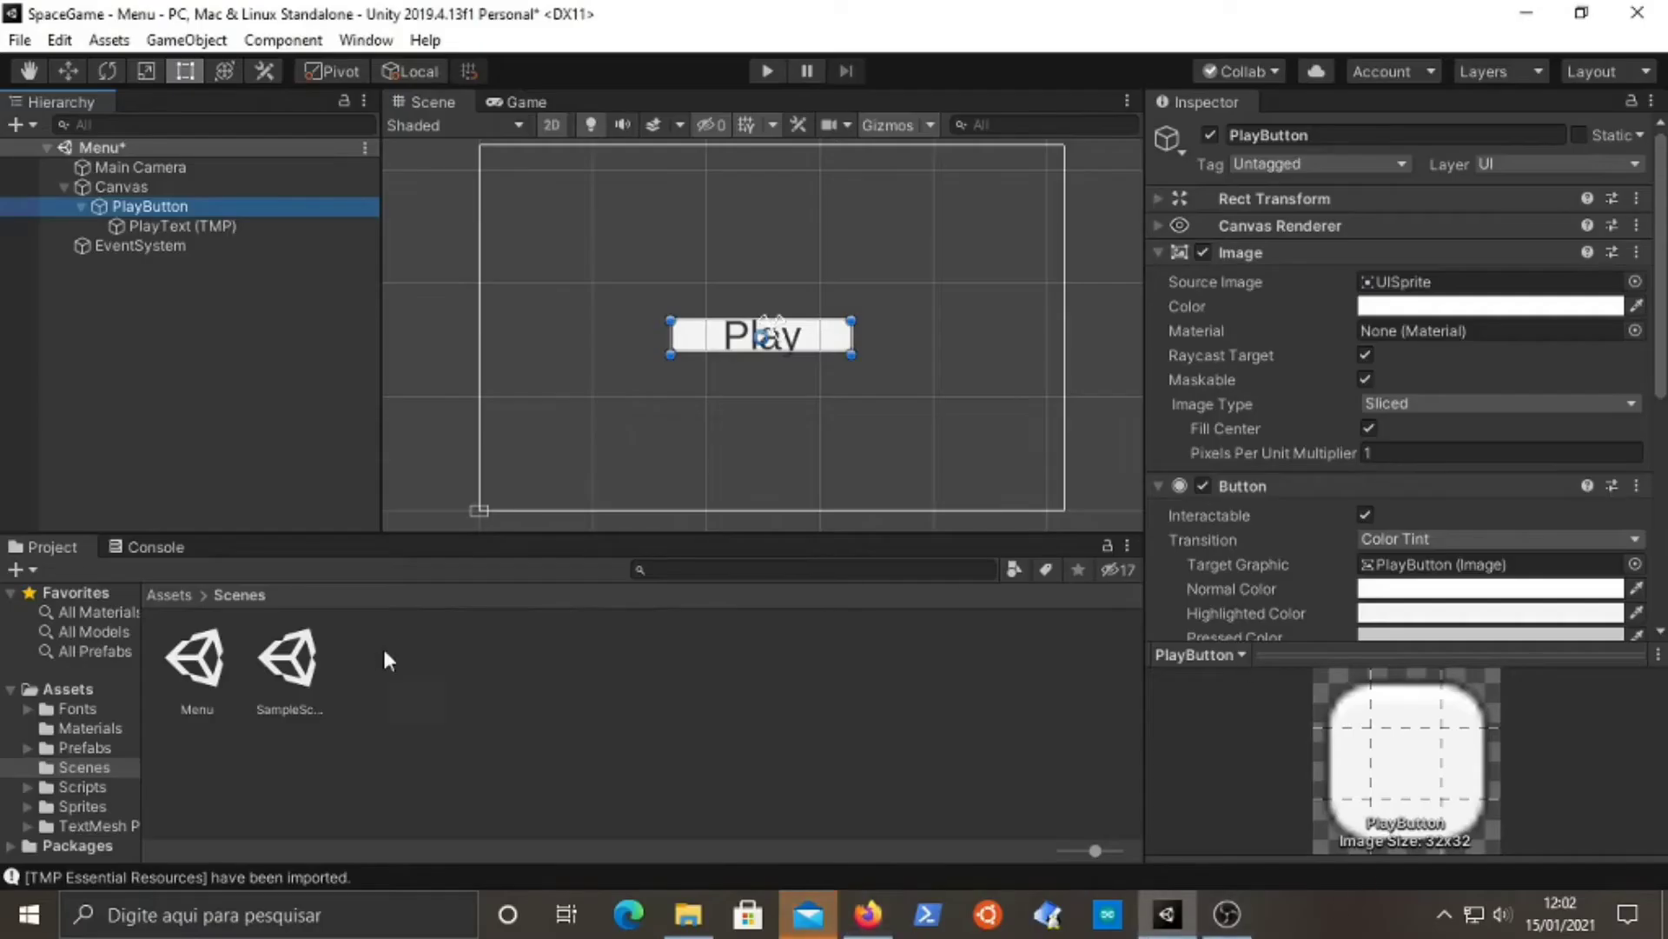
- Delete the existing Bangers-Regular SDF font asset from the Fonts/Bangers project folder
left_click(81, 707)
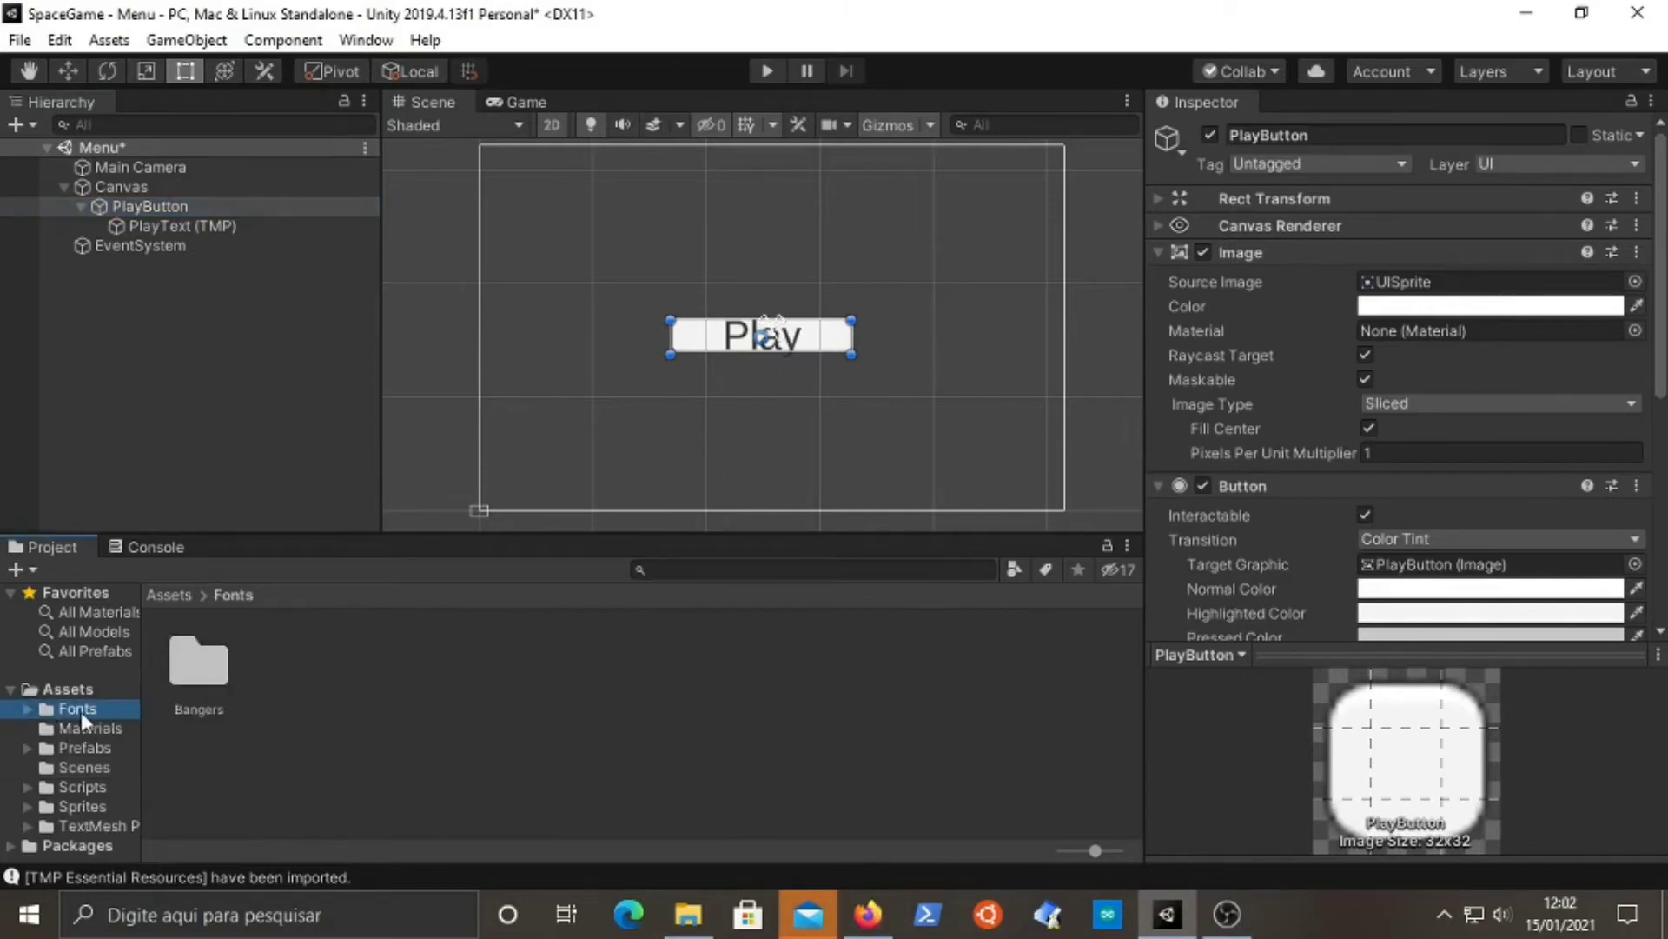
double_click(199, 673)
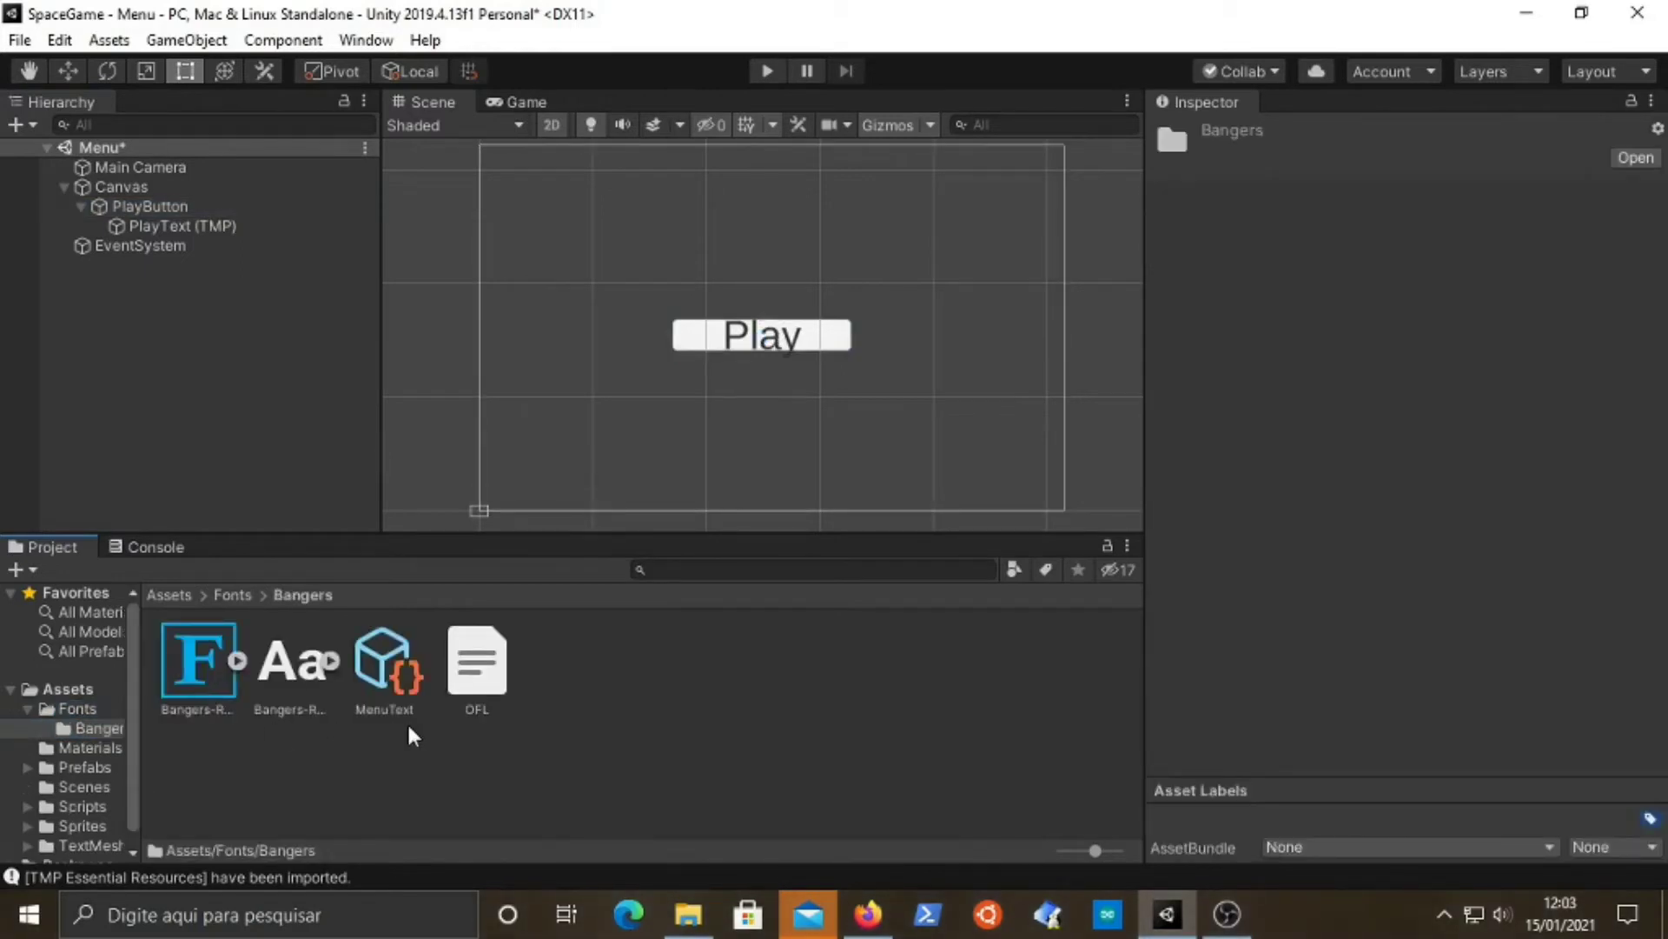
left_click(217, 669)
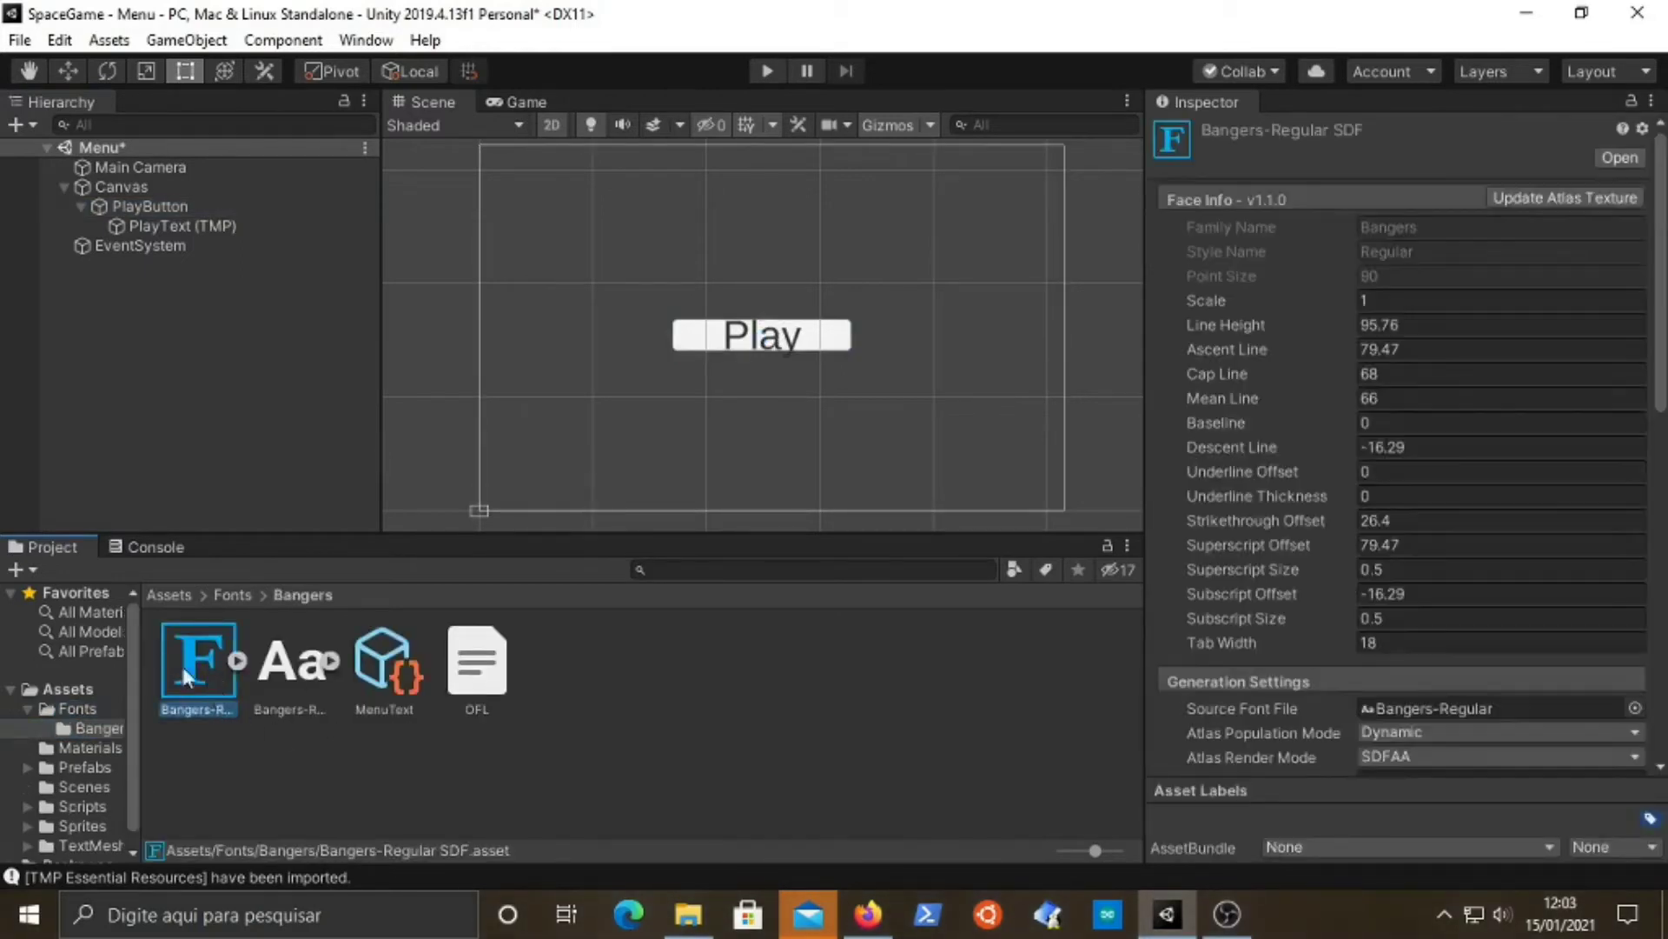
key("Delete")
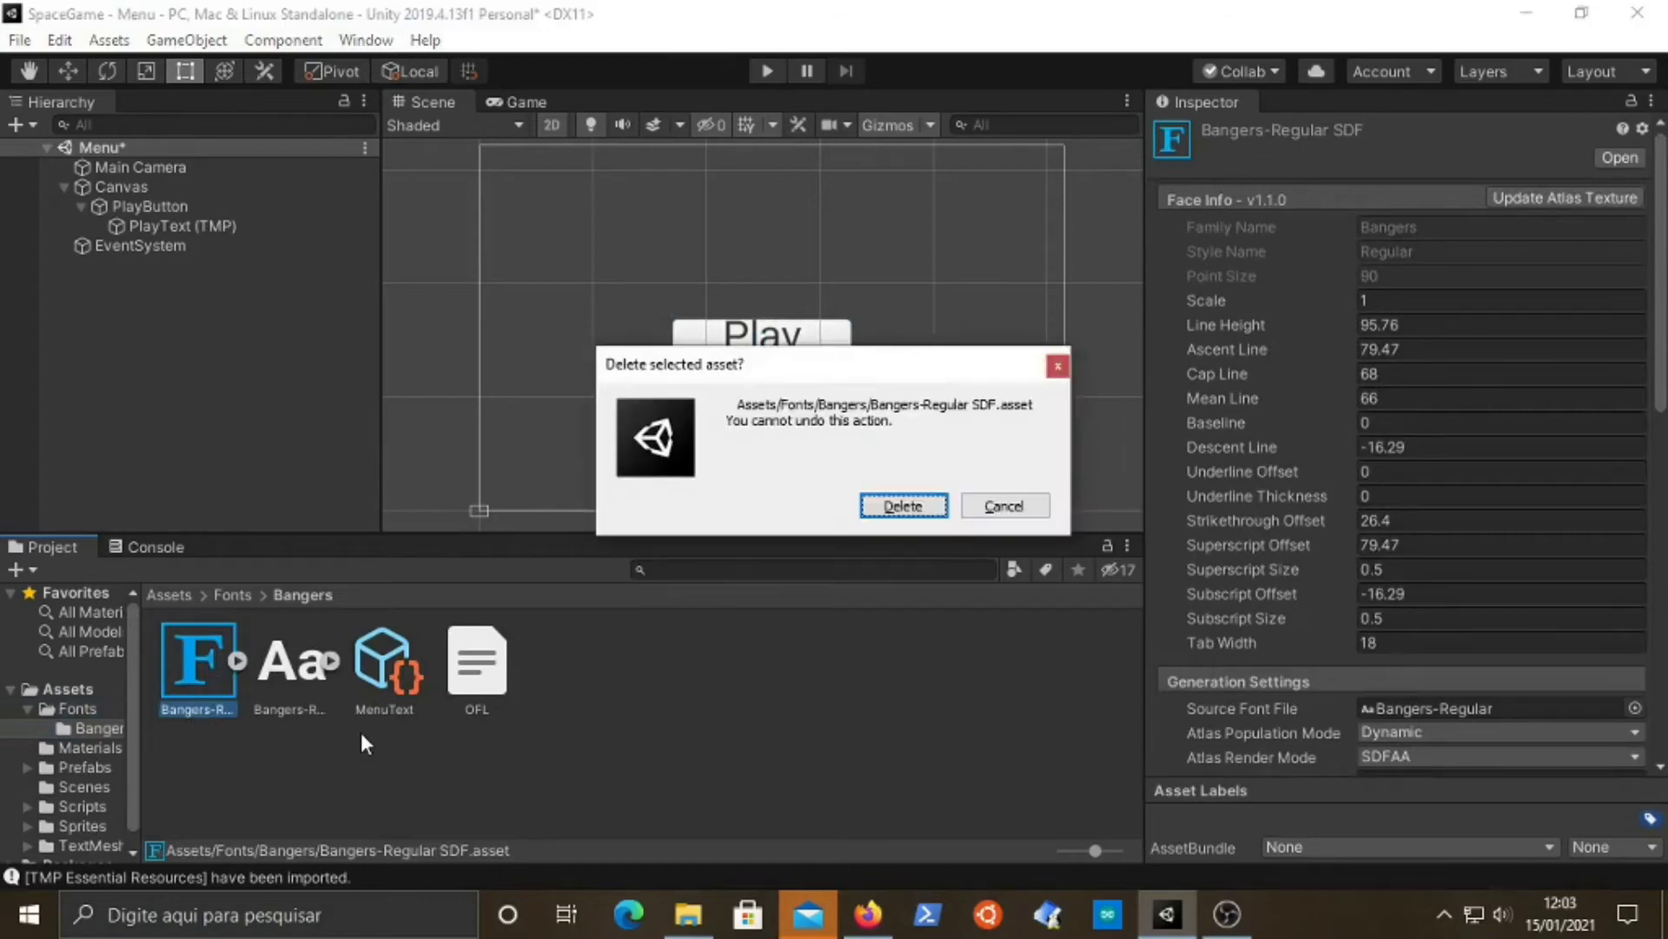
left_click(902, 506)
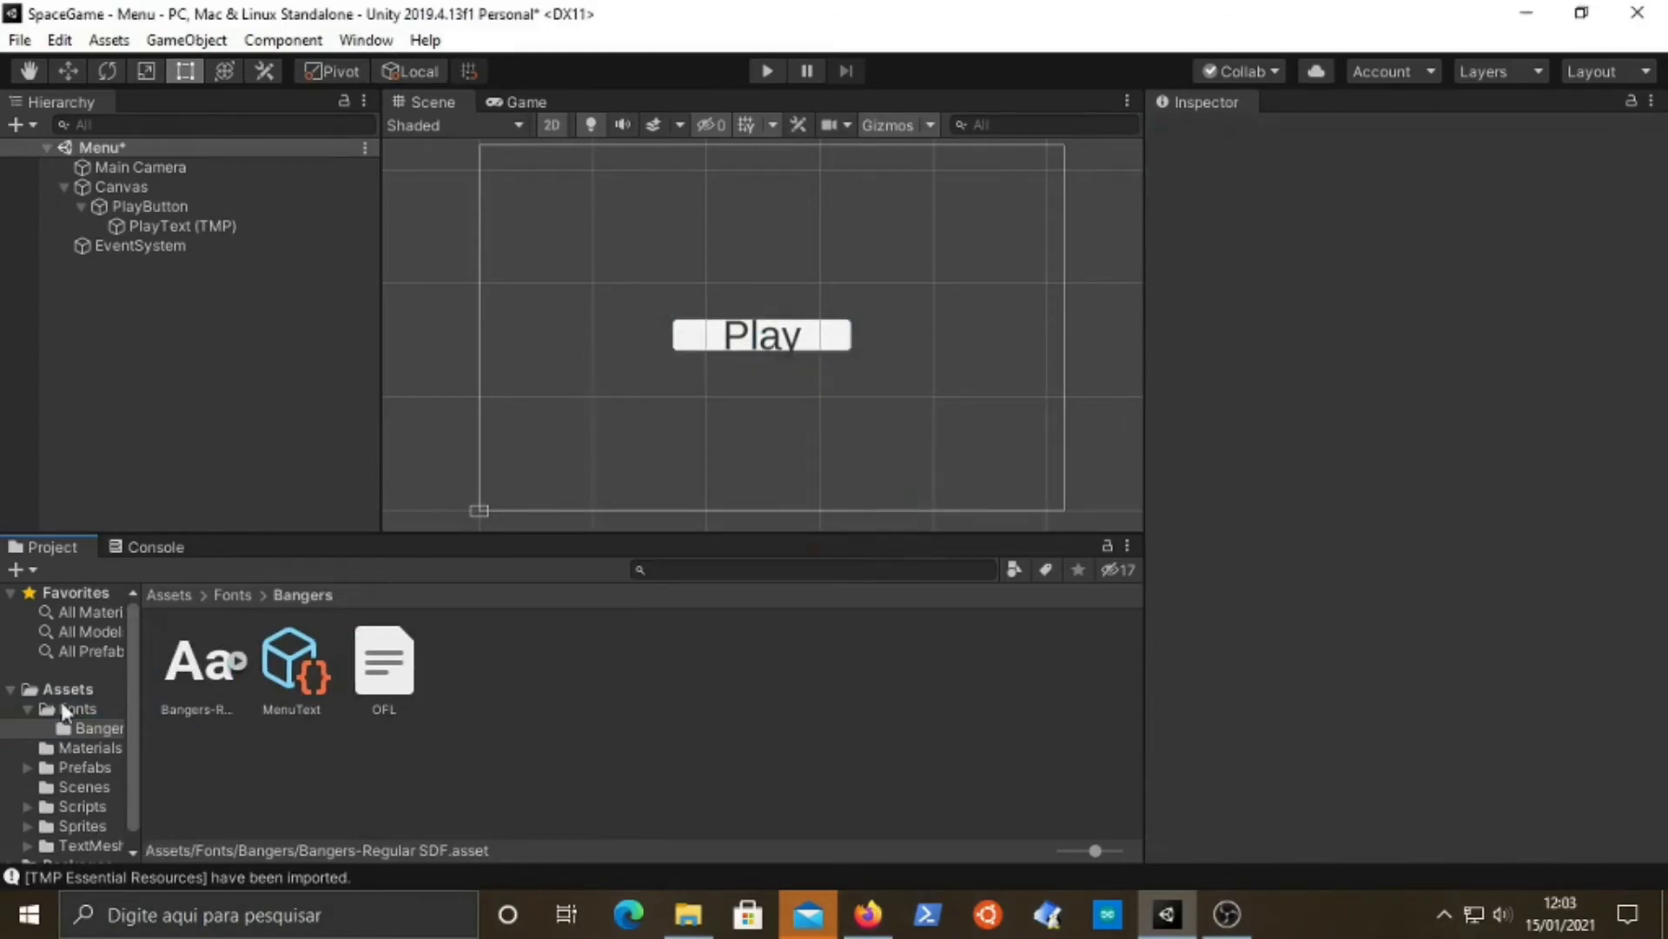
- Delete the MenuText color gradient asset from the Bangers folder
left_click(289, 675)
key("Delete")
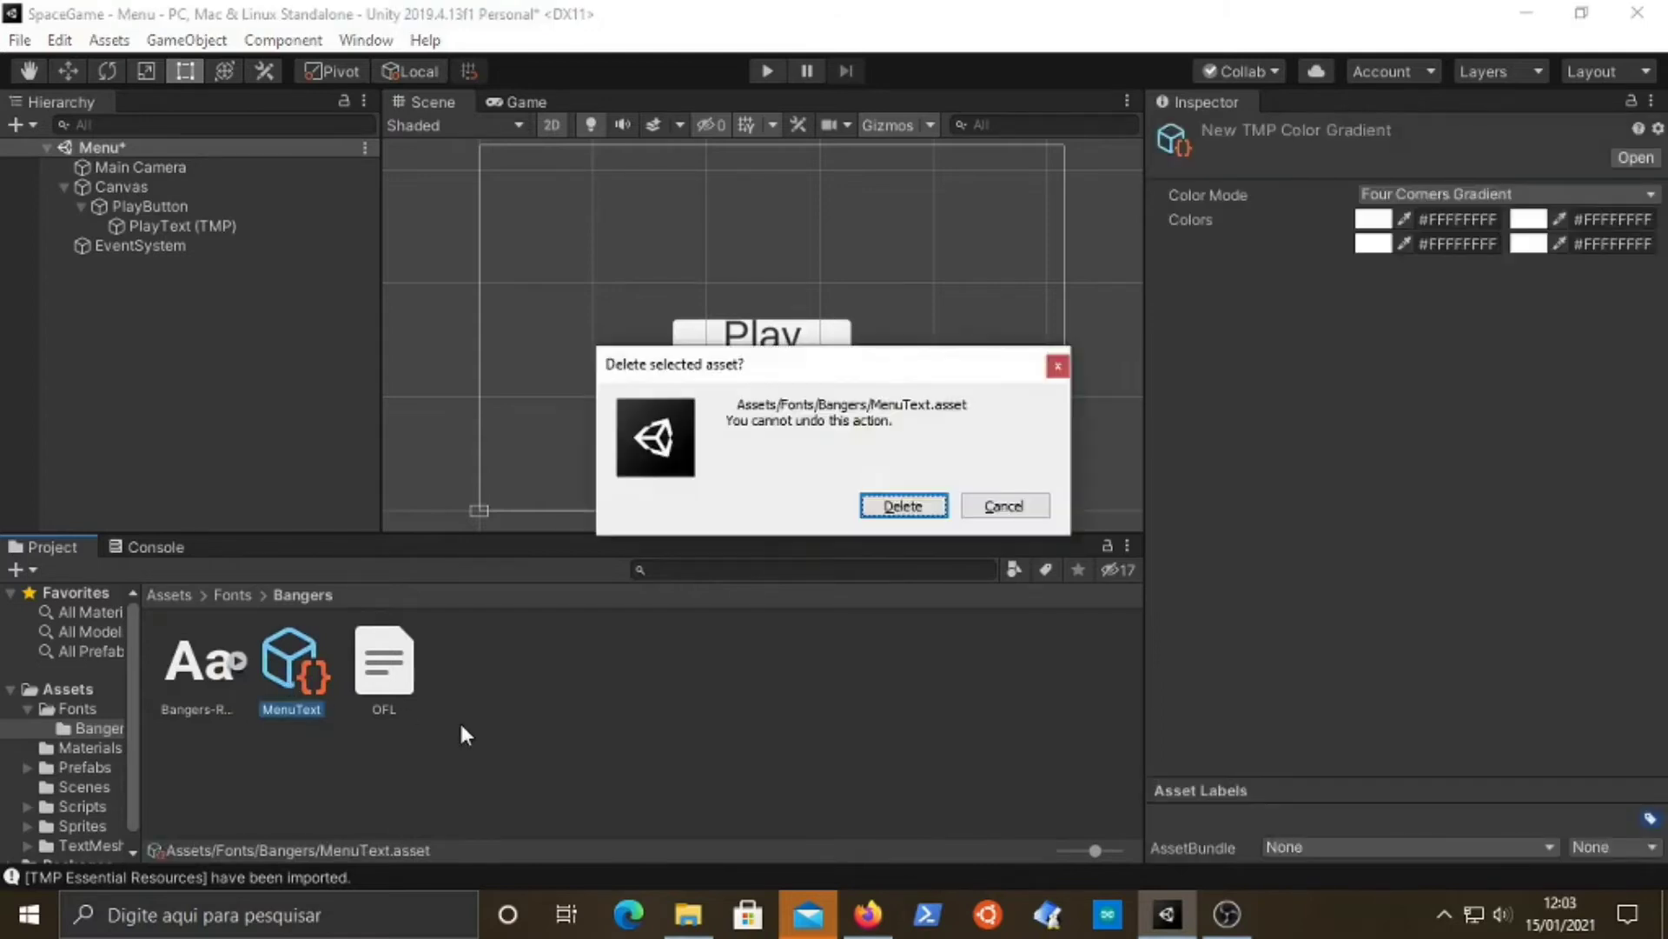
left_click(902, 506)
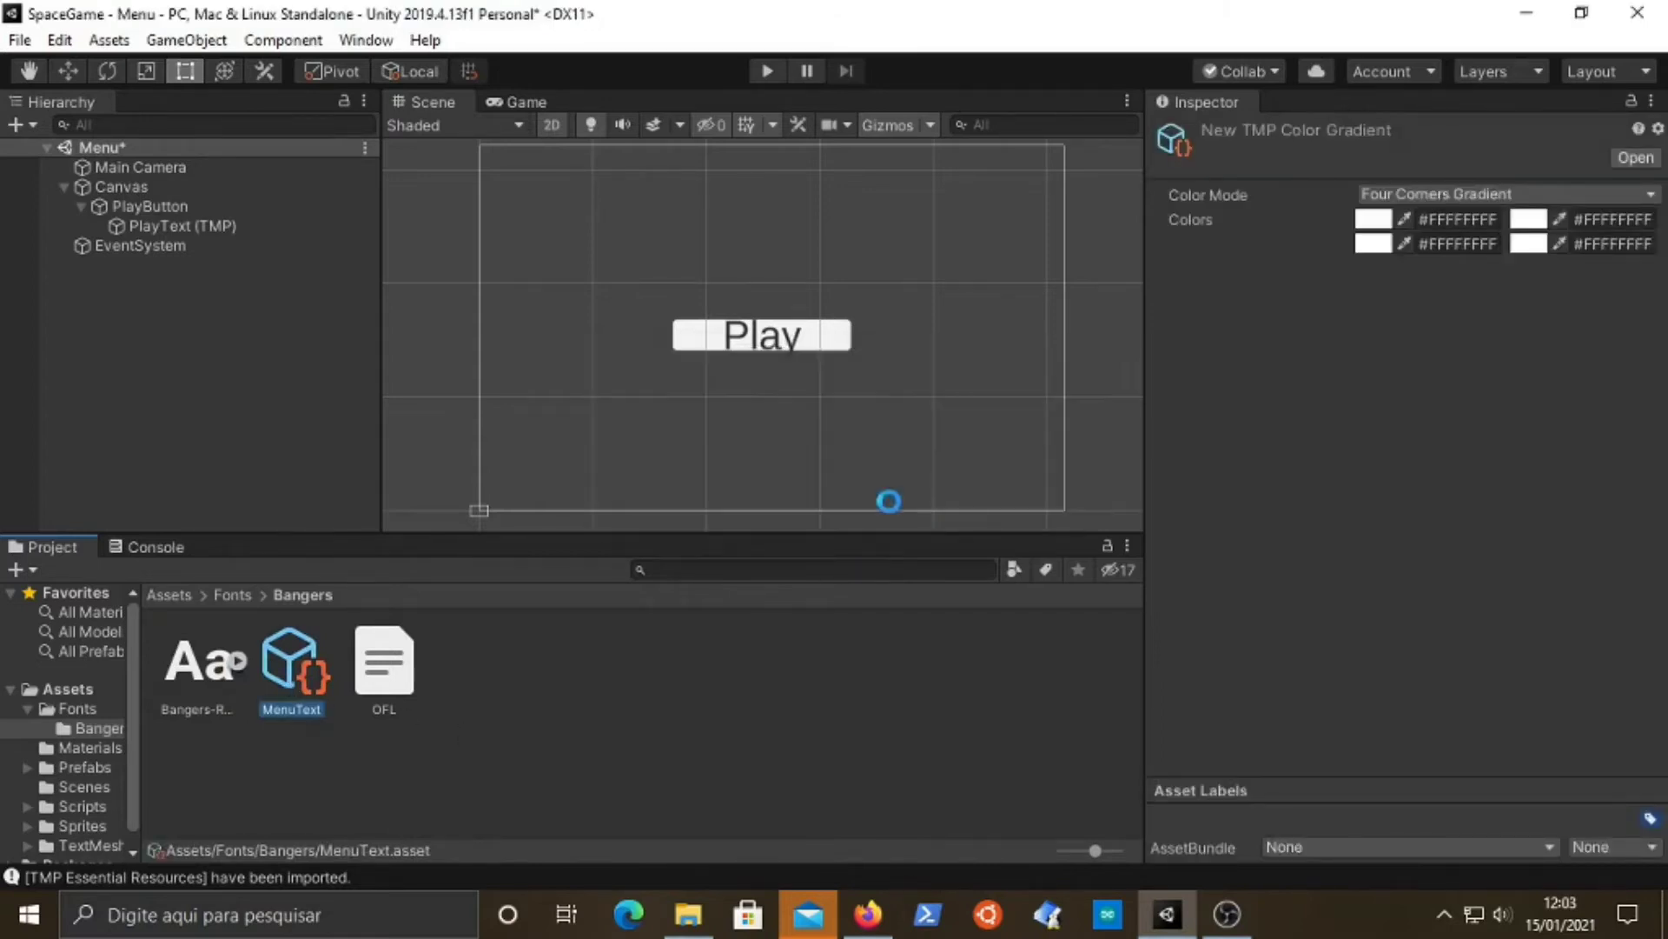
- Check the Bangers-Regular font's import settings and the font asset assigned to PlayText (TMP)
left_click(189, 683)
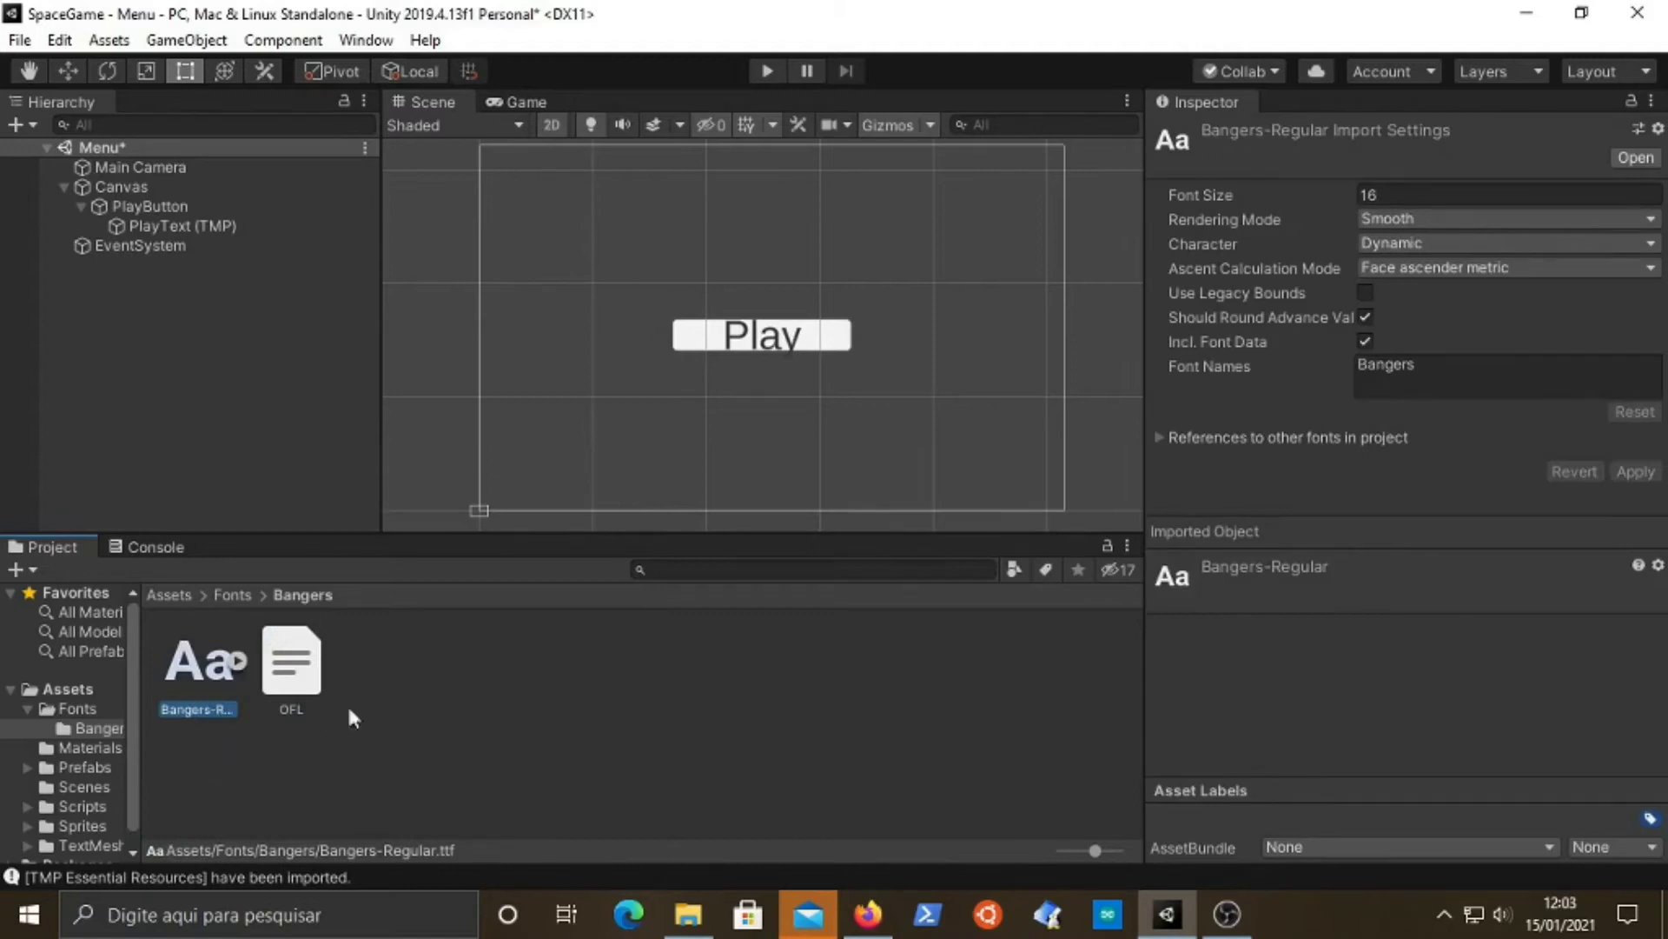
left_click(472, 683)
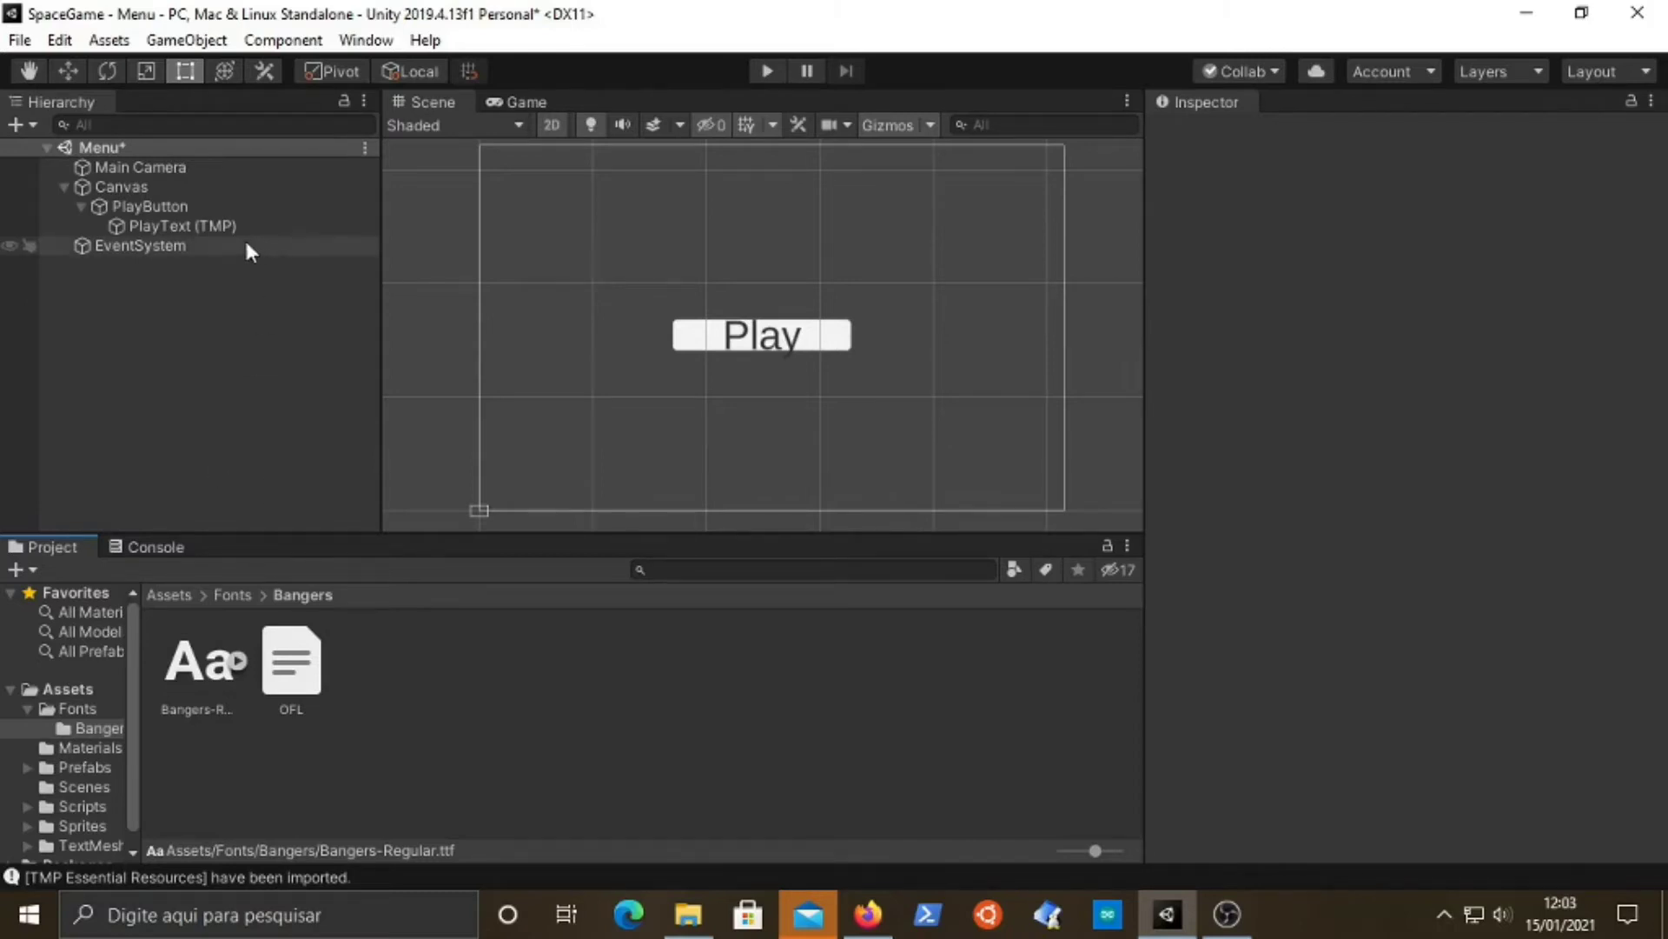
left_click(224, 245)
left_click(220, 228)
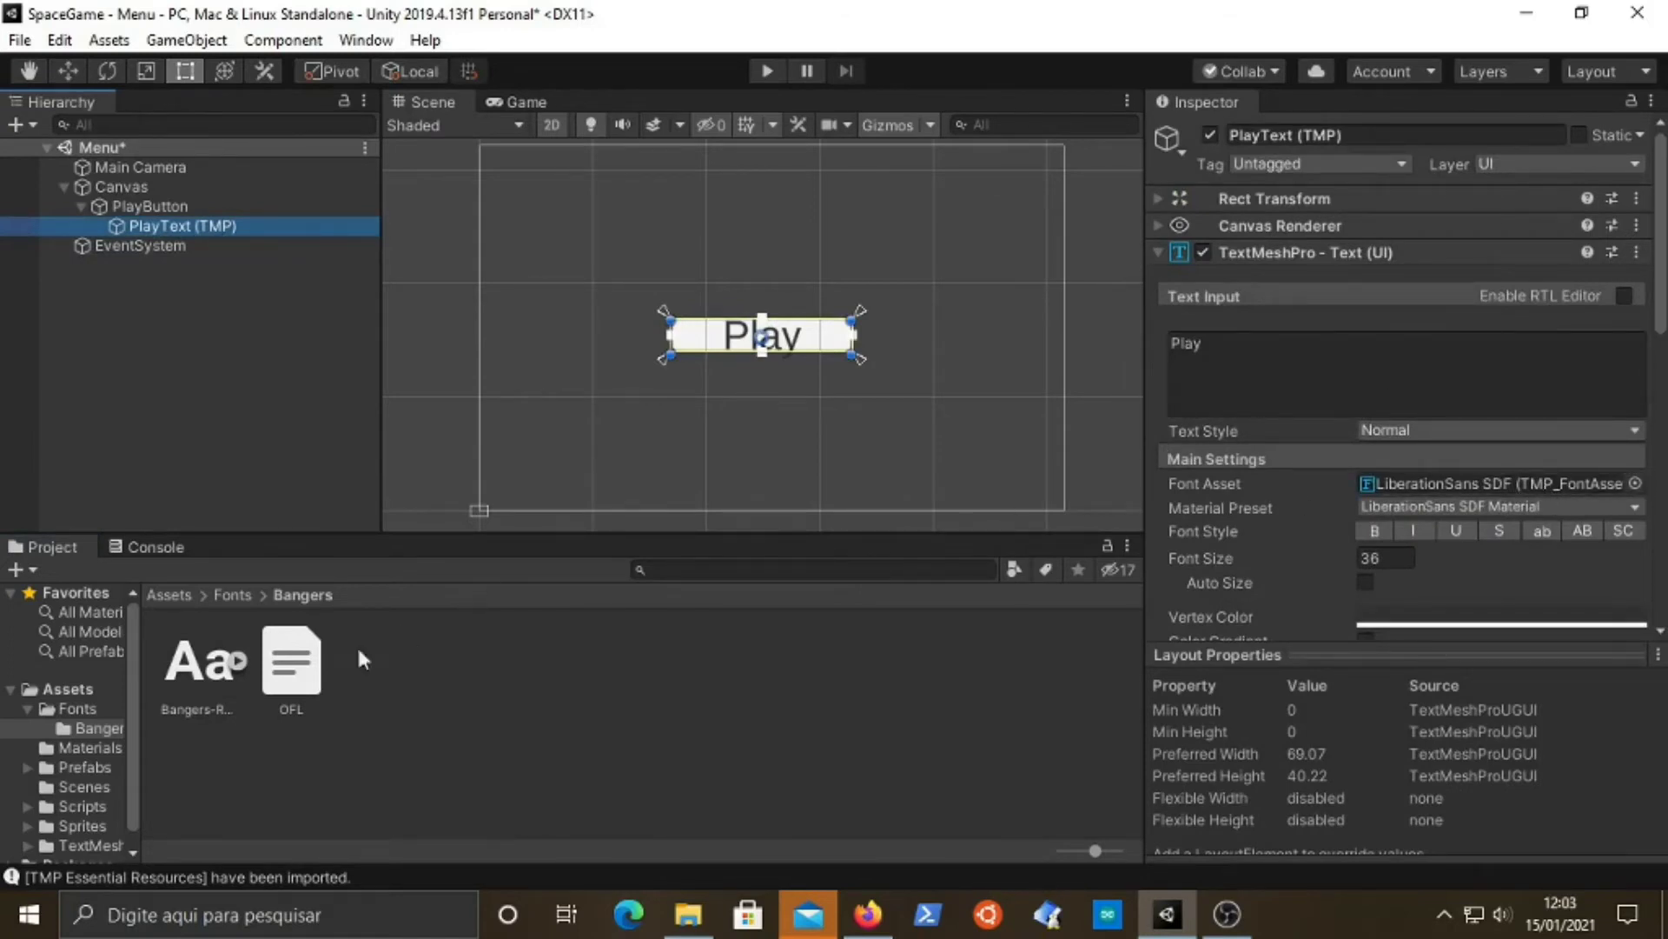
- Create a TextMeshPro font asset from the Bangers-Regular font file and select the new asset
left_click(210, 667)
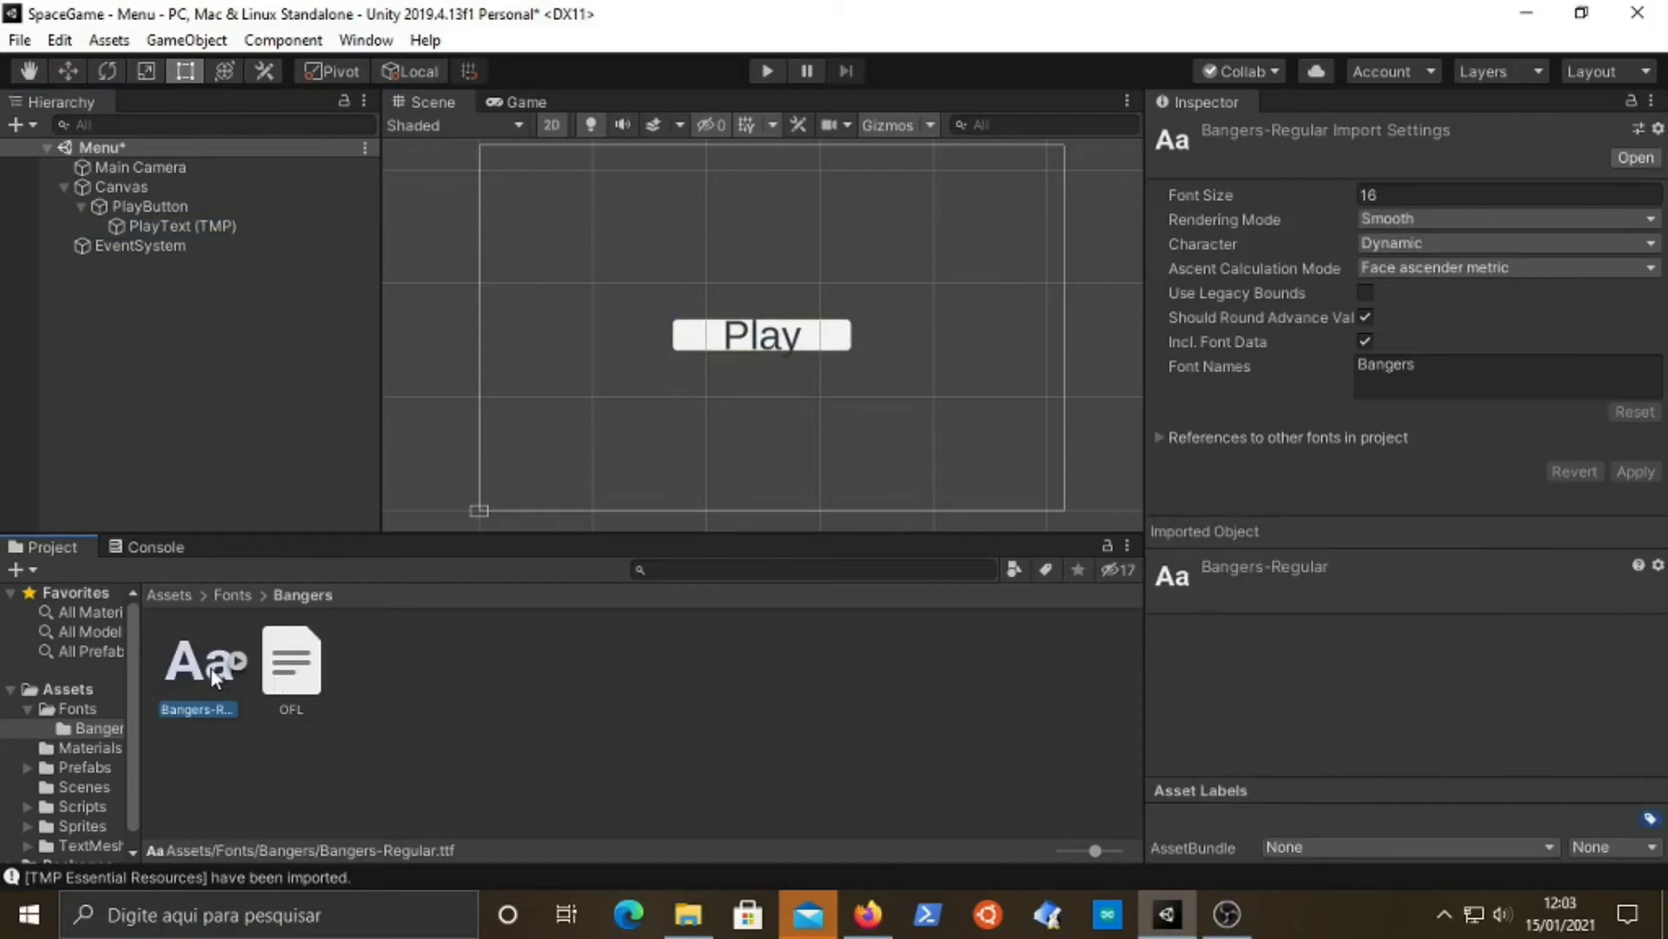
right_click(210, 667)
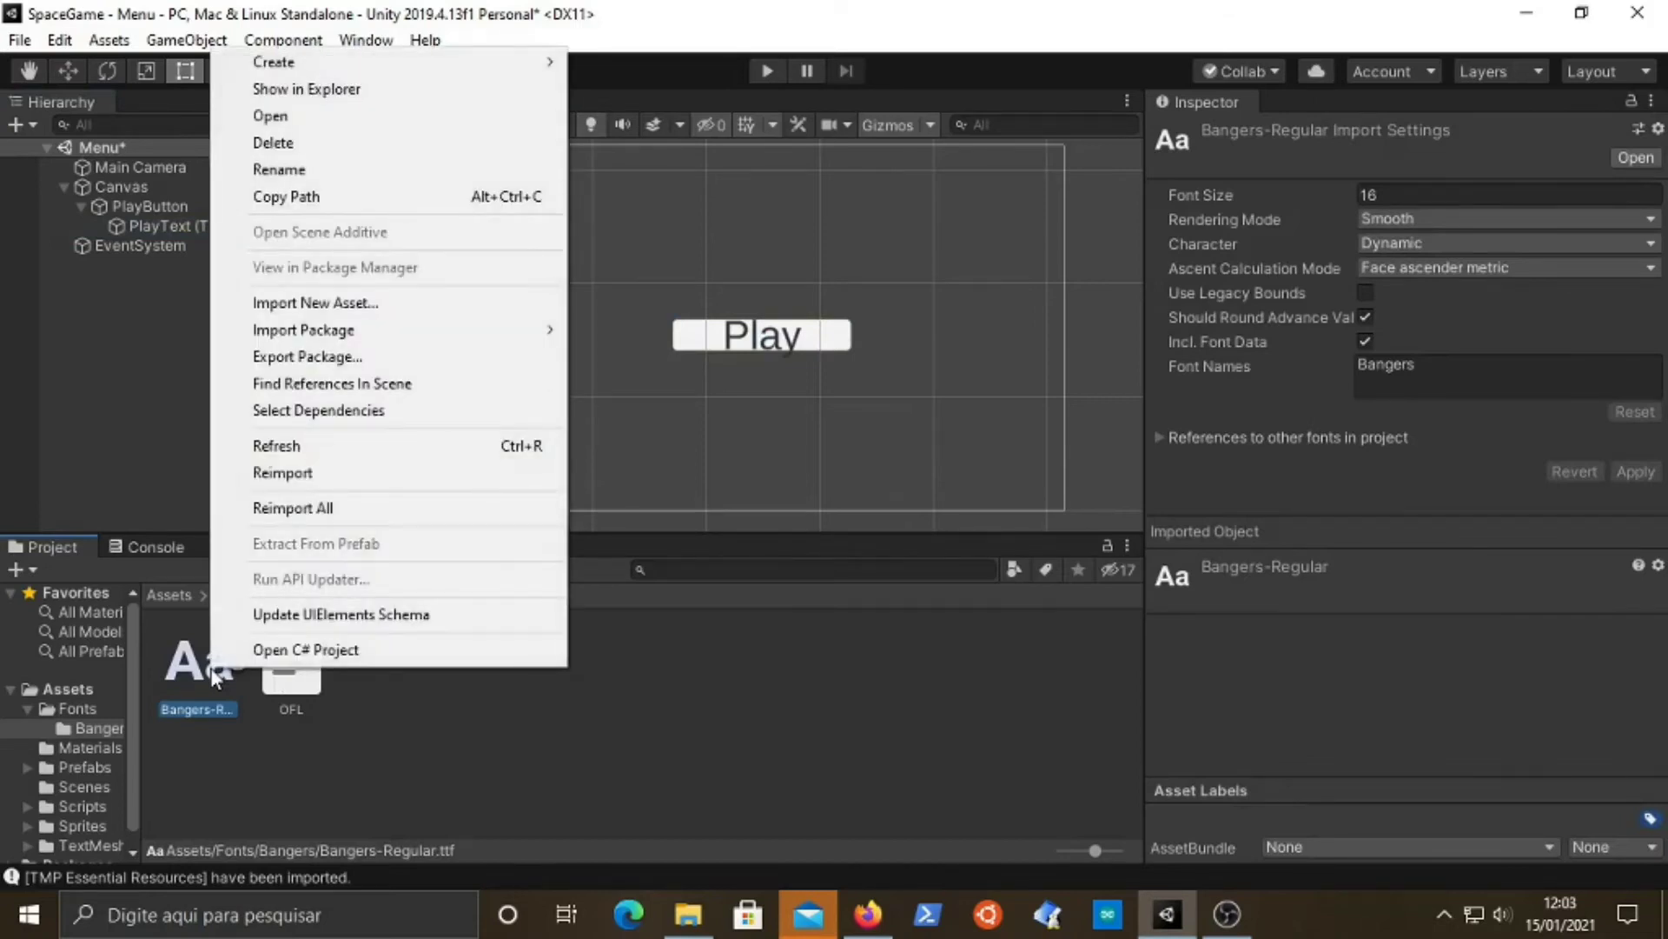
mouse_move(361, 54)
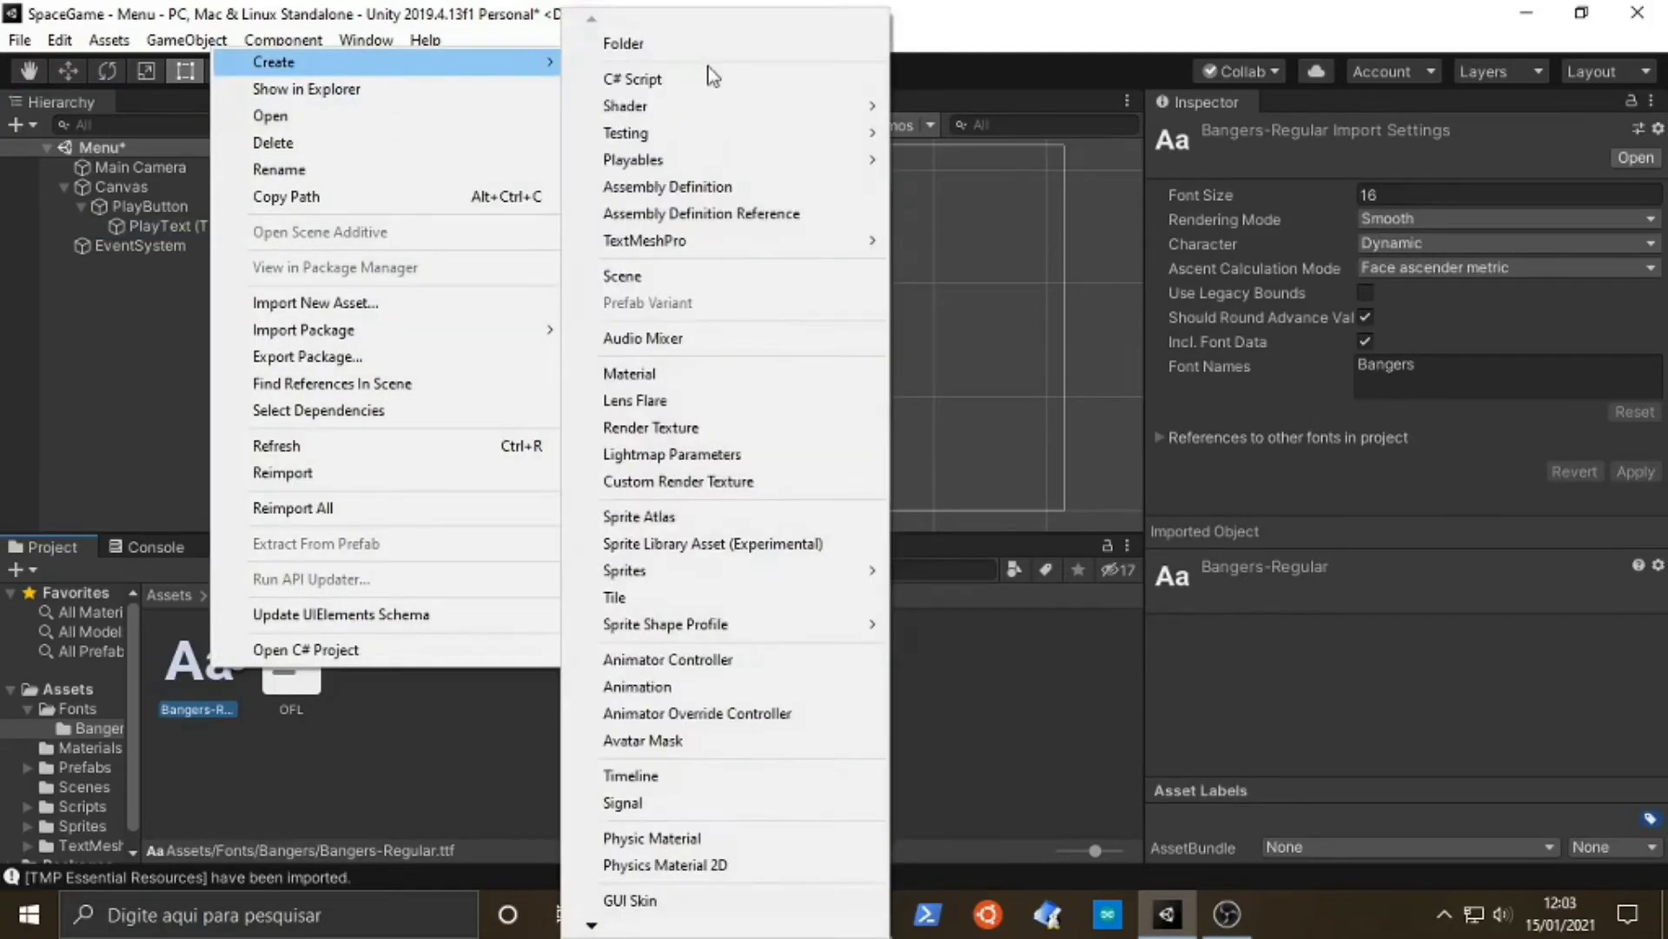
mouse_move(732, 235)
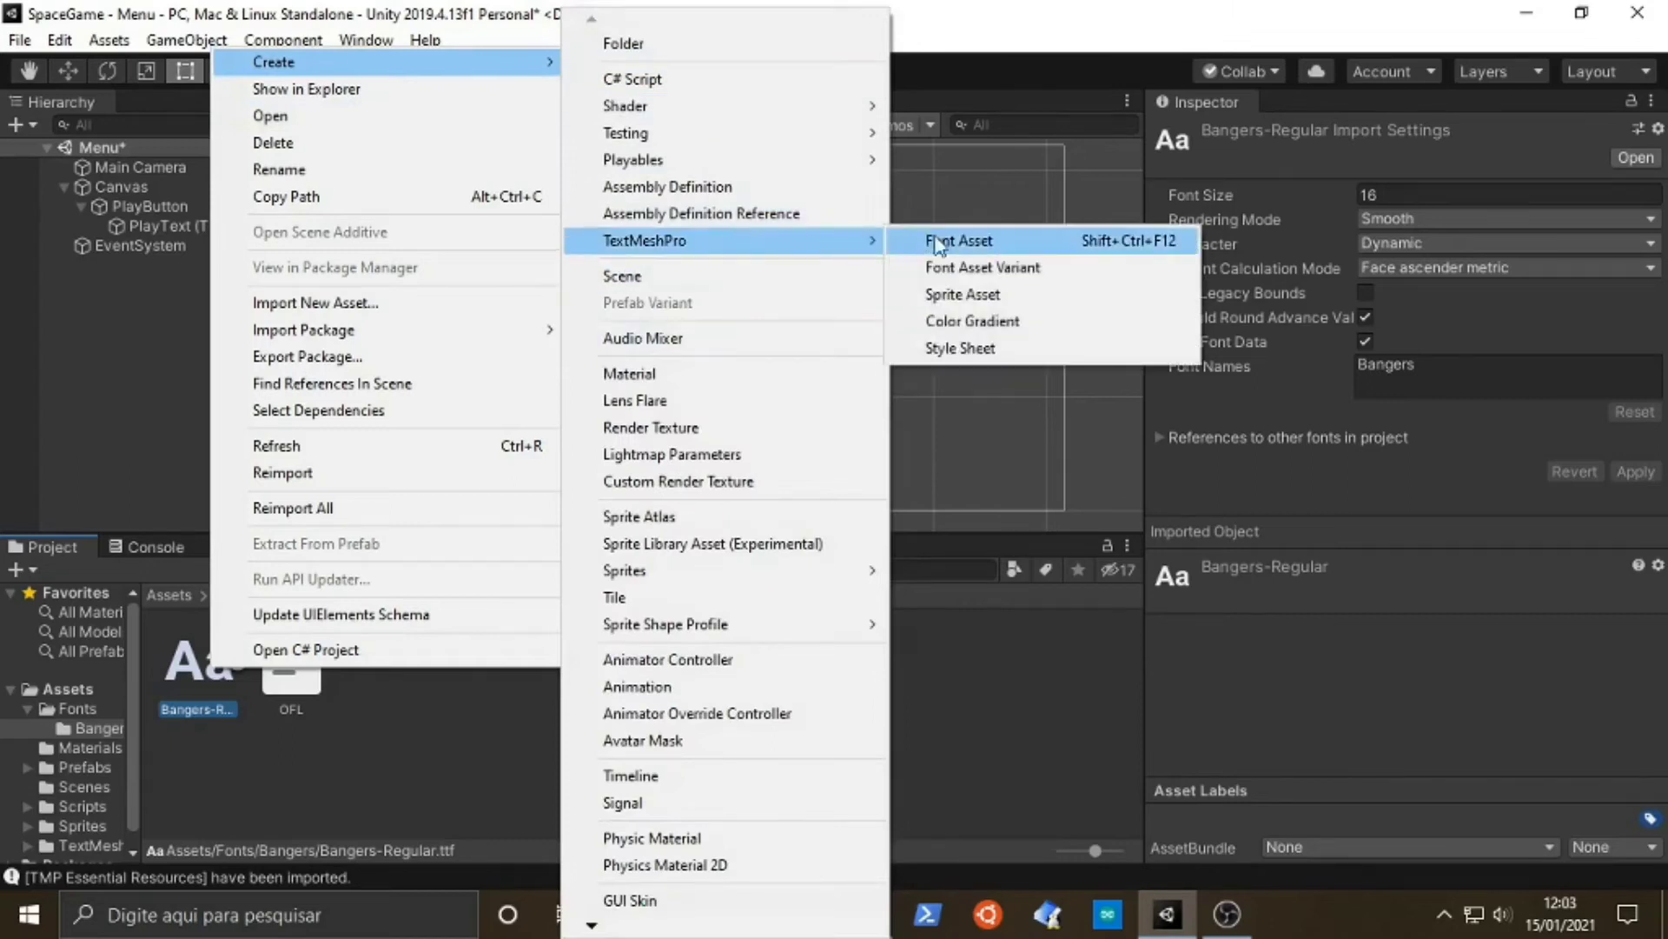
left_click(958, 240)
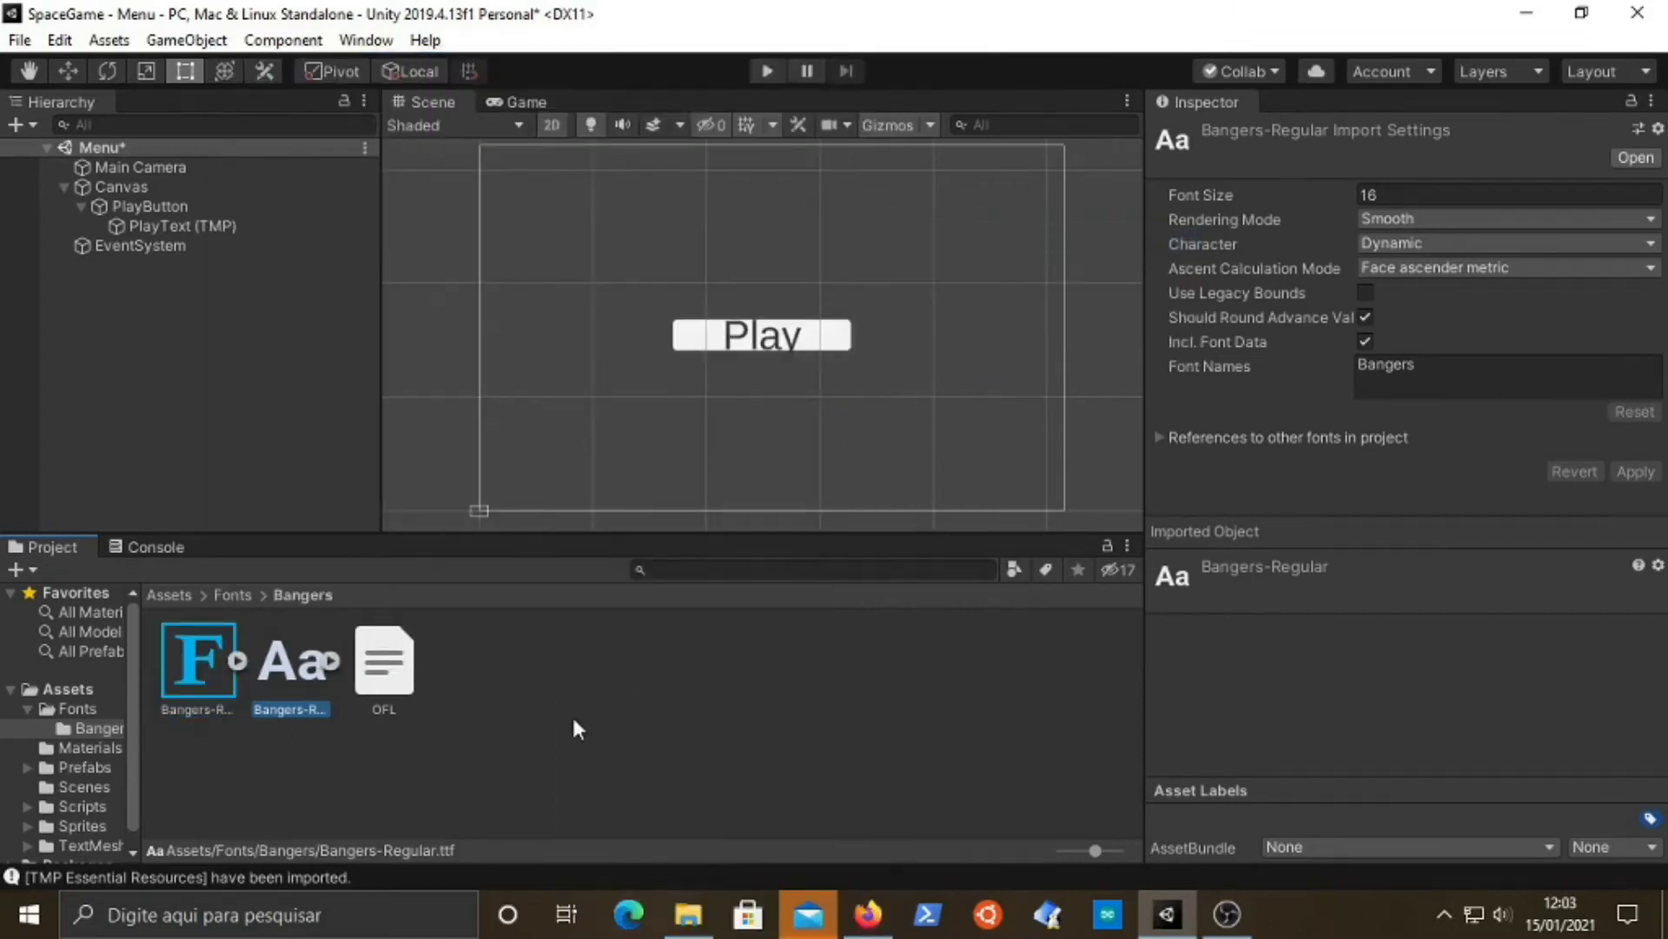
left_click(177, 669)
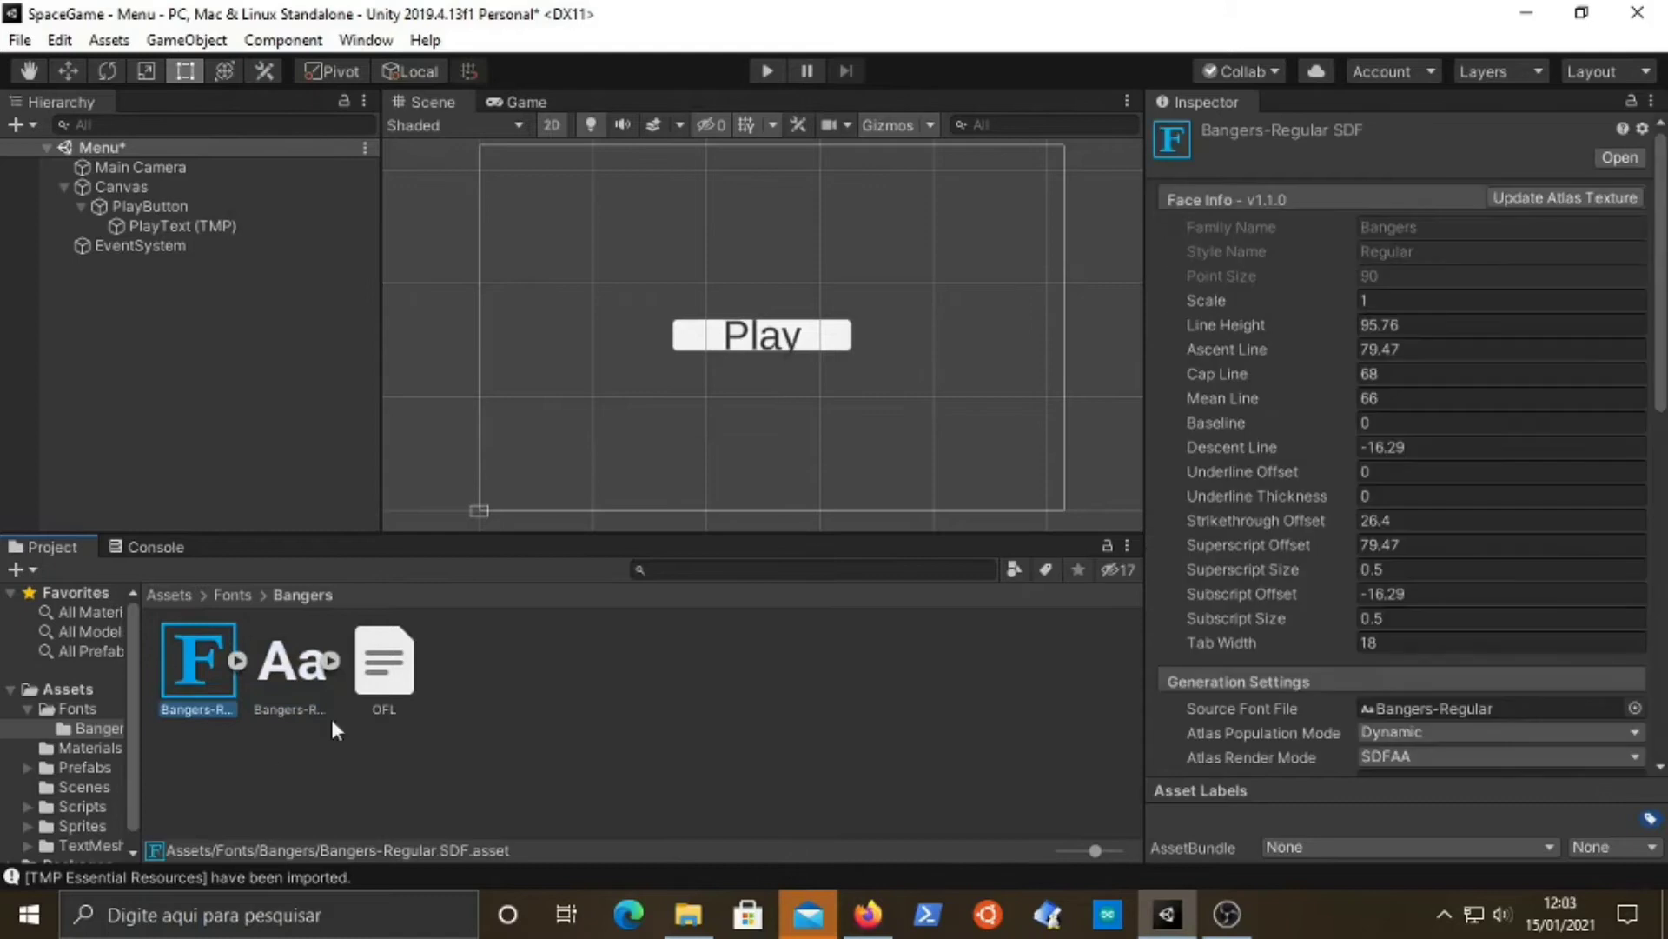
- Assign the Bangers-Regular SDF font asset to the PlayText (TMP) object under PlayButton
left_click(232, 224)
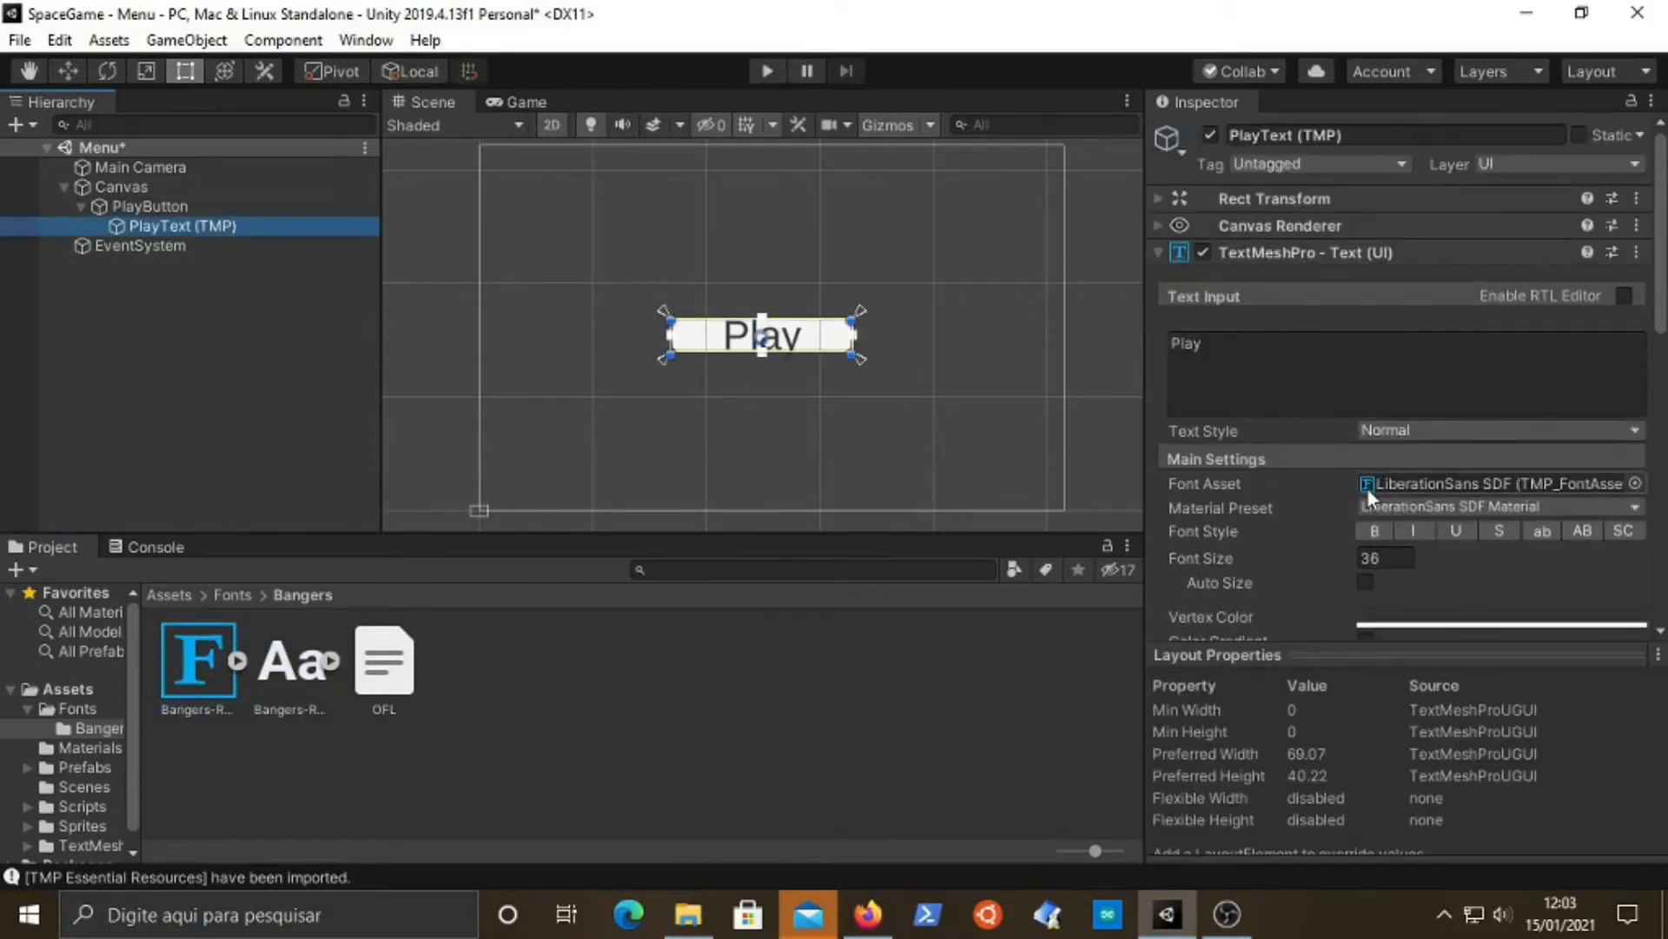
left_click_drag(210, 669, 1472, 483)
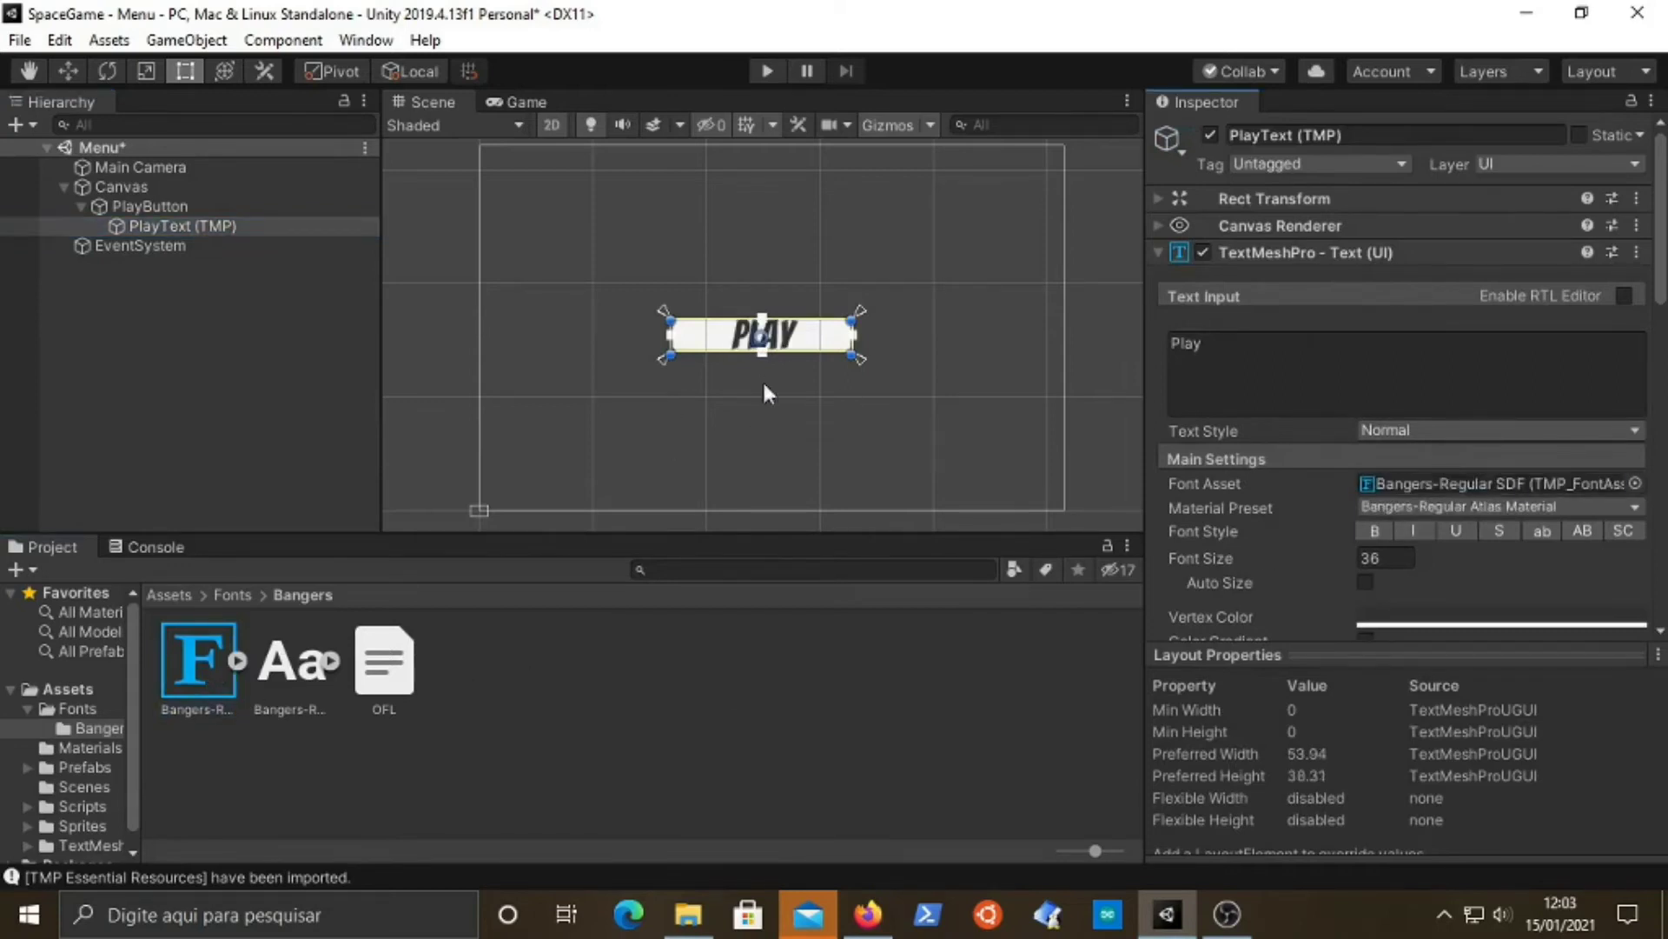
left_click(830, 391)
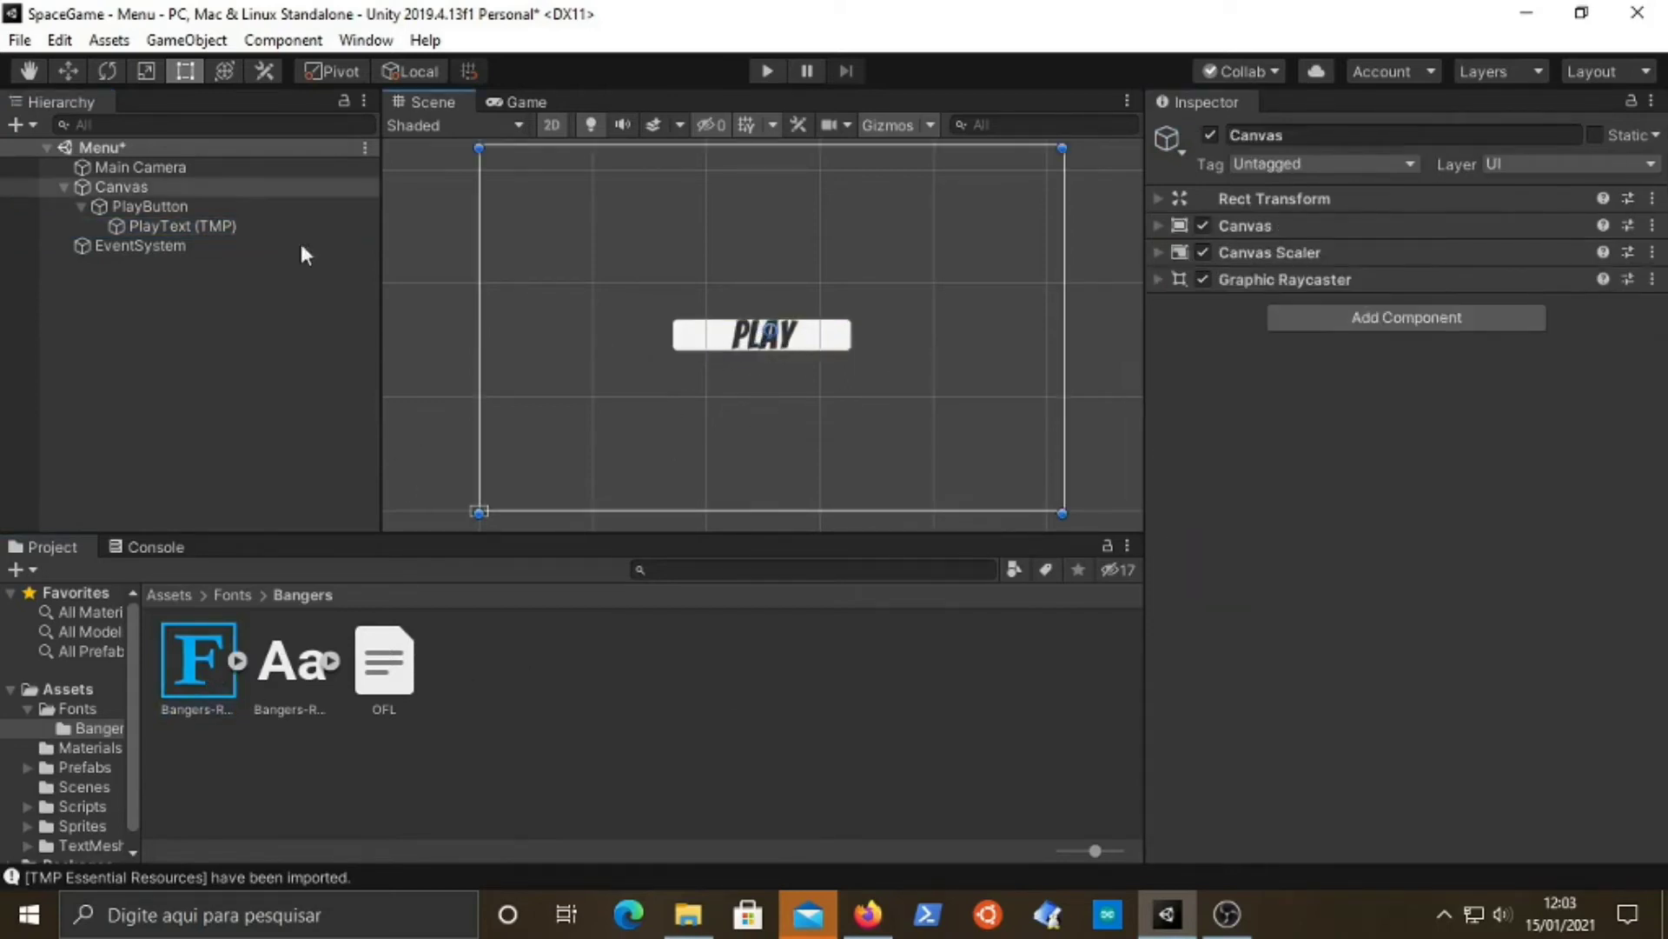
- Set the vertex color of PlayText (TMP) to white, FFFFFF, with alpha 255
left_click(162, 225)
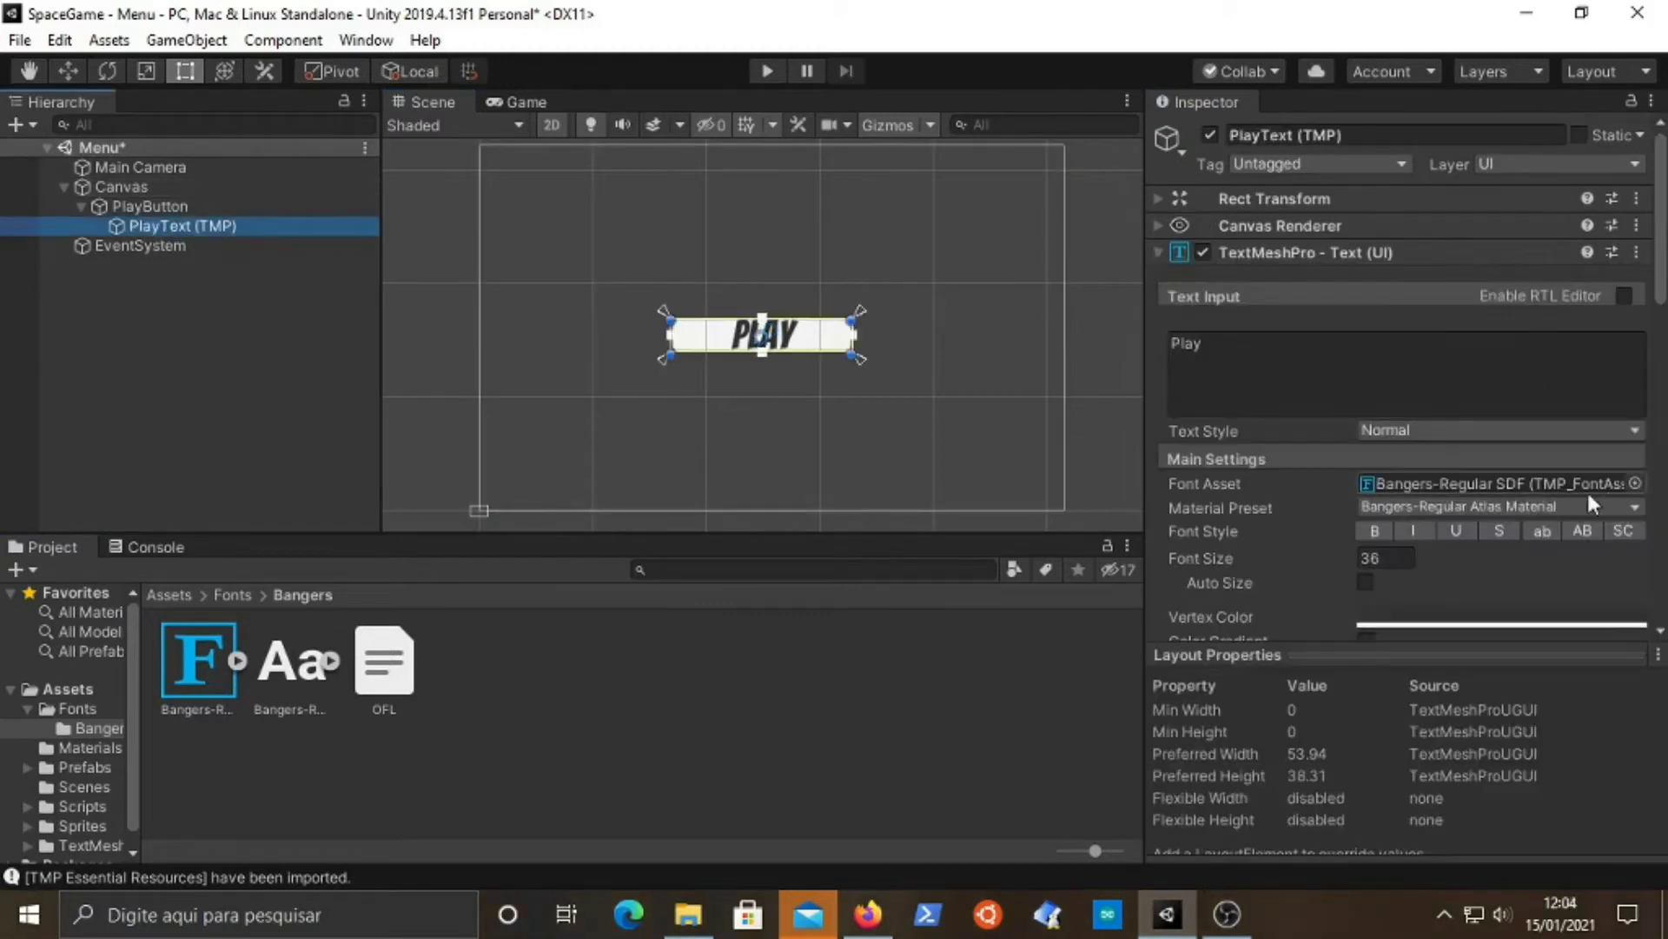
scroll(1658, 209, "down", 3)
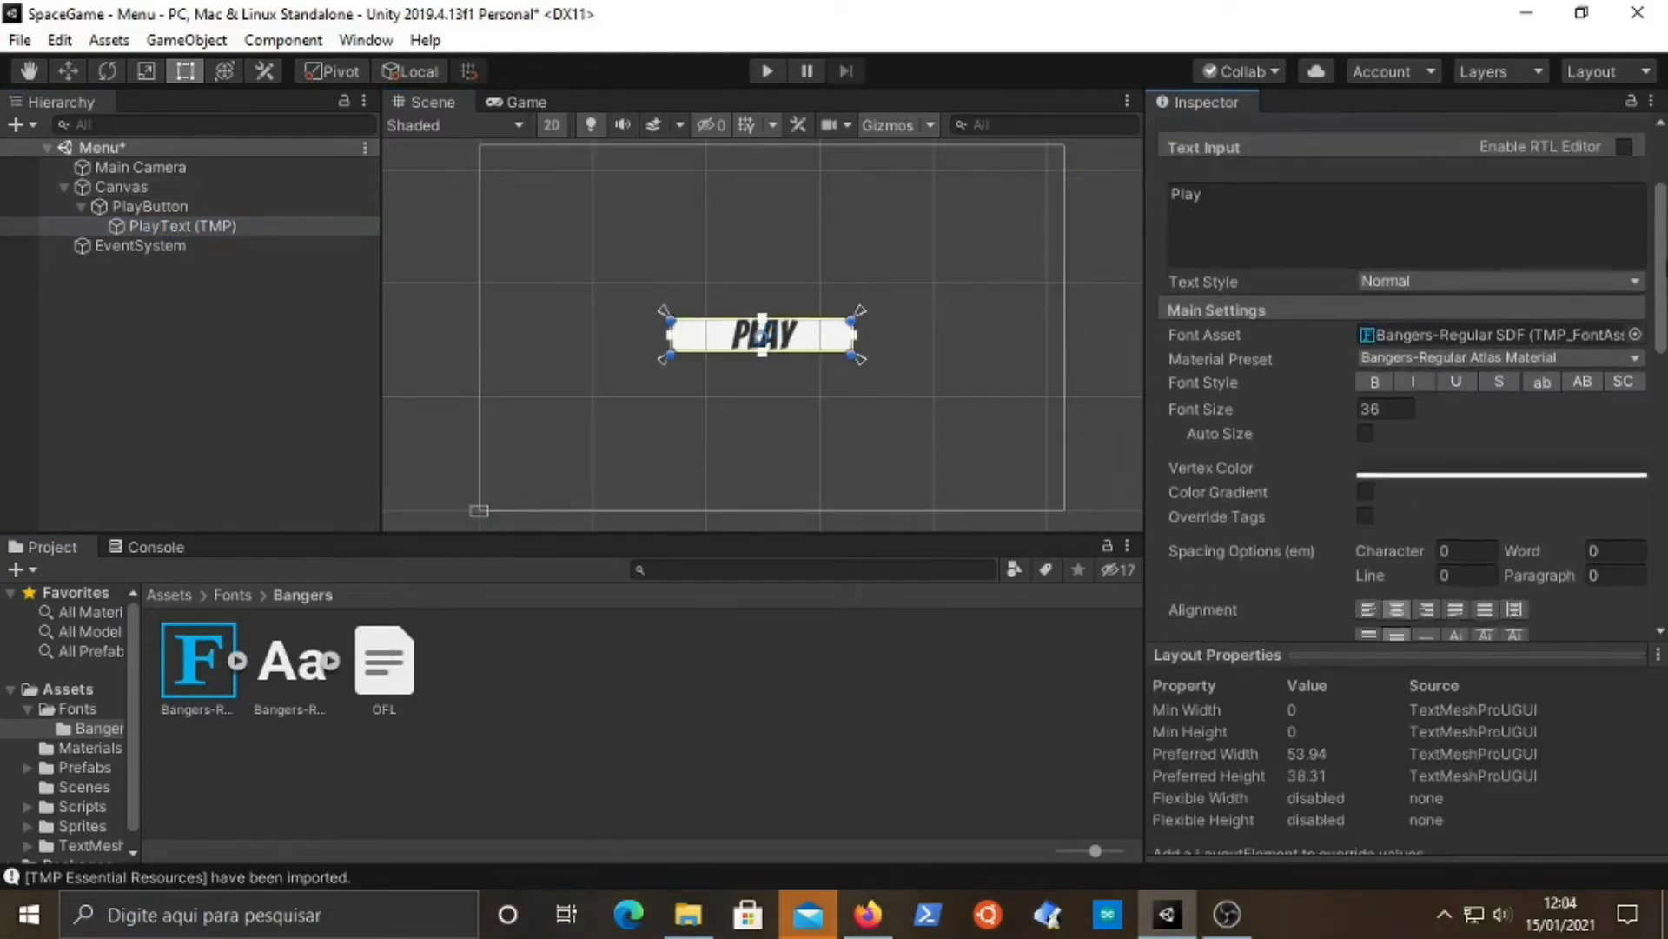
scroll(1538, 312, "down", 1)
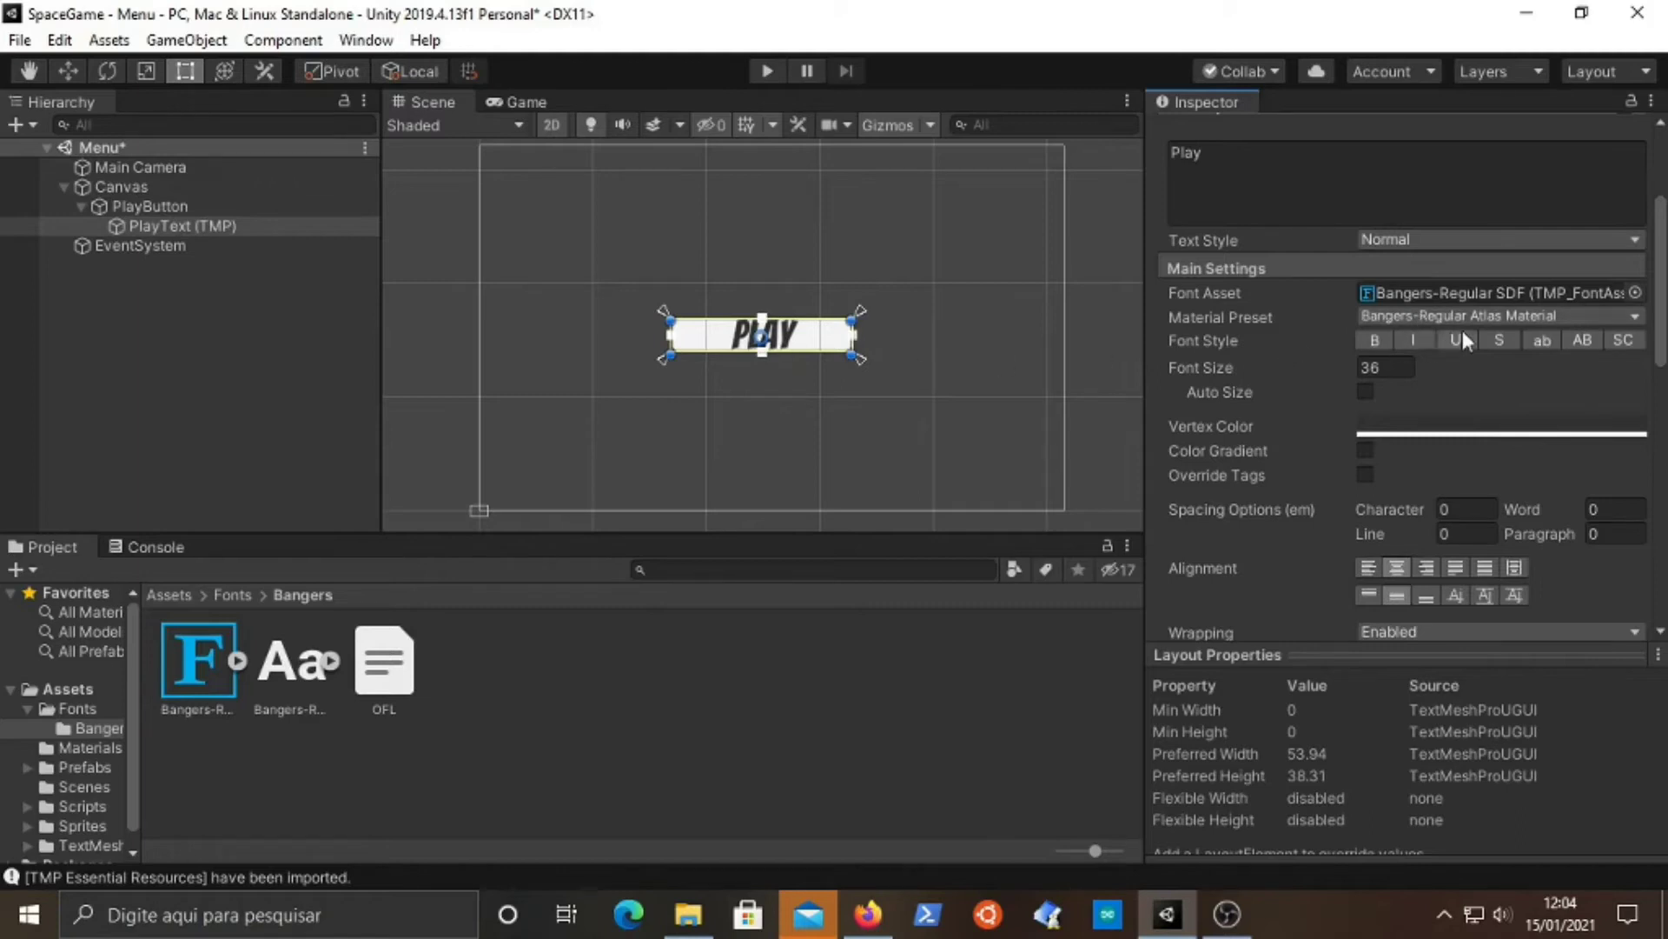
left_click(1439, 428)
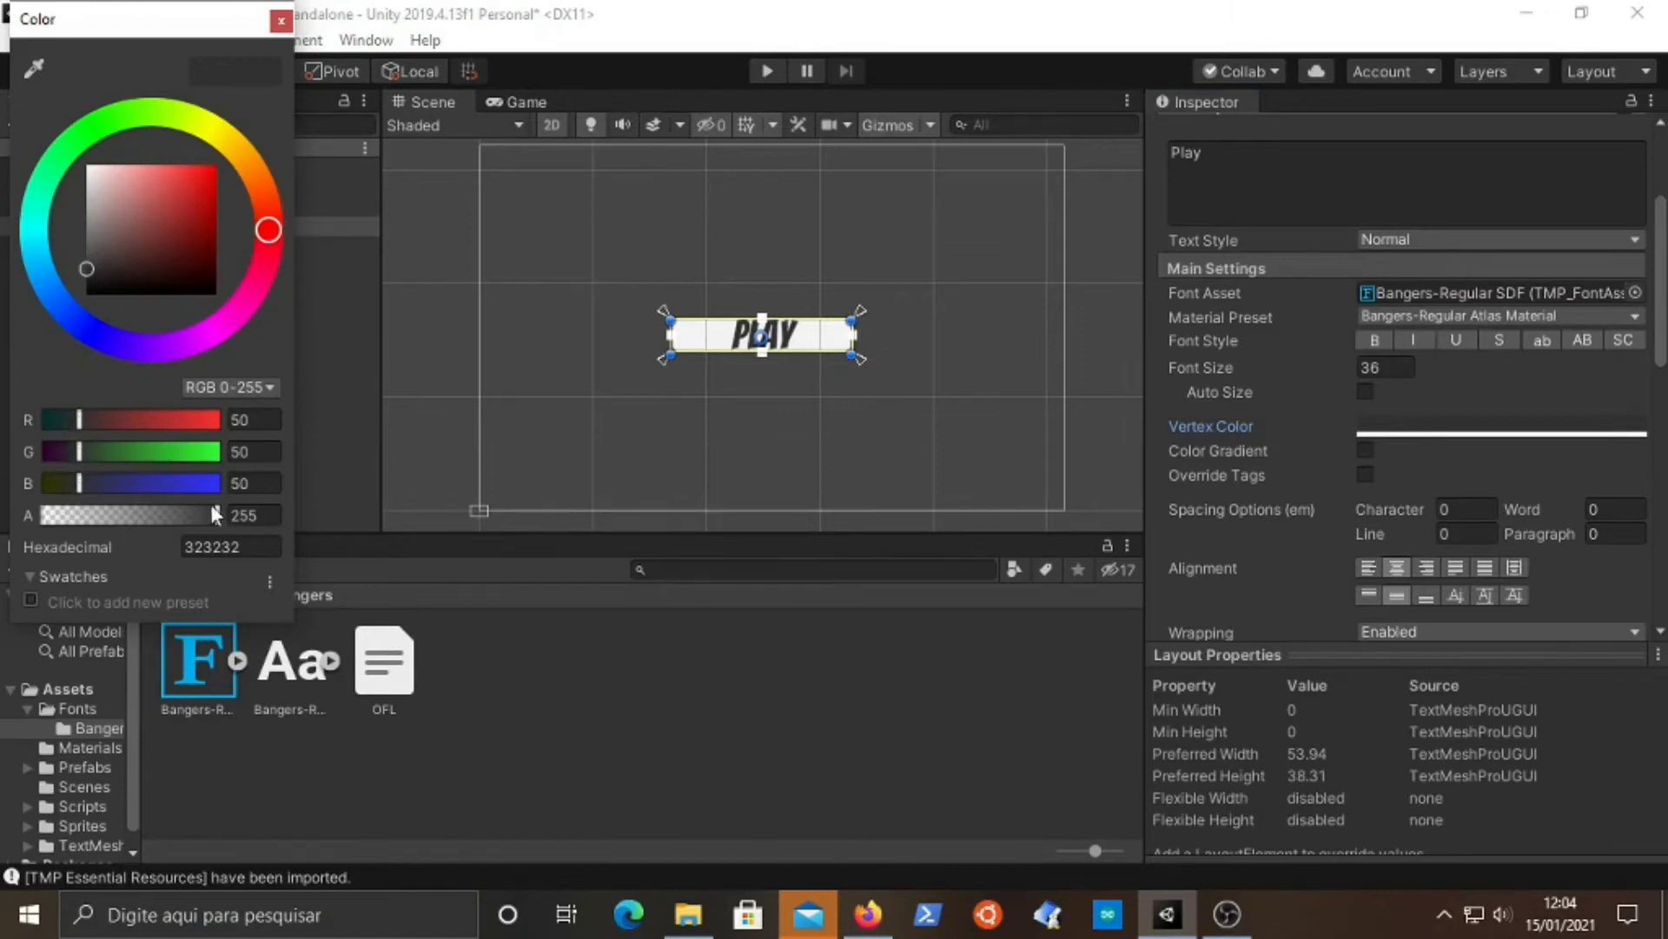
left_click_drag(210, 514, 280, 532)
left_click_drag(80, 484, 215, 485)
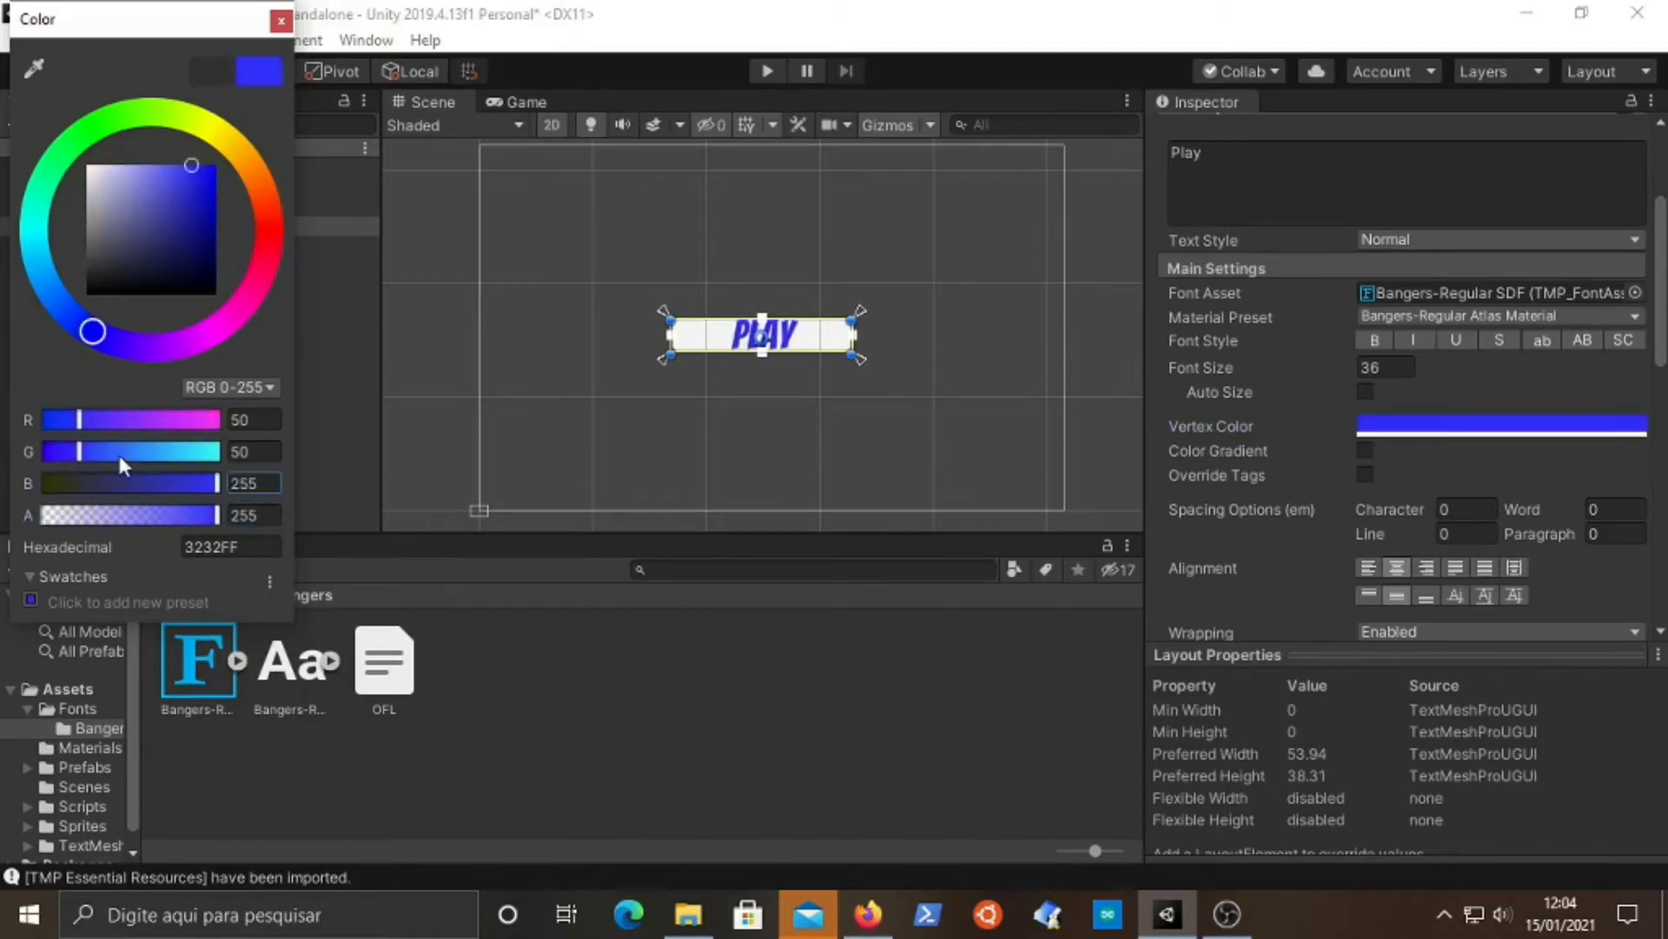
left_click_drag(90, 445, 224, 433)
left_click_drag(85, 421, 308, 438)
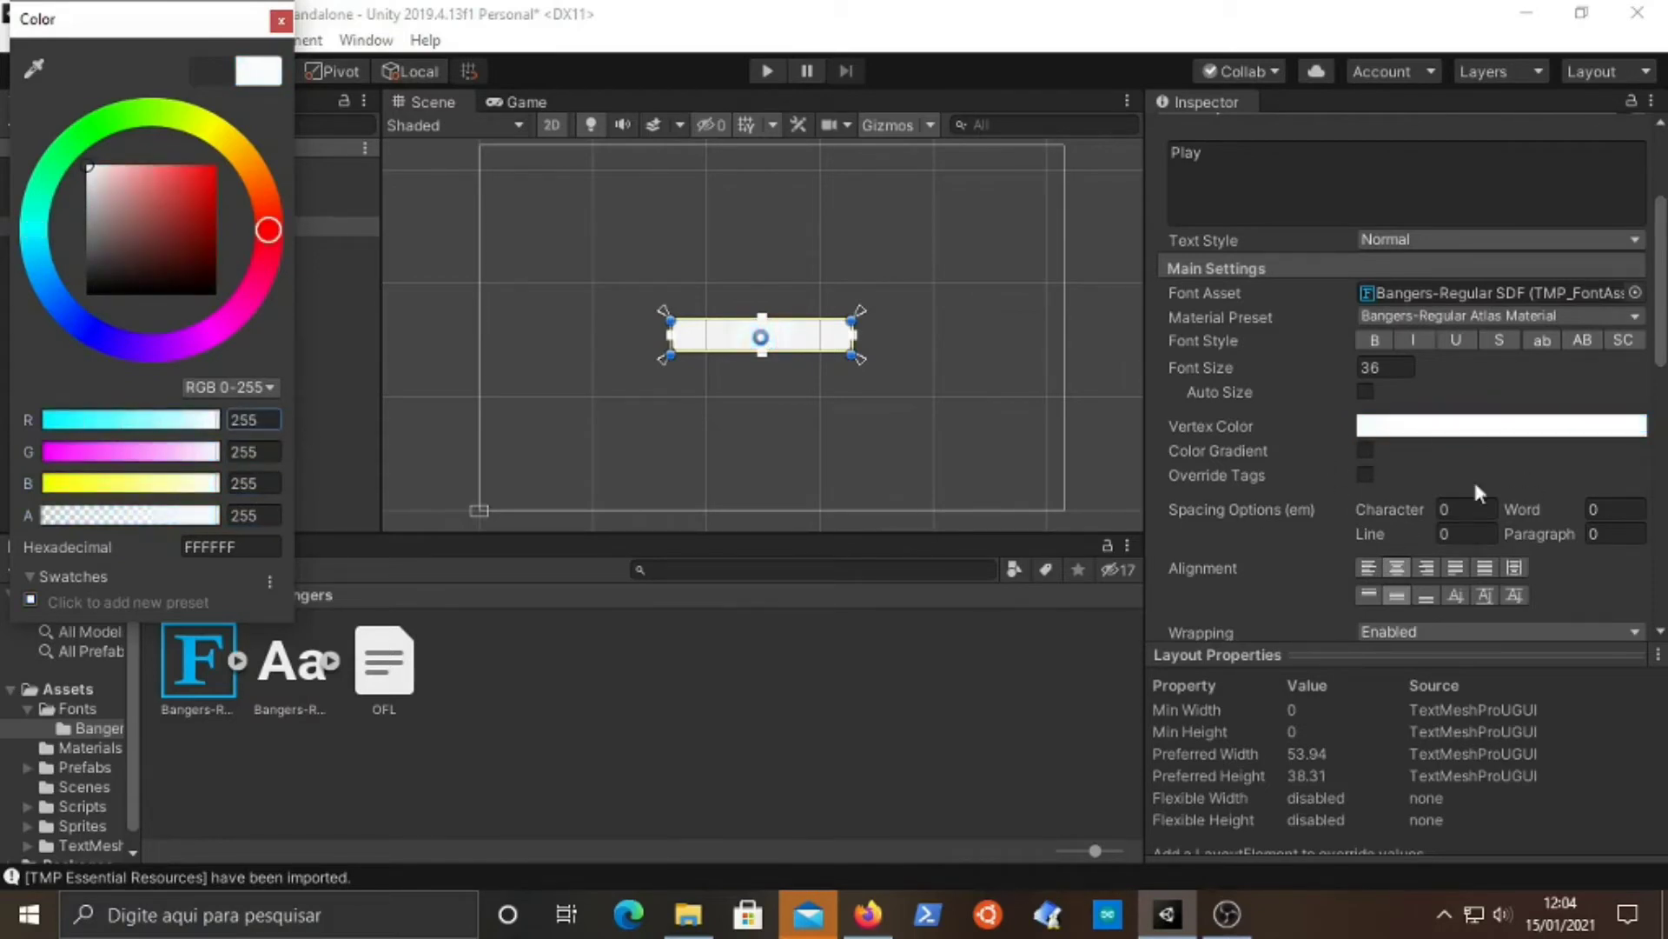
left_click(279, 26)
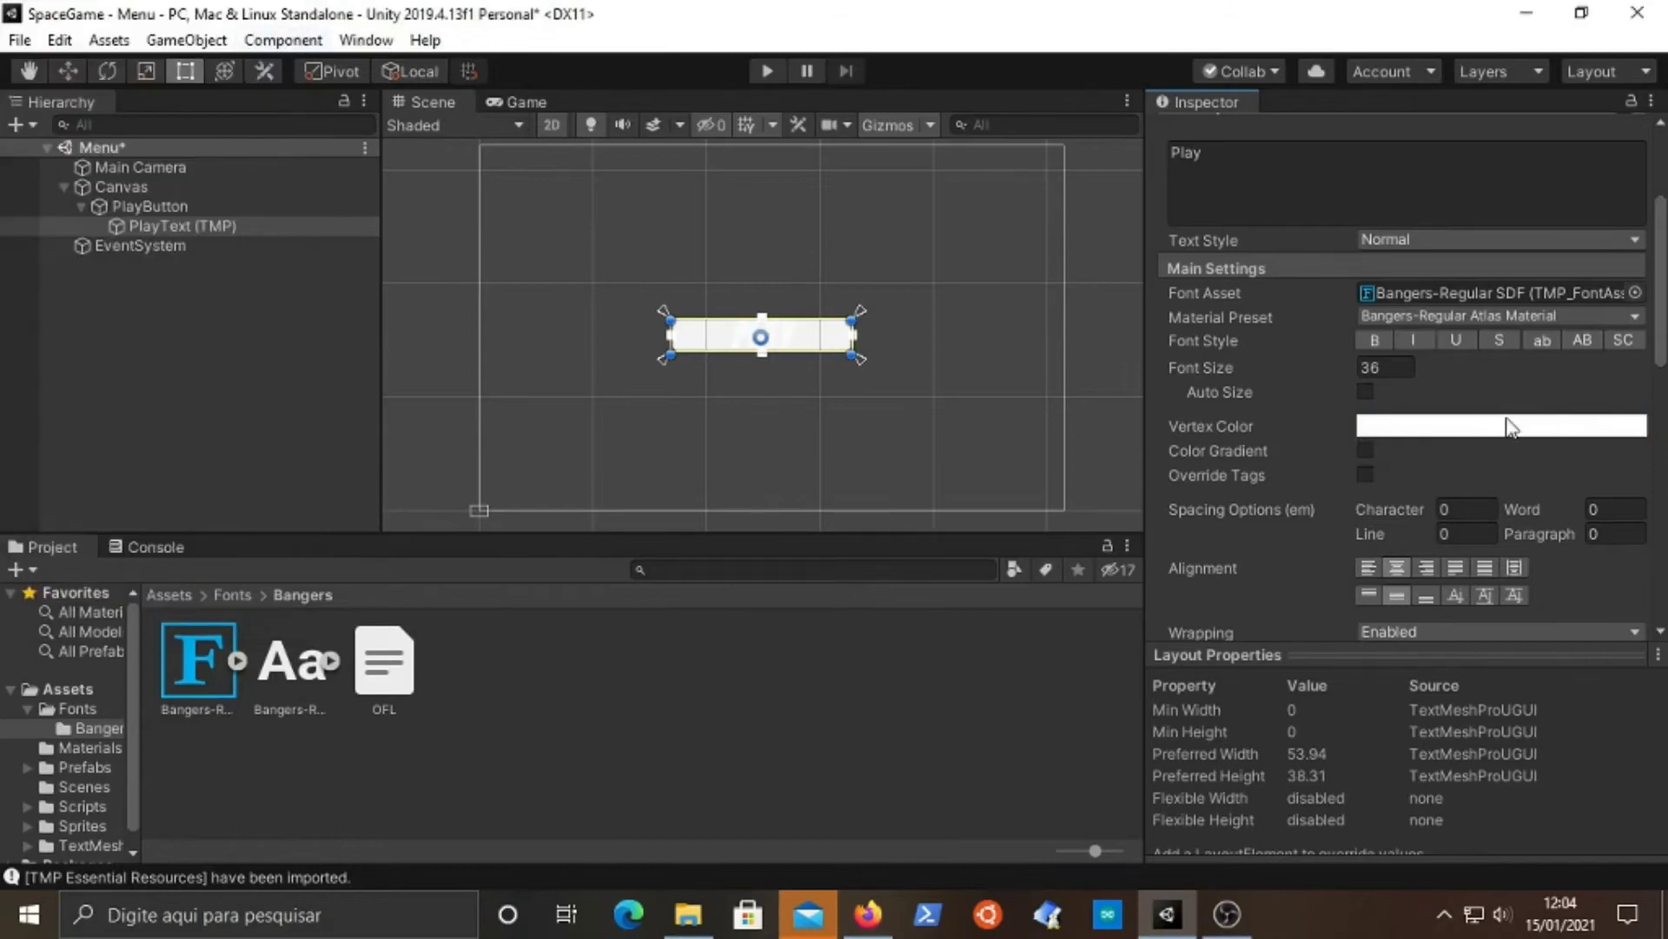
- Change the PlayText vertex color to light red, FF7670
left_click(1510, 427)
mouse_move(217, 419)
left_mouse_down()
mouse_move(65, 421)
mouse_move(174, 441)
mouse_move(66, 425)
mouse_move(231, 424)
left_mouse_up()
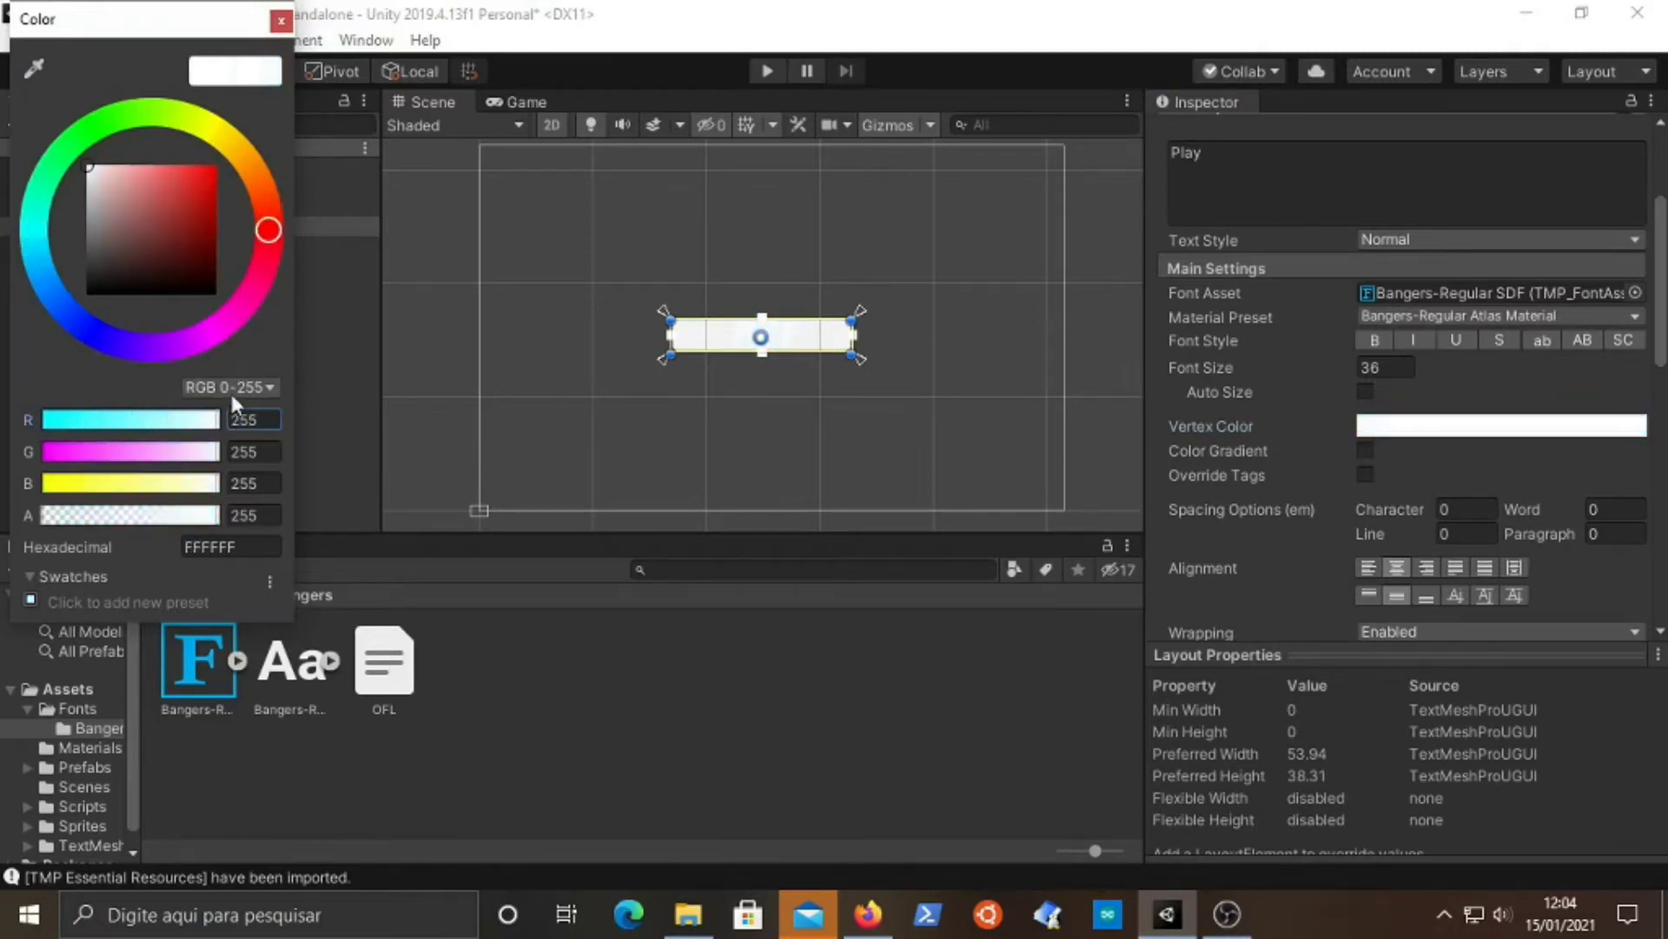
left_click_drag(218, 452, 111, 469)
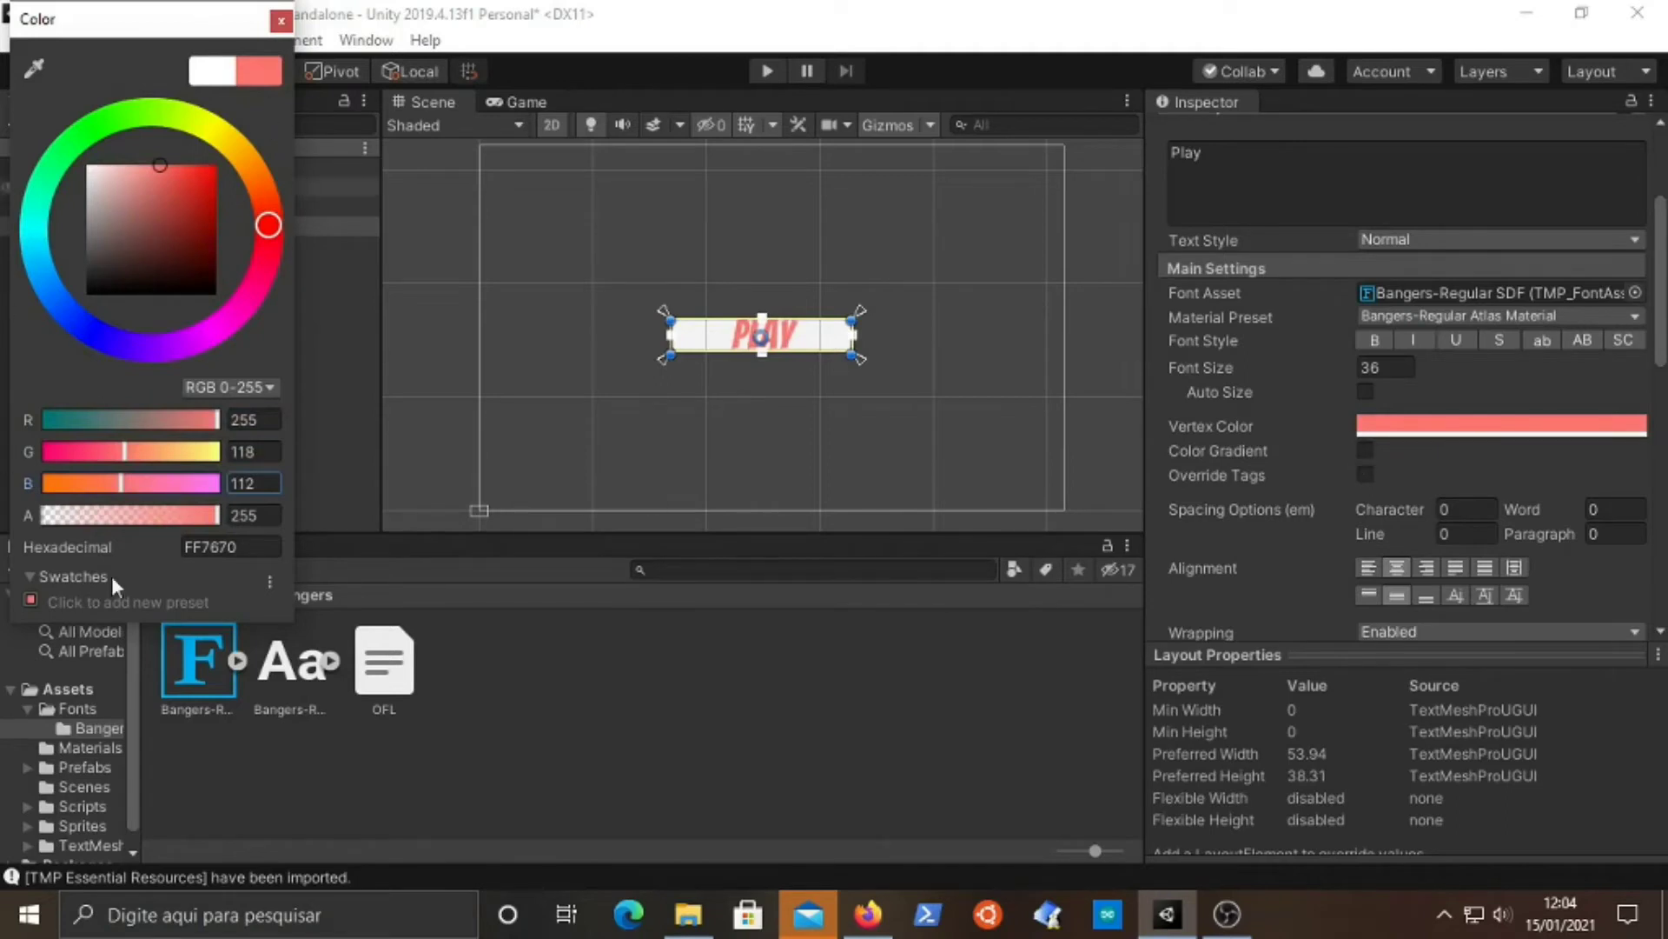
left_click(281, 21)
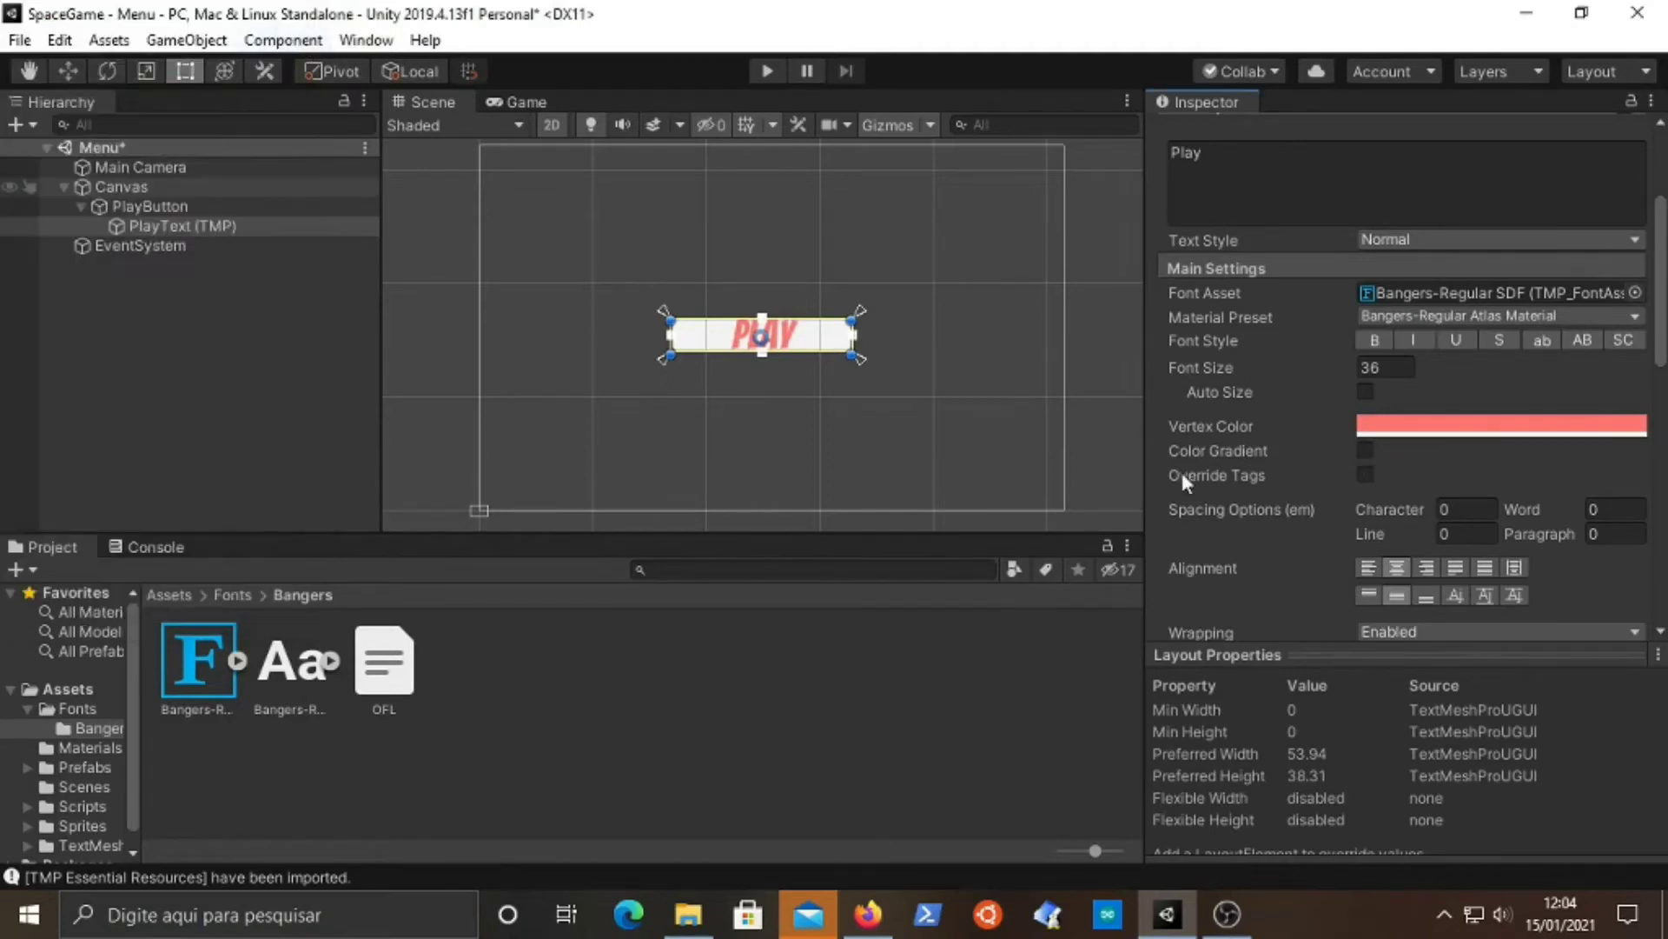
- Enable the Color Gradient on PlayText and set both upper corner colors to yellow, FFFF00
left_click(1361, 450)
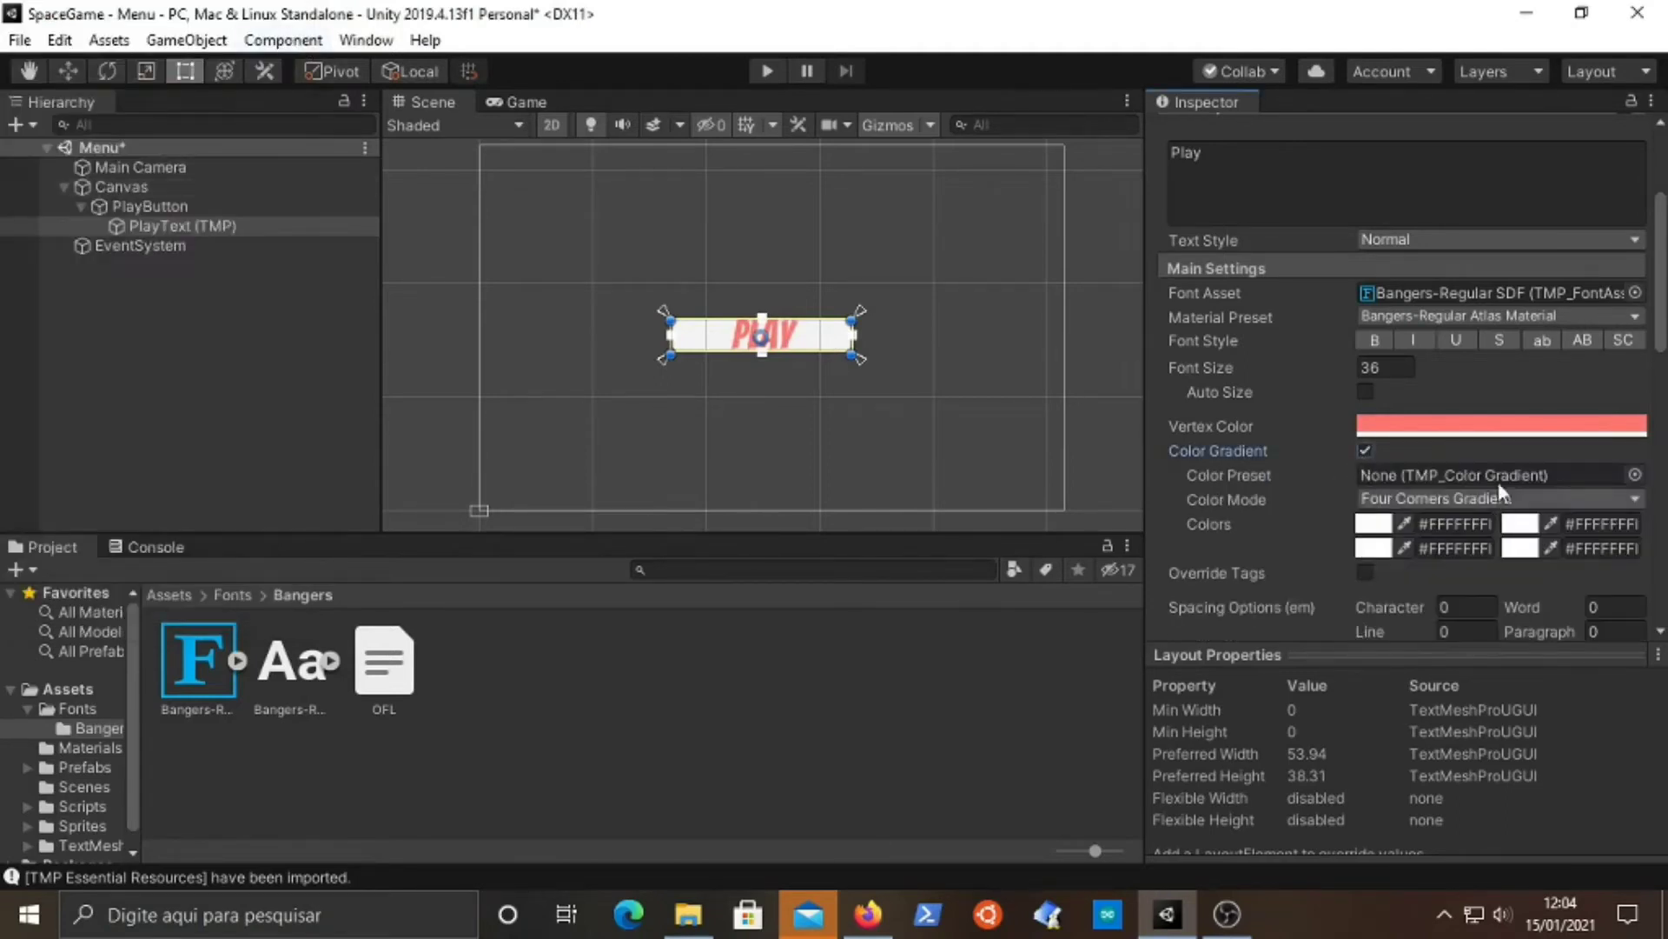
left_click(1373, 524)
left_click(252, 483)
type("0")
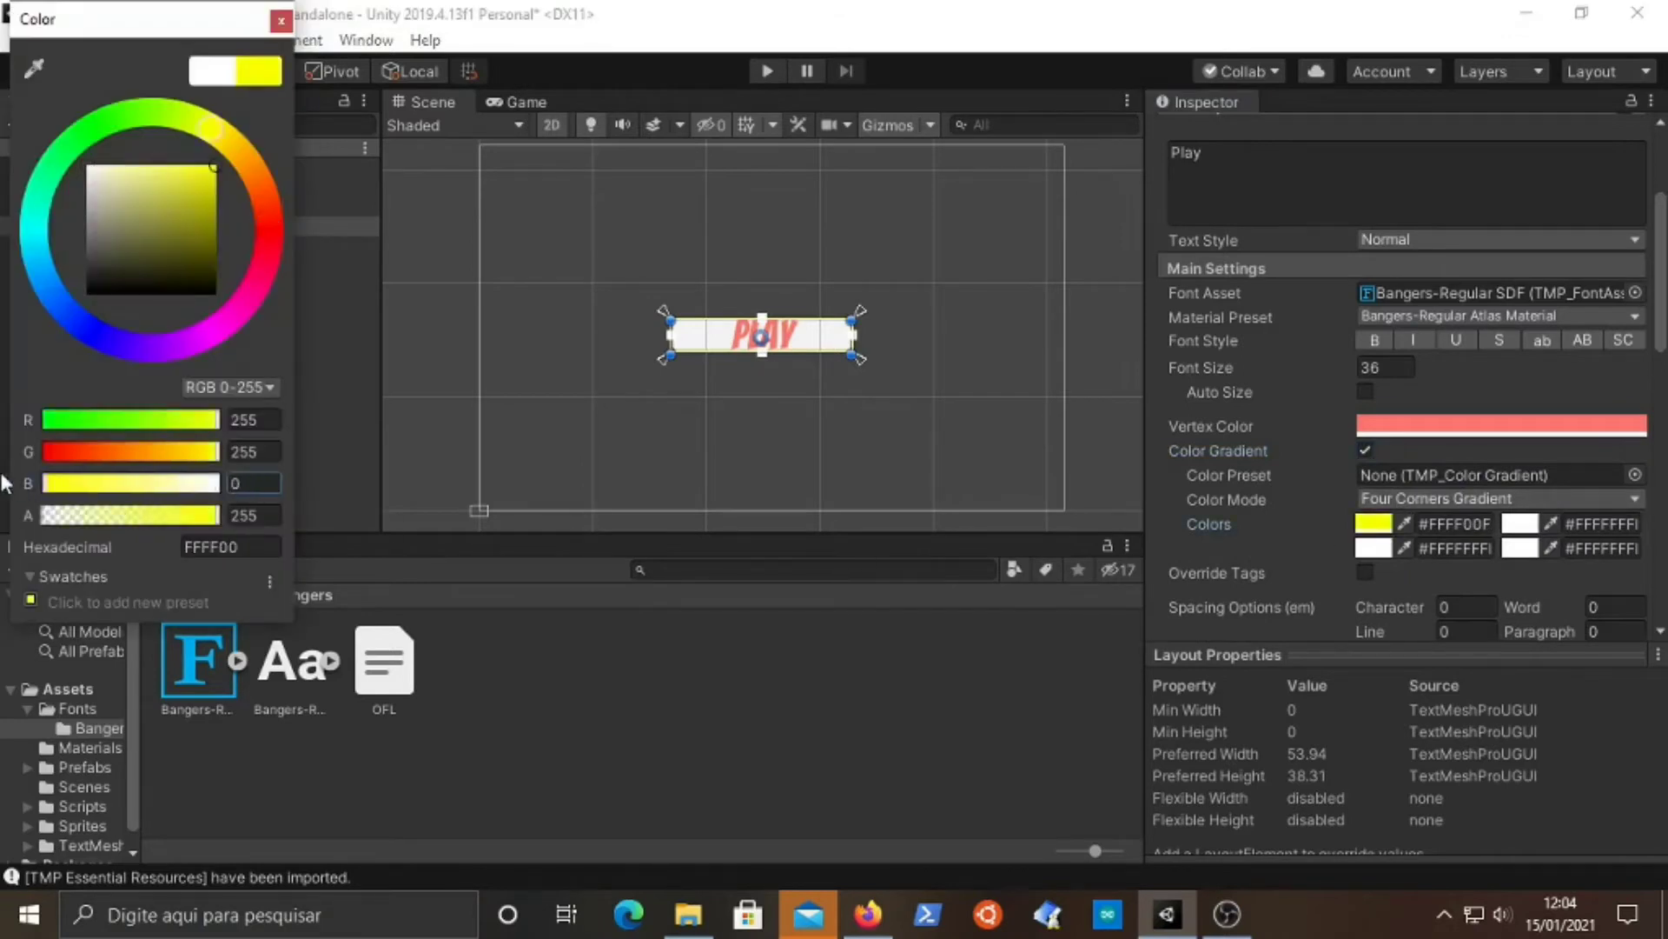
left_click(280, 21)
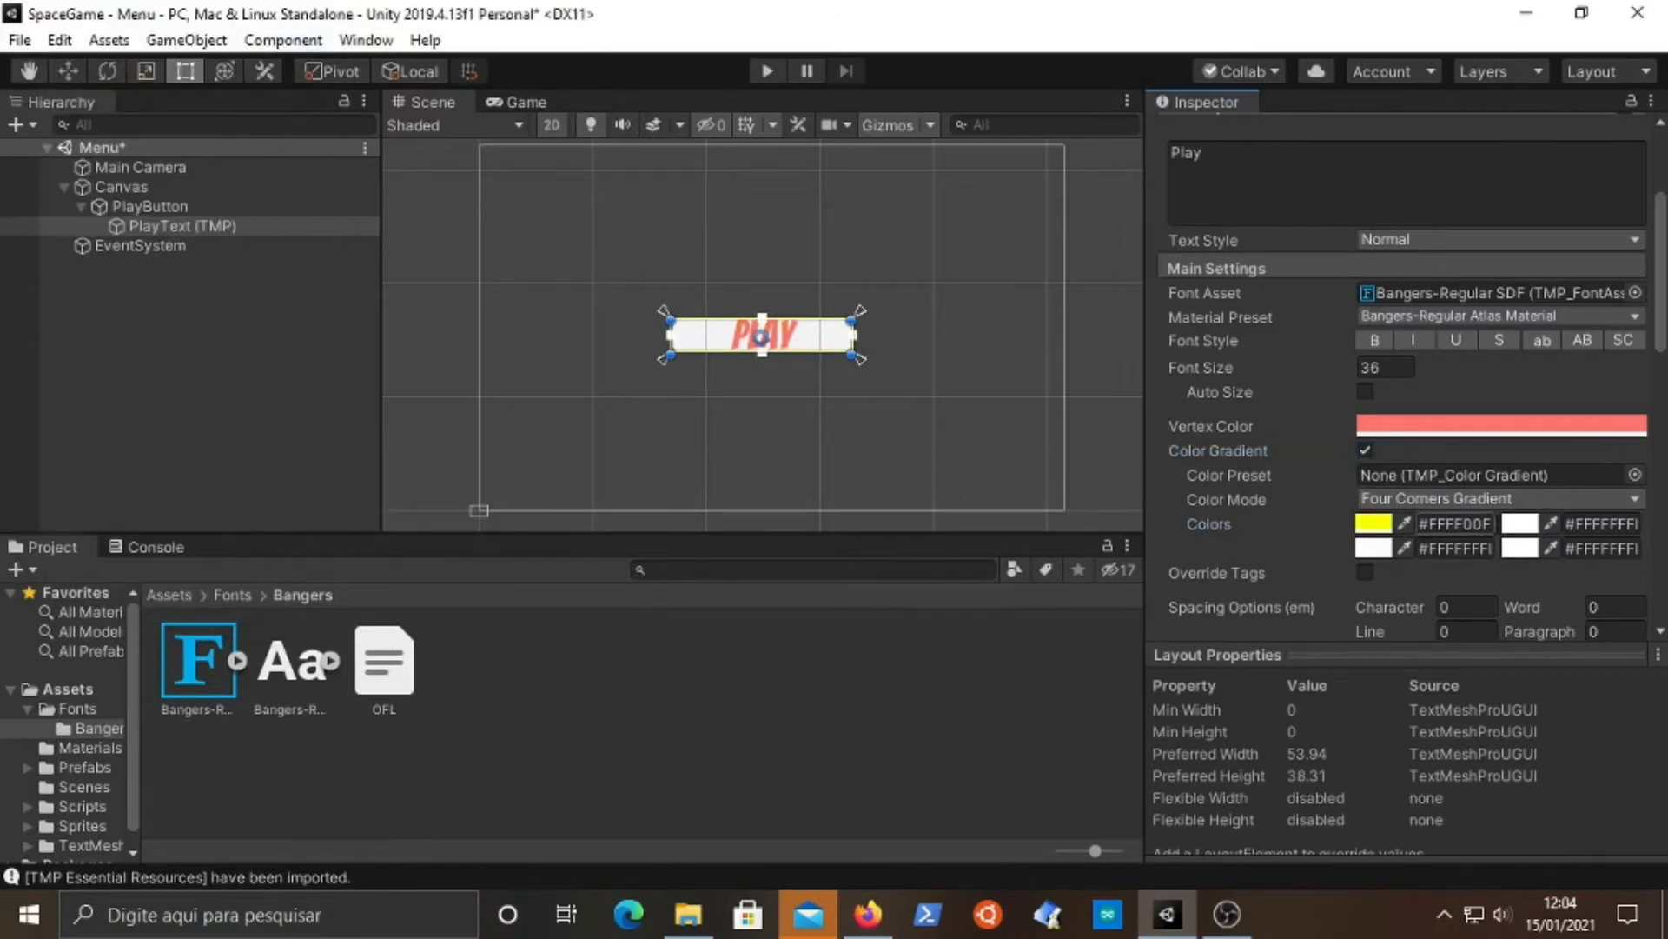
left_click(1517, 525)
left_click_drag(215, 483, 7, 485)
left_click(281, 21)
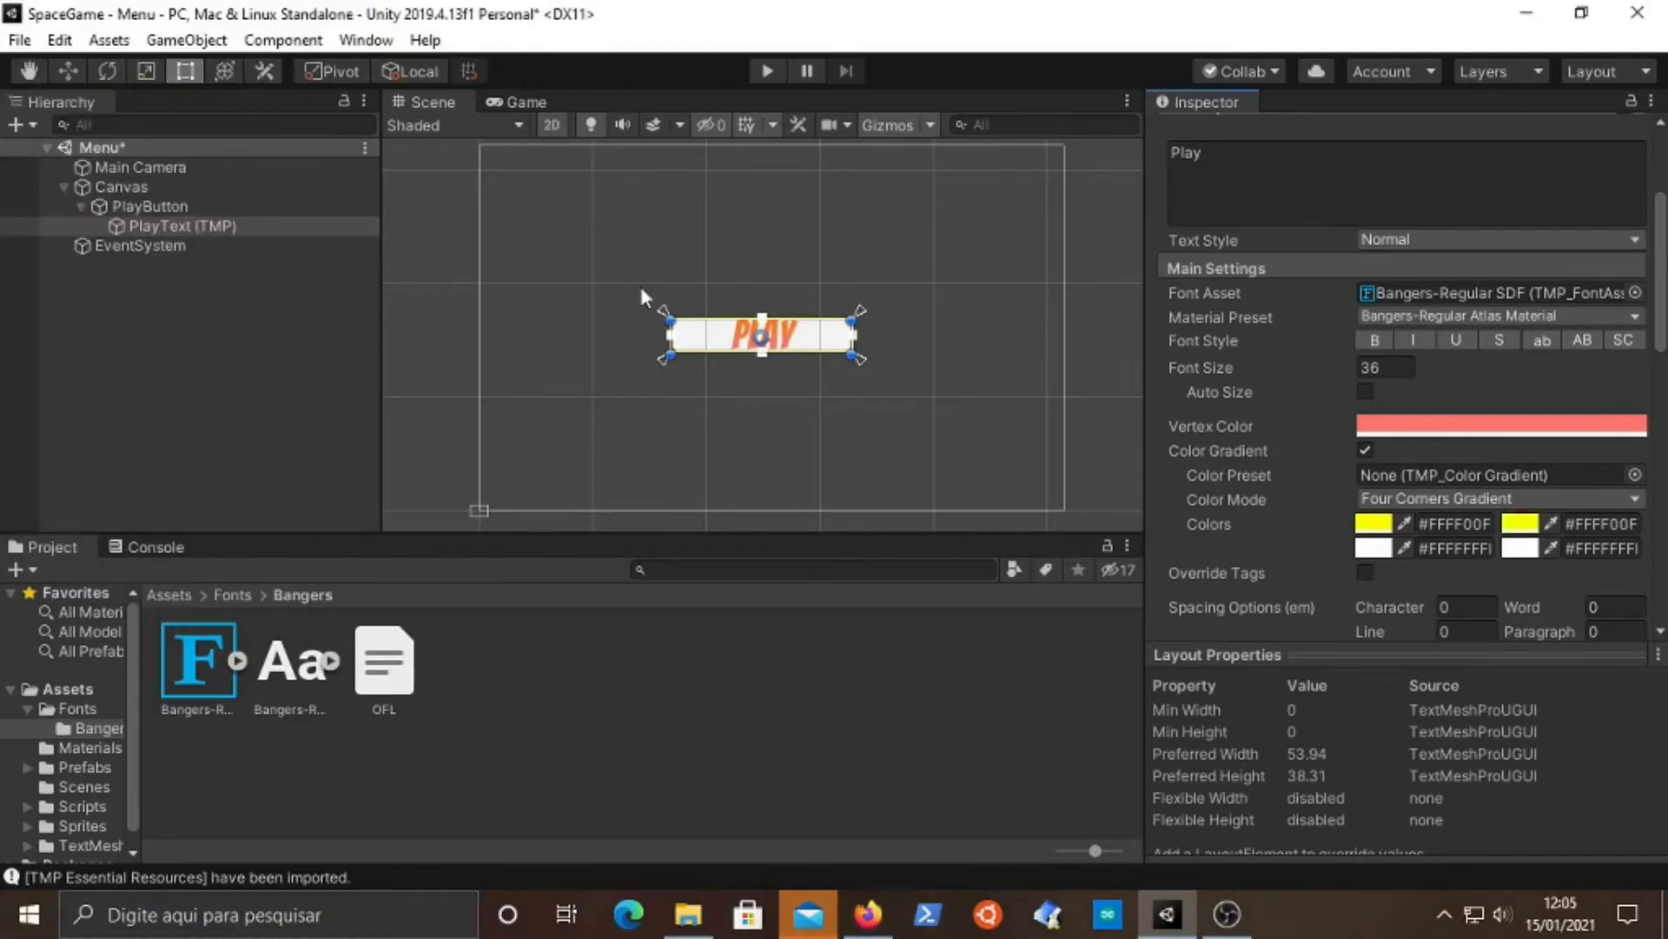
- Return the PlayText vertex color to white by setting green and blue to 255
left_click(1466, 428)
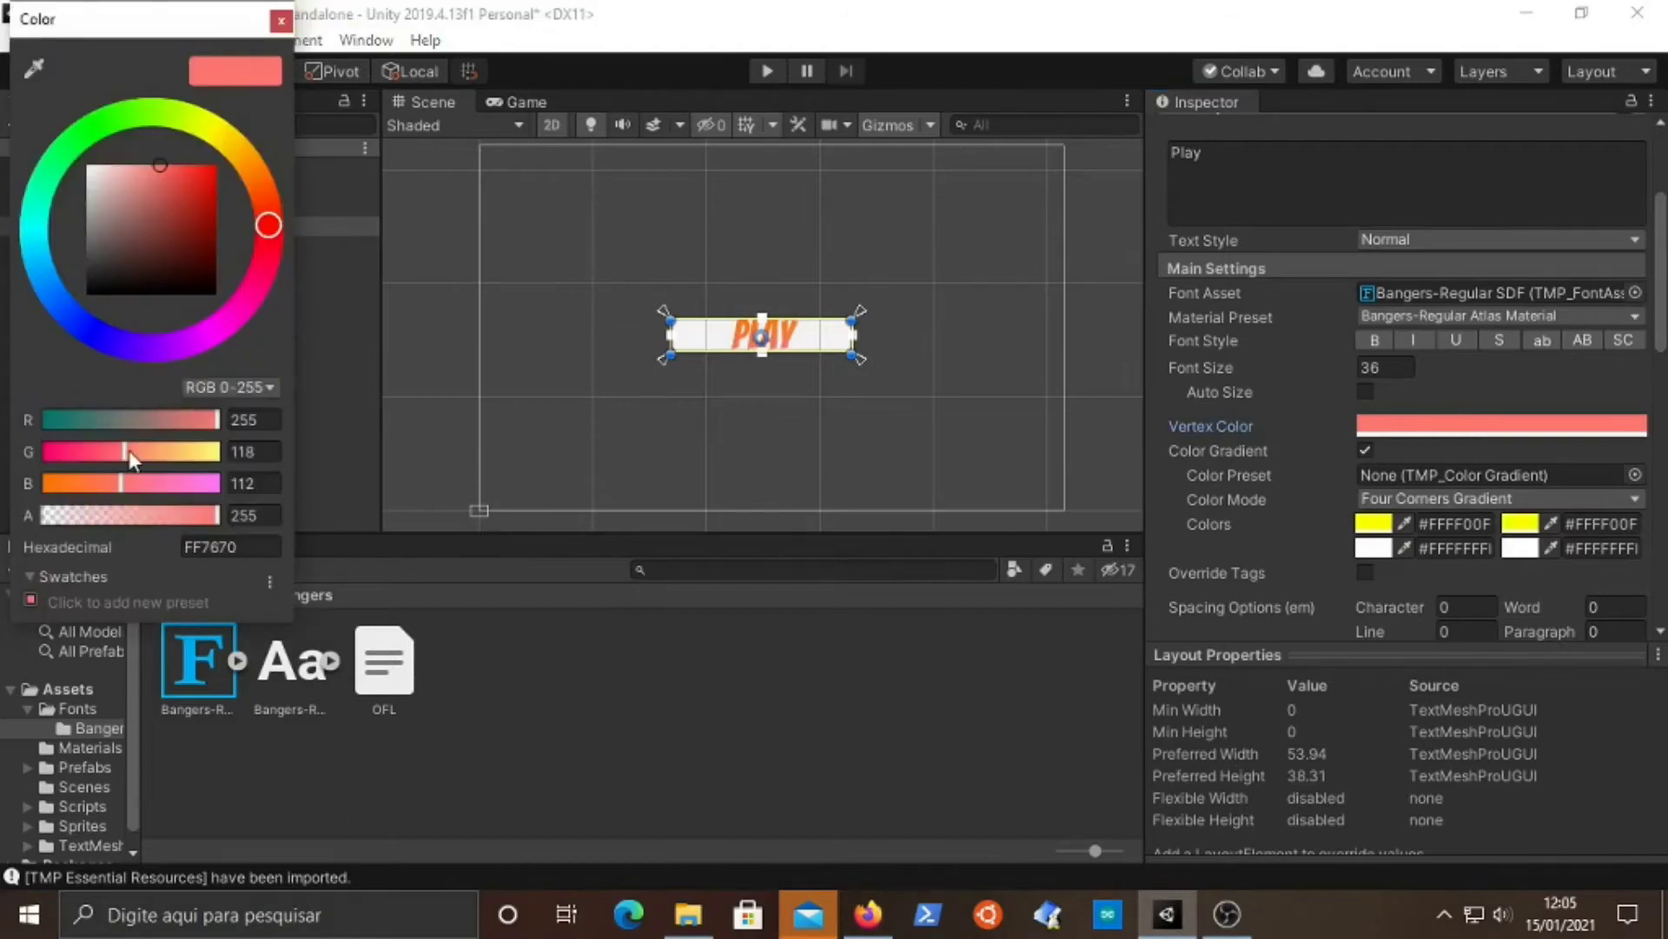
left_click_drag(128, 450, 268, 446)
left_click_drag(131, 483, 358, 453)
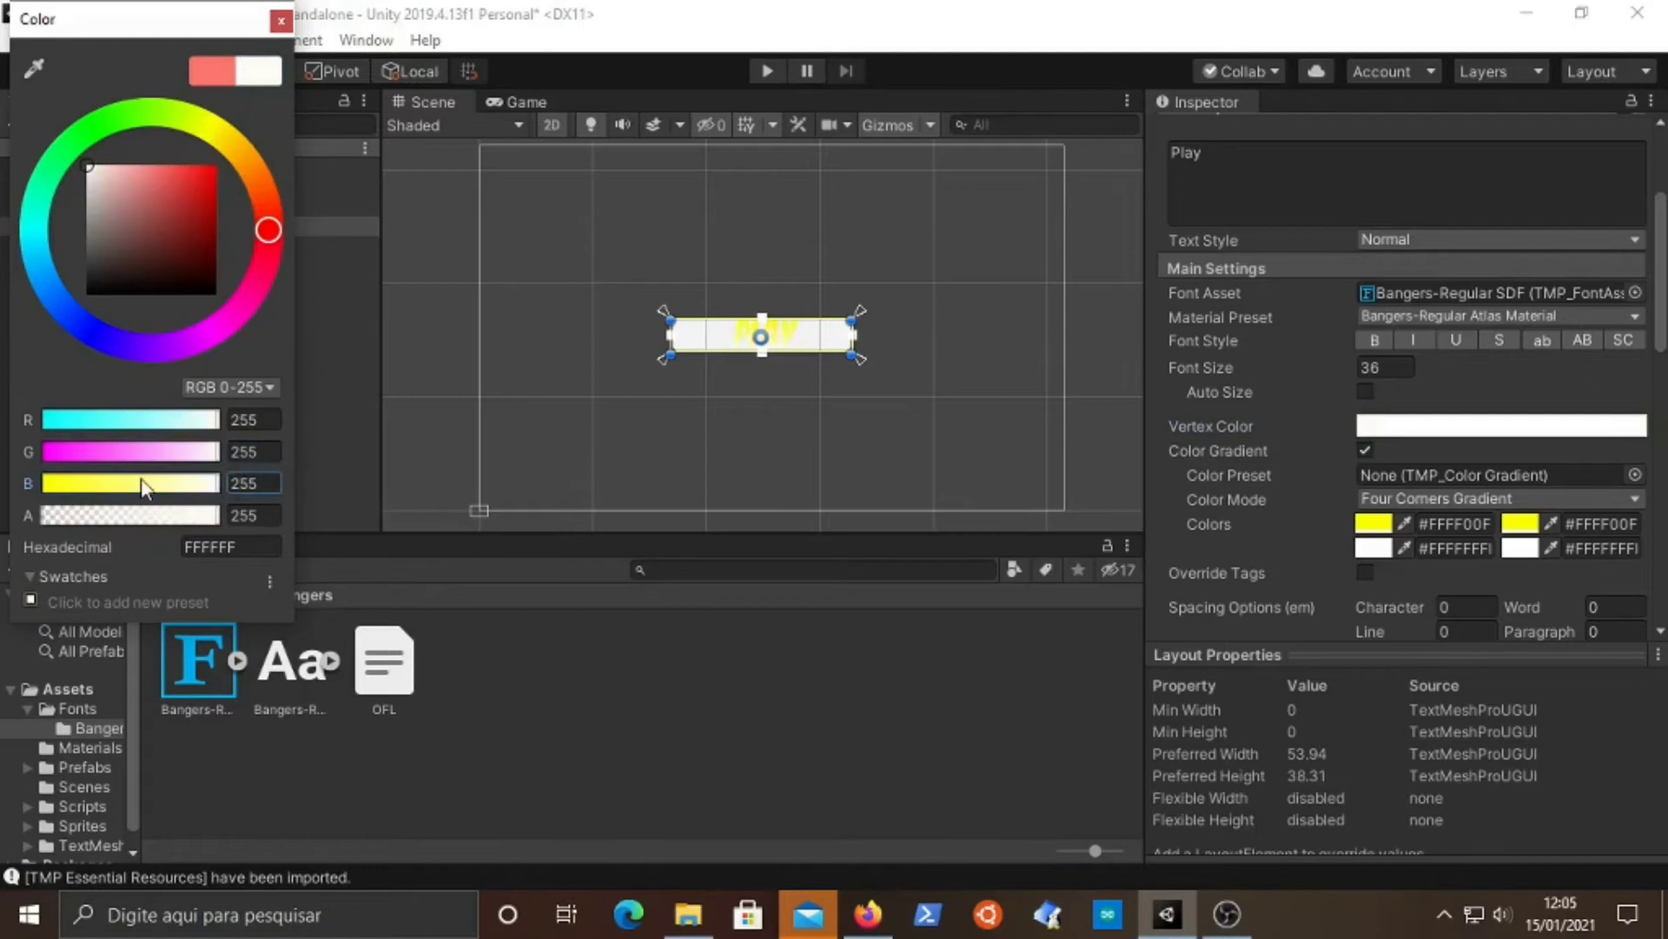
left_click(281, 21)
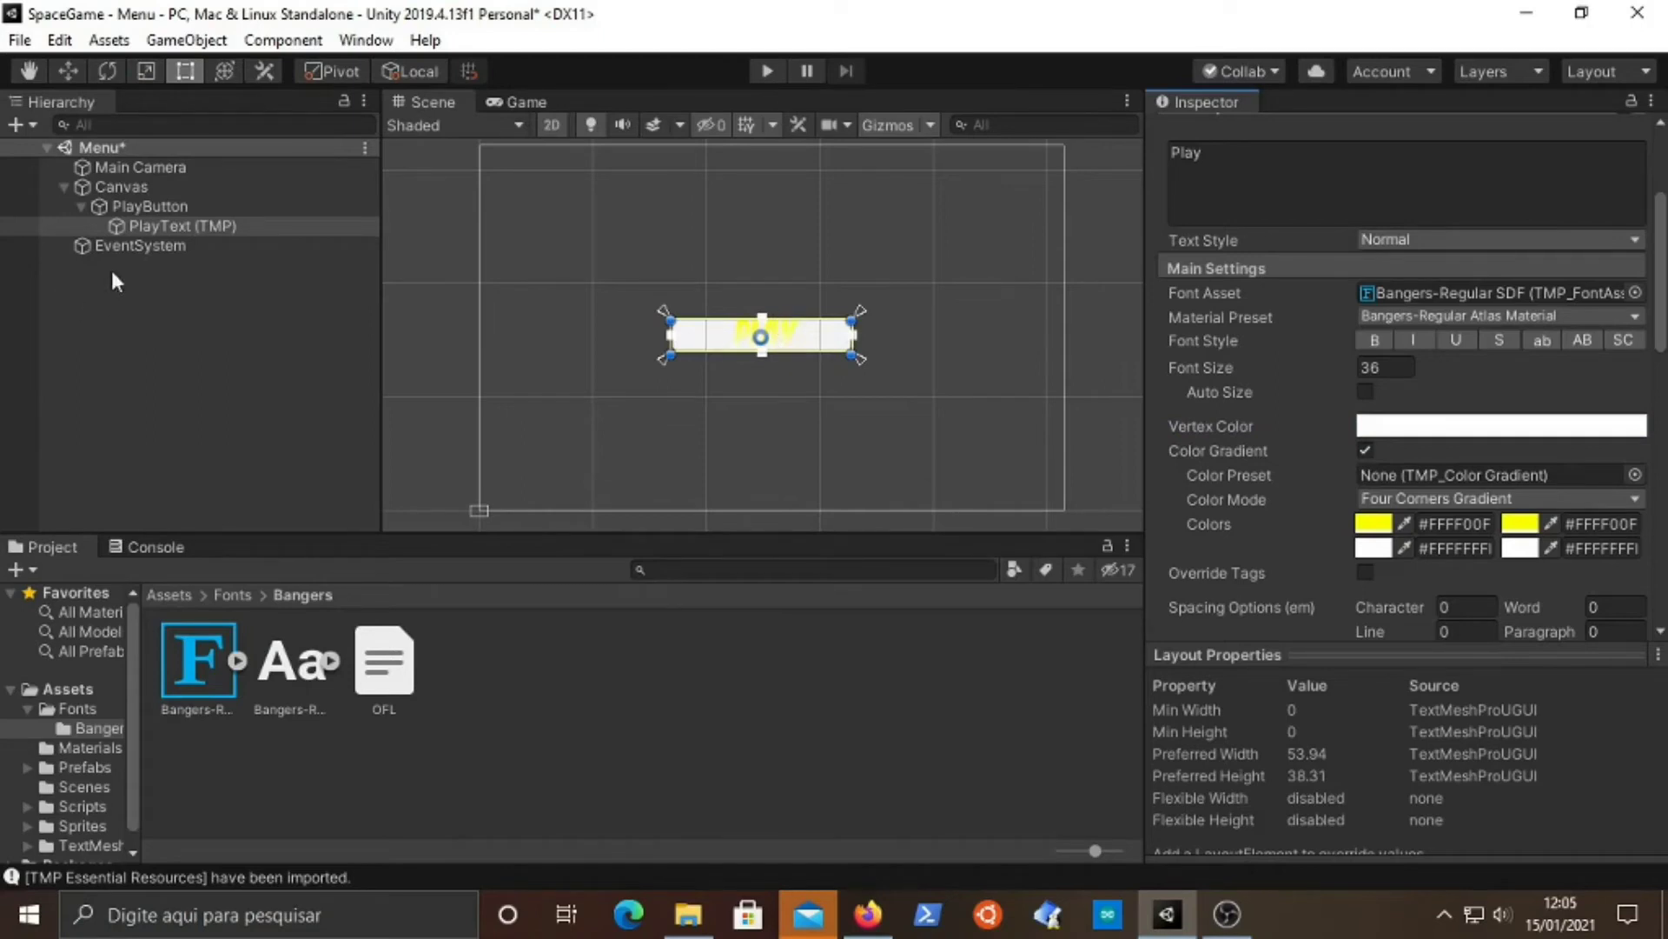
- Make PlayButton's Disabled Color fully transparent by setting its alpha to 0
double_click(148, 219)
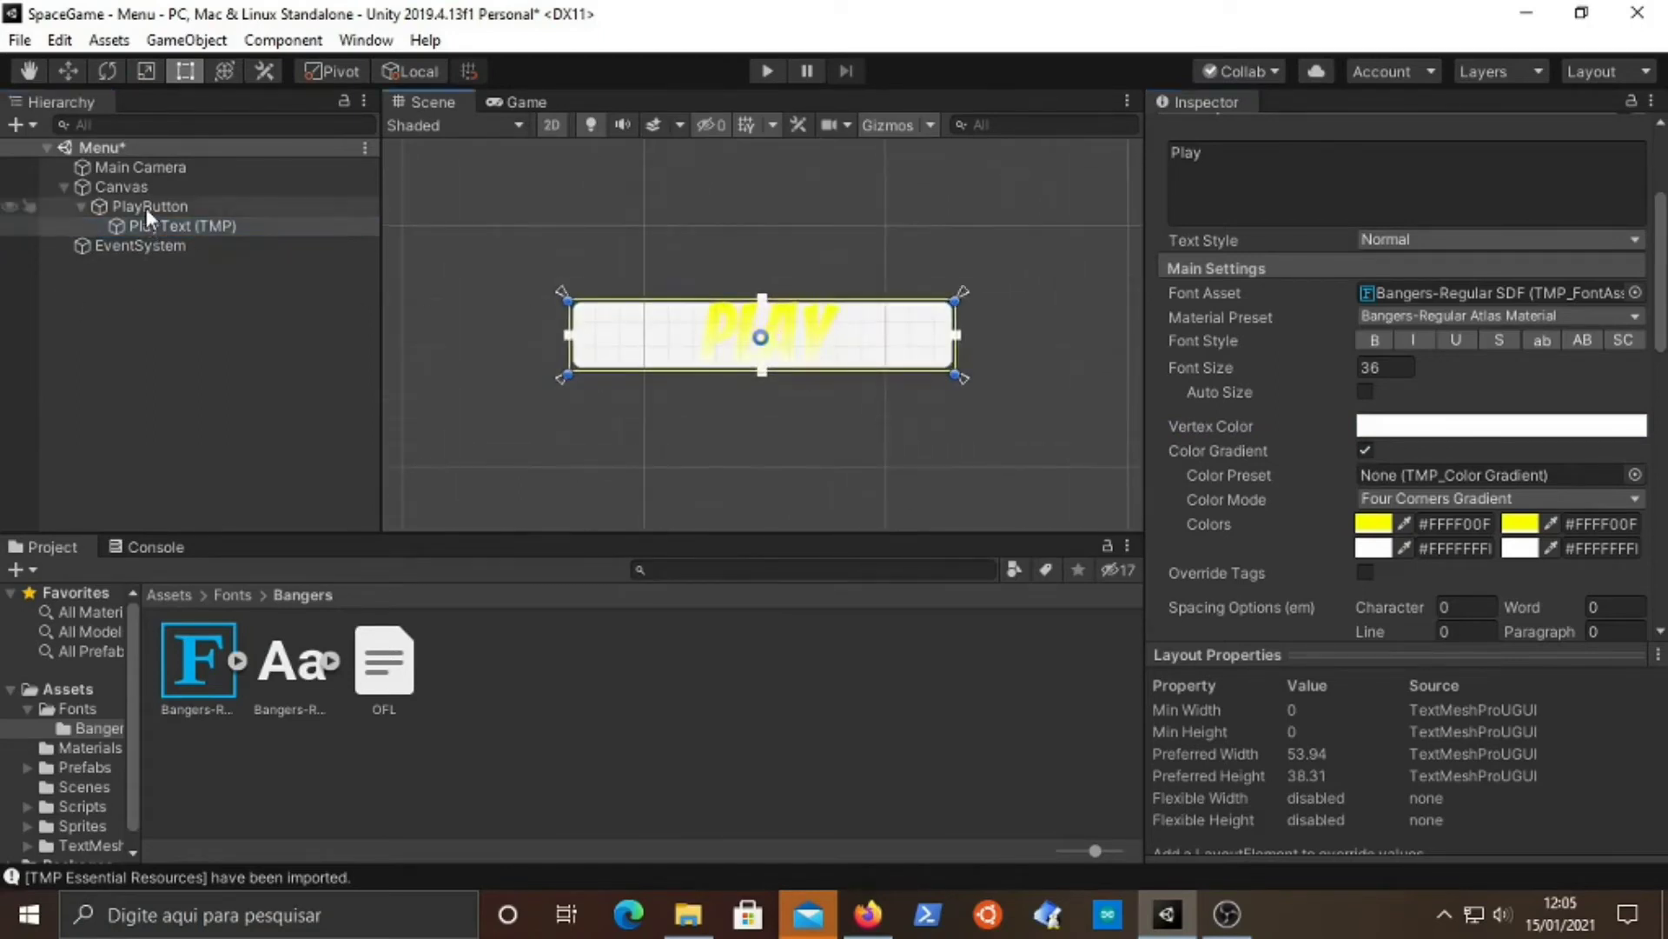
left_click(146, 207)
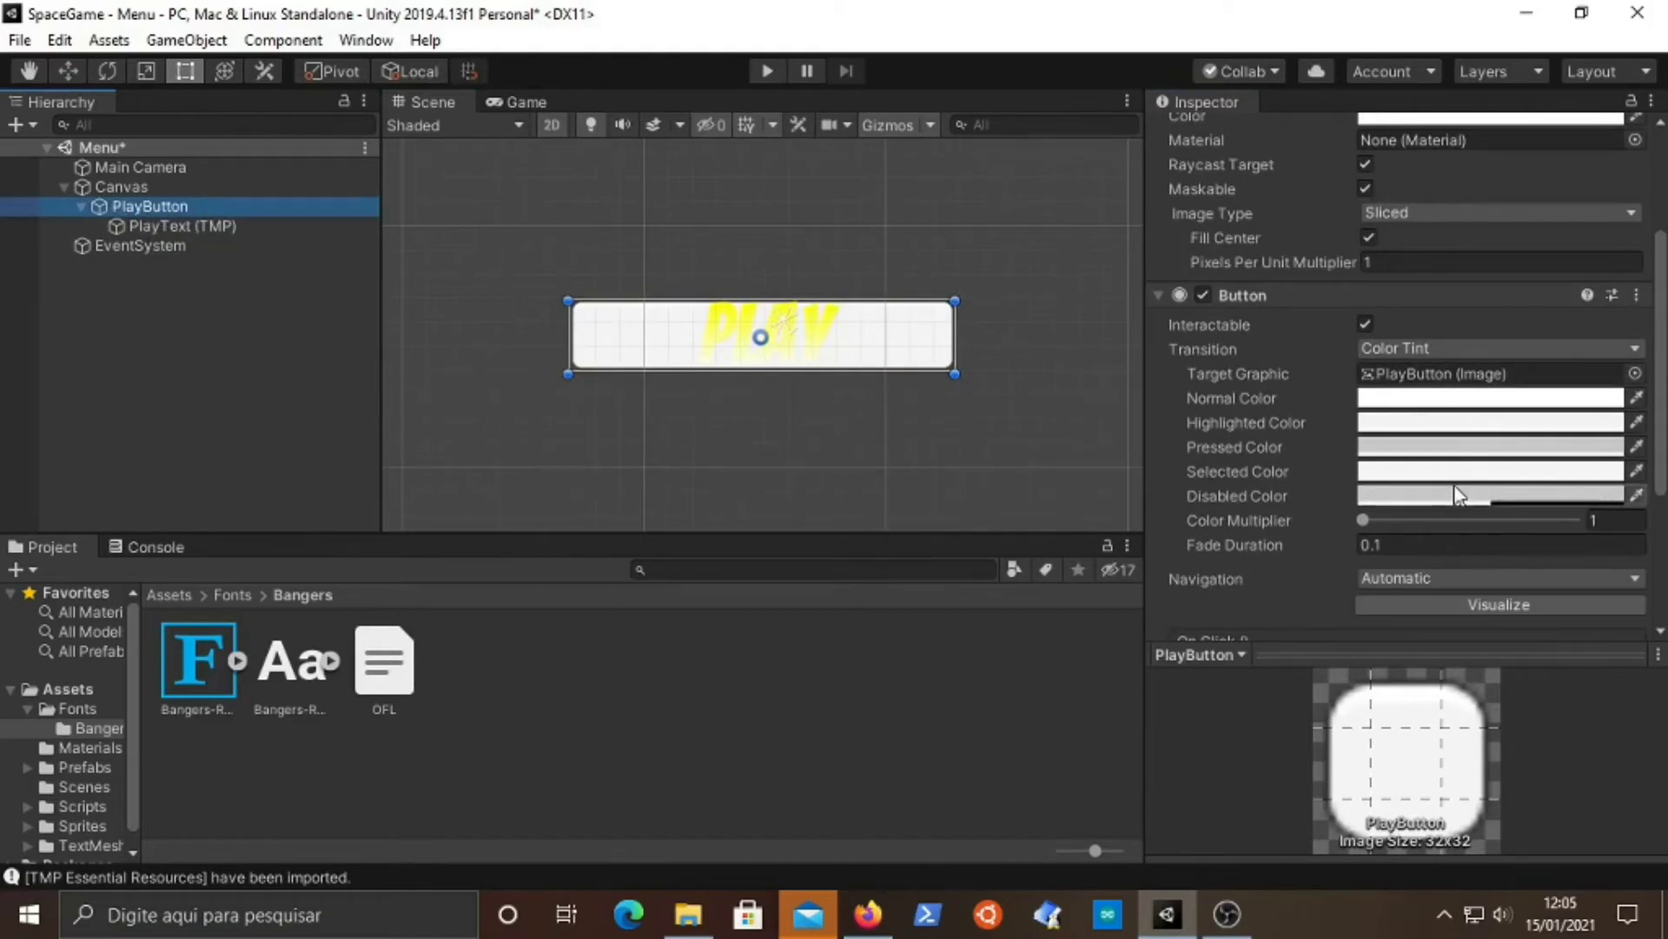
left_click(1484, 496)
left_click_drag(135, 515, 13, 522)
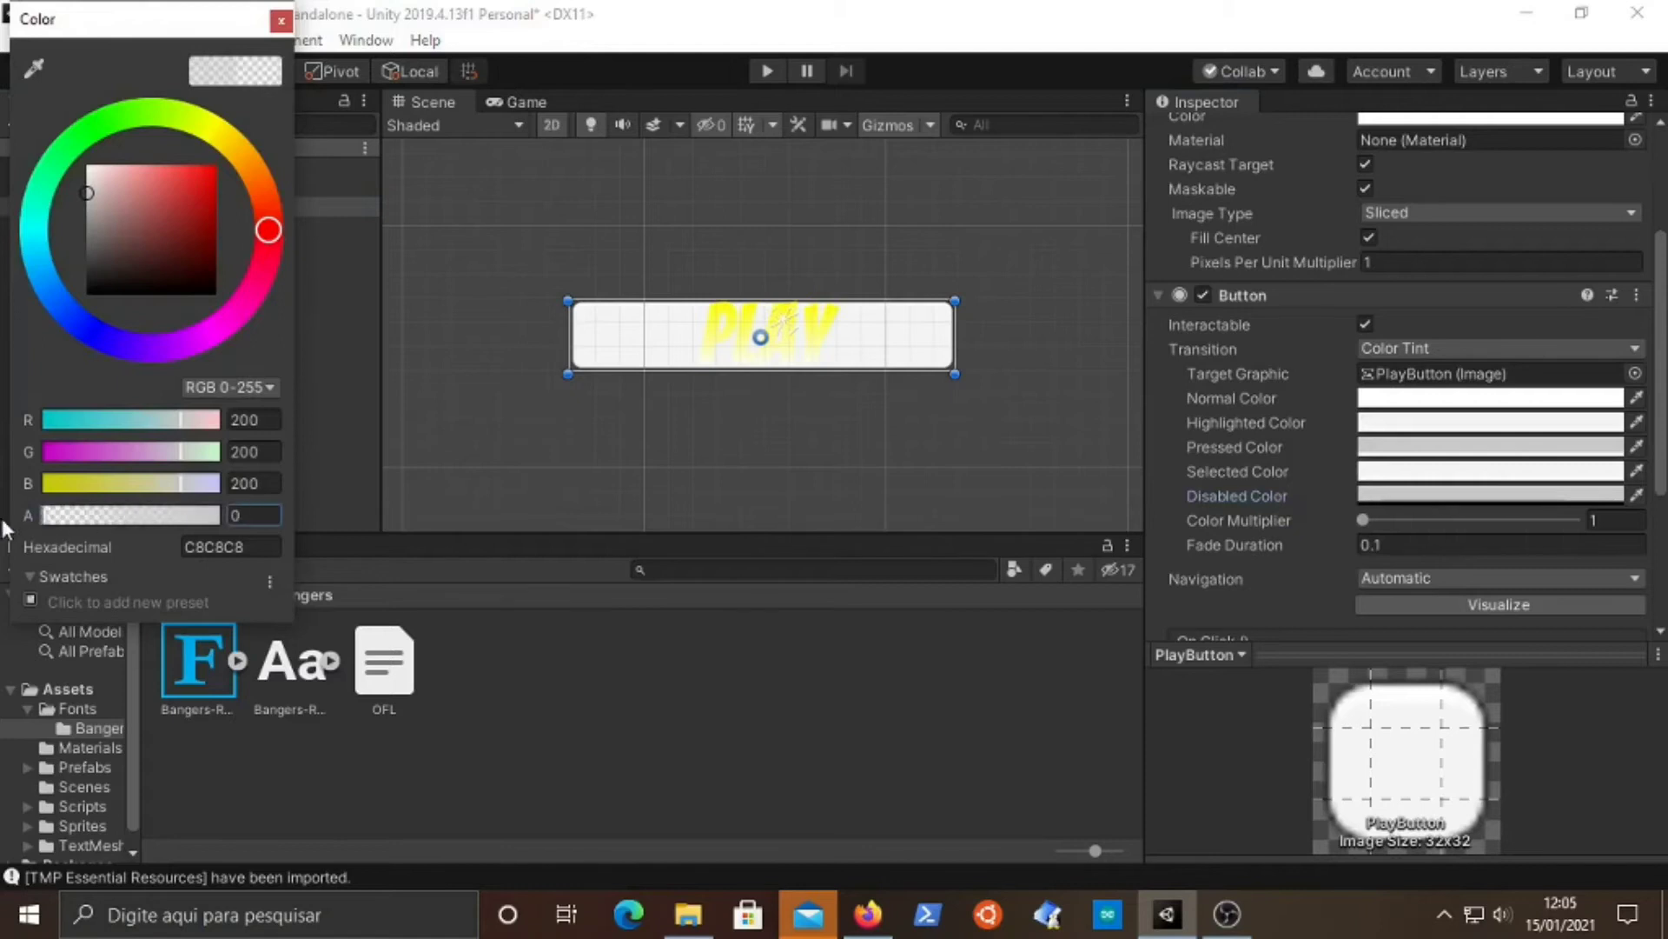
left_click(281, 20)
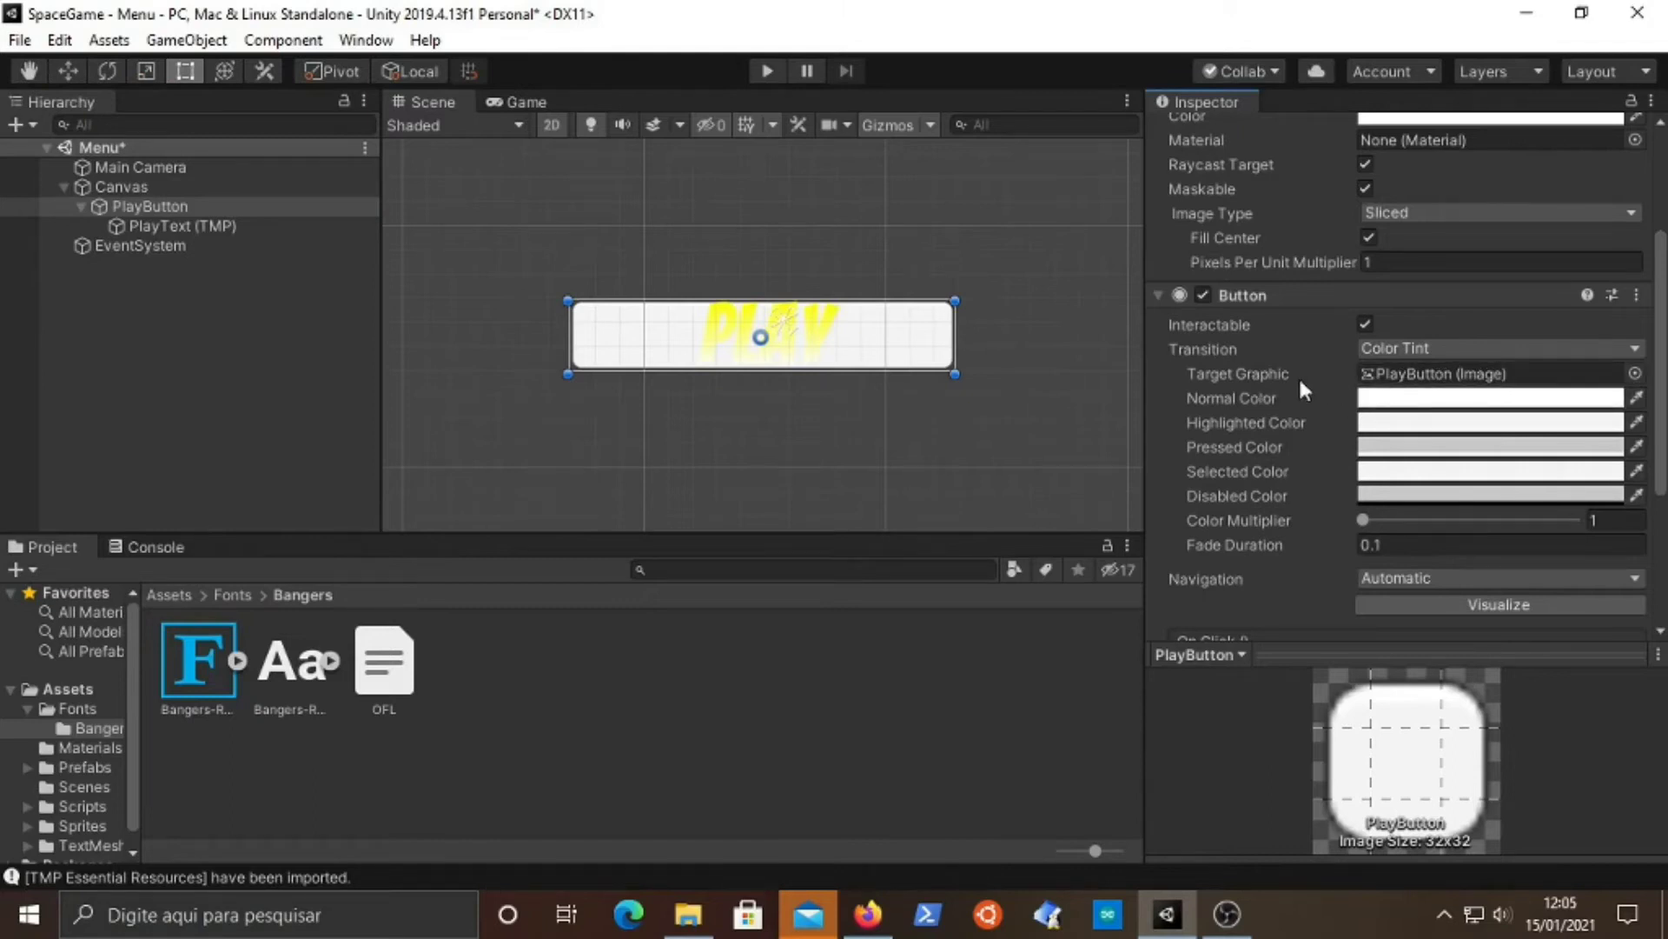
- Set the alpha of PlayButton's Normal Color and Highlighted Color to 0
left_click(1534, 408)
left_click(252, 514)
type("0")
left_click(281, 21)
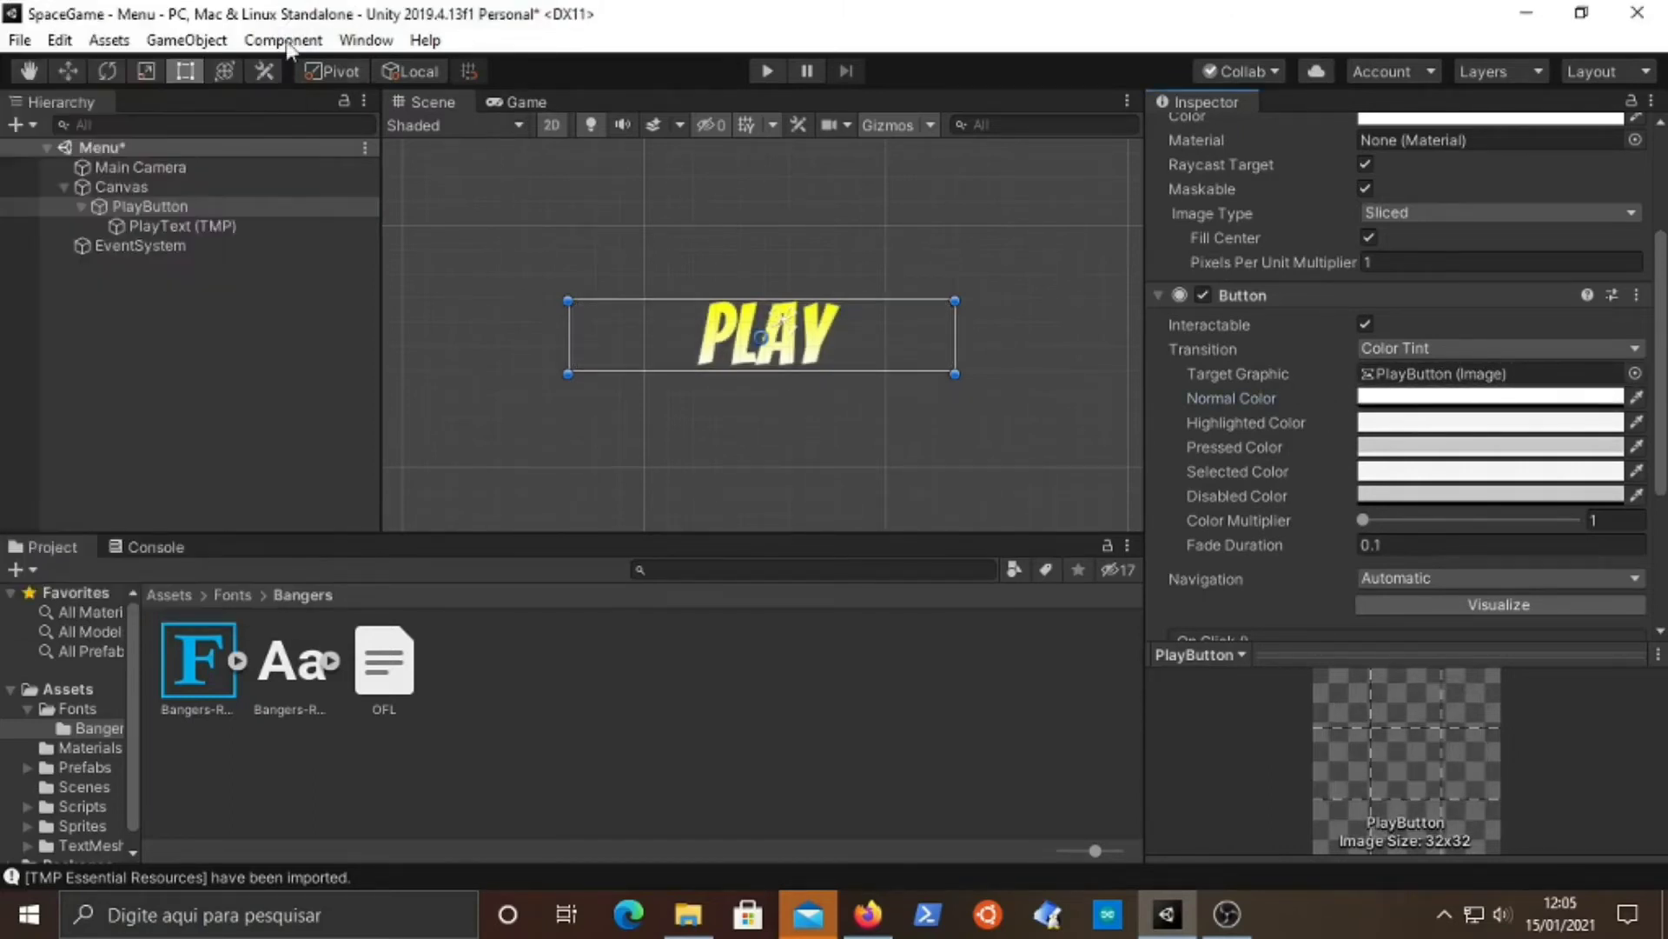
left_click(1431, 426)
left_click(256, 514)
type("0")
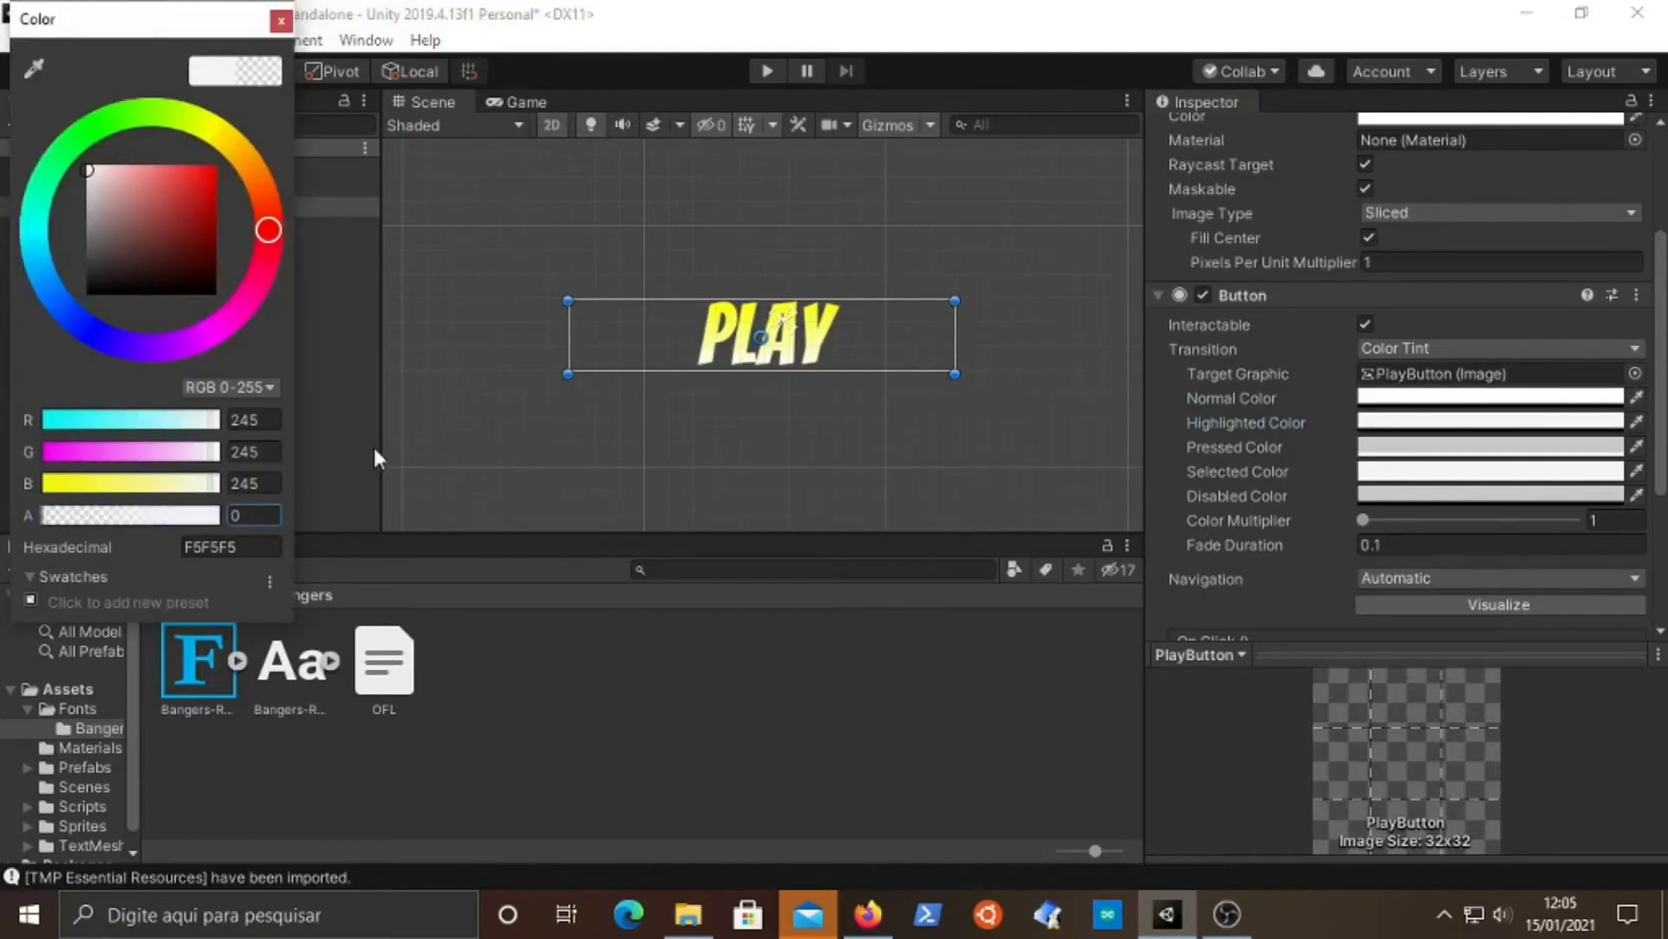
left_click(280, 21)
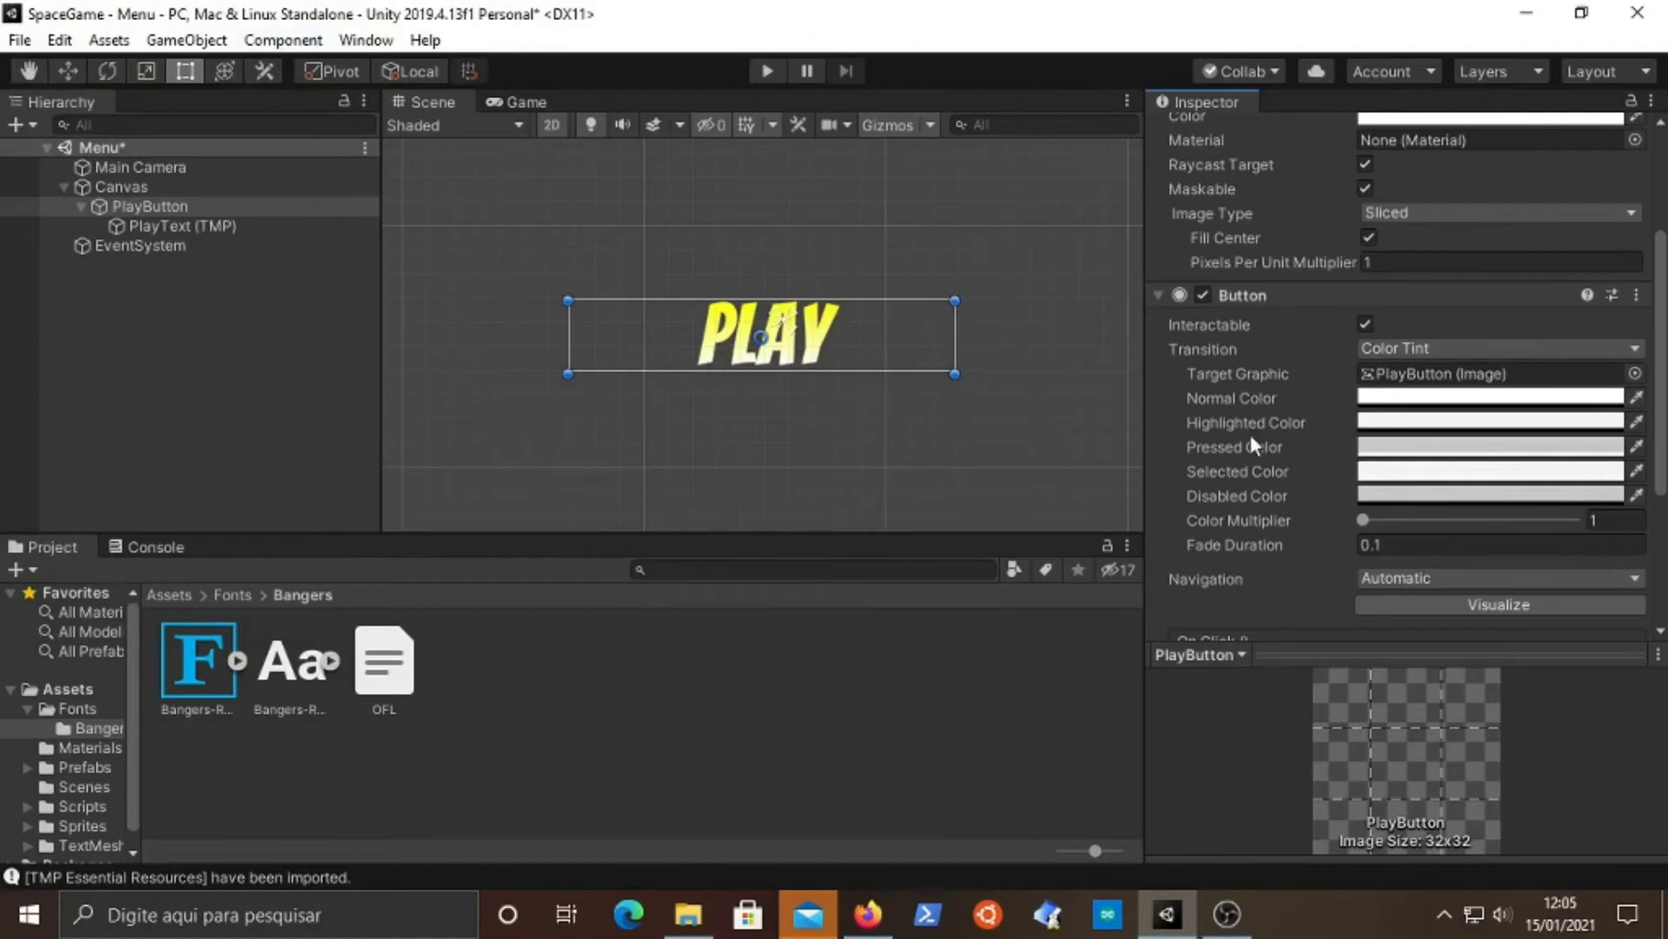
- Set the alpha of PlayButton's Pressed Color and Selected Color to 0
left_click(1477, 448)
left_click(254, 514)
type("0")
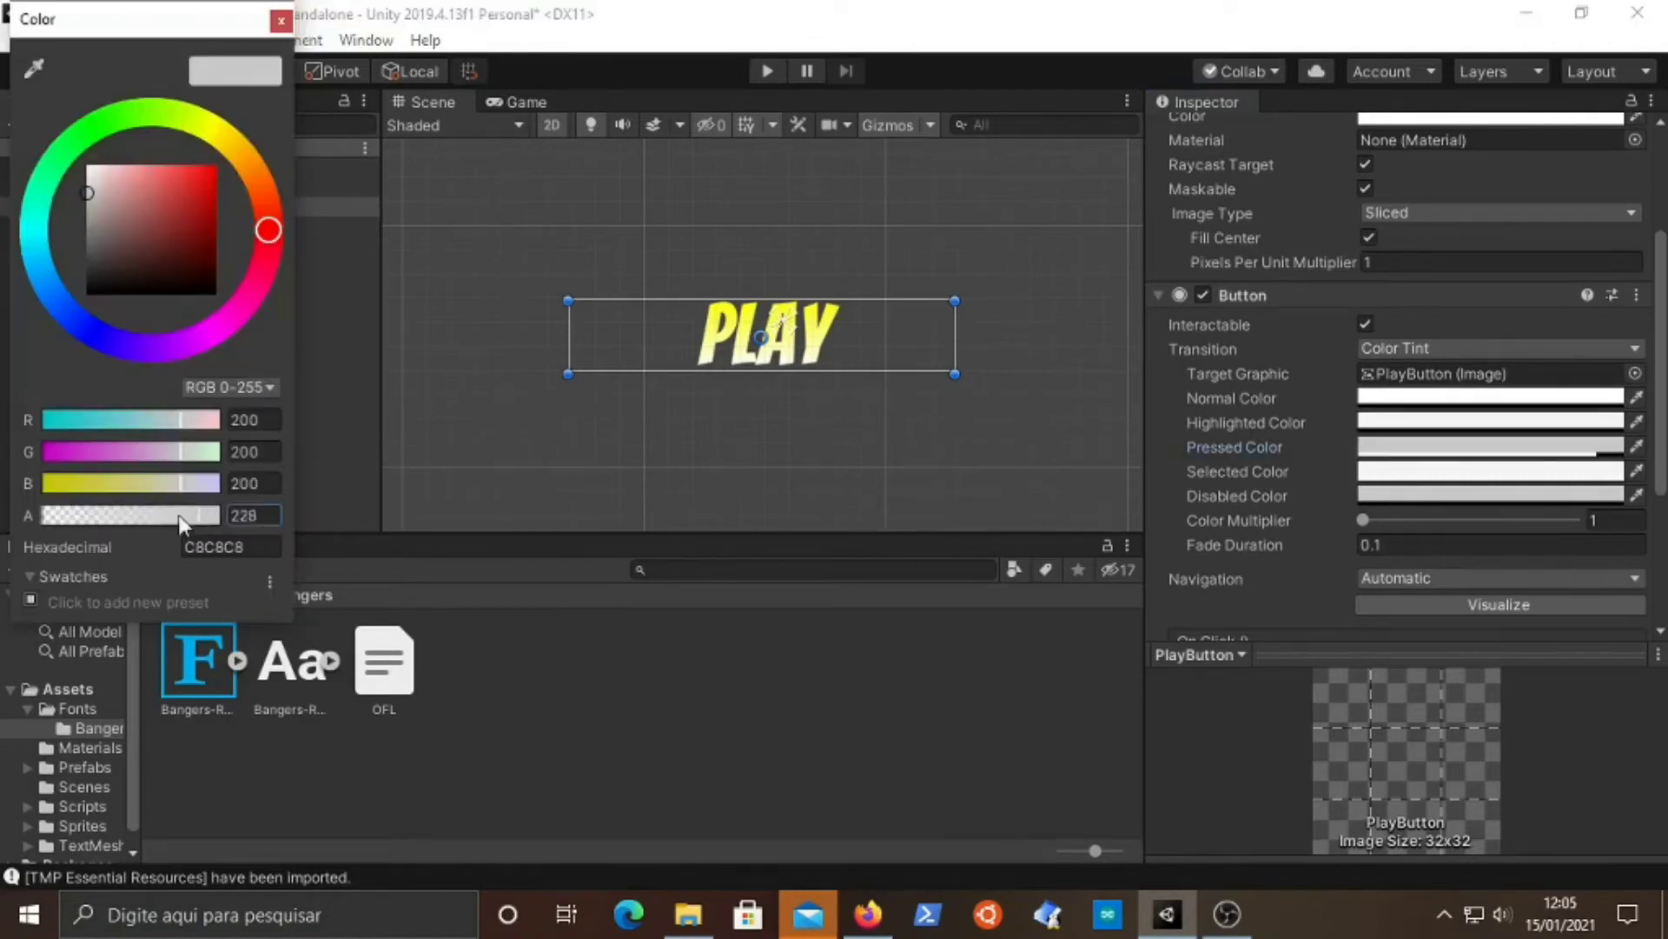
left_click(281, 21)
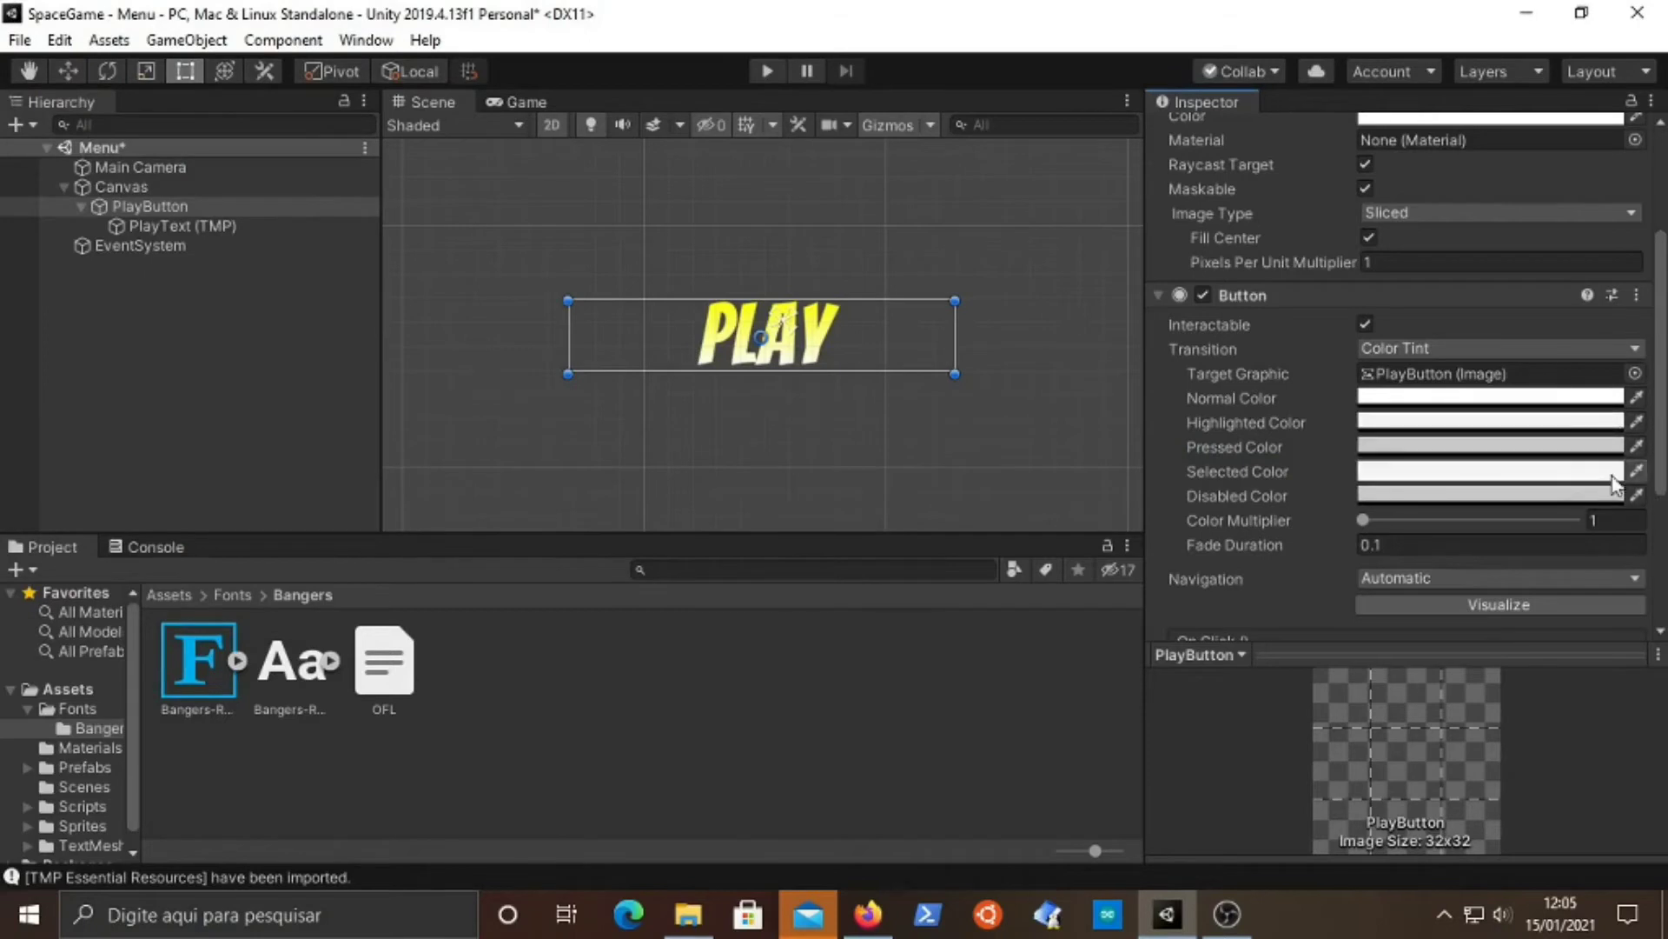
left_click(1446, 472)
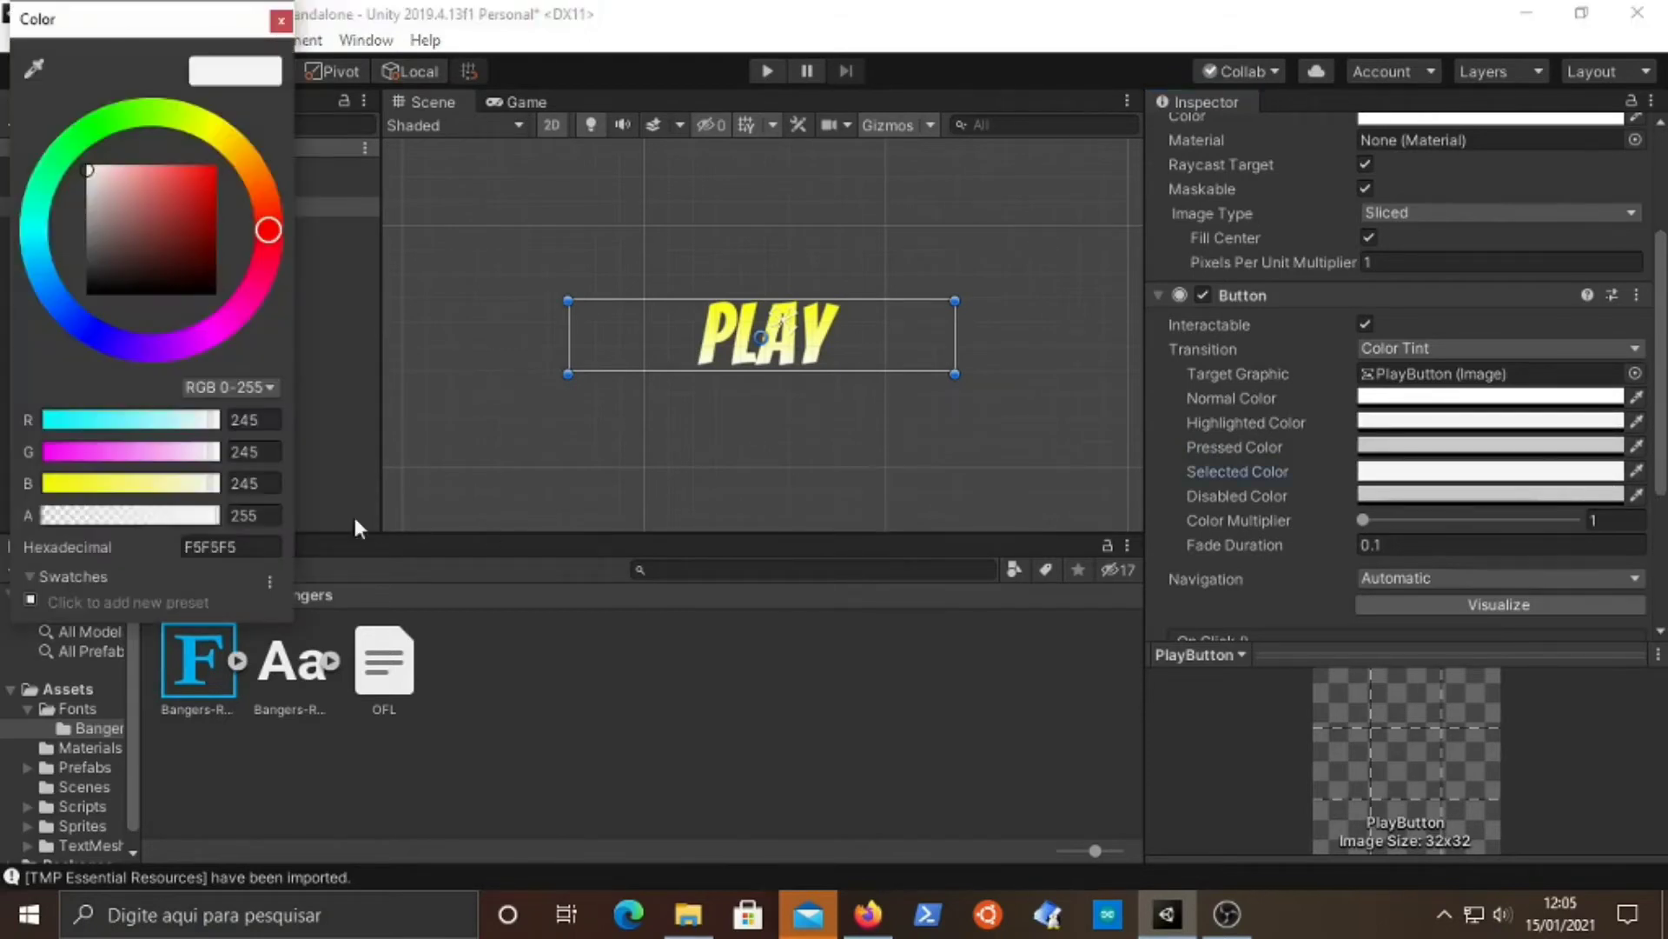
left_click_drag(212, 519, 44, 519)
left_click(280, 20)
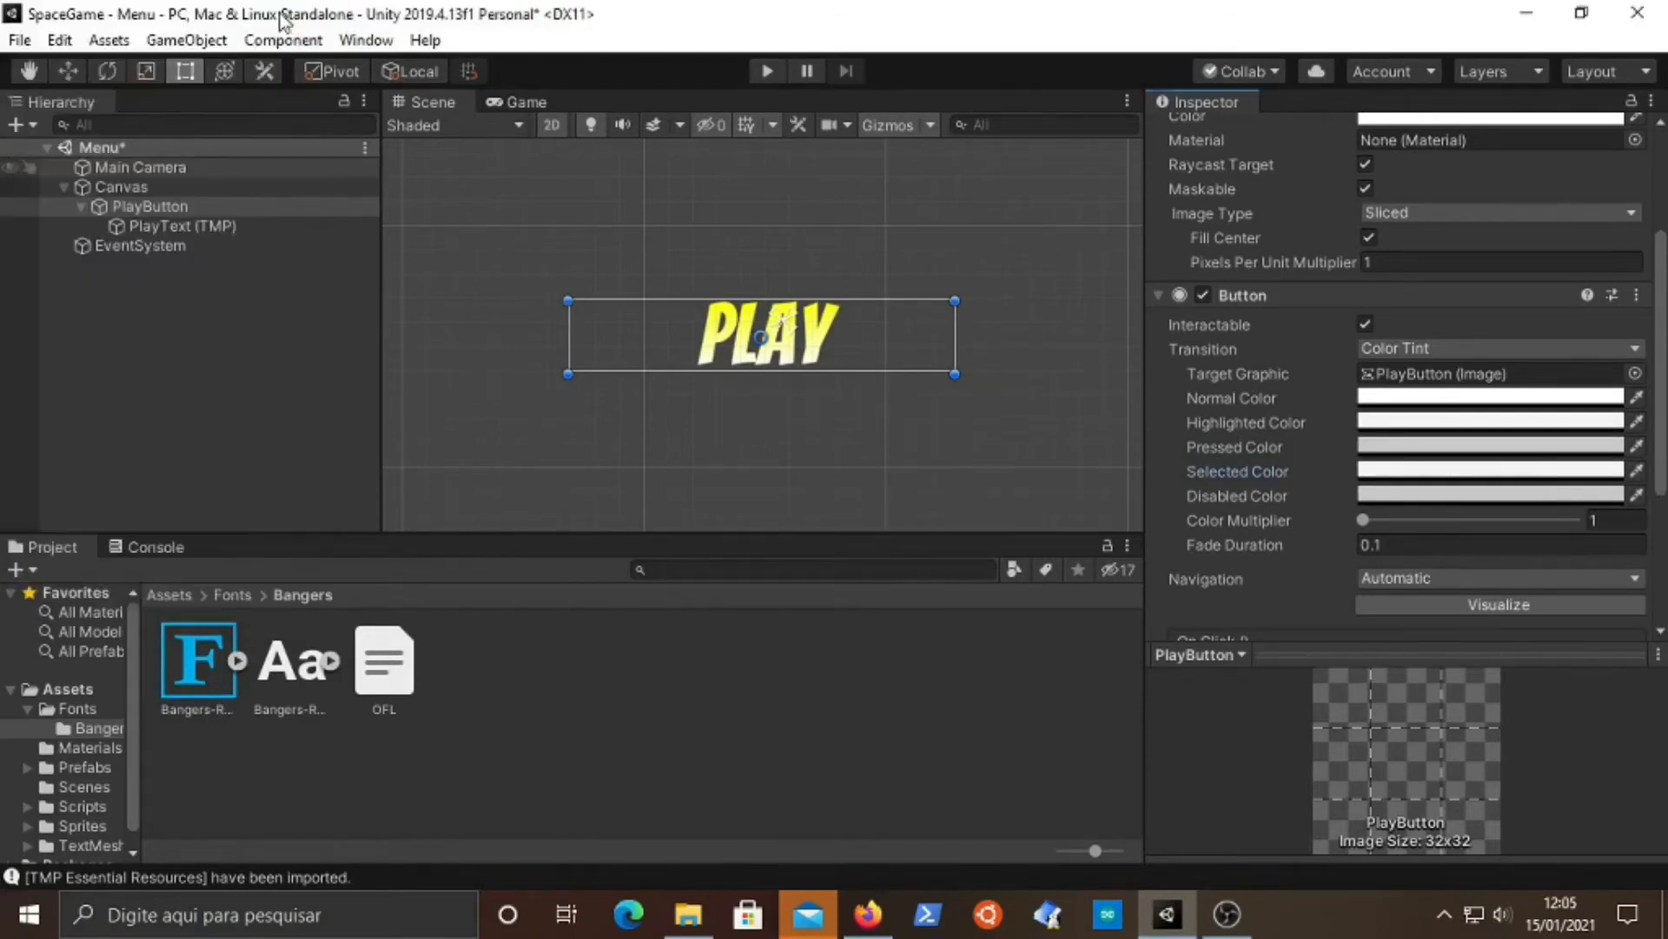
- Set the lower-left corner color of the PlayText (TMP) gradient to orange, FF8B00
left_click(184, 225)
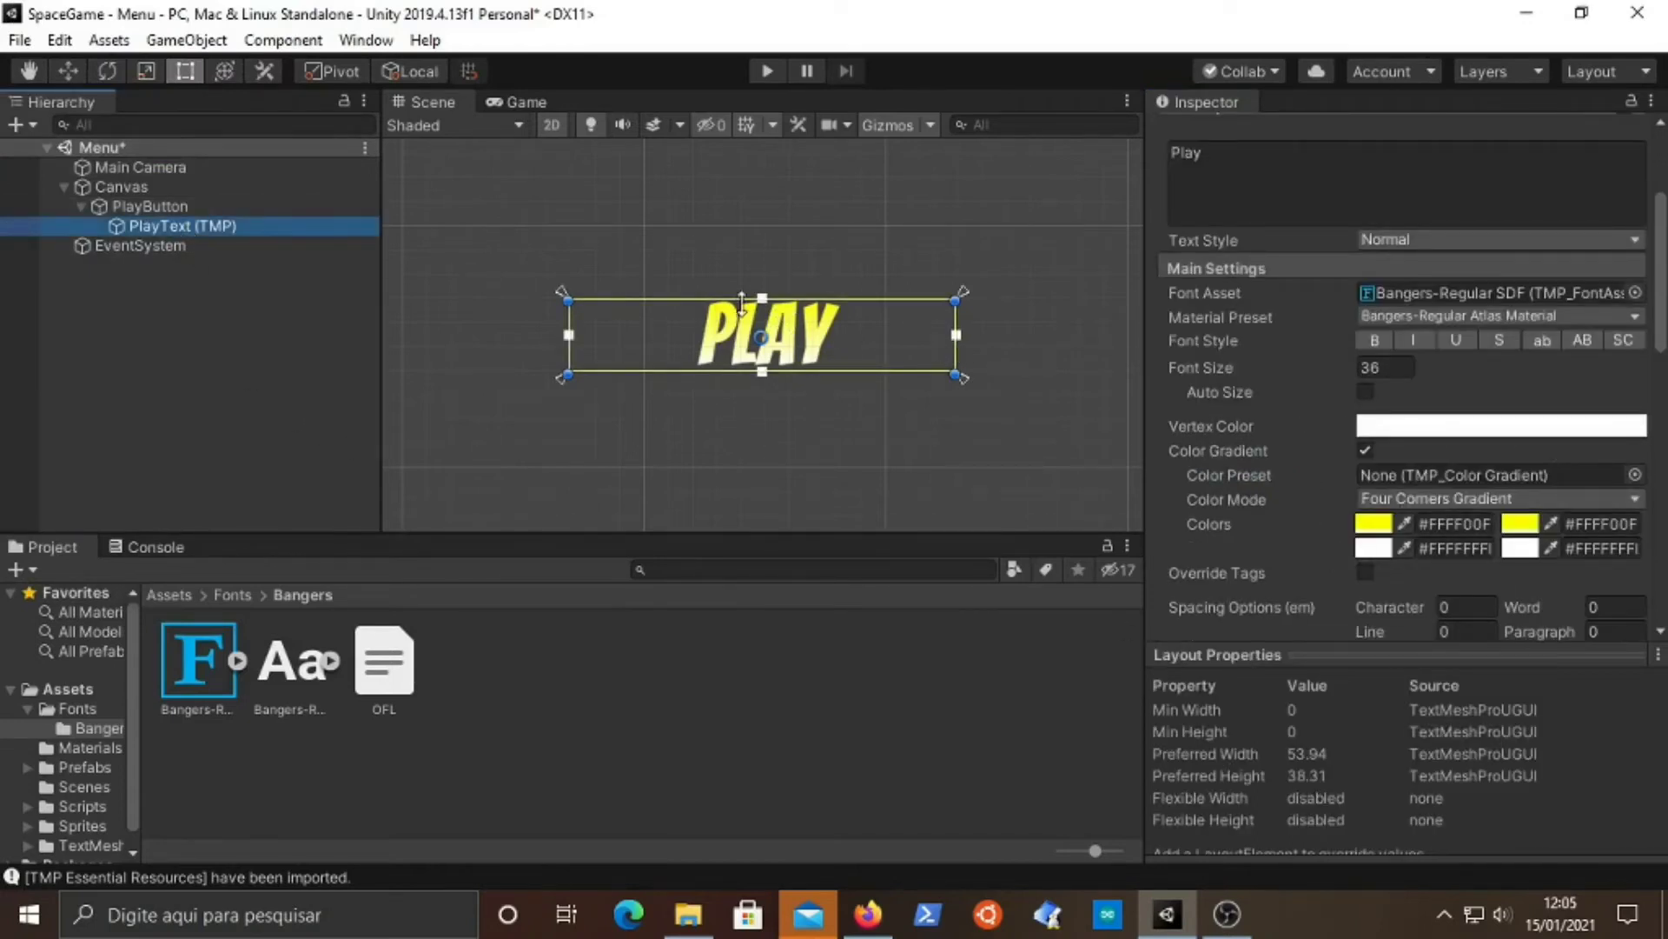
left_click(1373, 548)
left_click_drag(207, 484, 5, 495)
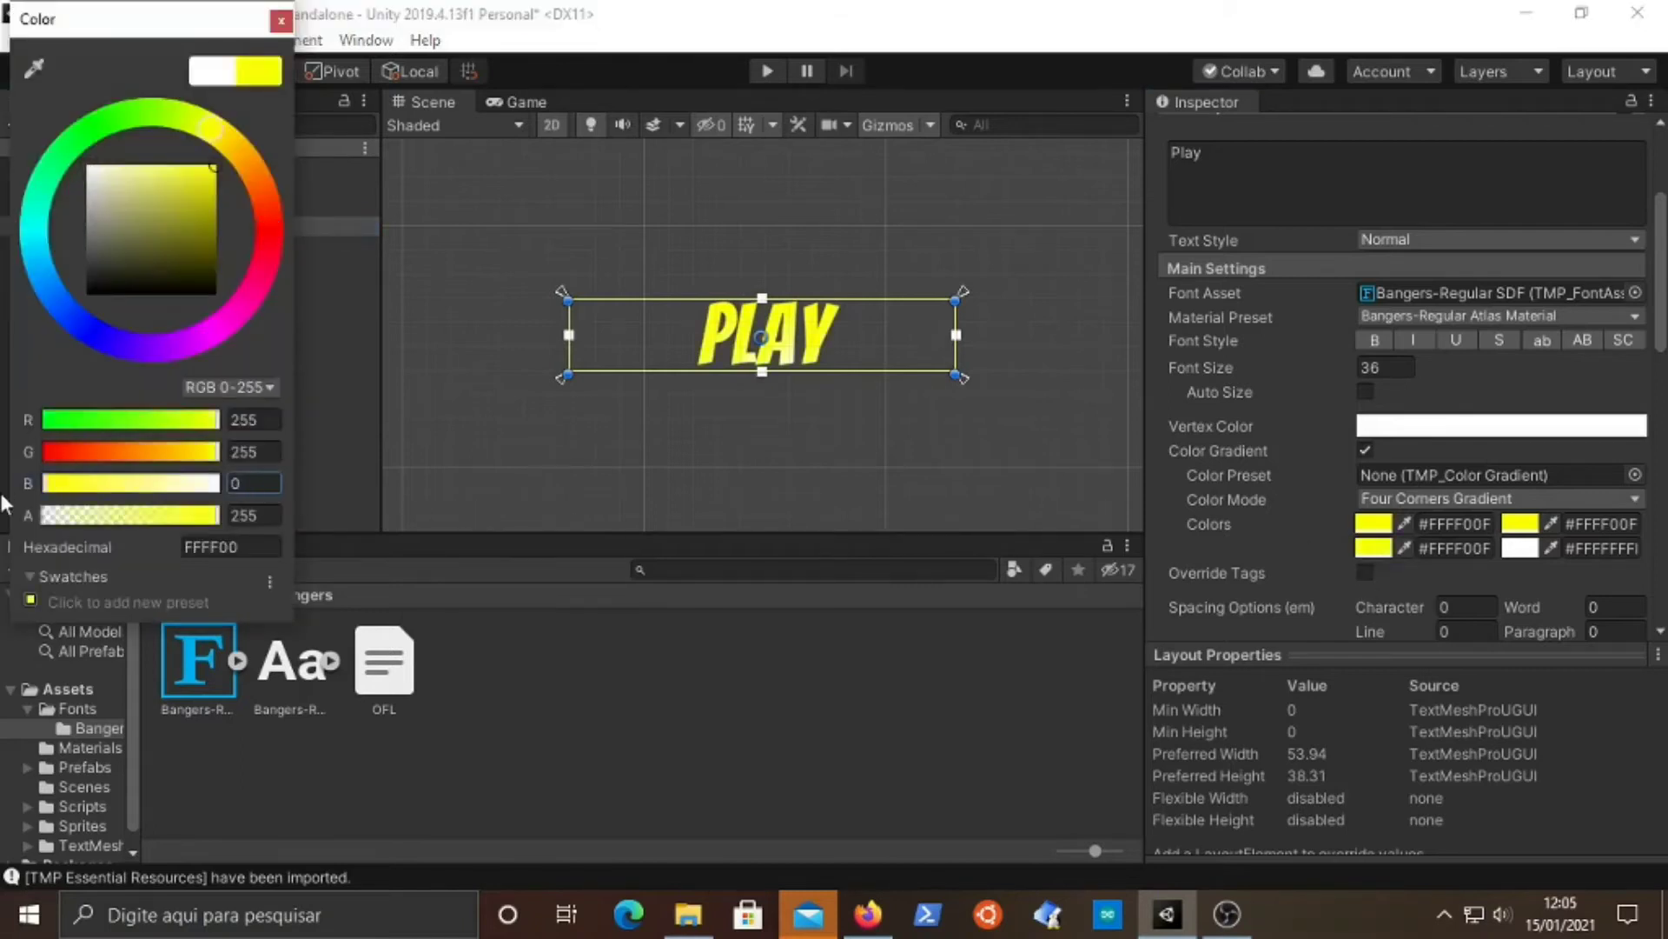
left_click_drag(212, 452, 139, 454)
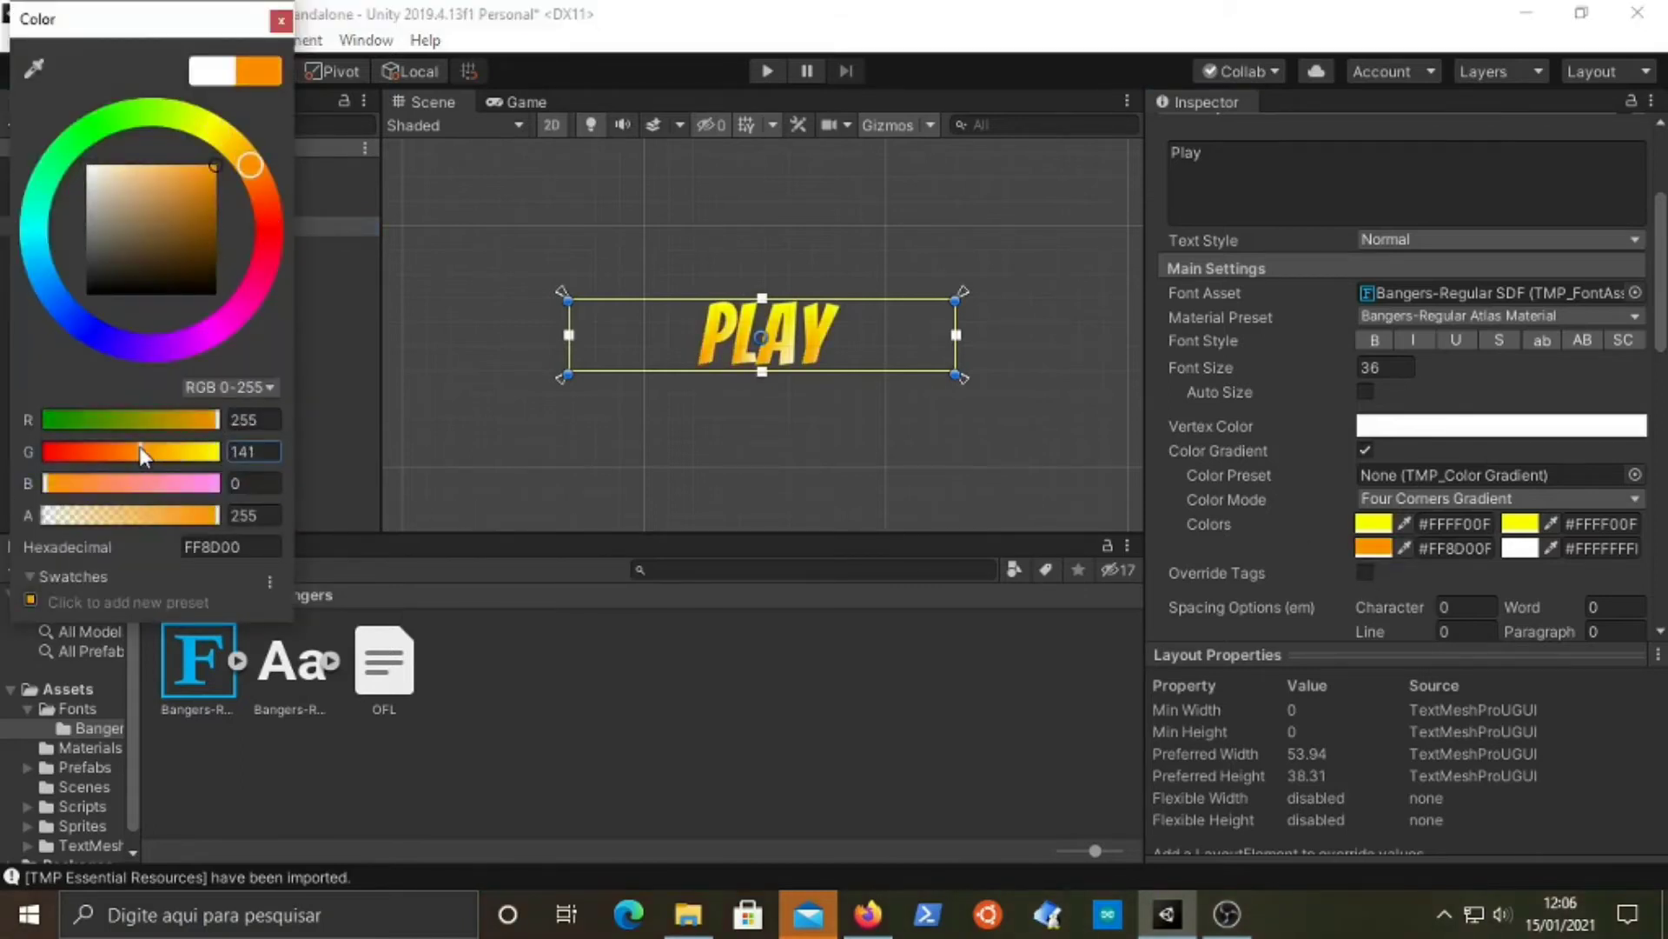
left_click(287, 24)
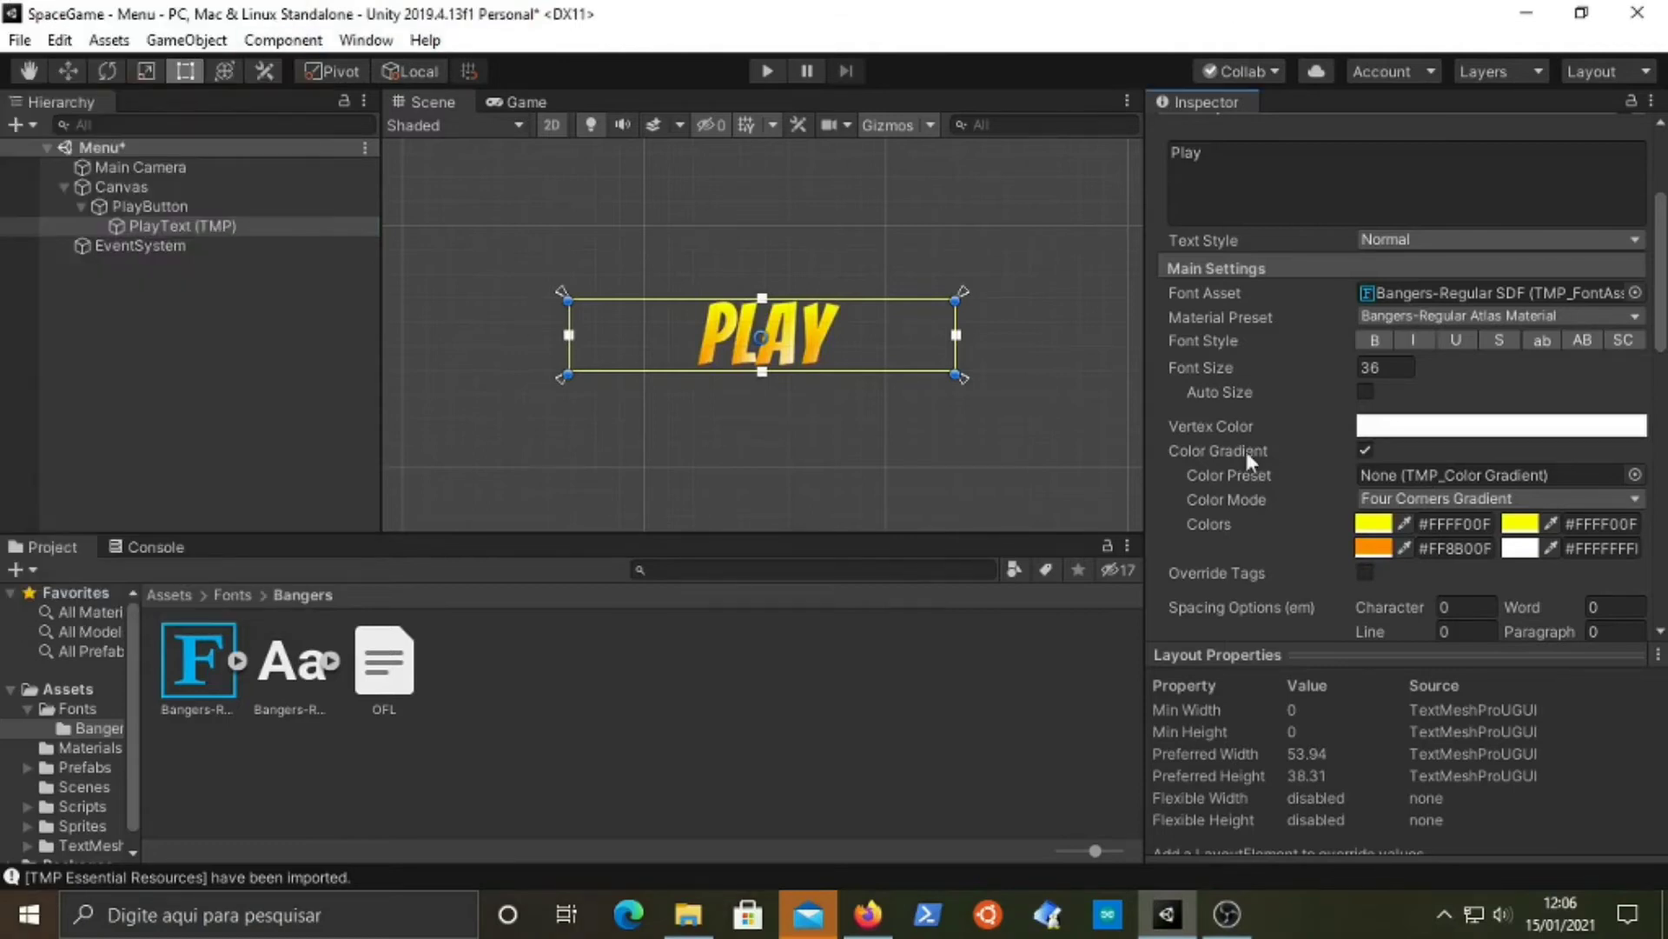
- Set the lower-right corner color of the PlayText (TMP) gradient to orange, FF8B00
left_click(1469, 549)
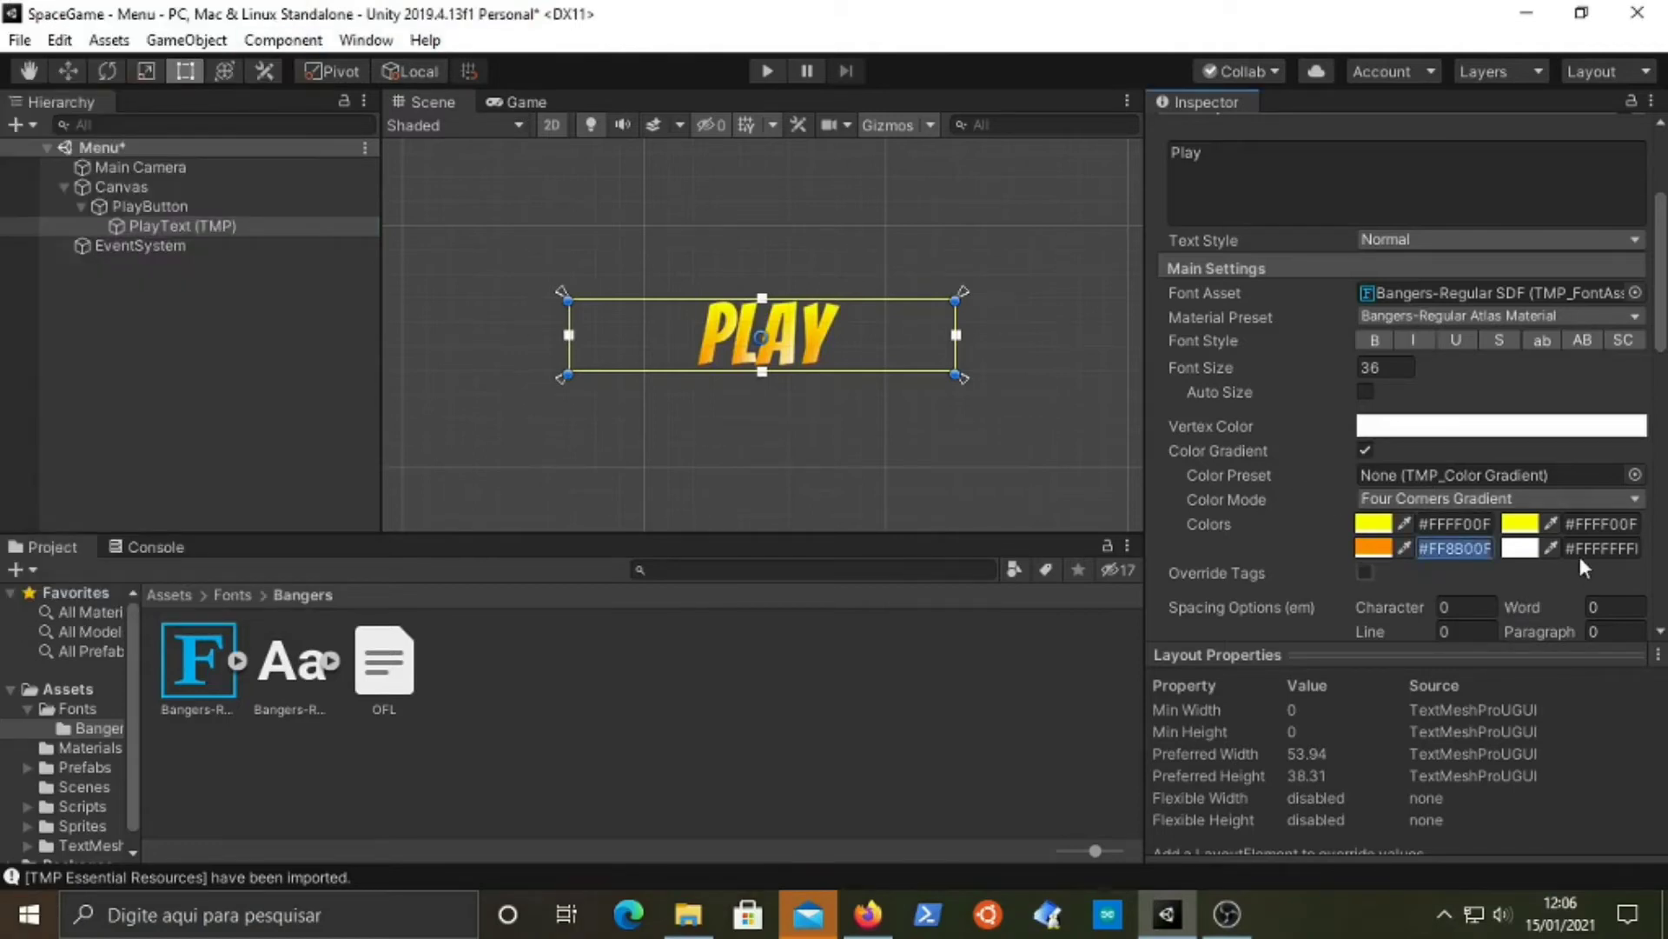
key("Tab")
key("Tab")
left_click(879, 733)
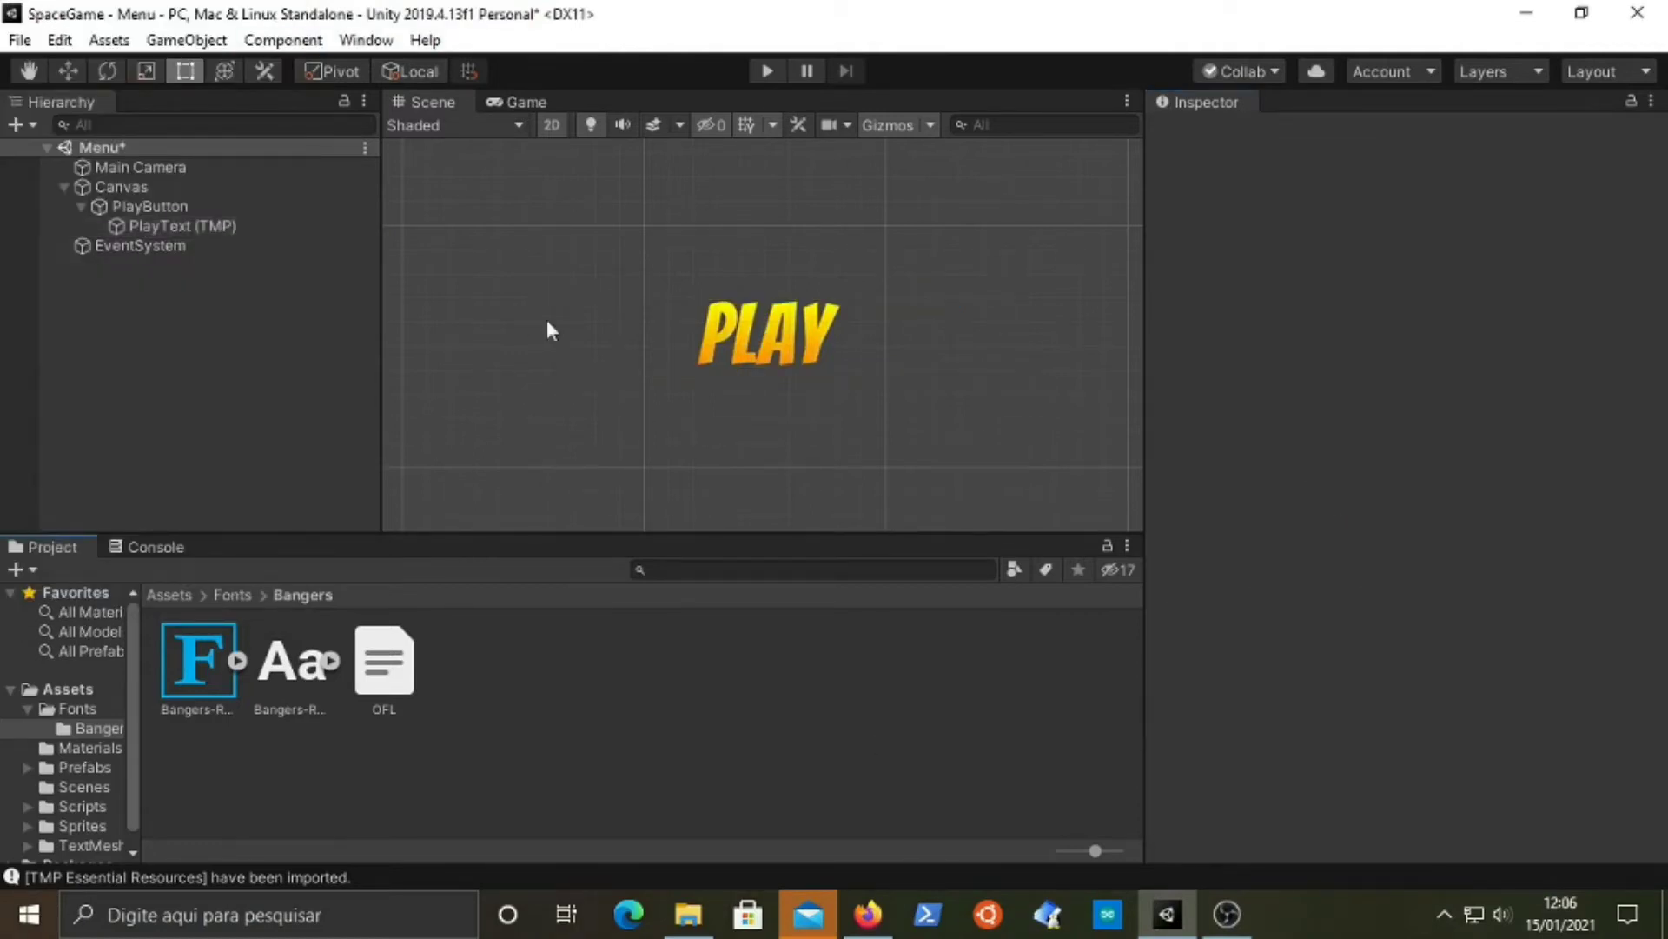
left_click(143, 225)
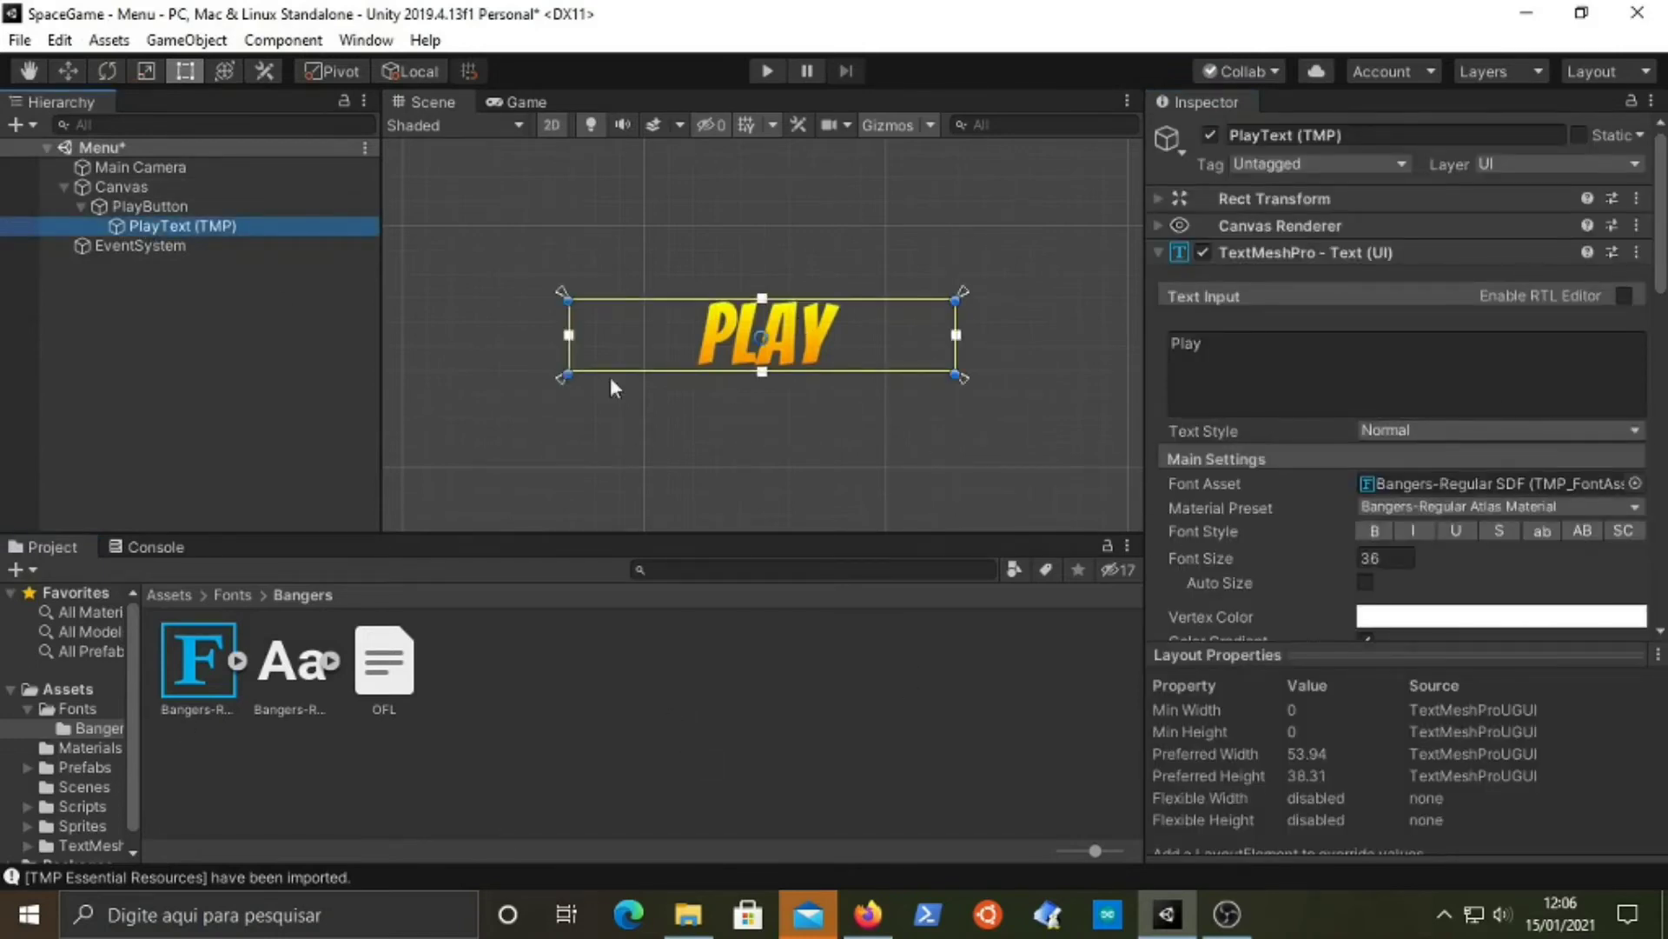
scroll(1593, 467, "down", 5)
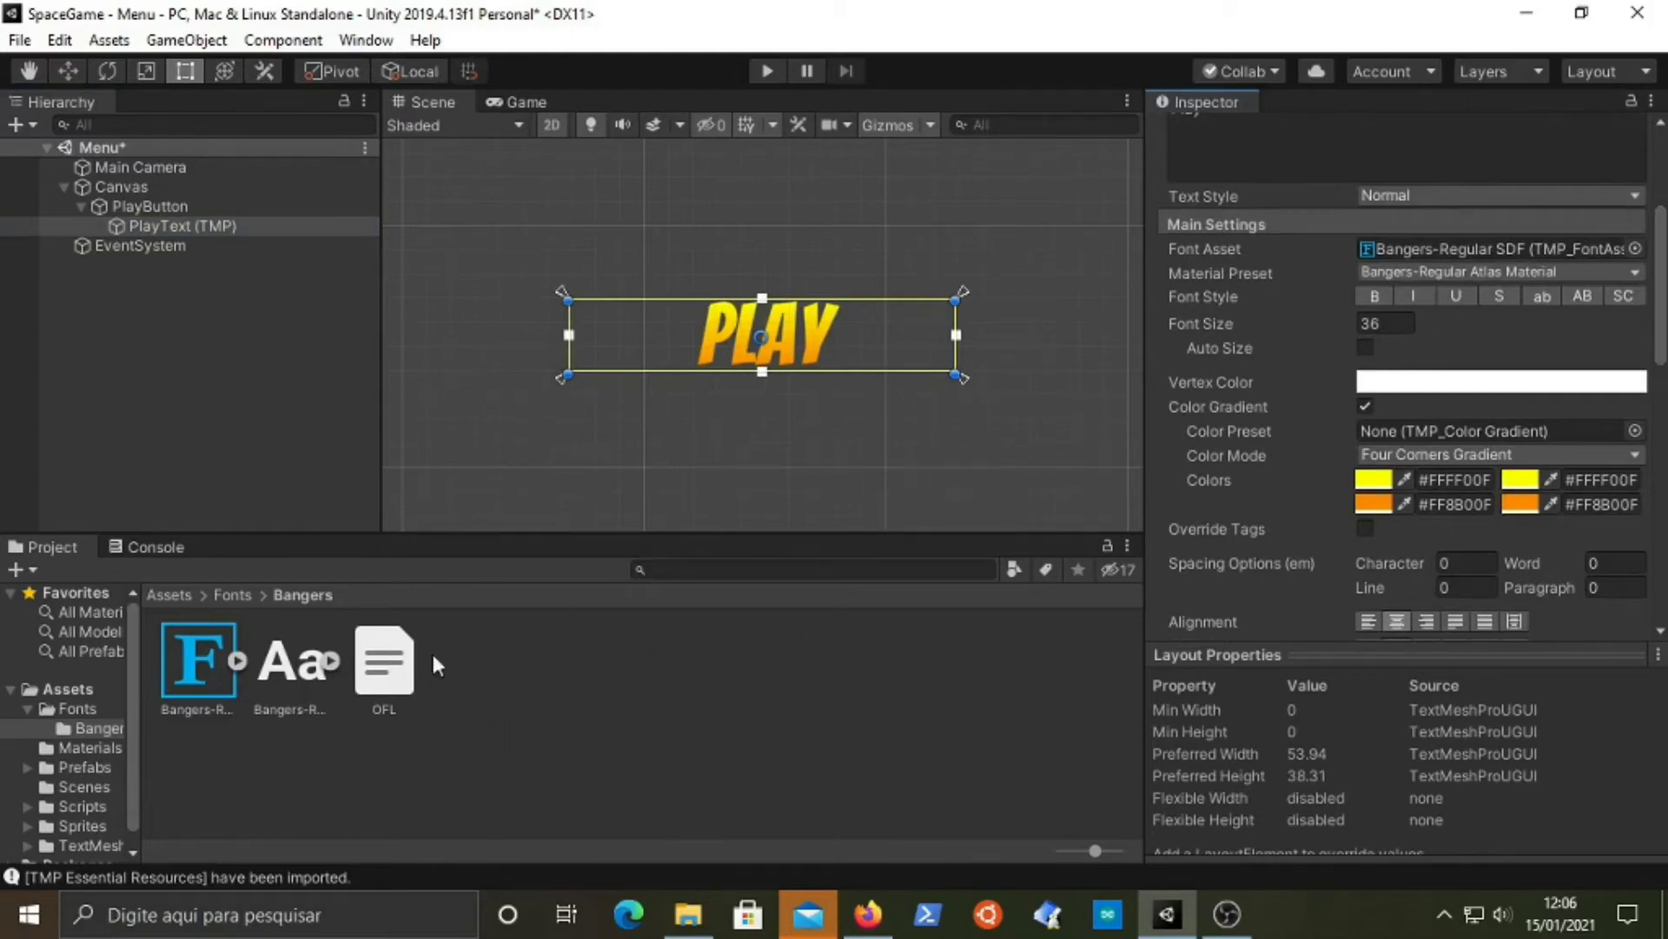
- Create a TextMeshPro Color Gradient asset named MenuText in the Bangers font folder
right_click(527, 653)
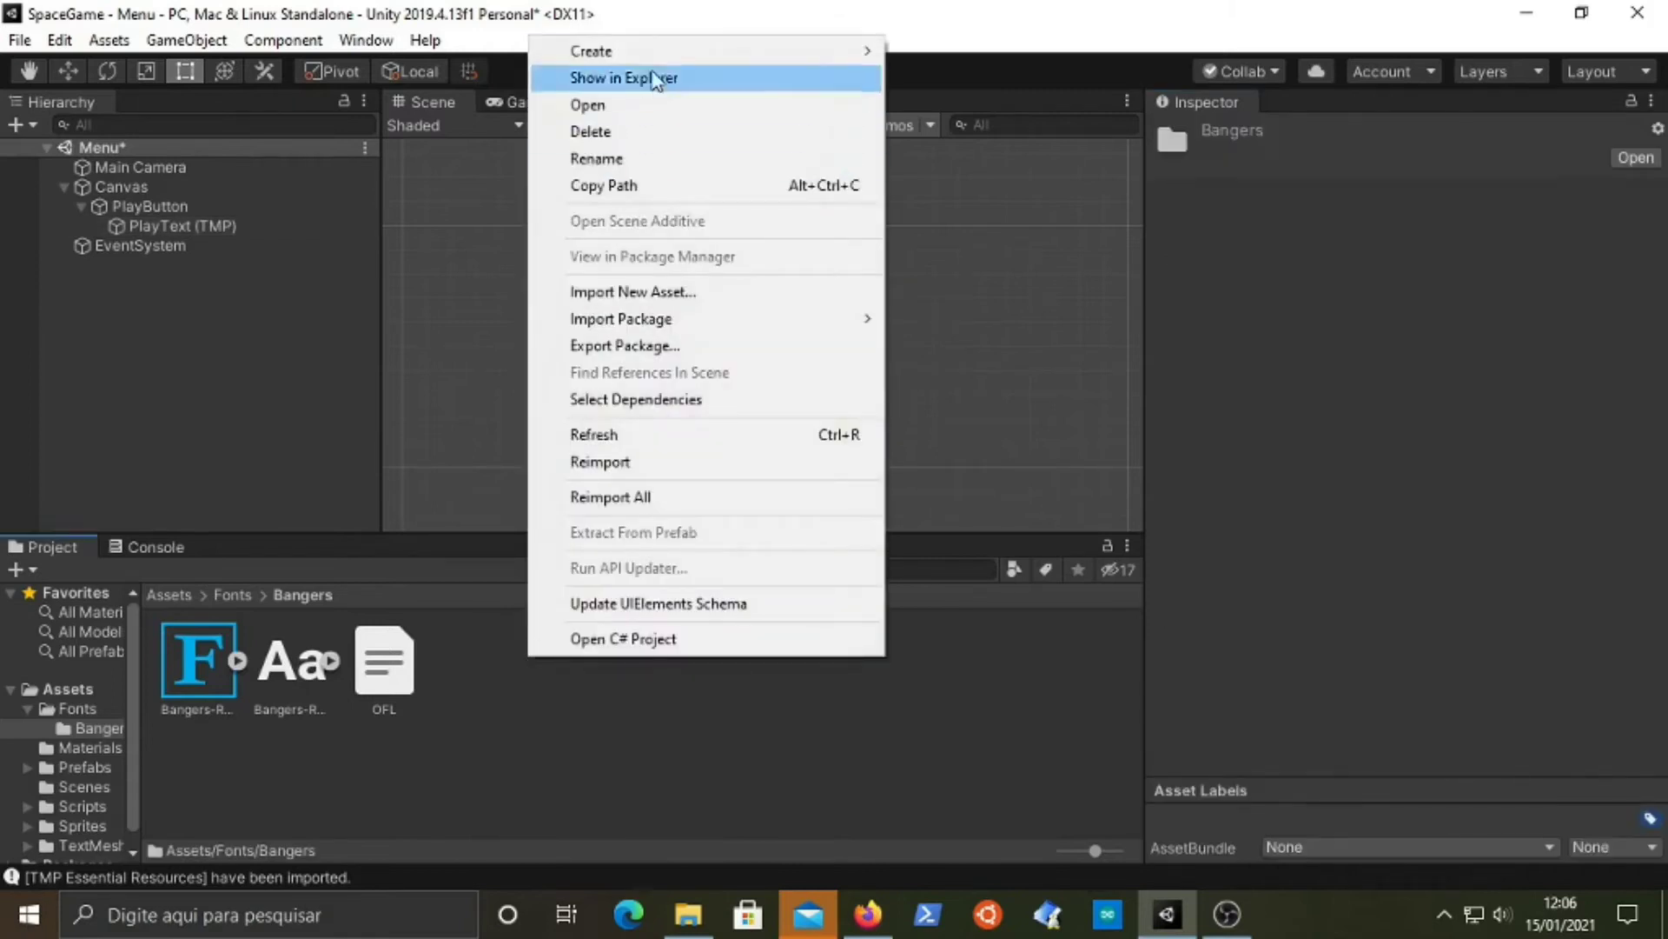
mouse_move(659, 50)
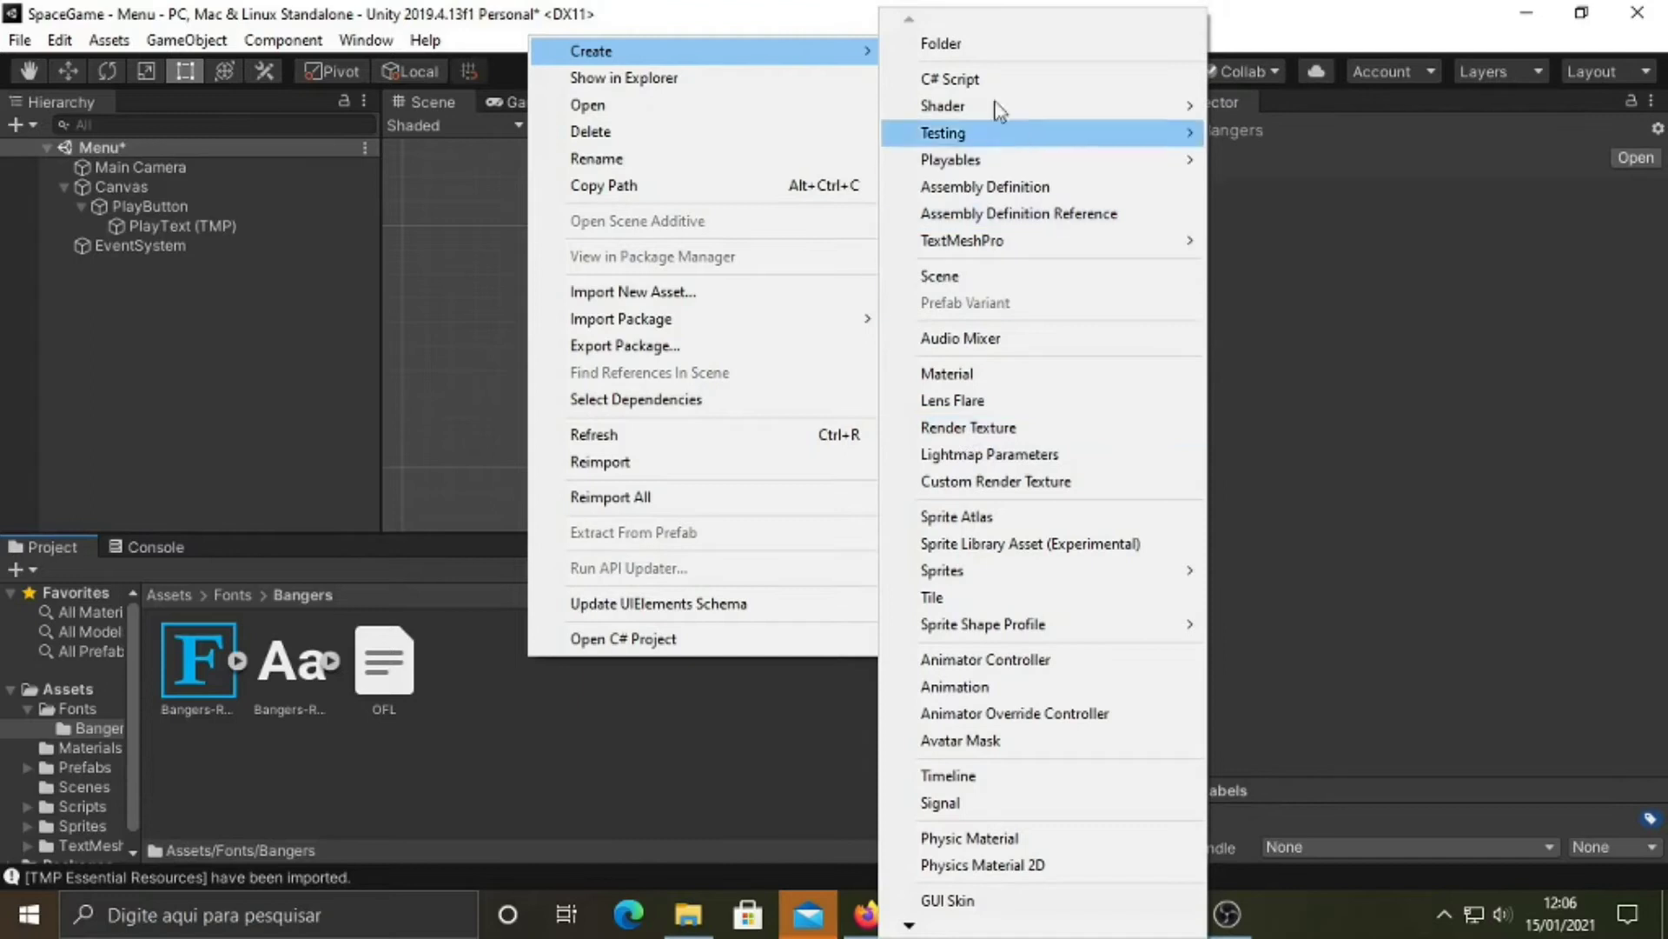
mouse_move(988, 247)
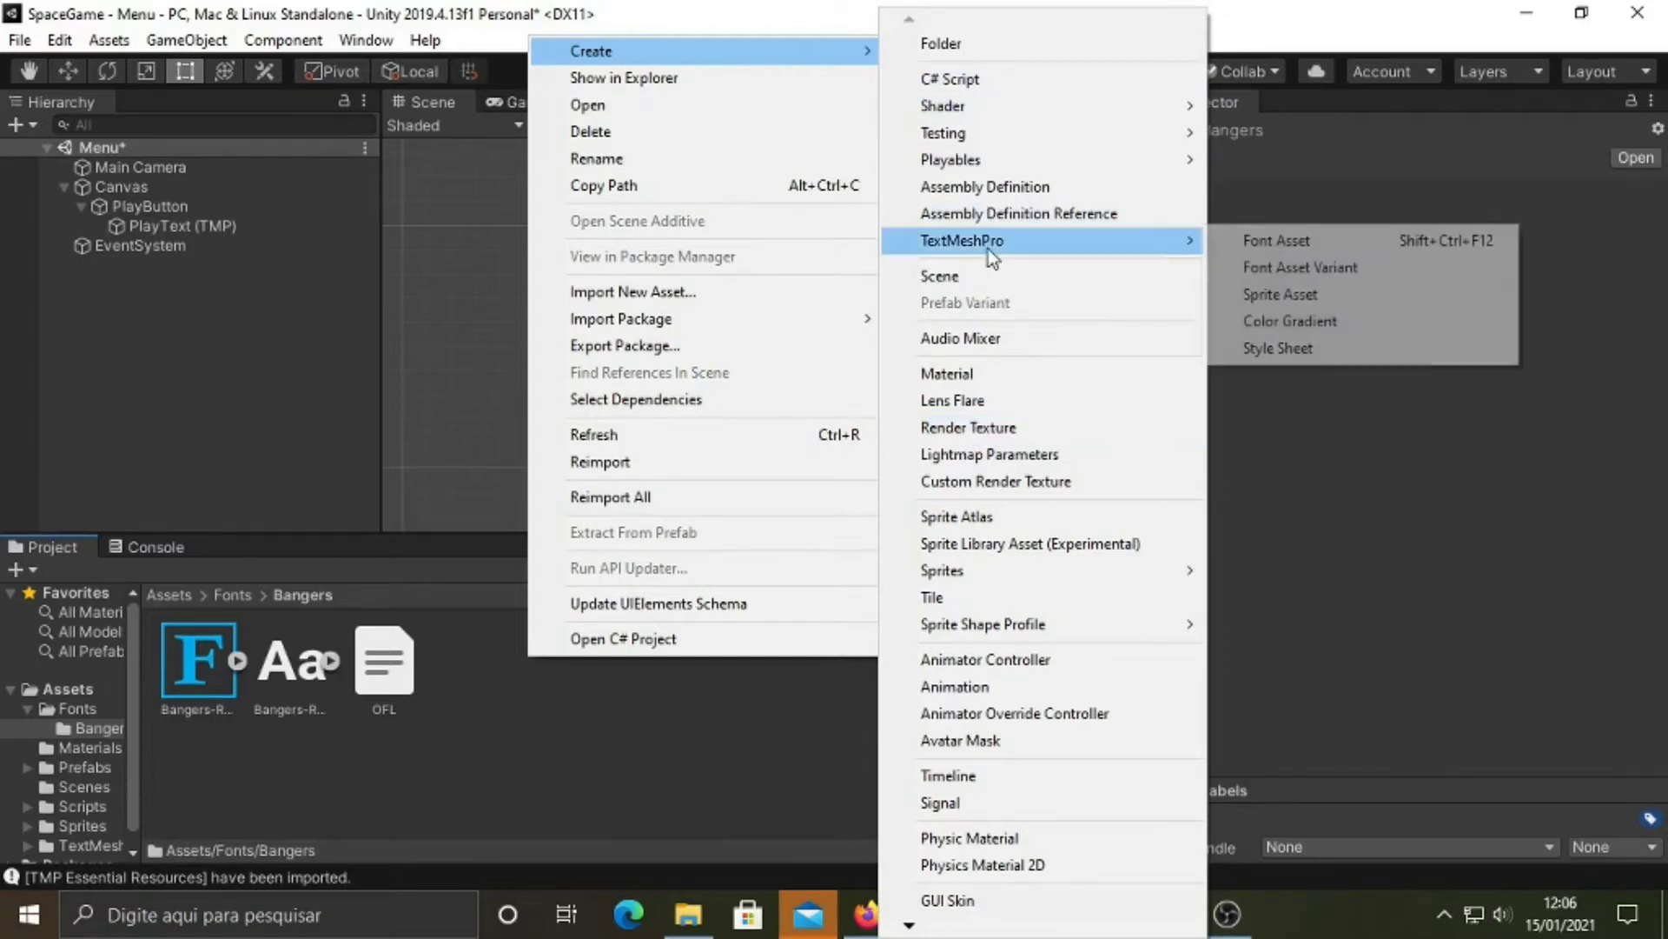
left_click(1333, 335)
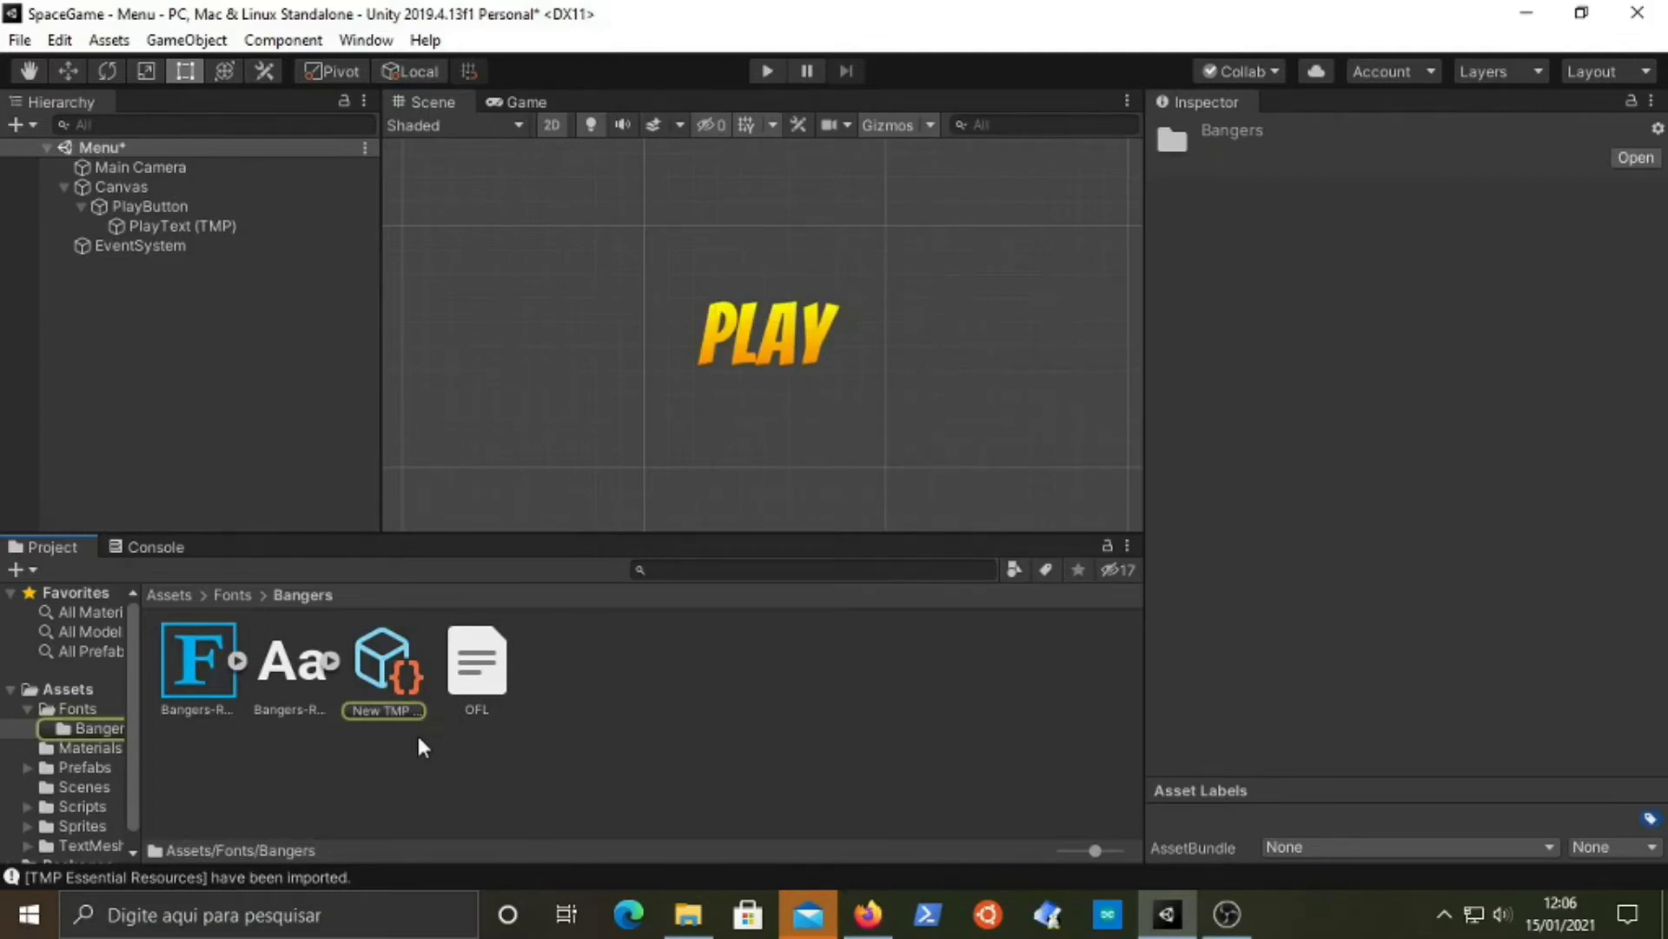
left_click(403, 697)
type("MenuText")
key("Return")
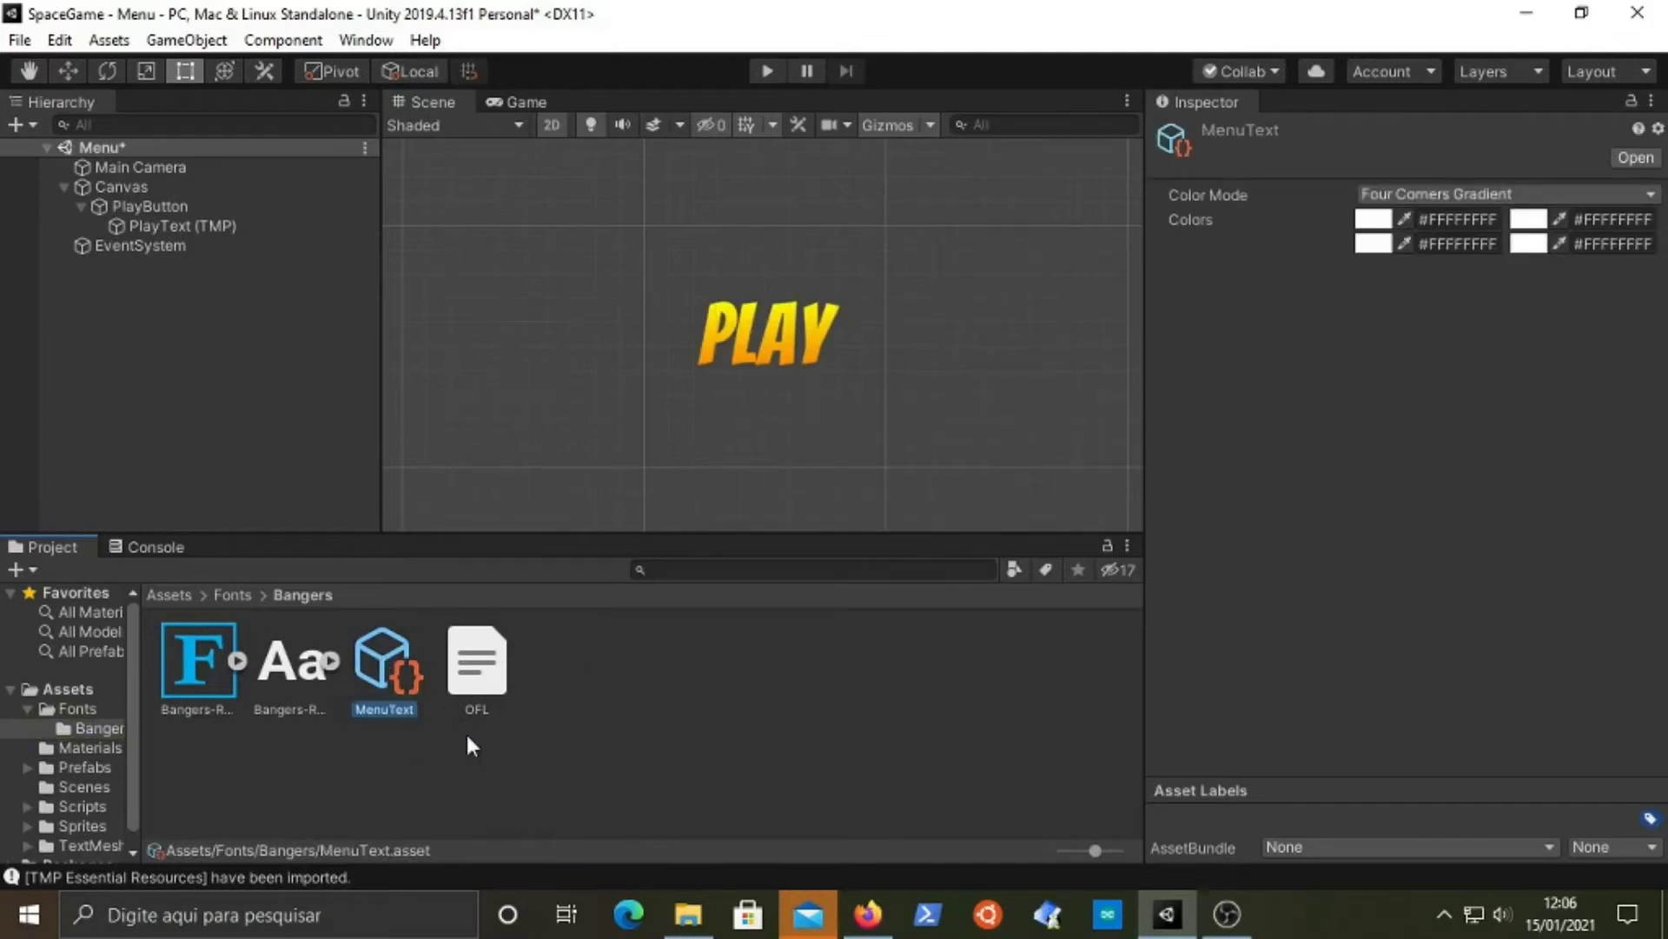
- Set both upper corner colors of the MenuText gradient to yellow, FFFF00
left_click(1373, 219)
left_click_drag(209, 483, 13, 483)
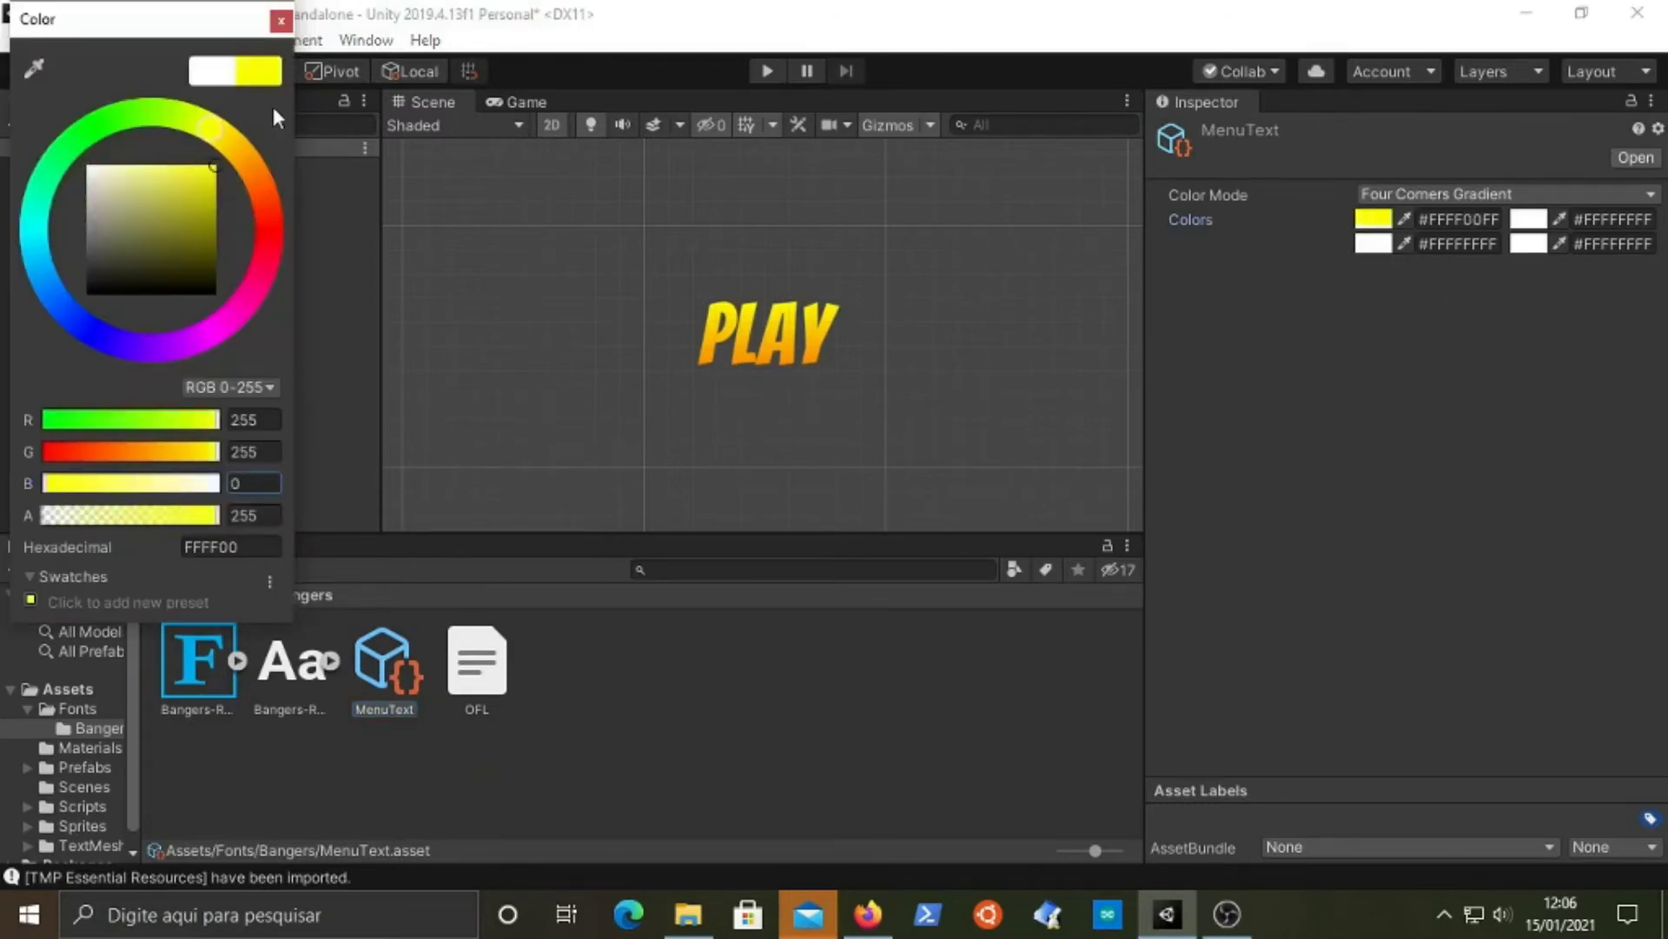
left_click(280, 20)
left_click(1545, 223)
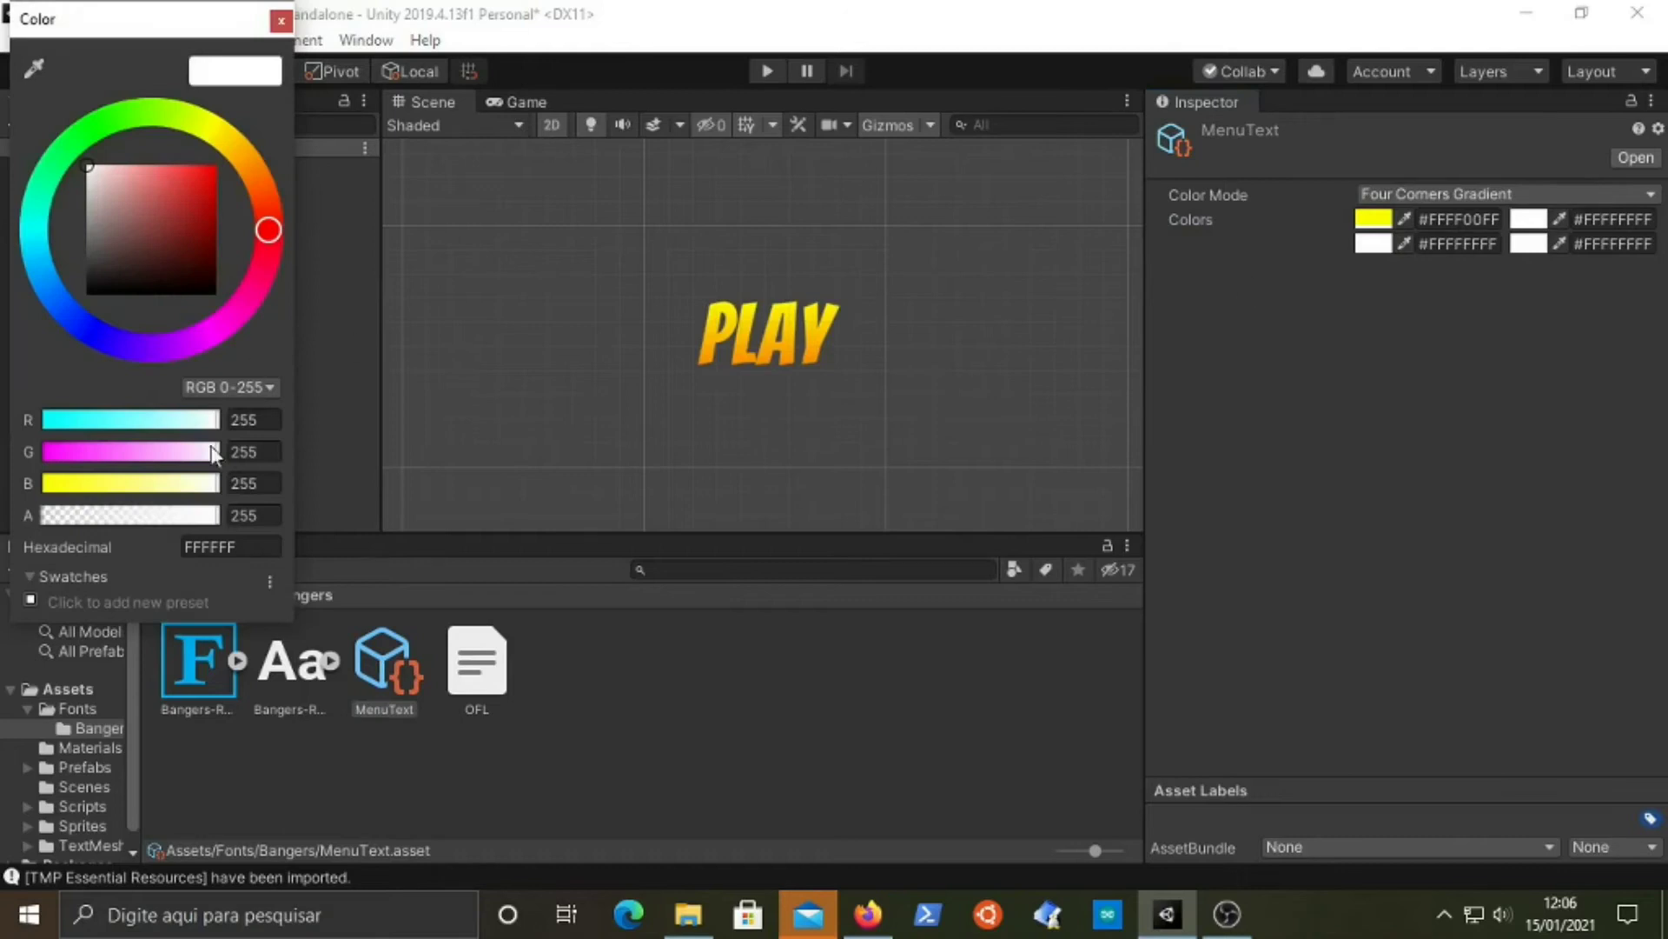
left_click_drag(208, 483, 4, 484)
left_click(281, 20)
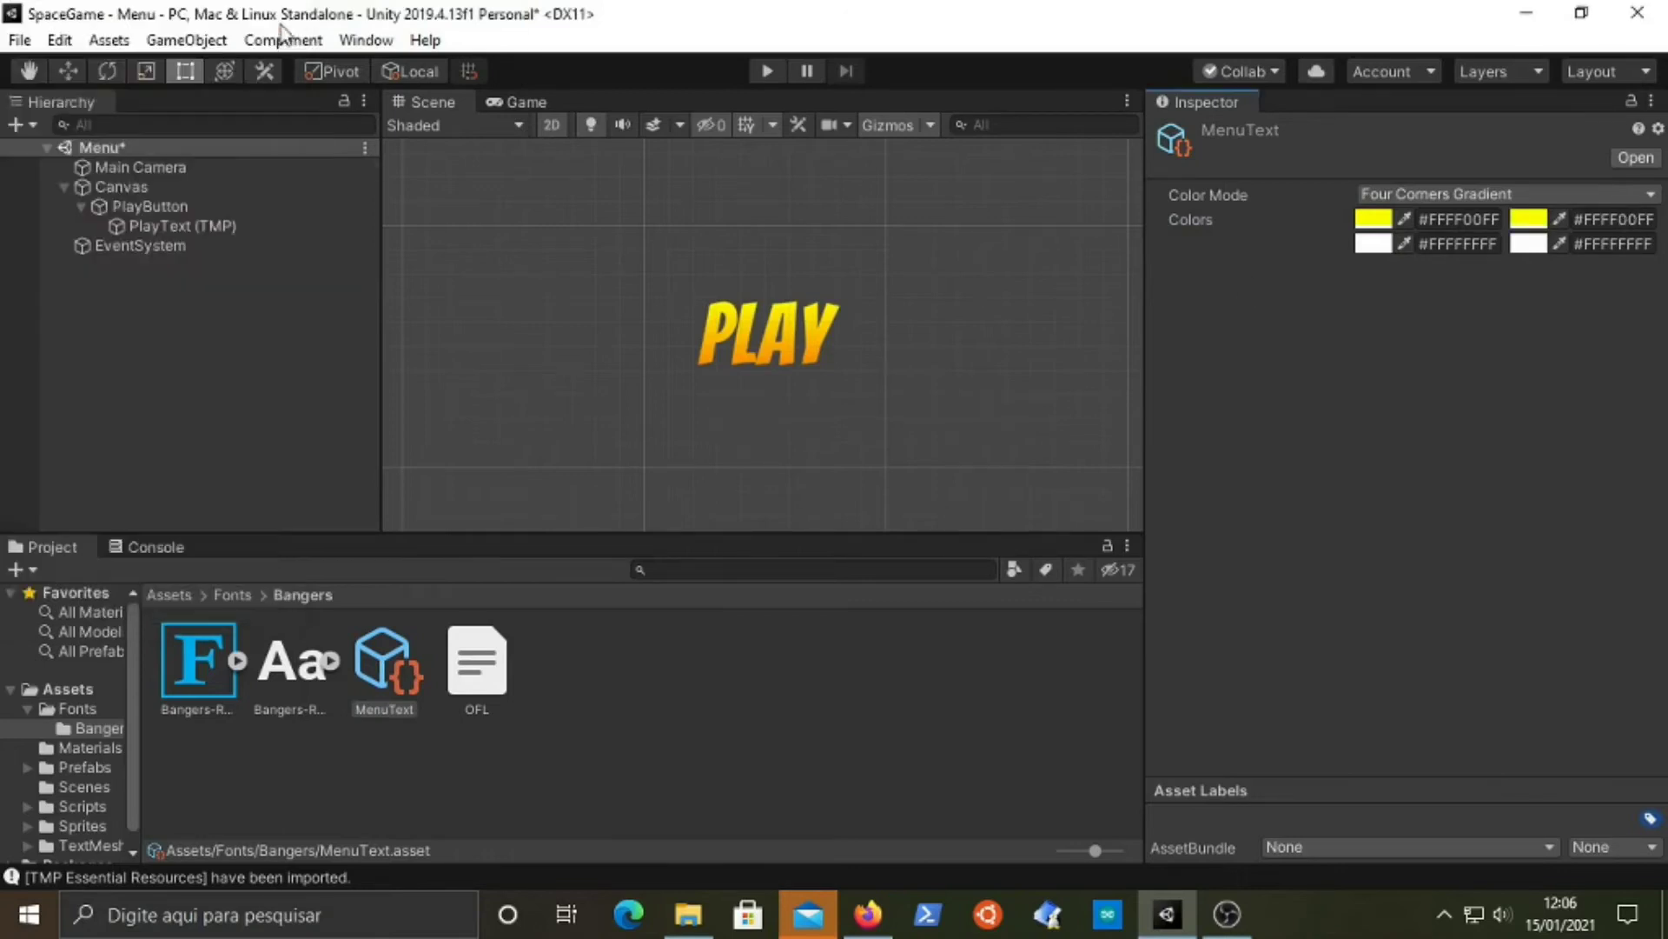
- Set both lower corner colors of the MenuText gradient to orange, FF8B00
left_click(1368, 245)
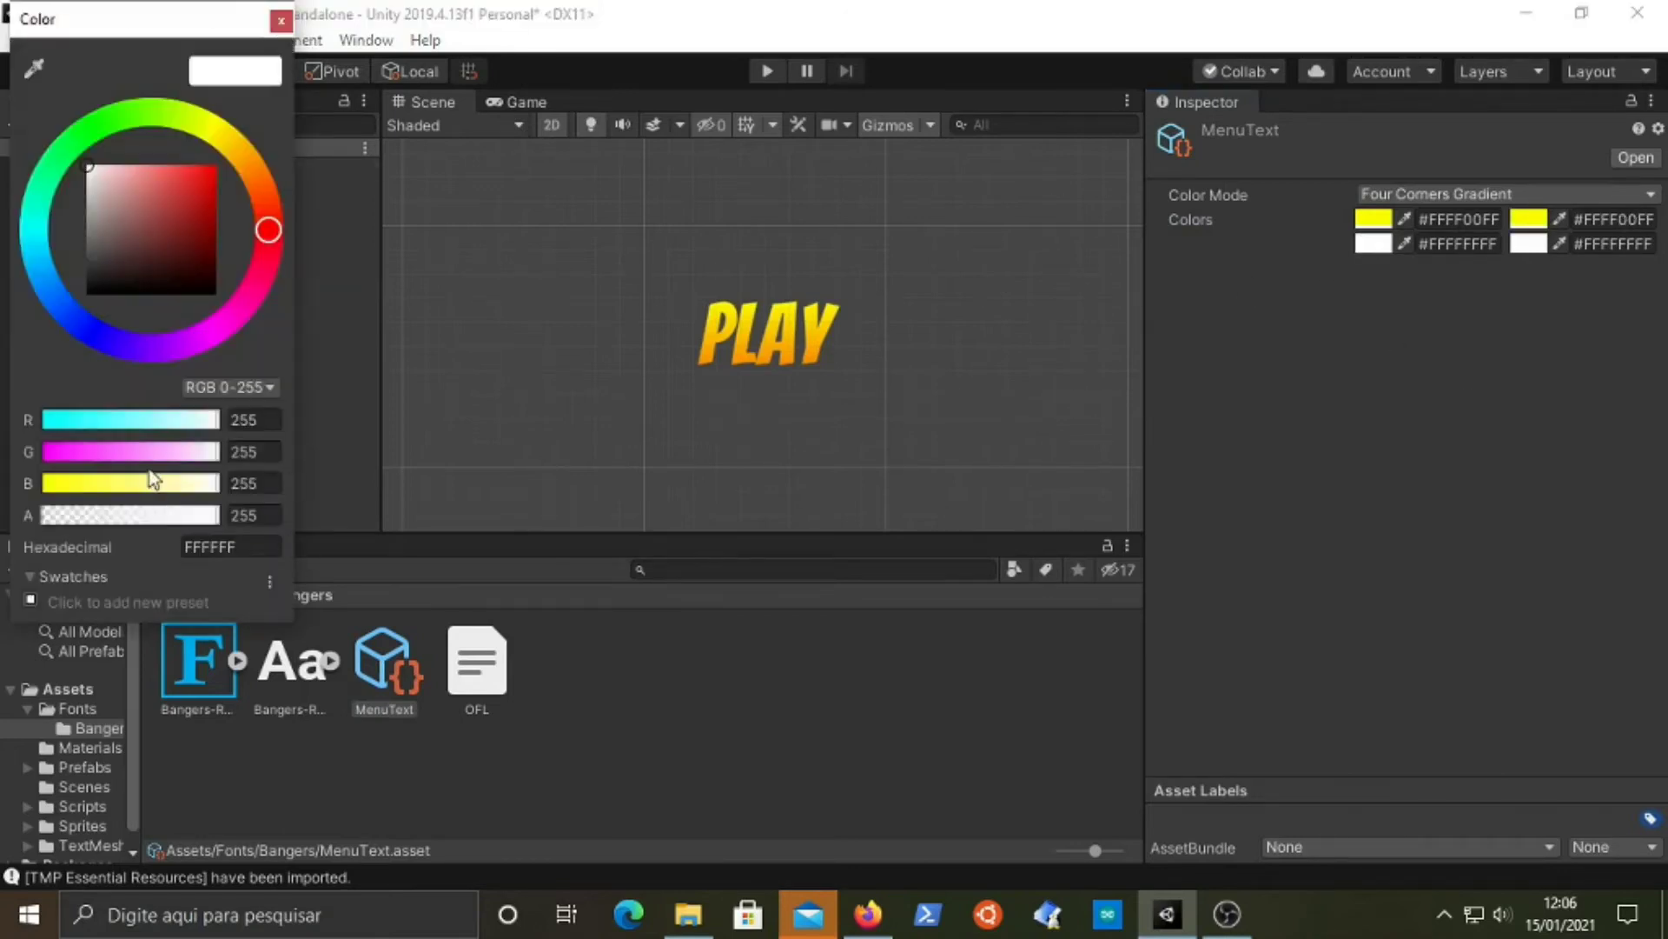
left_click_drag(215, 493, 26, 495)
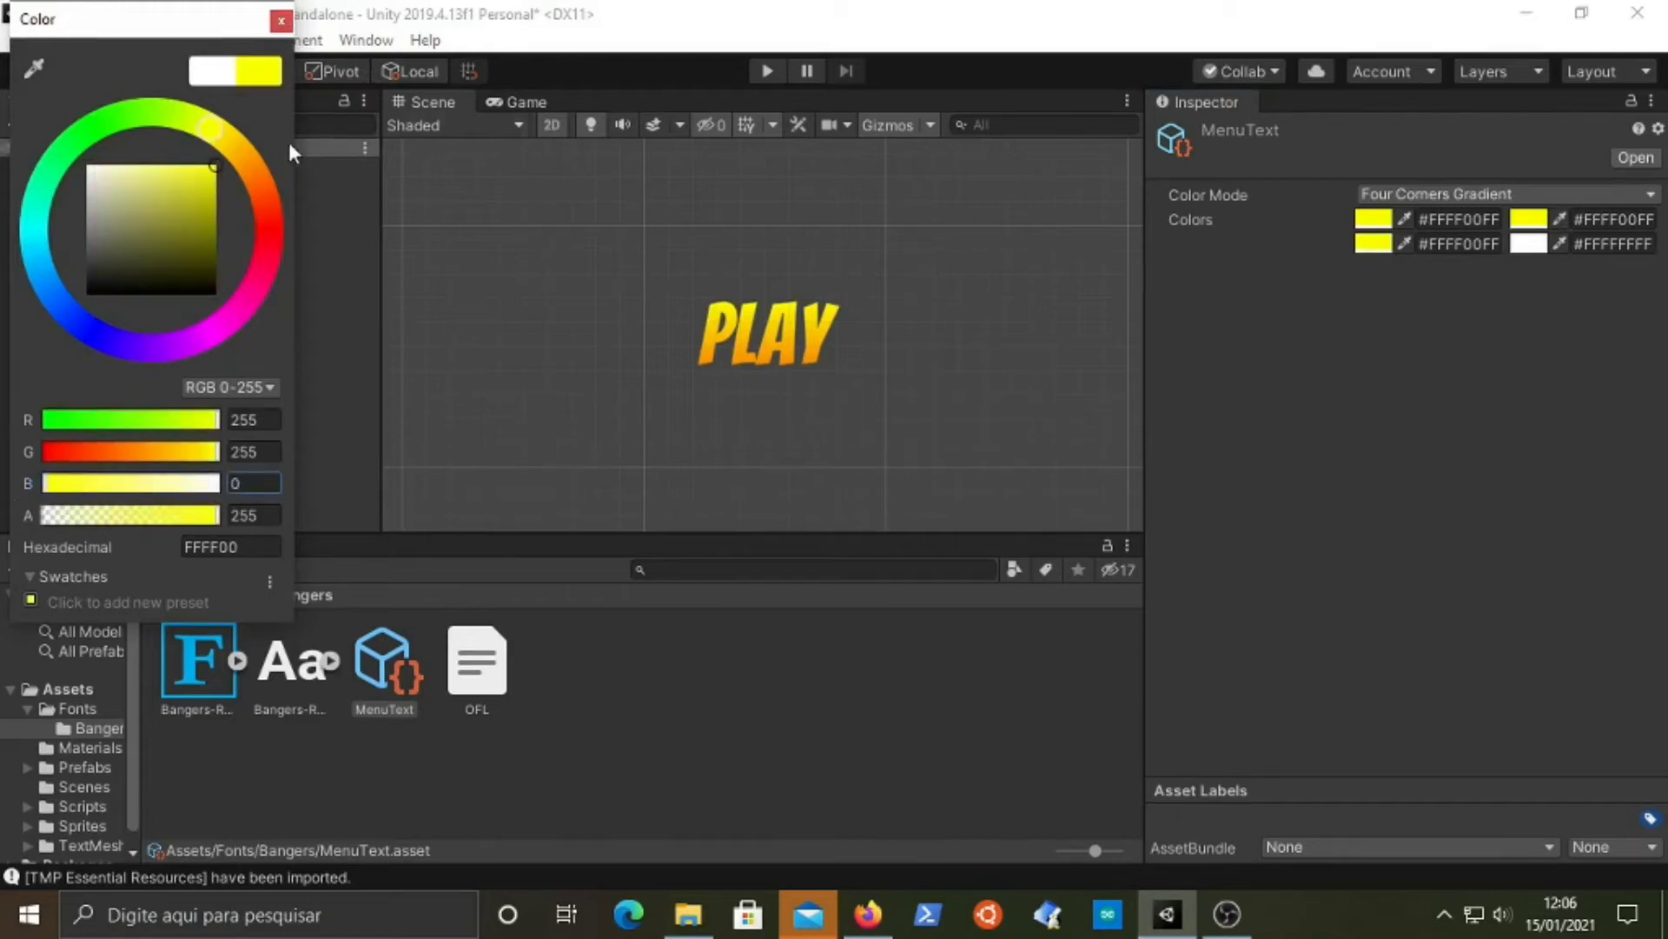
left_click(281, 22)
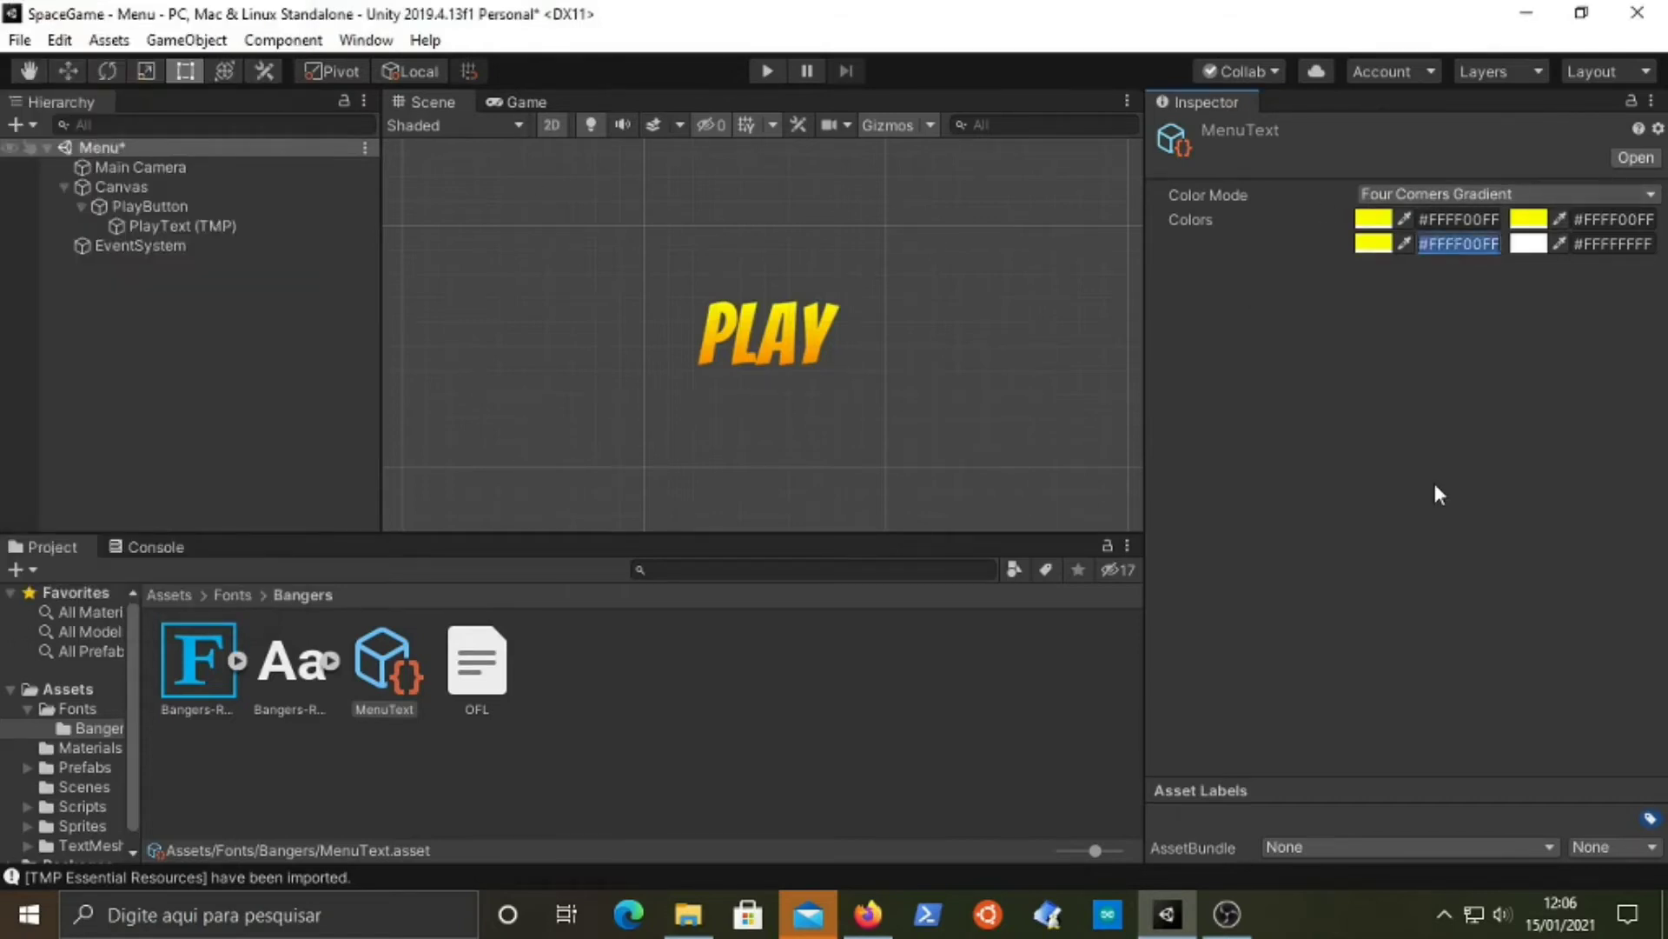
type("#FF8B00FF")
left_click(1613, 243)
type("#FF8B00FF")
left_click(534, 820)
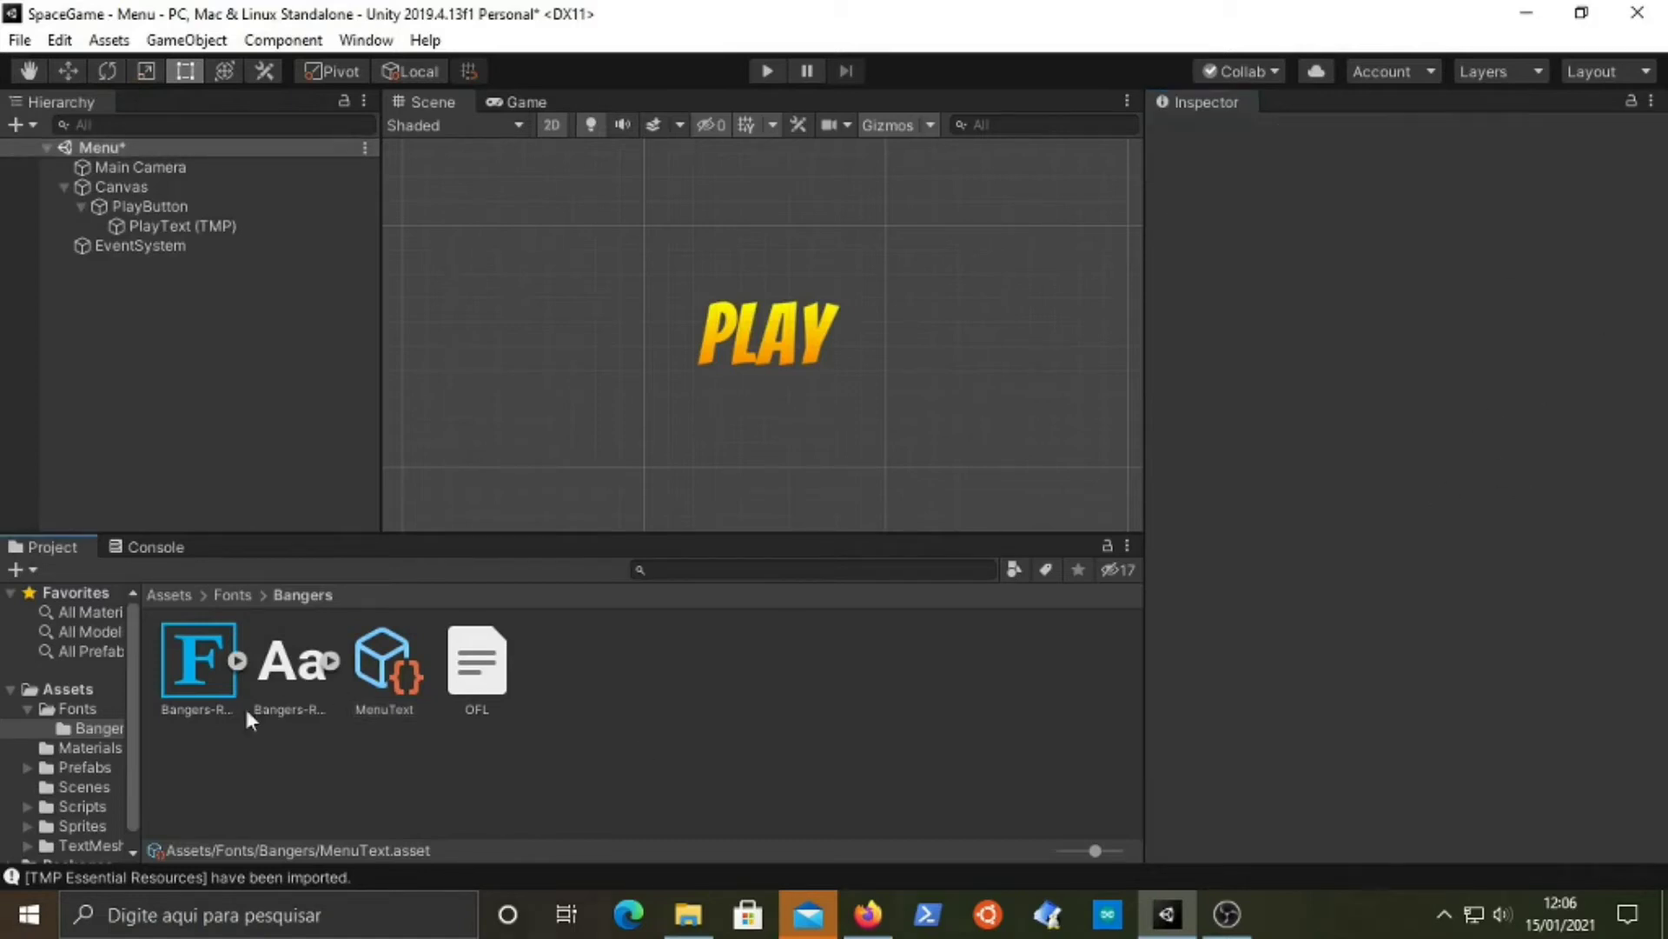
- Assign the MenuText gradient asset as the Color Preset of PlayText (TMP)
left_click(181, 228)
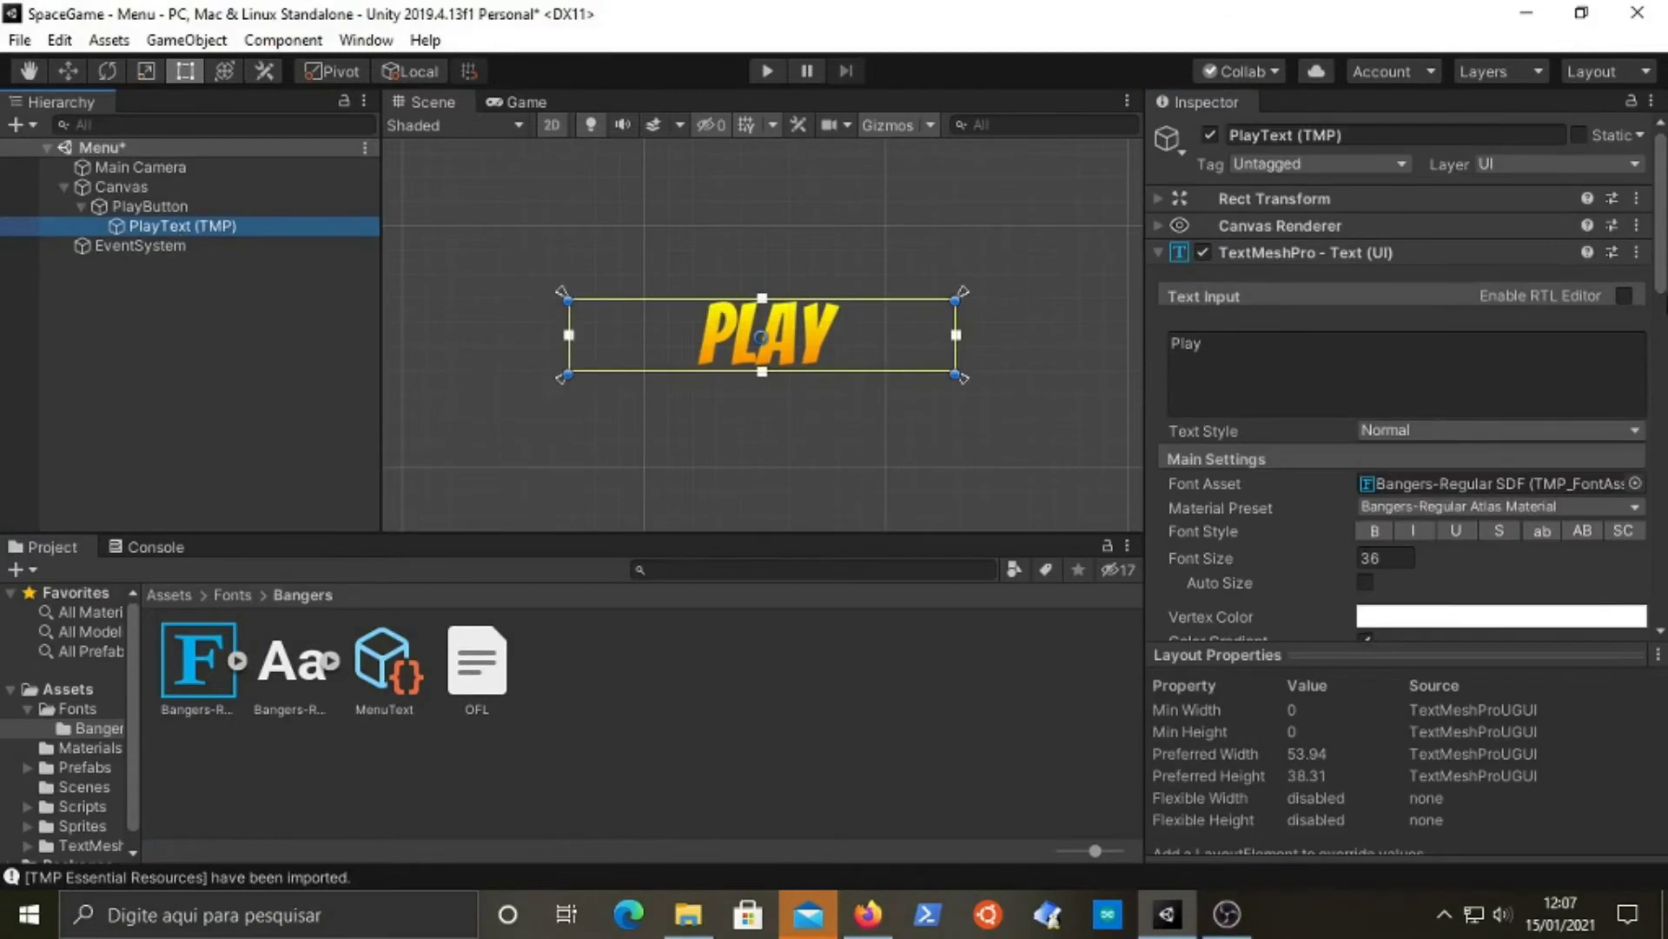
scroll(1662, 275, "down", 10)
left_click(1453, 324)
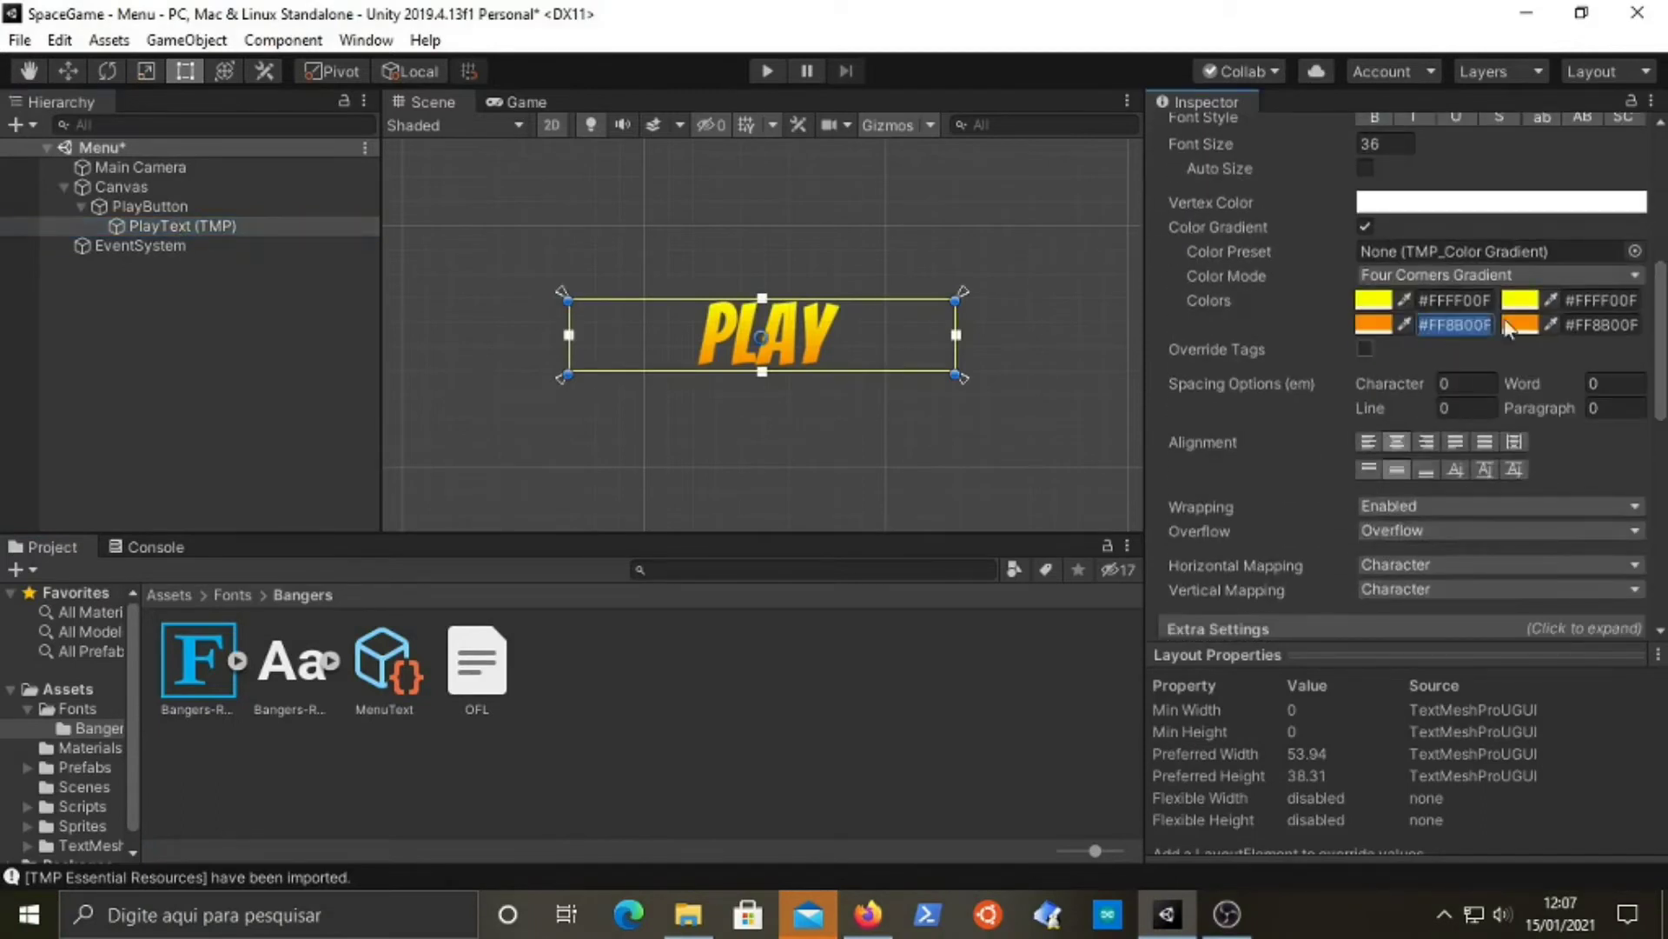
left_click(388, 669)
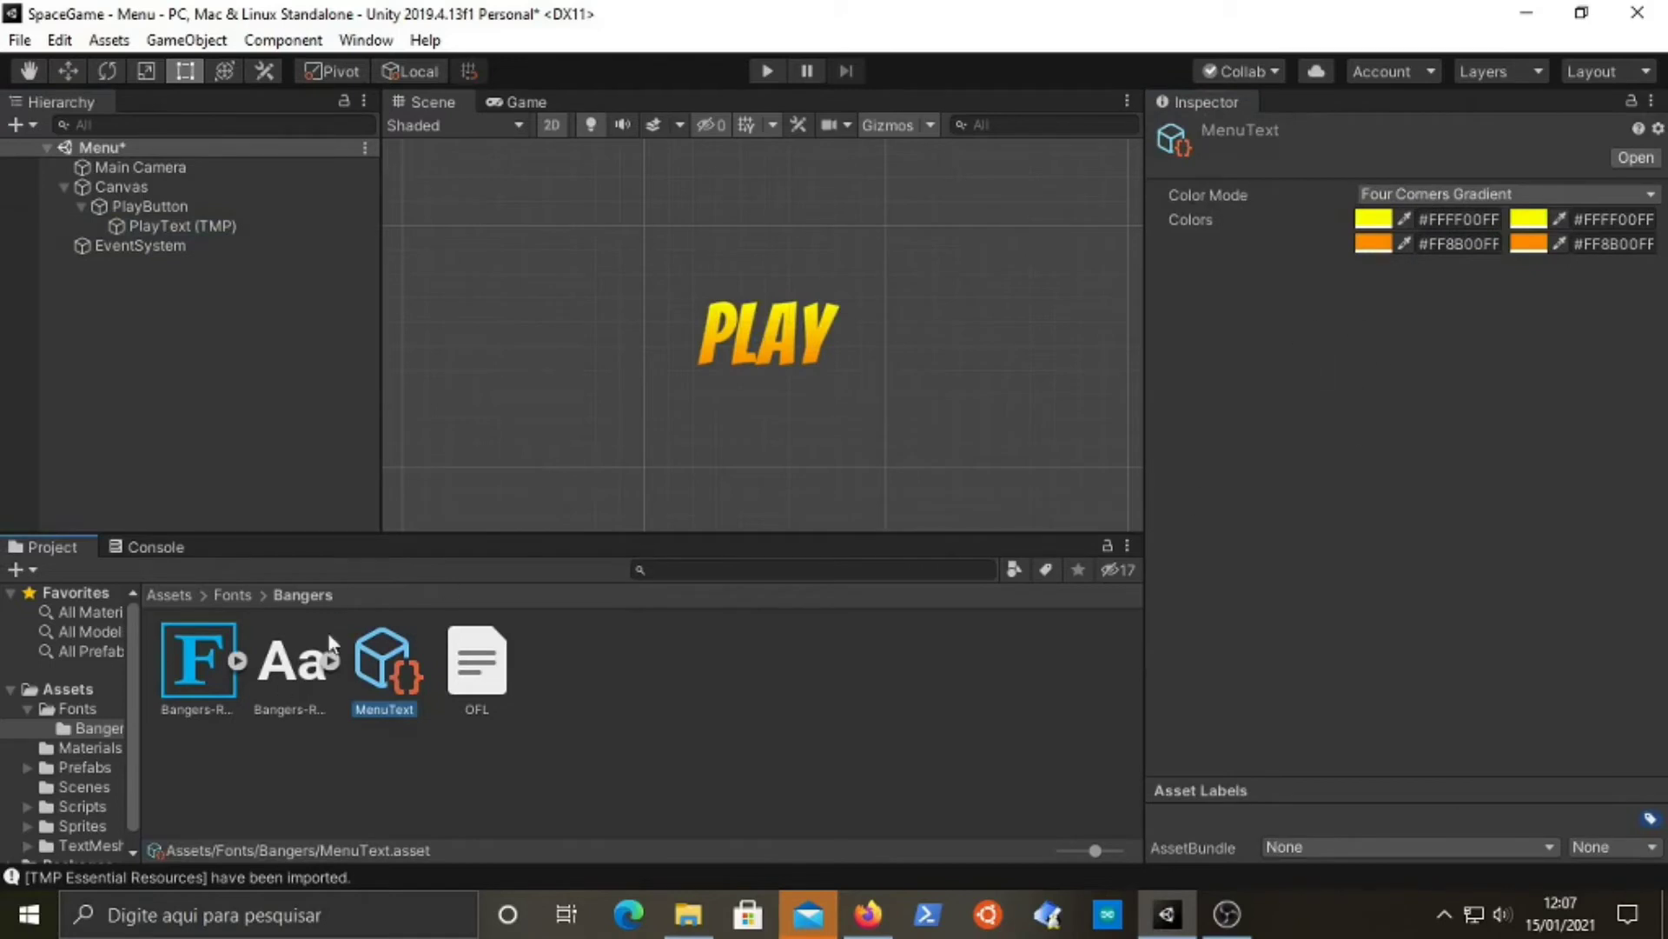
left_click(219, 226)
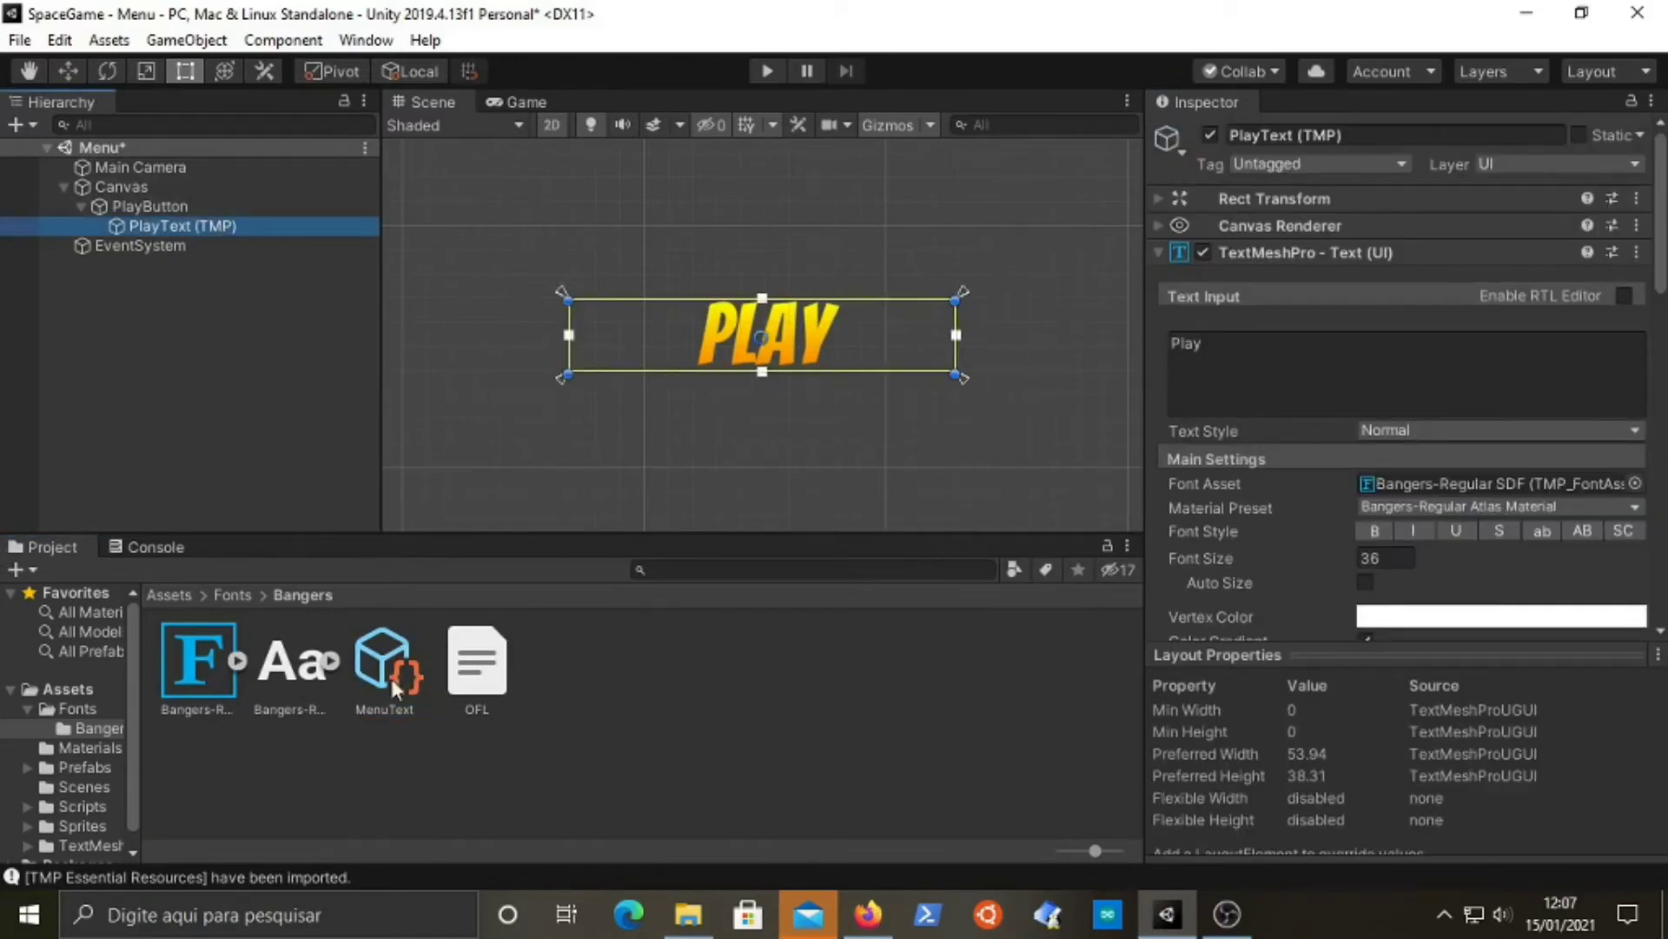
left_click(1661, 165)
scroll(1662, 165, "down", 5)
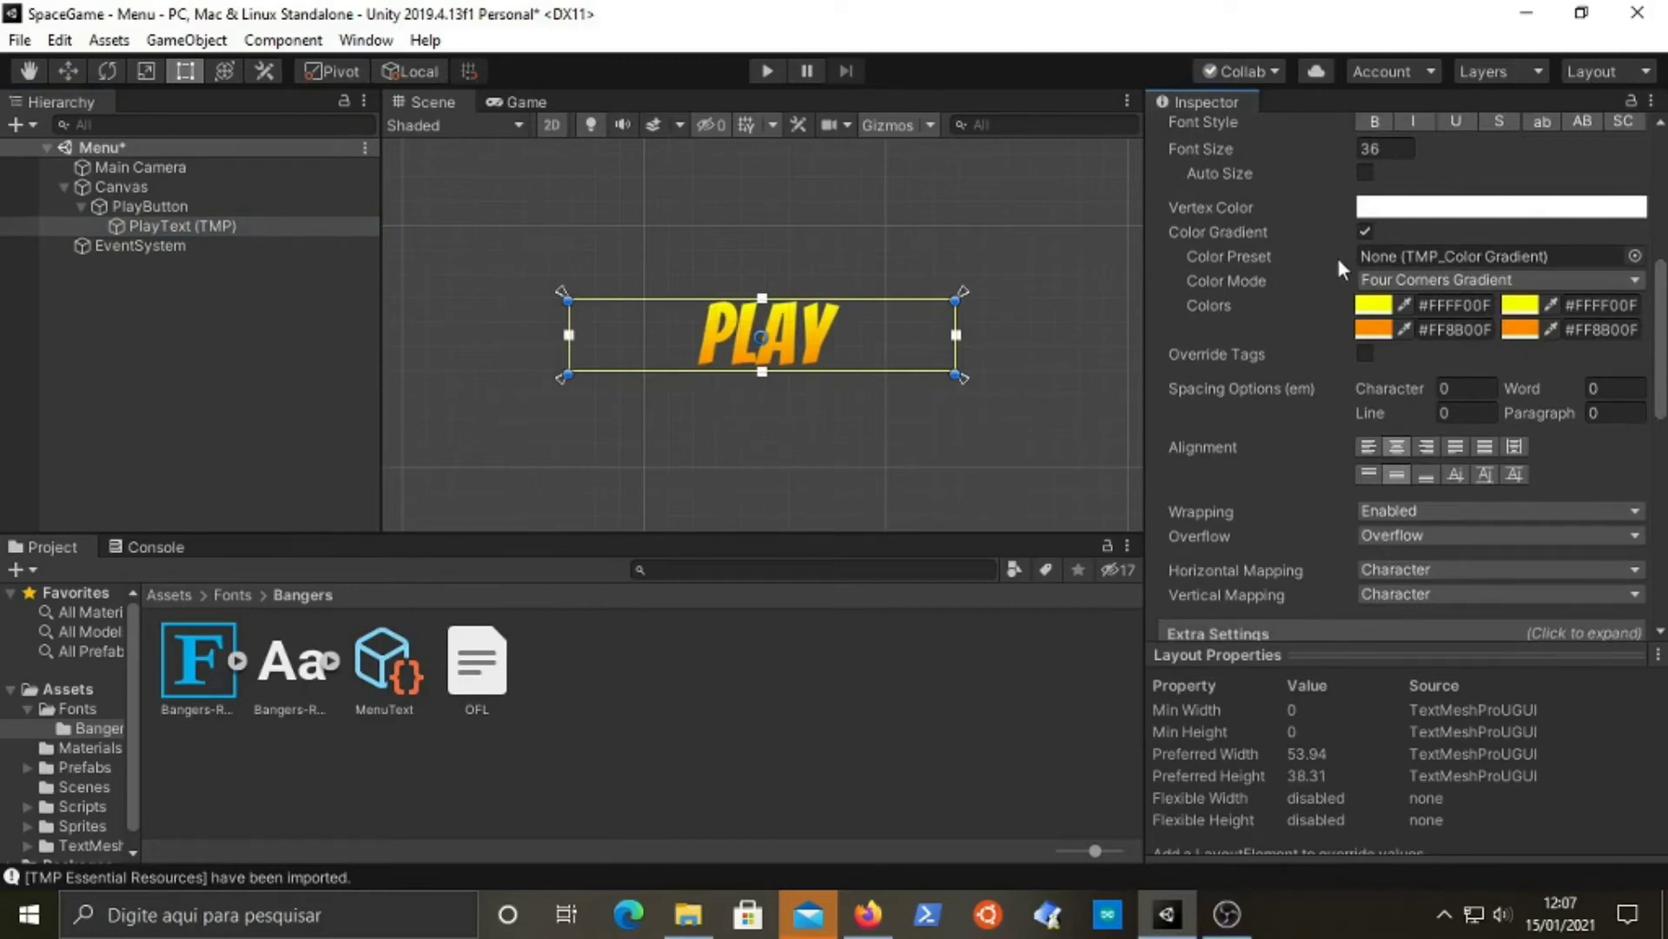
left_click_drag(384, 665, 1443, 261)
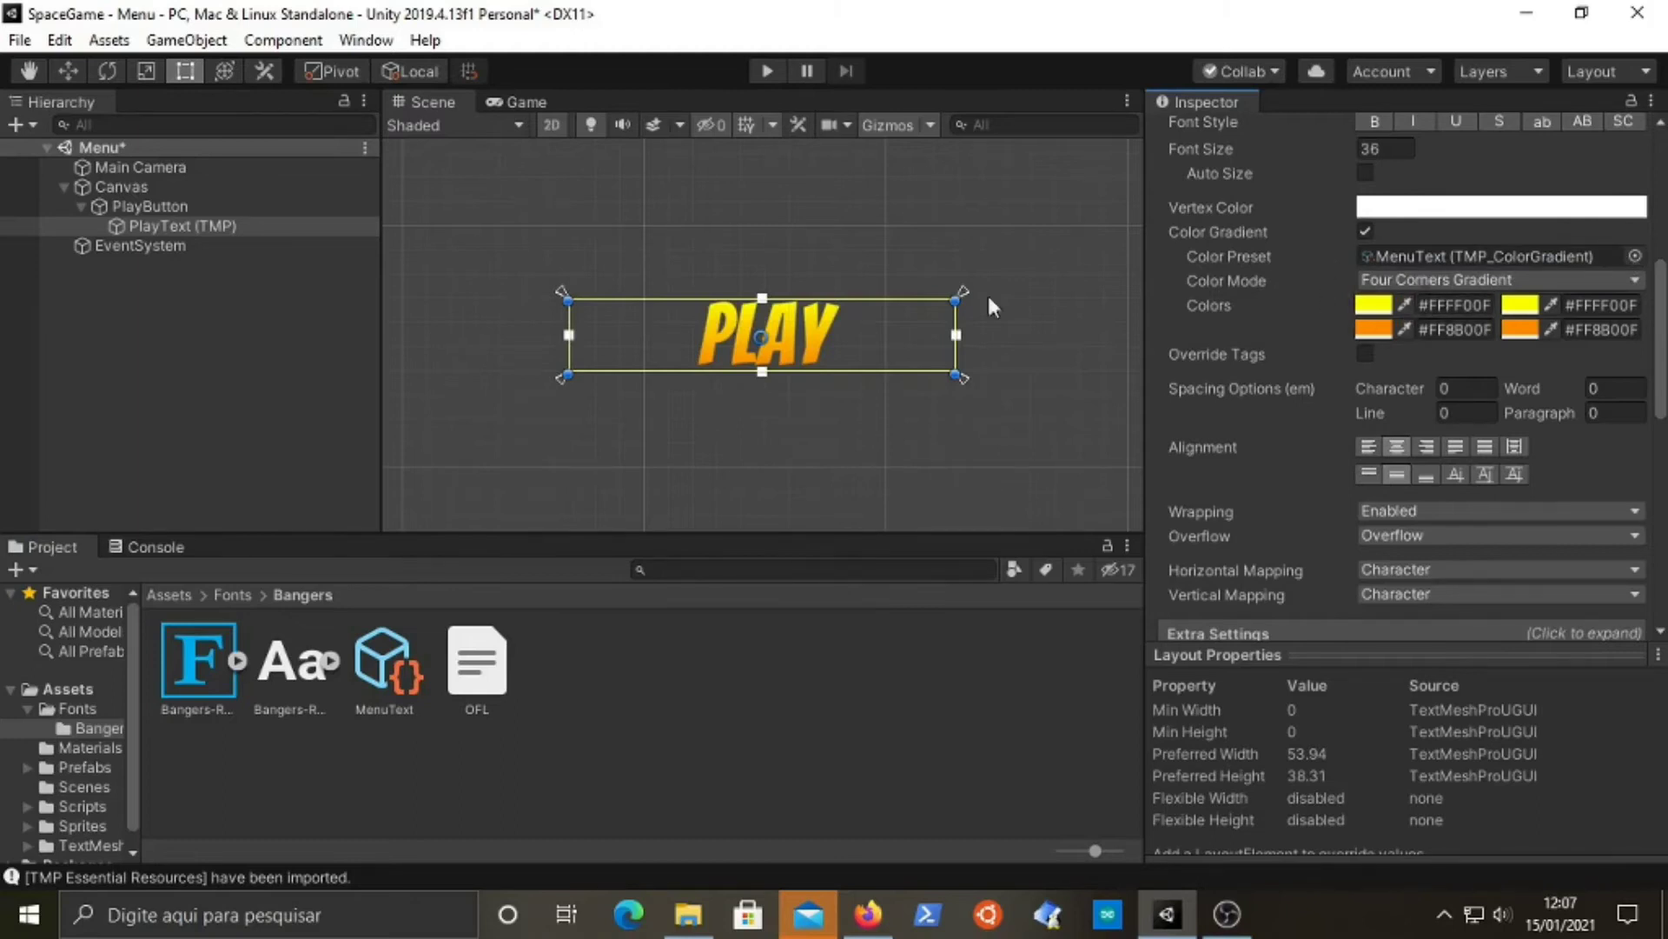
left_click(237, 228)
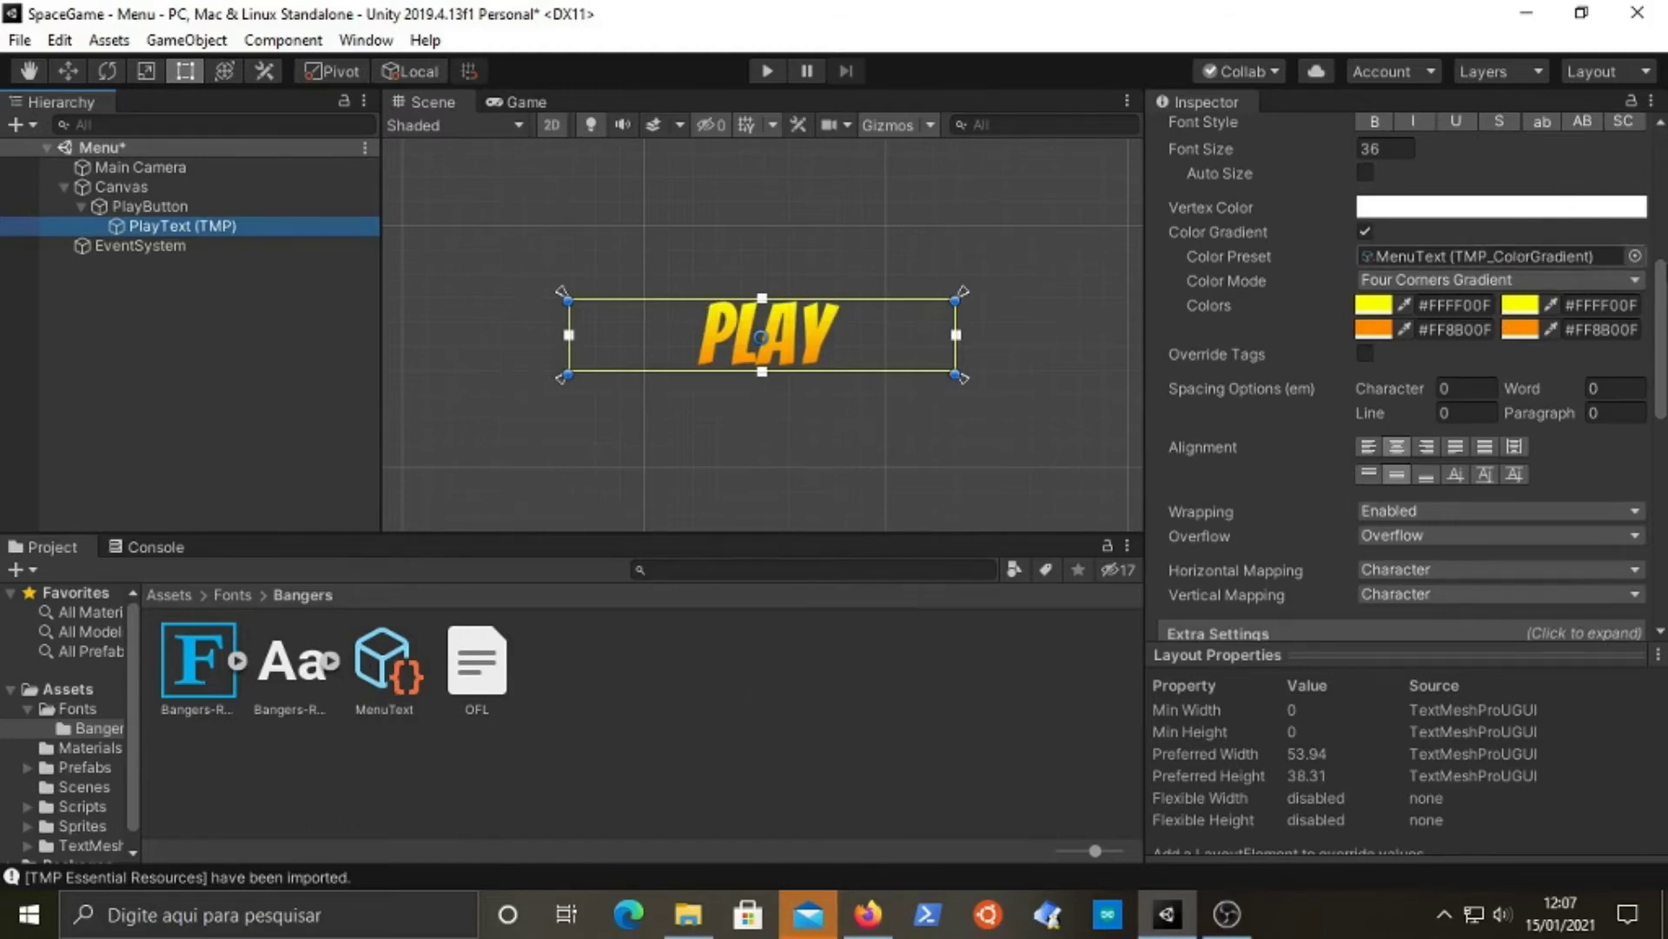
- Try green upper corners in the MenuText gradient, with 76FF00 for the upper-left and 00FF00 for the upper-right
left_click(388, 671)
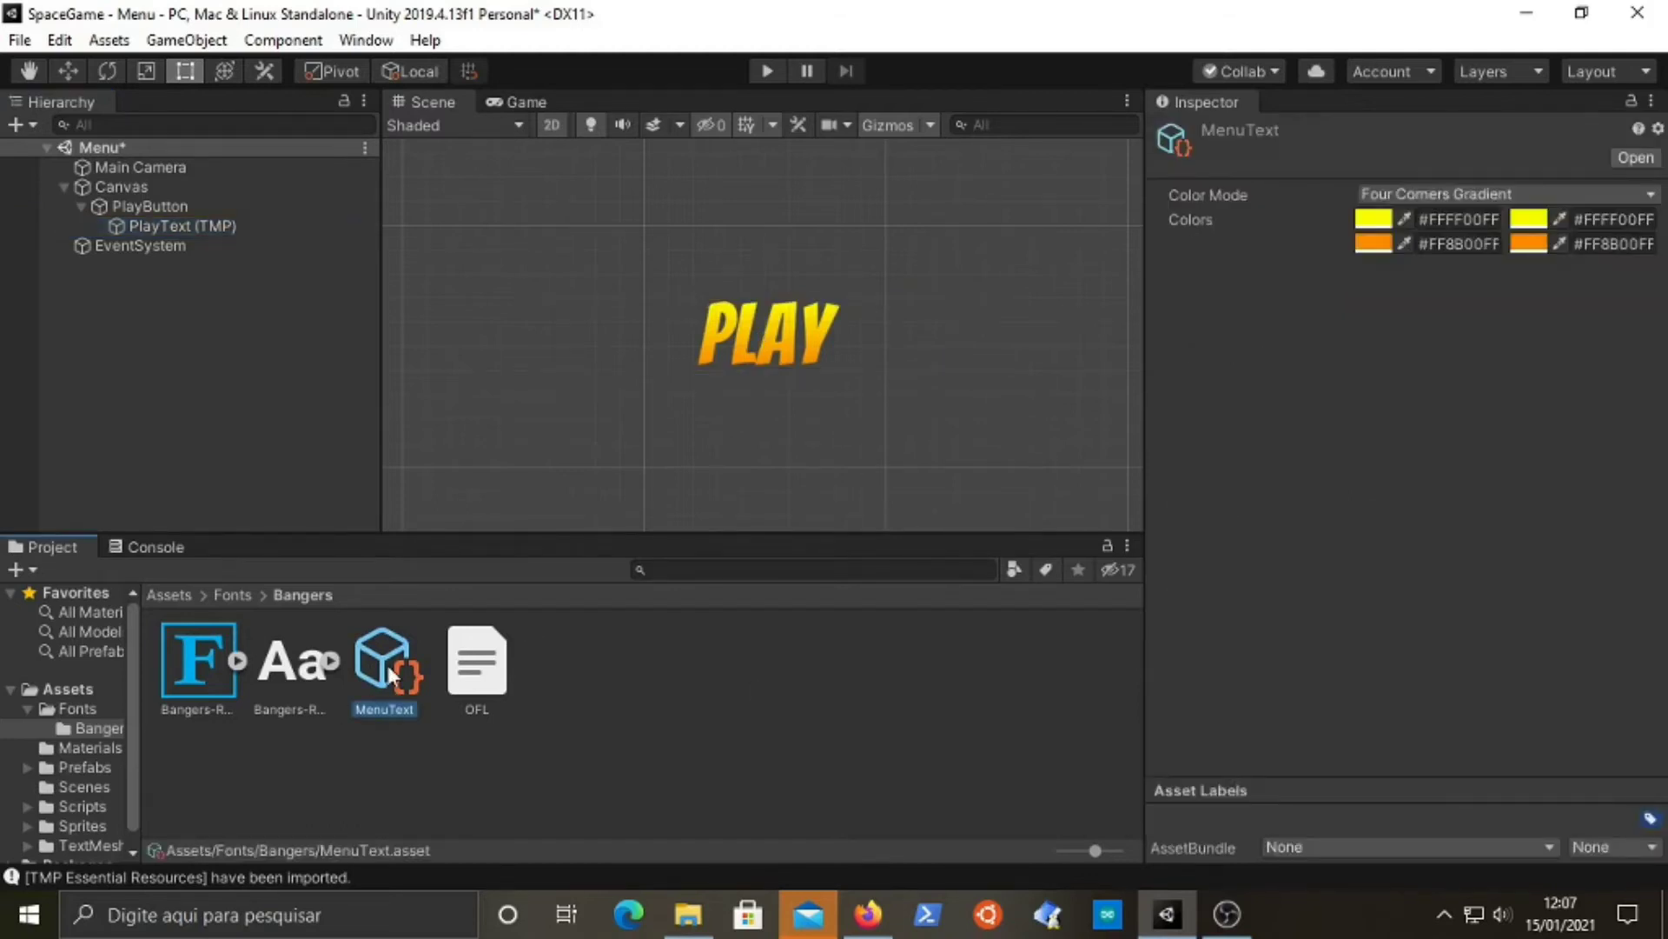
left_click(1373, 221)
mouse_move(155, 421)
left_mouse_down()
mouse_move(57, 424)
mouse_move(215, 423)
mouse_move(33, 429)
mouse_move(165, 428)
mouse_move(126, 426)
left_mouse_up()
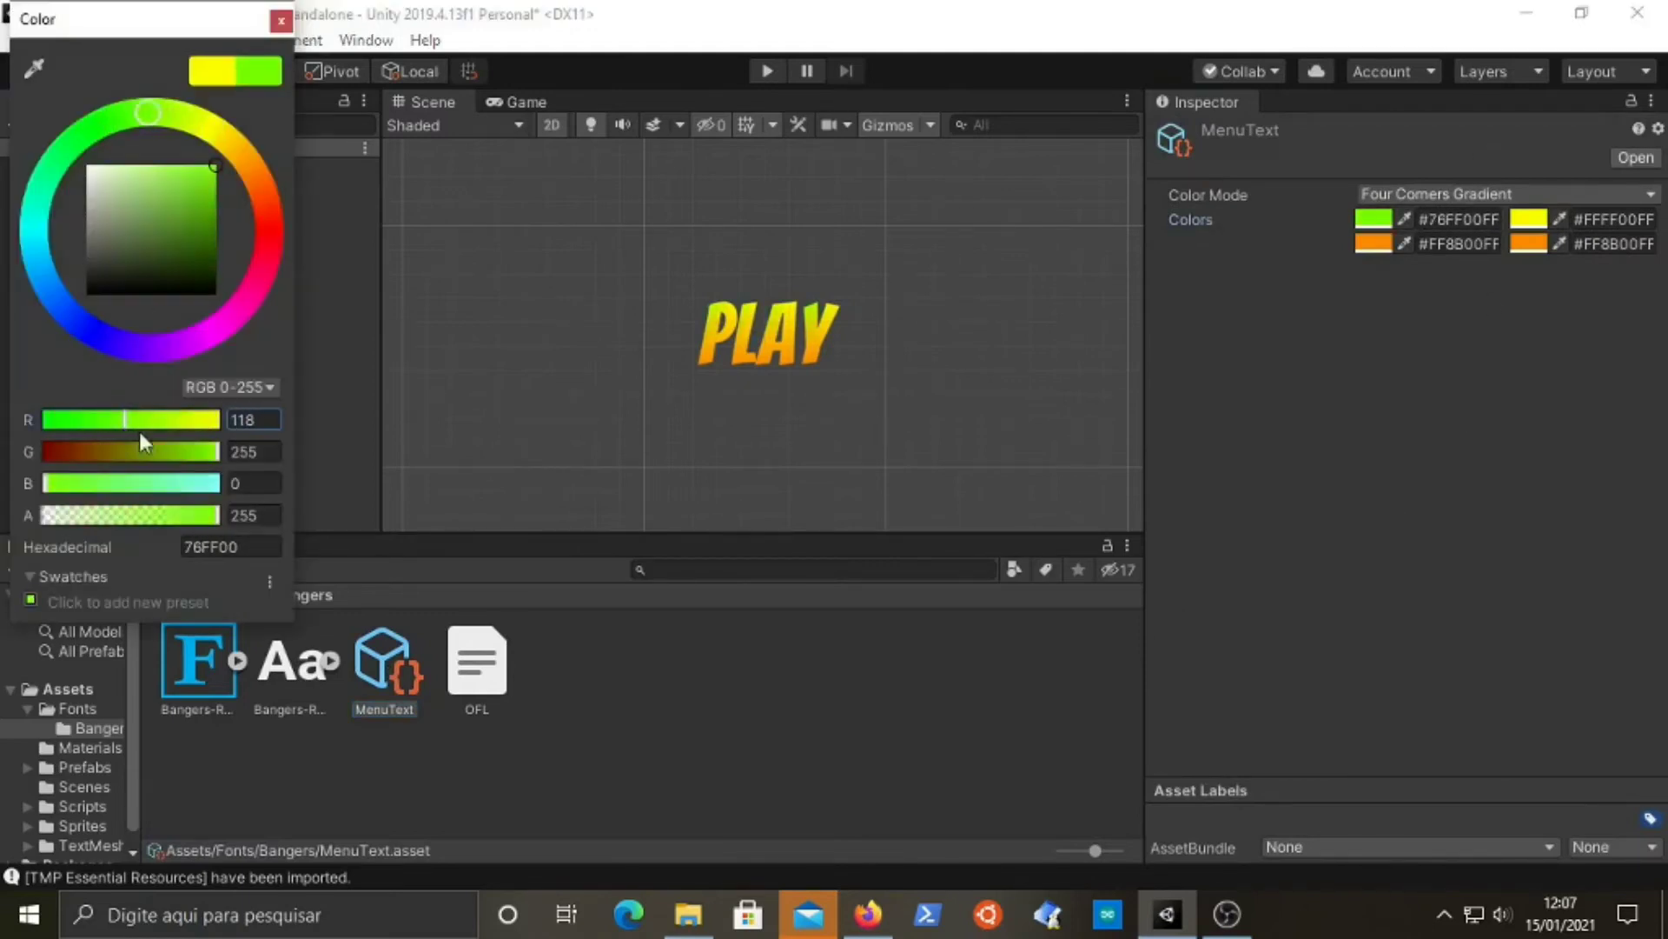
left_click(281, 20)
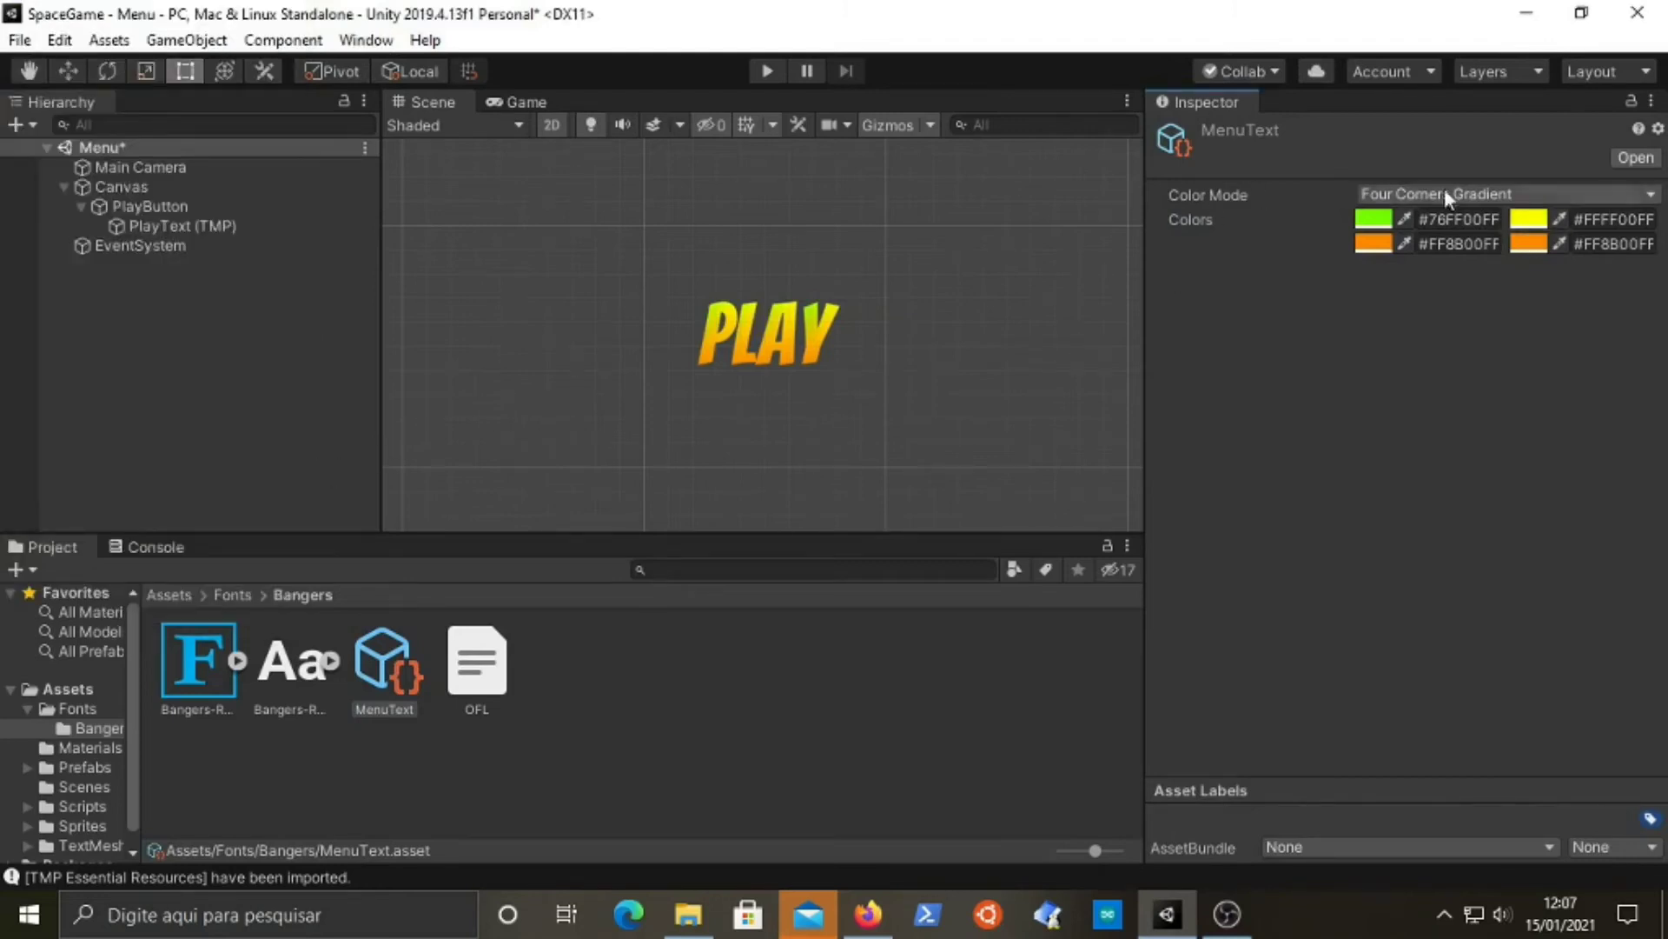
left_click(1529, 218)
left_click_drag(180, 420, 42, 422)
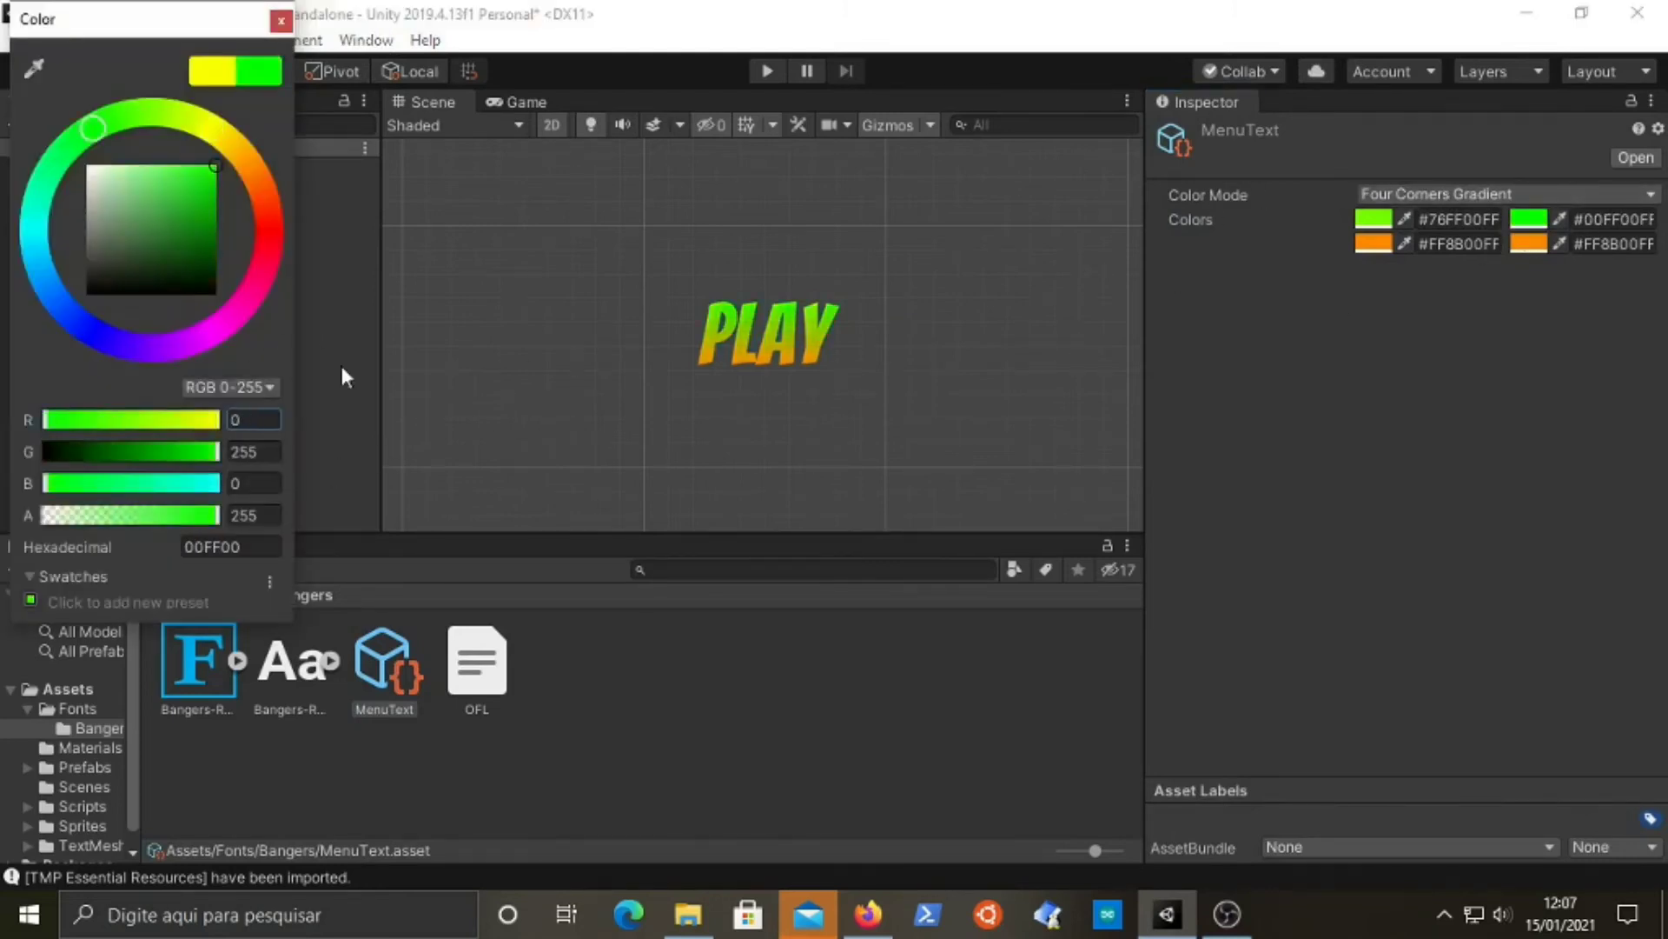
left_click(280, 20)
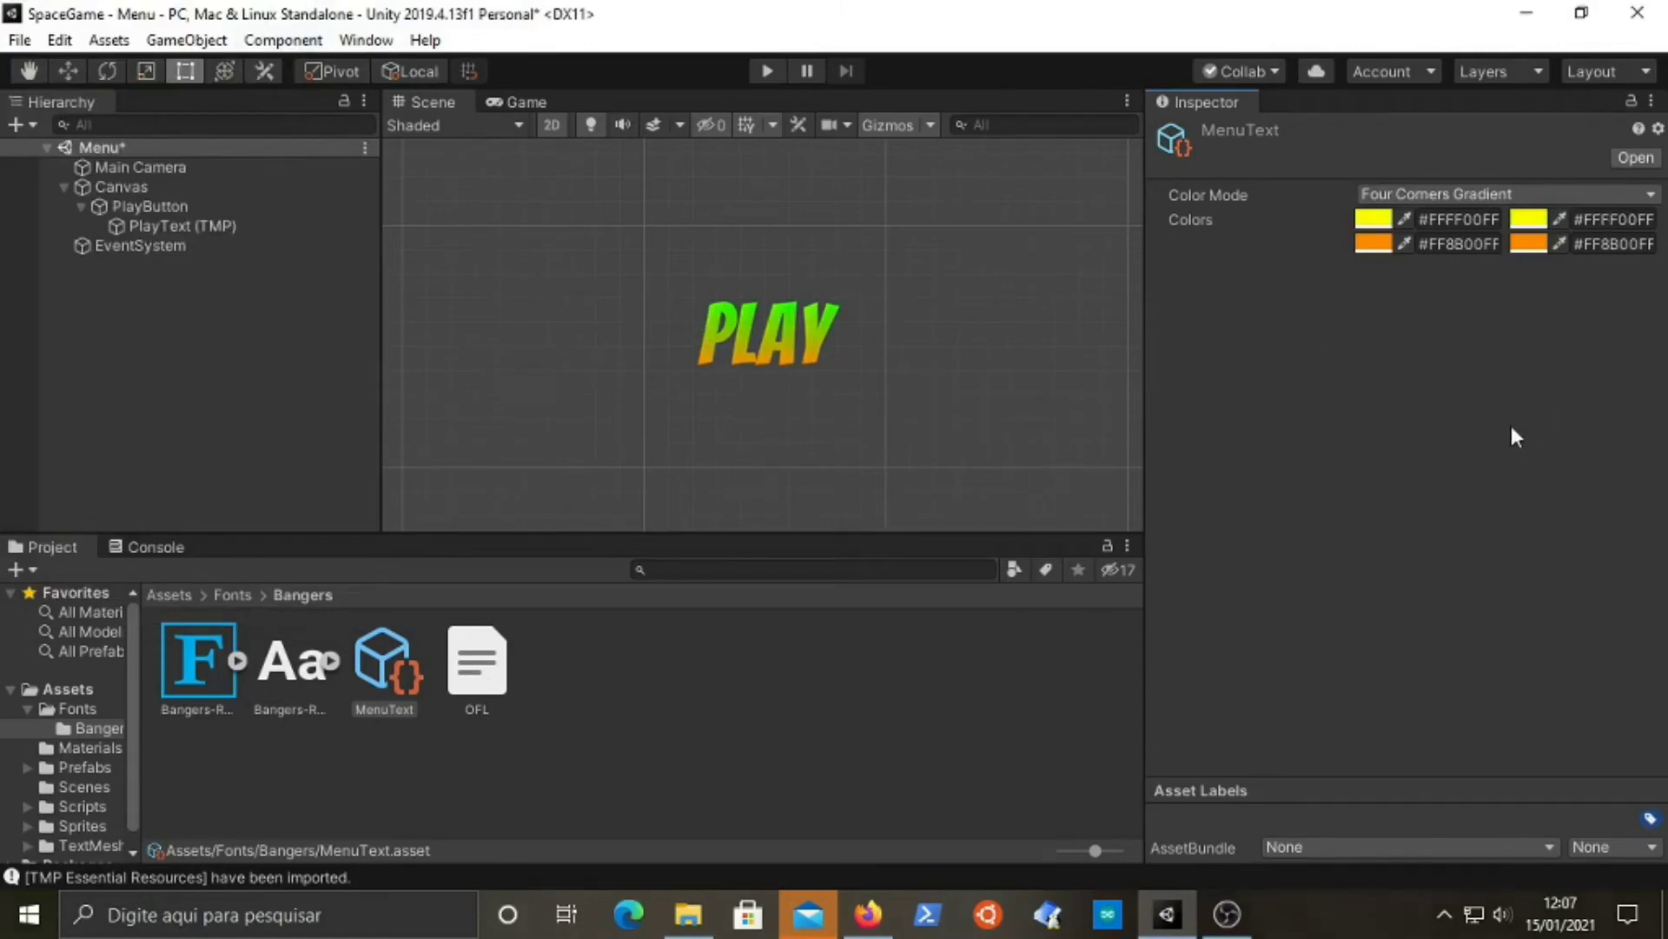
- Reselect the MenuText asset and PlayText (TMP) to refresh the label's gradient display, and clear the selection
left_click(878, 723)
left_click(387, 664)
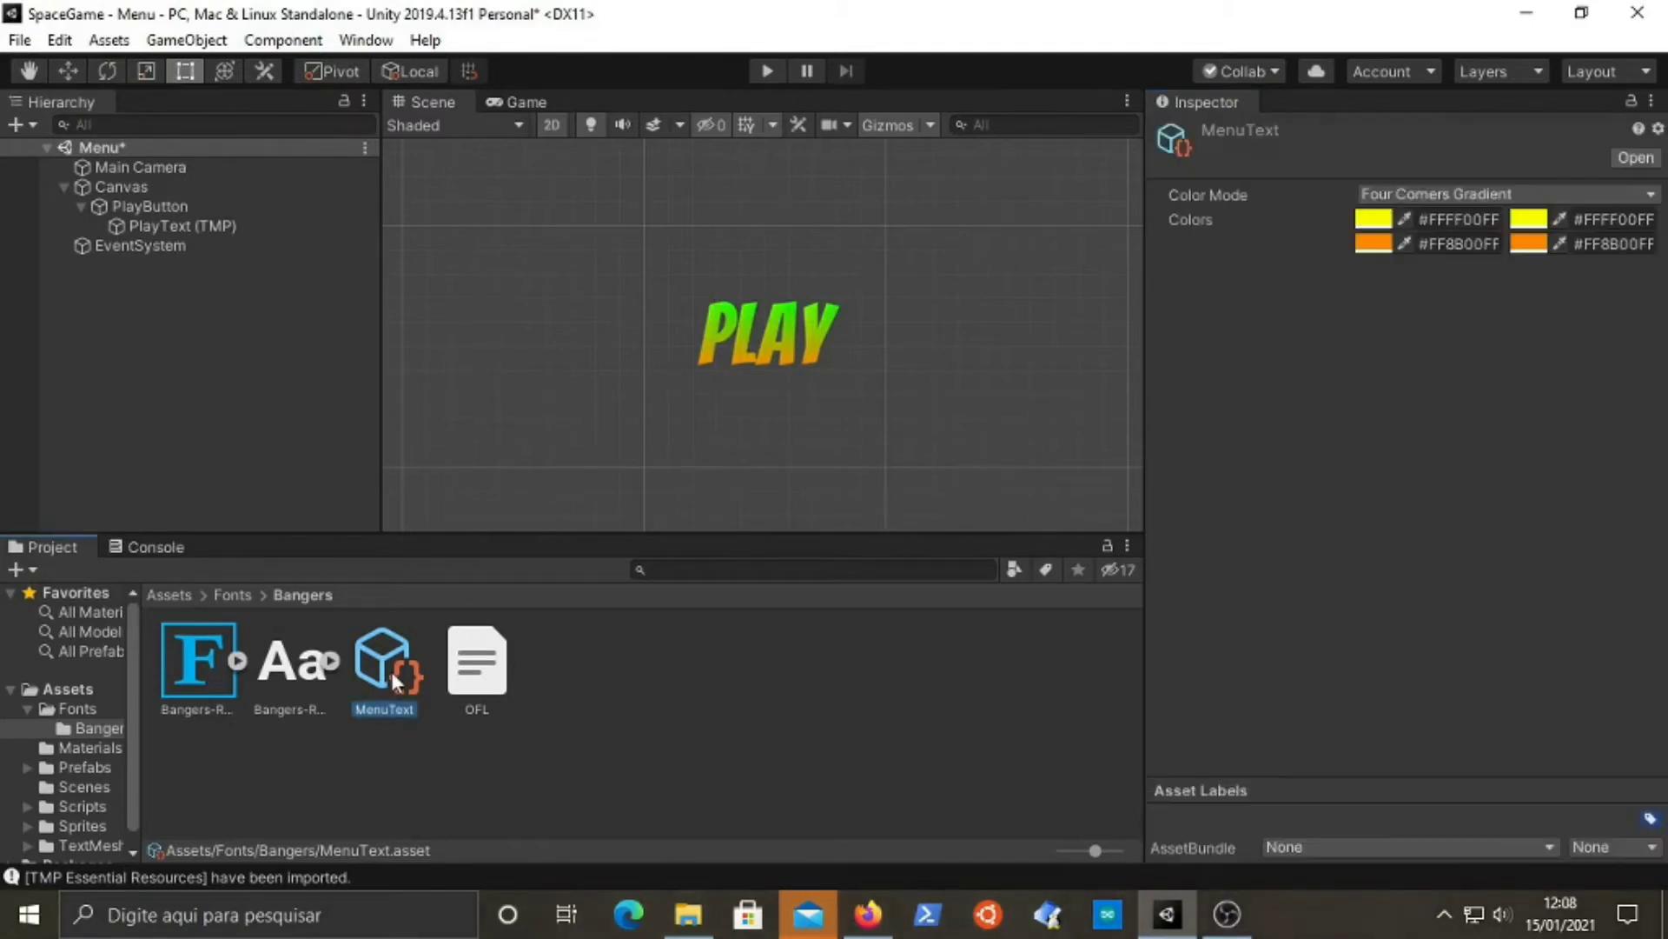
left_click(191, 226)
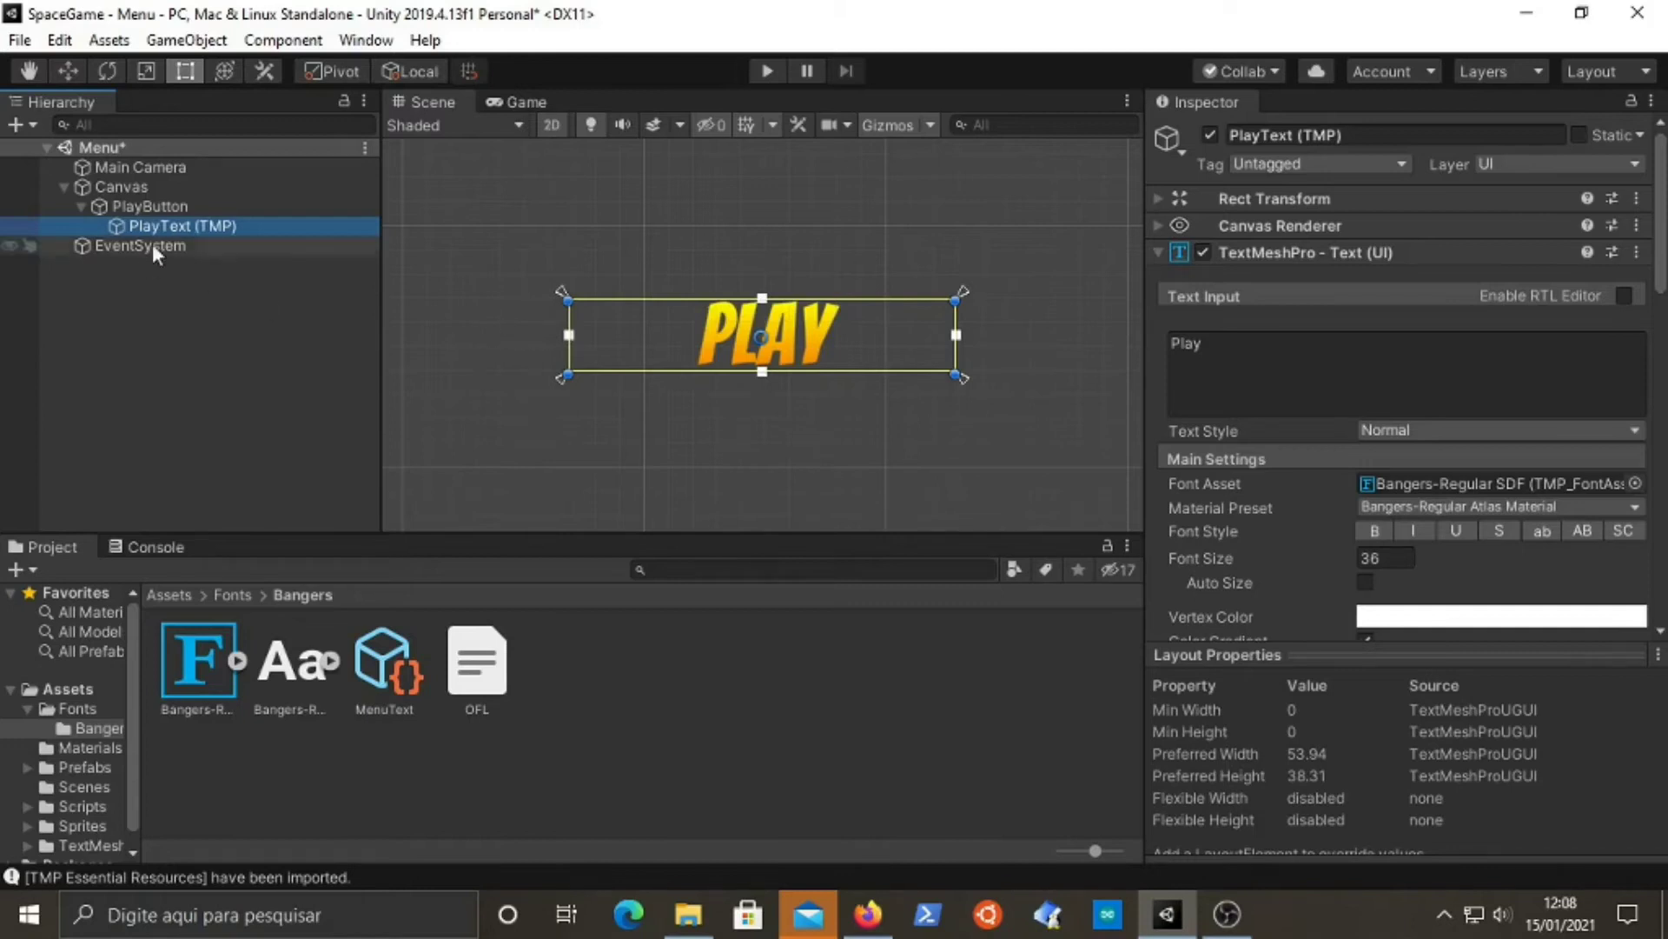
left_click(205, 224)
left_click(248, 330)
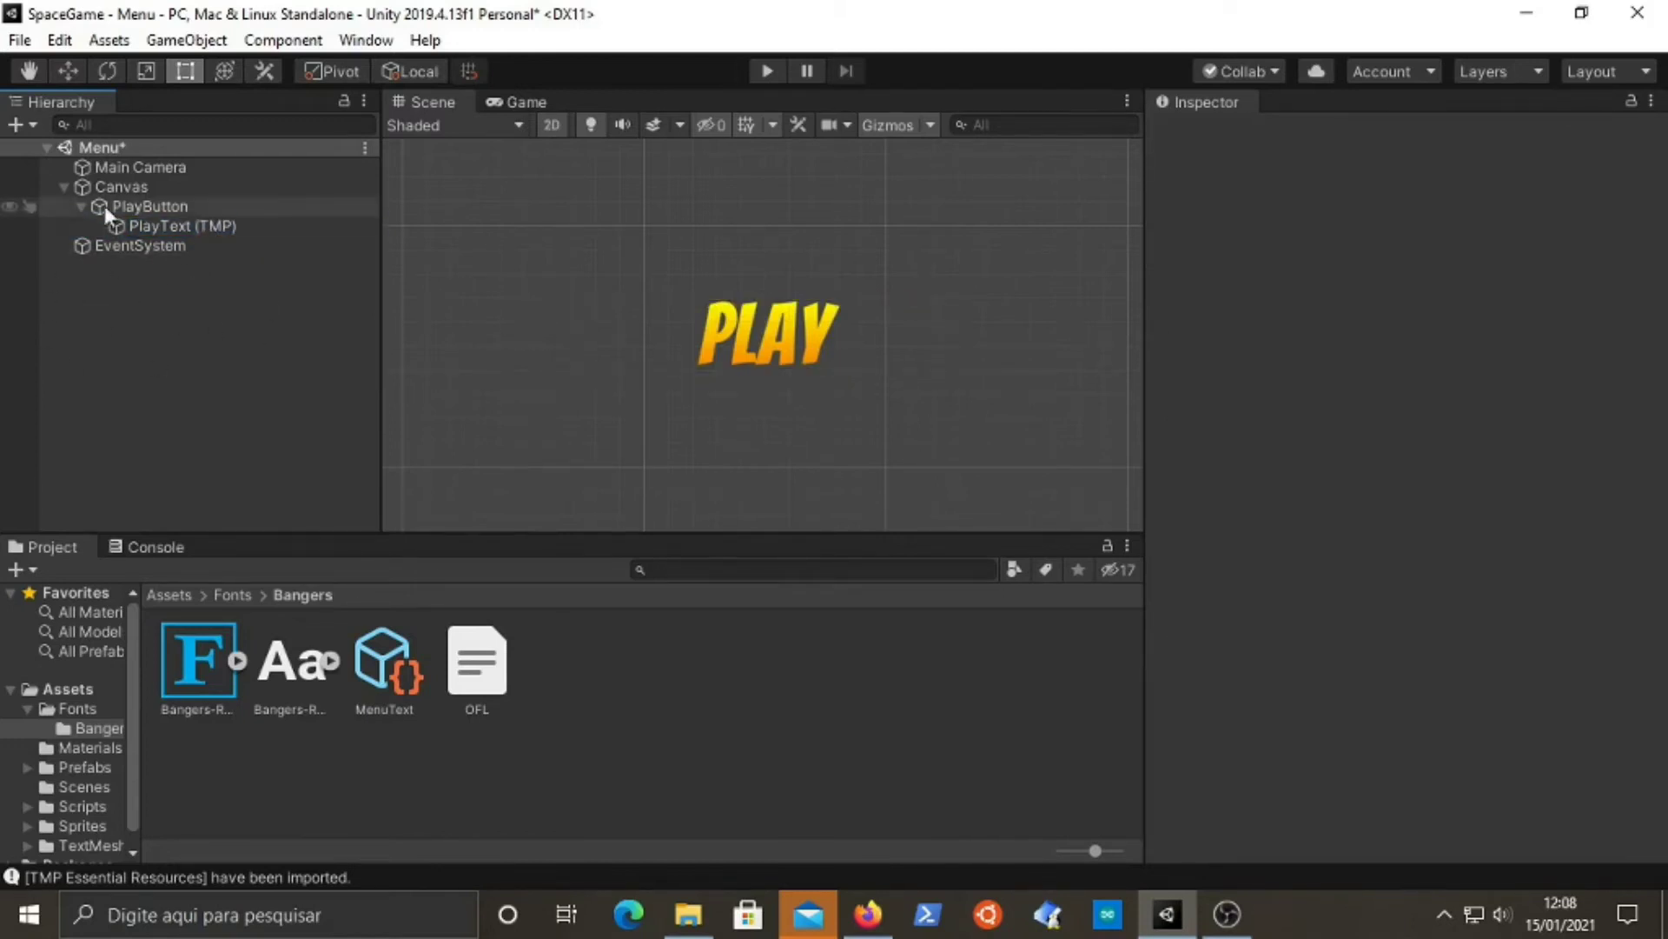
- Add a UI Panel as a child of the Canvas
left_click(142, 189)
right_click(141, 188)
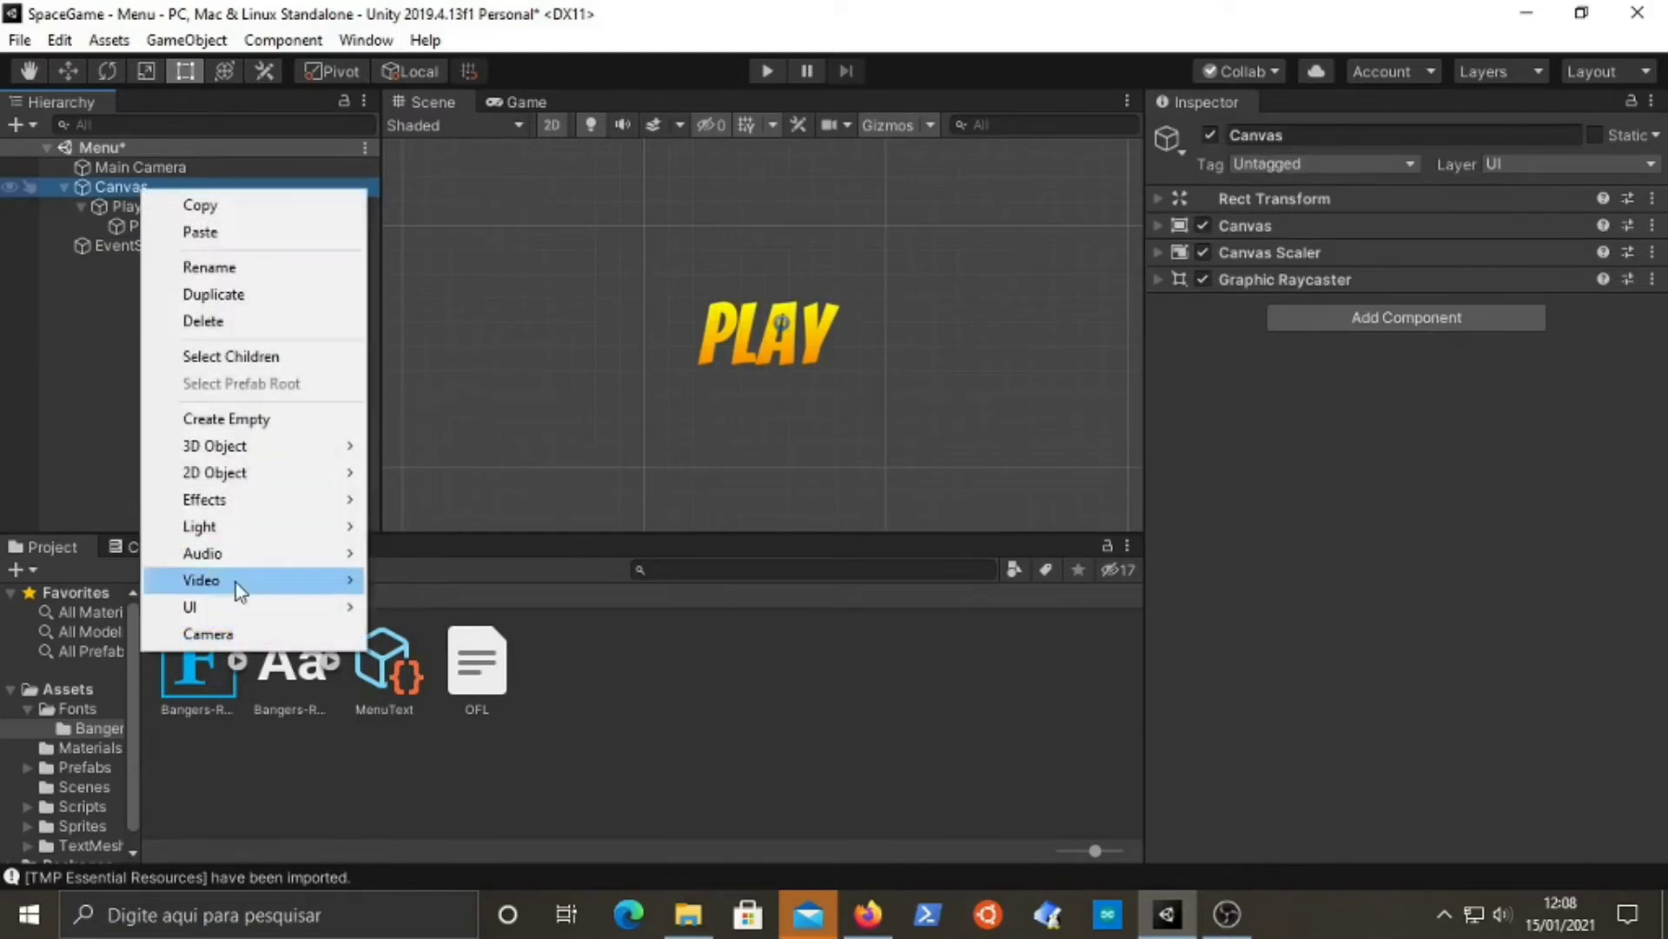
mouse_move(245, 607)
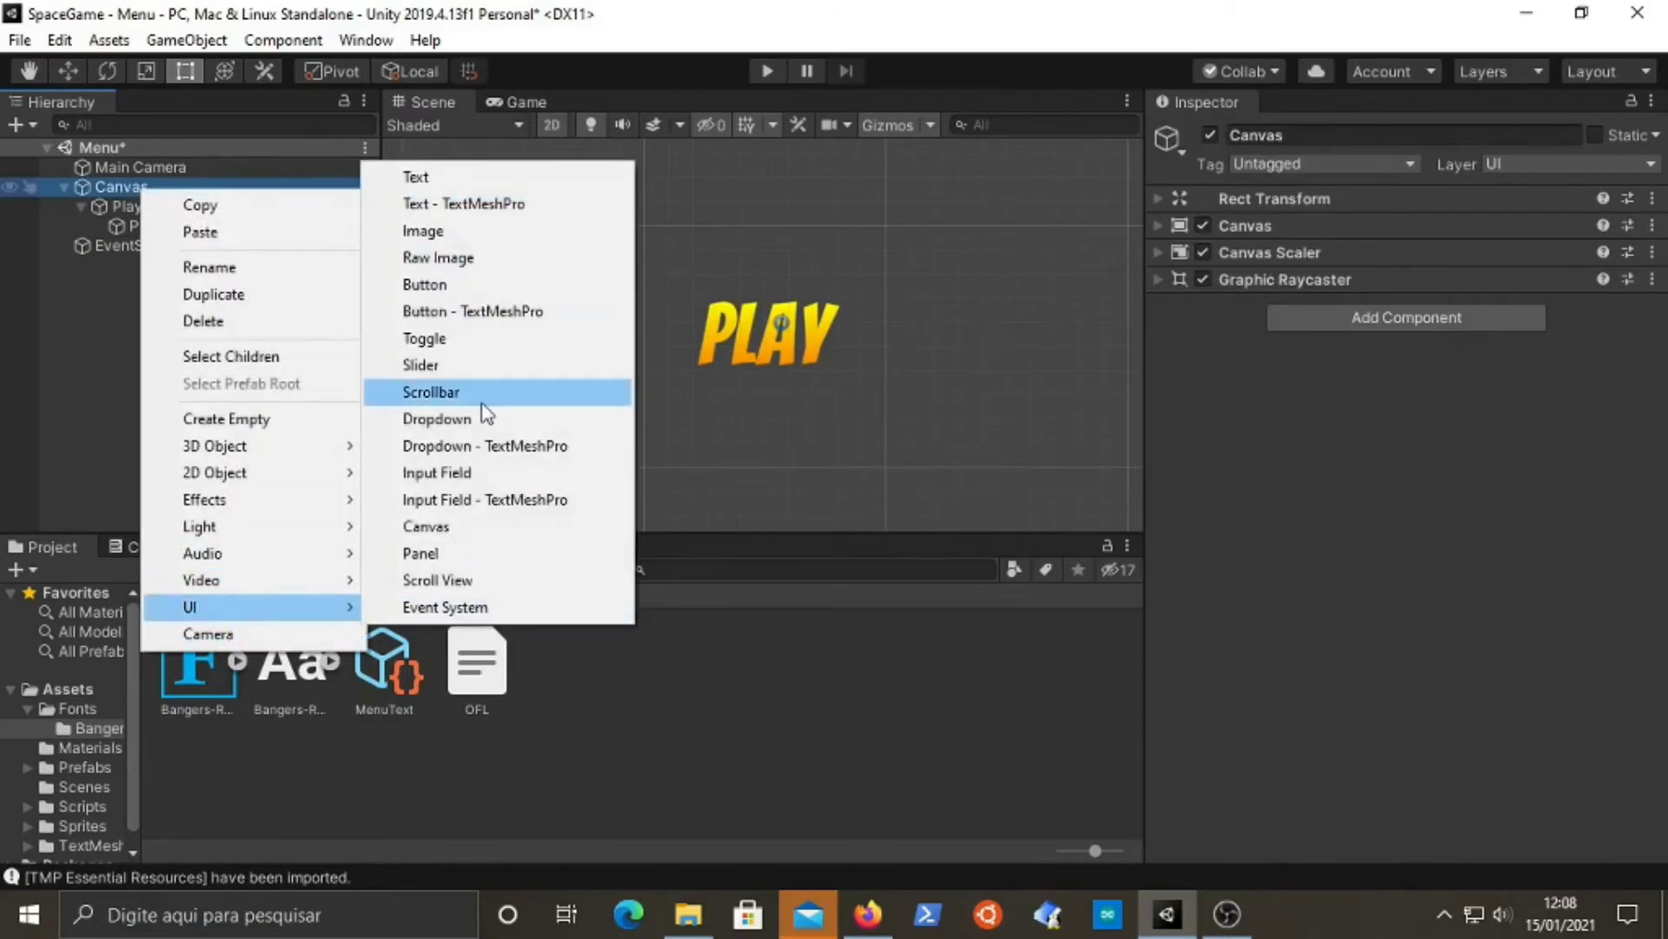
left_click(458, 554)
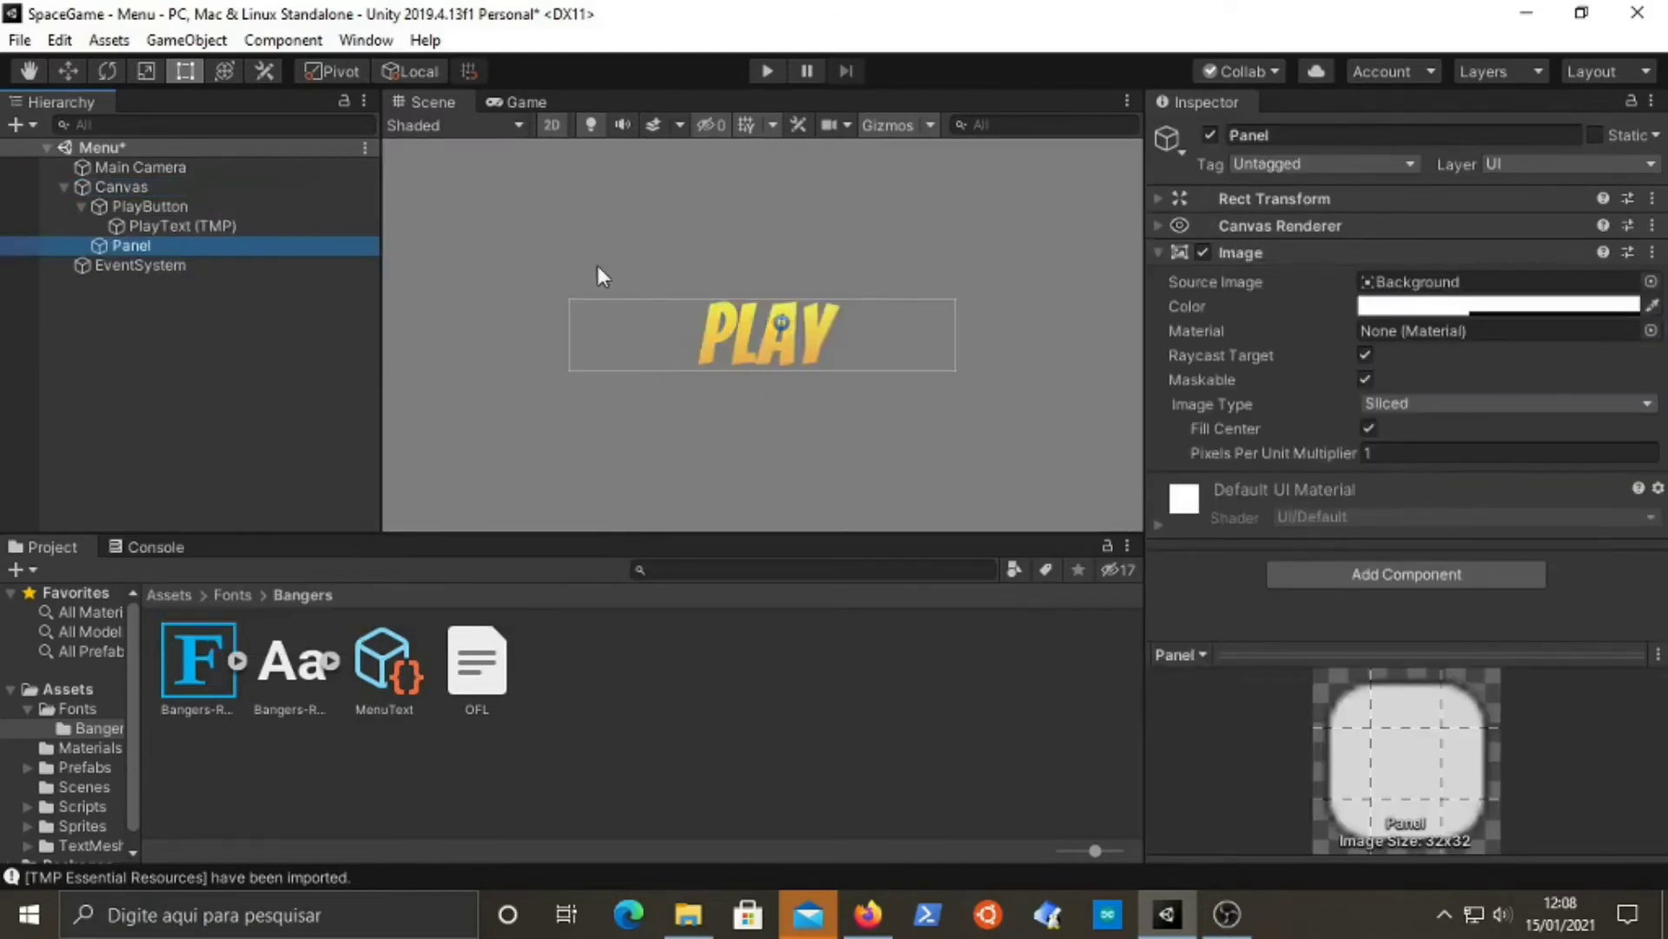
scroll(810, 379, "down", 5)
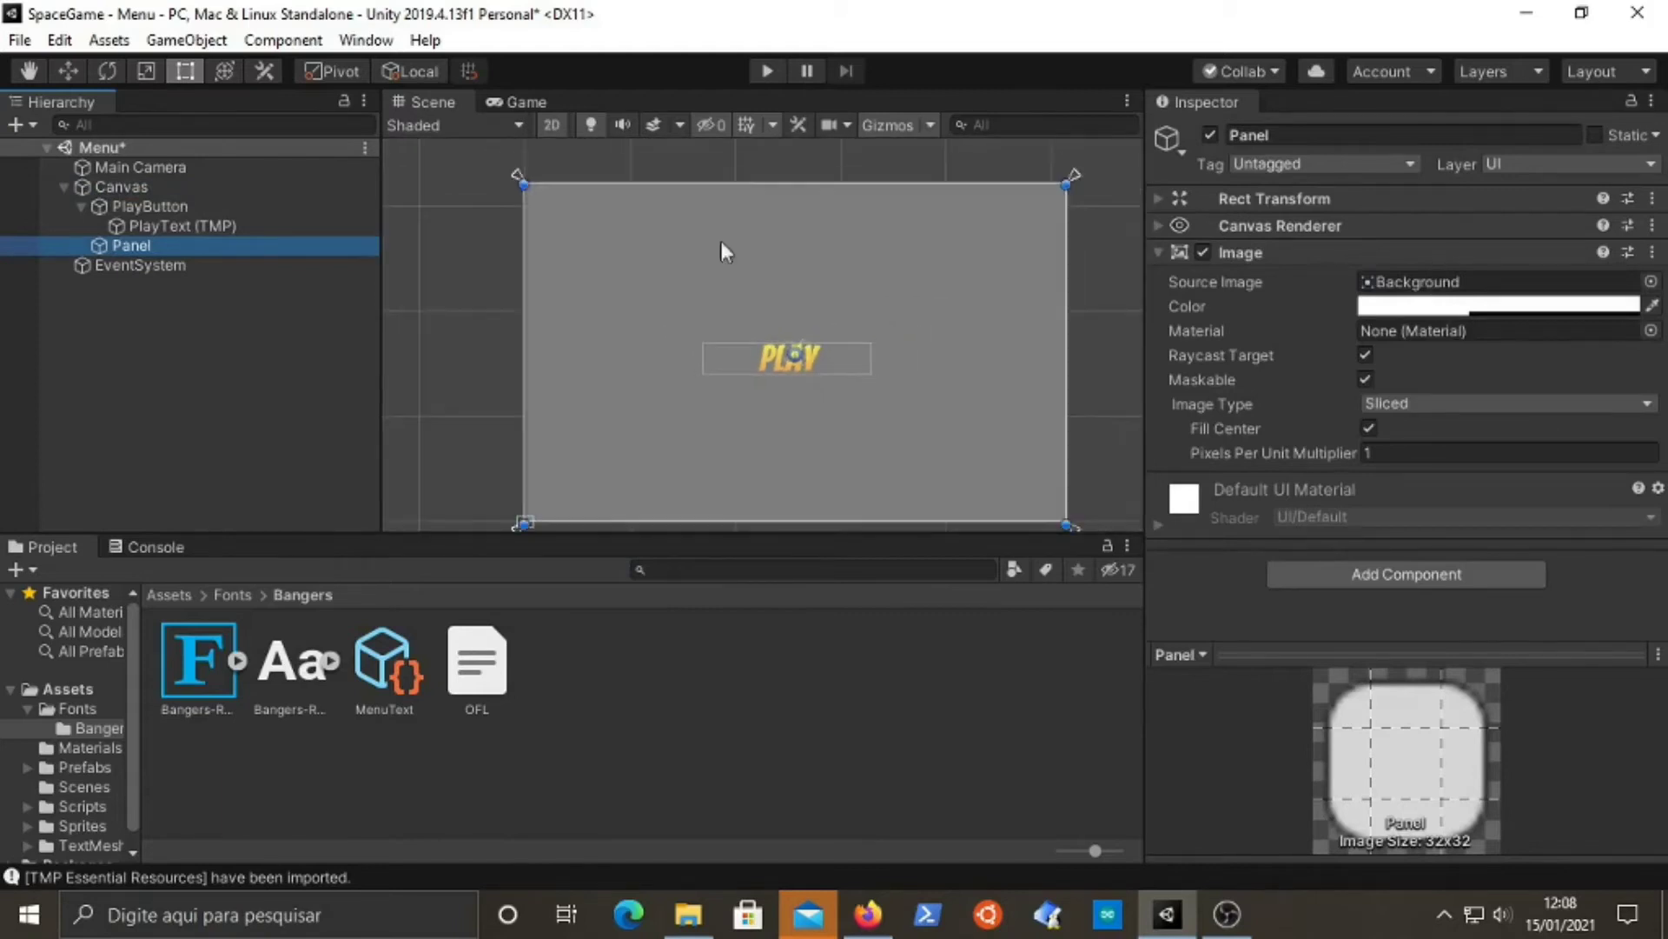
- Make the Panel's image colour fully opaque and move the Panel above PlayButton in the Canvas hierarchy
scroll(805, 372, "up", 1)
left_click(1506, 311)
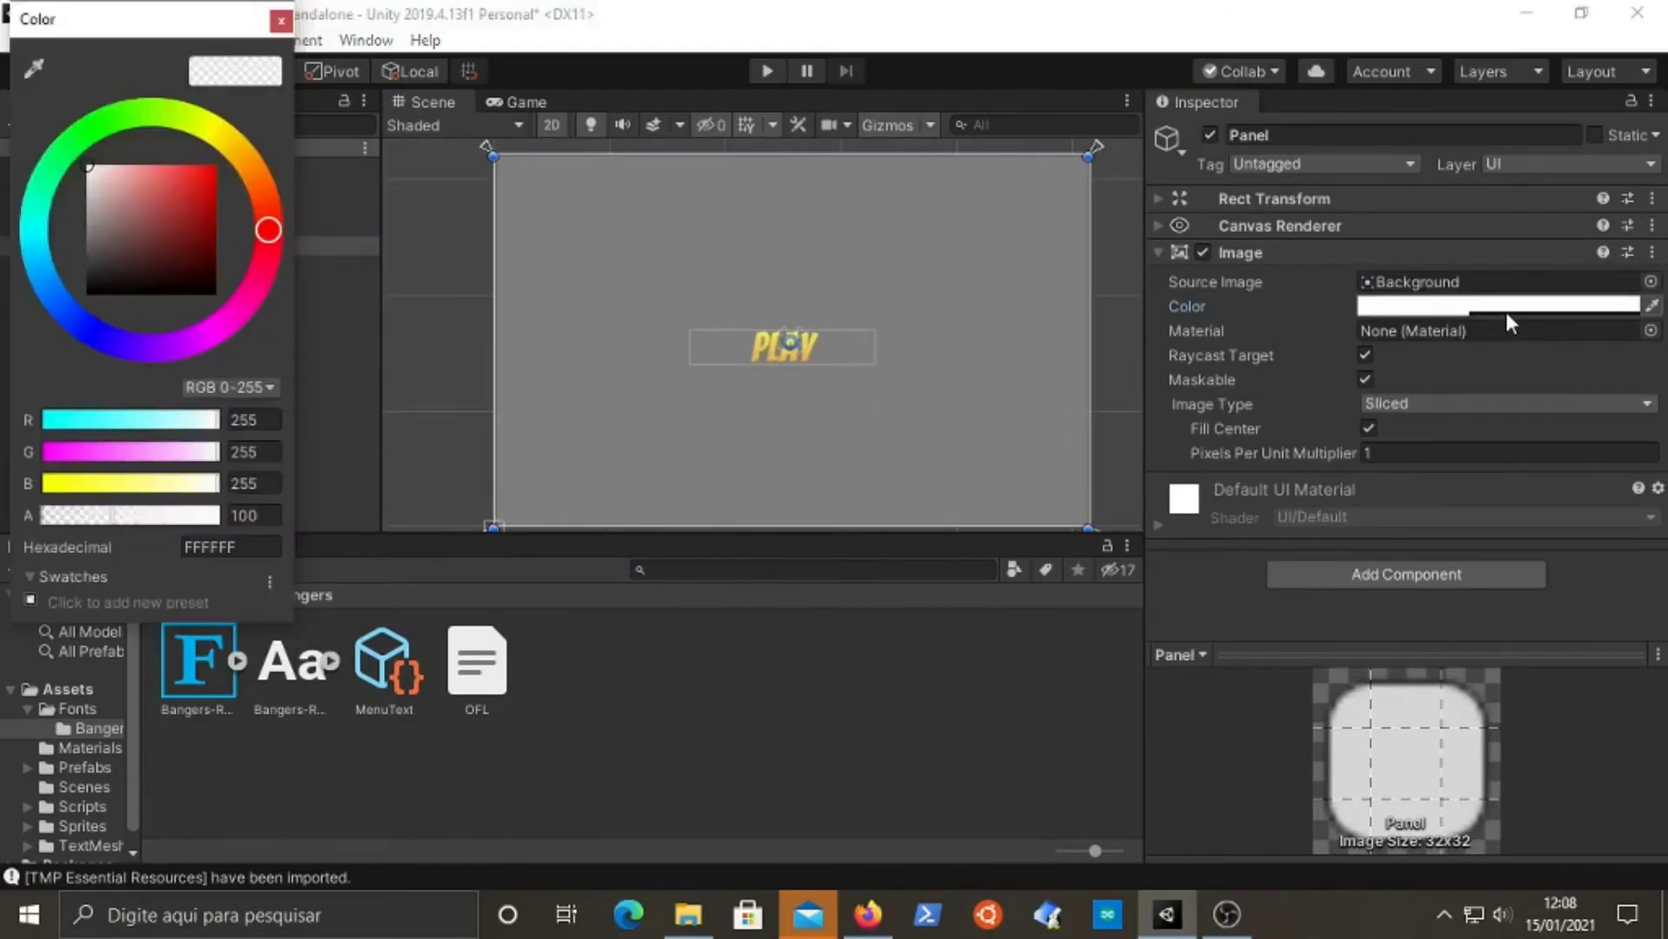
left_click_drag(167, 519, 249, 513)
left_click(281, 21)
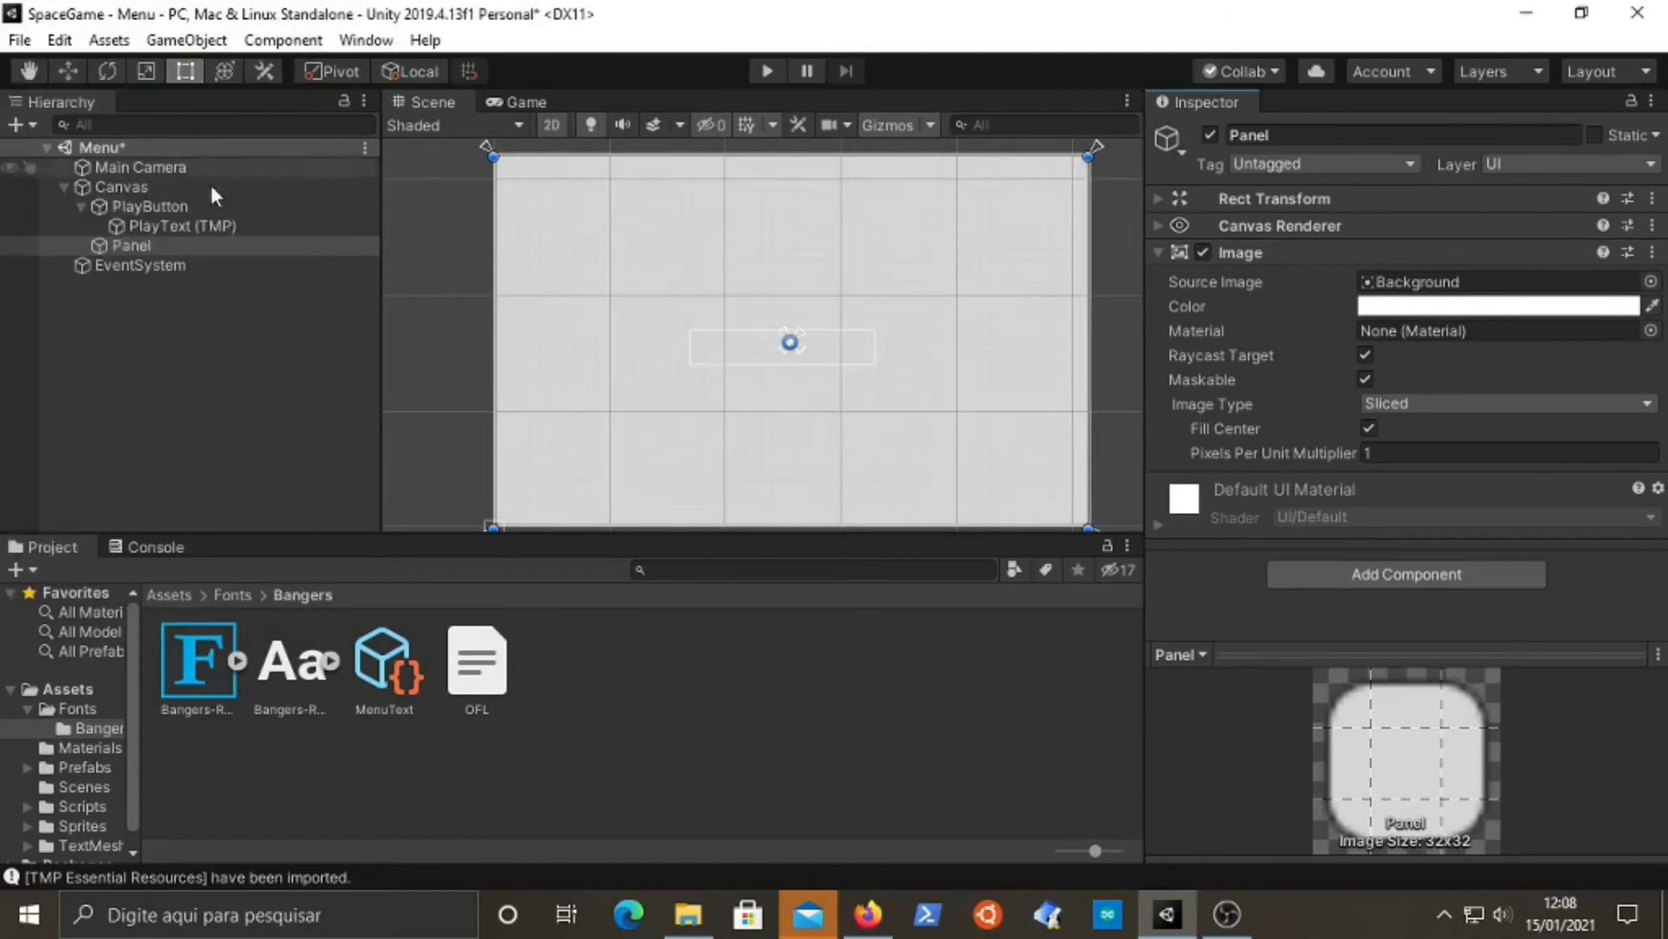
left_click(132, 241)
left_click_drag(142, 238, 144, 198)
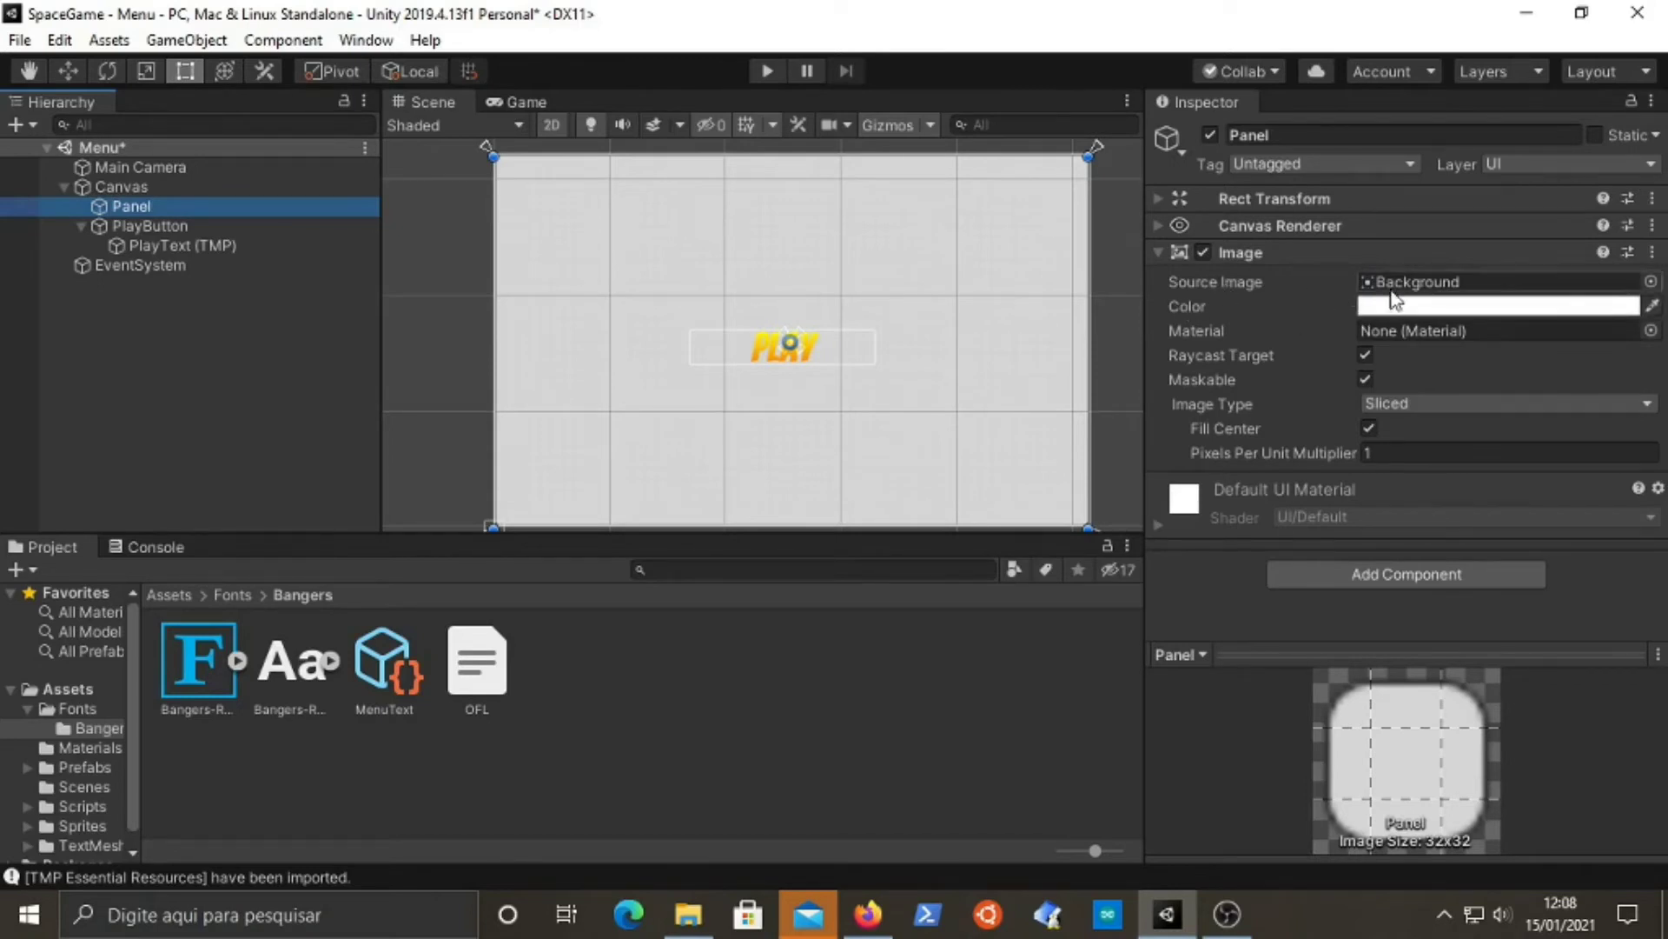
- Set the Panel's source image to the PixelBackgroundSeamlessVertically sprite
left_click(1495, 283)
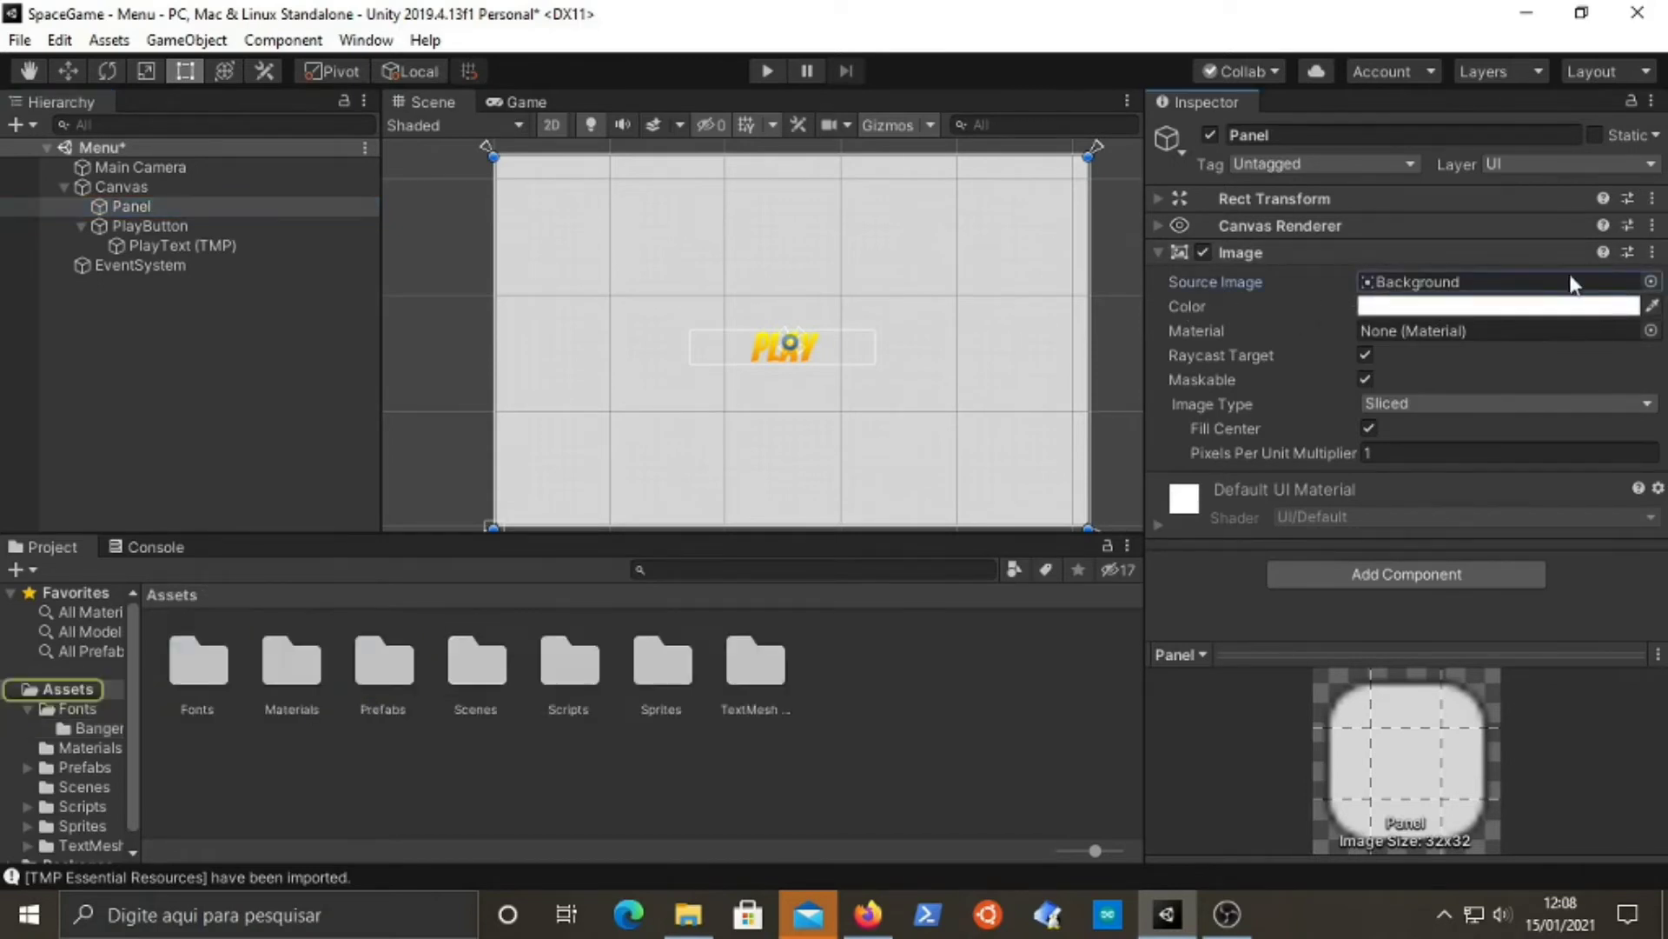
left_click(1650, 283)
left_click(1400, 482)
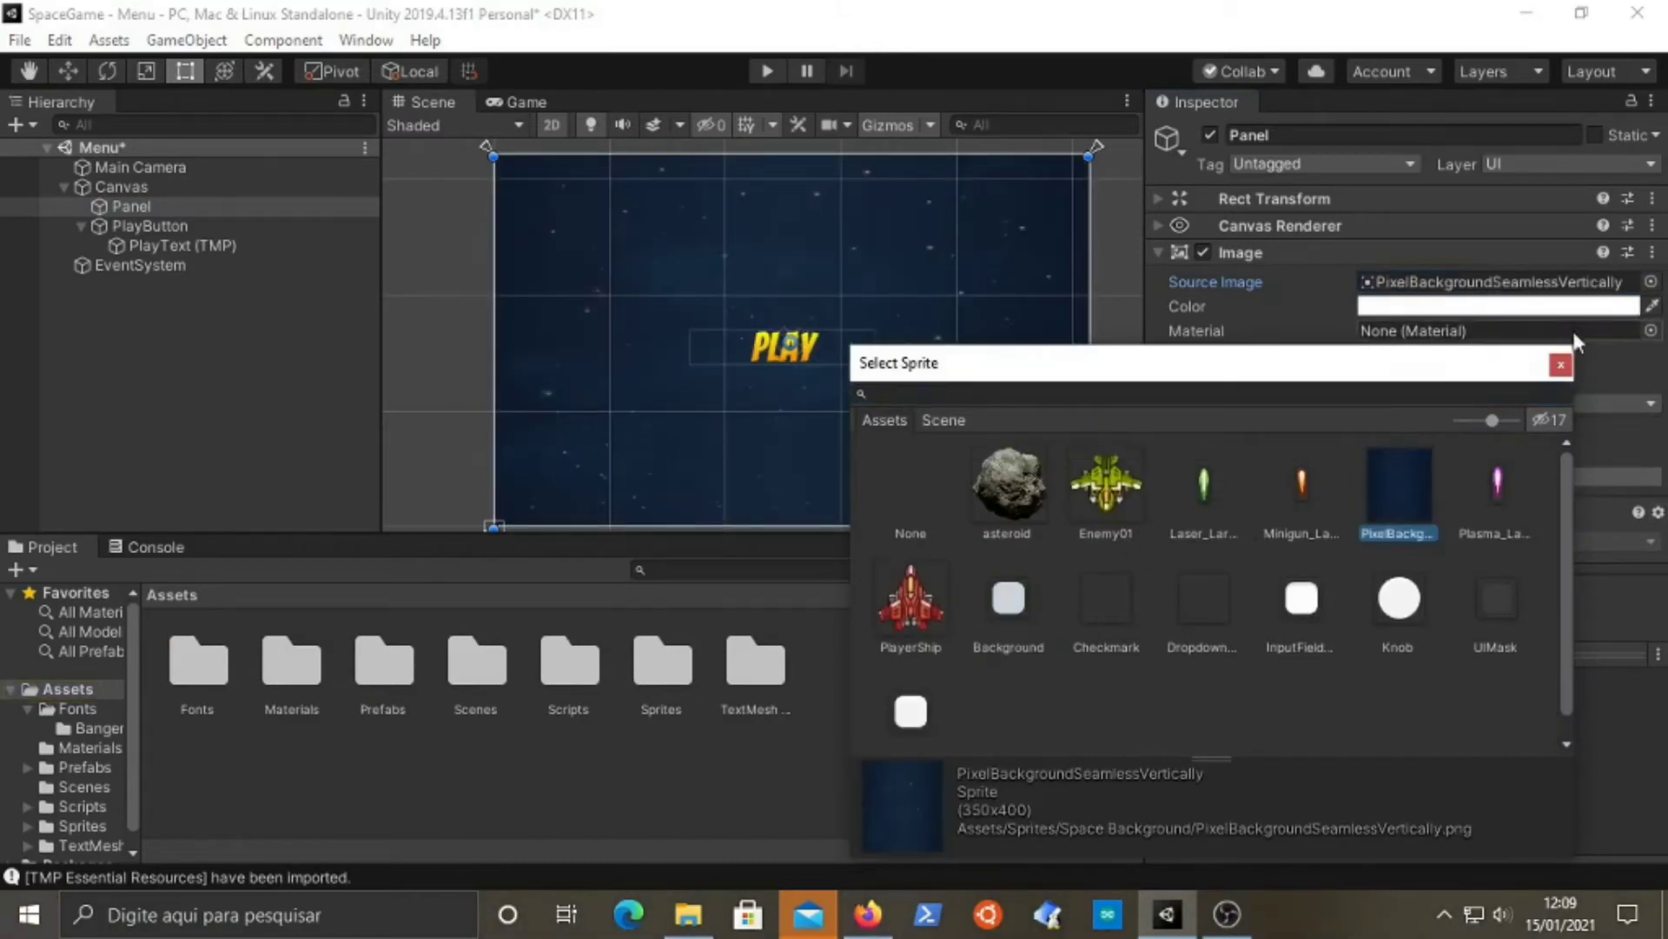
left_click(1562, 365)
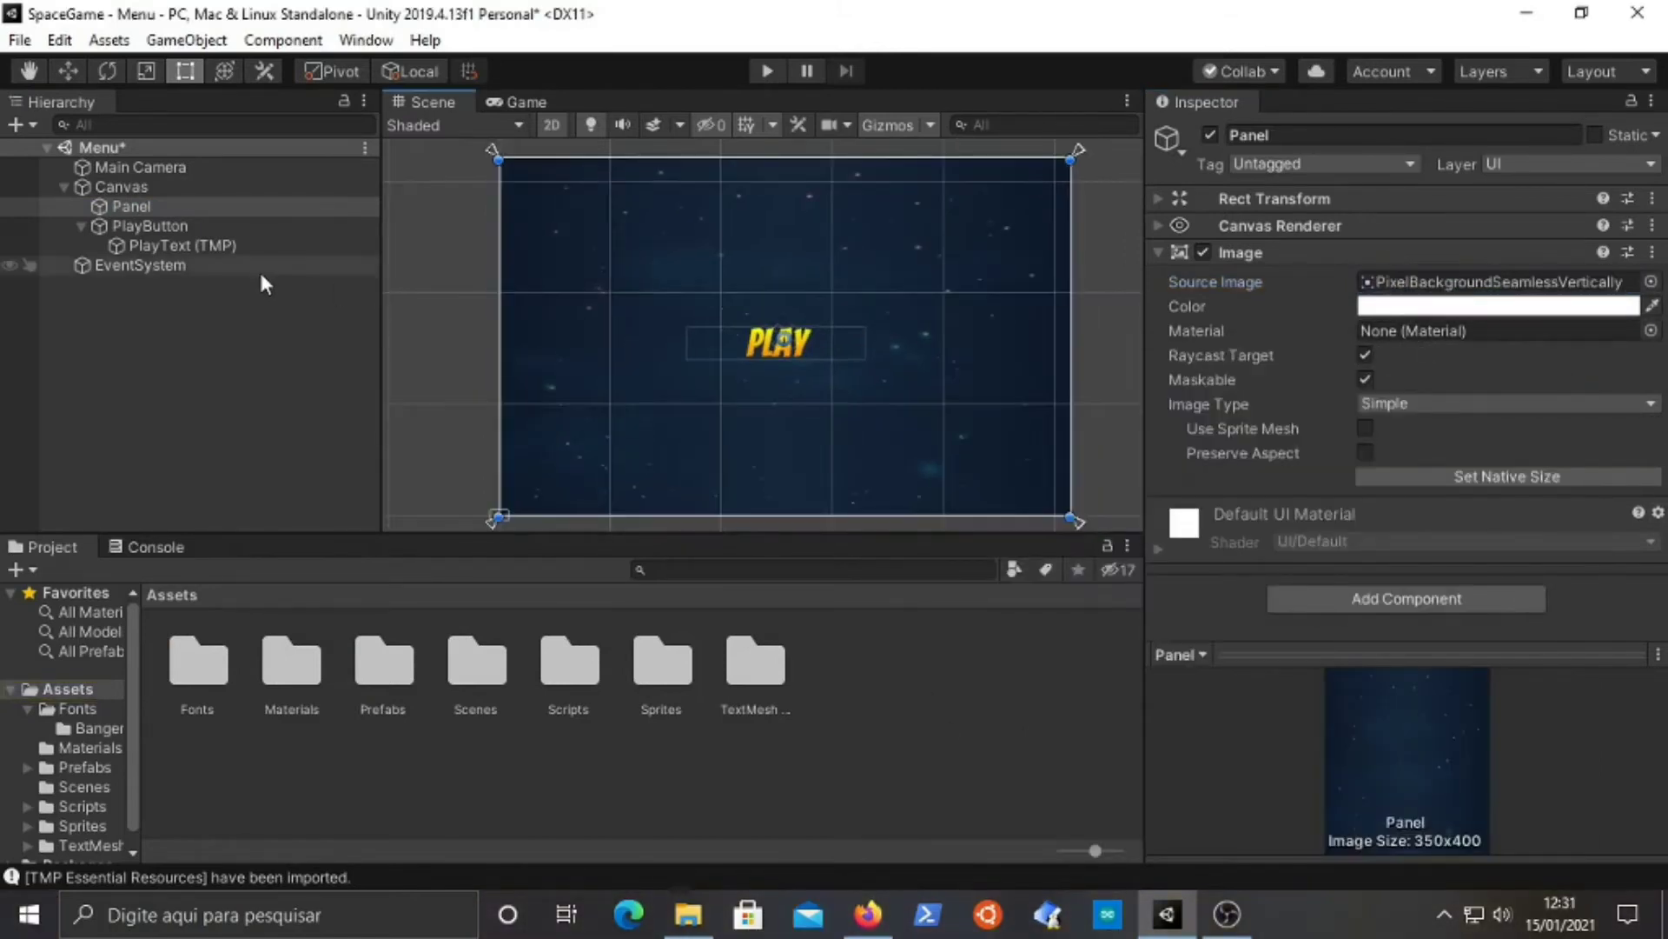
- Expand the Underlay settings of PlayText (TMP)'s material and set Offset X to 1 and Offset Y to -1
left_click(226, 243)
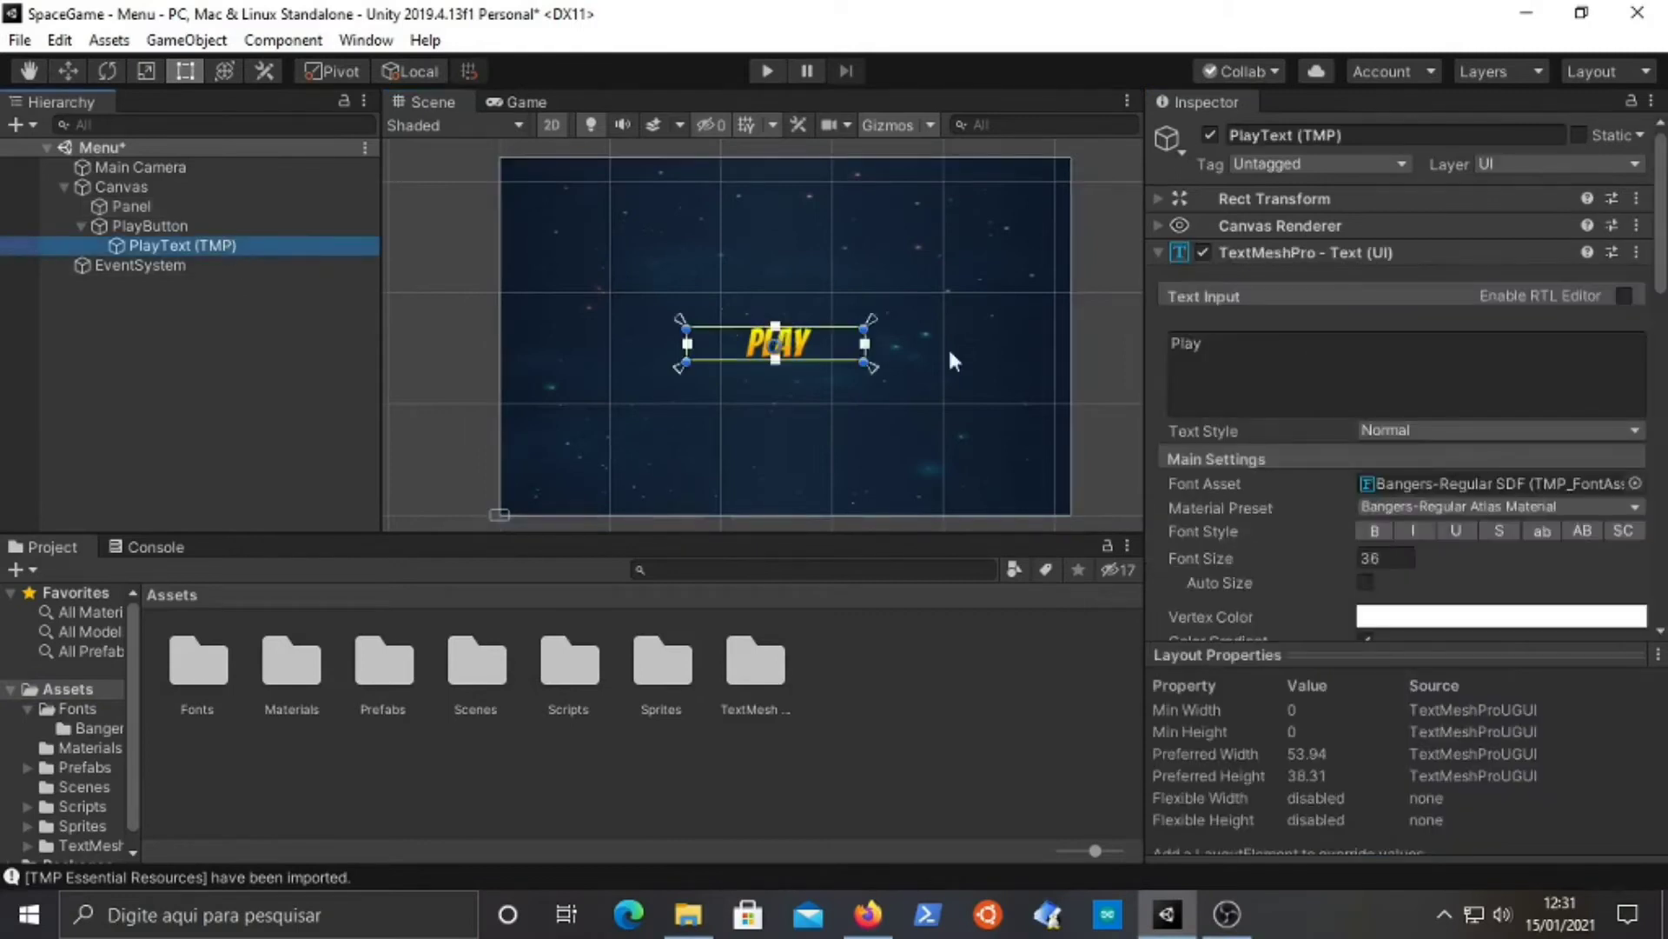
left_click(839, 346)
key("f")
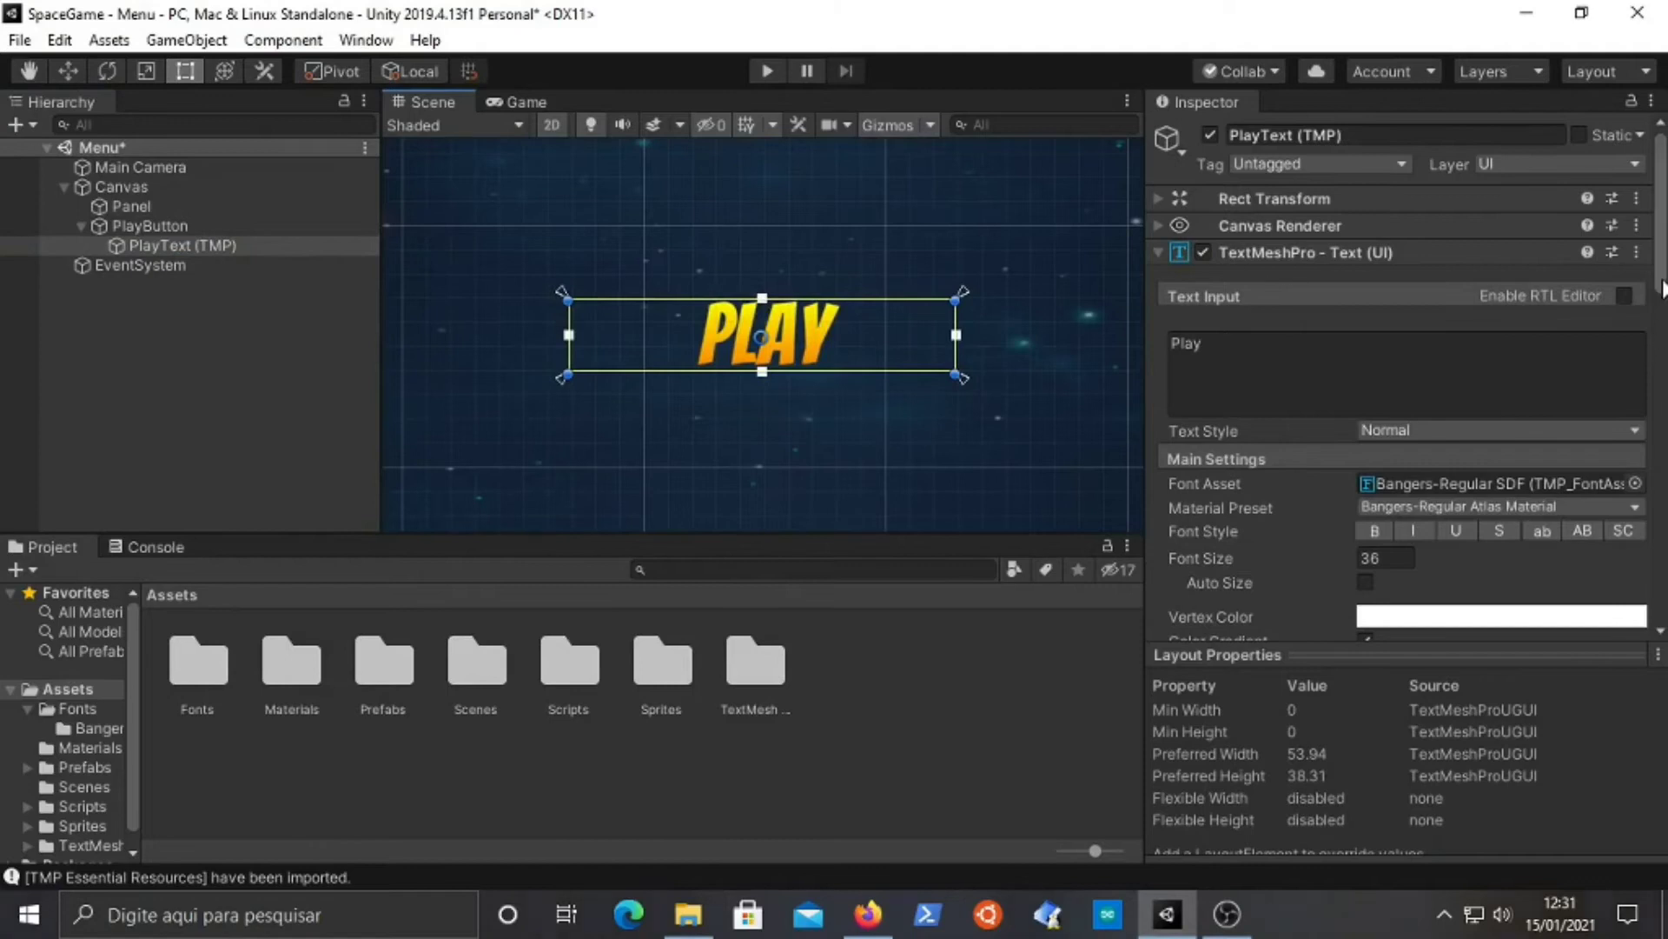
scroll(1642, 402, "down", 7)
scroll(1642, 401, "down", 10)
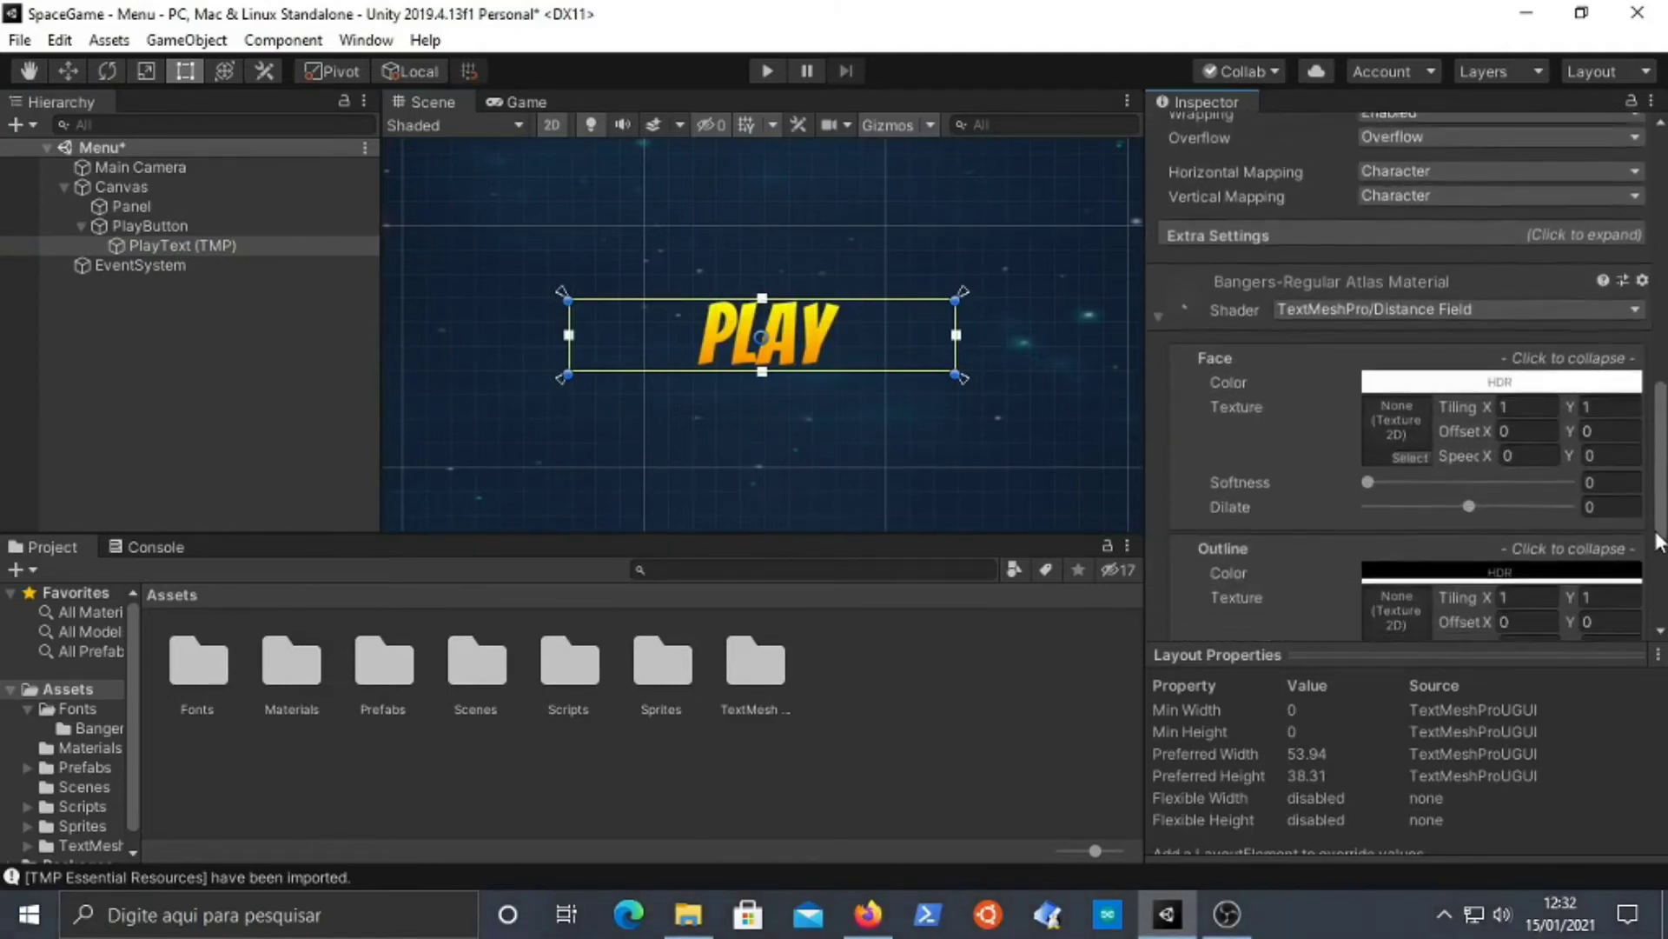
scroll(1654, 591, "down", 1)
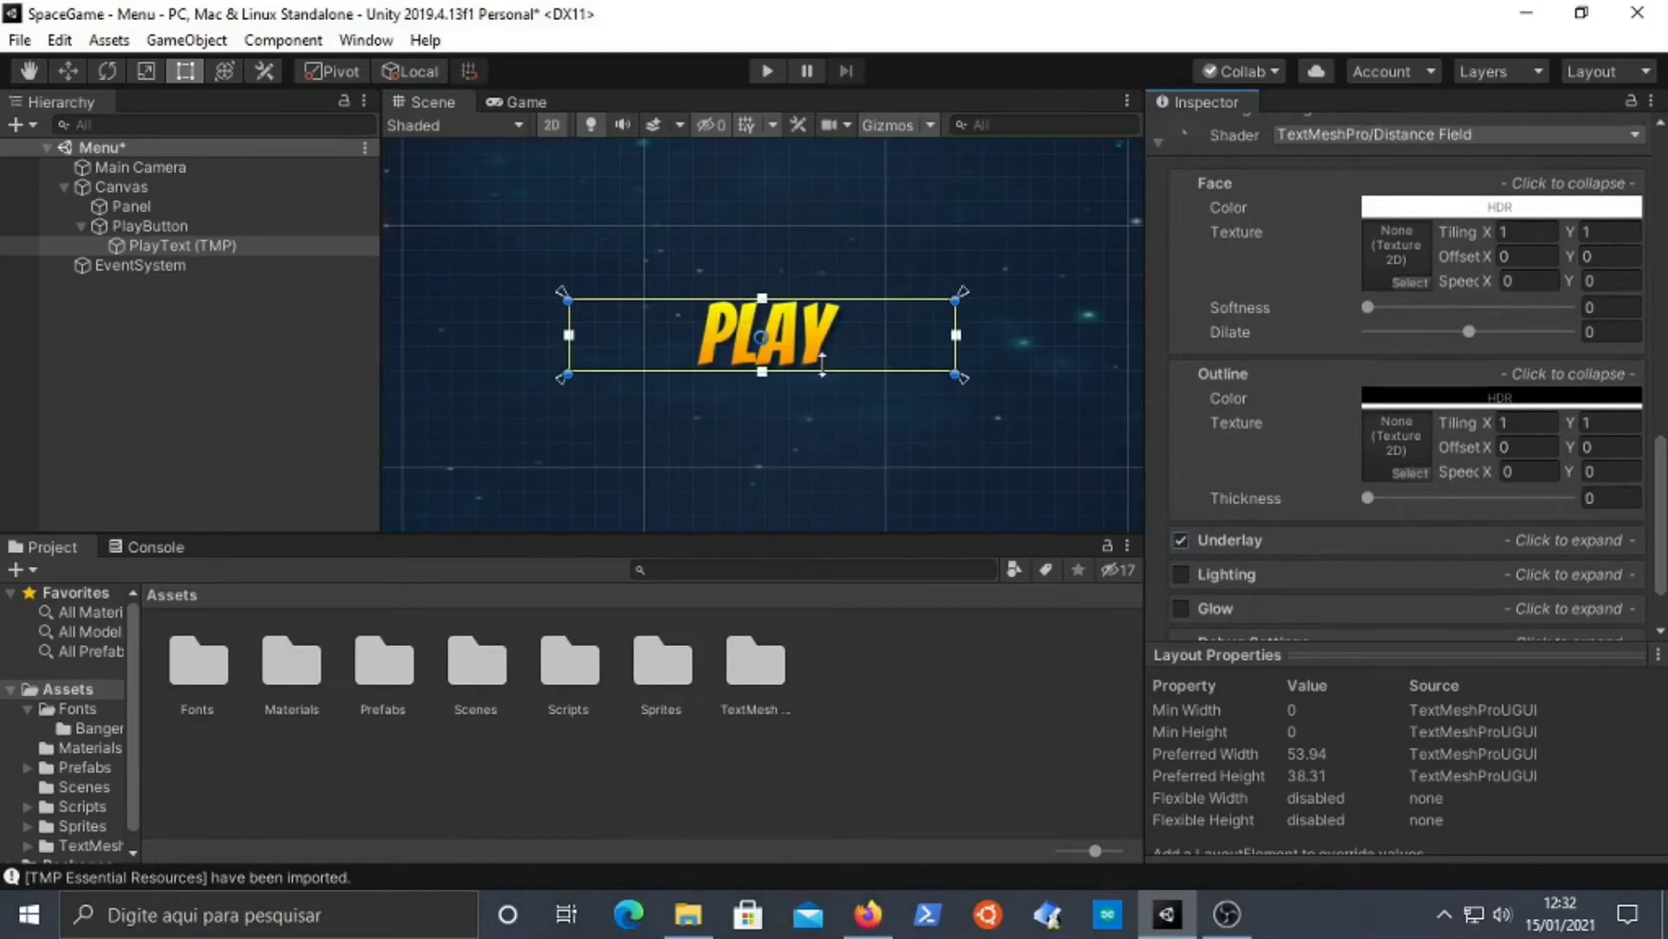
left_click(1556, 543)
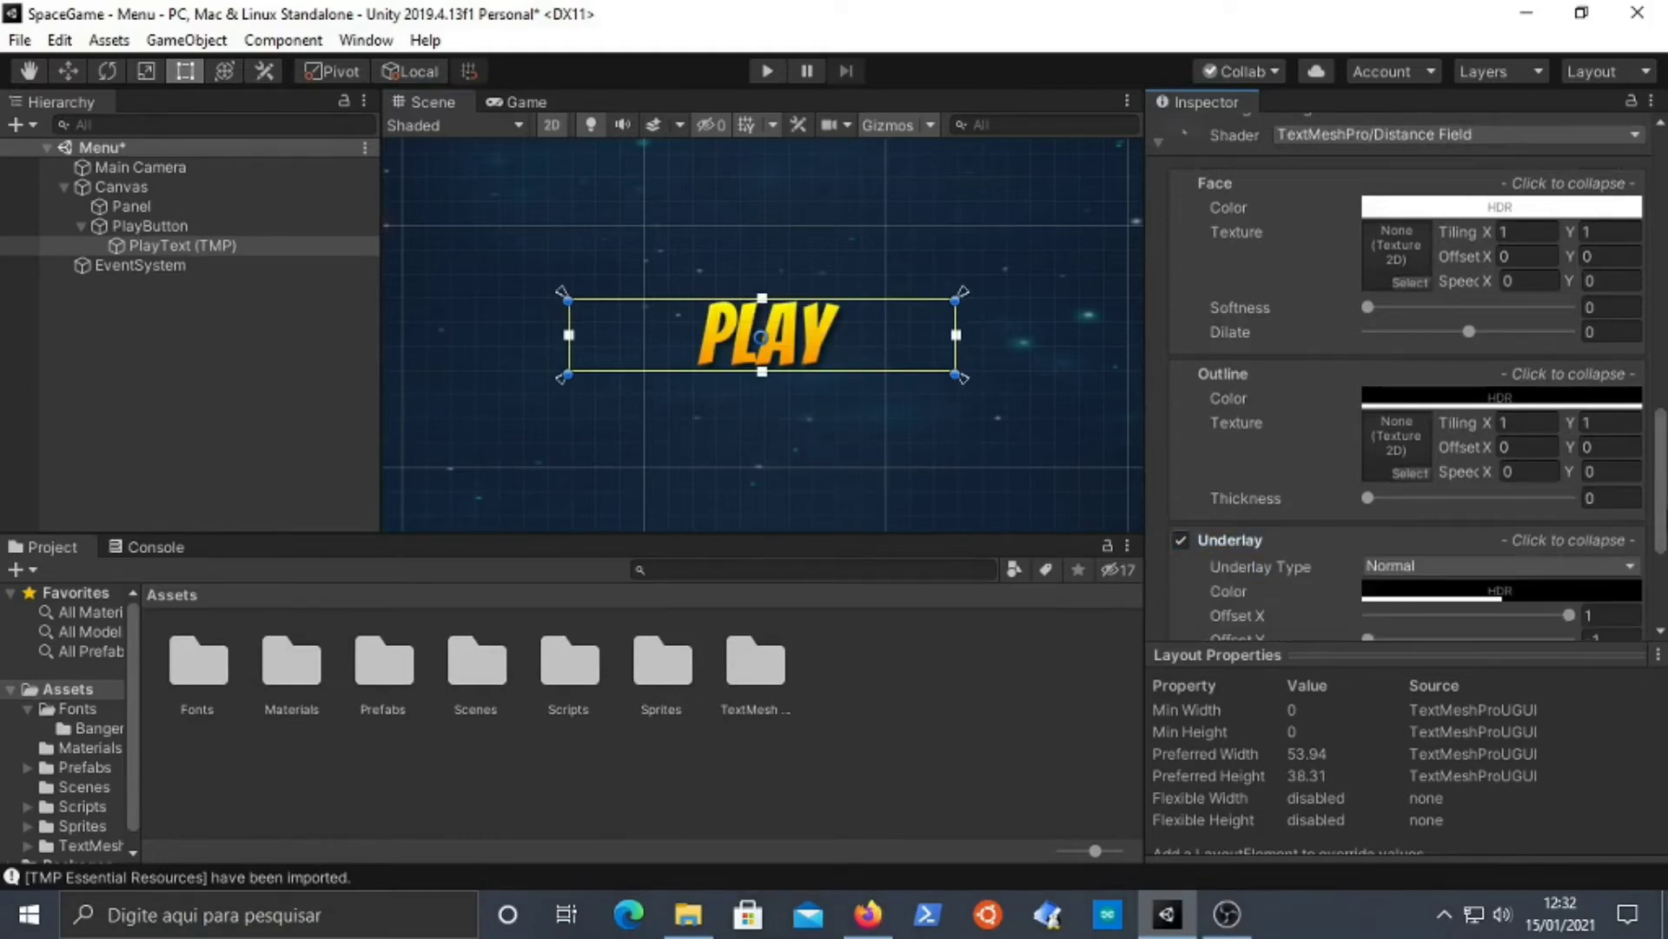
left_click_drag(1663, 487, 1662, 513)
scroll(1663, 513, "up", 1)
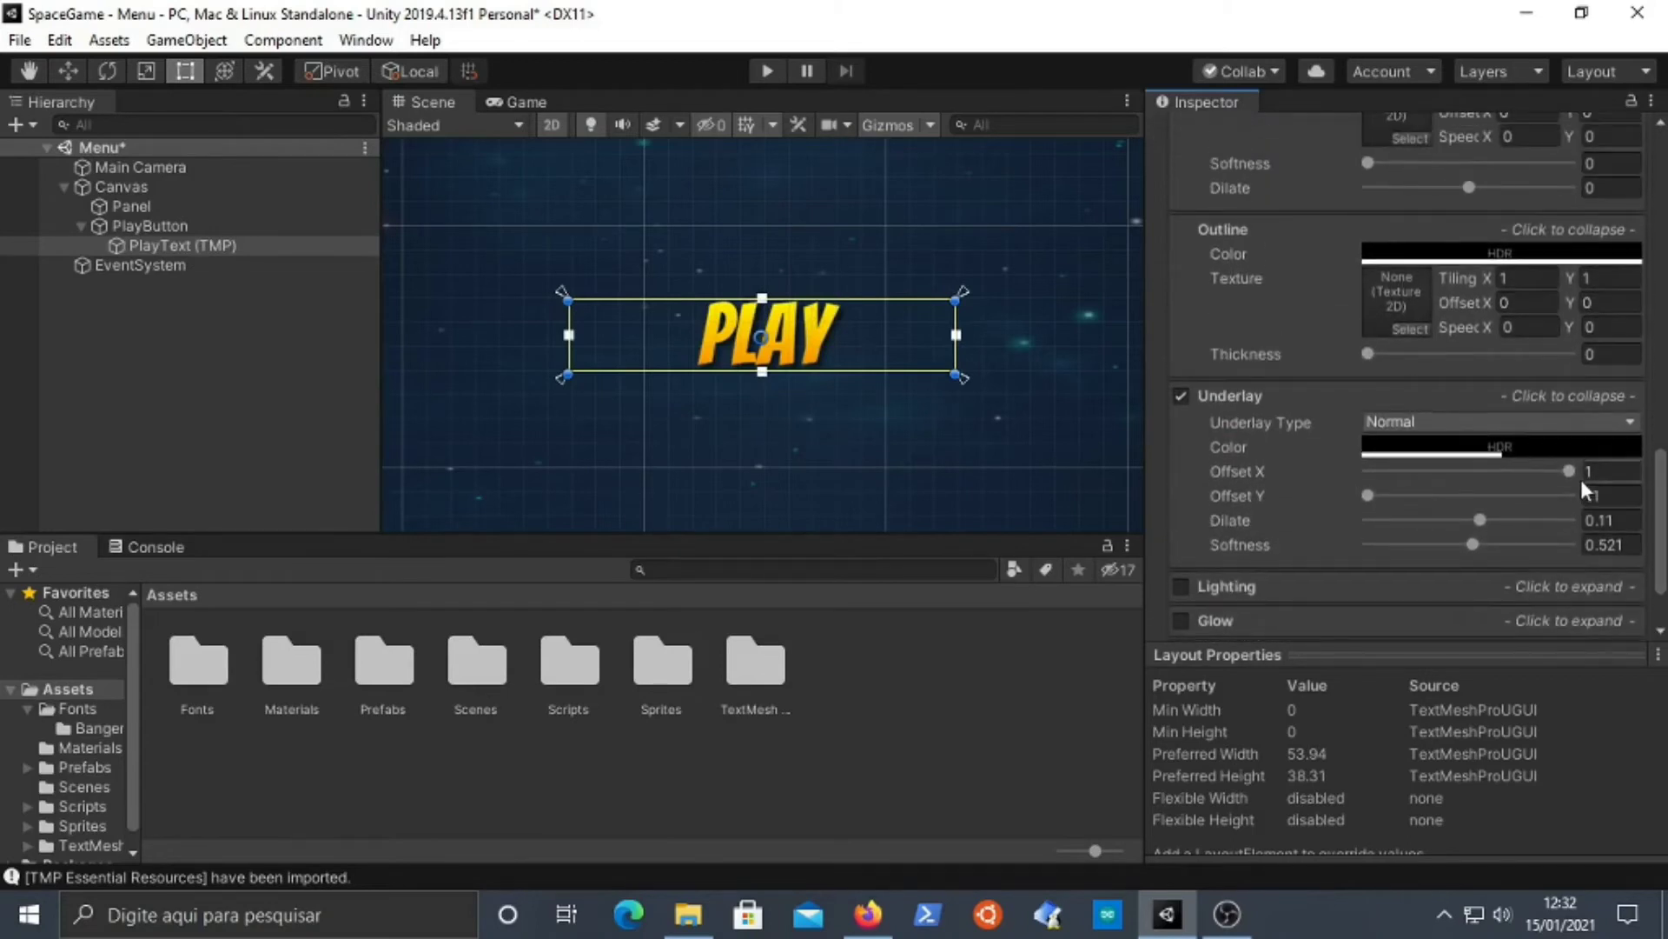
mouse_move(1556, 473)
left_mouse_down()
mouse_move(1277, 479)
mouse_move(1484, 471)
mouse_move(1385, 468)
mouse_move(1544, 475)
mouse_move(1241, 497)
mouse_move(1597, 492)
mouse_move(1336, 495)
mouse_move(1561, 476)
mouse_move(1318, 457)
mouse_move(1569, 471)
left_mouse_up()
mouse_move(1370, 496)
left_mouse_down()
mouse_move(1576, 498)
mouse_move(1415, 513)
mouse_move(1385, 500)
left_mouse_up()
left_click_drag(1467, 539, 1351, 521)
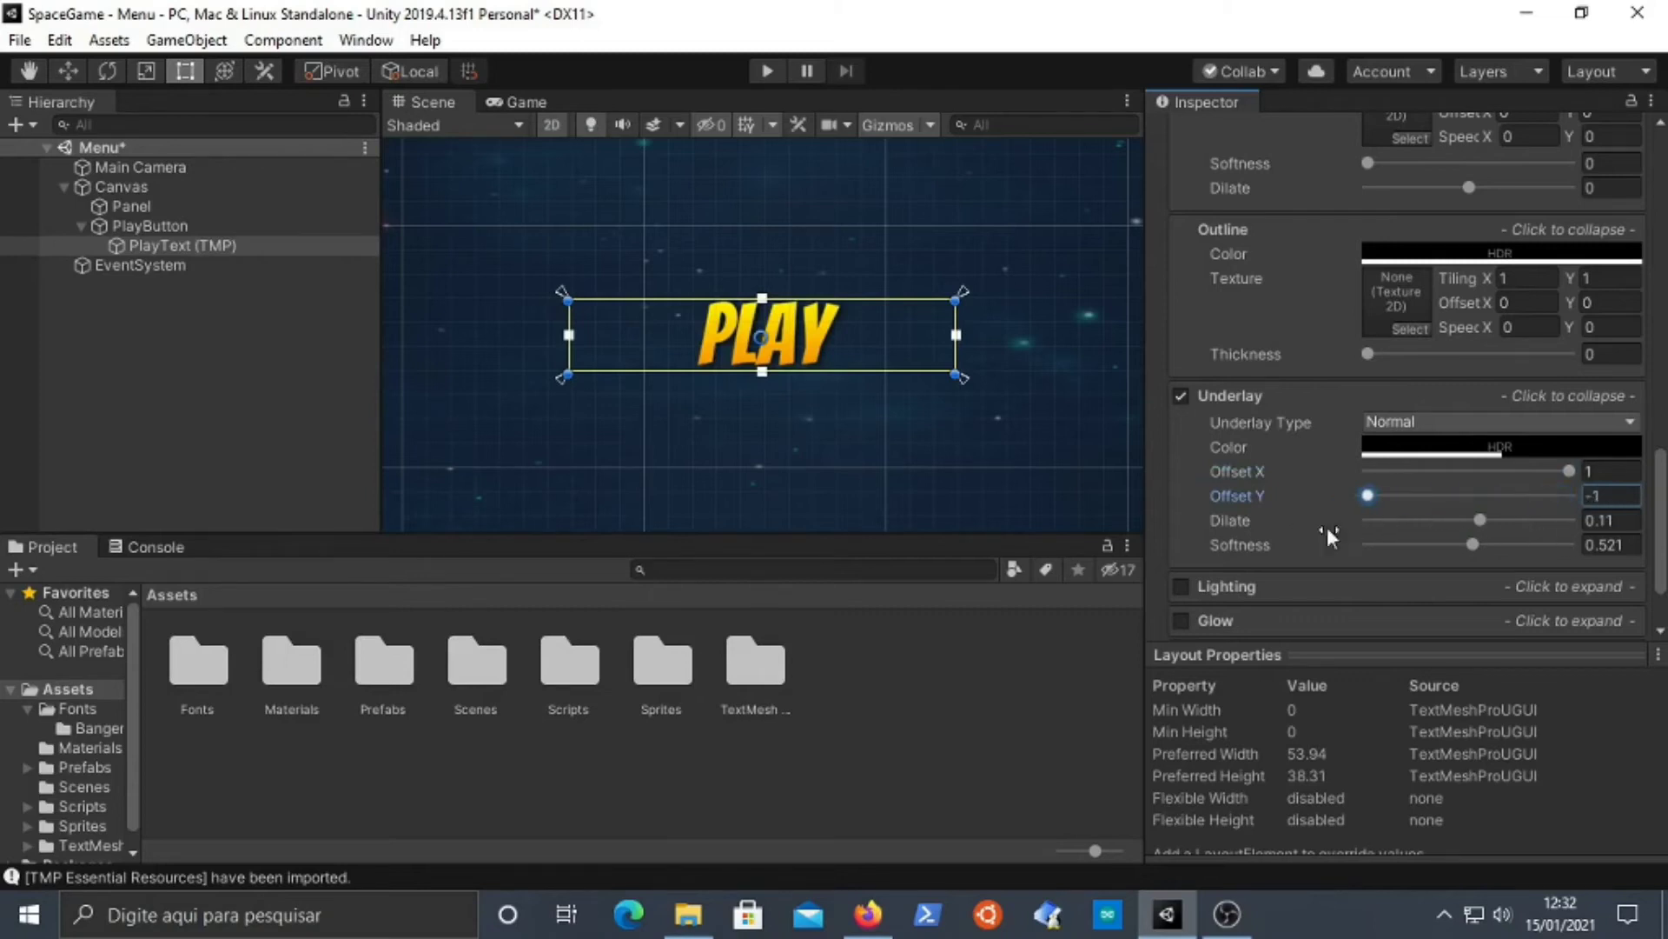
- Set the text underlay's Dilate and Softness to 0
mouse_move(1481, 519)
left_mouse_down()
mouse_move(1331, 524)
mouse_move(1555, 522)
mouse_move(1463, 522)
mouse_move(1532, 541)
mouse_move(1418, 538)
mouse_move(1604, 546)
mouse_move(1378, 566)
mouse_move(1610, 545)
mouse_move(1432, 532)
mouse_move(1587, 520)
mouse_move(1472, 520)
left_mouse_up()
left_click(1636, 520)
type("0")
left_click(1618, 542)
type("0")
left_click_drag(1285, 563, 1415, 544)
left_click_drag(1572, 556, 1484, 559)
left_click(1623, 542)
type("0")
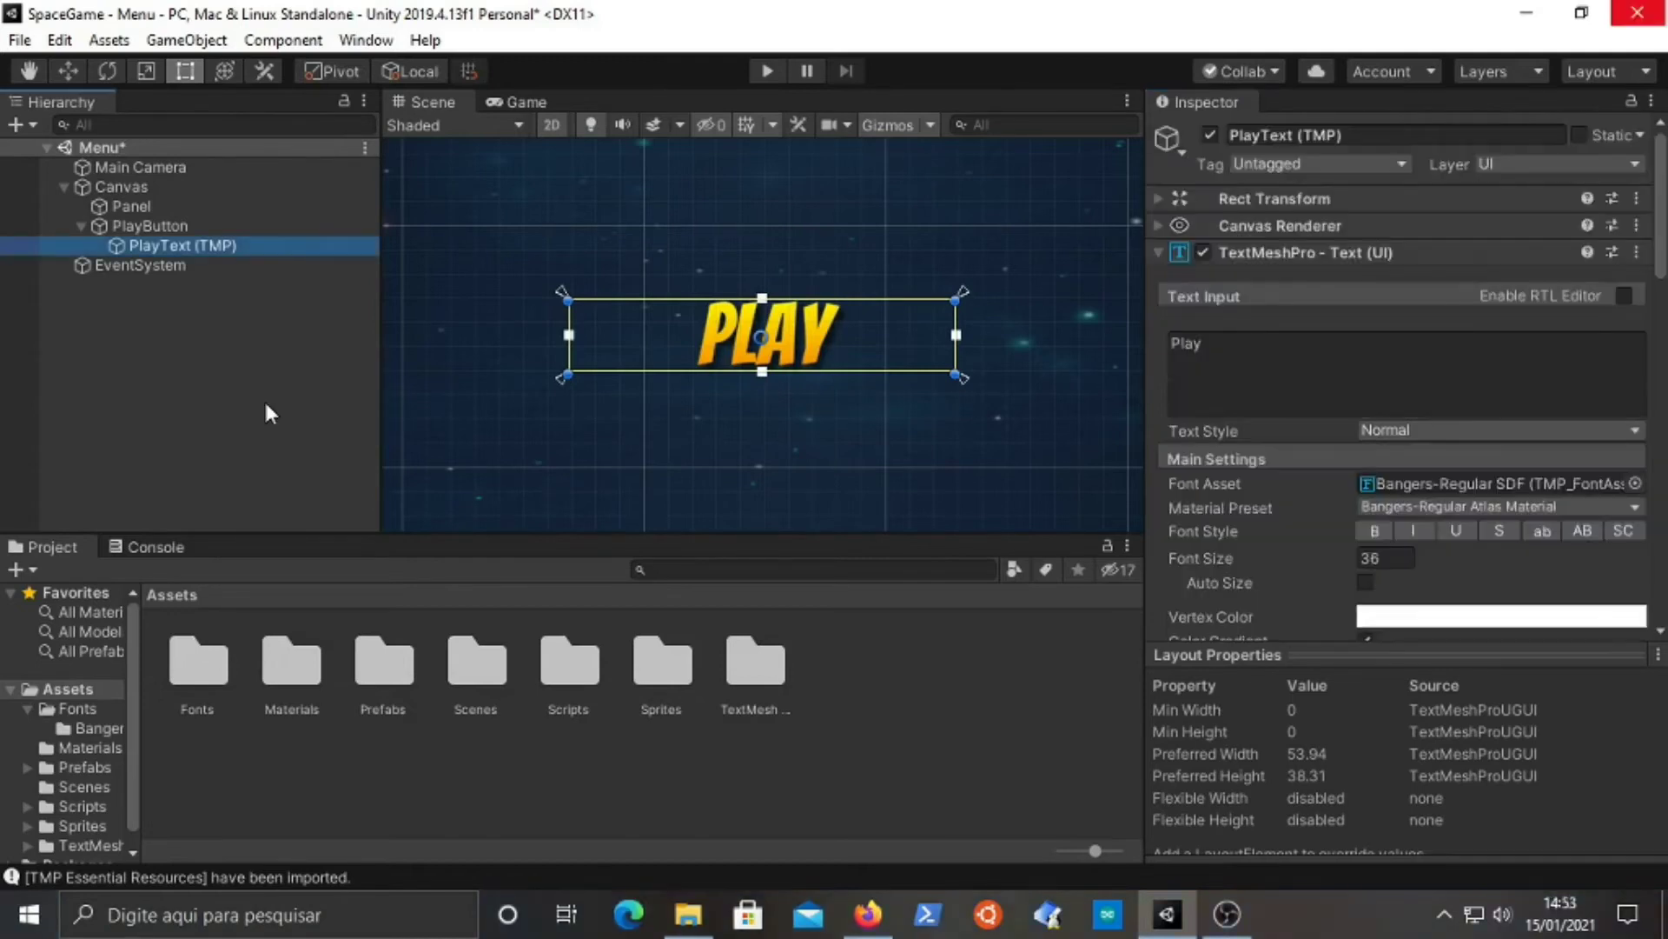
- Duplicate PlayButton twice within the Canvas
left_click(163, 227)
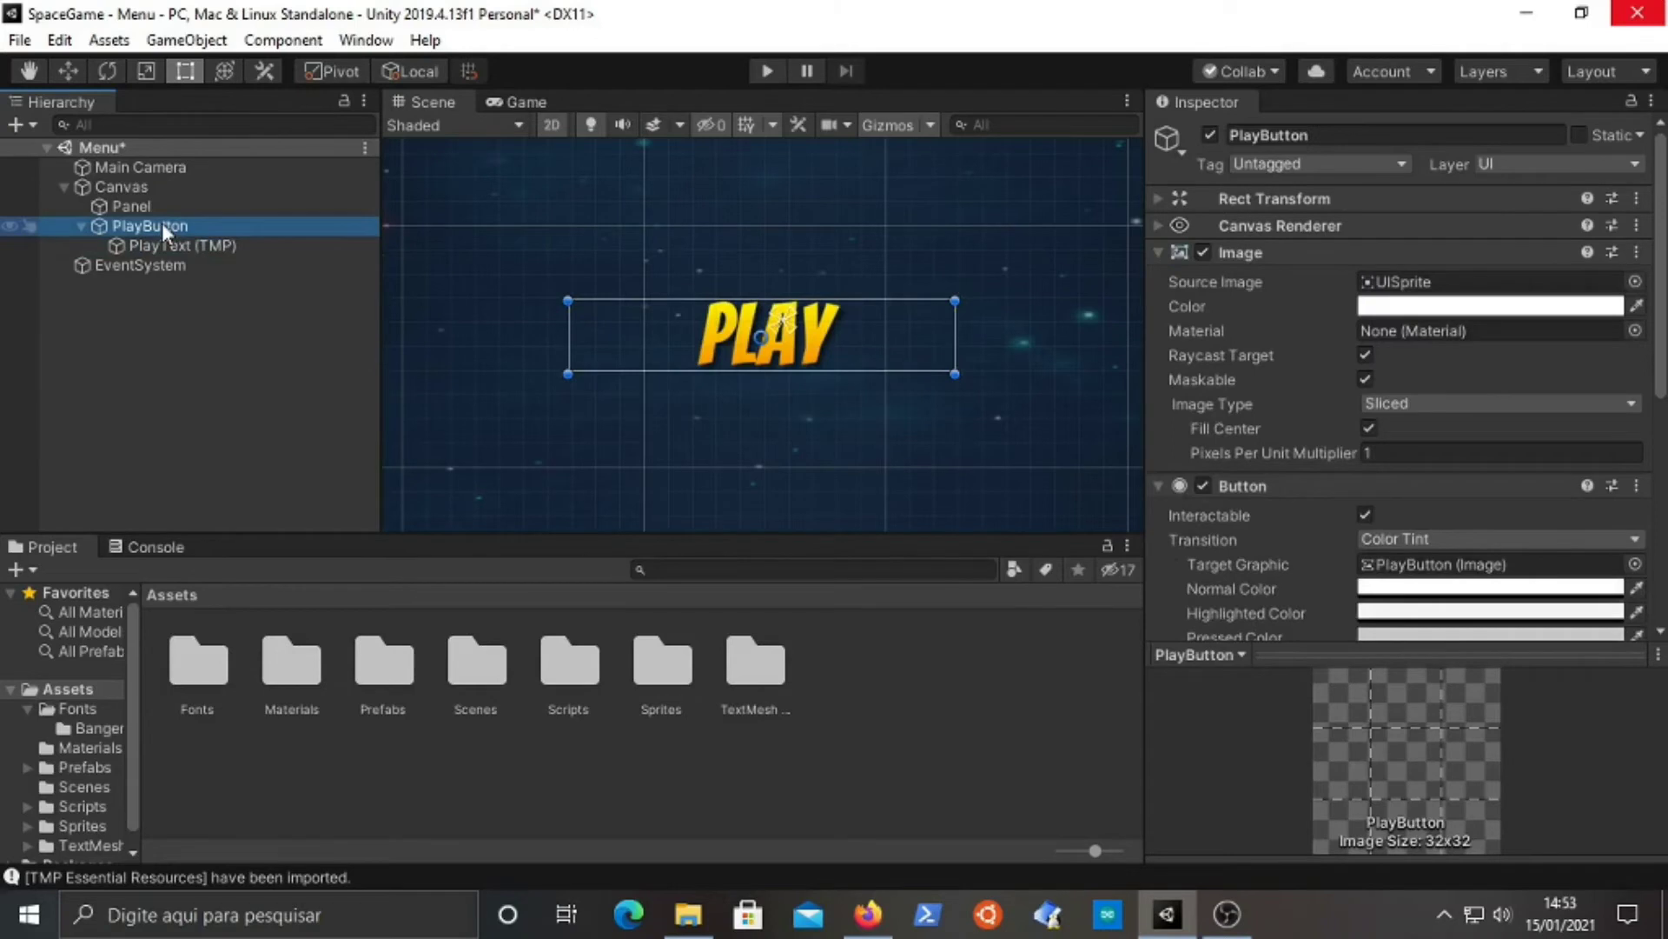
key("ctrl+d")
key("ctrl+d")
- Rename the first PlayButton copy as OptionsButton
left_click(196, 268)
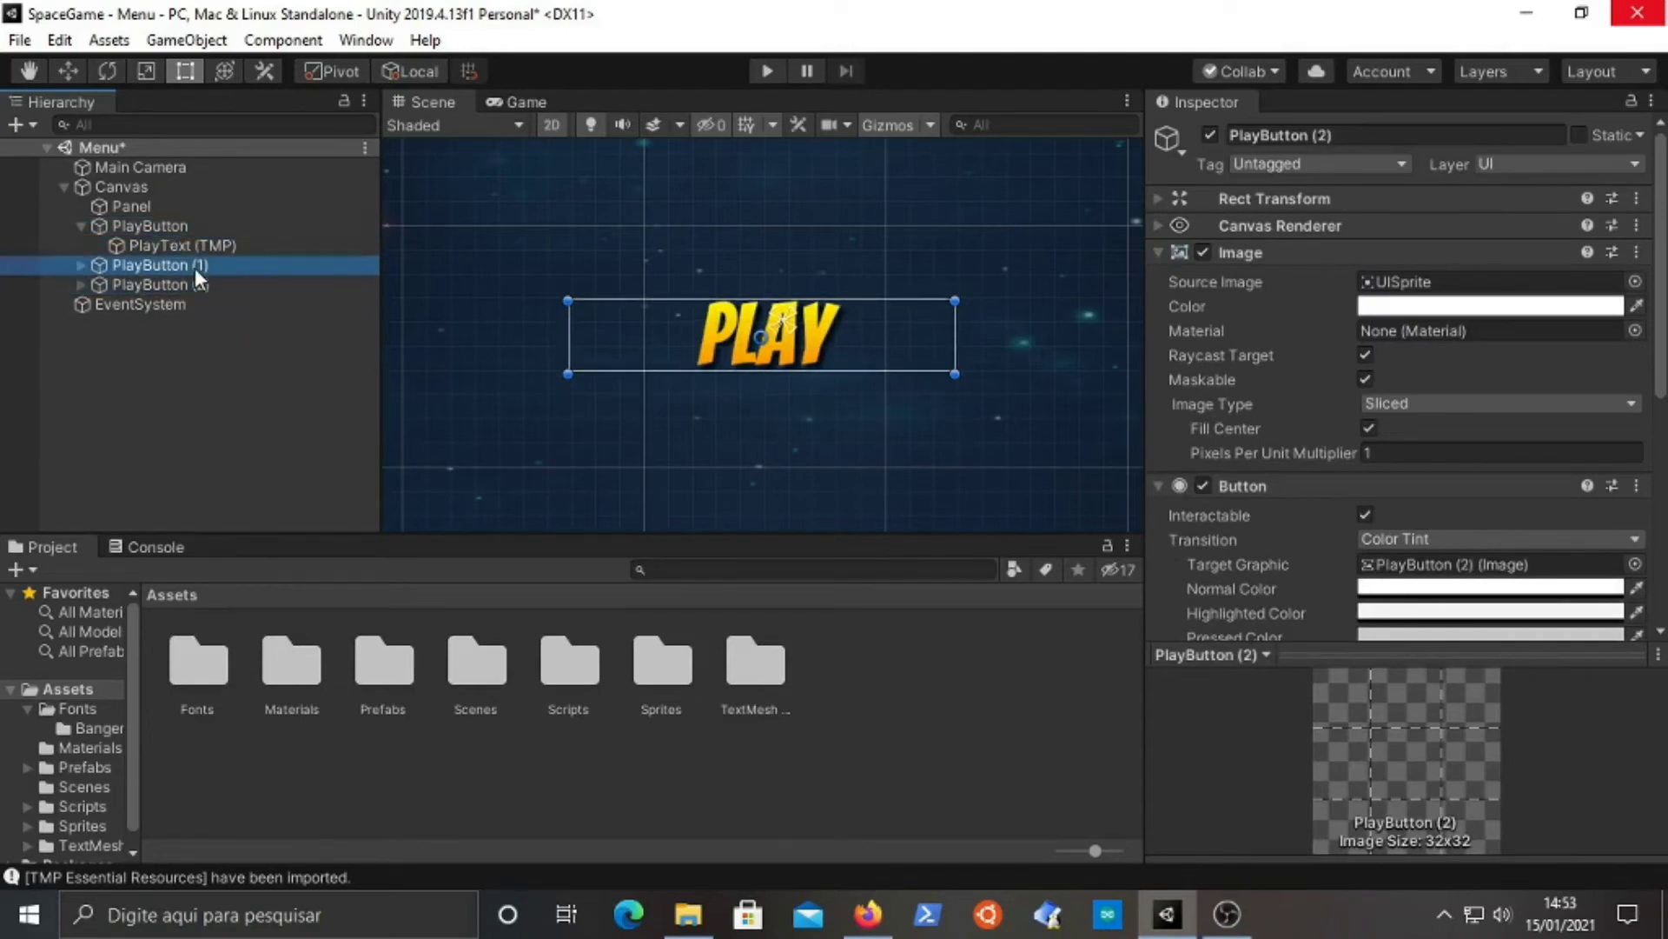
key("F2")
key("End")
key("BackSpace")
key("BackSpace")
key("BackSpace")
key("BackSpace")
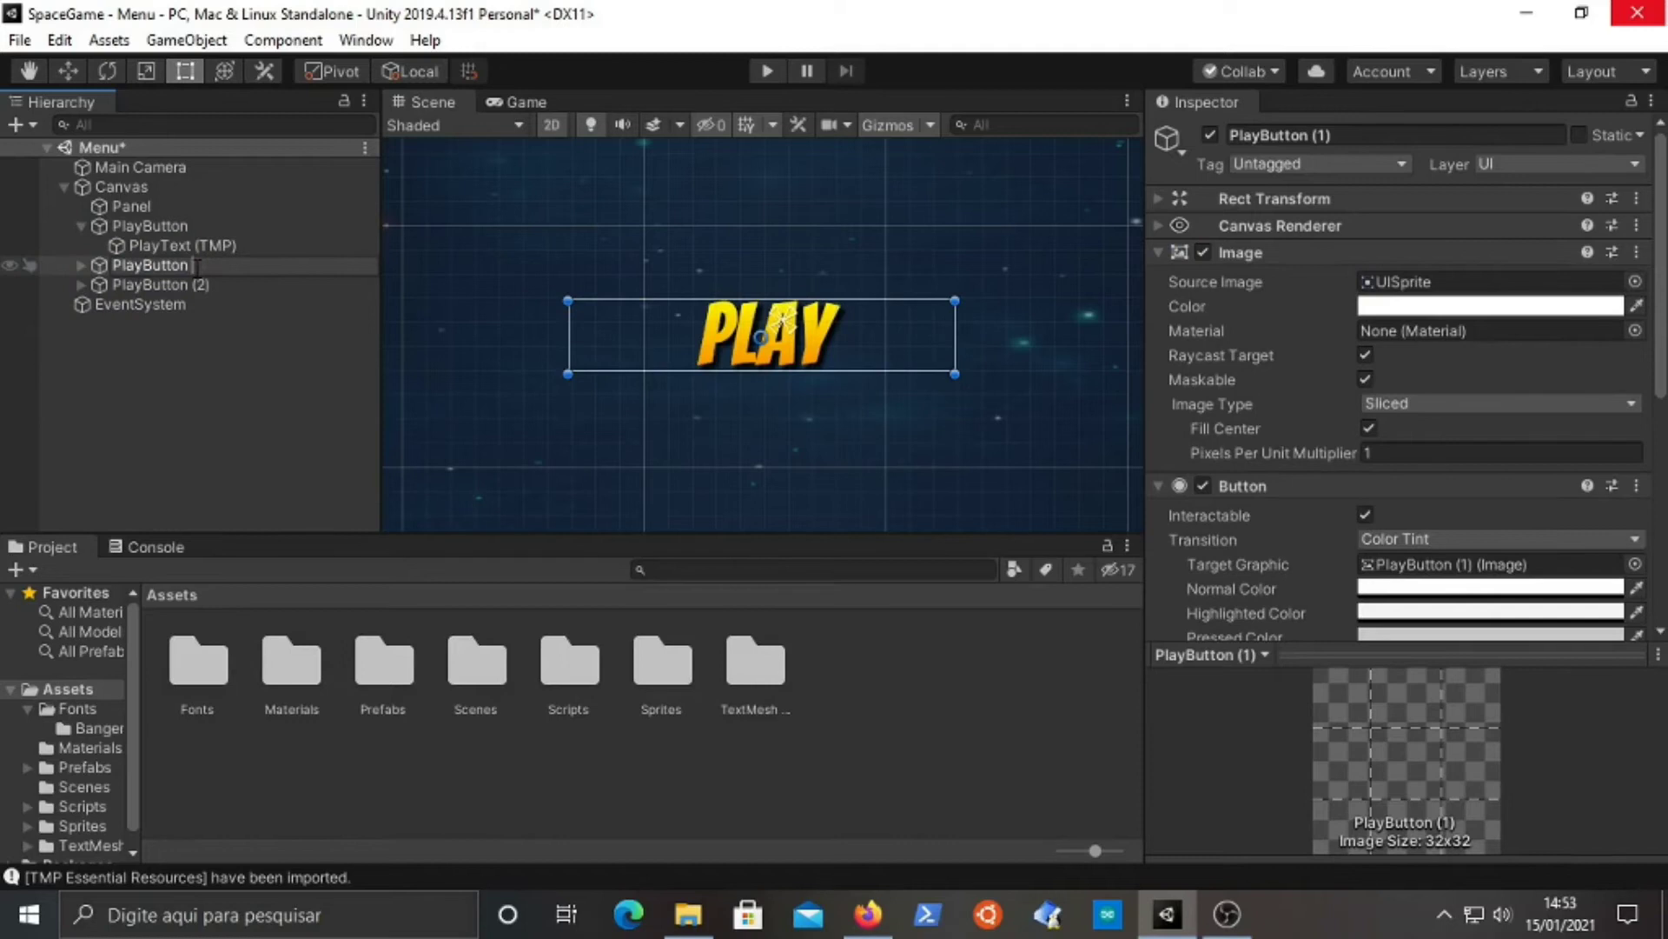
key("shift+Right")
key("shift+Right")
key("shift+Right")
key("shift+Right")
type("Options")
key("Return")
- Rename the second PlayButton copy as ExitButton
key("Down")
key("F2")
key("Home")
key("shift+Right")
key("shift+Right")
key("shift+Right")
key("shift+Right")
type("Exit")
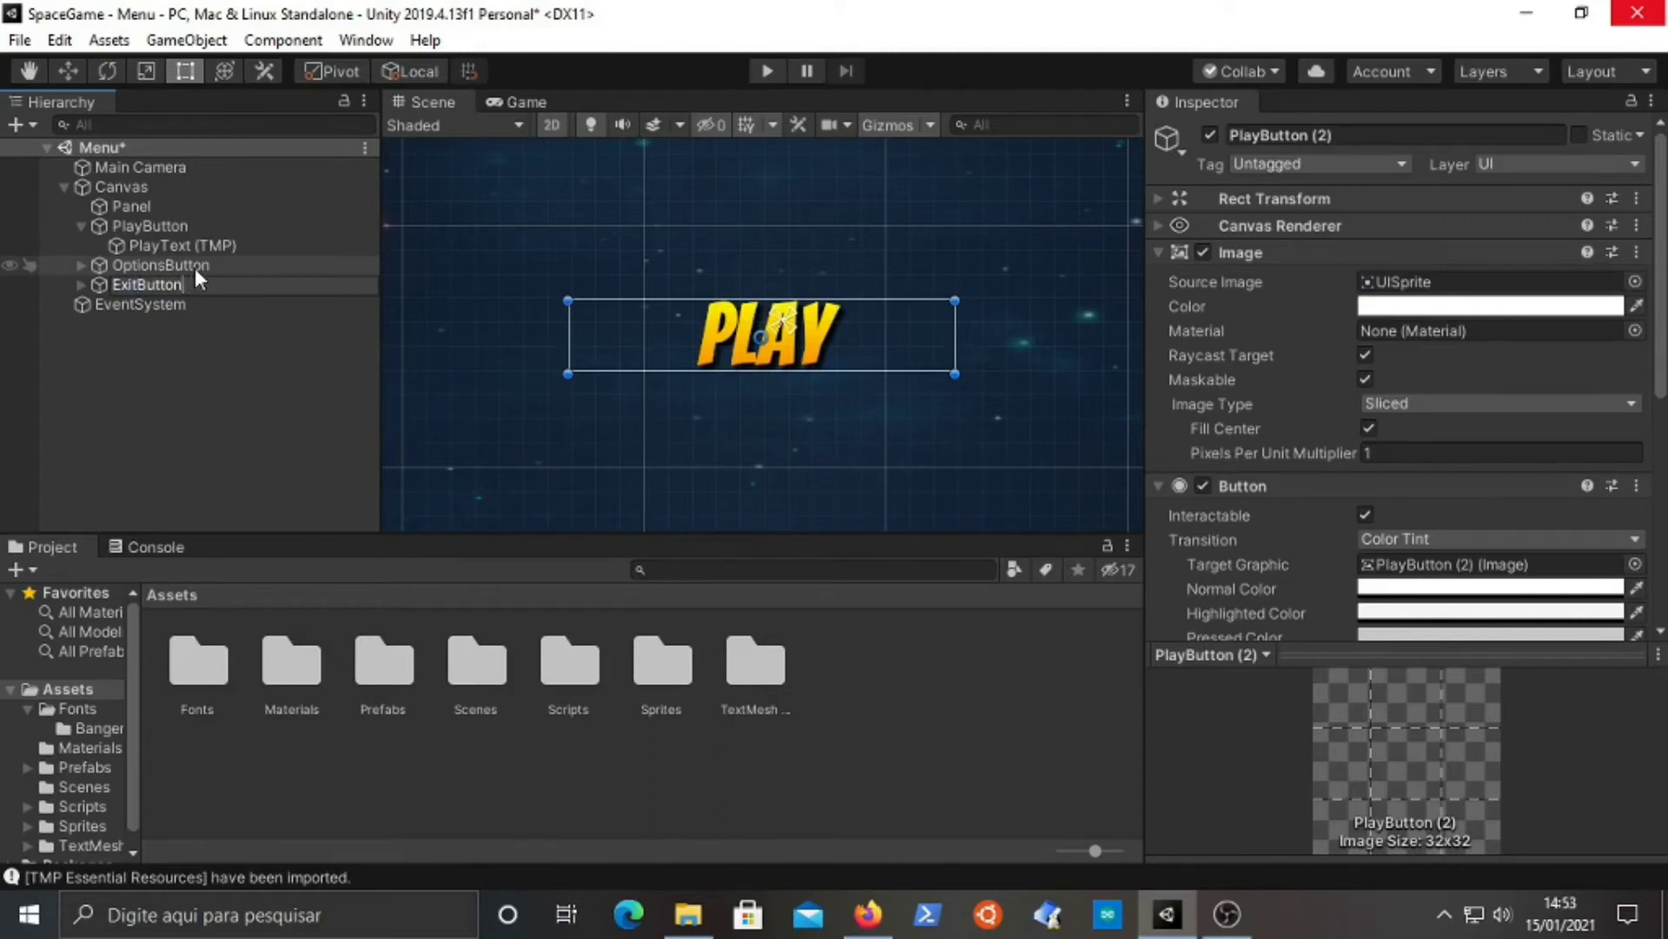
key("Return")
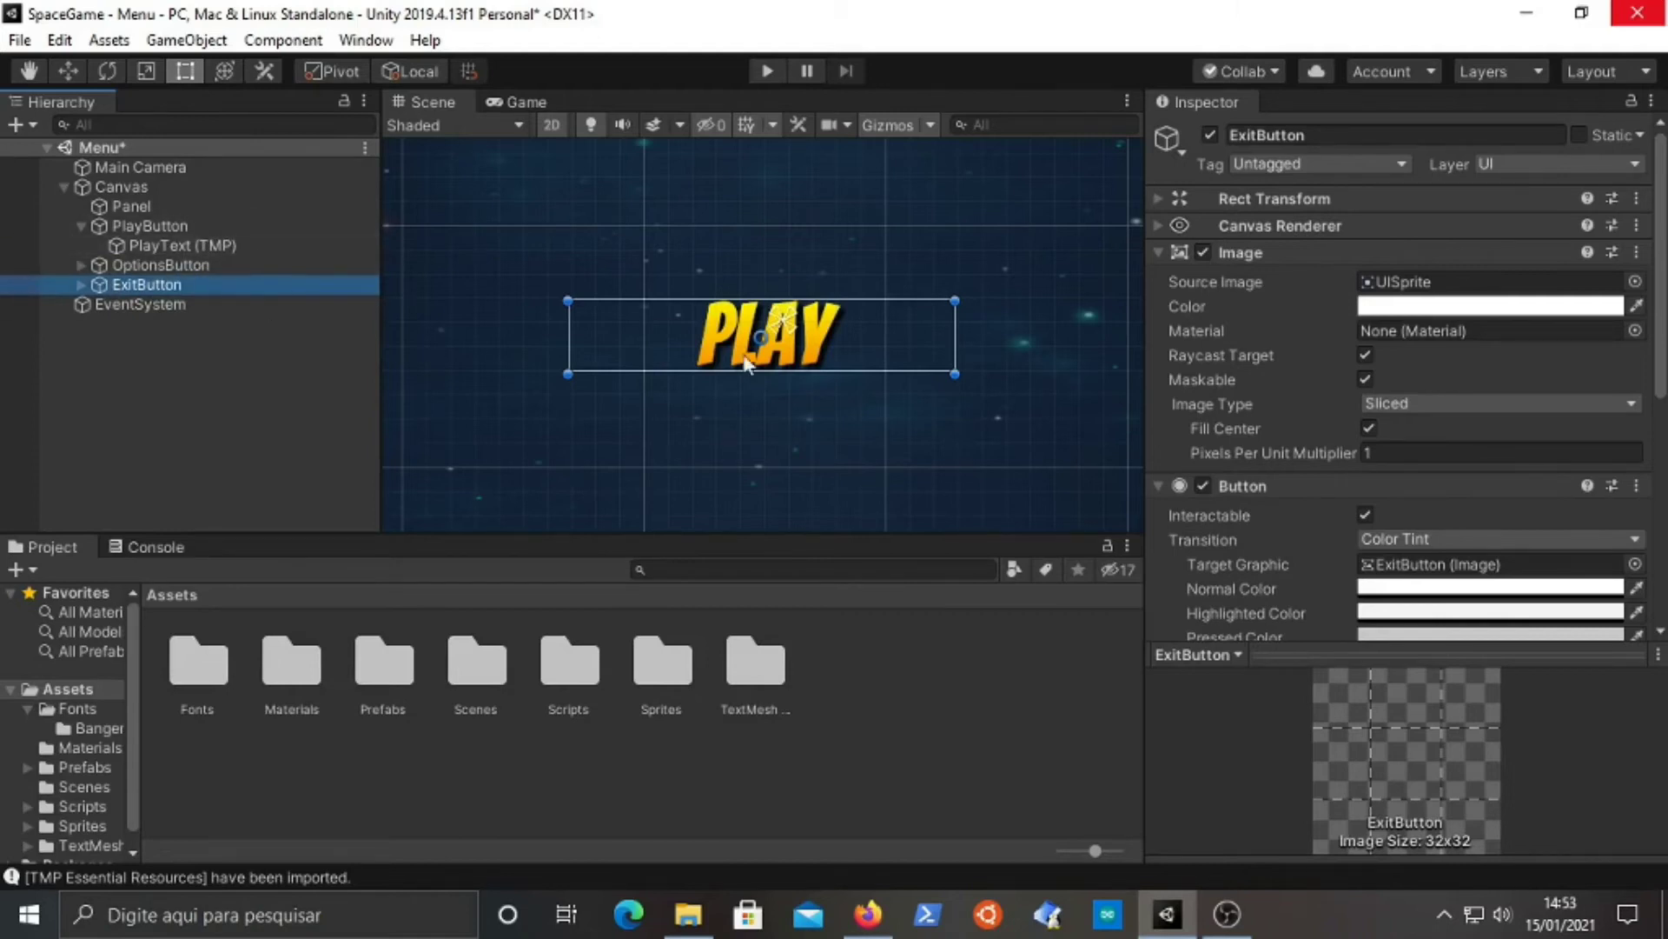
- Change the text of OptionsButton's label to "Options"
left_click(179, 264)
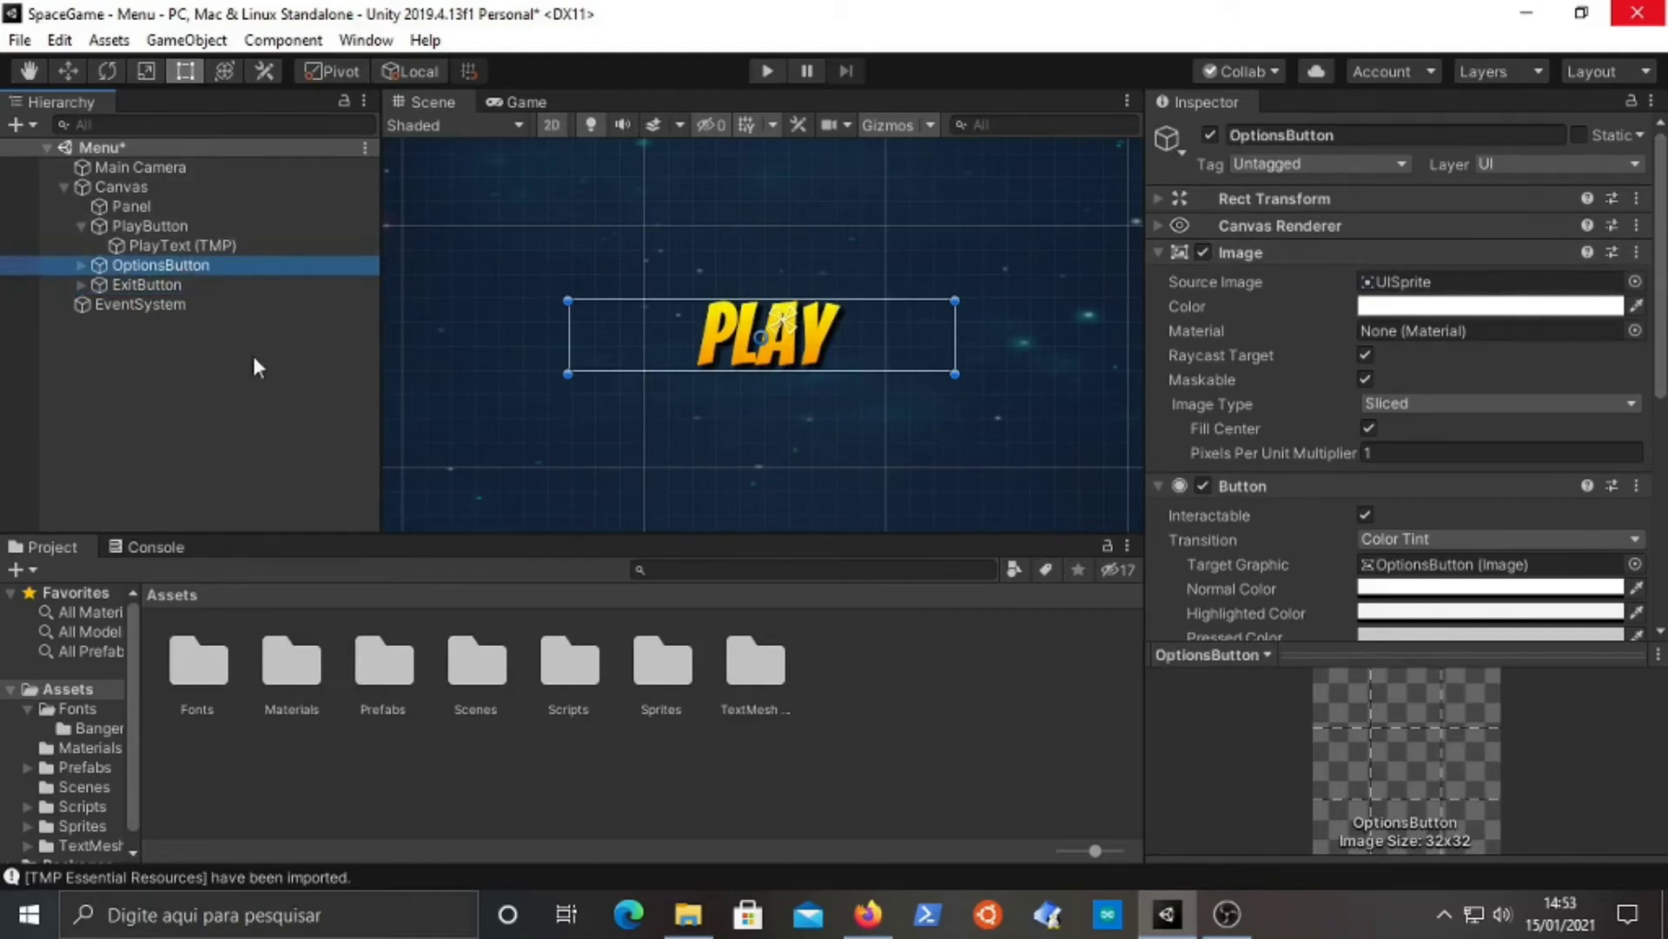
left_click(80, 264)
left_click(206, 287)
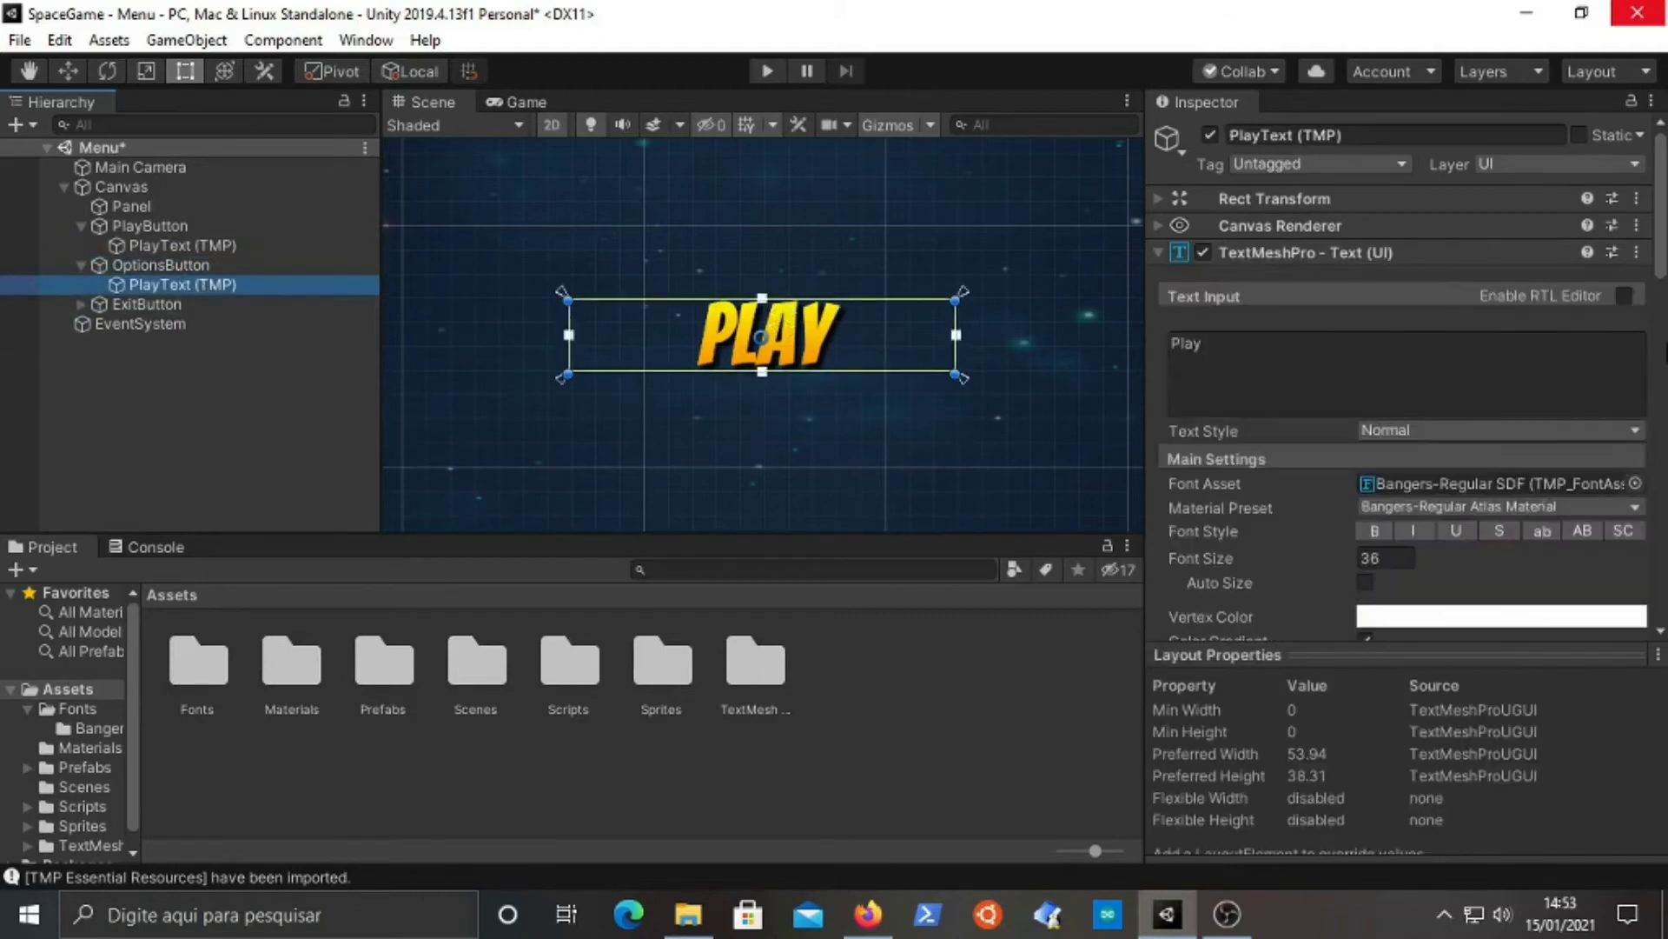
left_click(1465, 347)
type("Optio")
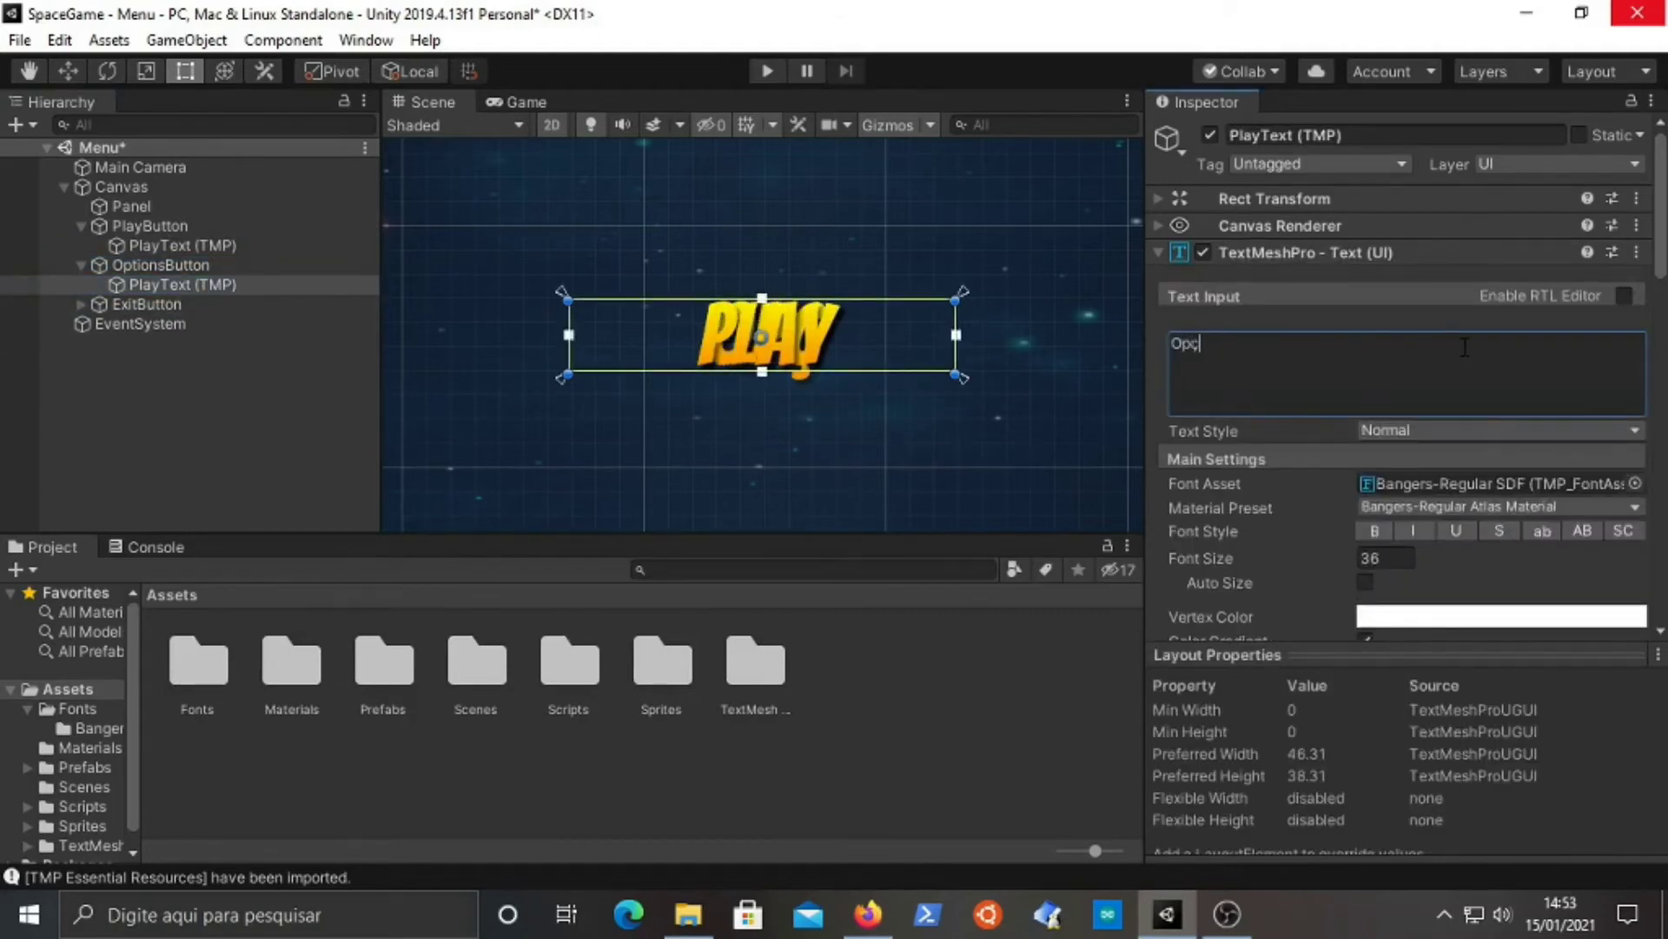
type("ns")
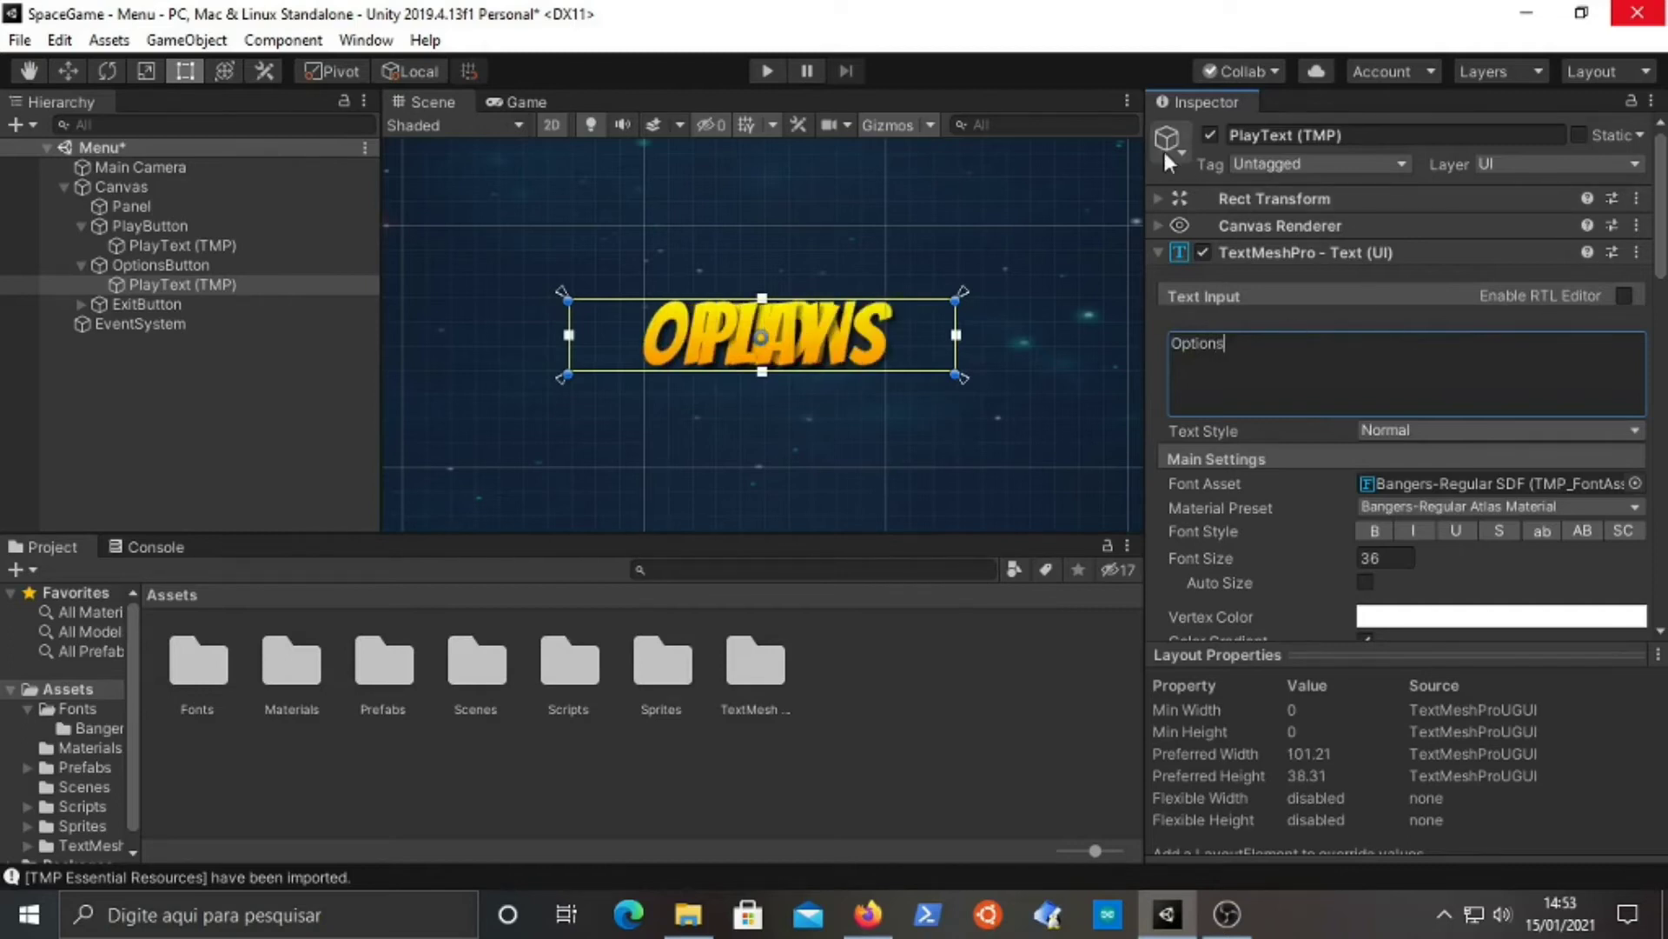
- Examine the Rect Transform and anchor presets of the Options label and its parent OptionsButton
left_click(1157, 196)
left_click(1159, 200)
left_click(1156, 195)
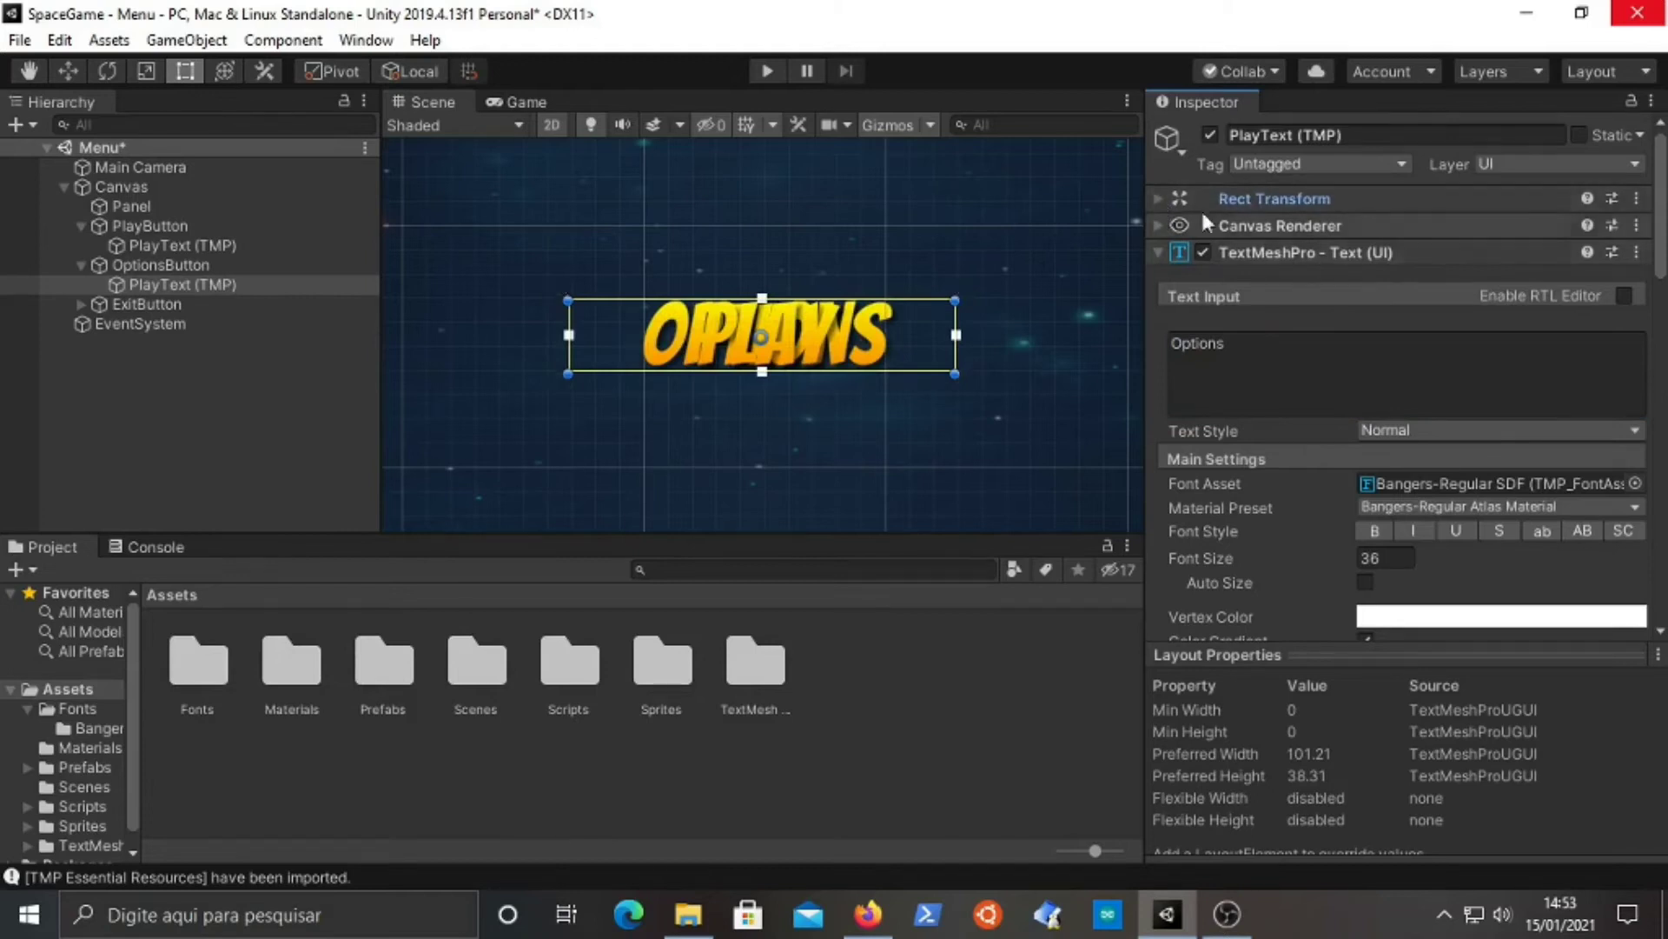
left_click(1159, 194)
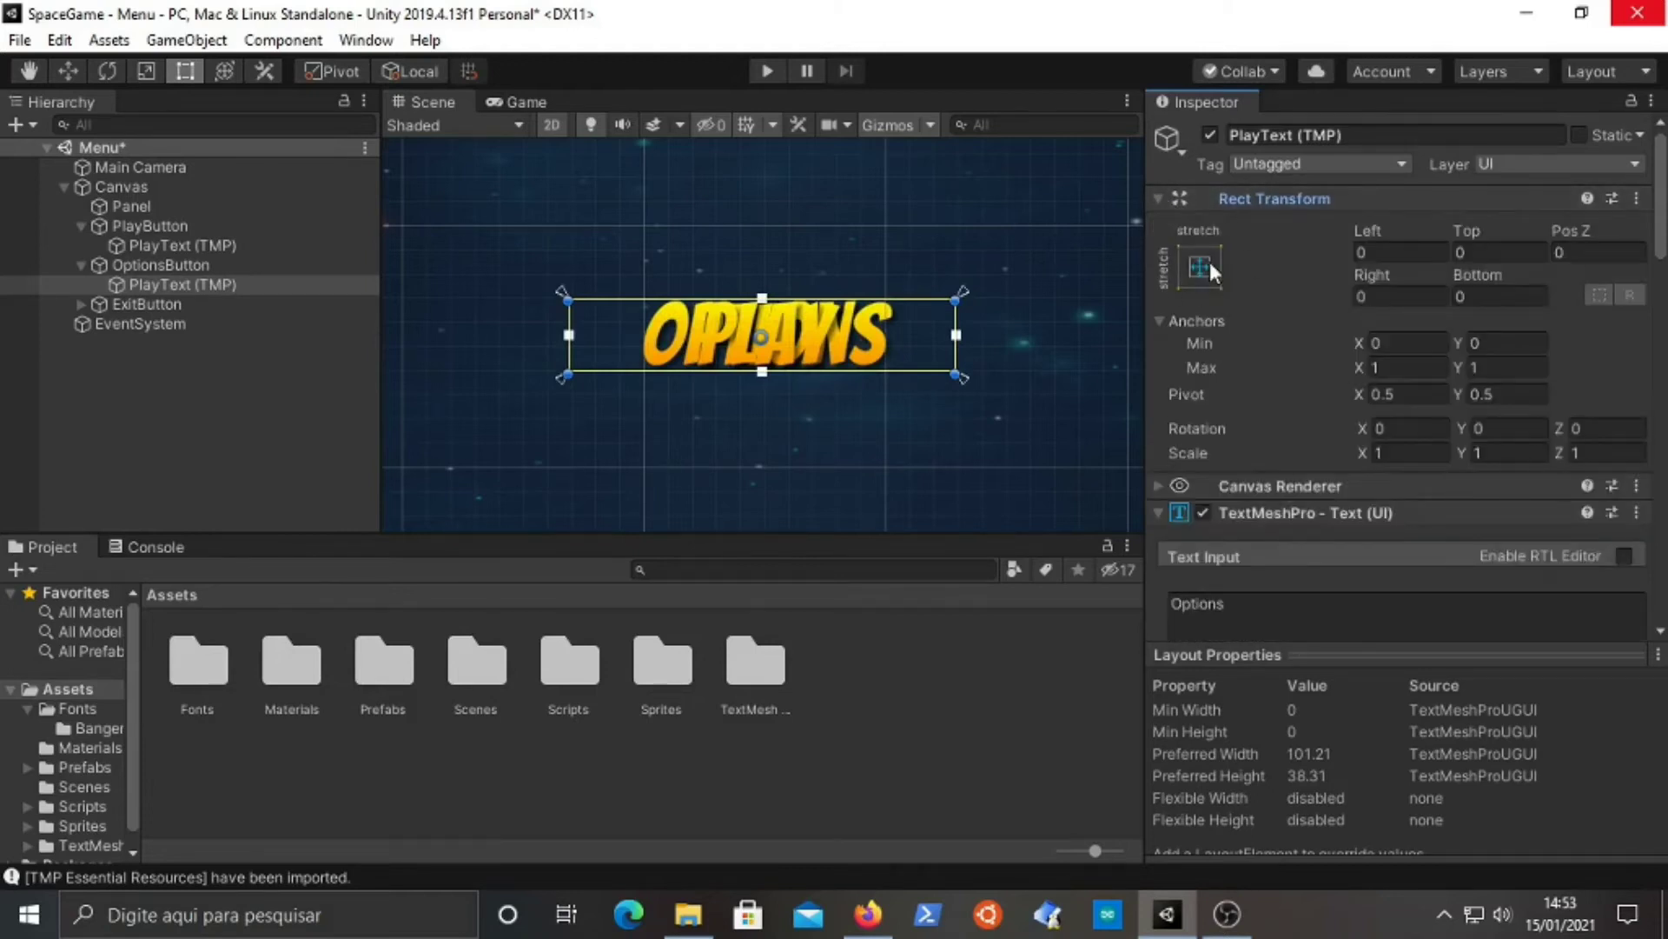
left_click(261, 286)
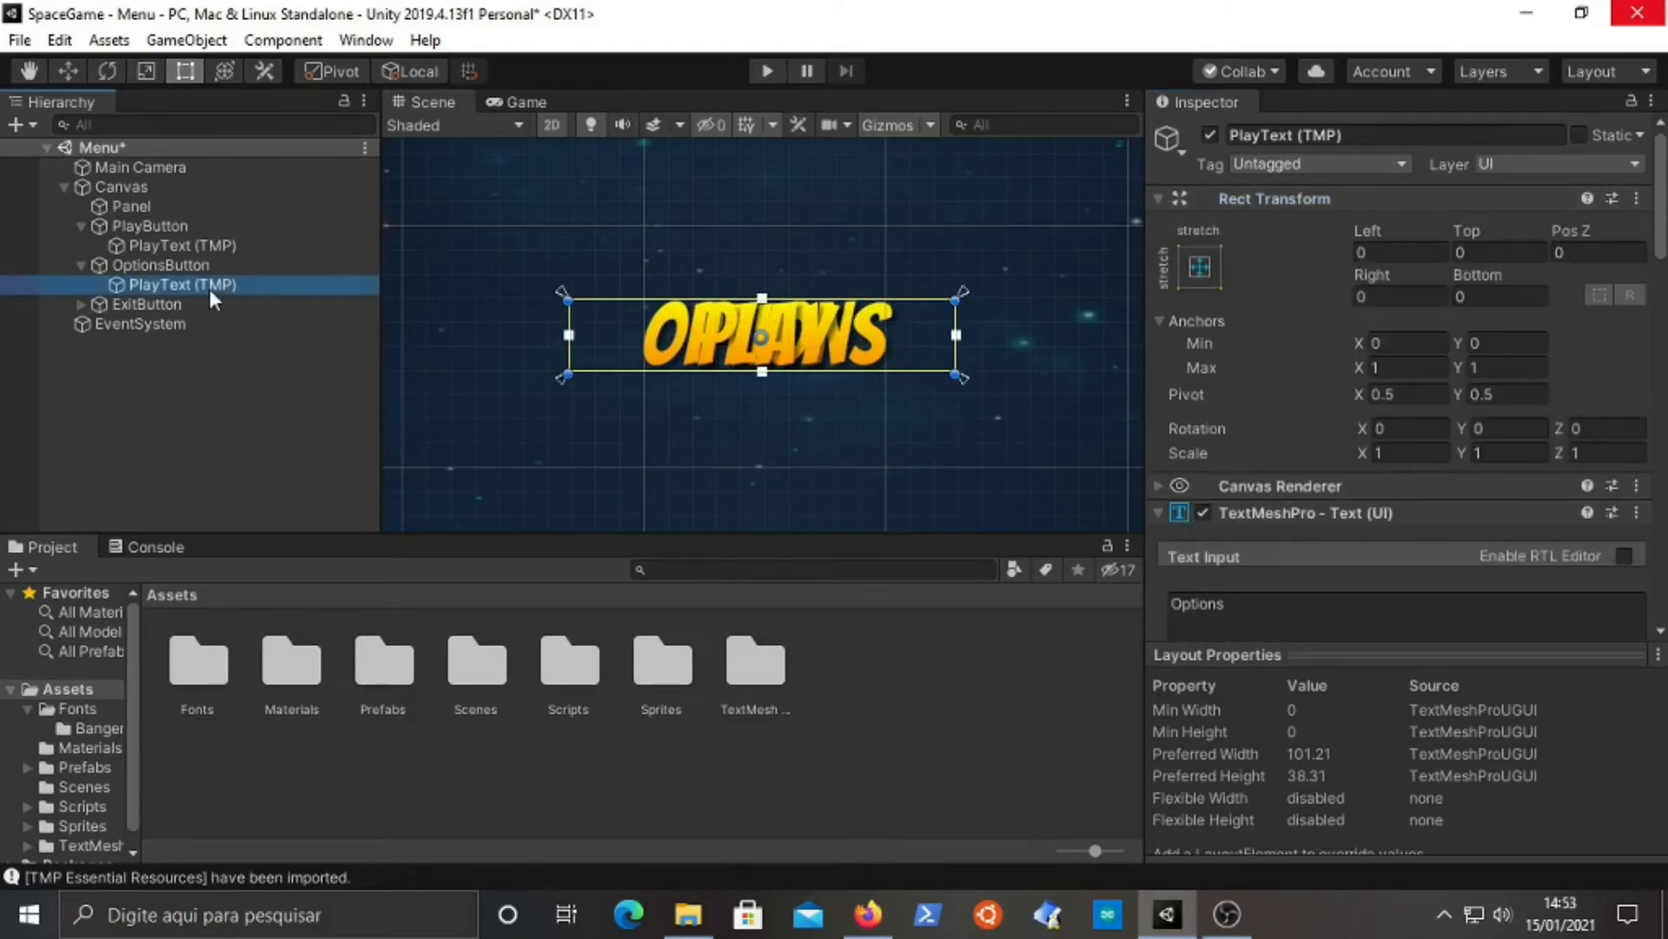
left_click(1199, 267)
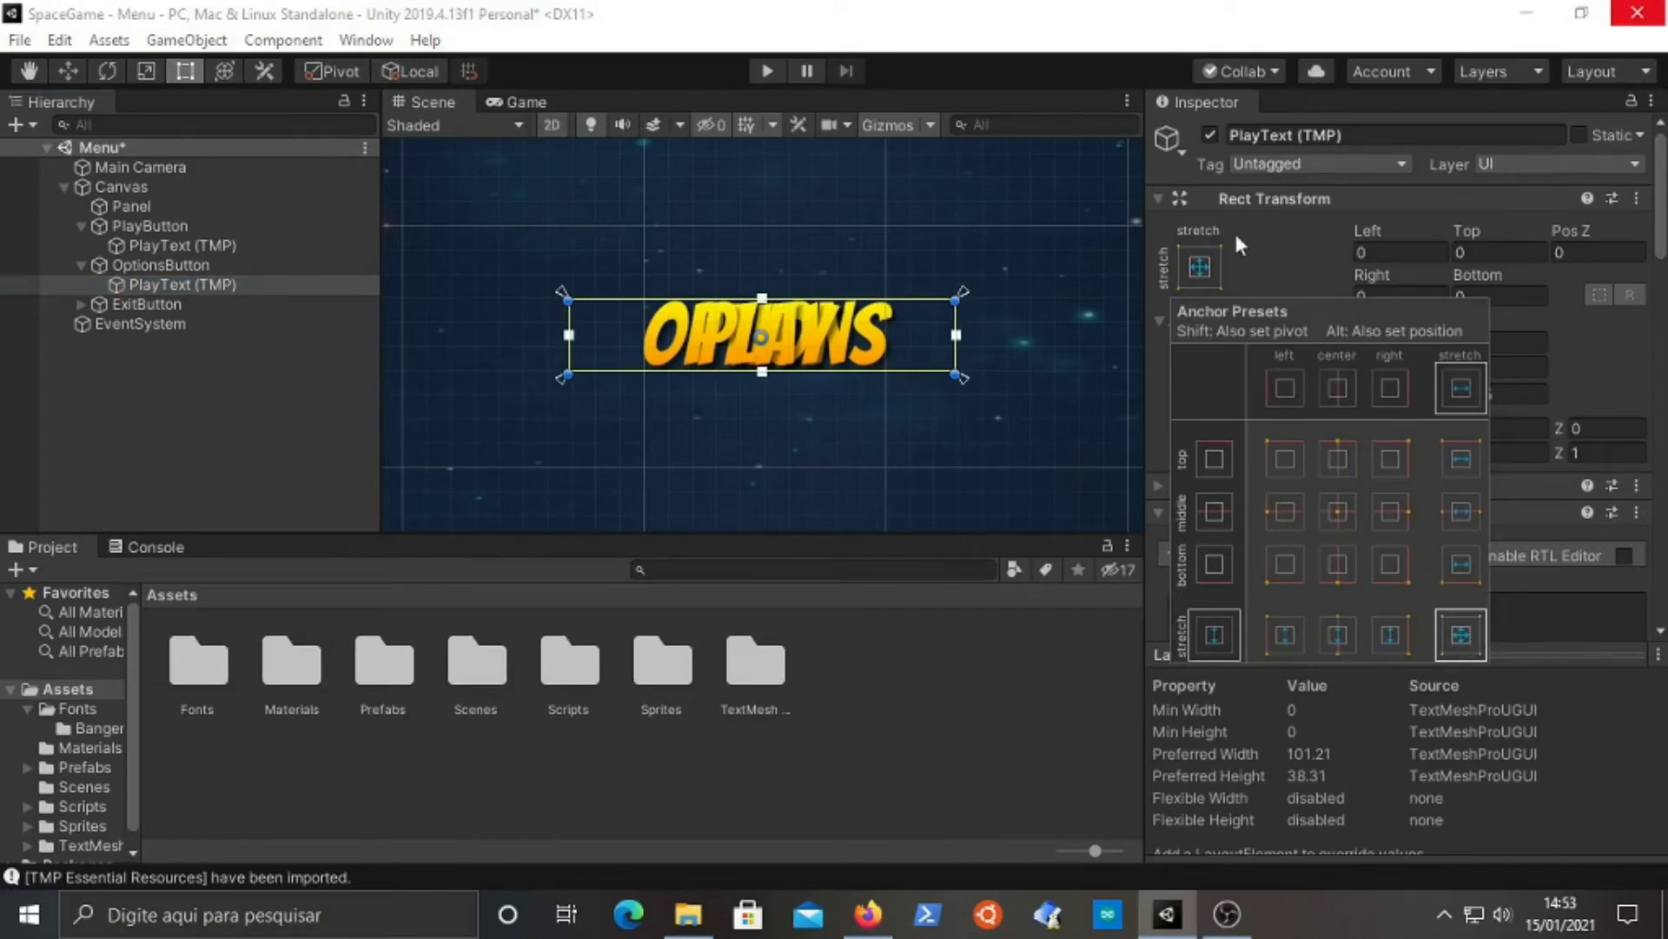
left_click(1199, 268)
left_click(181, 263)
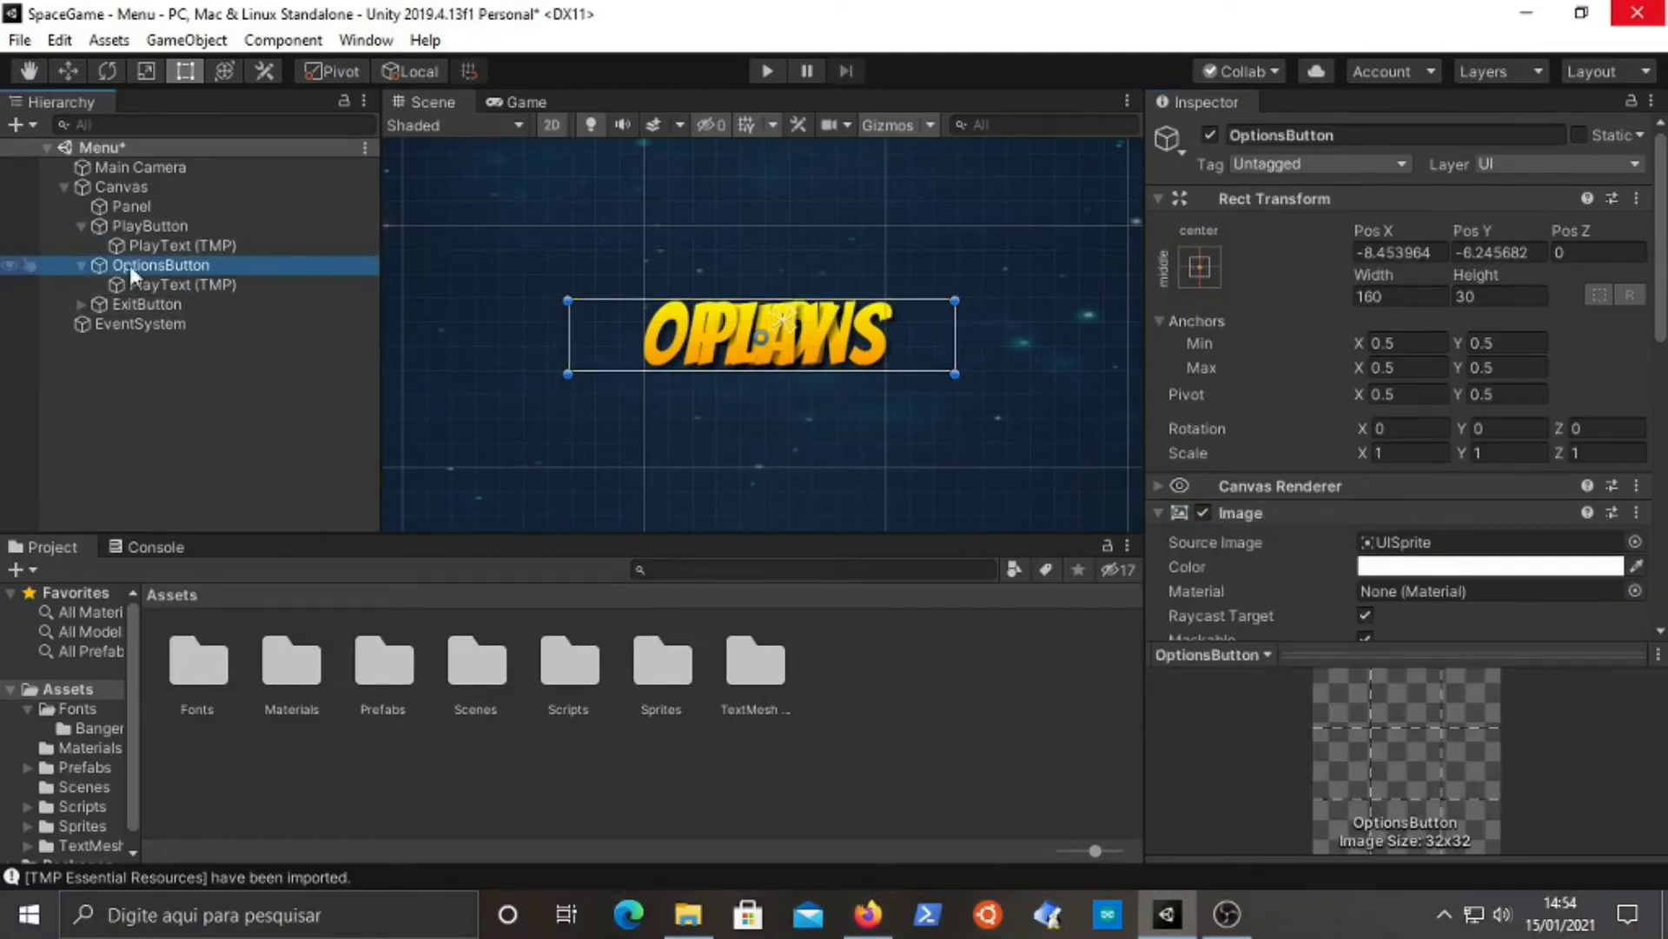
left_click(185, 282)
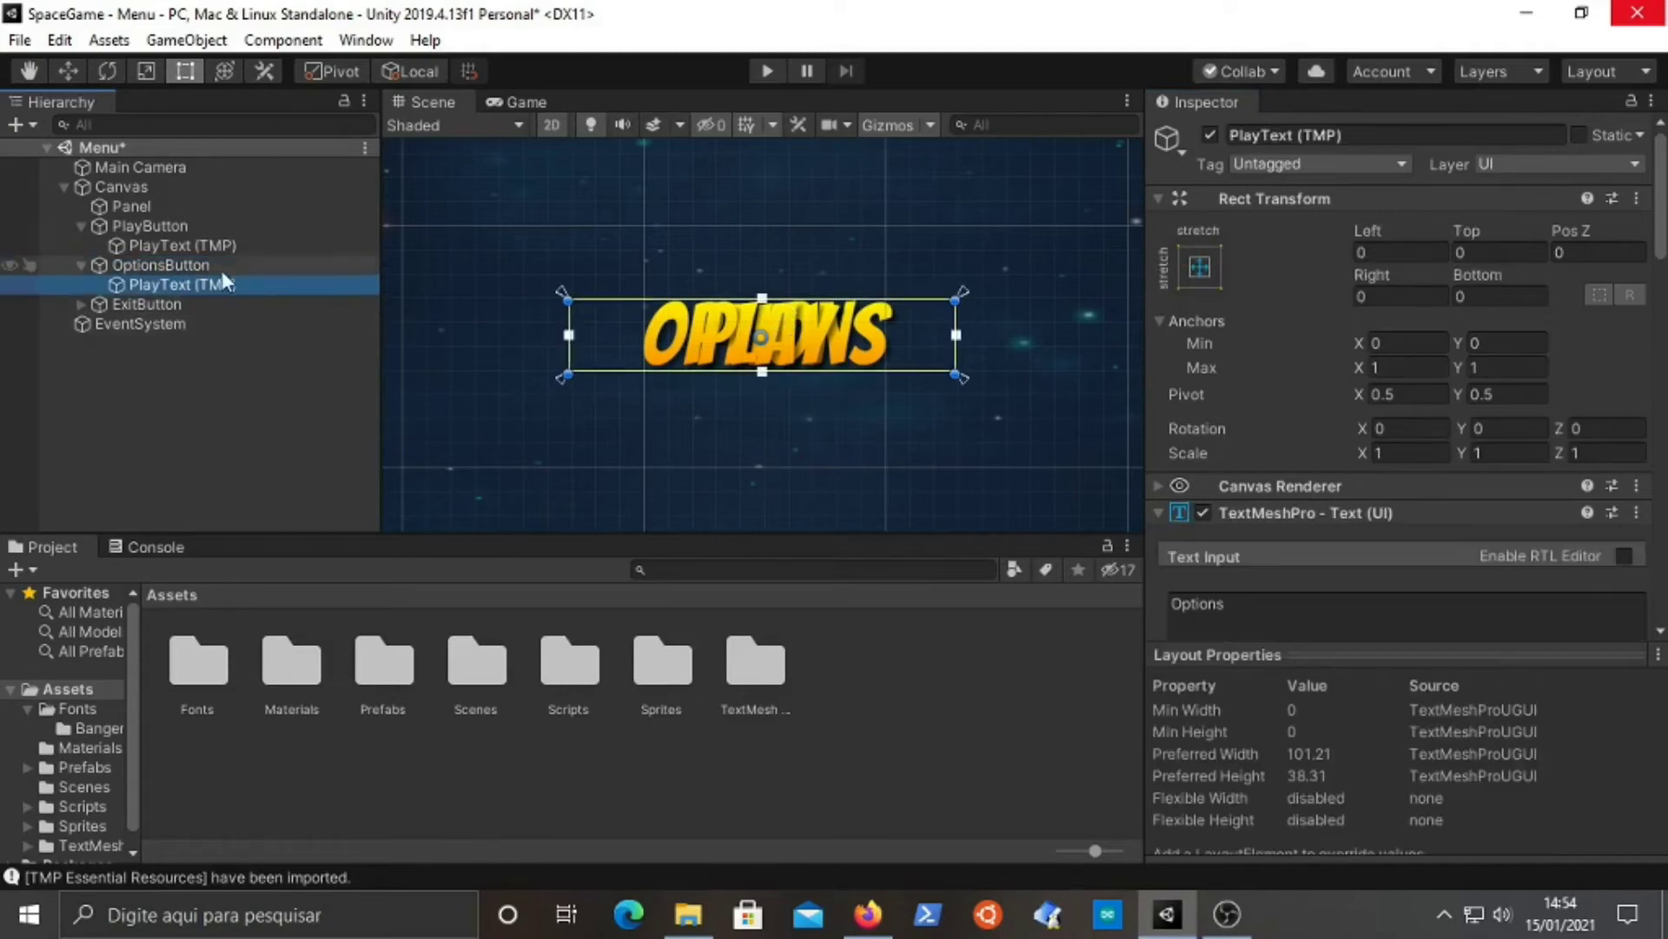
left_click(191, 266)
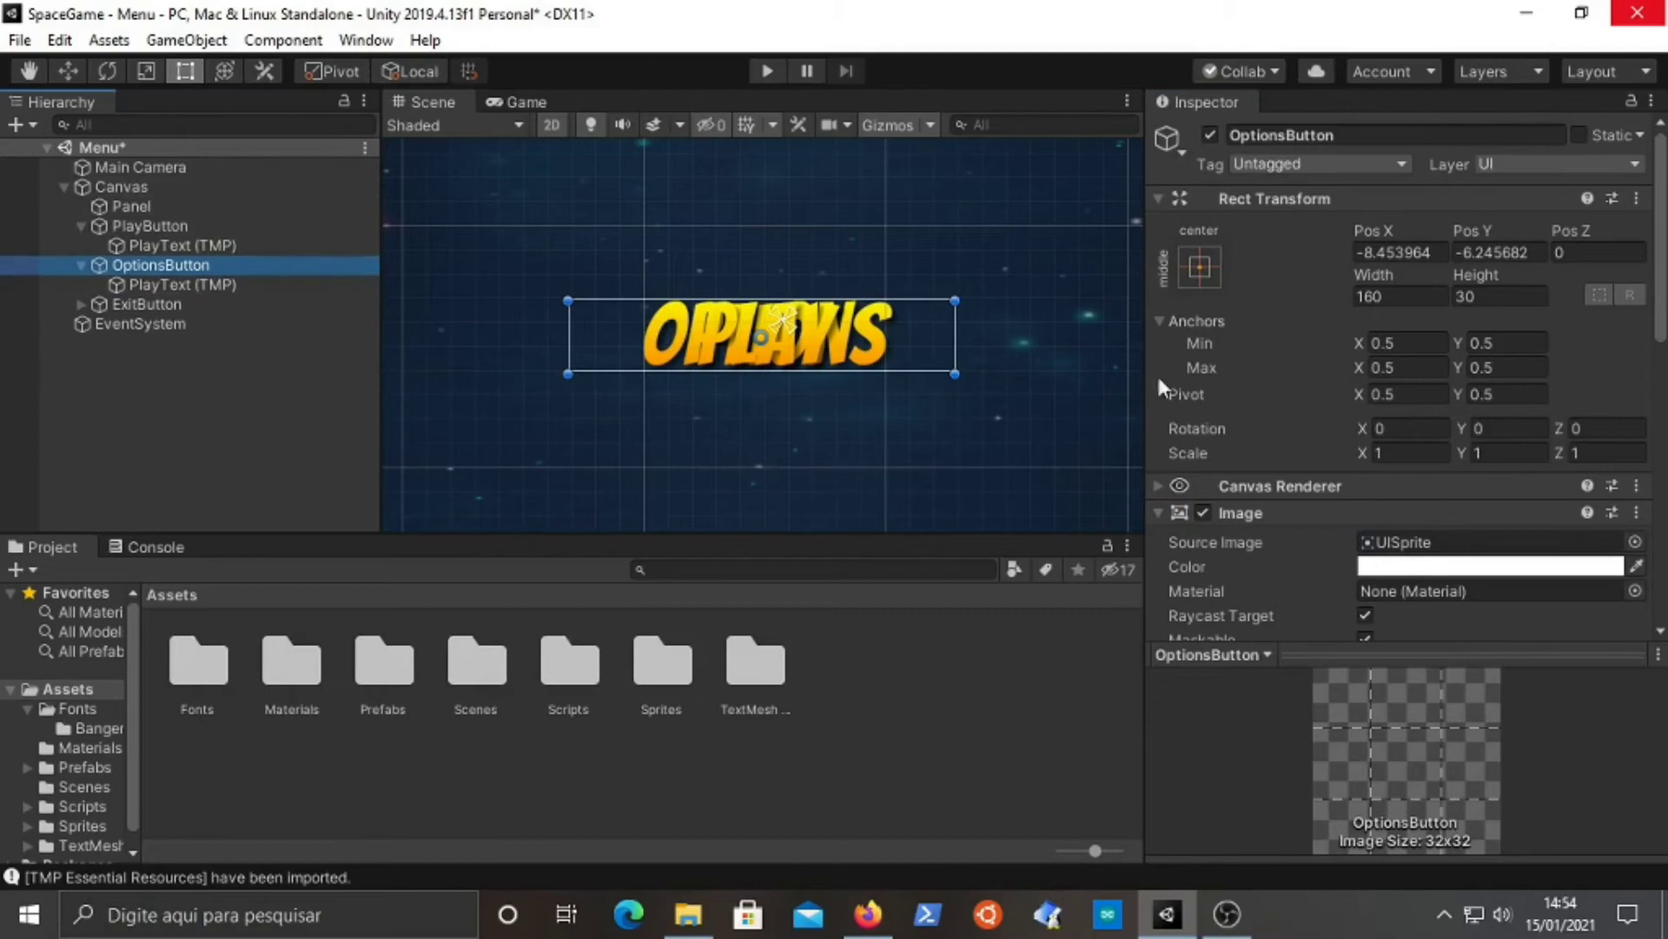
left_click(1198, 267)
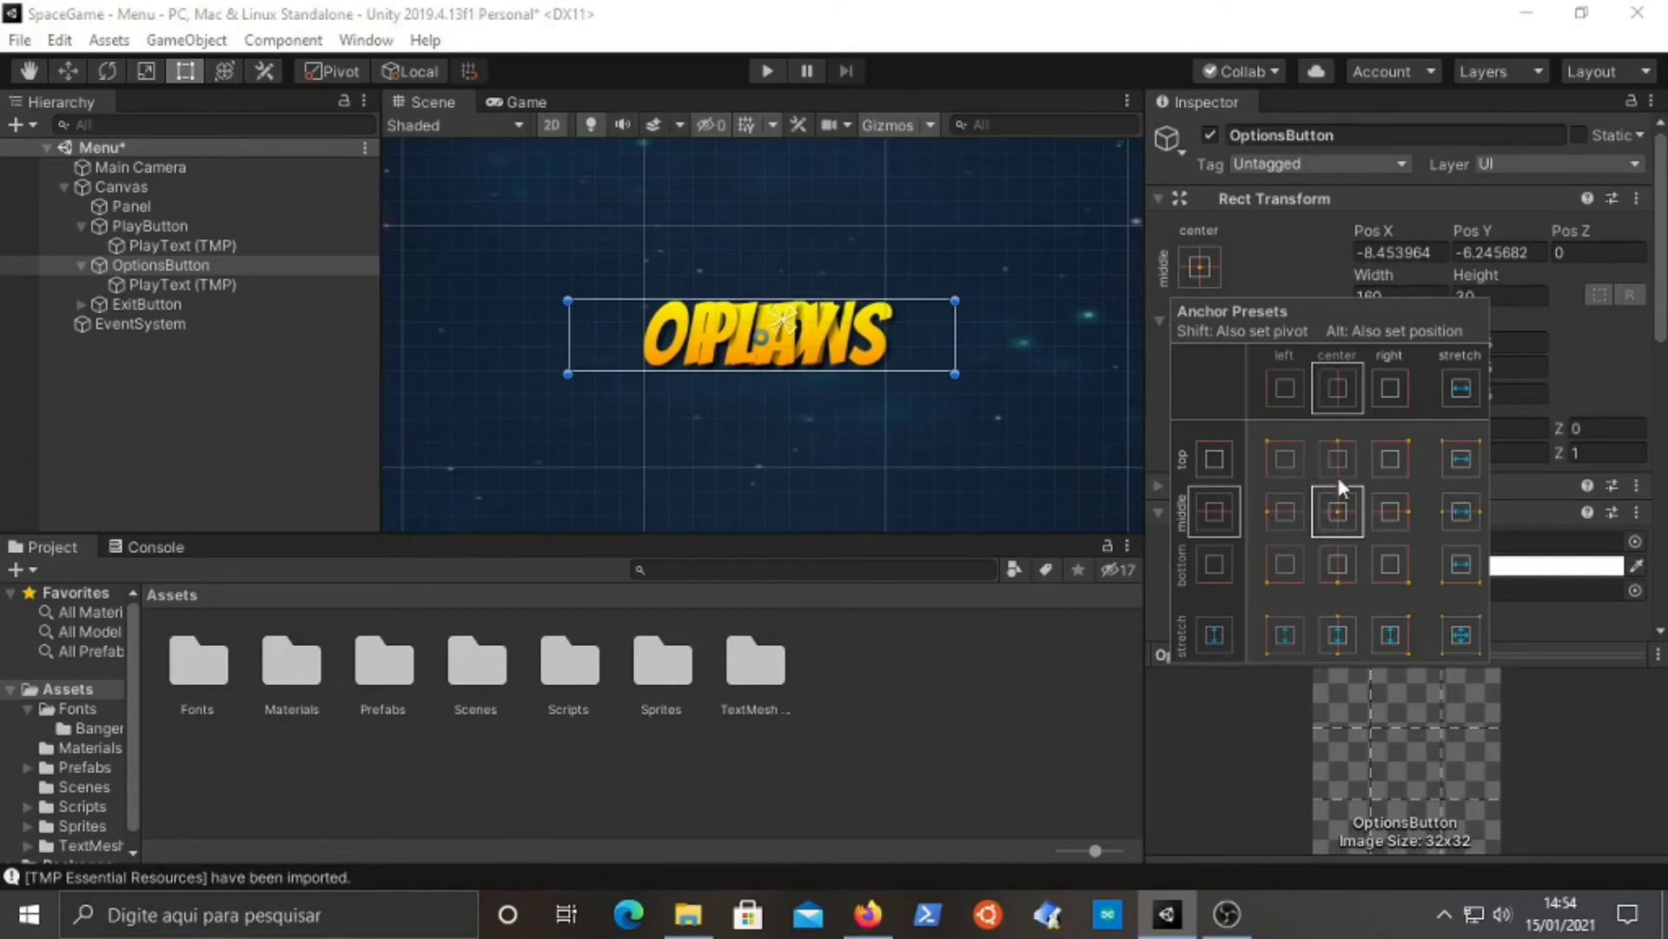
- Set OptionsButton's Pos X to 0 so it is centred horizontally on the Canvas
left_click(1415, 253)
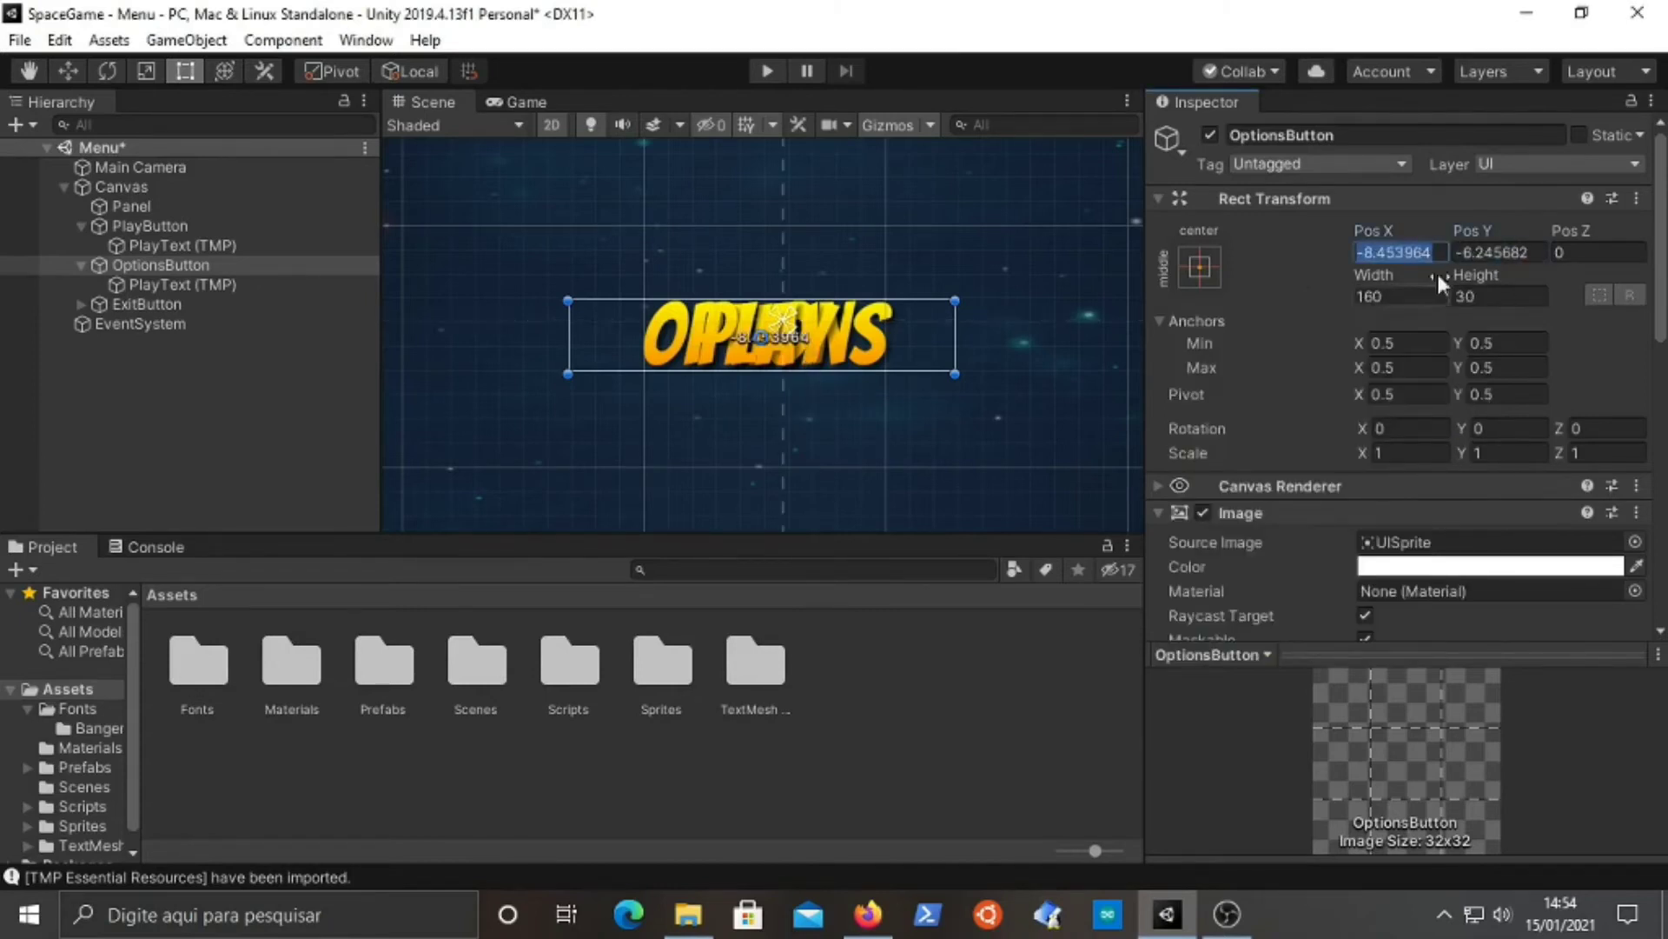
scroll(917, 361, "down", 1)
scroll(904, 348, "down", 1)
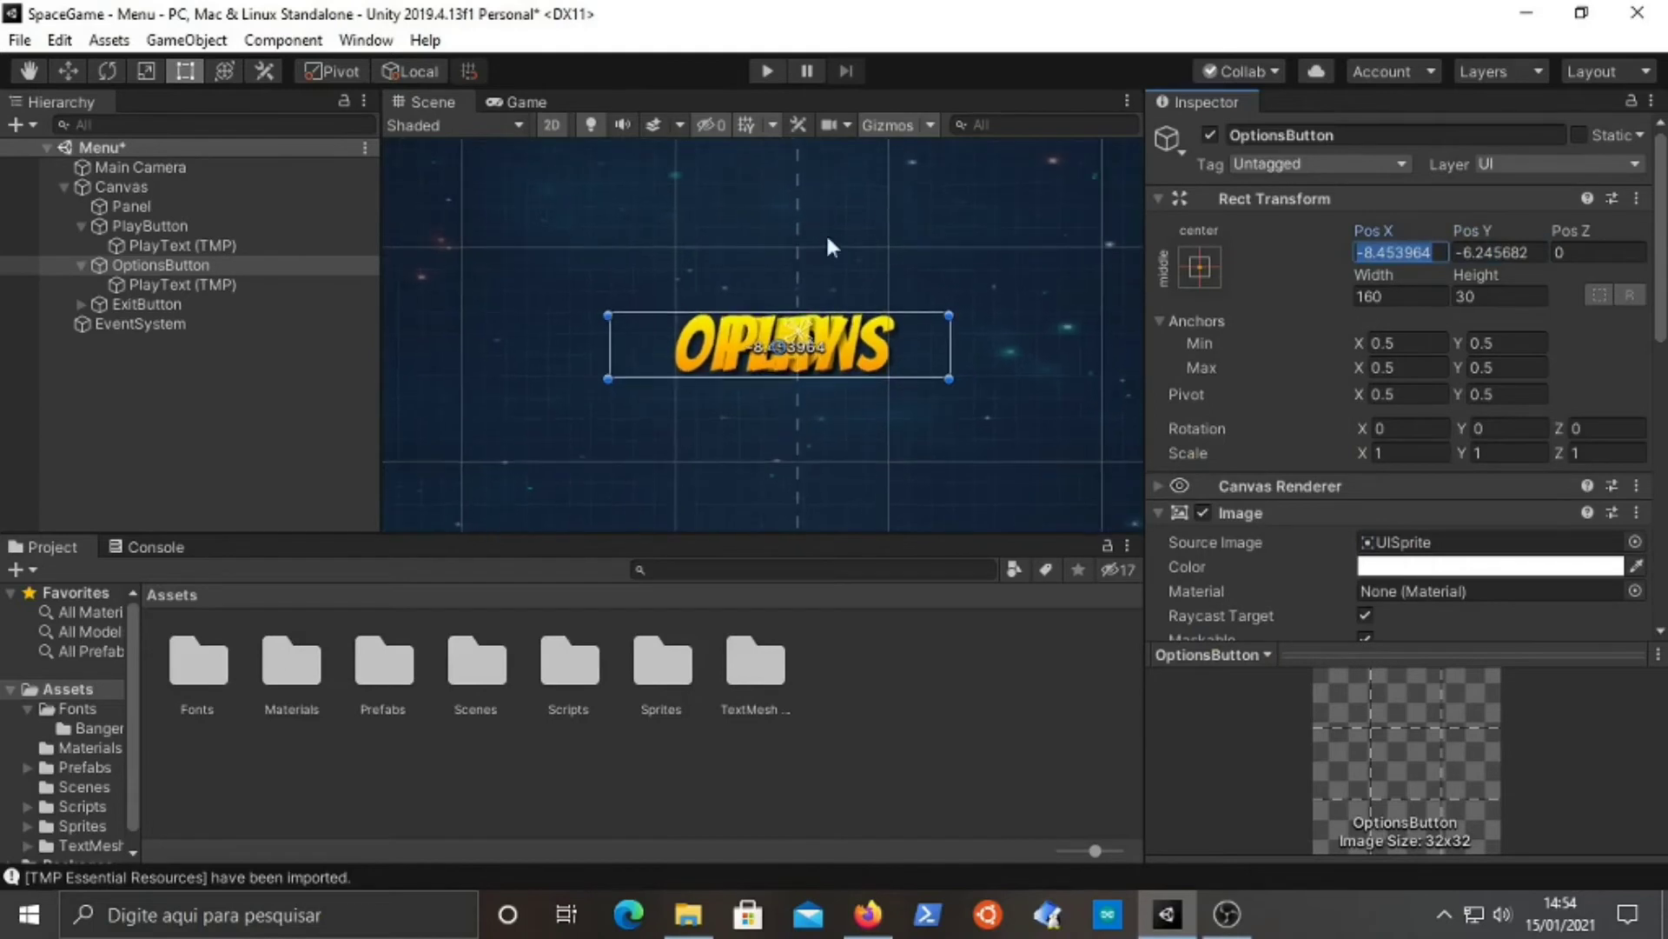
left_click(146, 185)
key("f")
scroll(726, 344, "up", 5)
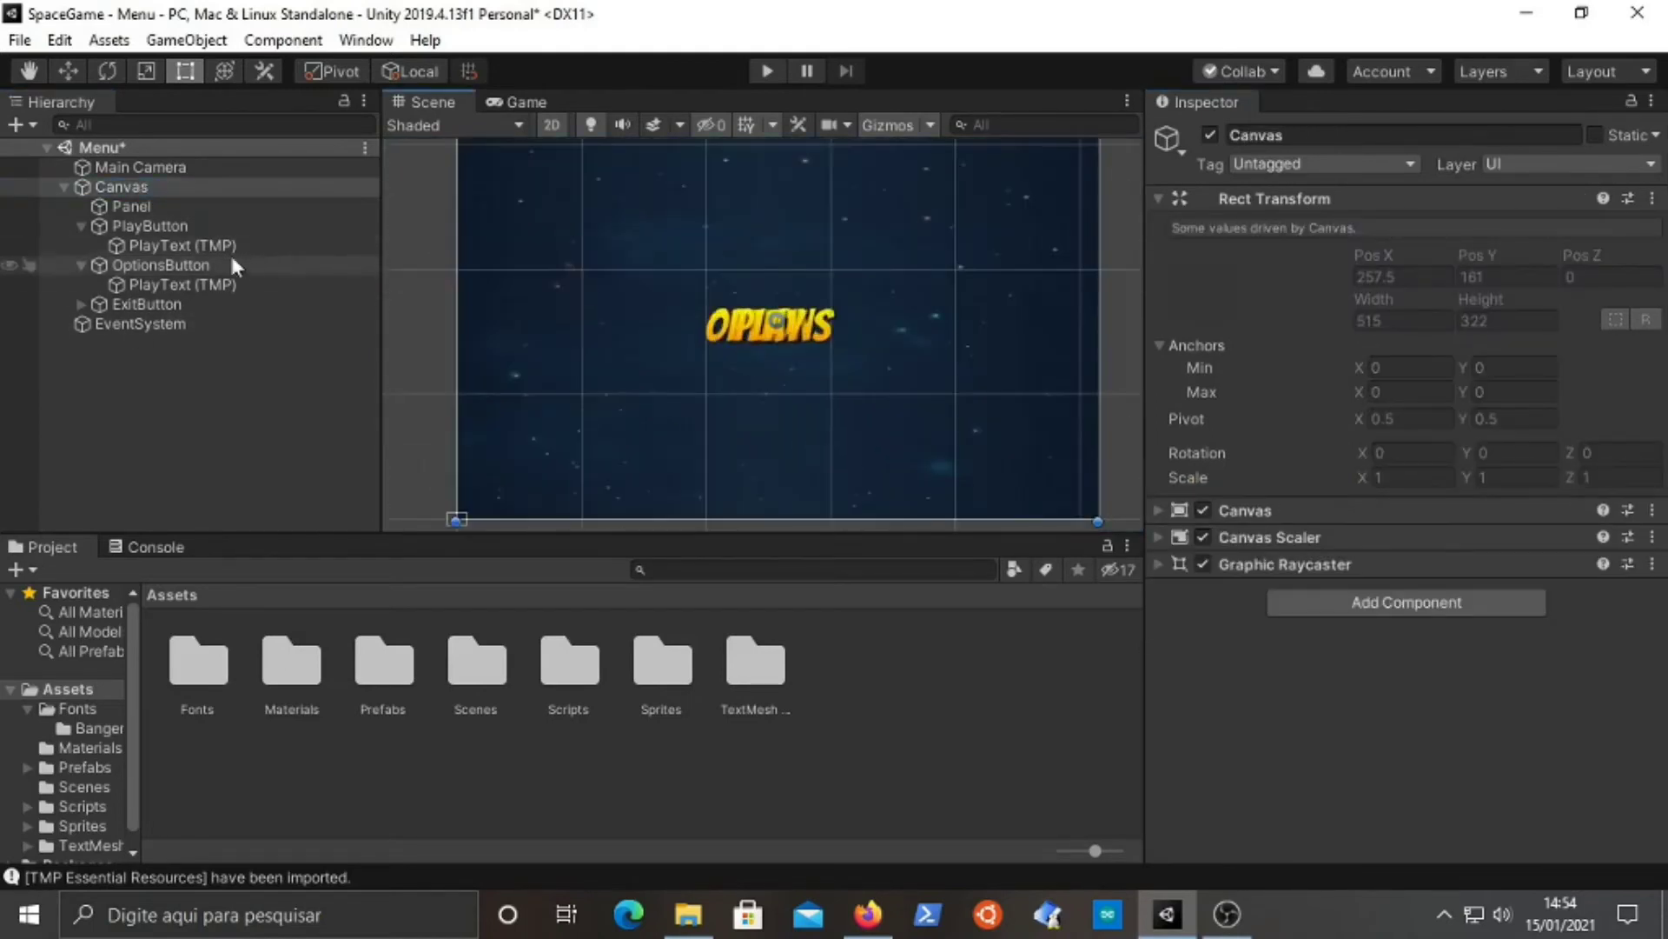
left_click(154, 277)
left_click(154, 266)
left_click(1414, 252)
type("0")
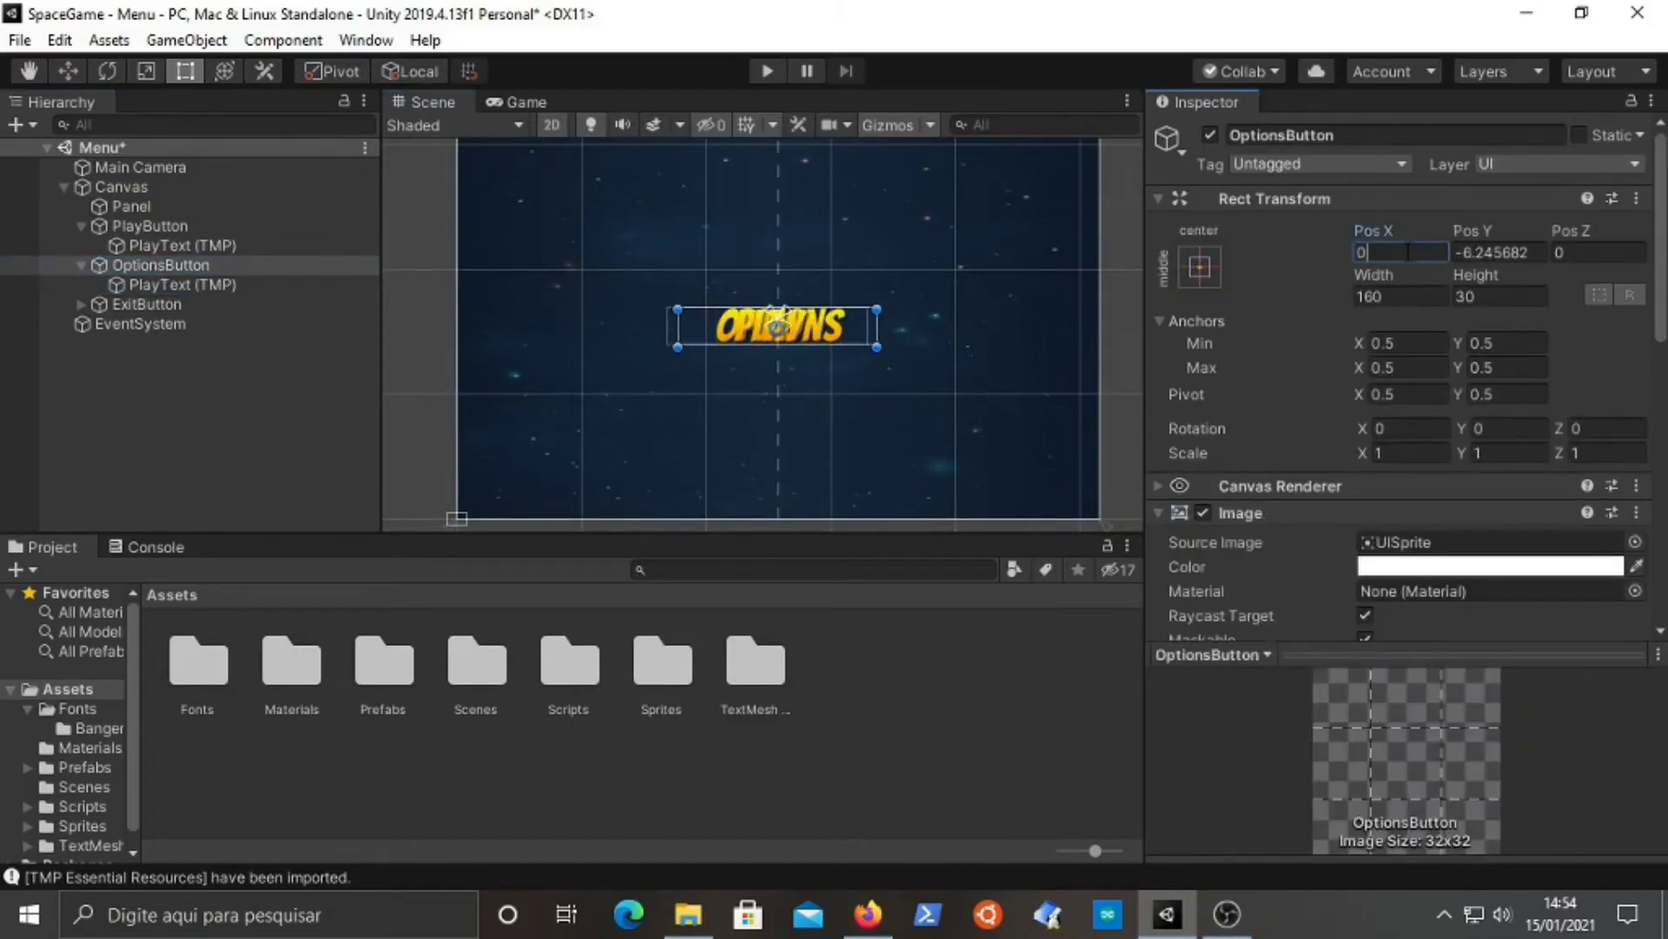
- Set OptionsButton's Pos Y to 0, try 20, and settle on 30
left_click(1494, 252)
type("0")
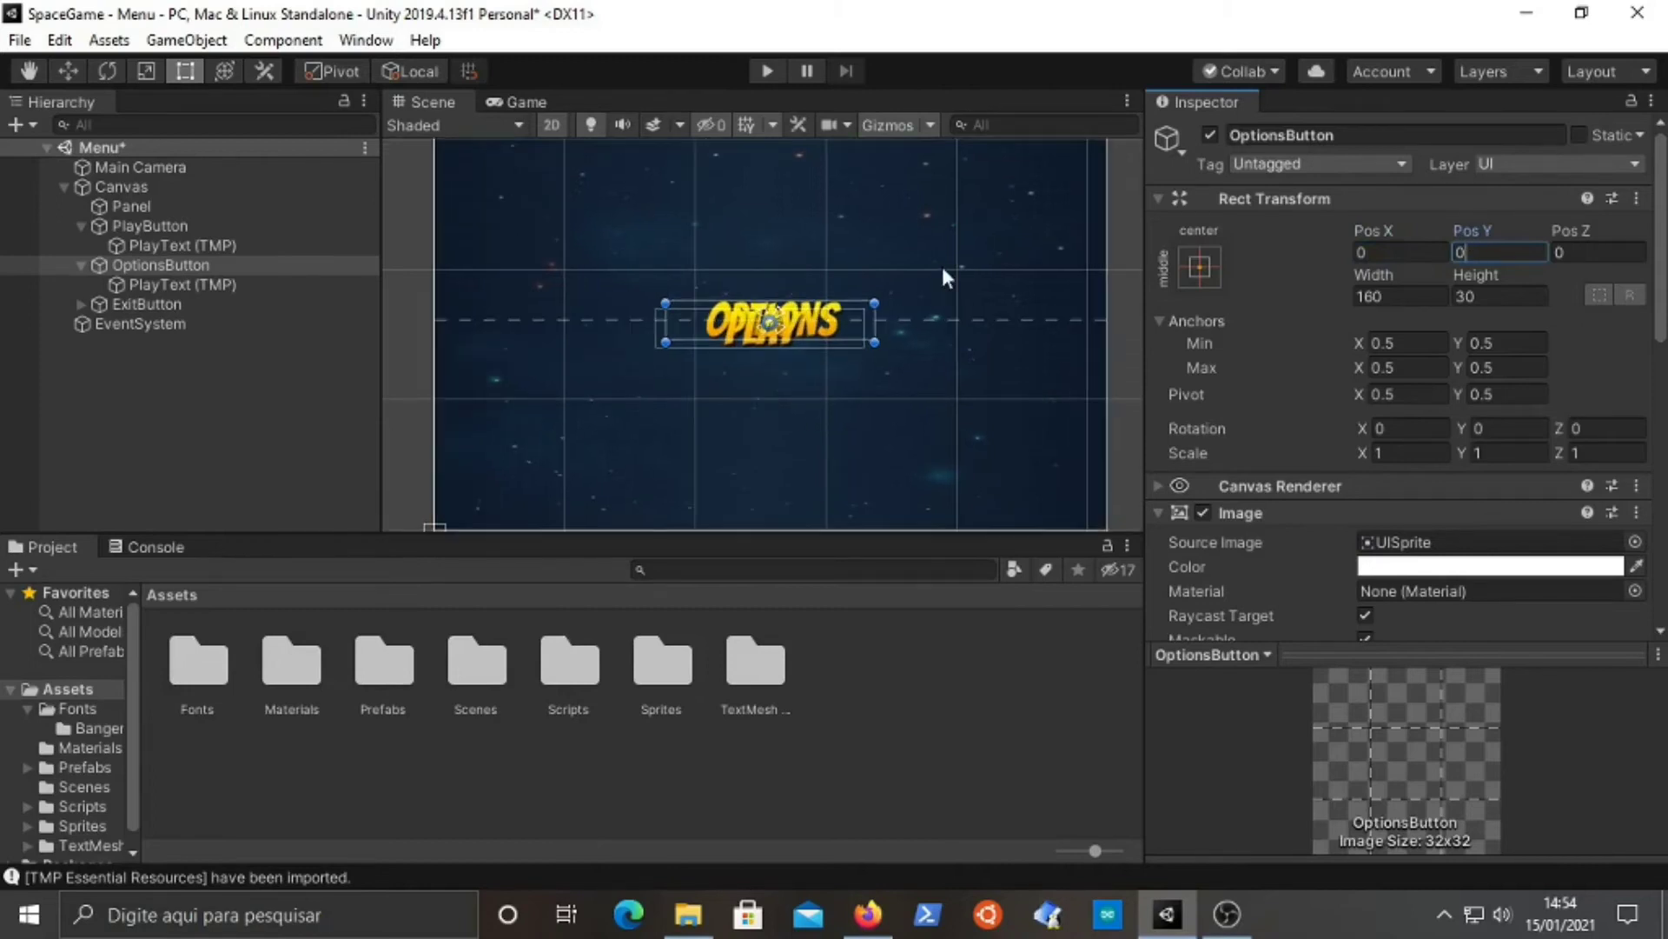
middle_click_drag(942, 269, 941, 304)
scroll(941, 304, "down", 1)
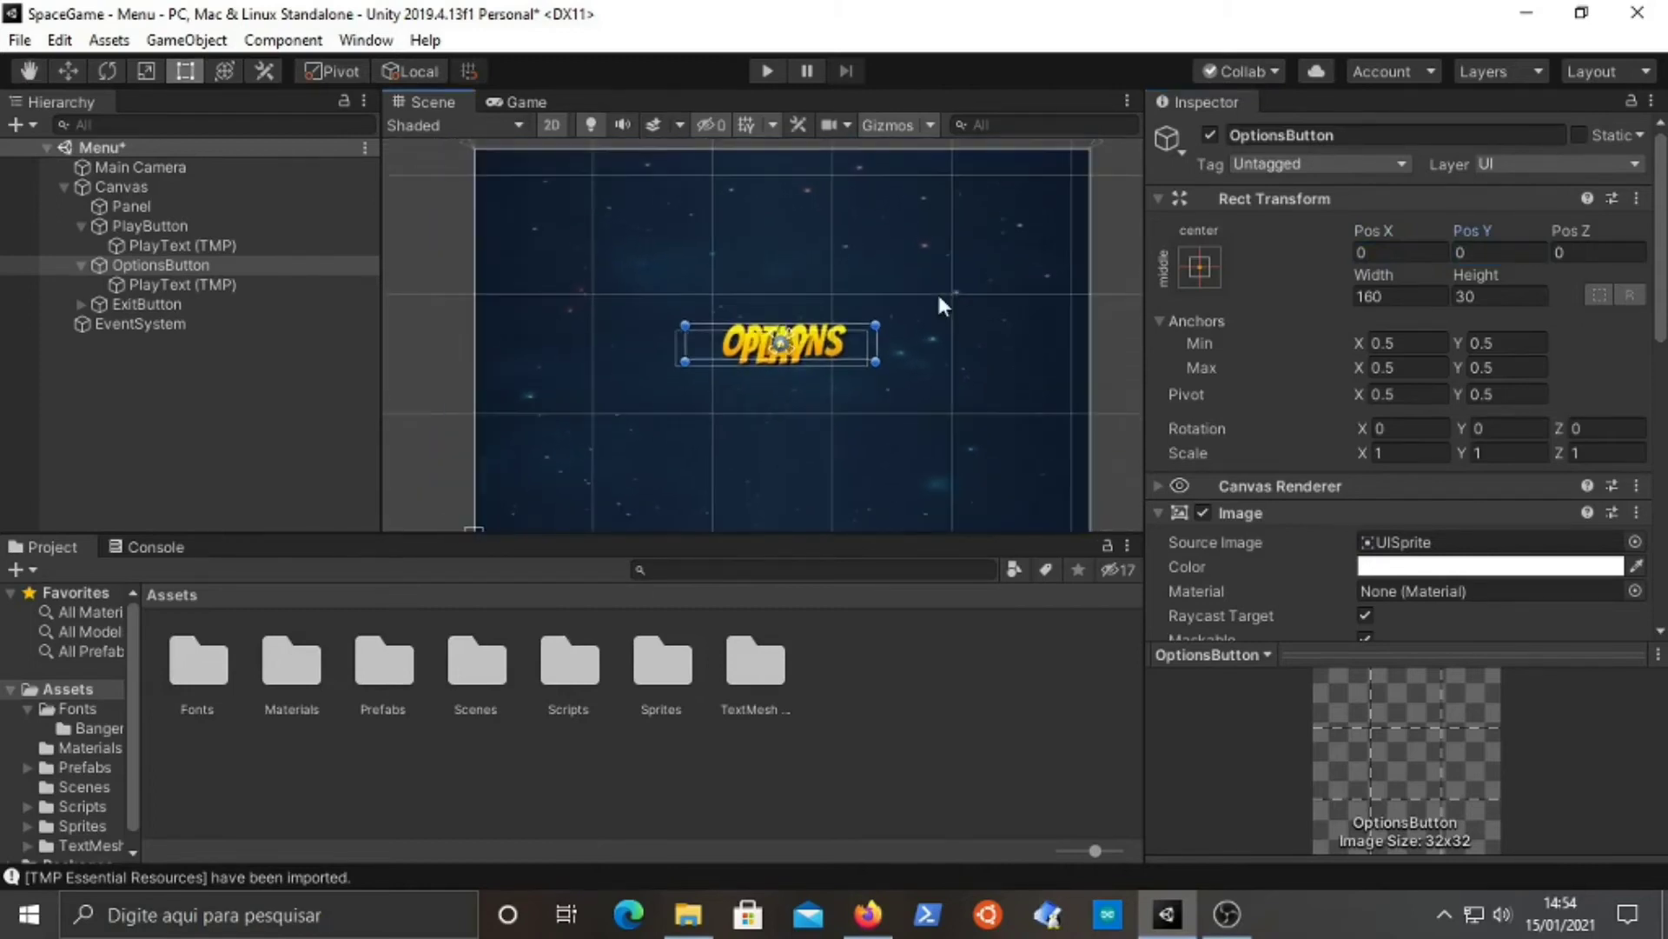
left_click(1499, 252)
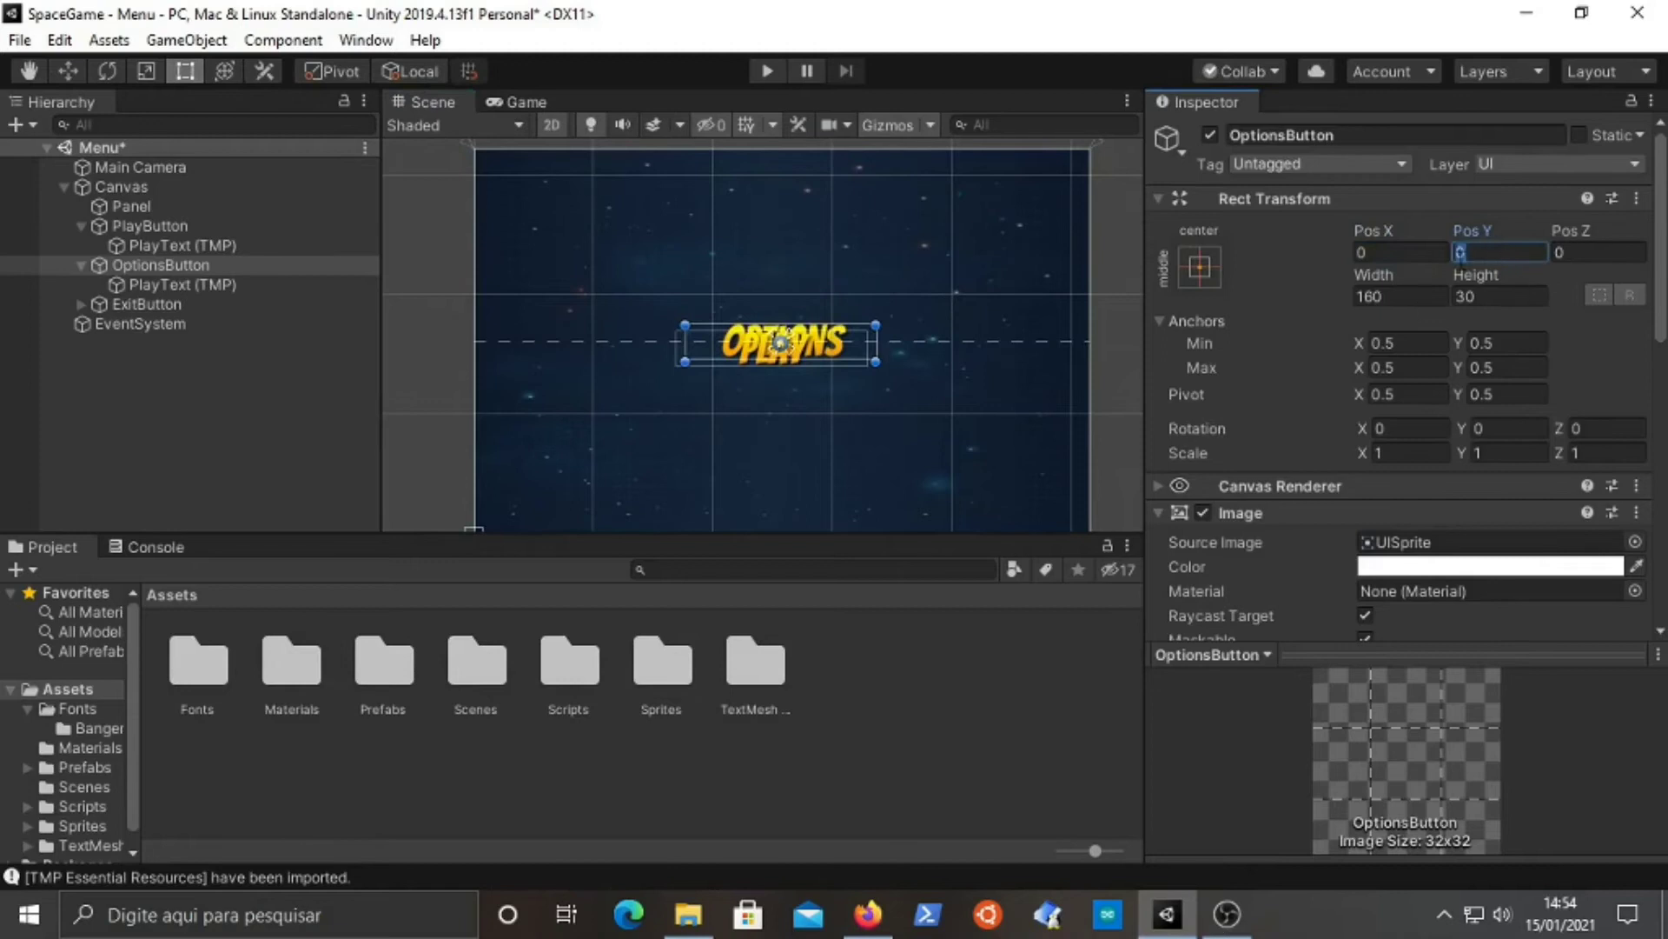
key("BackSpace")
type("20")
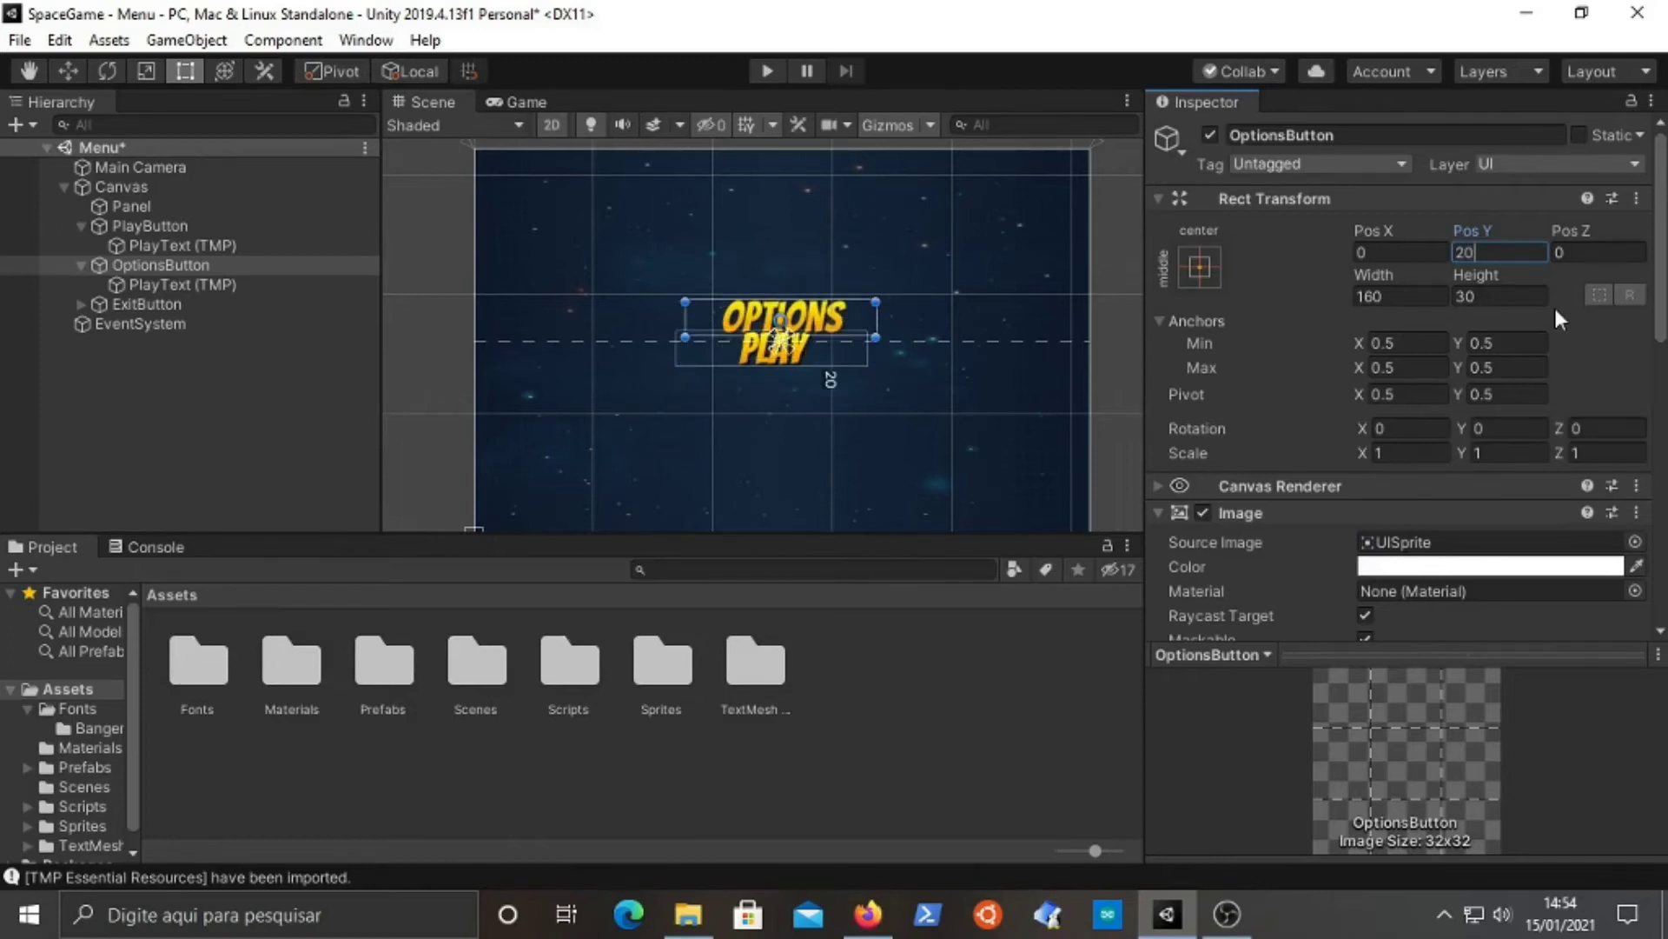
key("BackSpace")
key("BackSpace")
type("30")
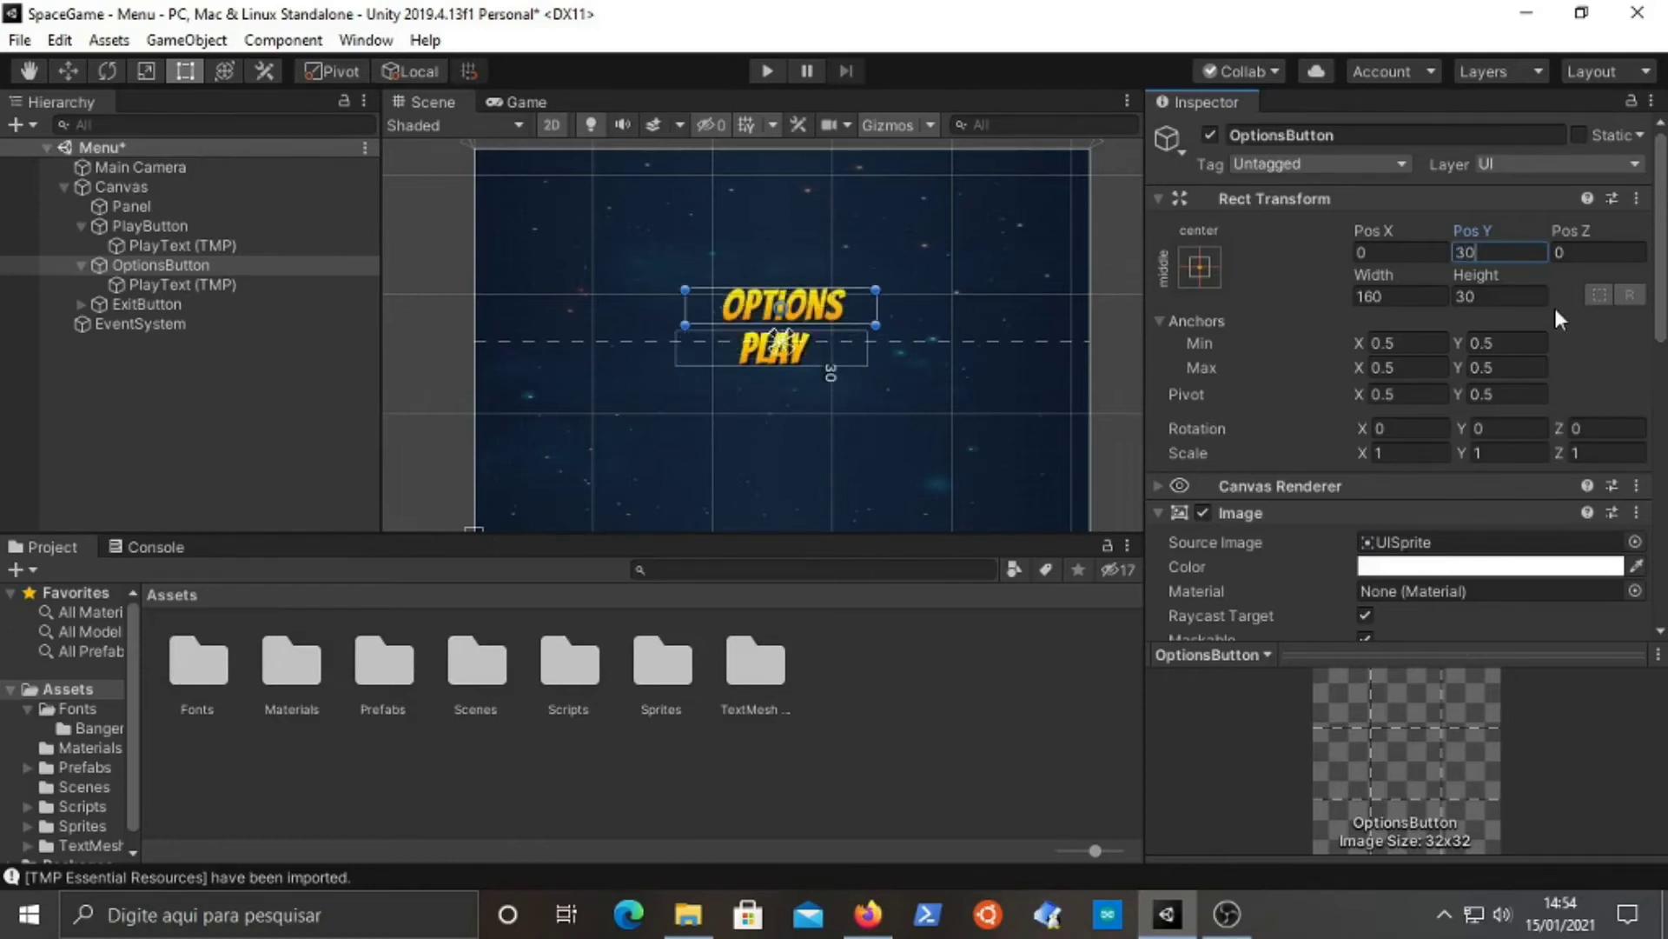
- Try the top-center and bottom-center anchor presets on OptionsButton
left_click(1203, 266)
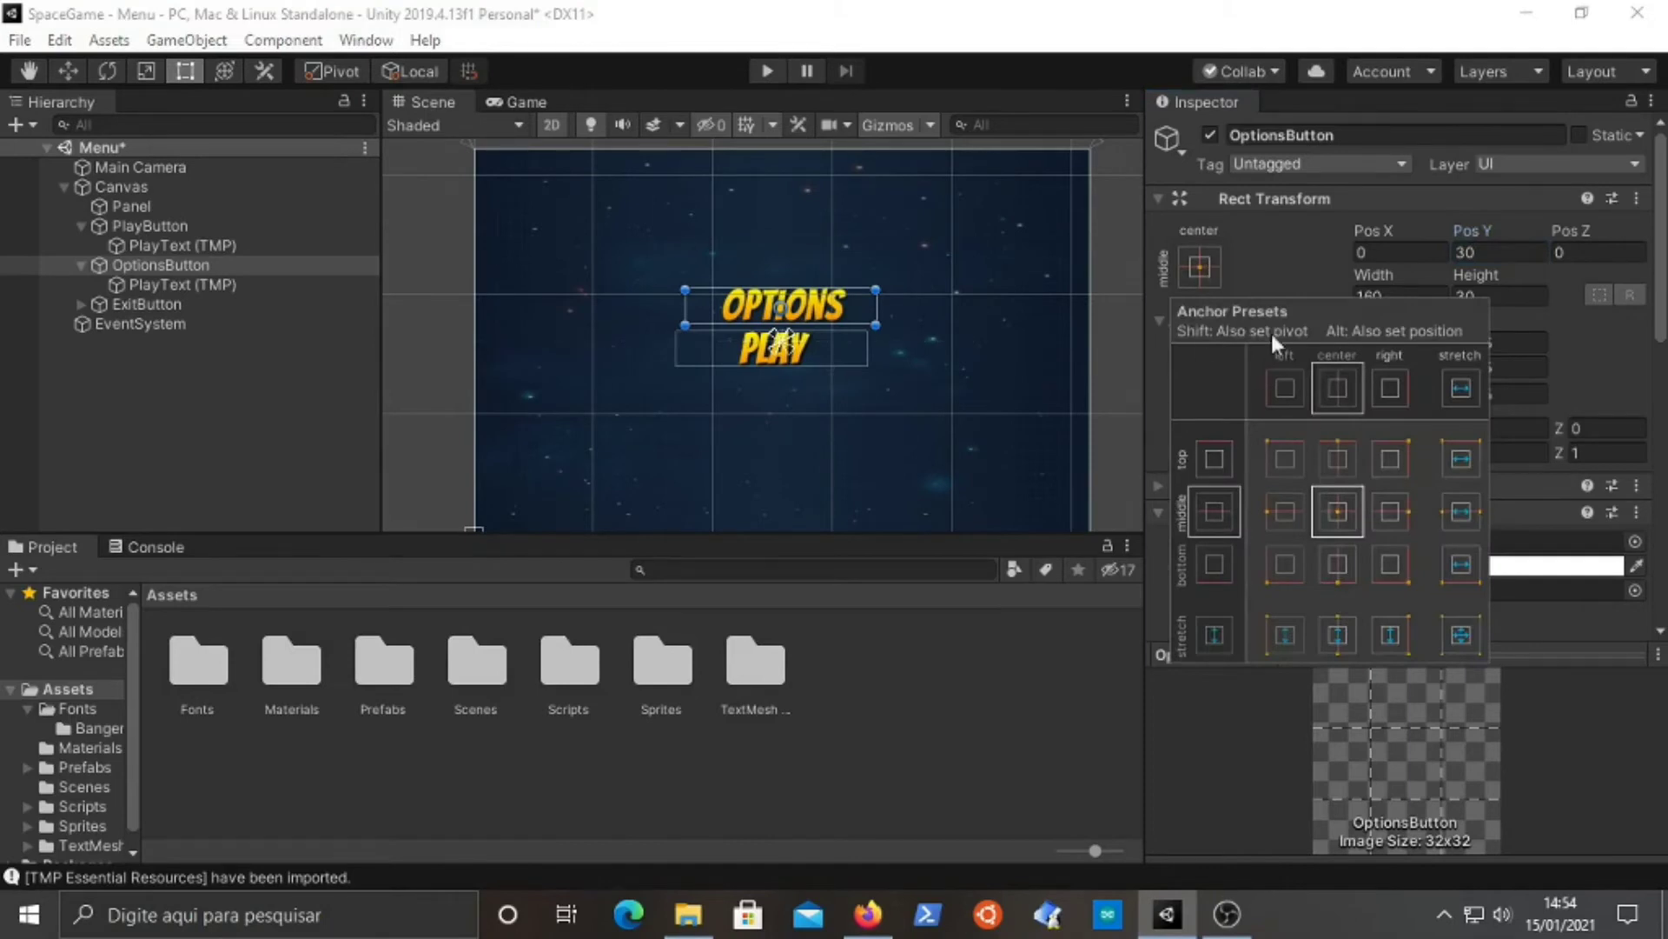
left_click(1340, 452)
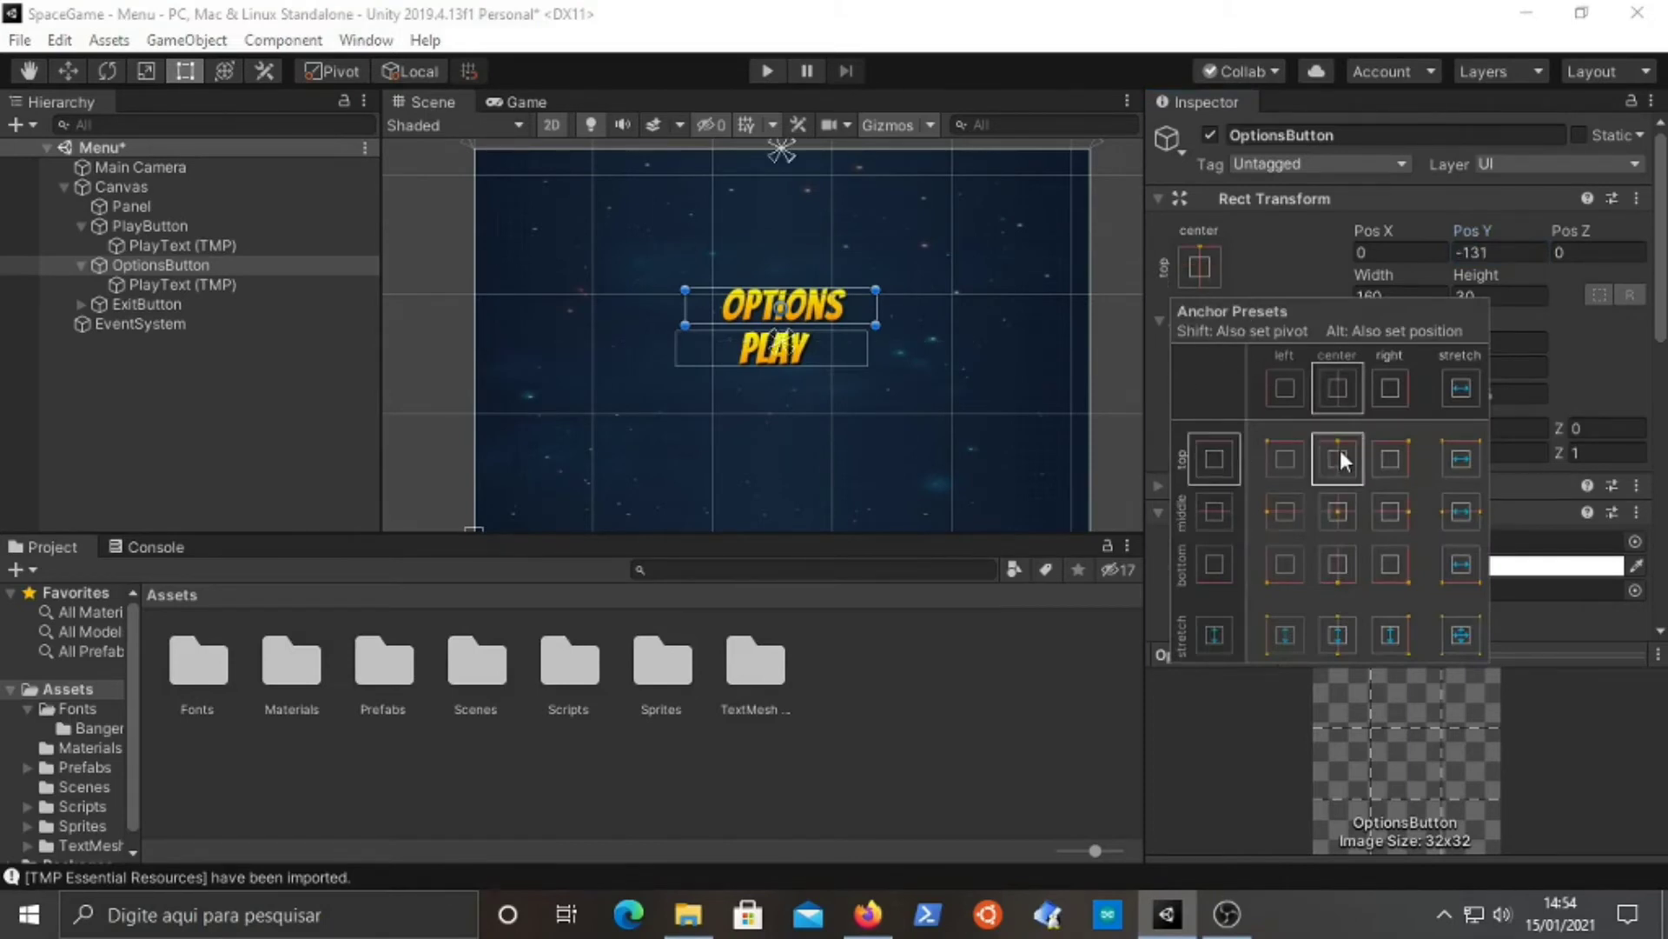
left_click(1492, 256)
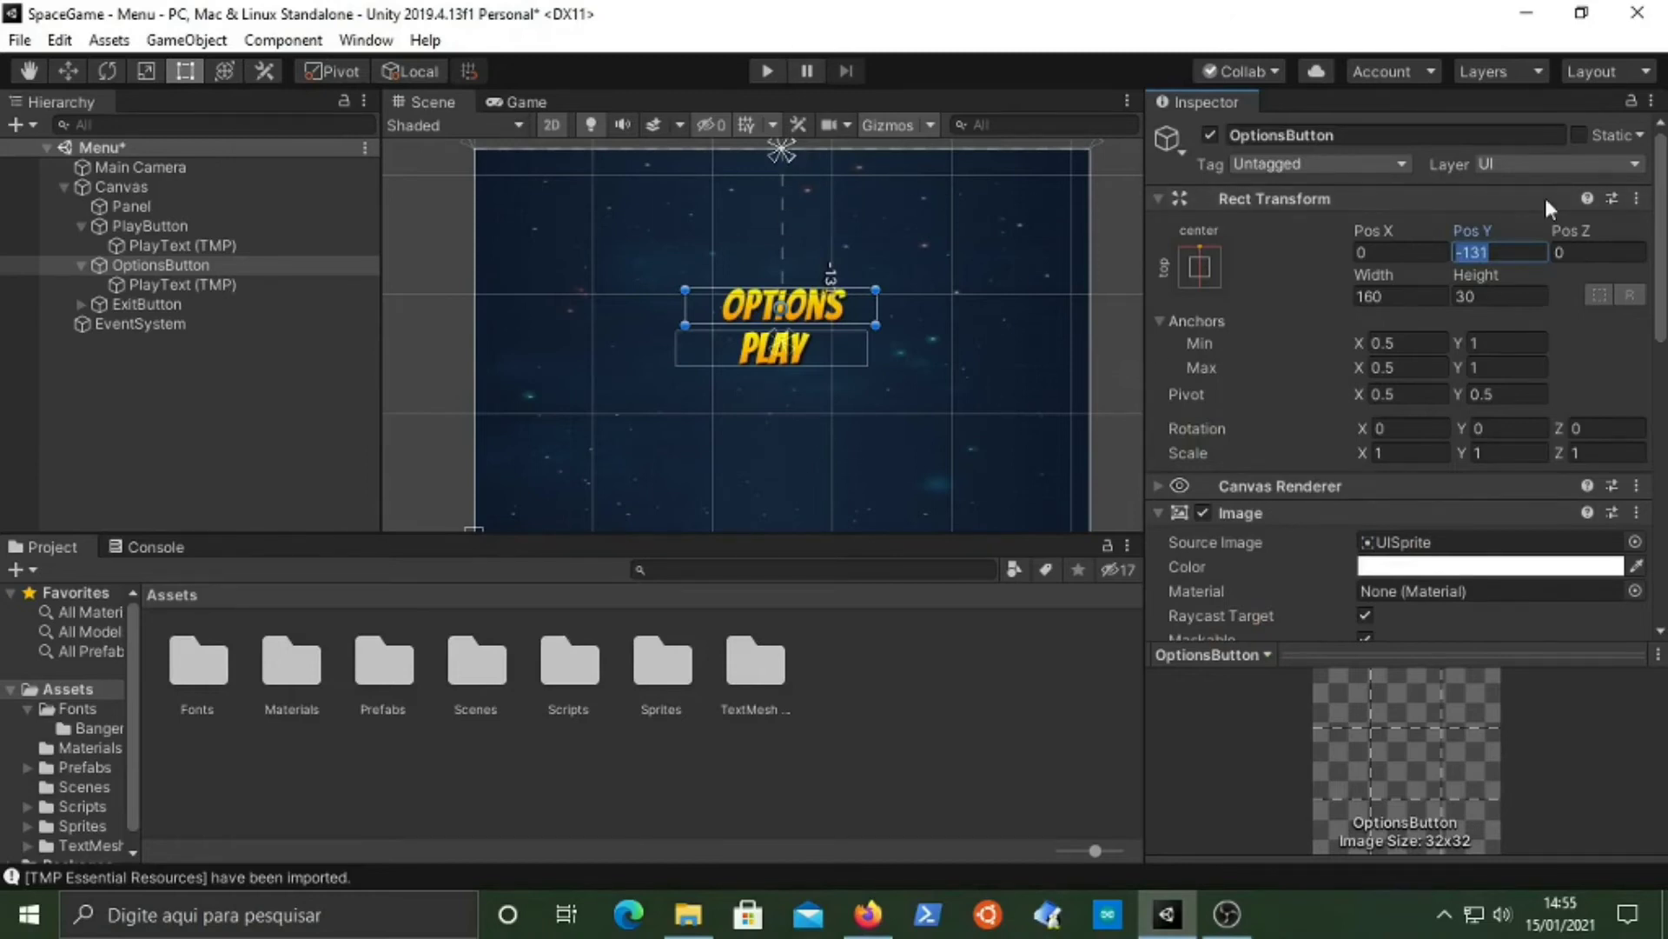
left_click(1200, 270)
left_click(1343, 567)
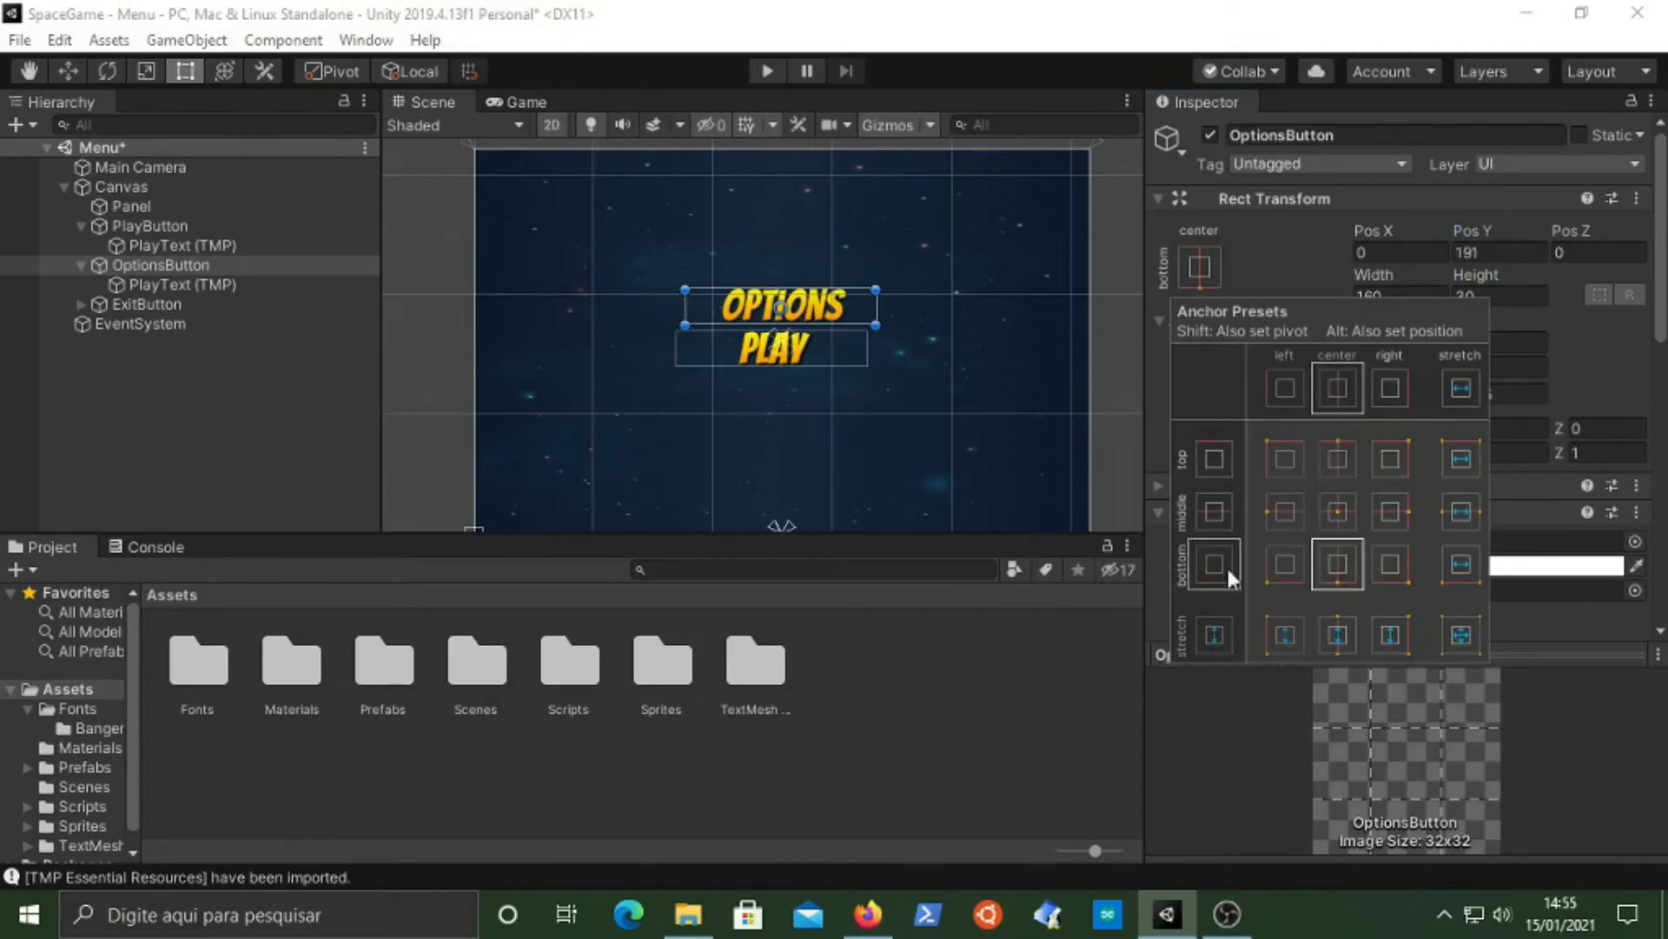
left_click(1473, 198)
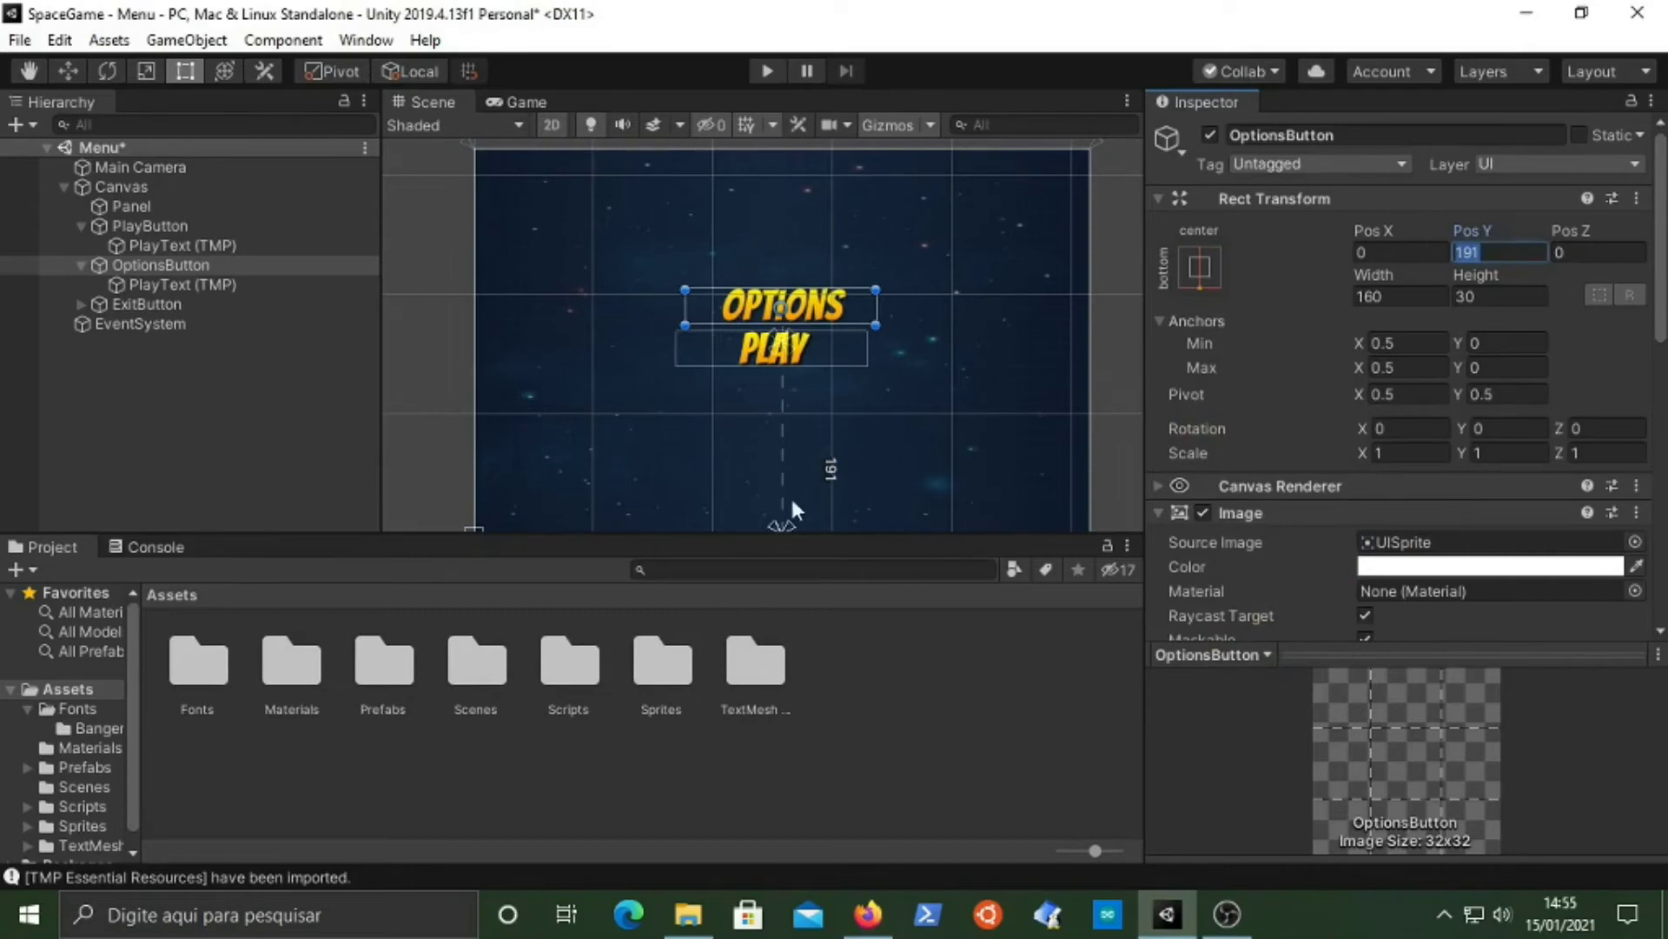
- Apply the full stretch anchor preset to OptionsButton and set its Left and Right offsets to 150
left_click(1200, 268)
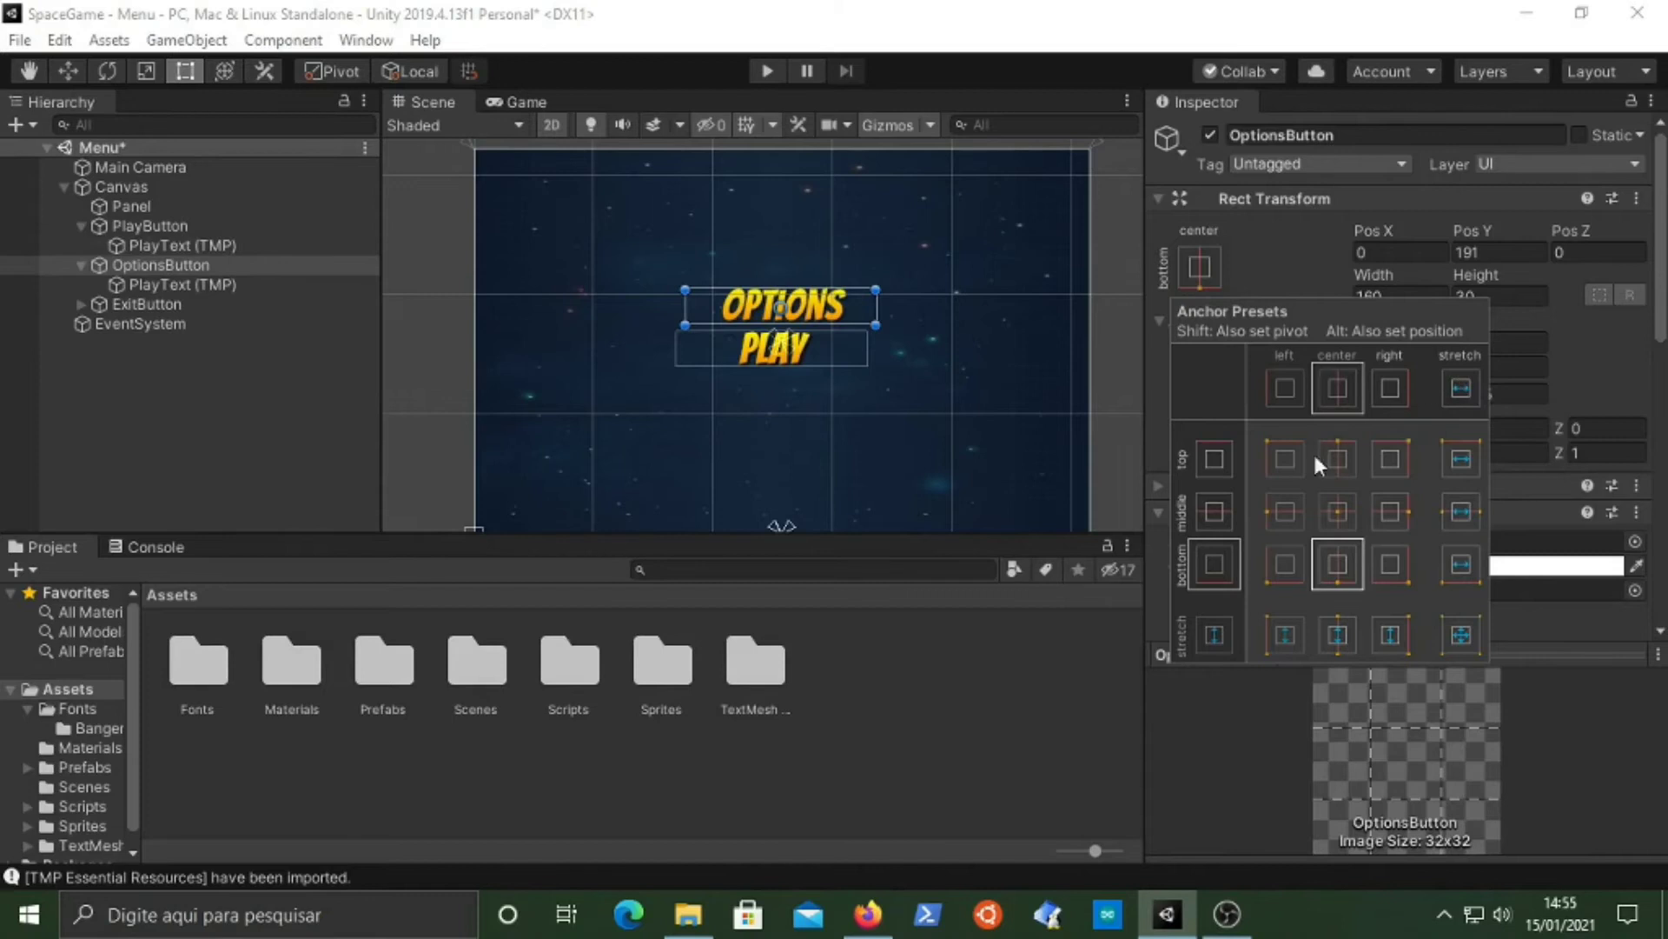
left_click(1463, 634)
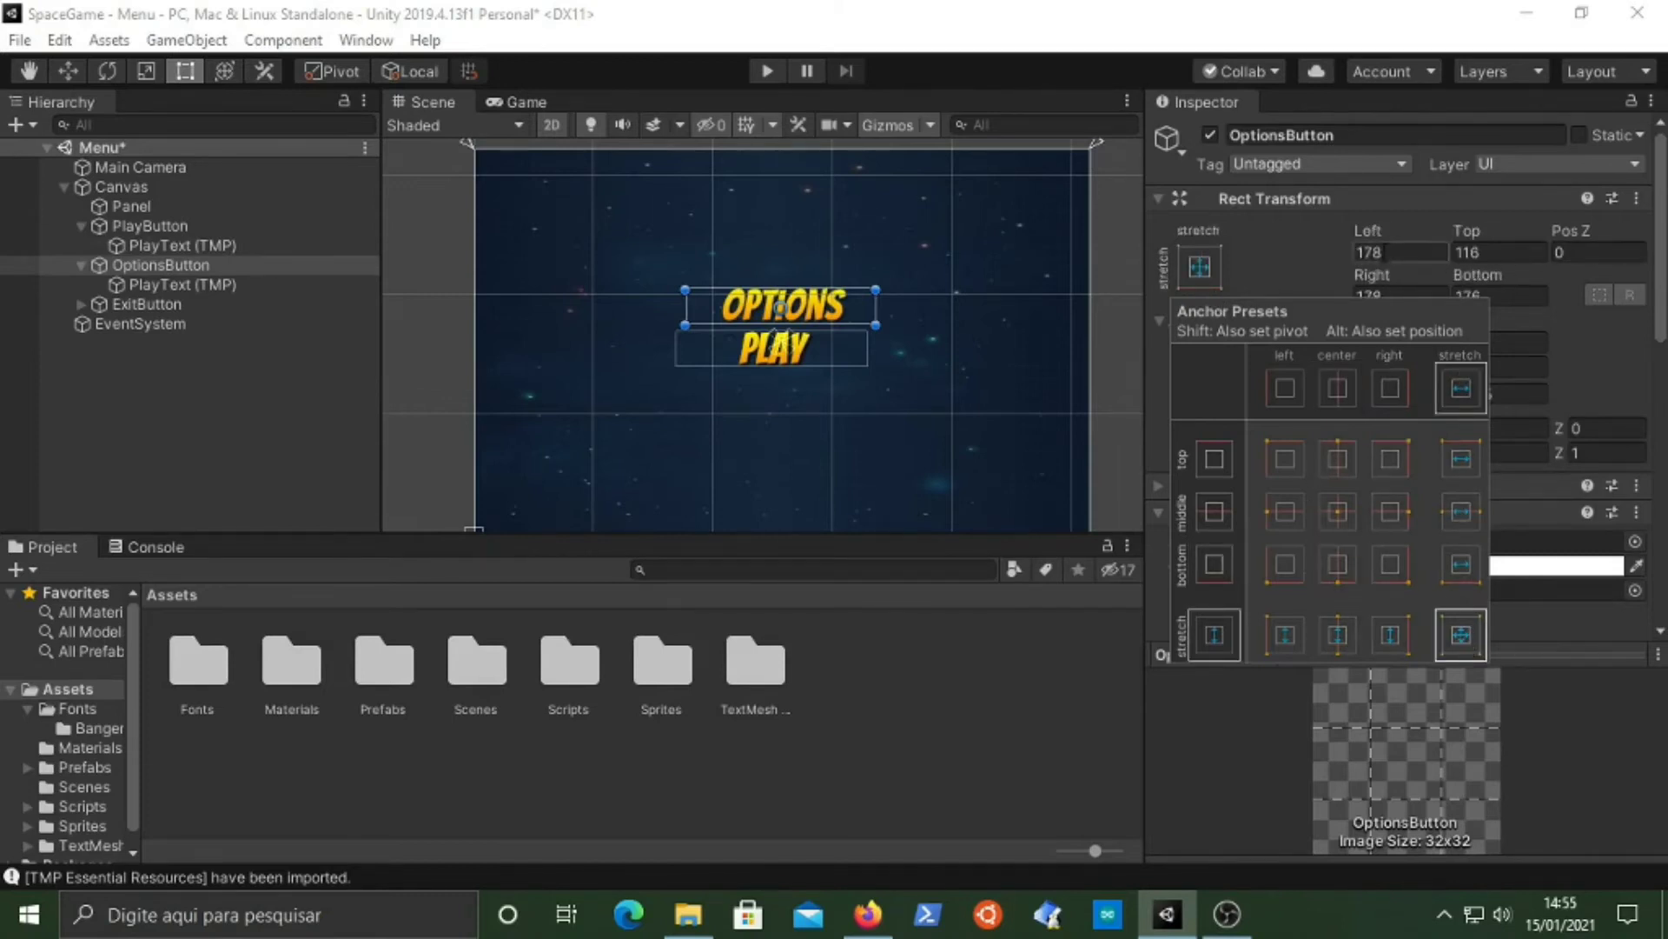
left_click(1384, 252)
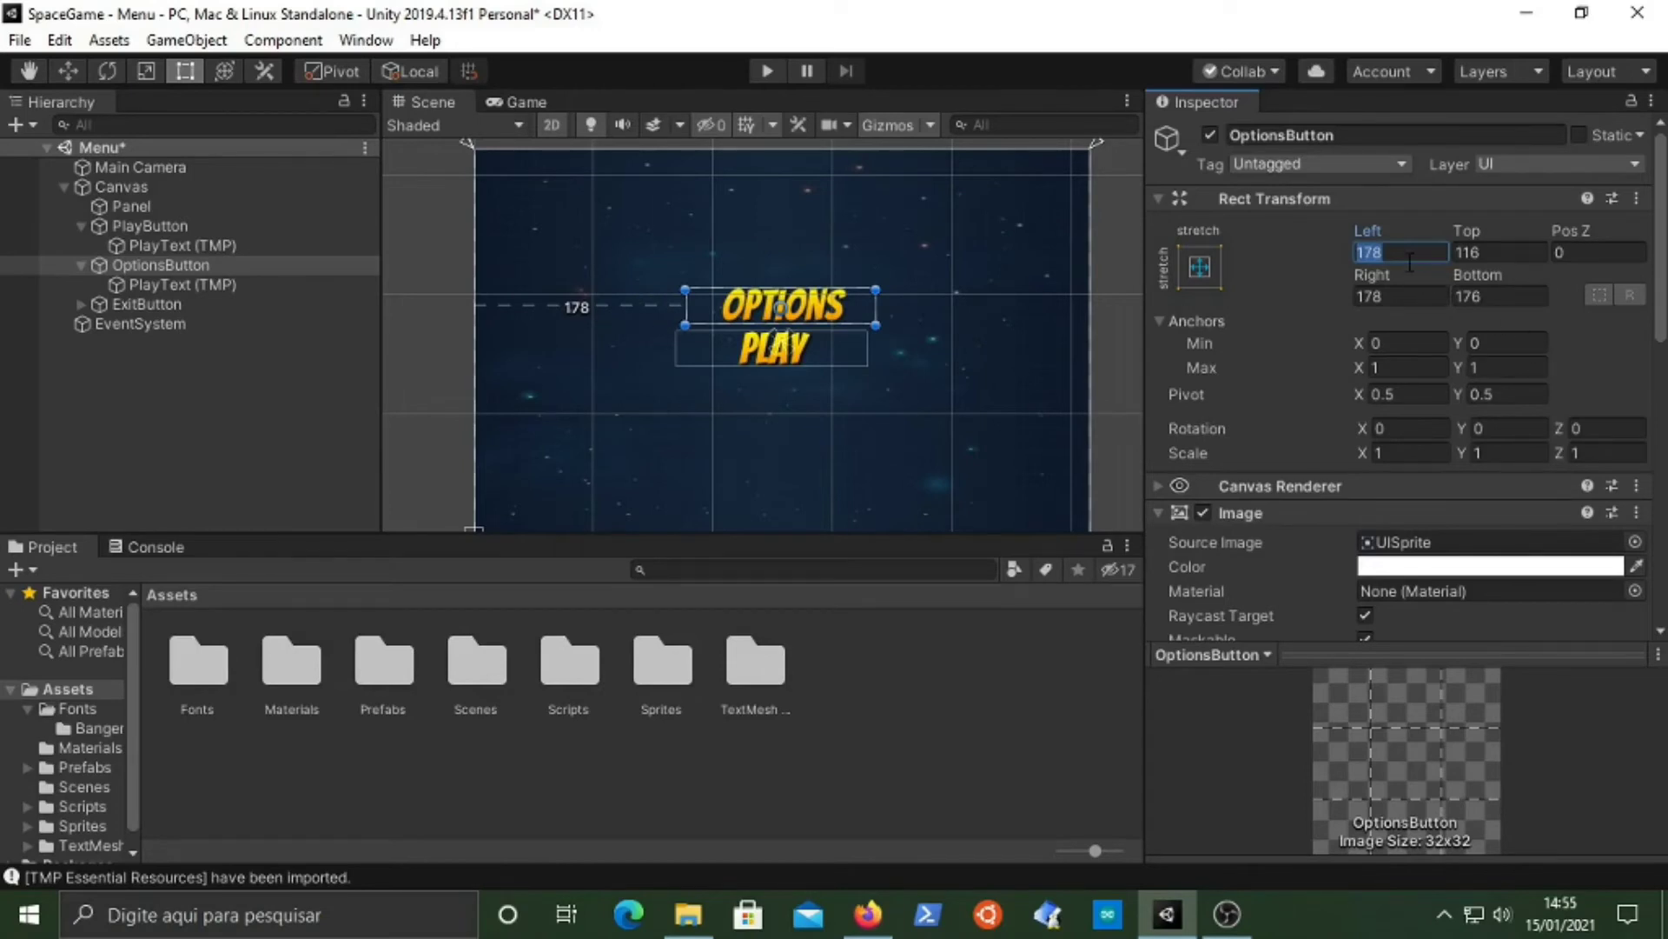
type("150")
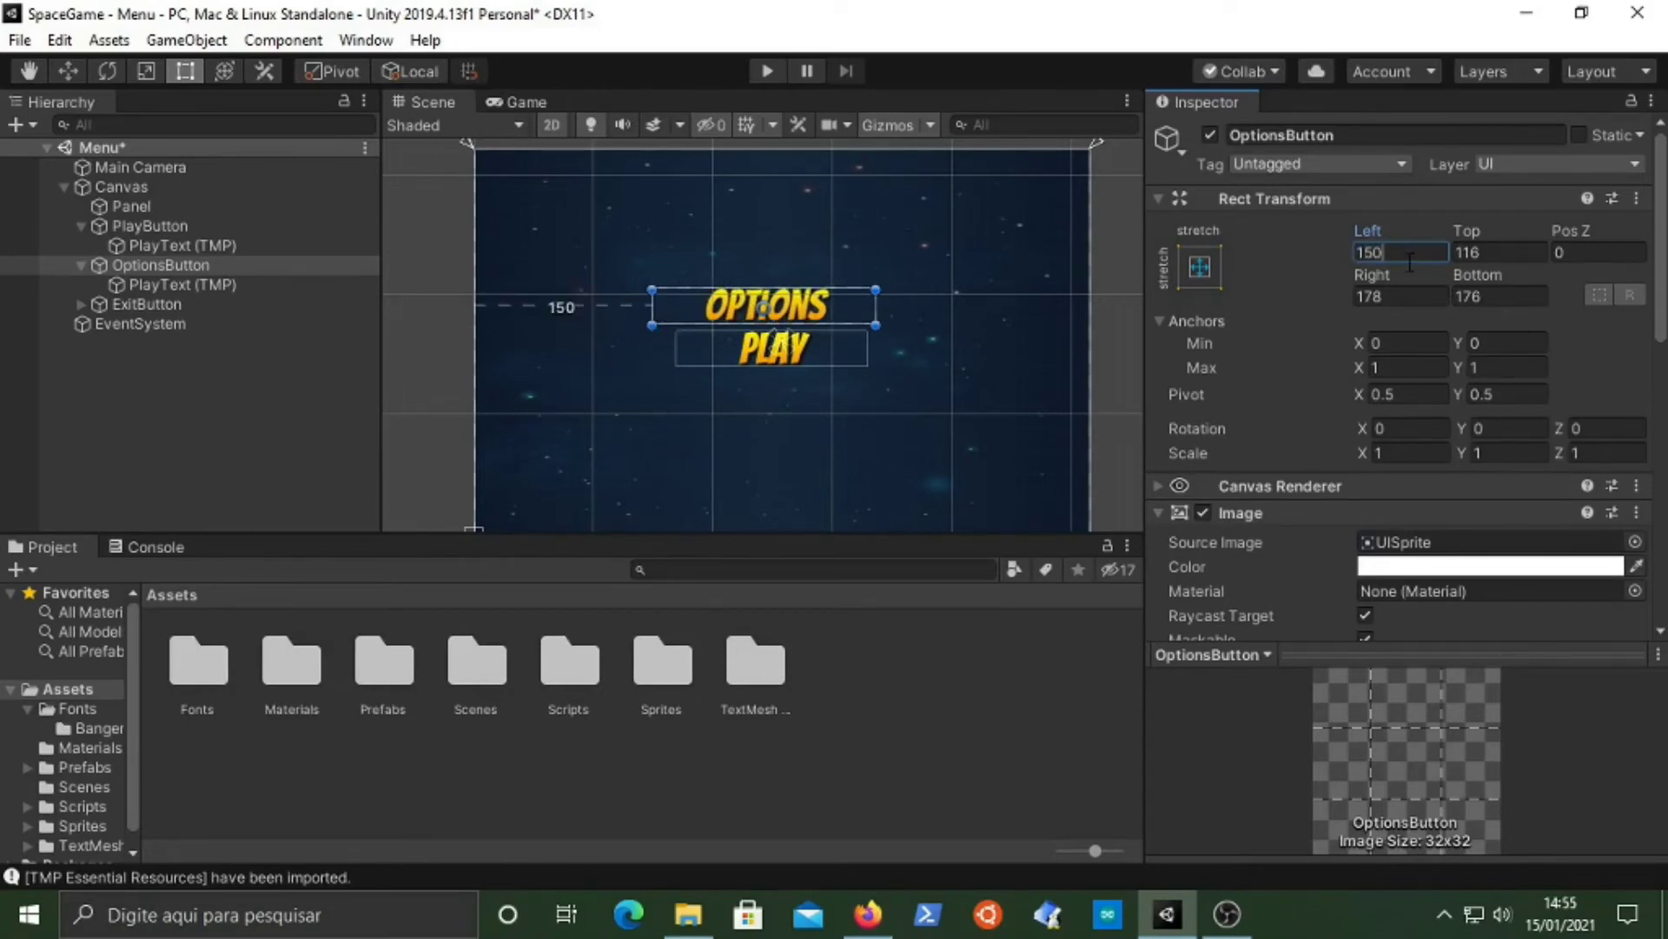
left_click(1415, 292)
type("150")
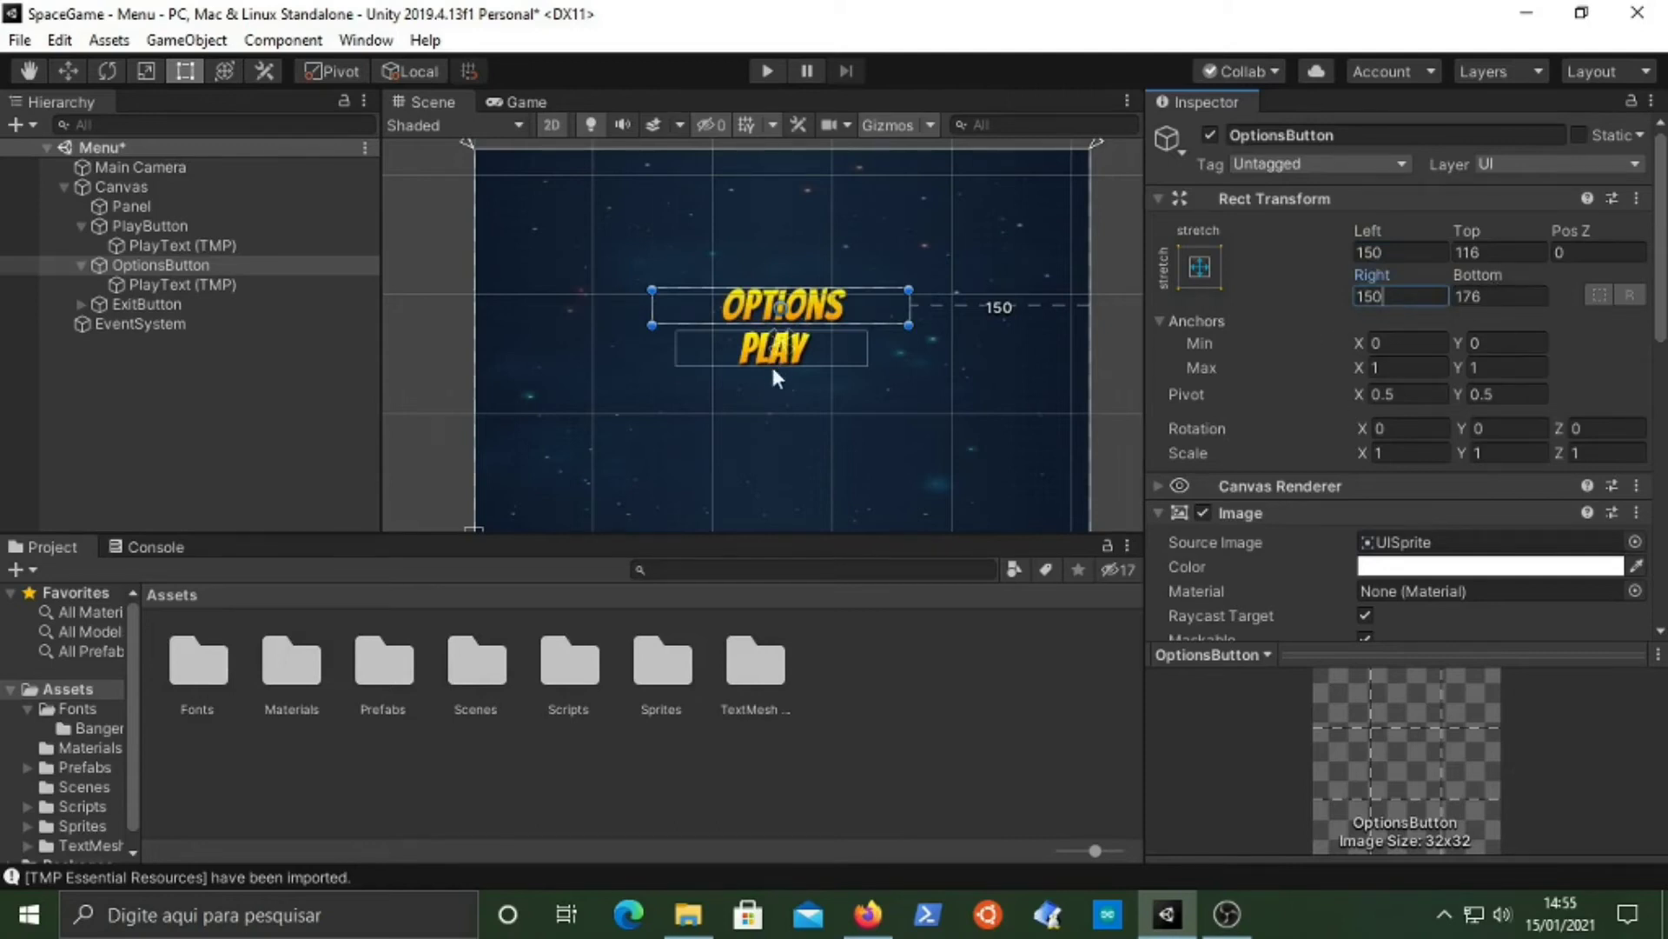
- Switch OptionsButton's anchors to the middle-center preset
left_click(1201, 269)
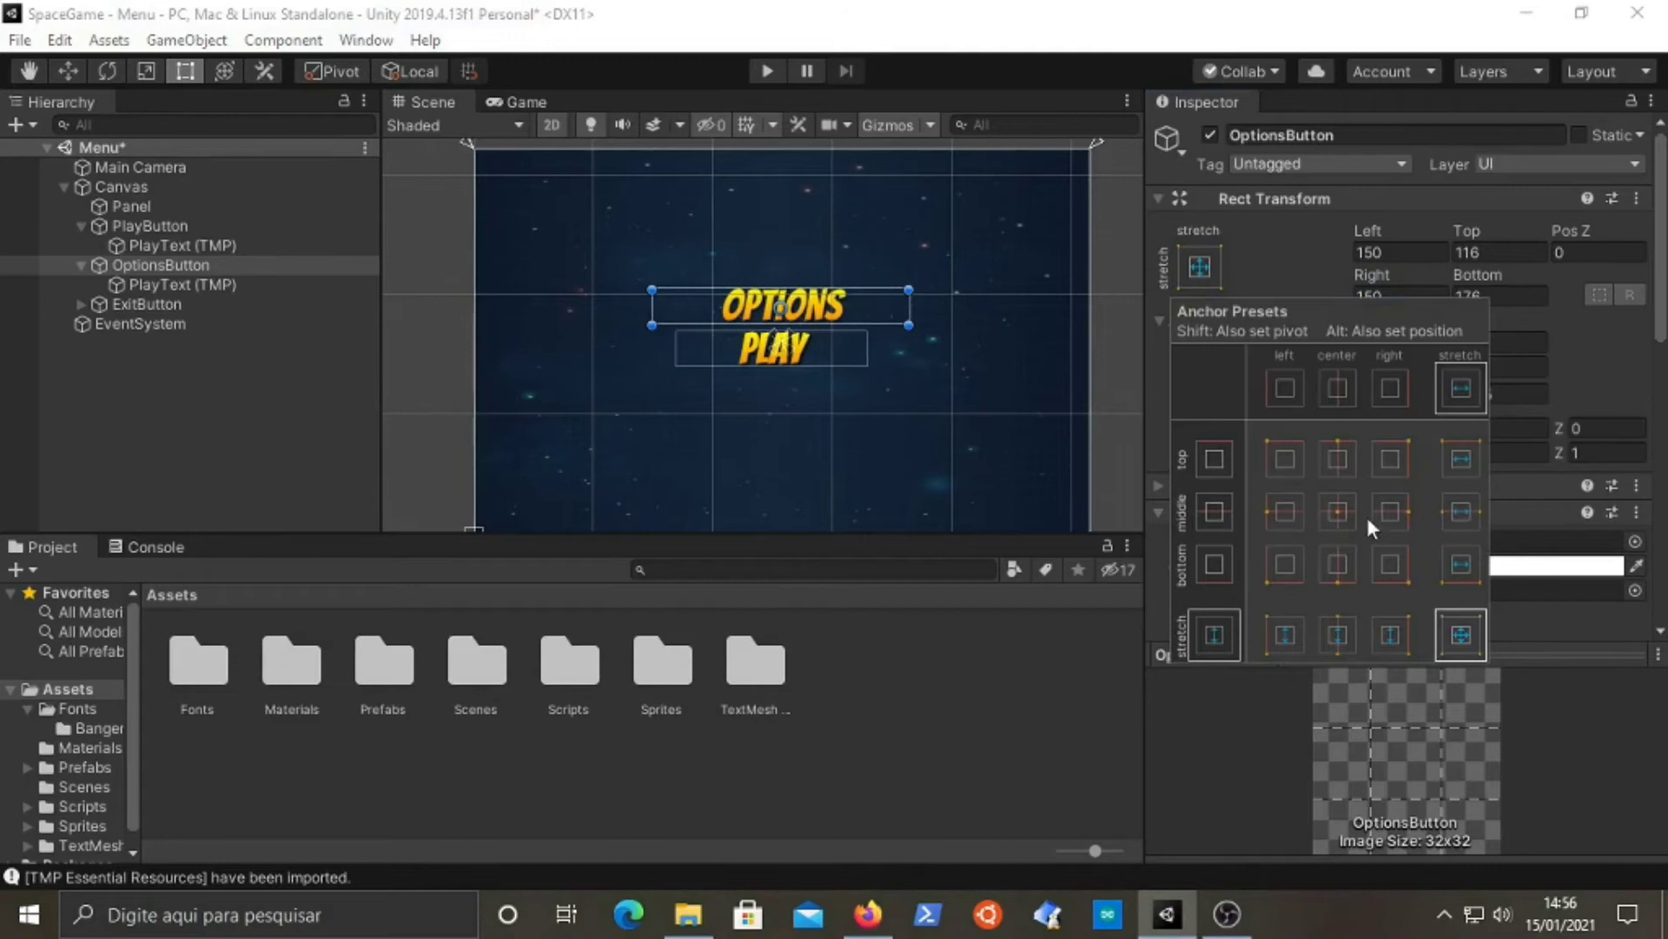
left_click(1342, 514)
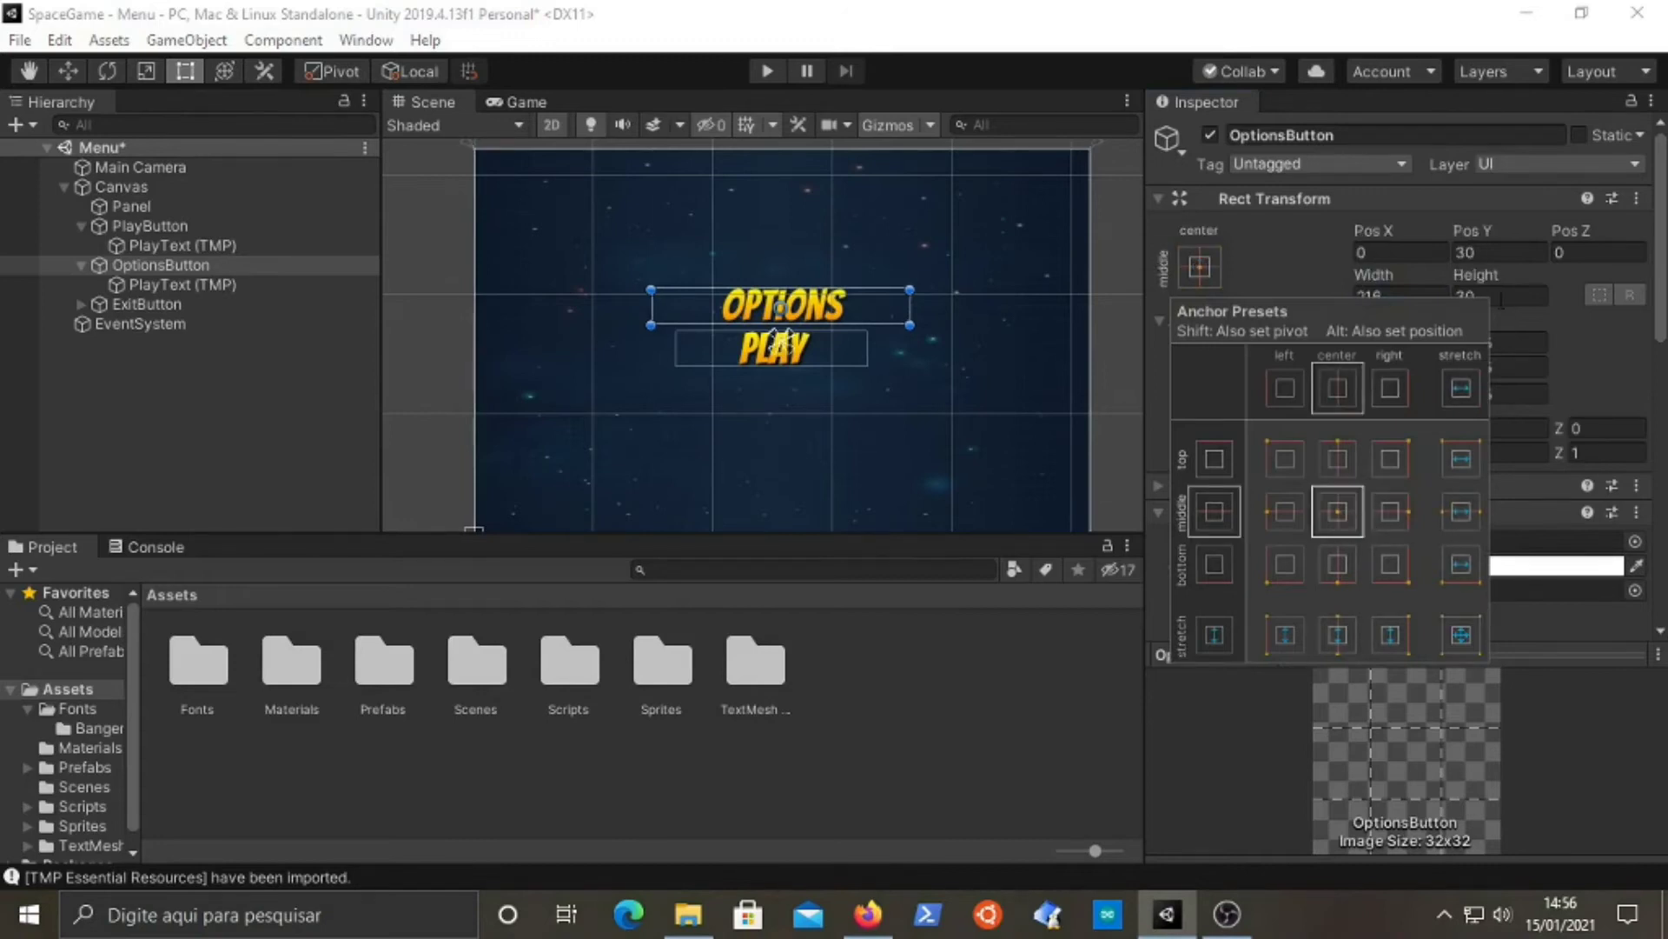
left_click(1412, 250)
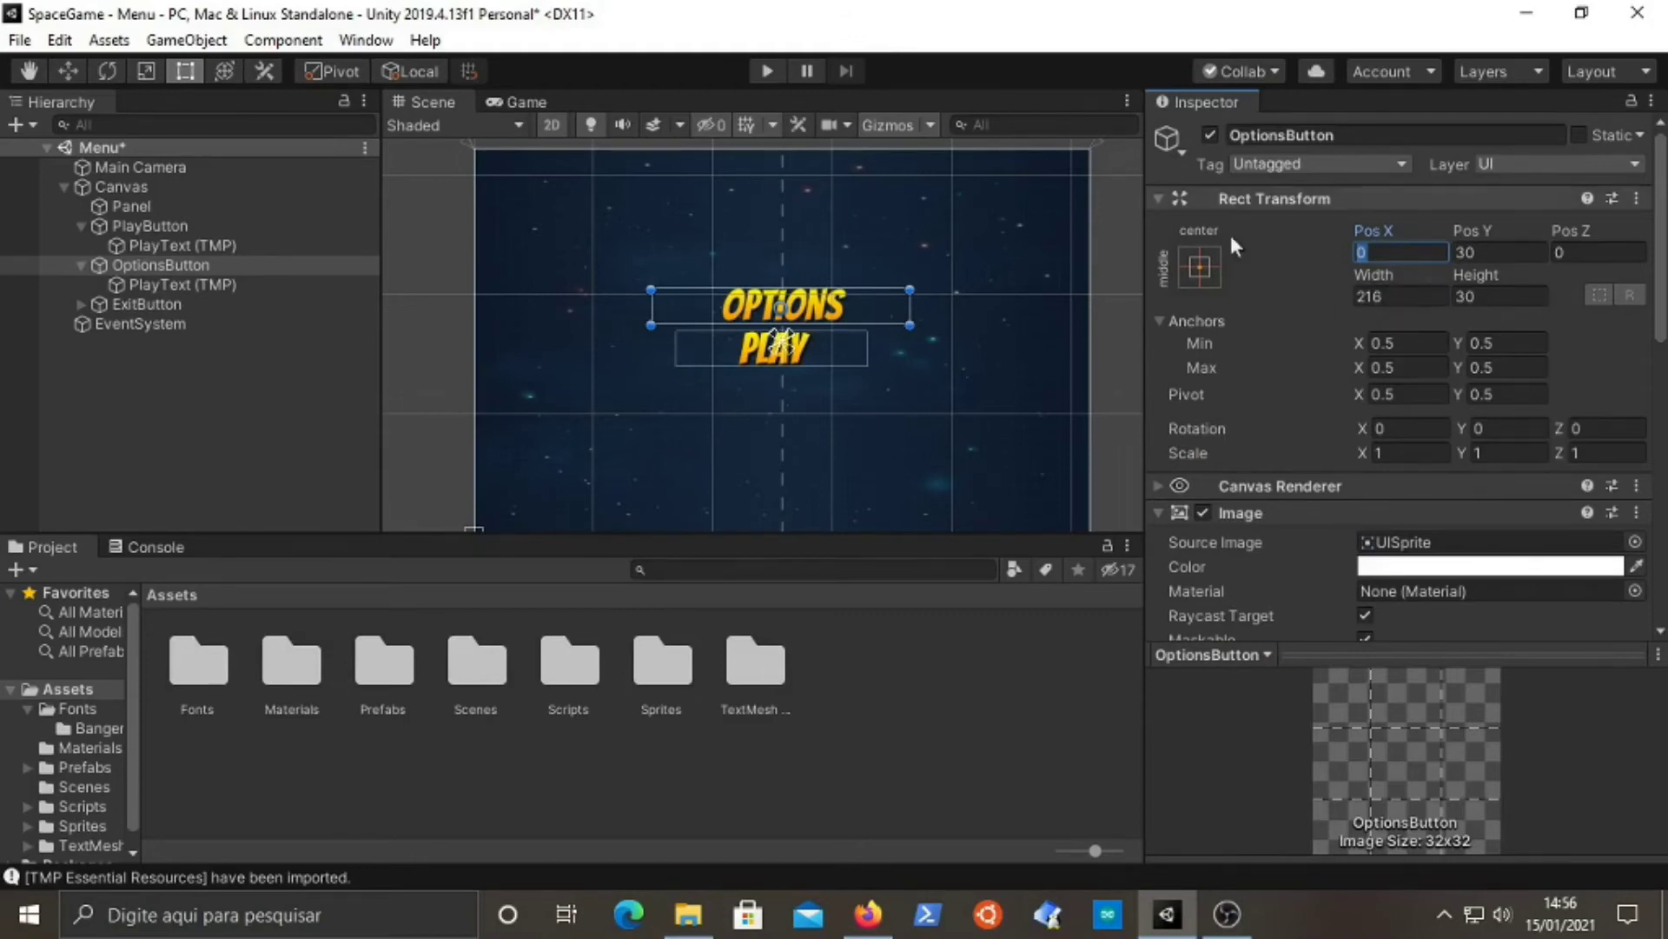
left_click(1200, 266)
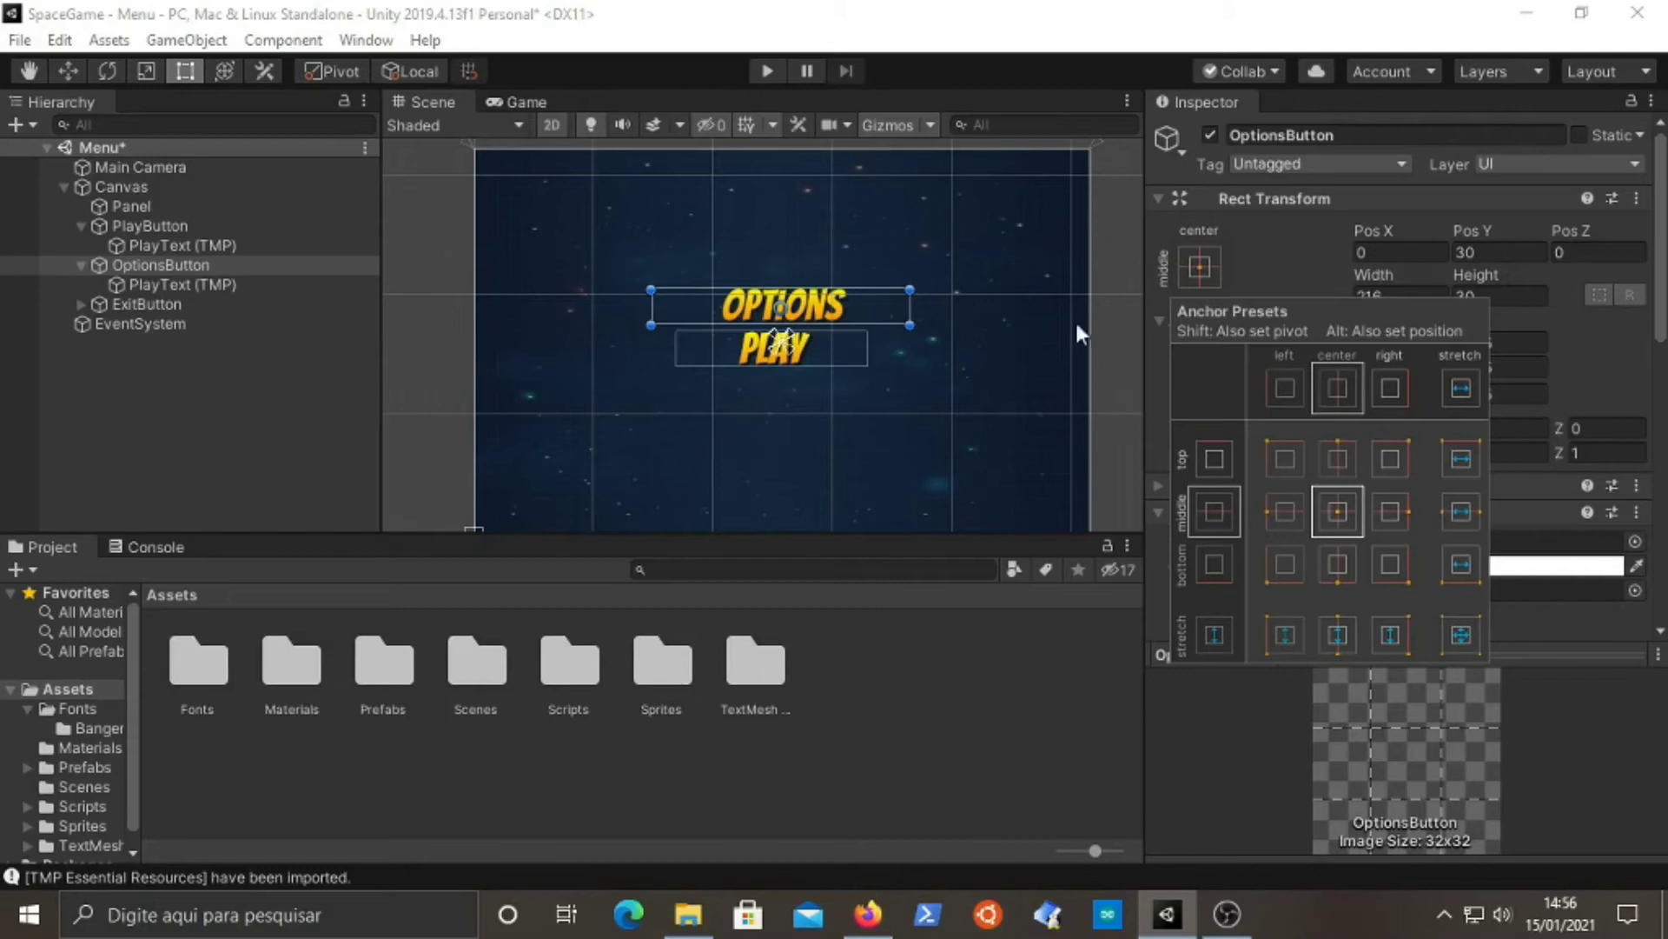
left_click(1273, 254)
left_click(1206, 276)
left_click(1127, 282)
- Undo the anchor preset and offset changes made to OptionsButton
key("ctrl+z")
key("ctrl+z")
key("ctrl+z")
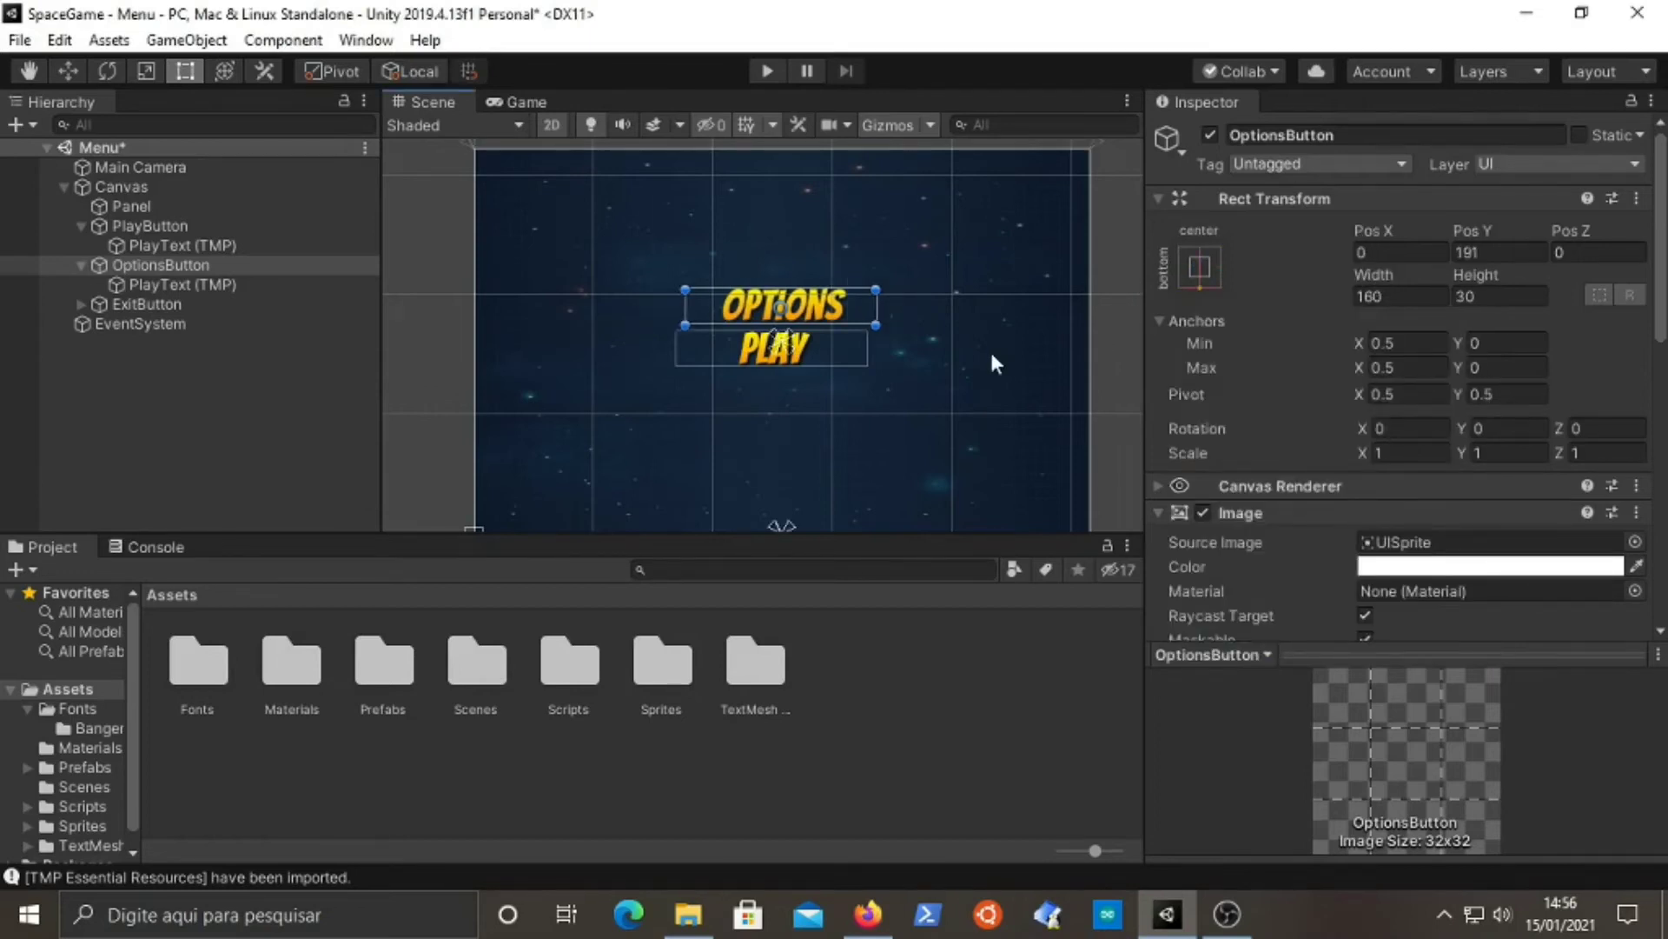
key("ctrl+z")
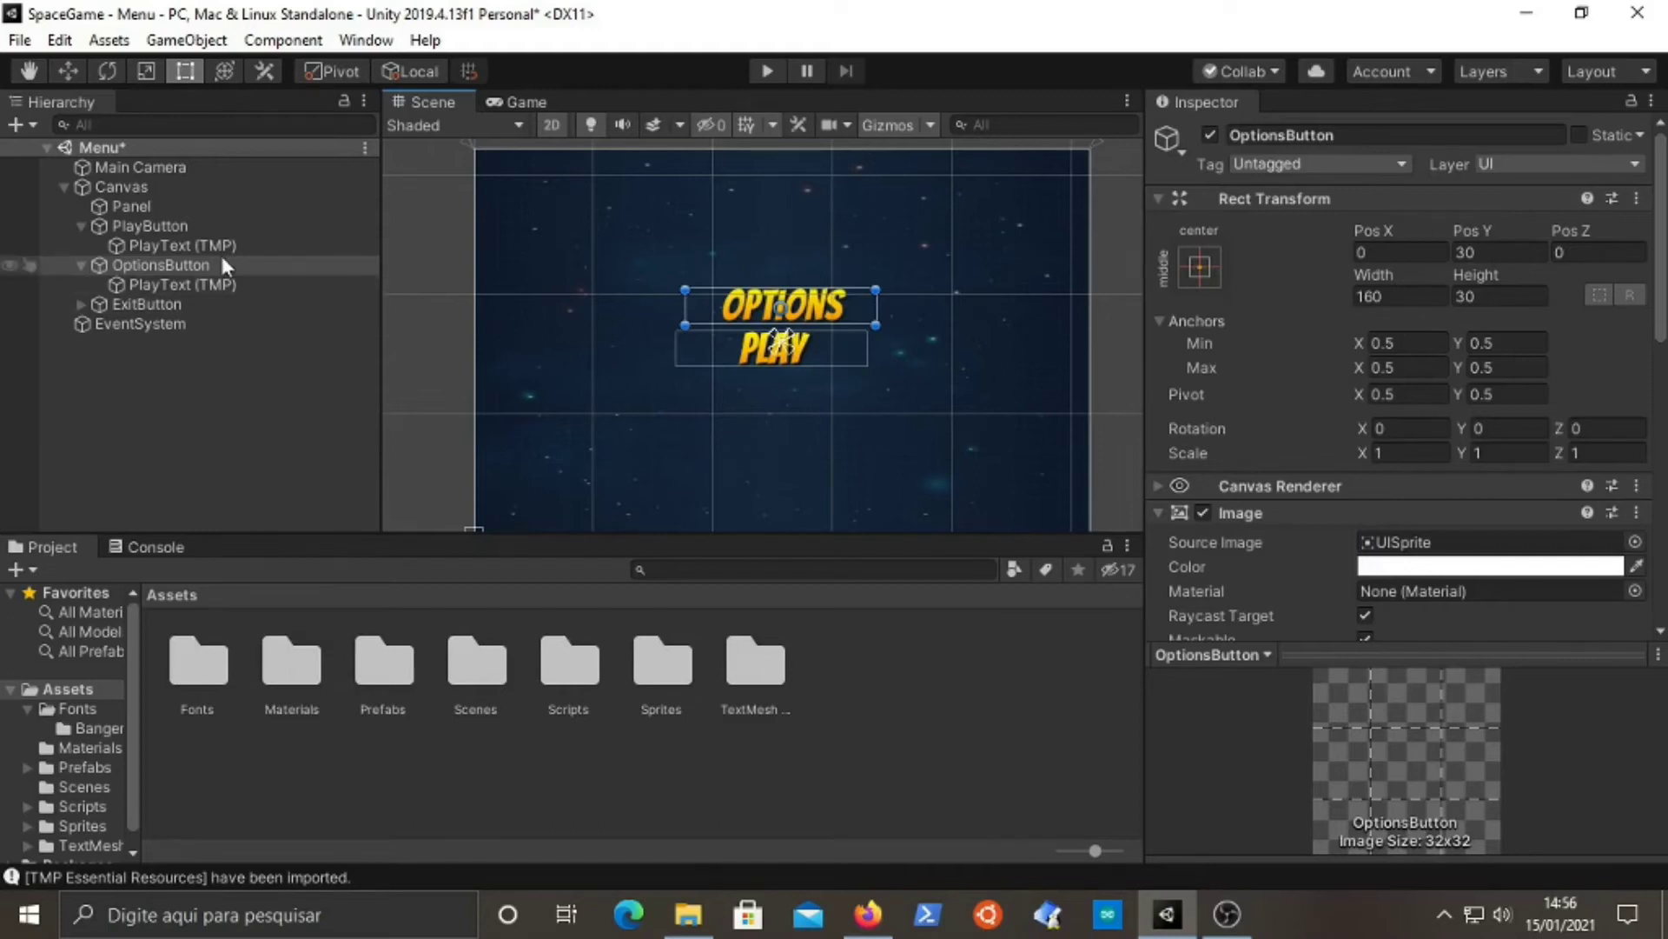
- Set PlayButton's Pos X to 0 and Pos Y to 50
left_click(174, 226)
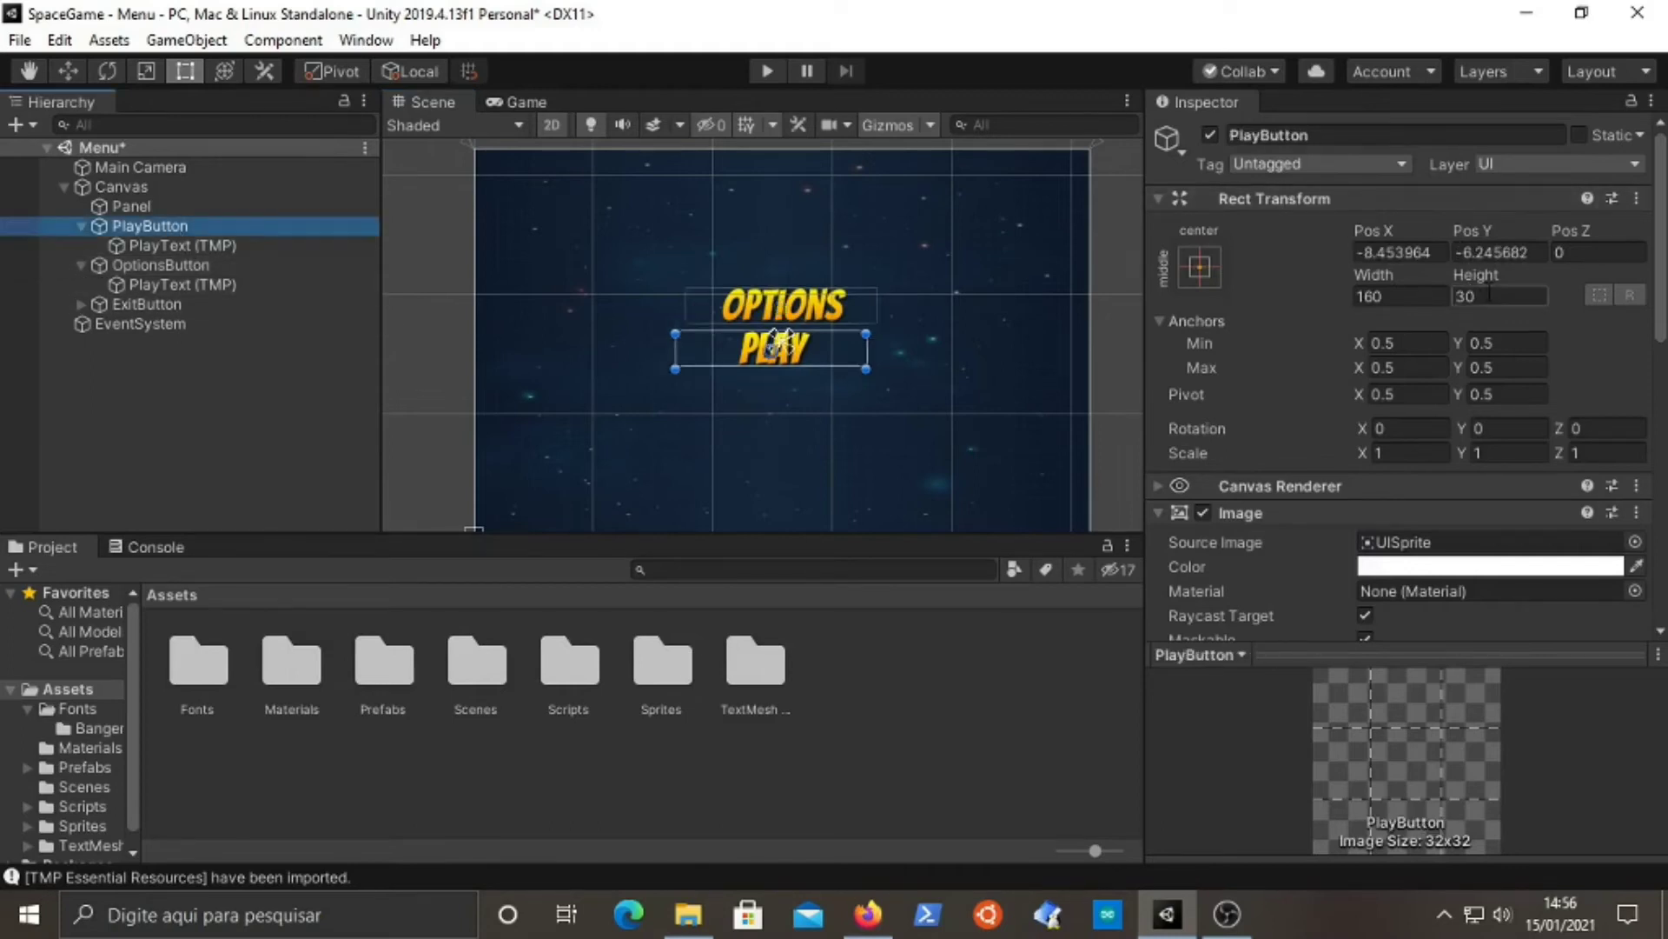
left_click(1398, 252)
double_click(1398, 252)
type("0")
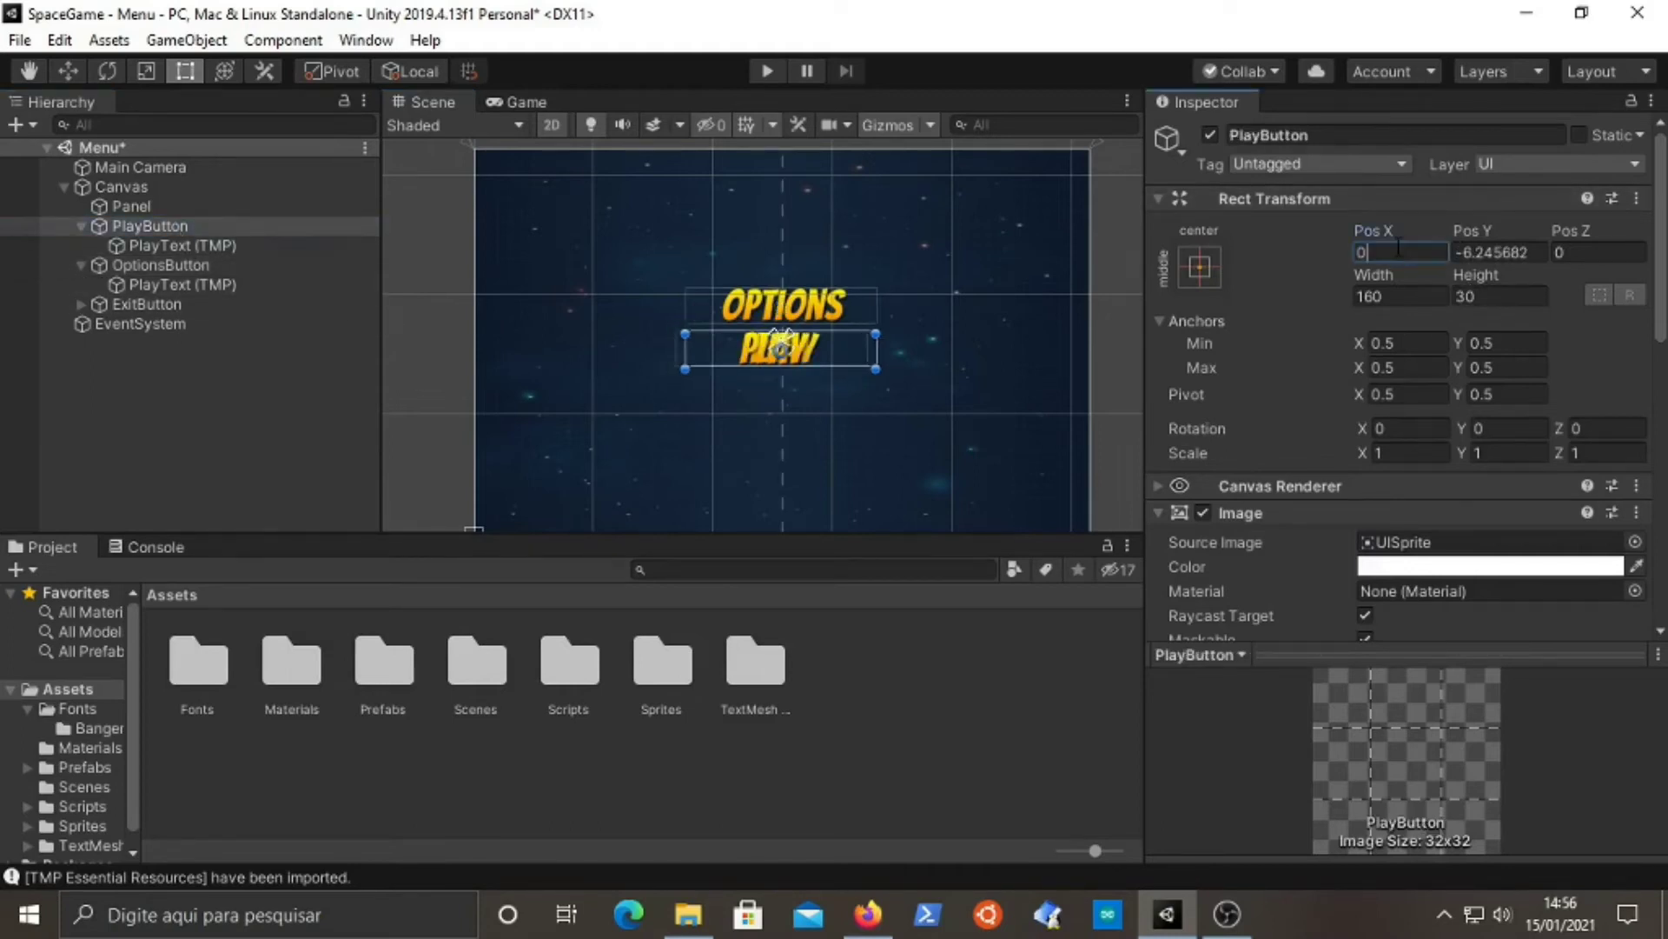
key("Tab")
type("0")
key("Tab")
key("Tab")
left_click(1477, 249)
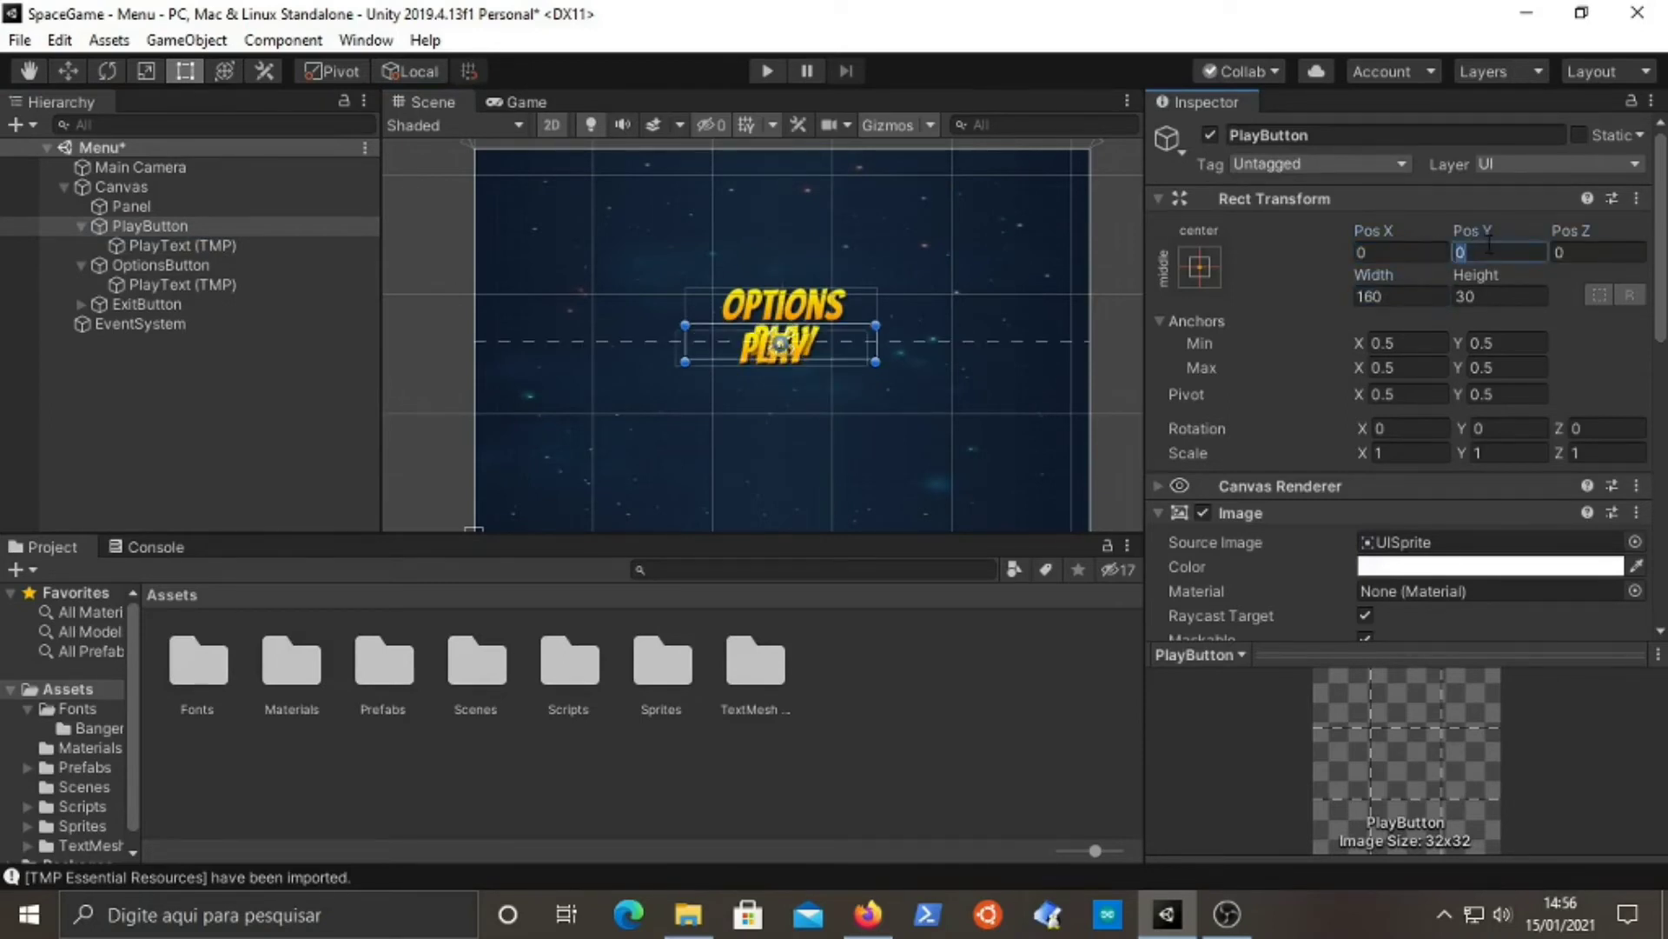
type("50")
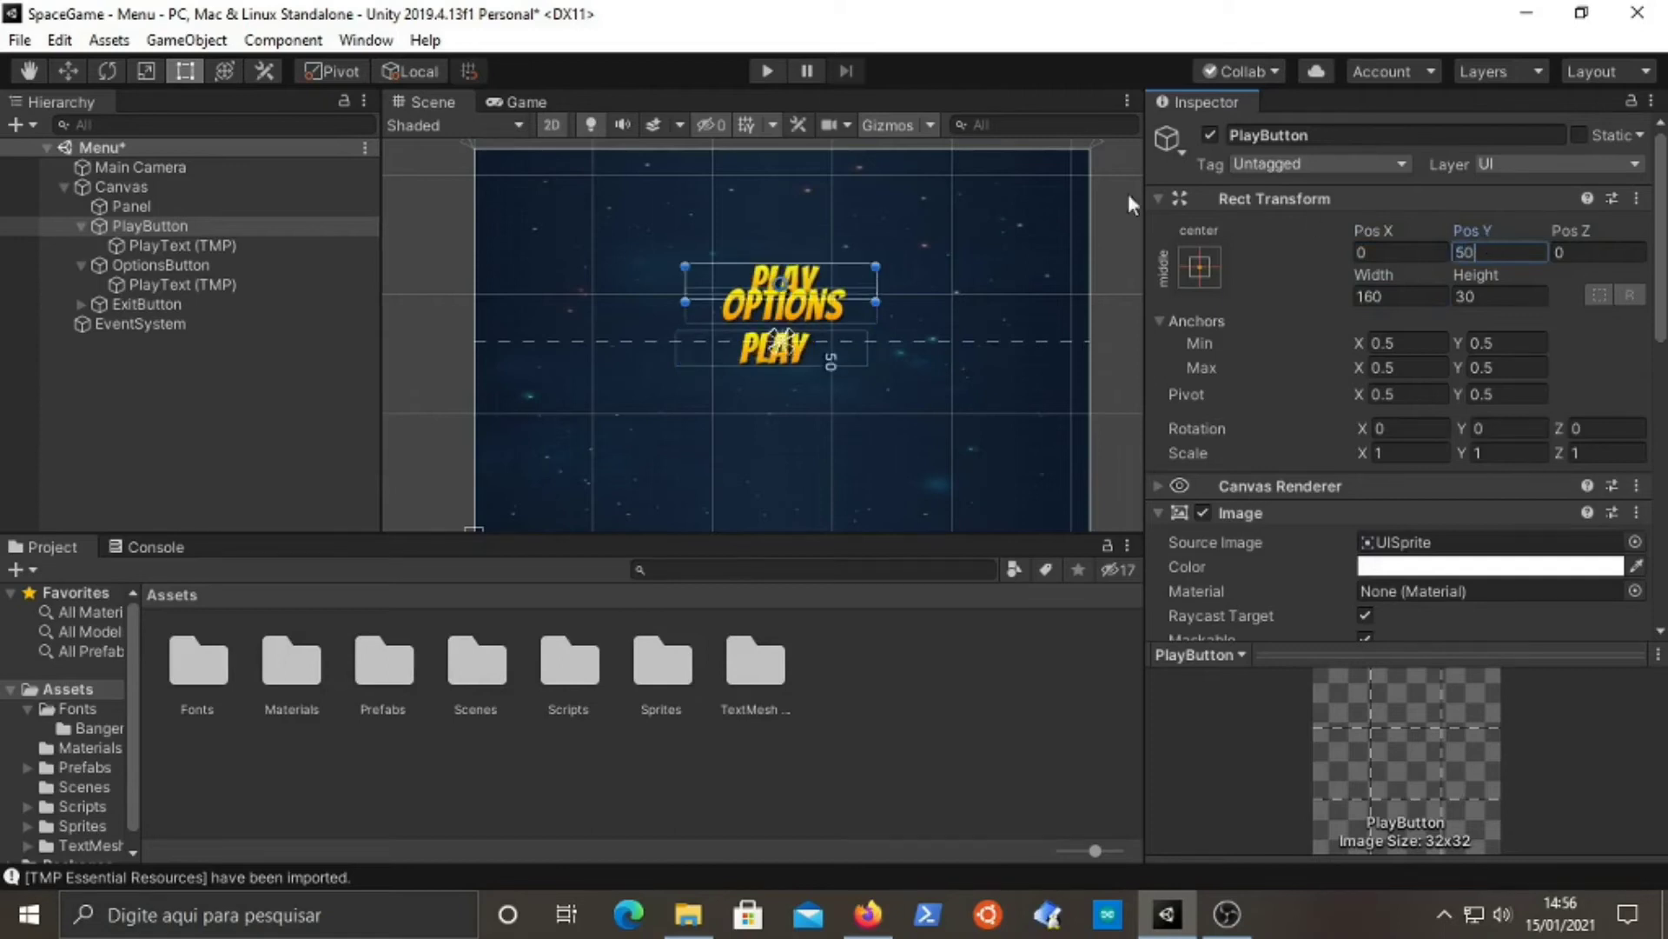
- Set OptionsButton's Pos Y to 10, trying 20 first, so it sits below PlayButton
left_click(183, 265)
left_click(1490, 249)
type("20")
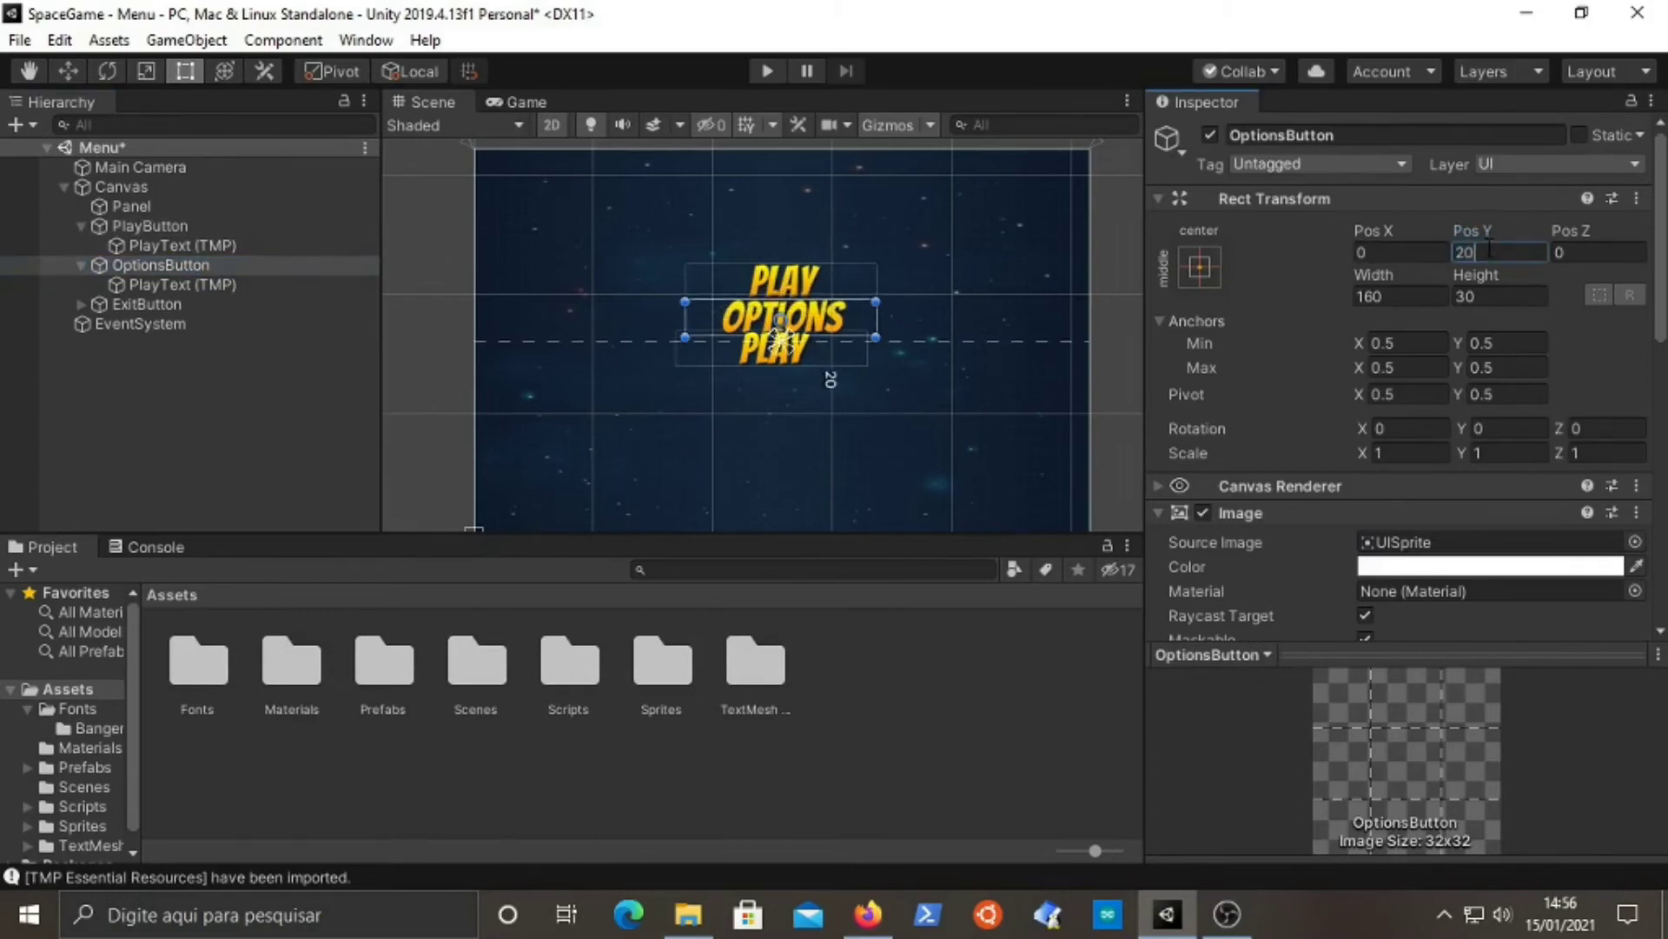
key("BackSpace")
key("BackSpace")
type("10")
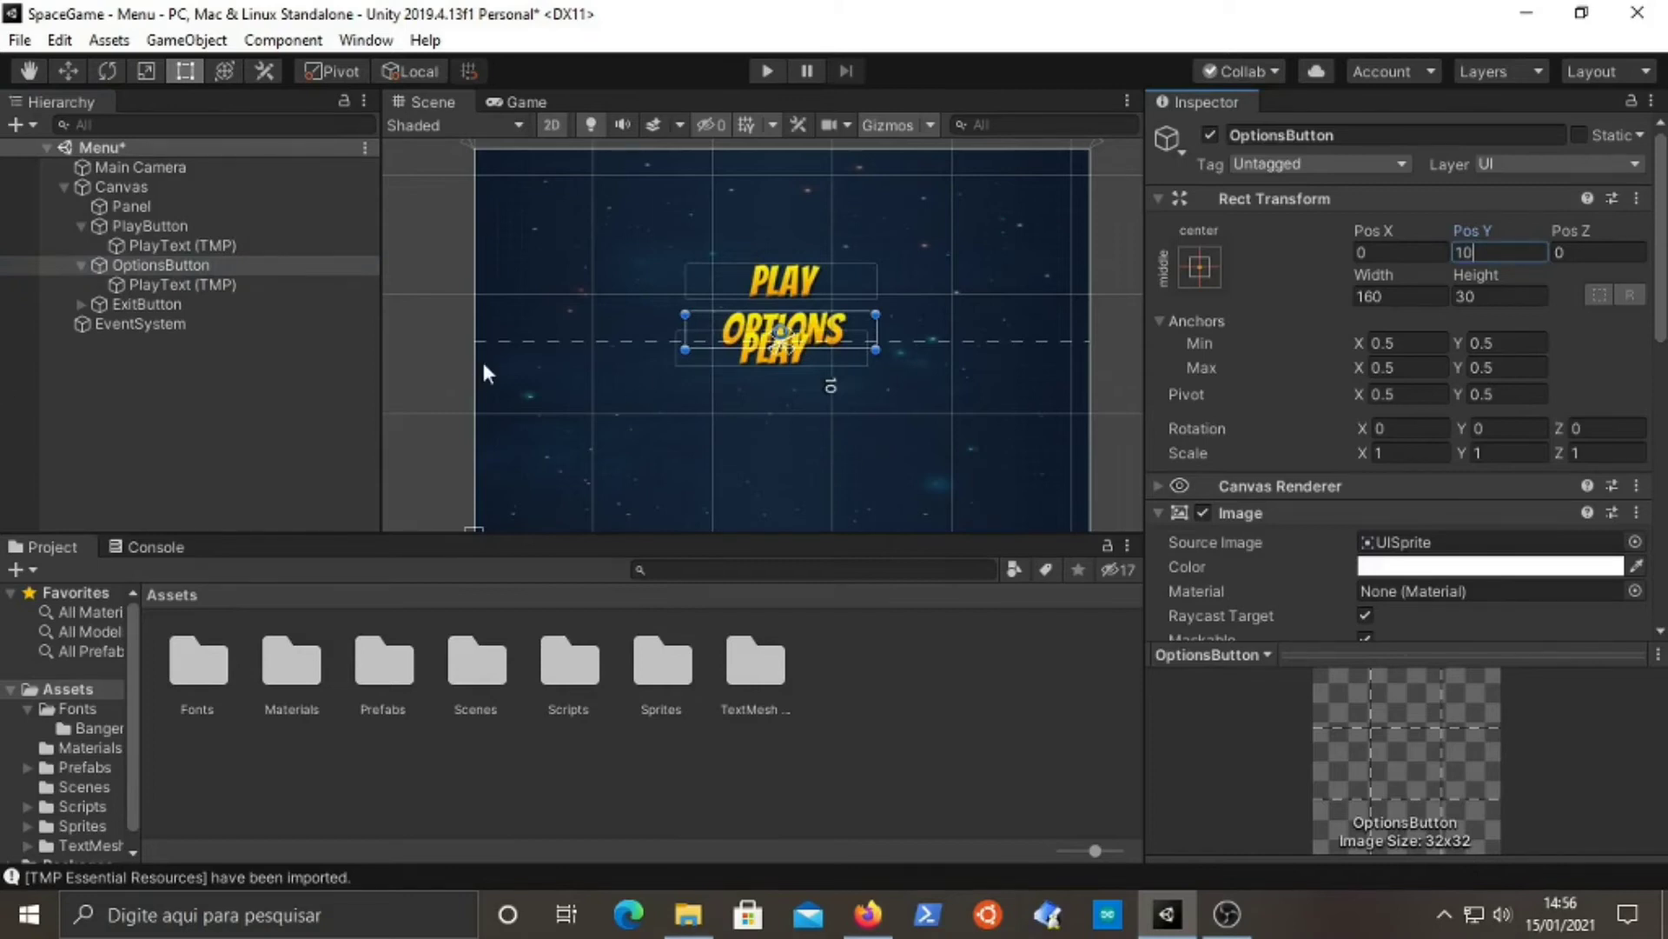
- Change the text of ExitButton's label to "Exit"
left_click(181, 302)
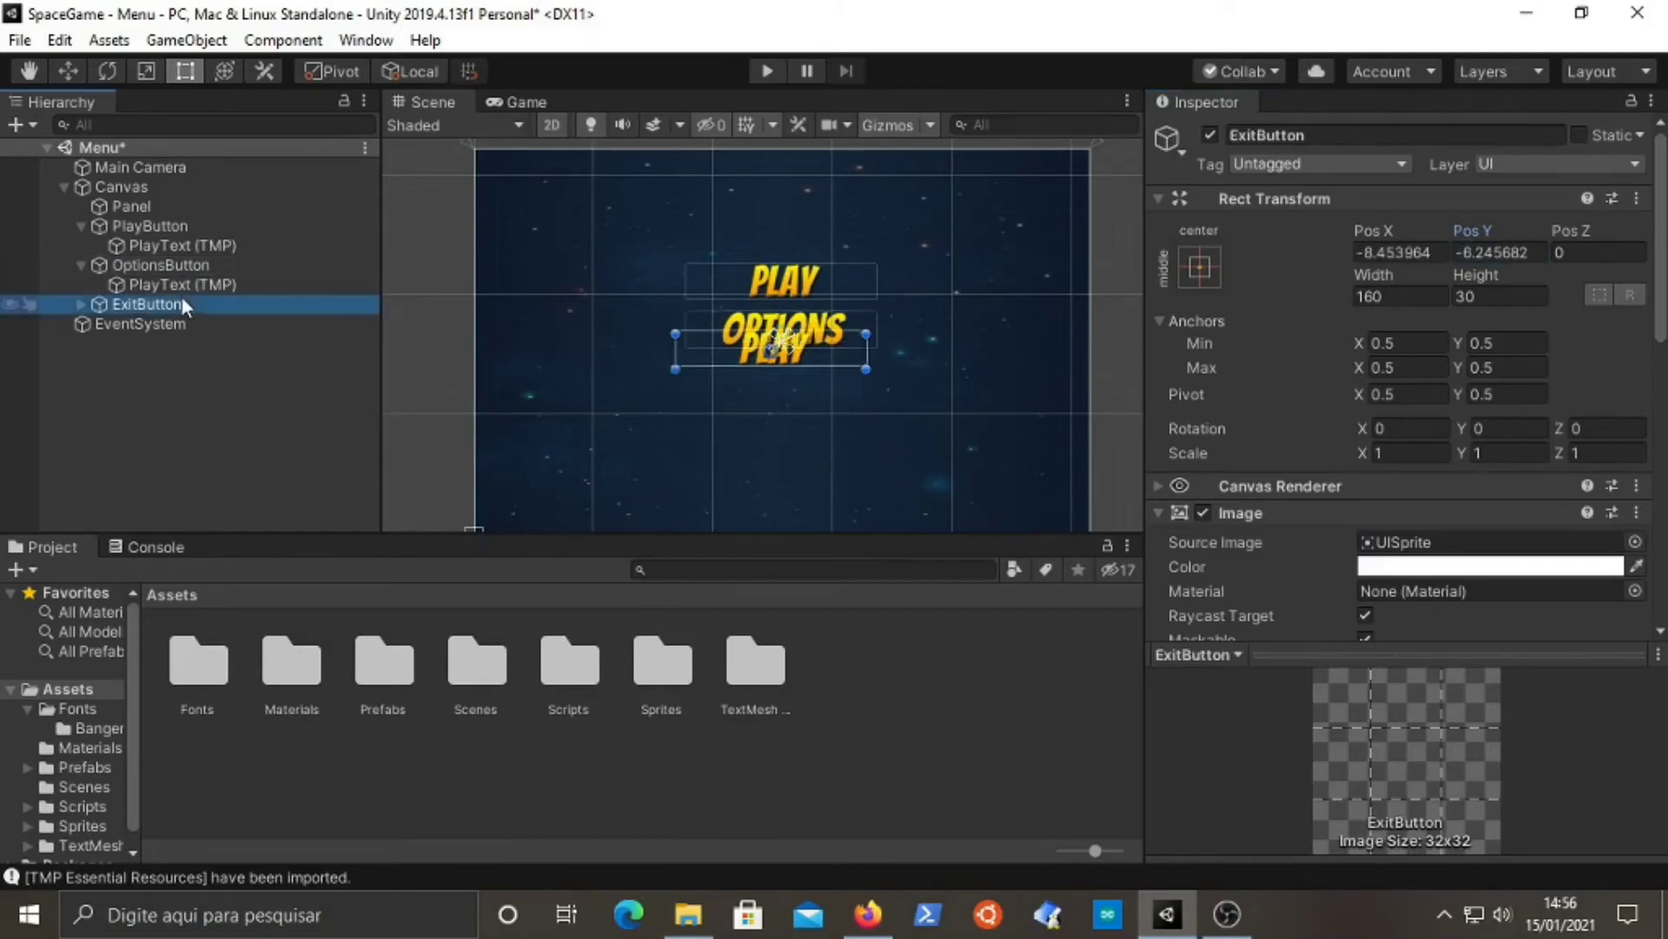
left_click(81, 304)
scroll(1391, 392, "down", 5)
scroll(1390, 391, "down", 5)
scroll(1390, 391, "up", 4)
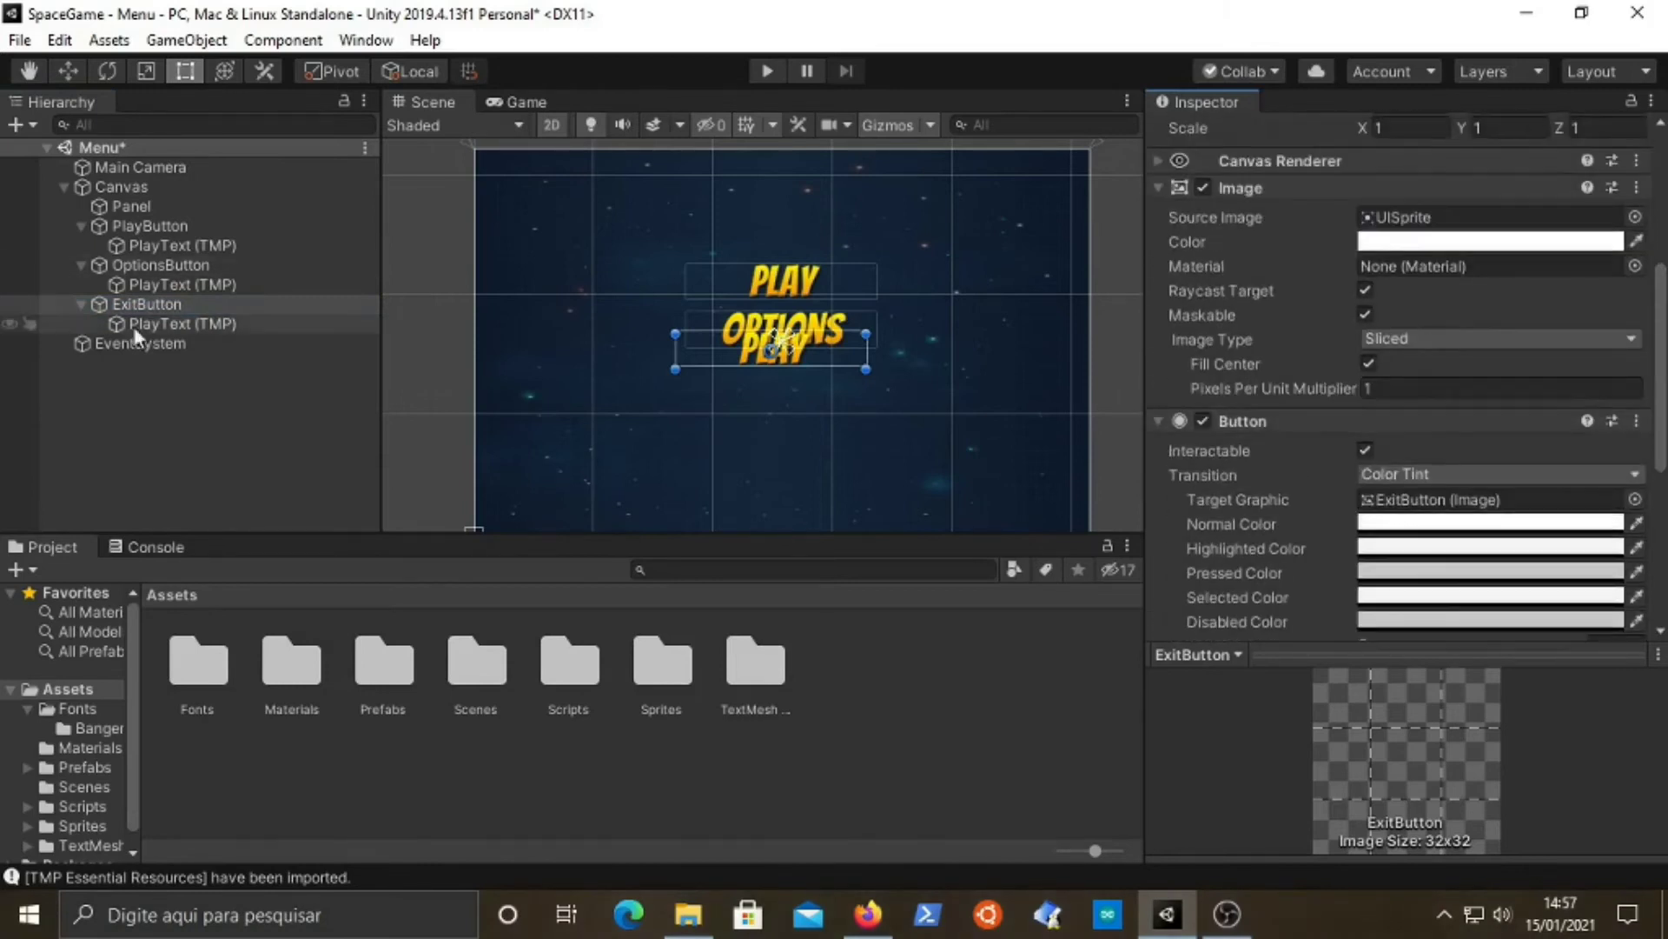
left_click(195, 323)
left_click(1392, 310)
type("Exit")
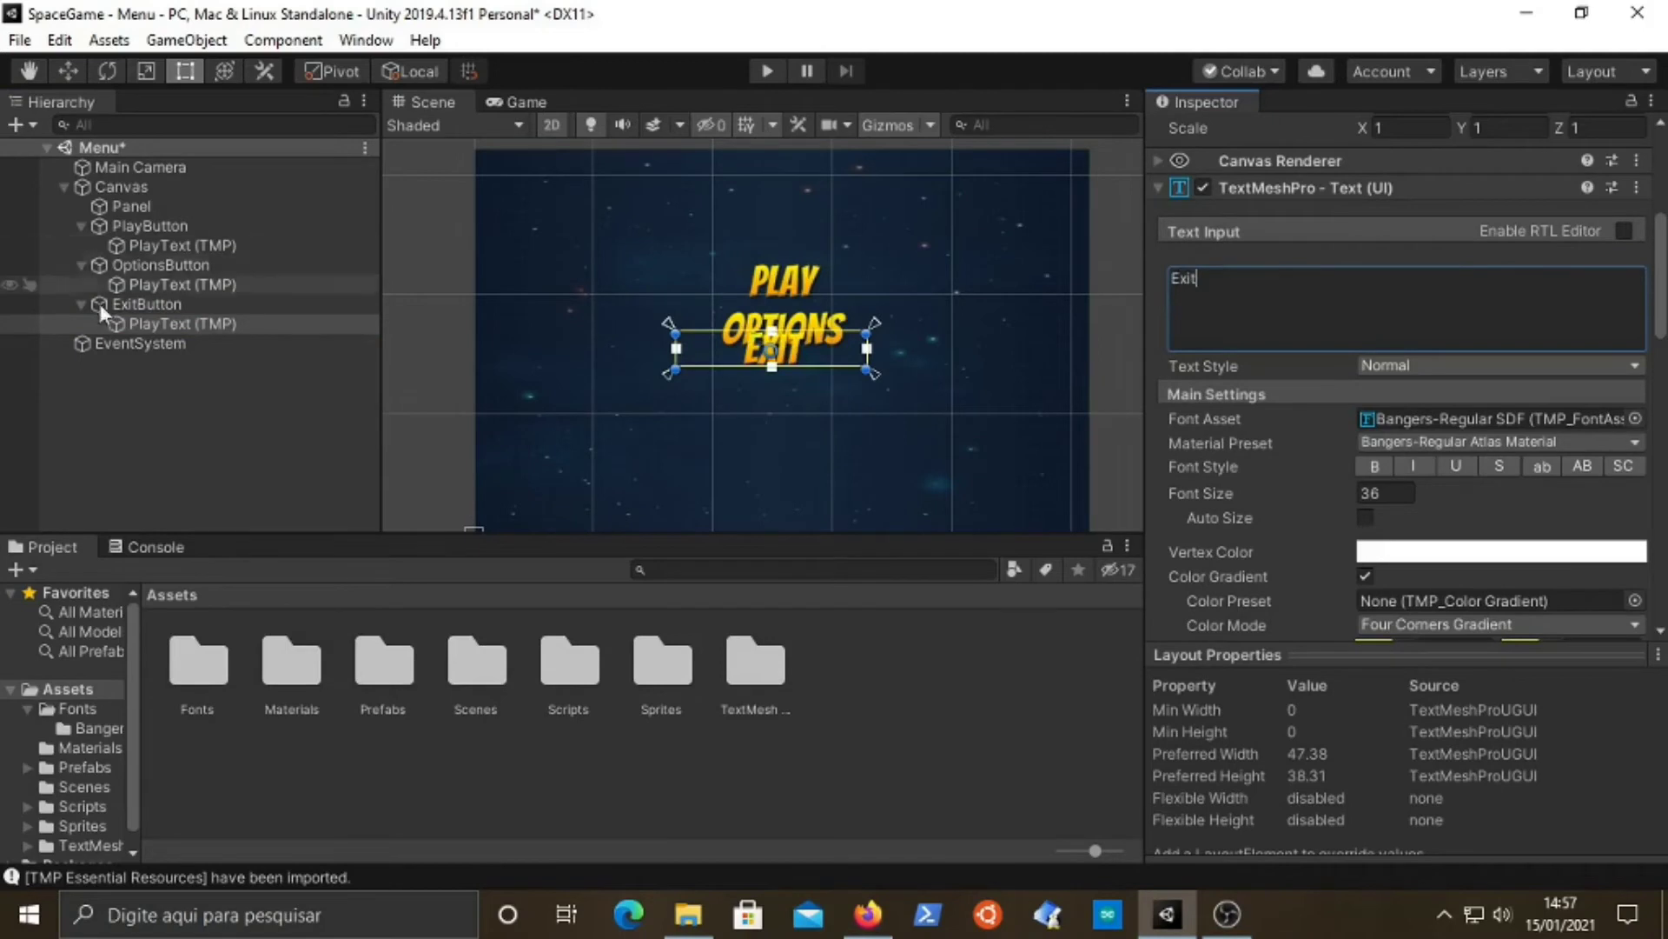
- Set ExitButton's Pos X to 0 and Pos Y to -30 so it sits below OptionsButton
left_click(160, 305)
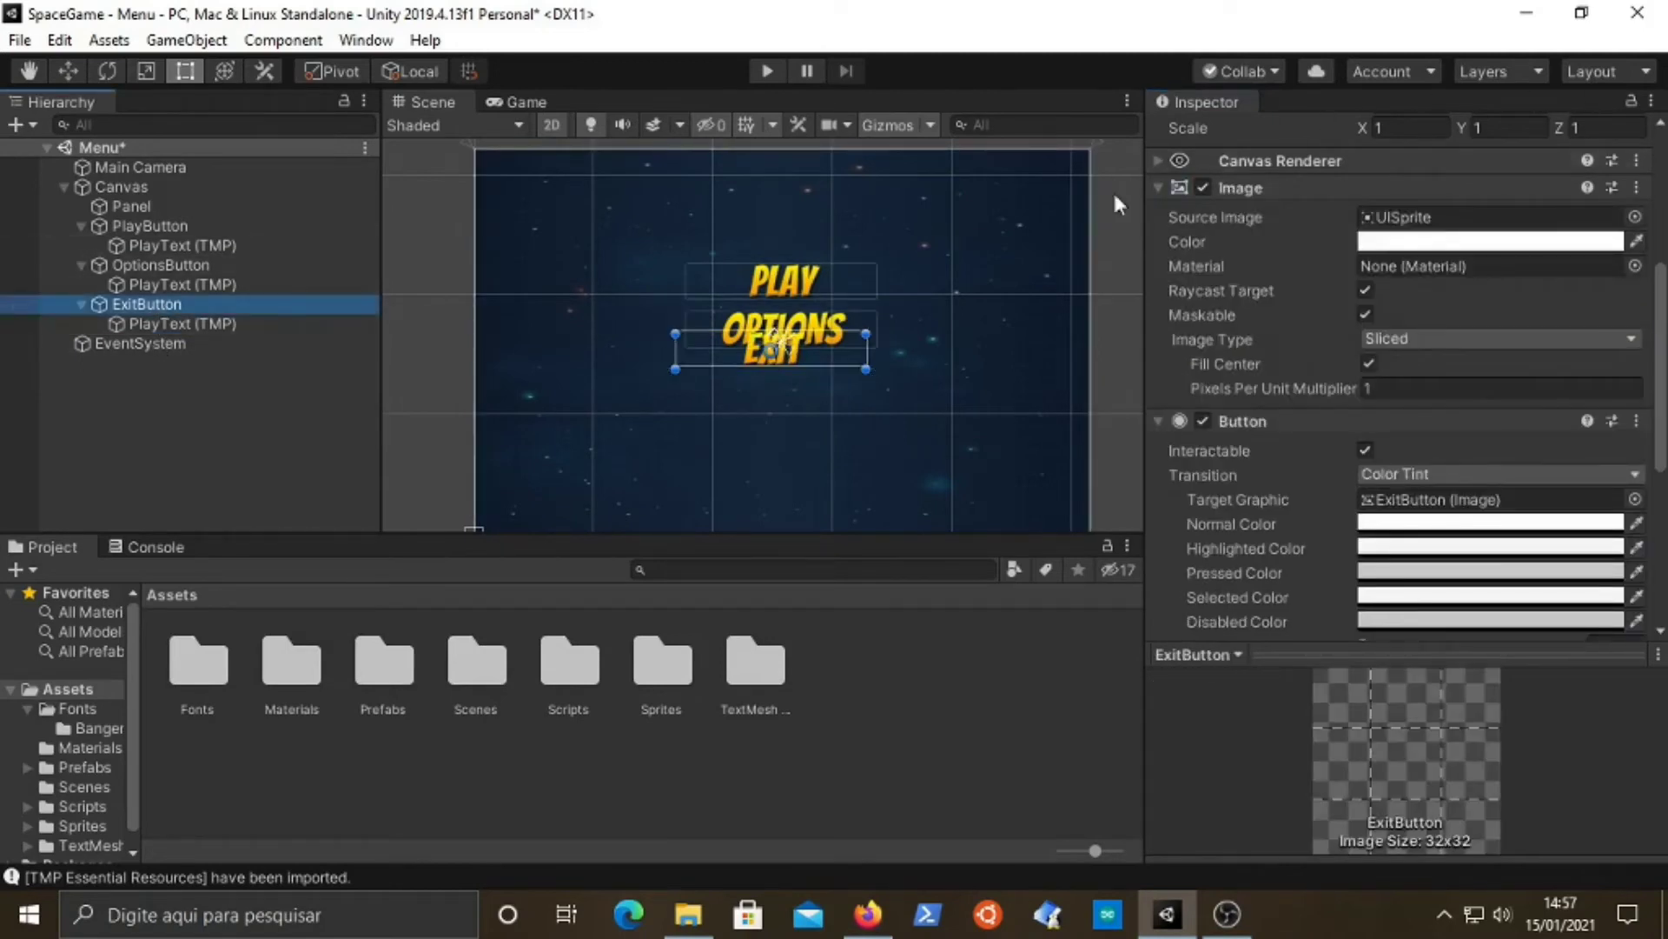
left_click(1163, 156)
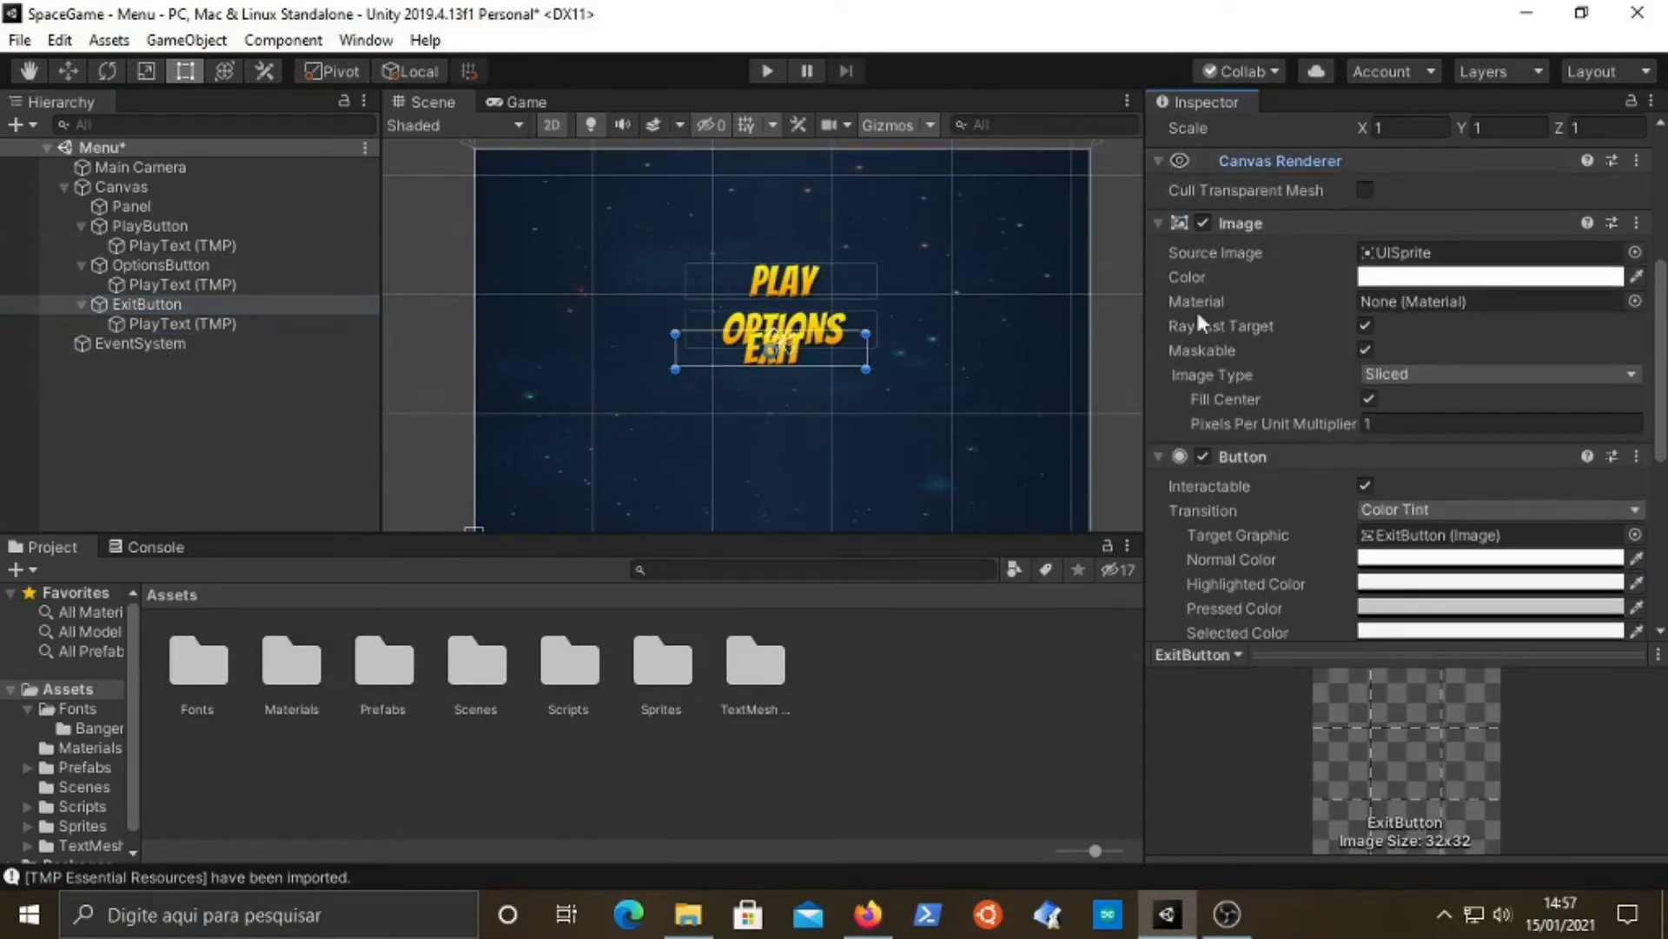
left_click(1159, 159)
left_click(174, 304)
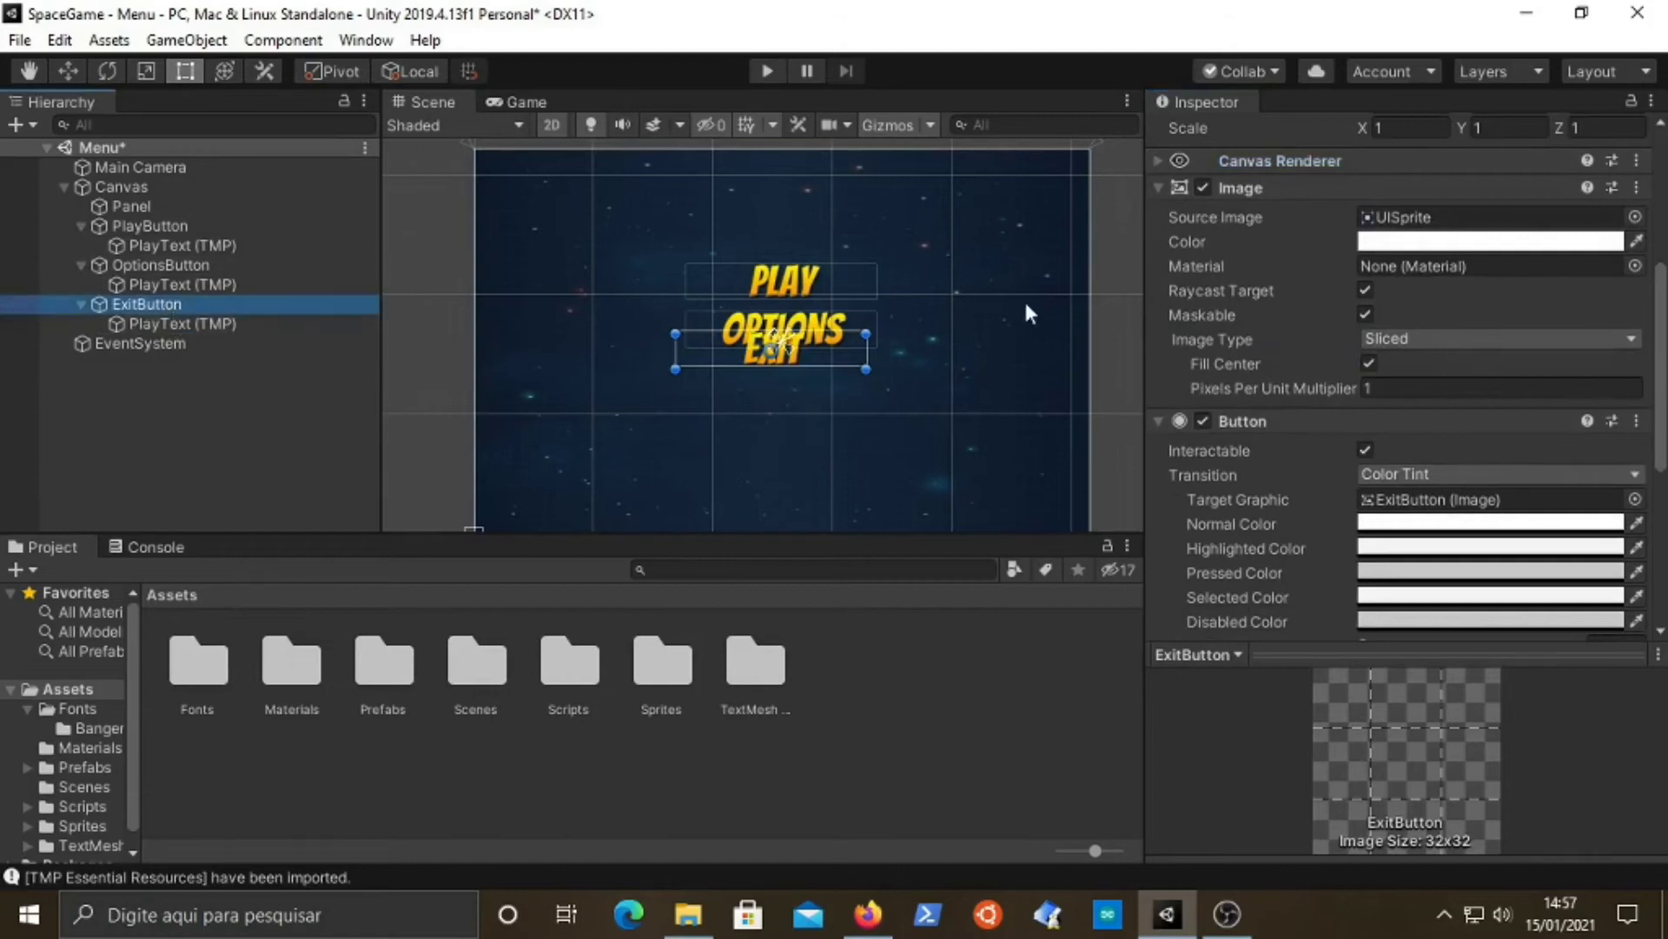
scroll(1216, 165, "up", 4)
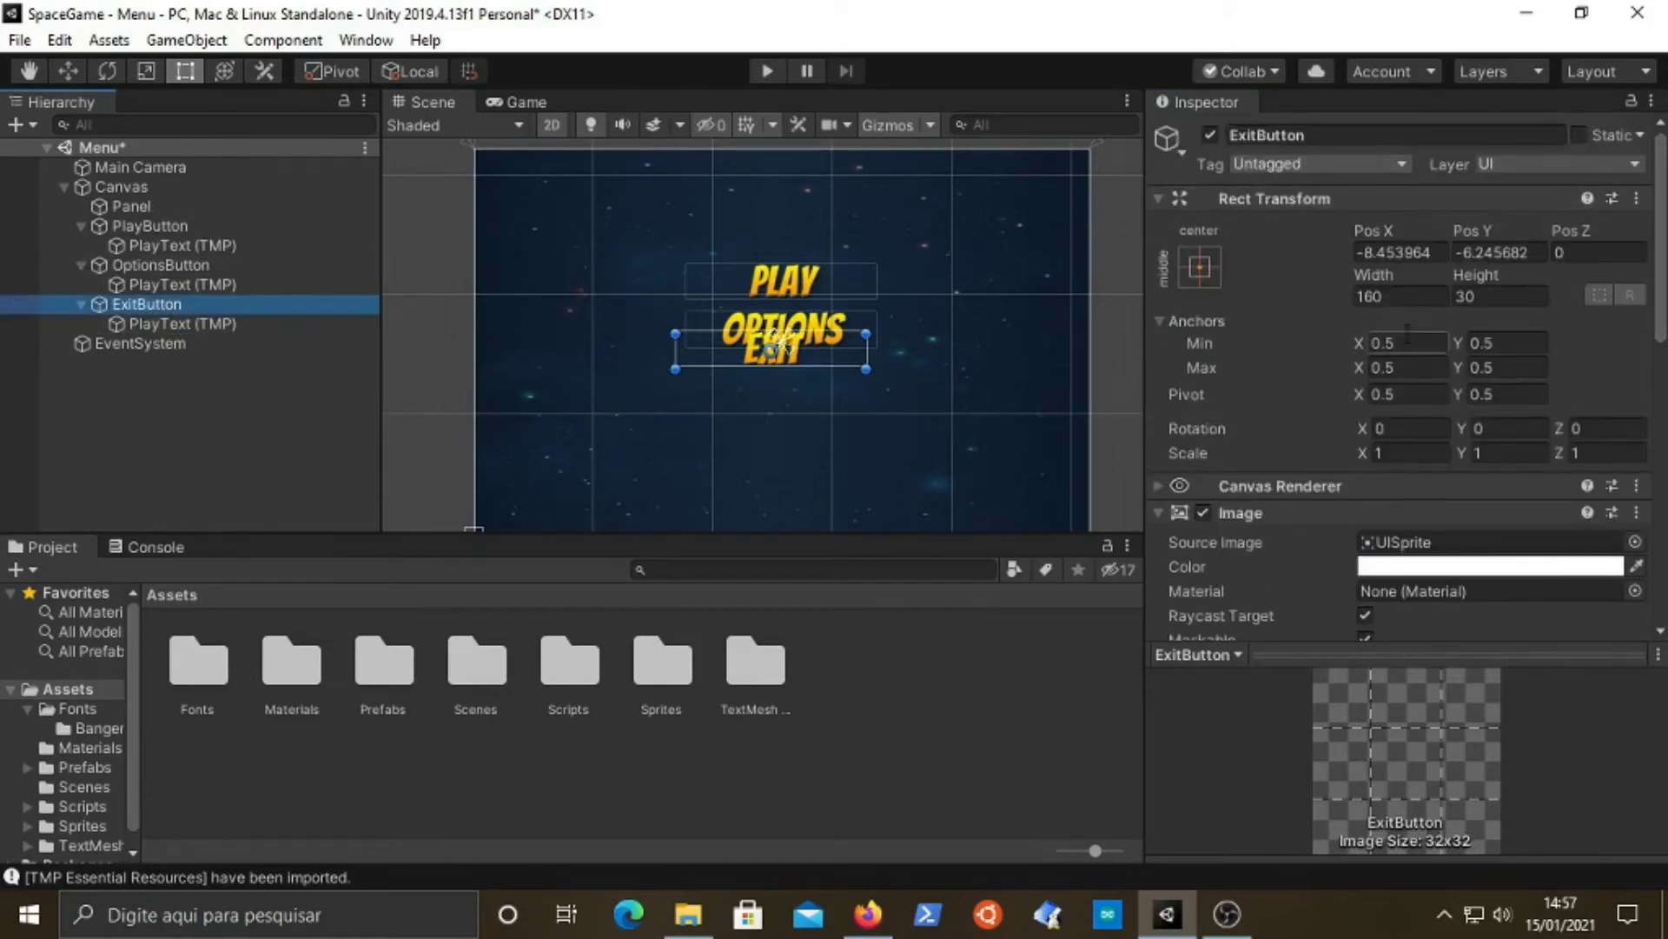
left_click(1422, 252)
type("0")
key("Tab")
type("0")
key("BackSpace")
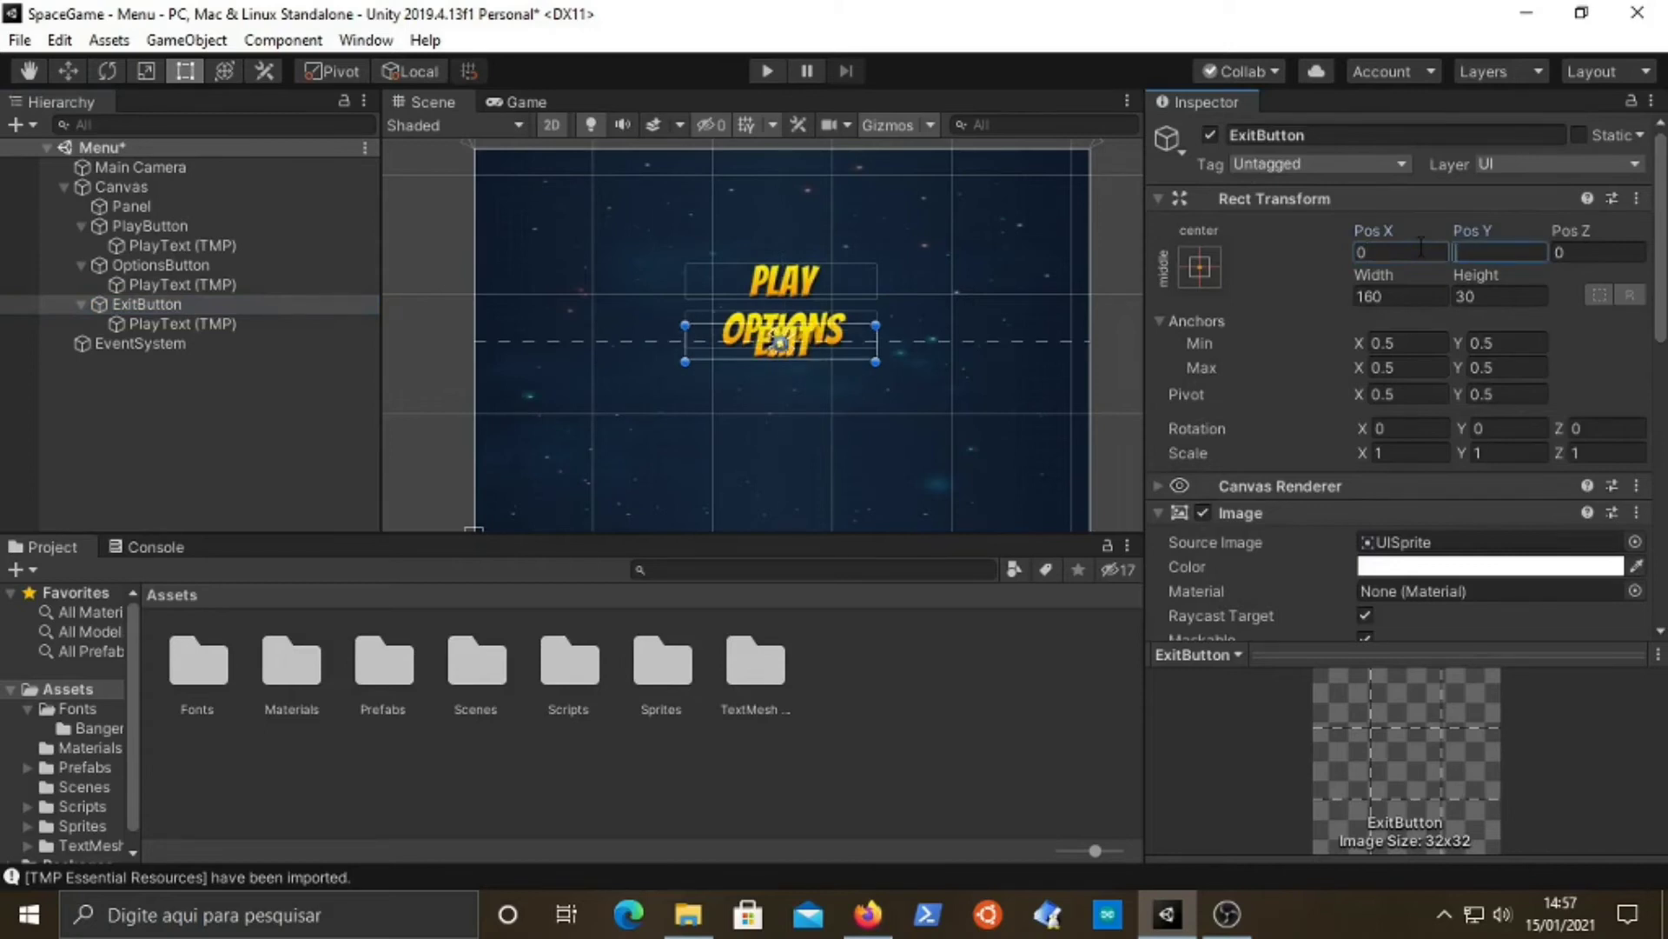
type("-")
type("20")
key("BackSpace")
key("BackSpace")
type("30")
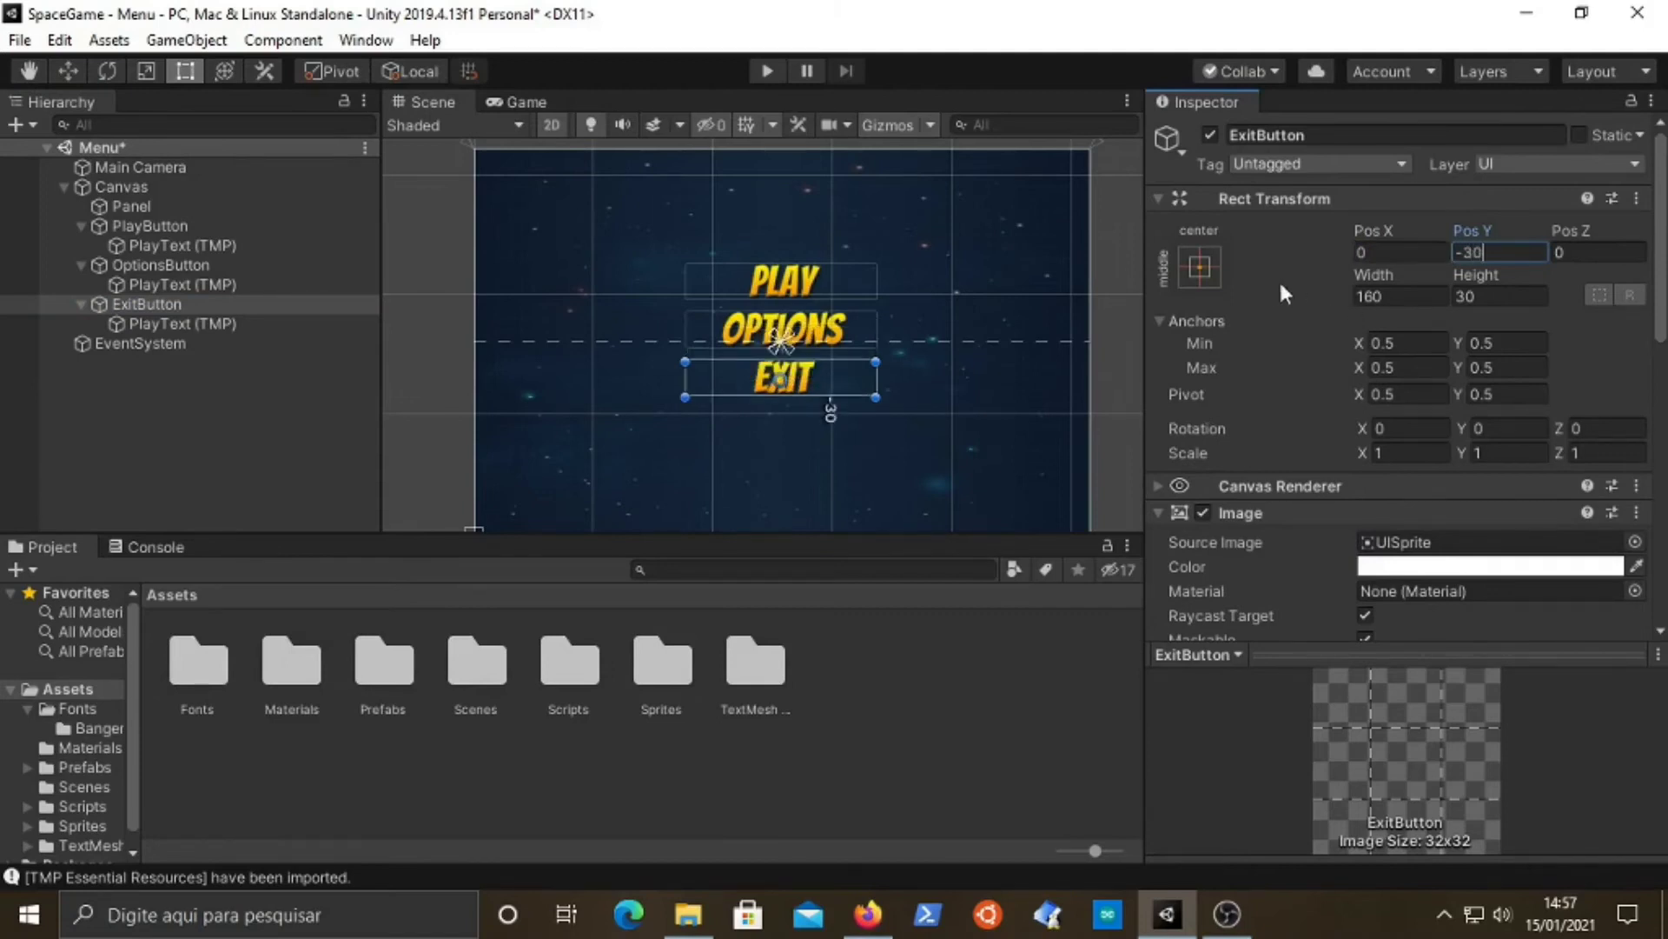
left_click(1488, 293)
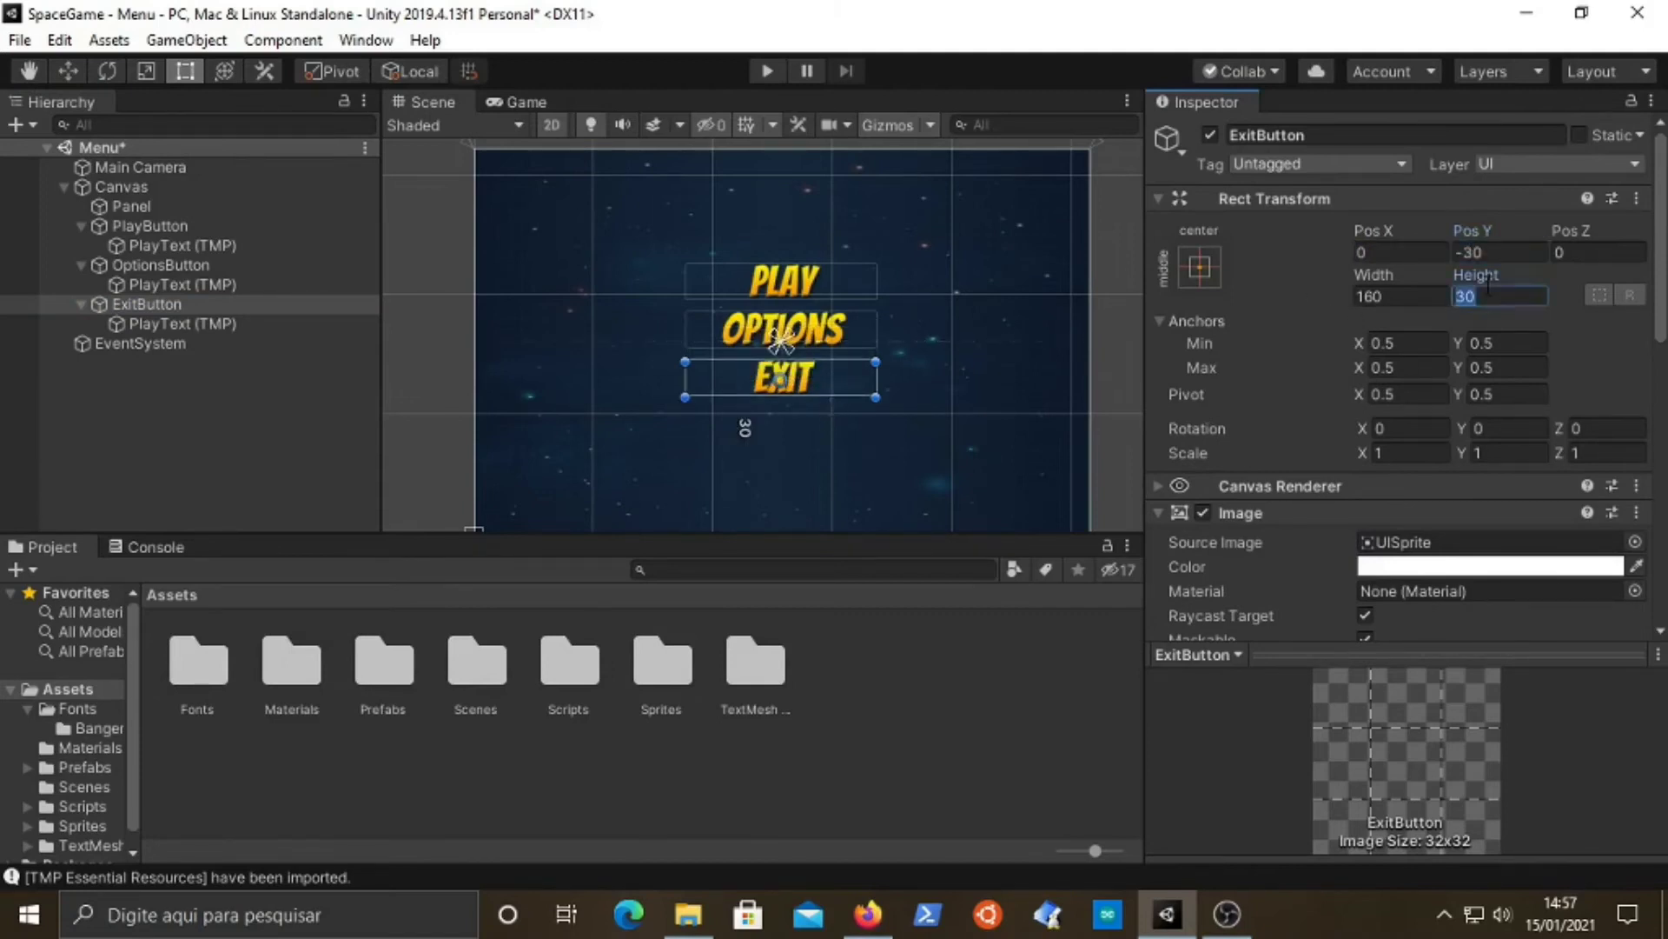
left_click(960, 343)
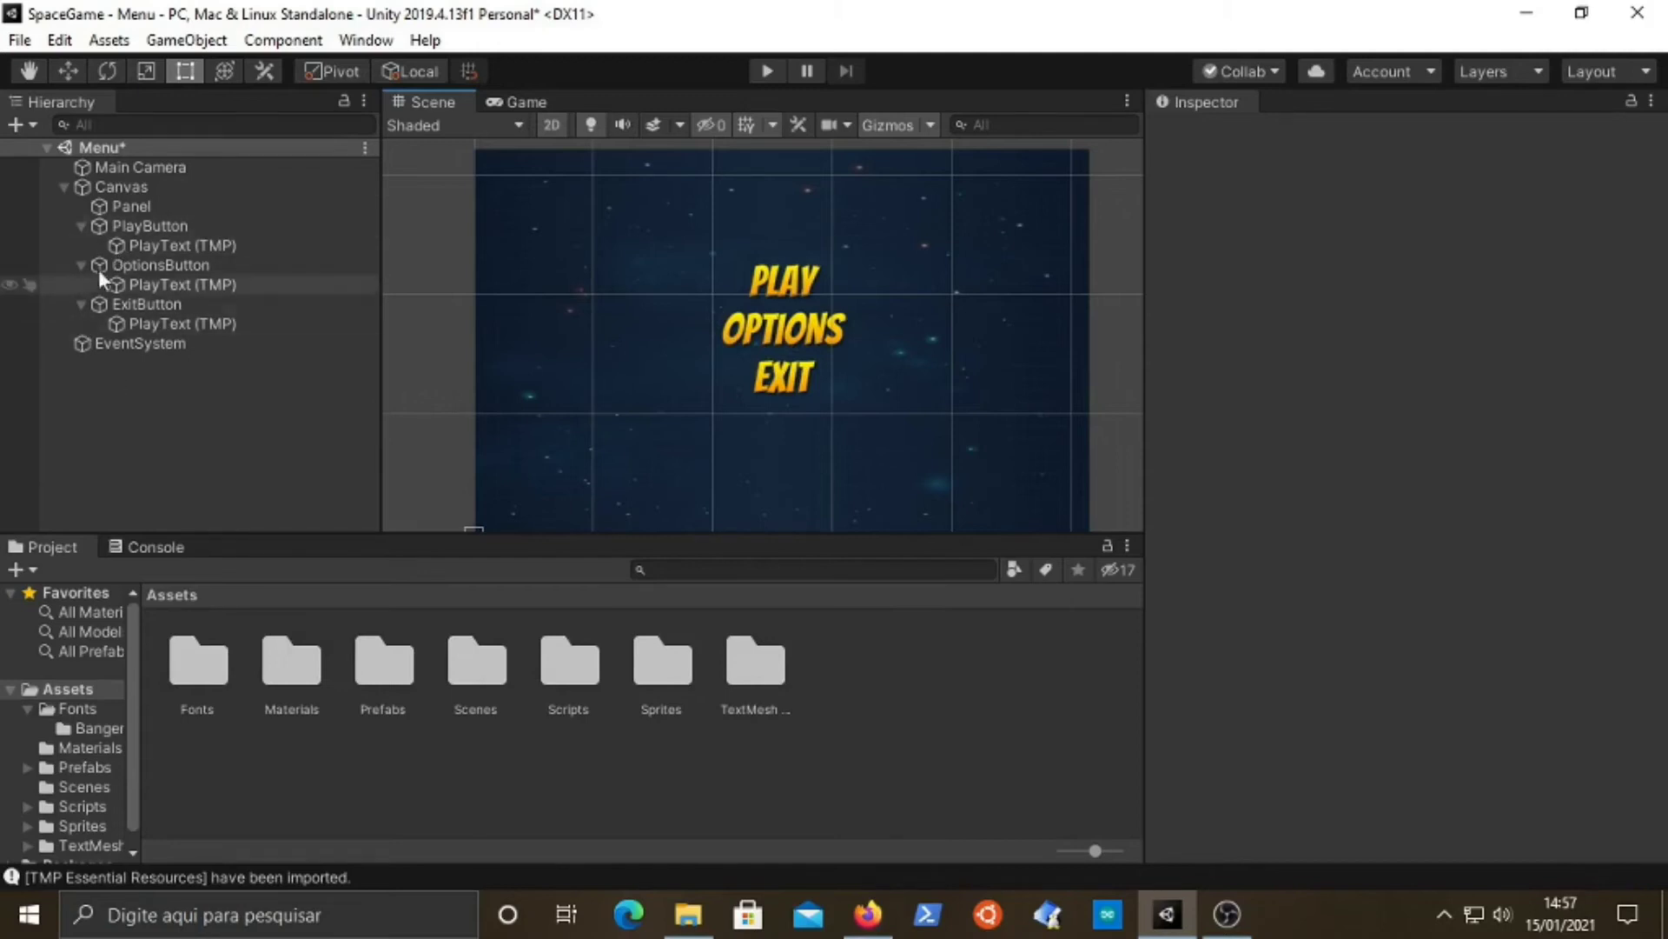
- Create an empty child object under Canvas and name it MainMenu
left_click(107, 183)
right_click(107, 181)
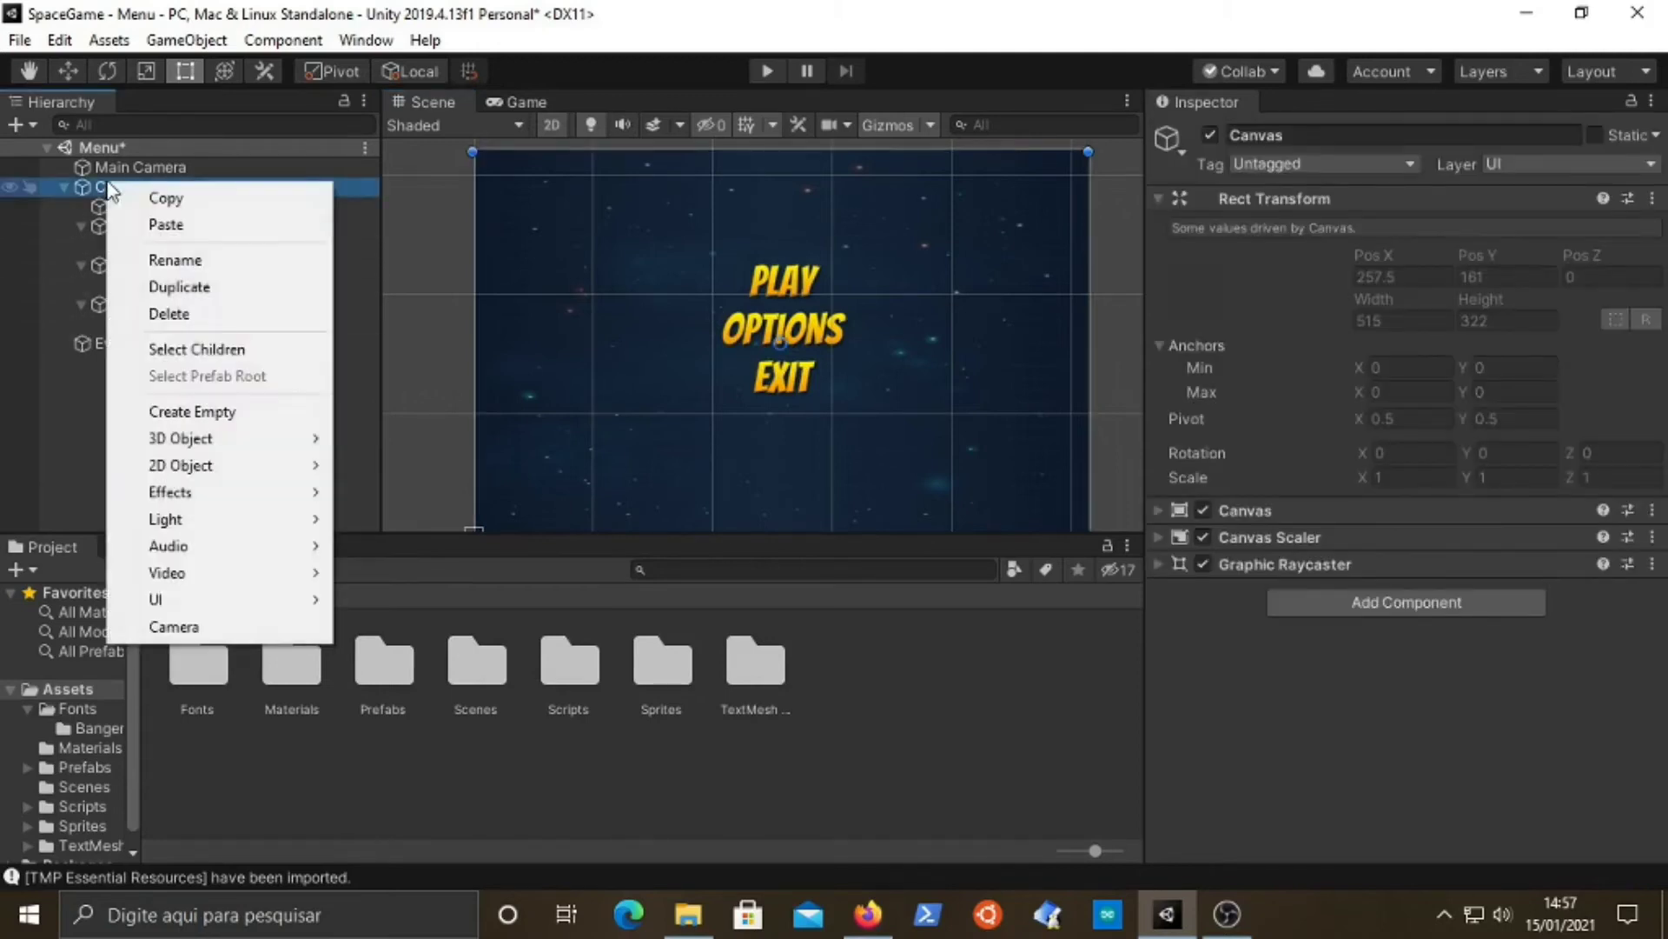
left_click(219, 419)
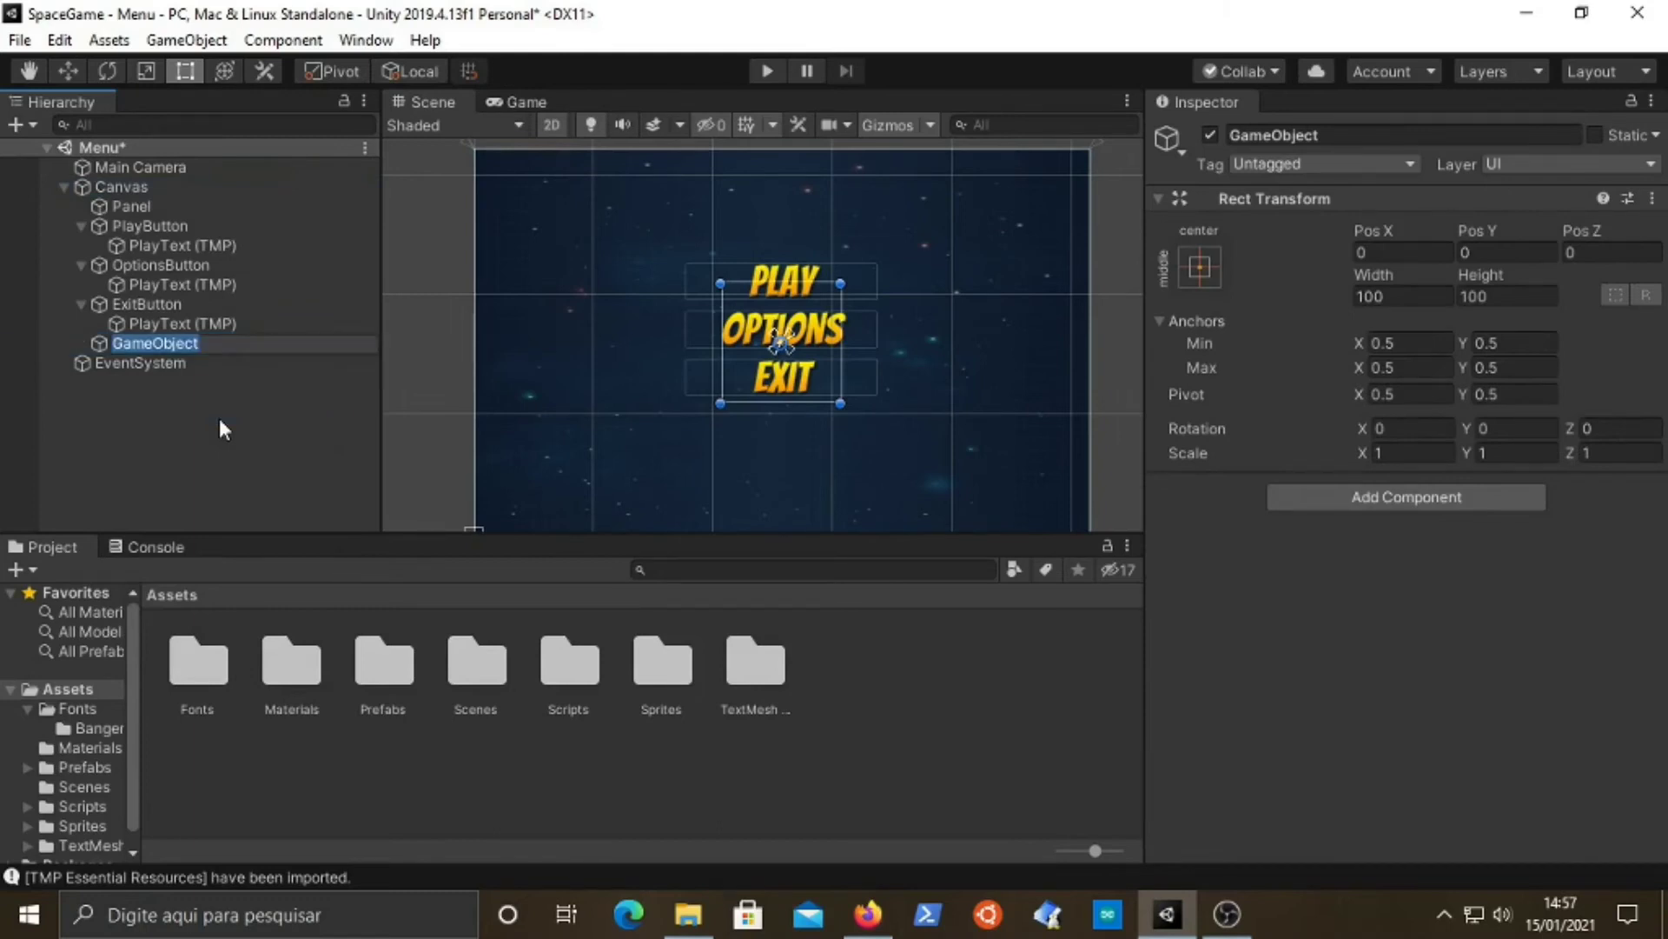
type("MainMenu")
key("Return")
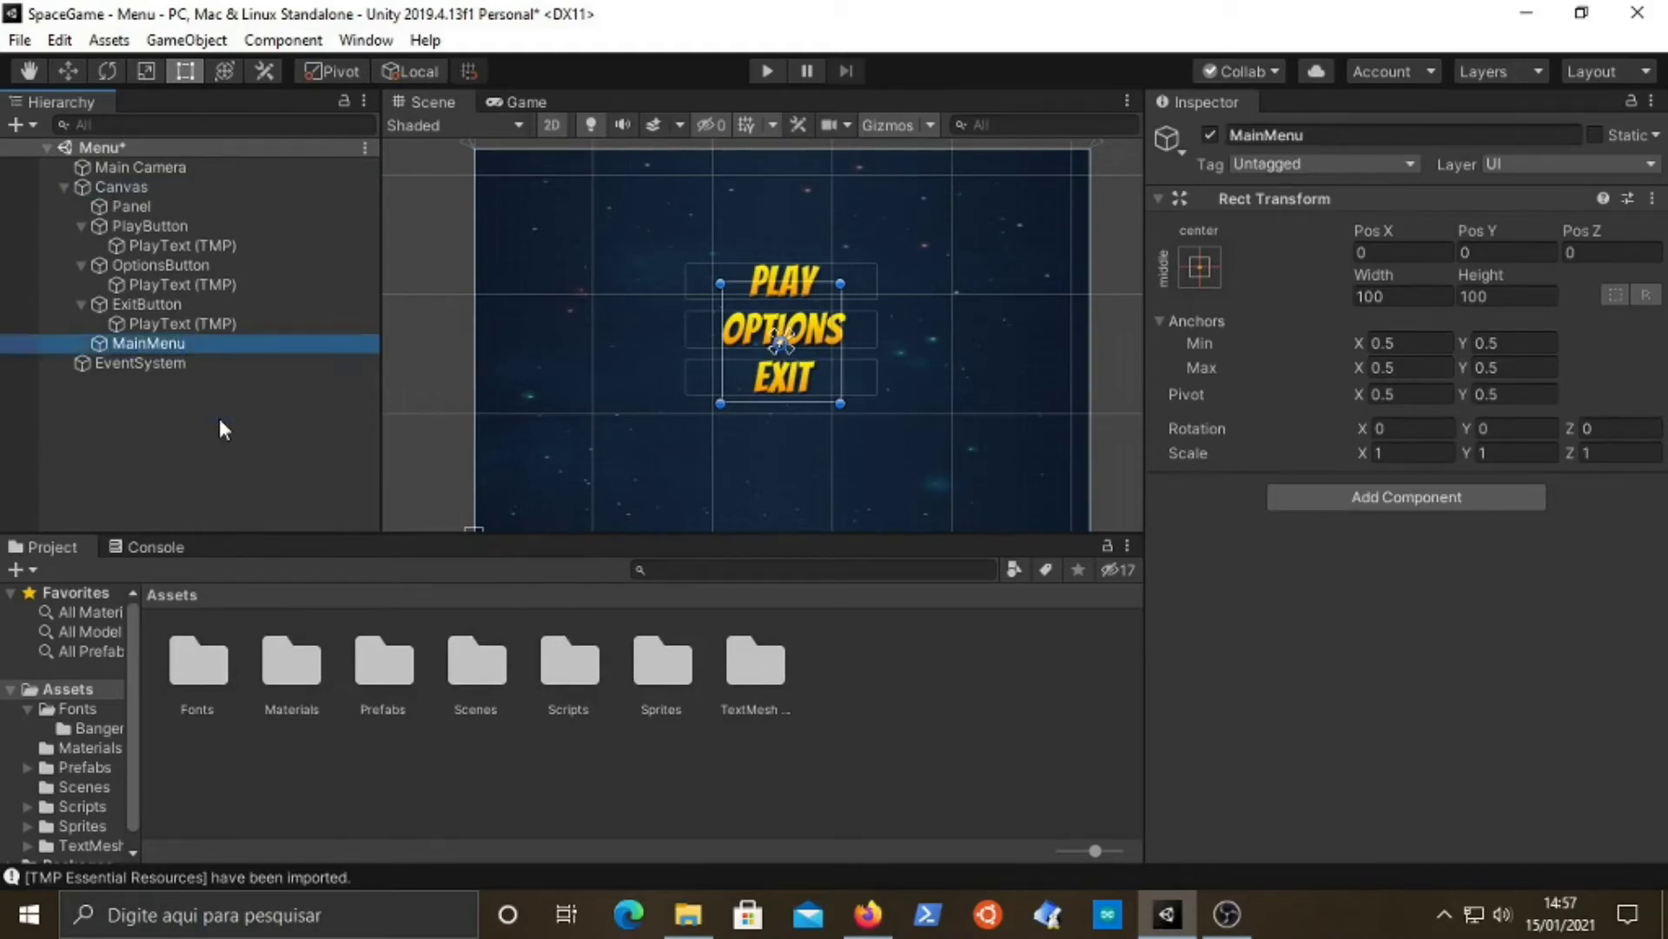
- Move PlayButton, OptionsButton and ExitButton with their labels into MainMenu
left_click(180, 303)
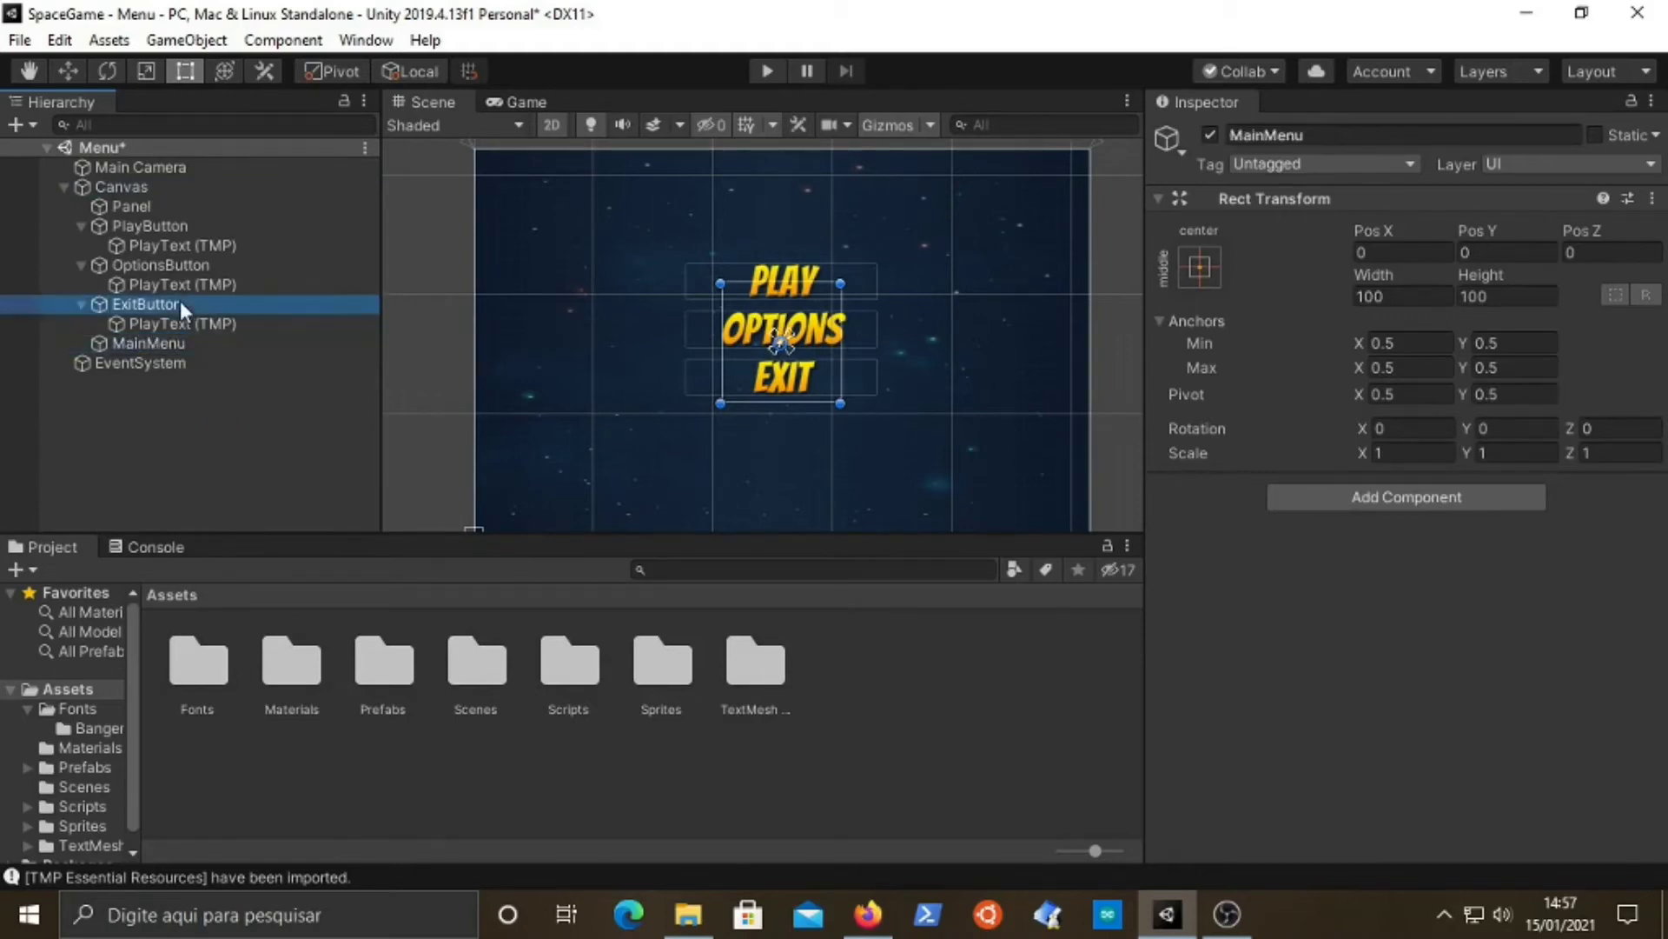
left_click(155, 225, "shift")
left_click_drag(134, 227, 176, 345)
left_click(82, 226)
left_click(83, 225)
left_click(206, 226)
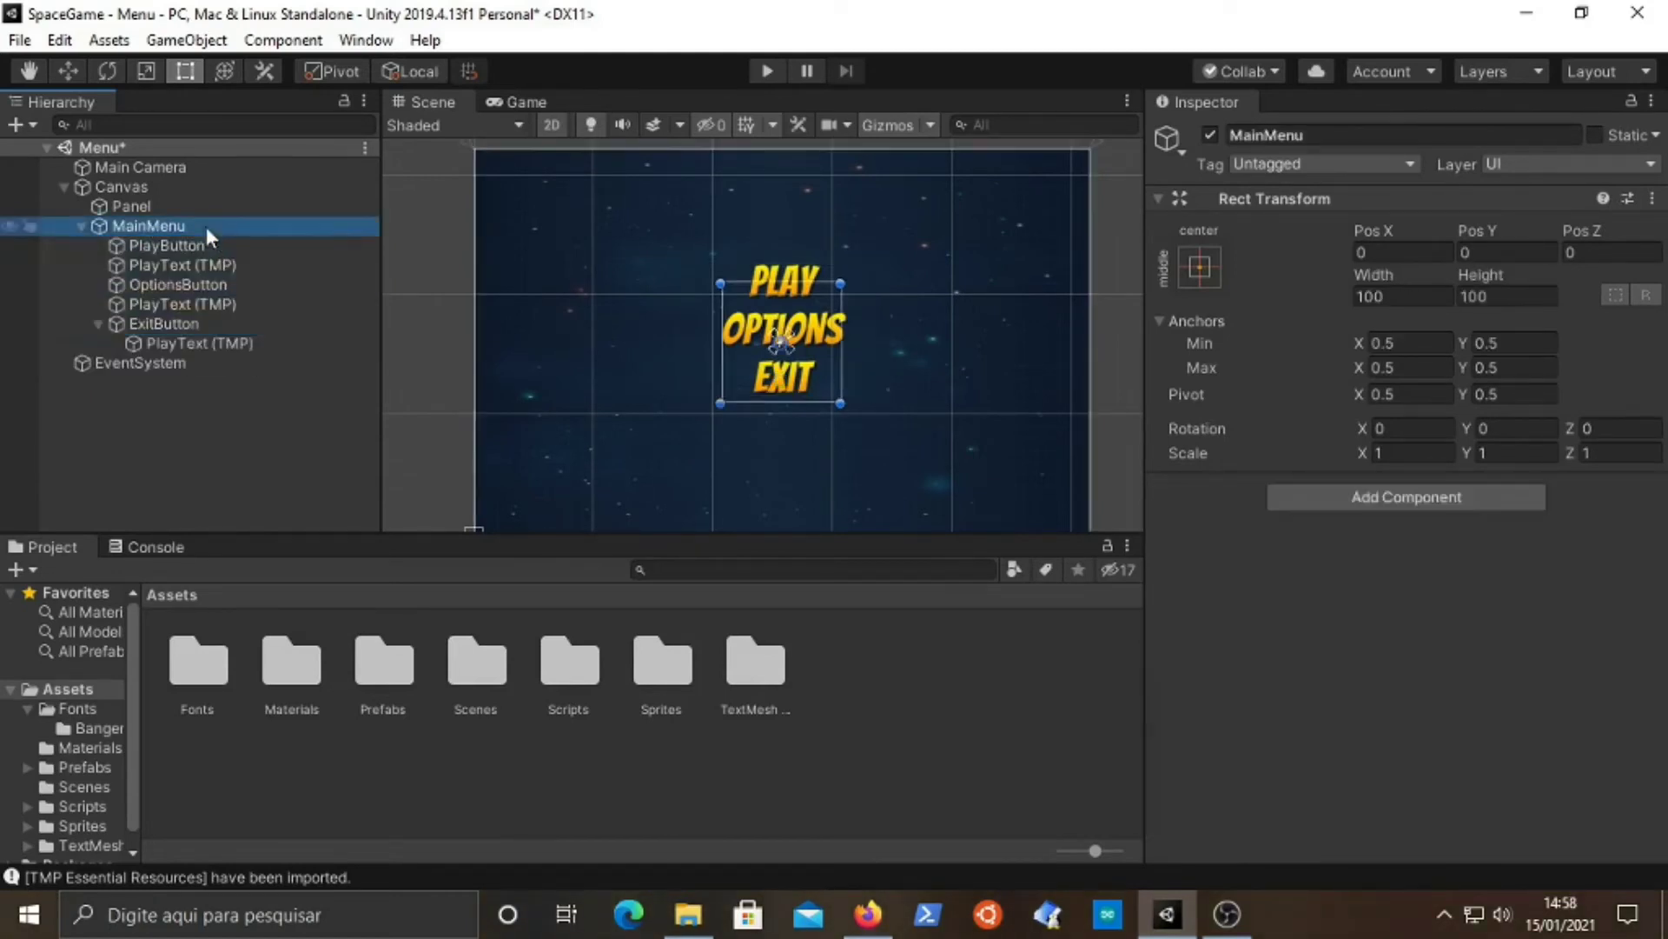
- Re-parent the two loose PlayText (TMP) labels in MainMenu to PlayButton and OptionsButton respectively
left_click(213, 245)
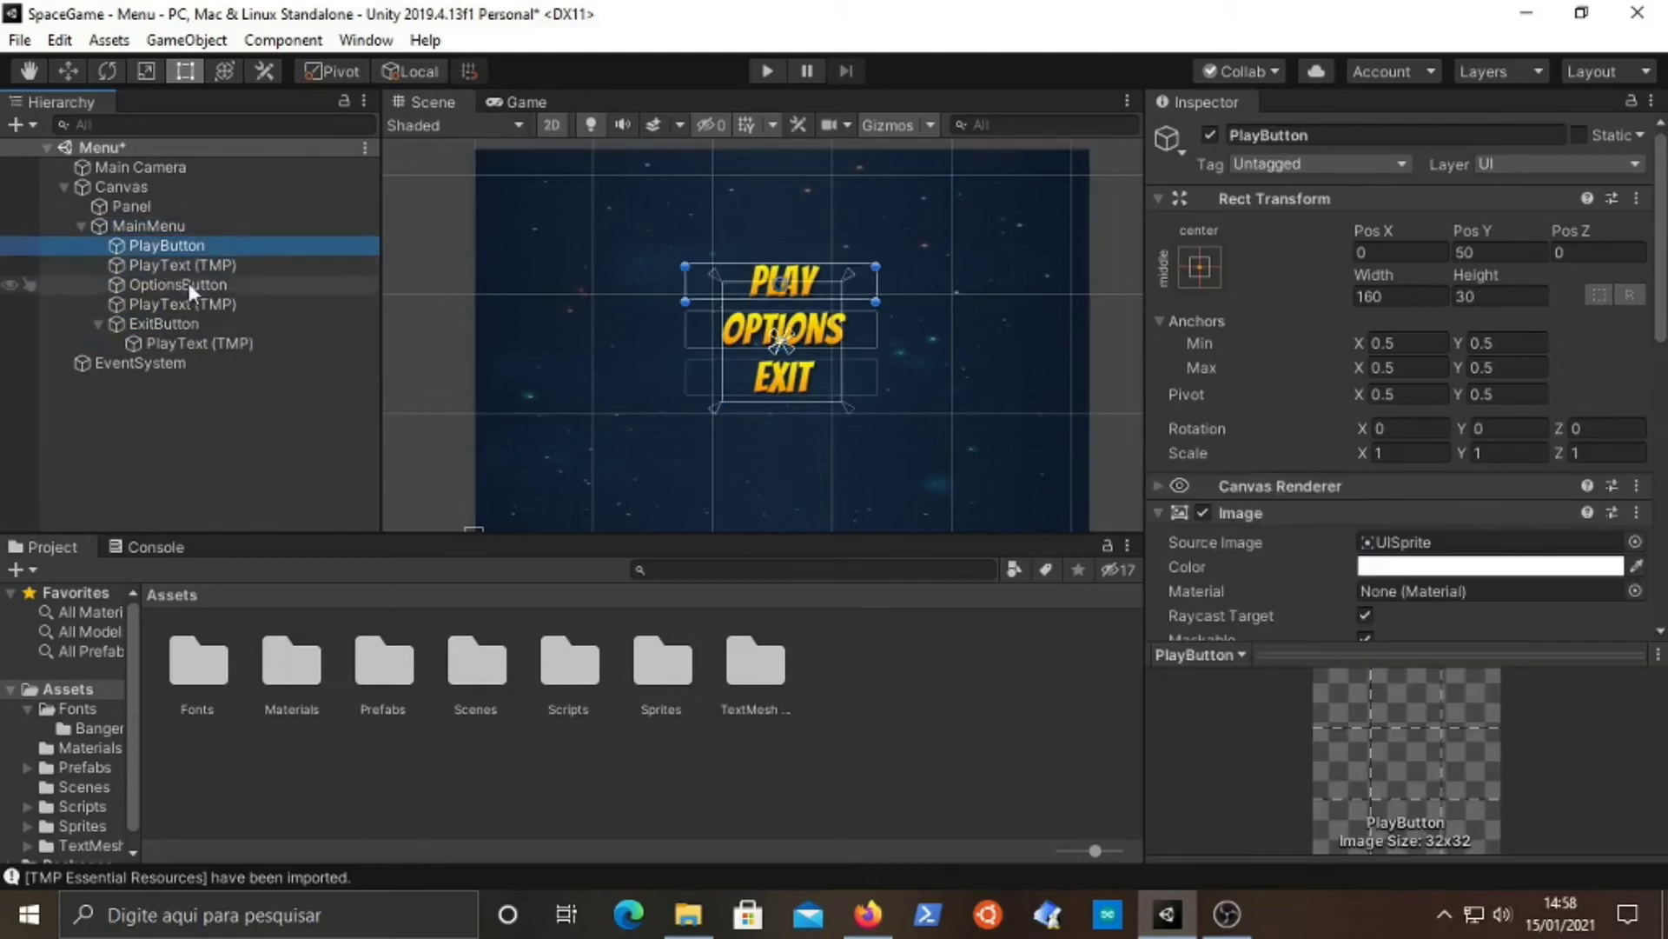
left_click_drag(182, 266, 186, 245)
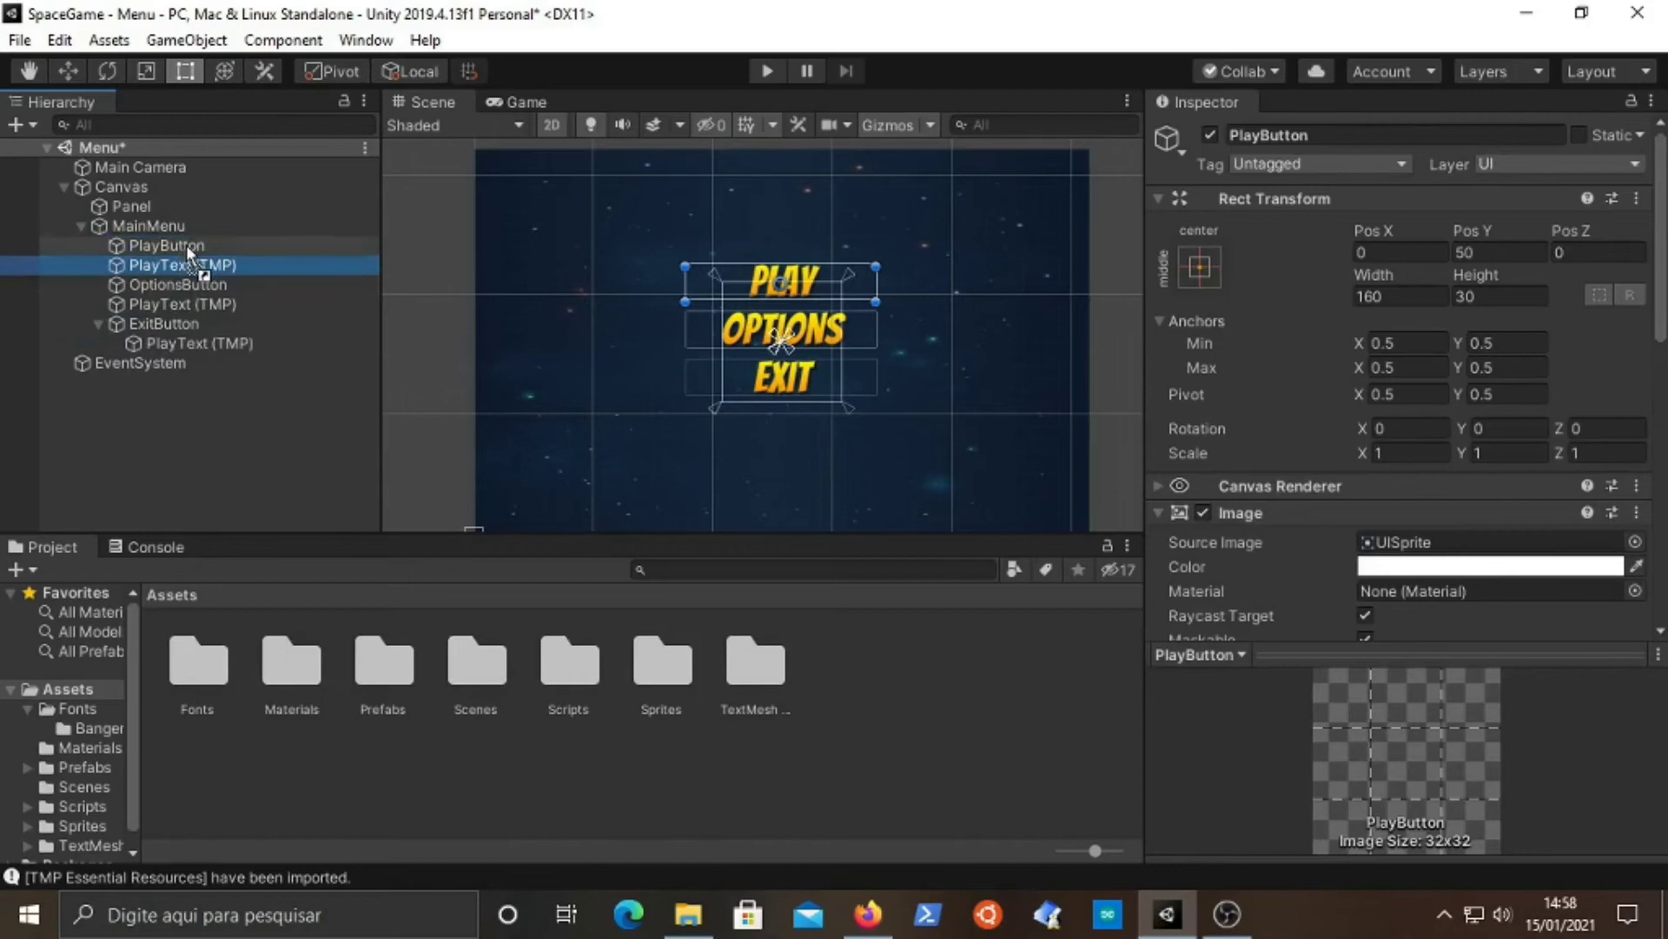
left_click(184, 300)
left_click_drag(202, 301, 201, 284)
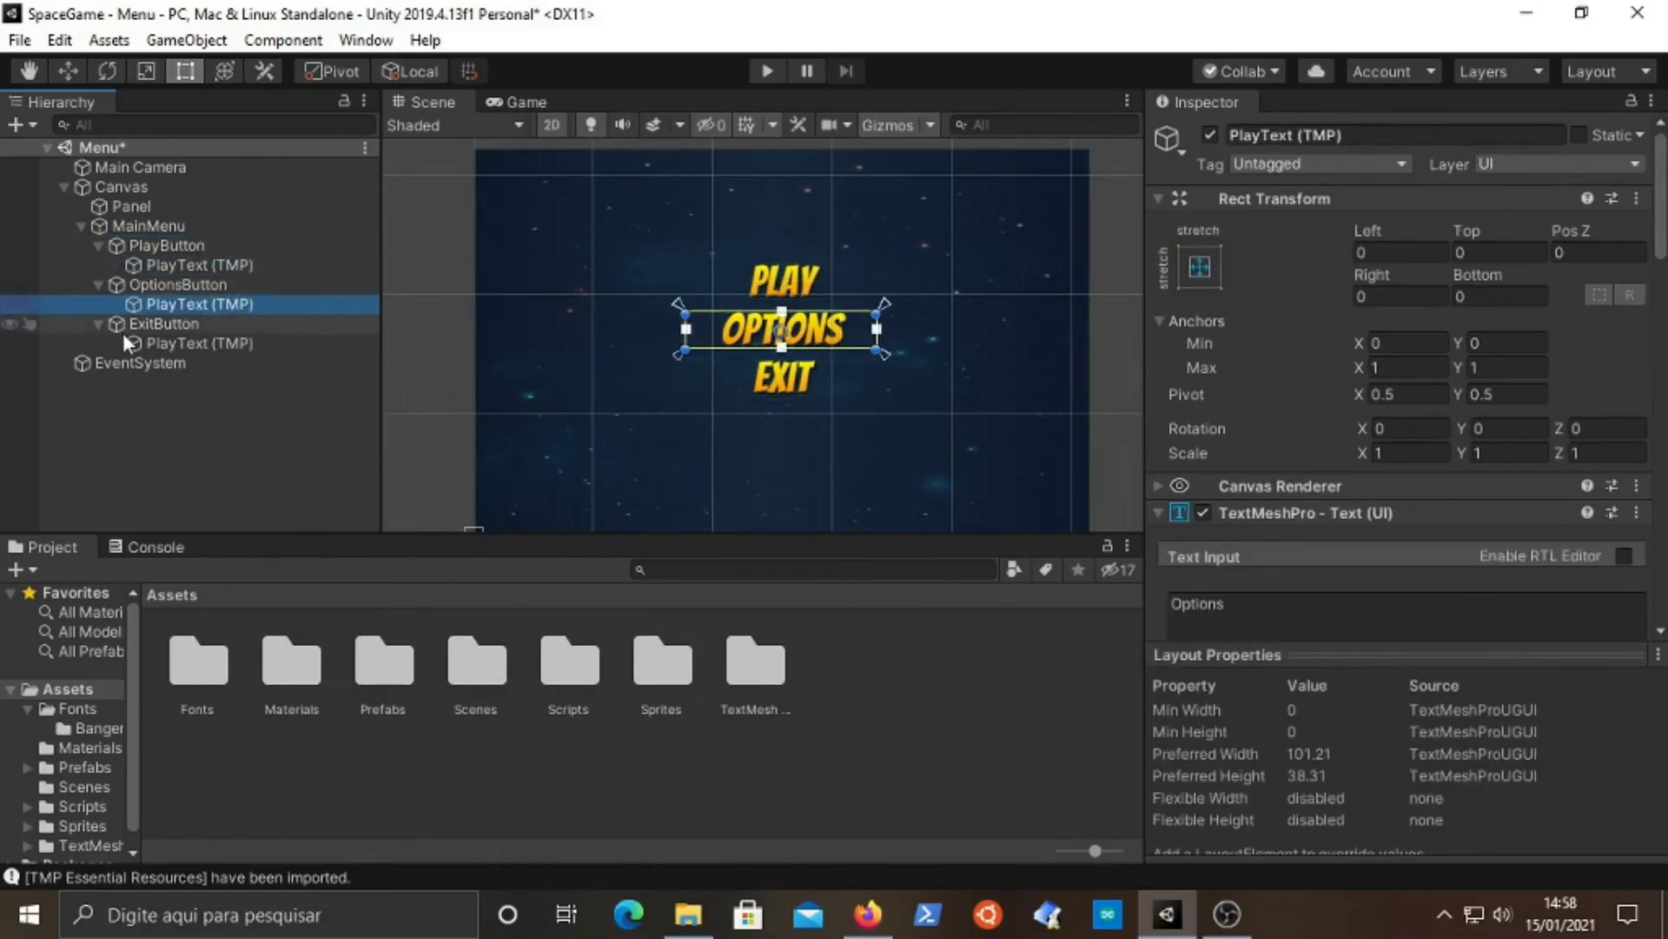
- Rename OptionsButton's label object as OptionText (TMP)
left_click(190, 340)
left_click(172, 303)
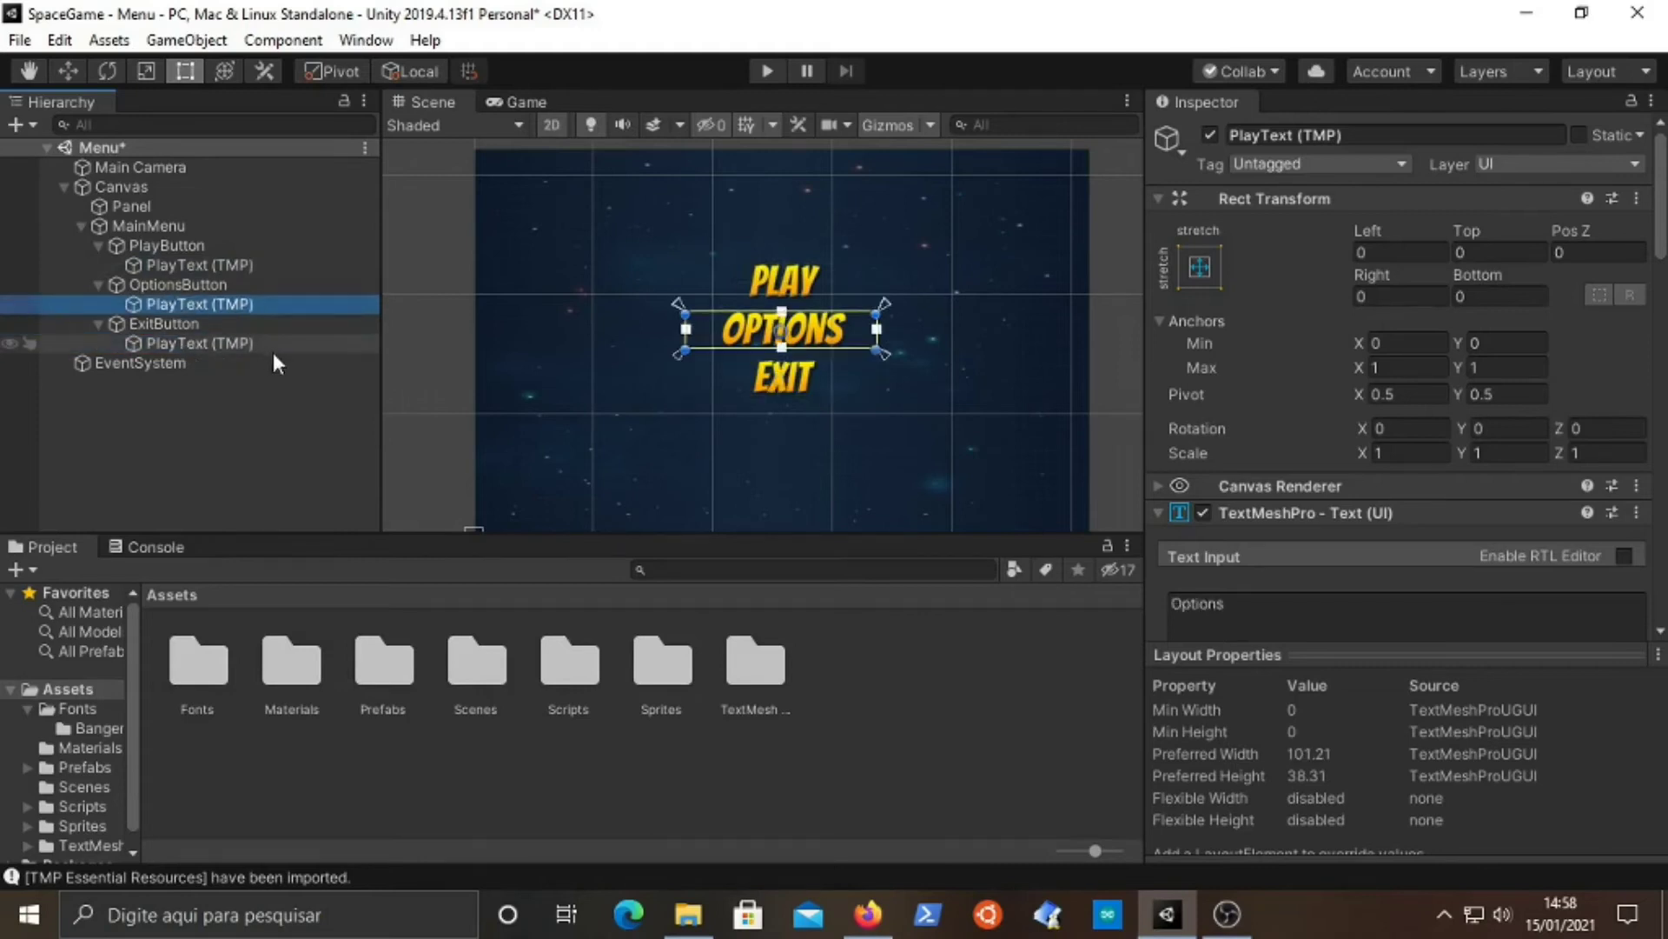
key("F2")
key("shift+Right")
key("shift+Right")
key("shift+Right")
key("shift+Right")
type("Optio")
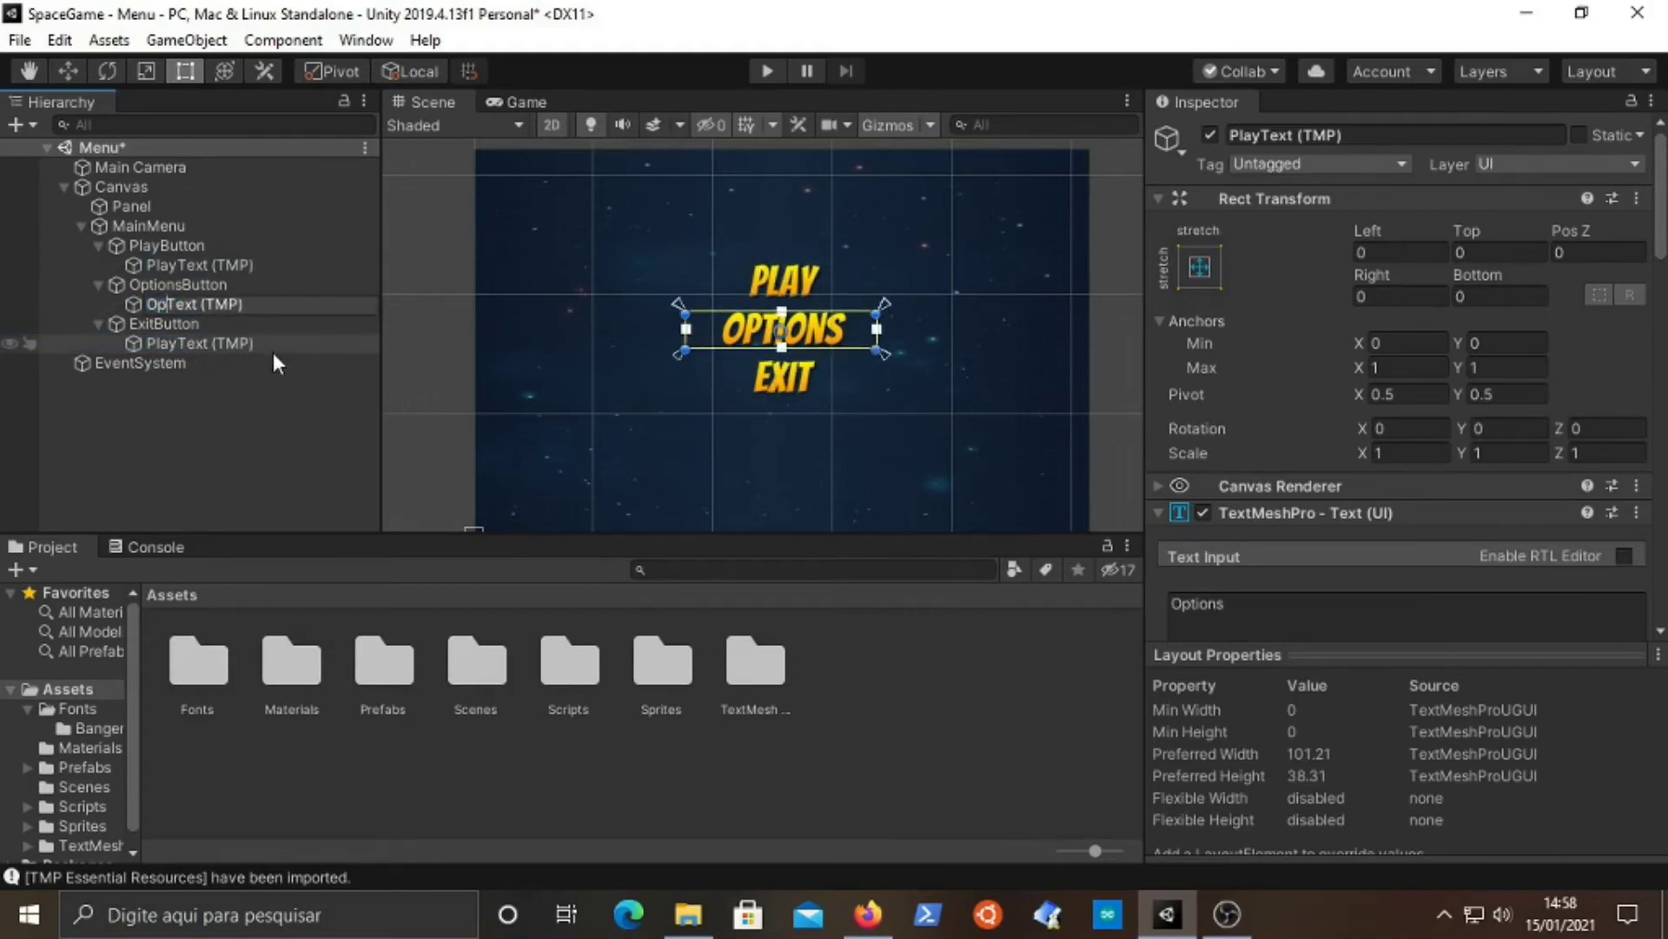
type("n")
key("Return")
- Rename ExitButton's label object as ExitText (TMP)
key("Down")
key("Down")
key("F2")
key("shift+Right")
key("shift+Right")
key("shift+Right")
key("shift+Right")
type("Exit")
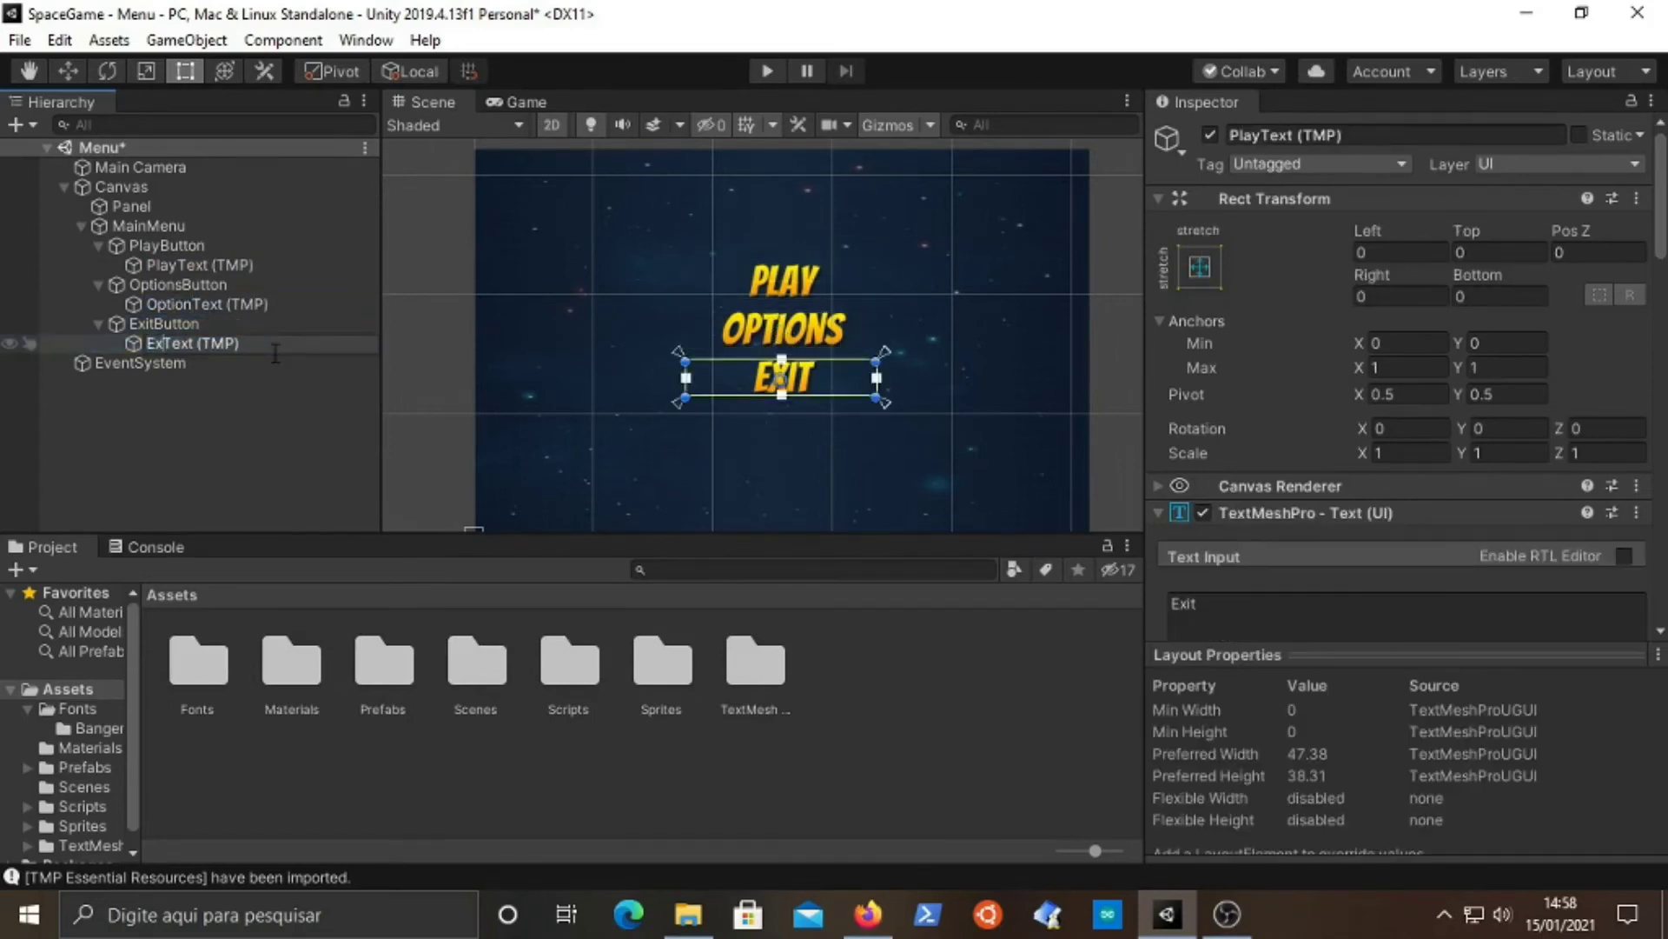
key("Return")
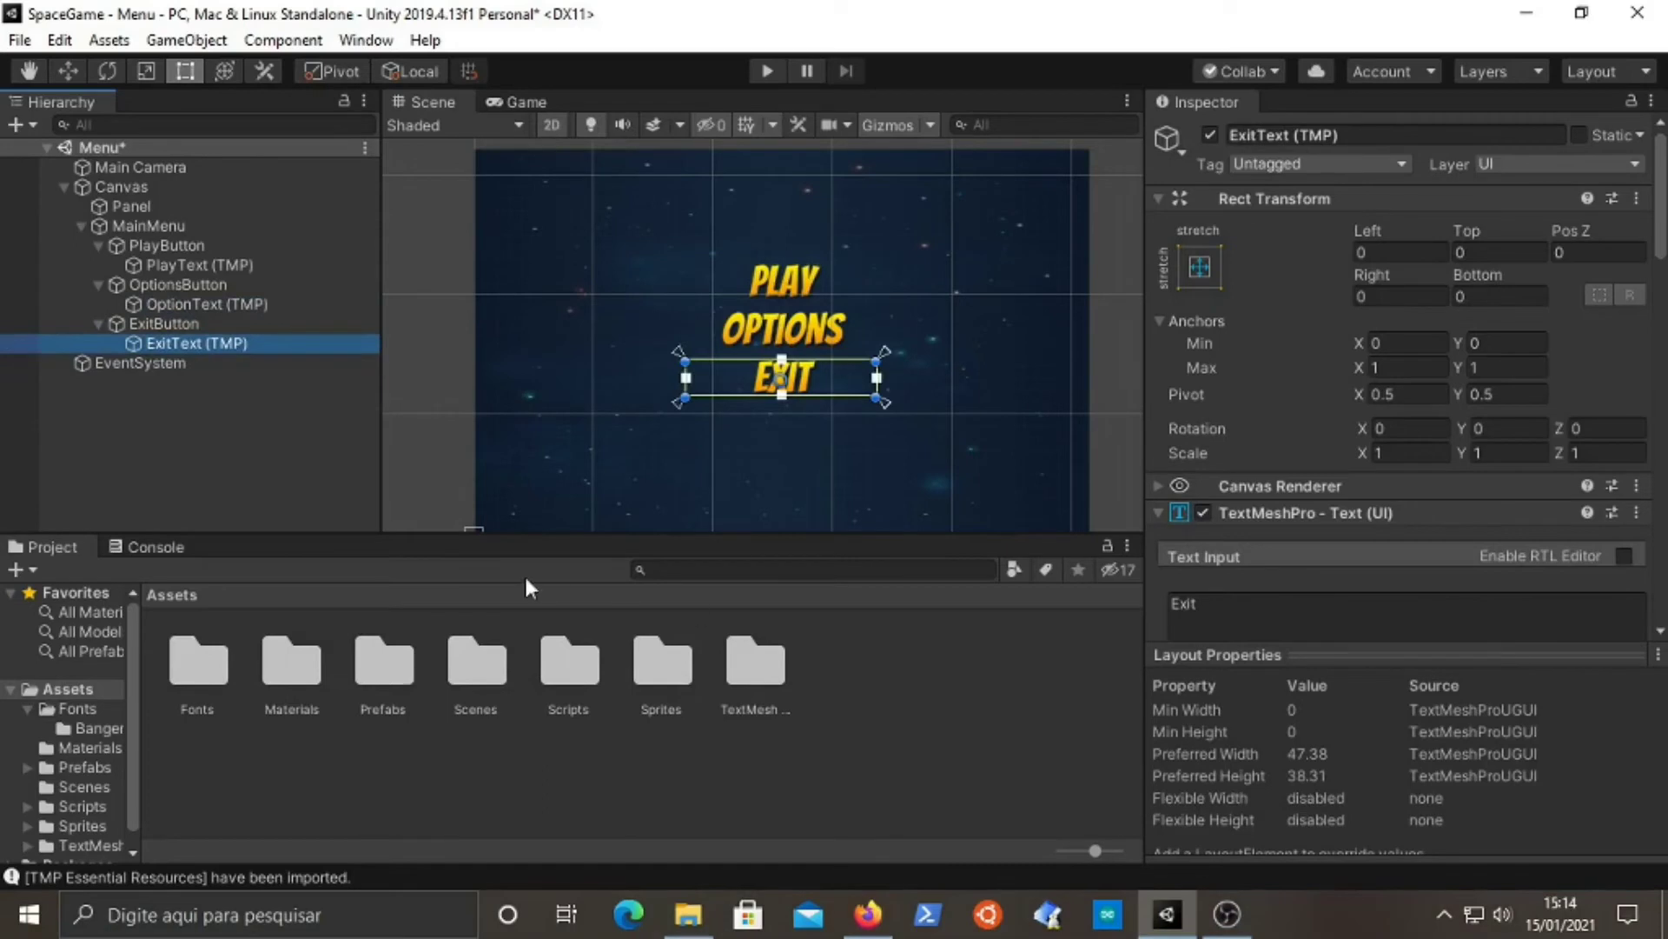
- Create another empty child object under Canvas and name it OptionMenu
right_click(143, 190)
left_click(230, 416)
type("Option")
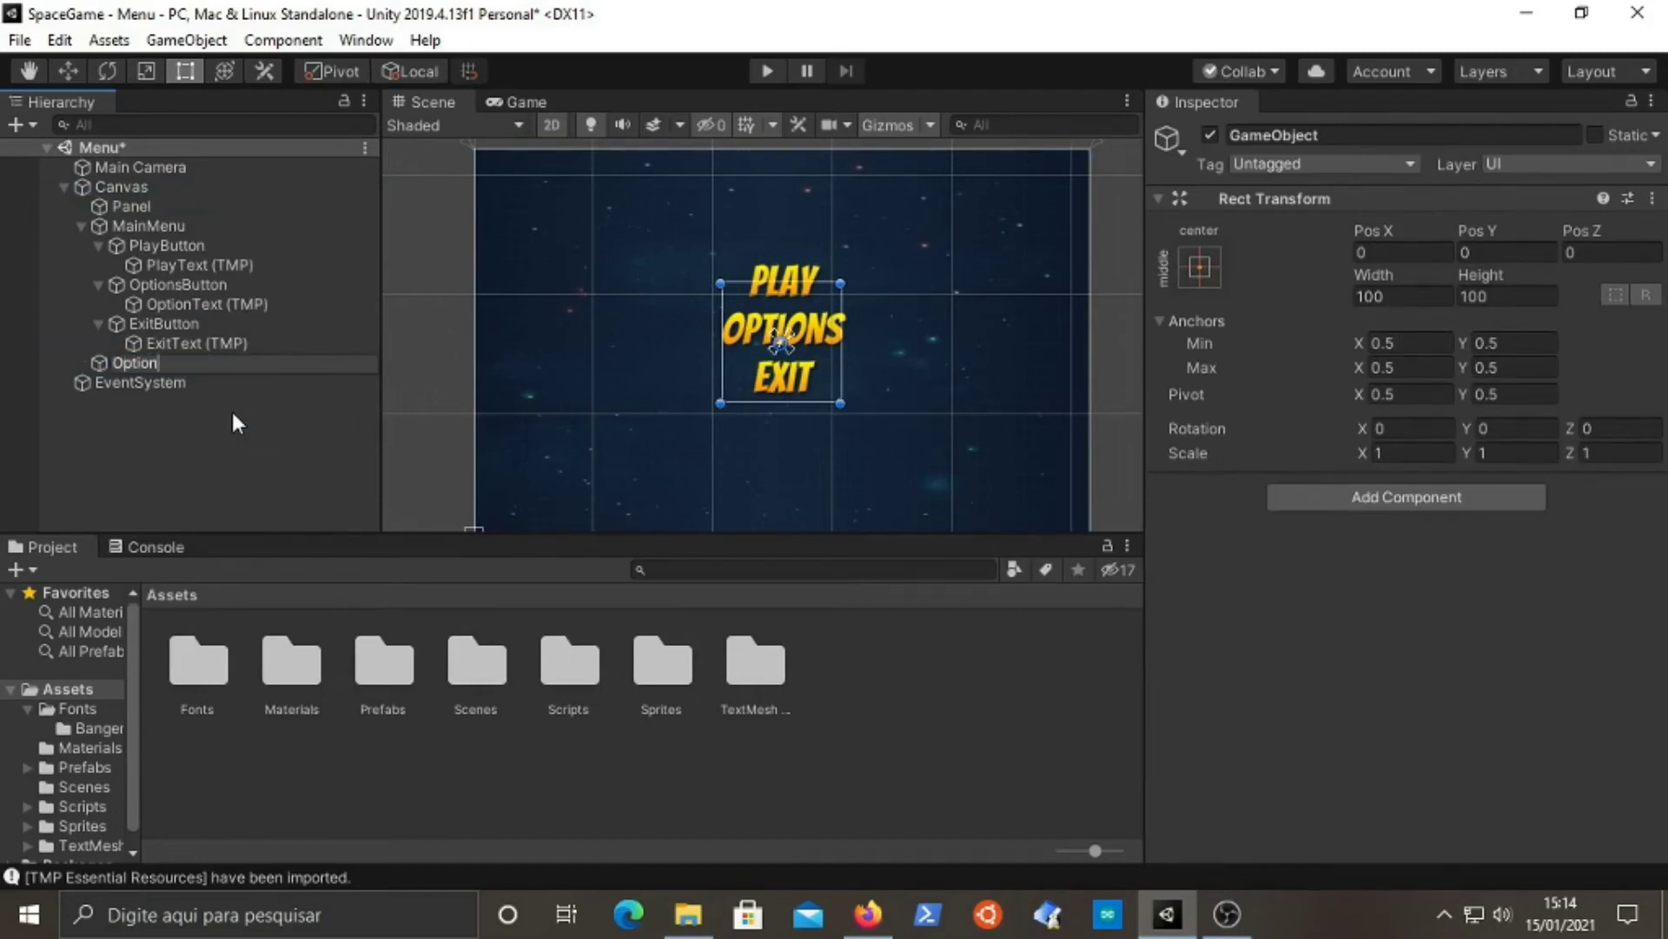
type("Menu")
key("Return")
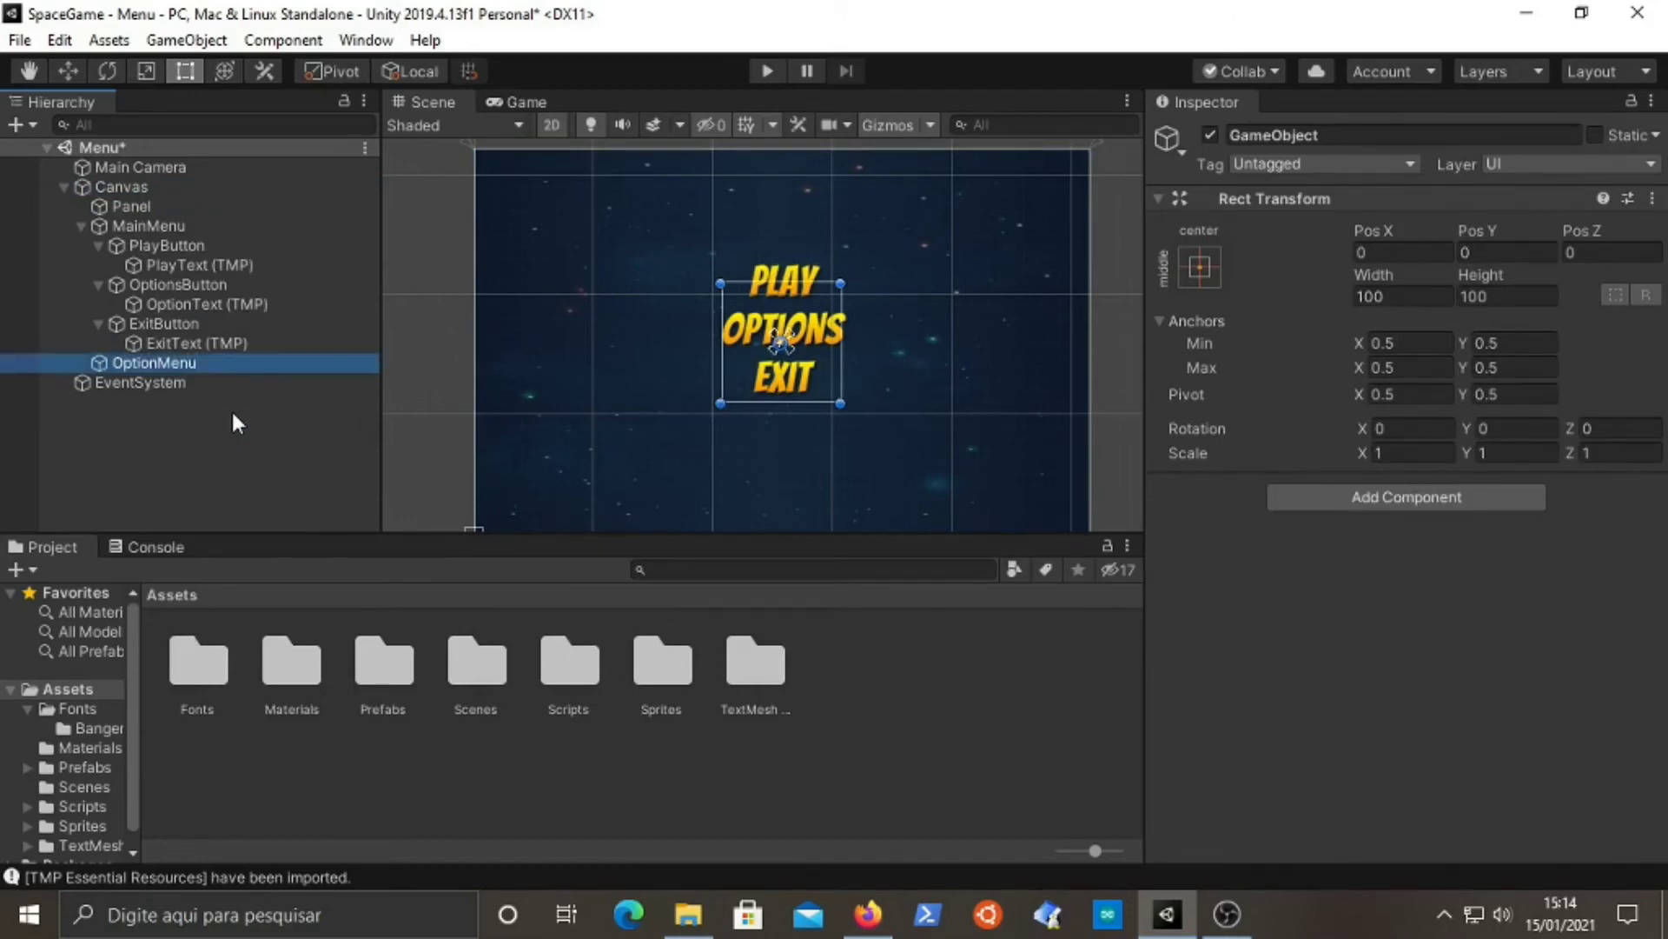
- Apply the stretch-stretch anchor preset to MainMenu, also setting its position, so it fills the Canvas
left_click(157, 227)
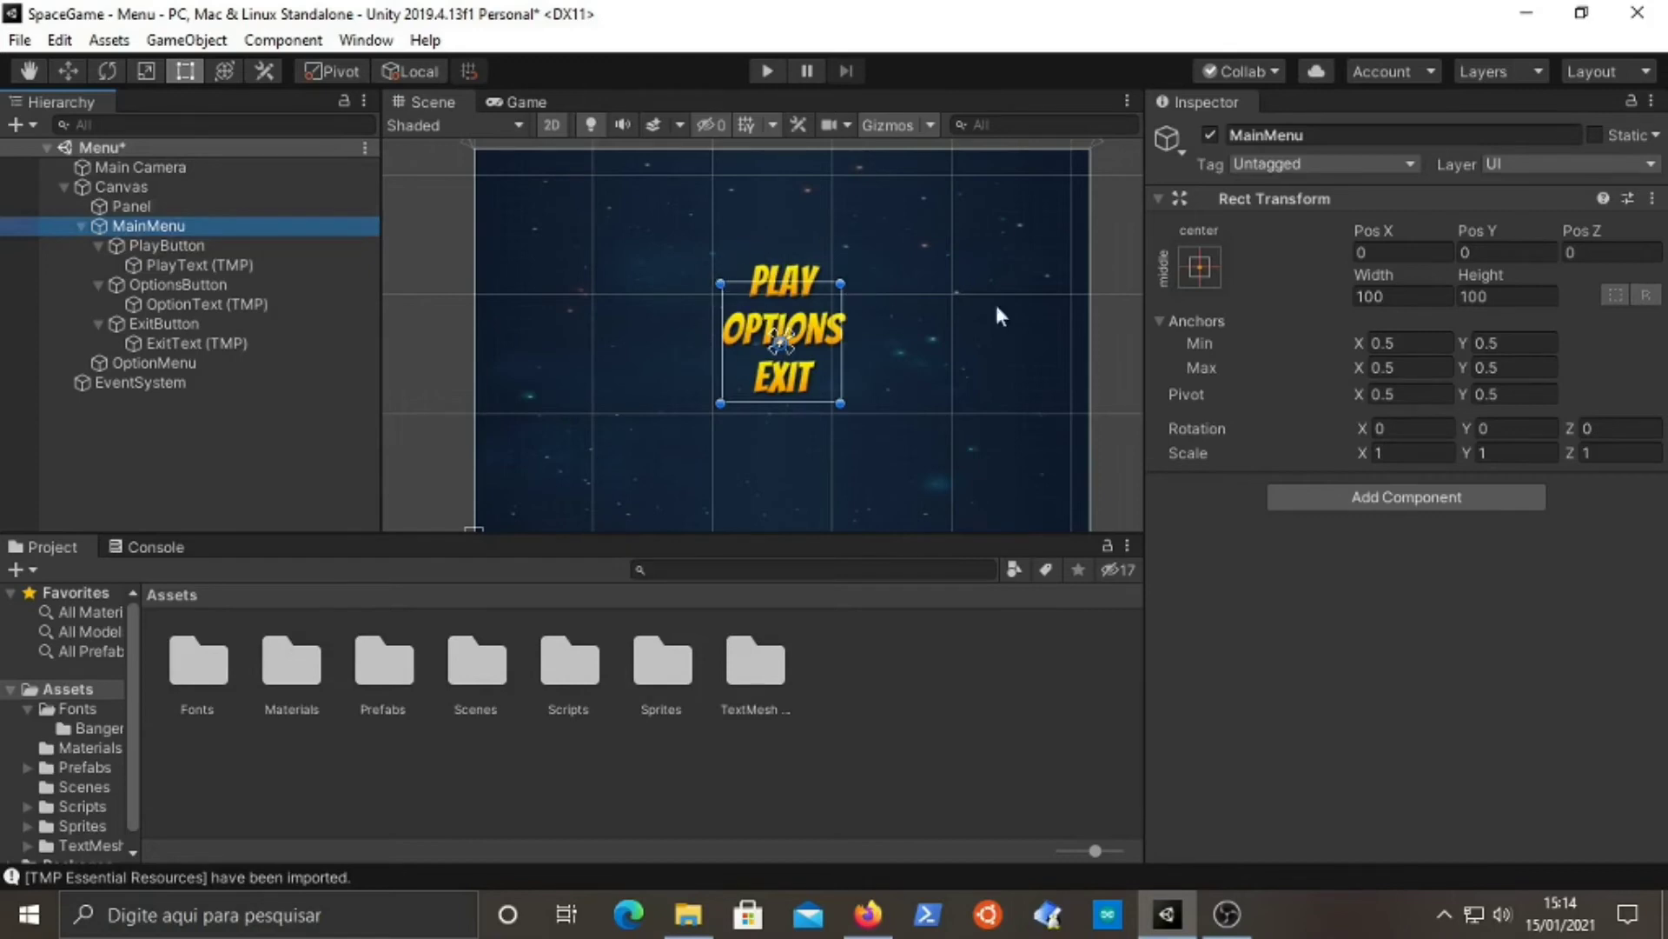
left_click(1201, 266)
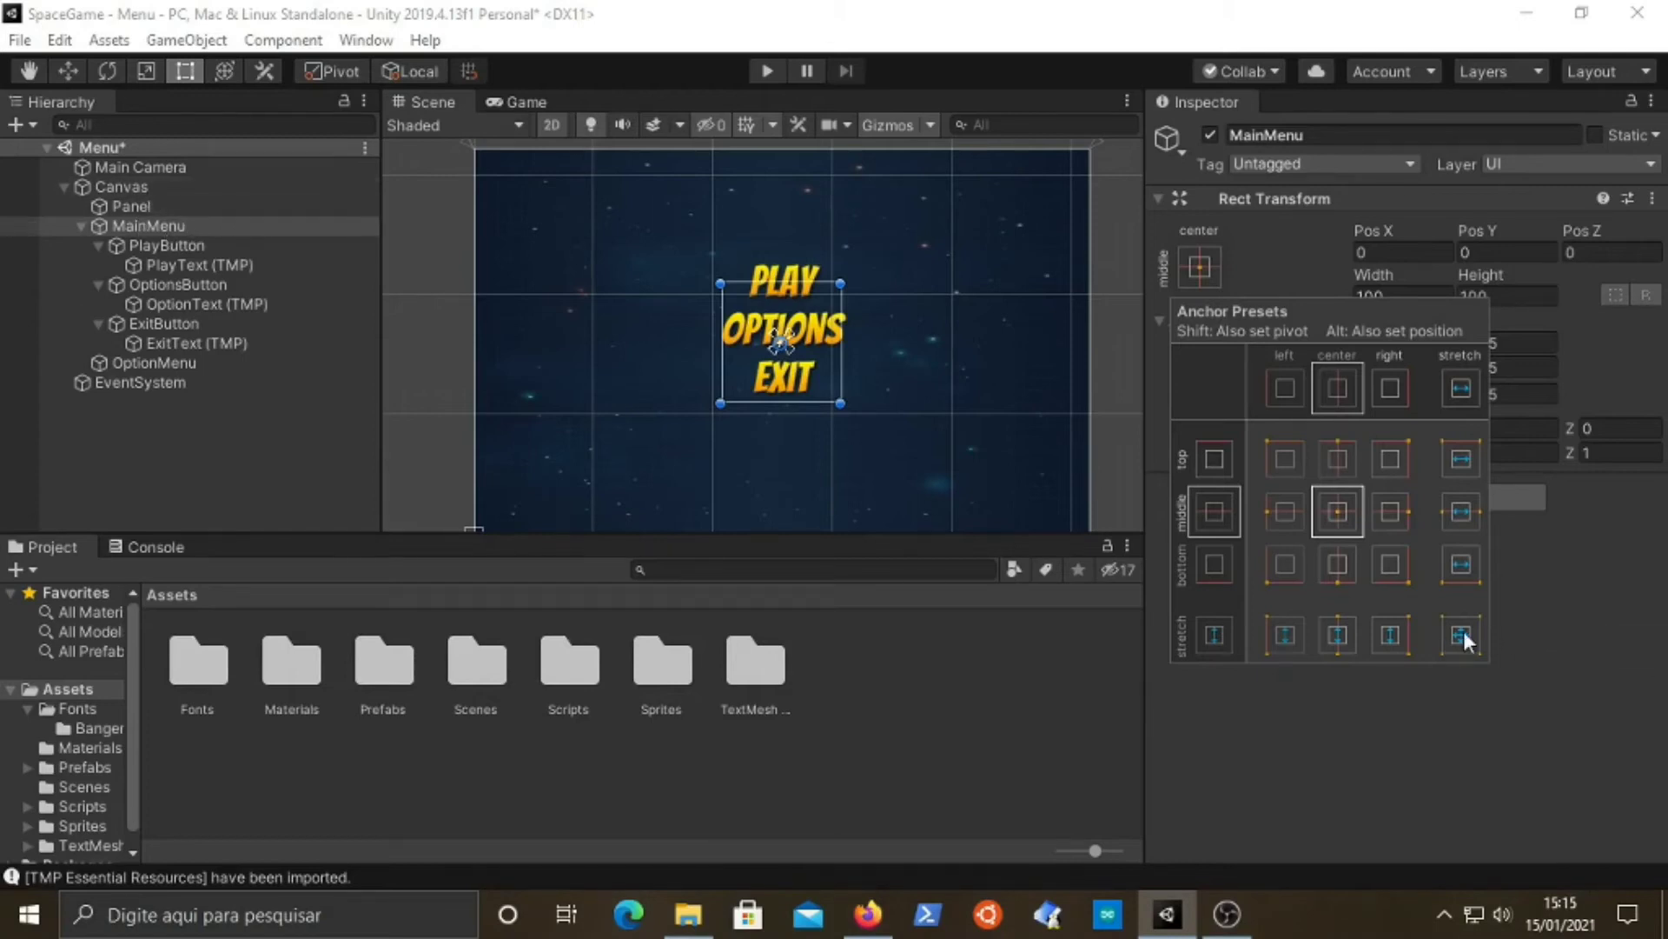
key("alt")
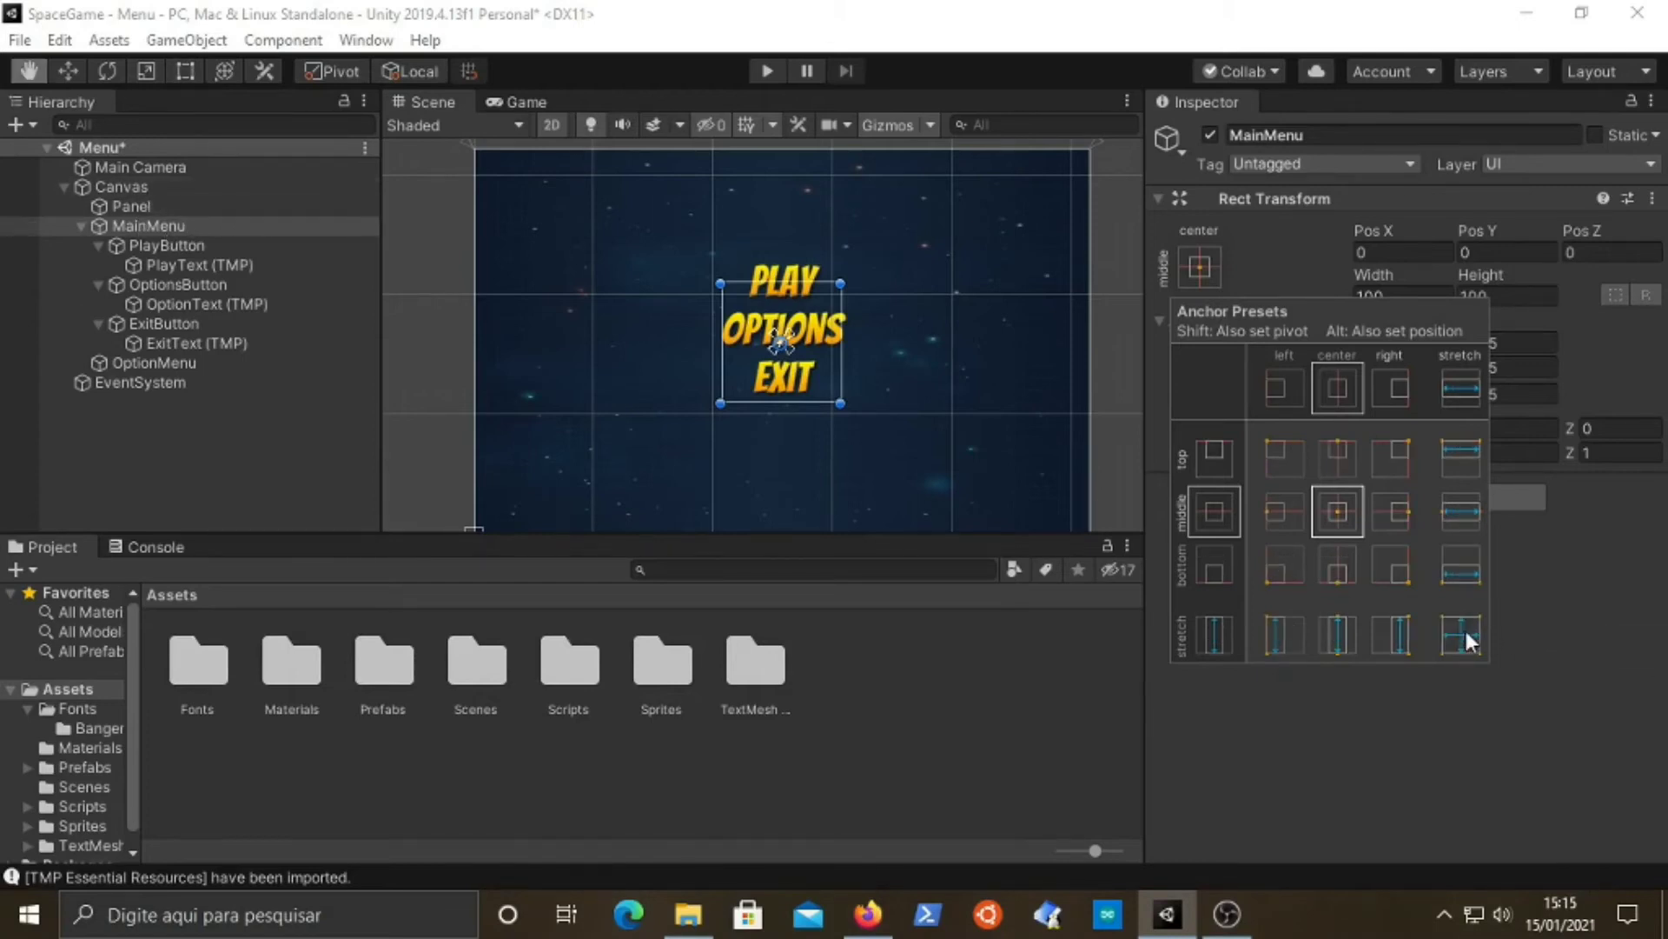
left_click(1464, 627, "alt")
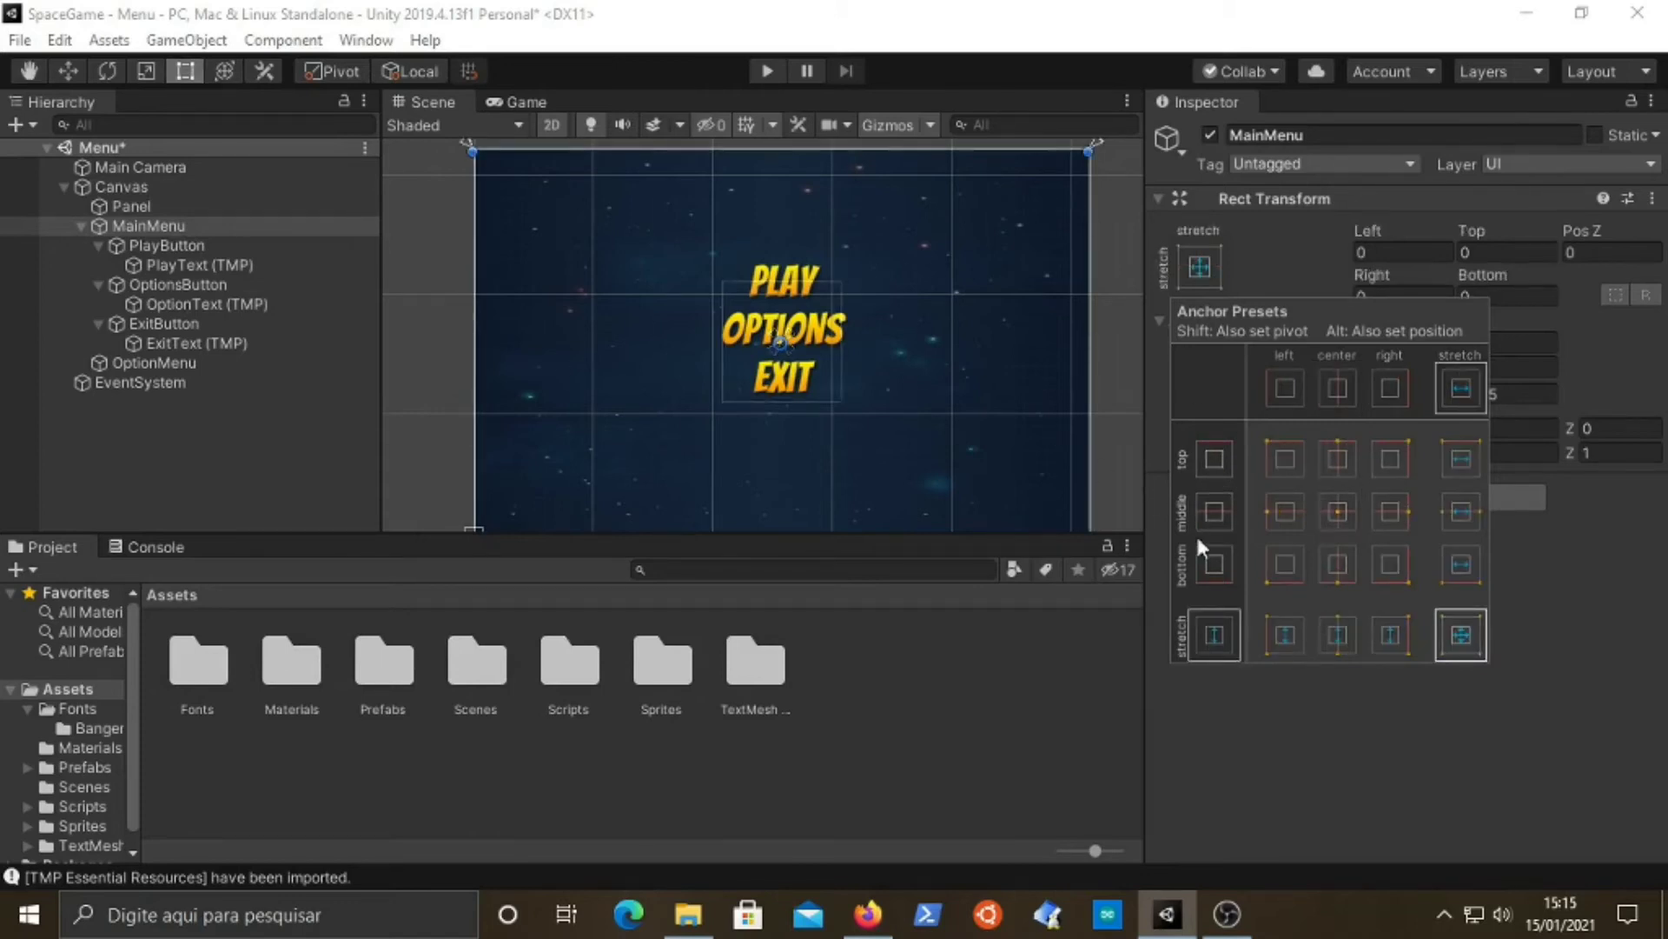
left_click(1561, 616)
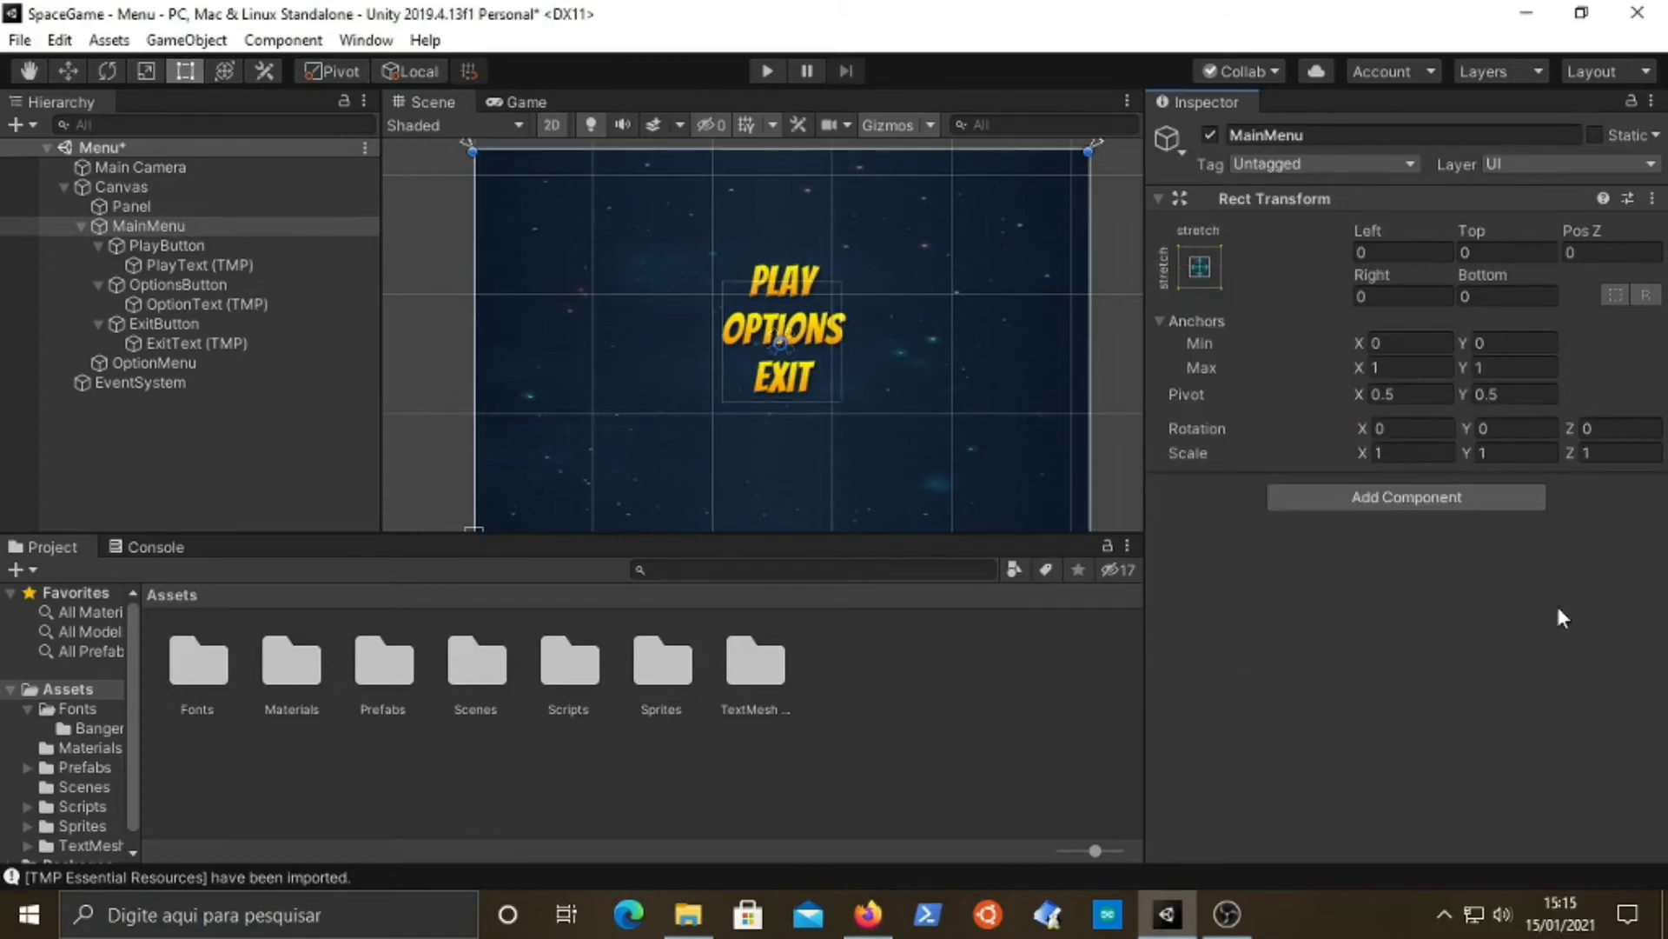
- Apply the stretch-stretch anchor preset with position to OptionMenu so it fills the Canvas
left_click(198, 360)
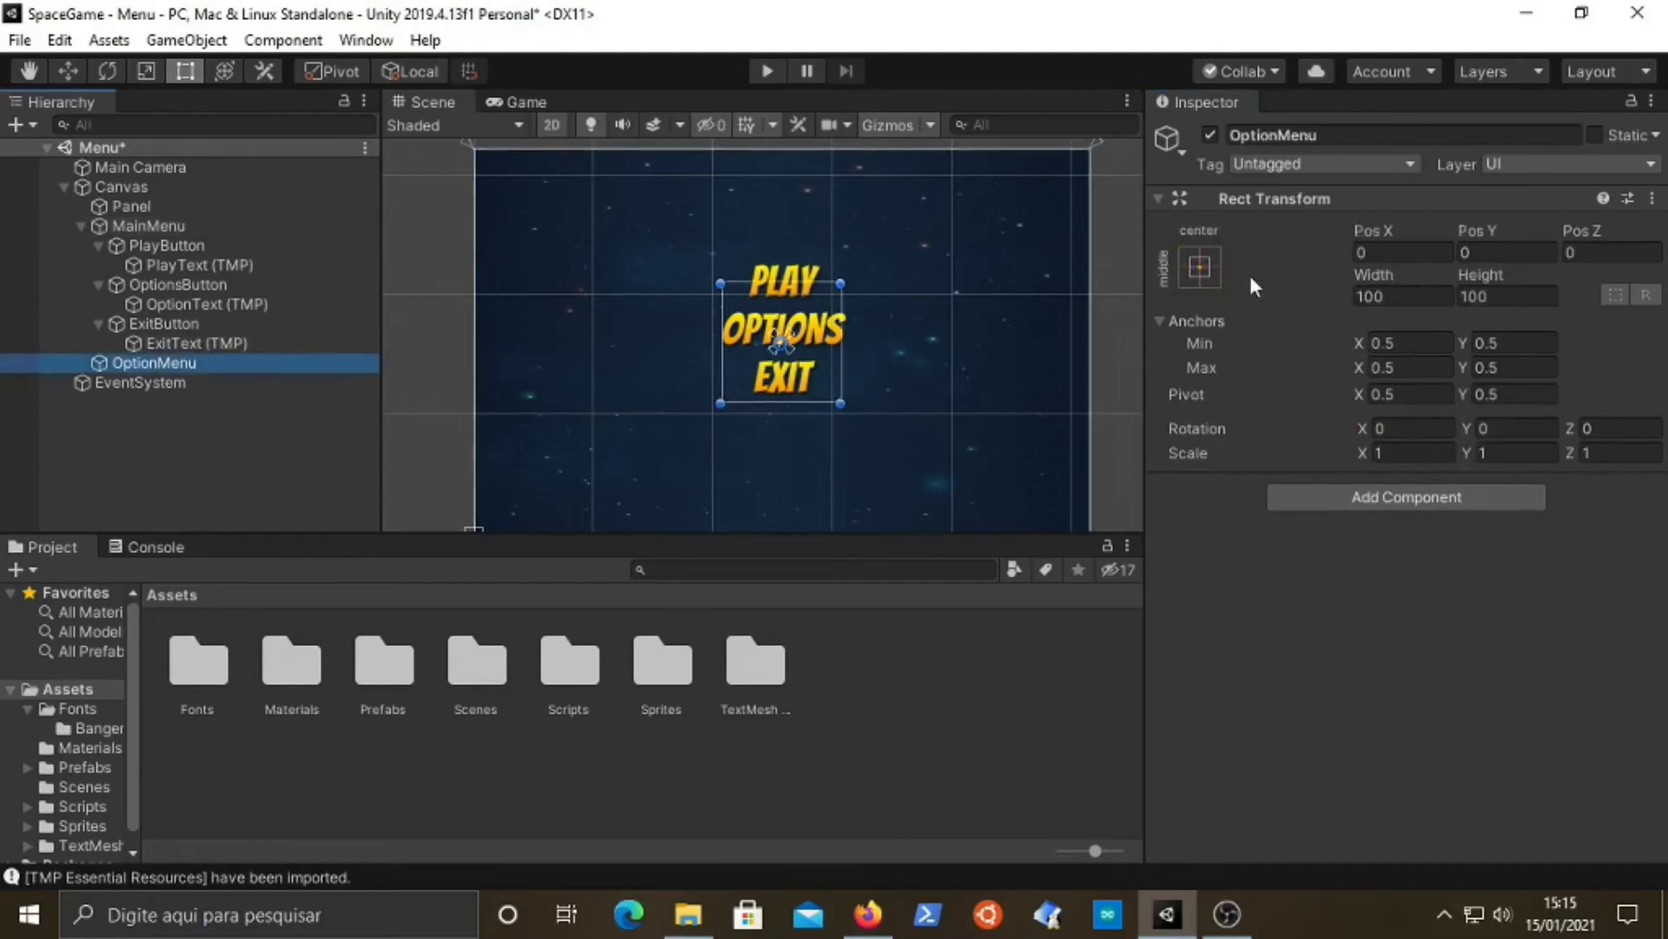
left_click(1199, 267)
left_click(1464, 635, "alt")
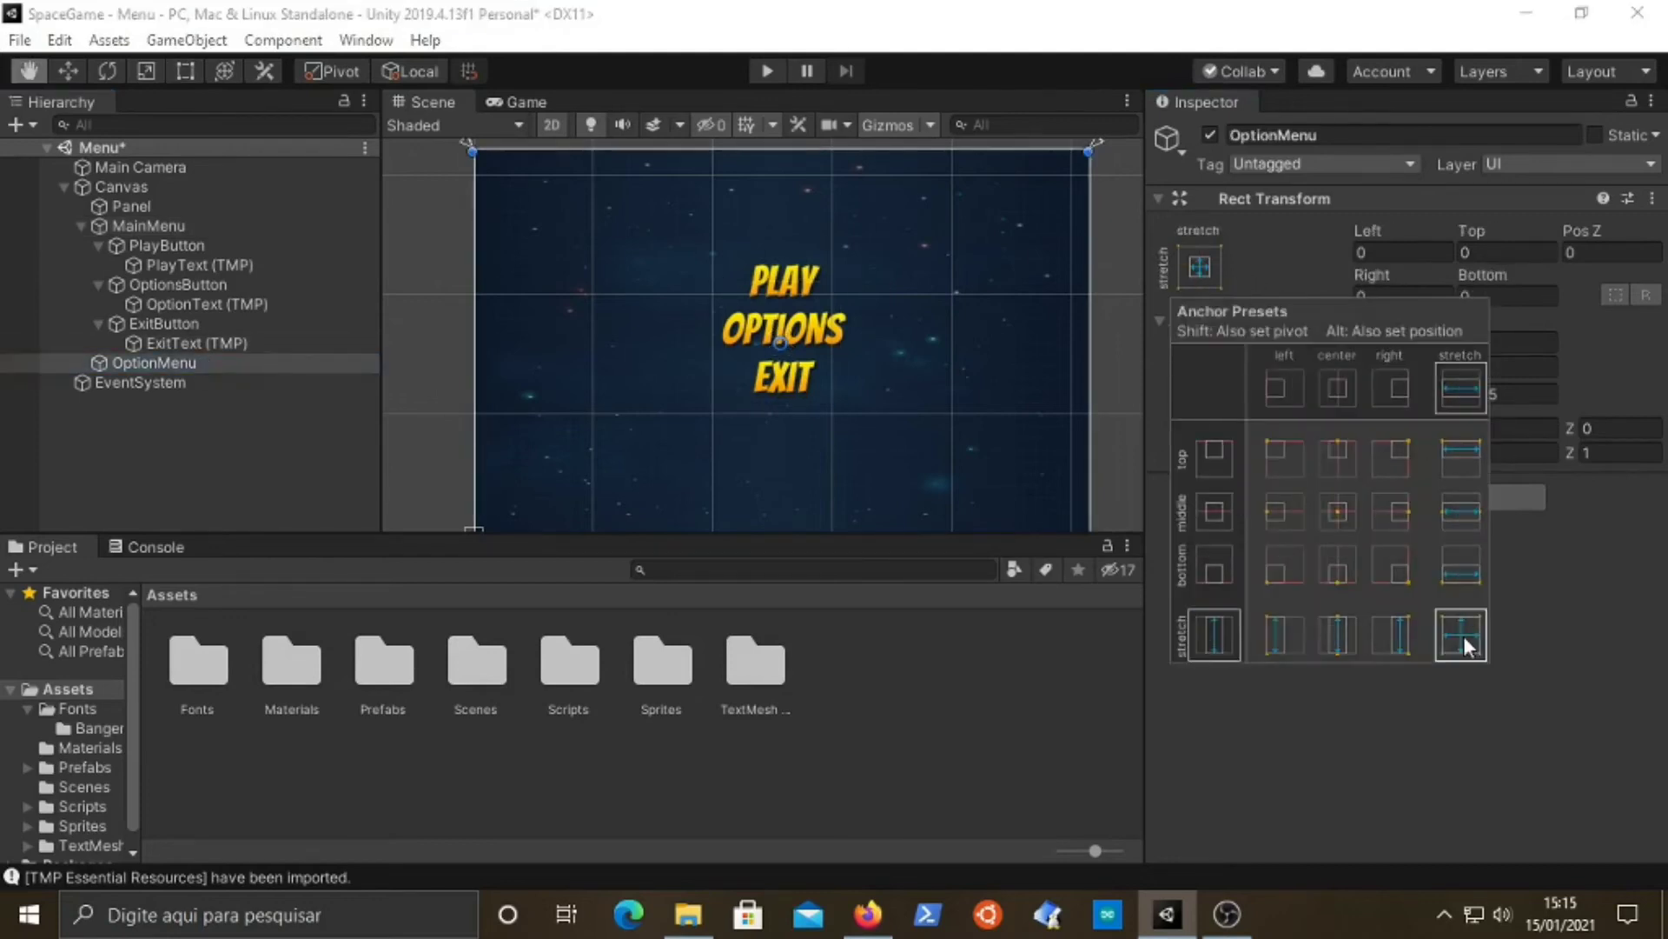
left_click(1603, 655)
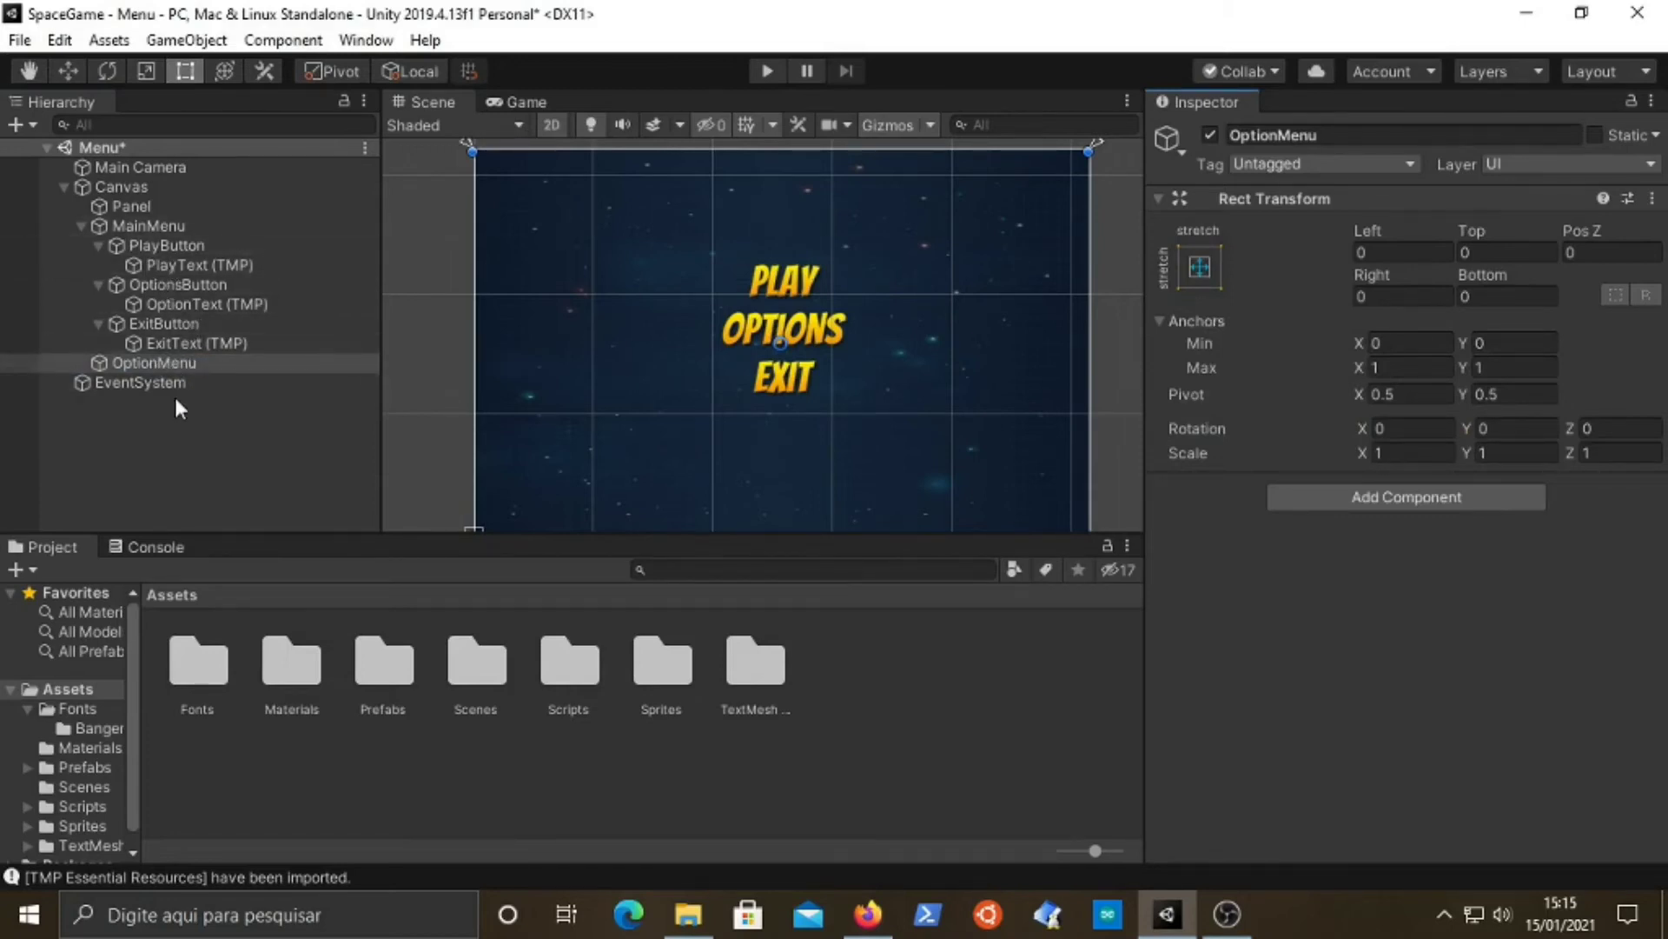
- Place a duplicate of the OptionText (TMP) label under OptionMenu and deactivate MainMenu
left_click(190, 303)
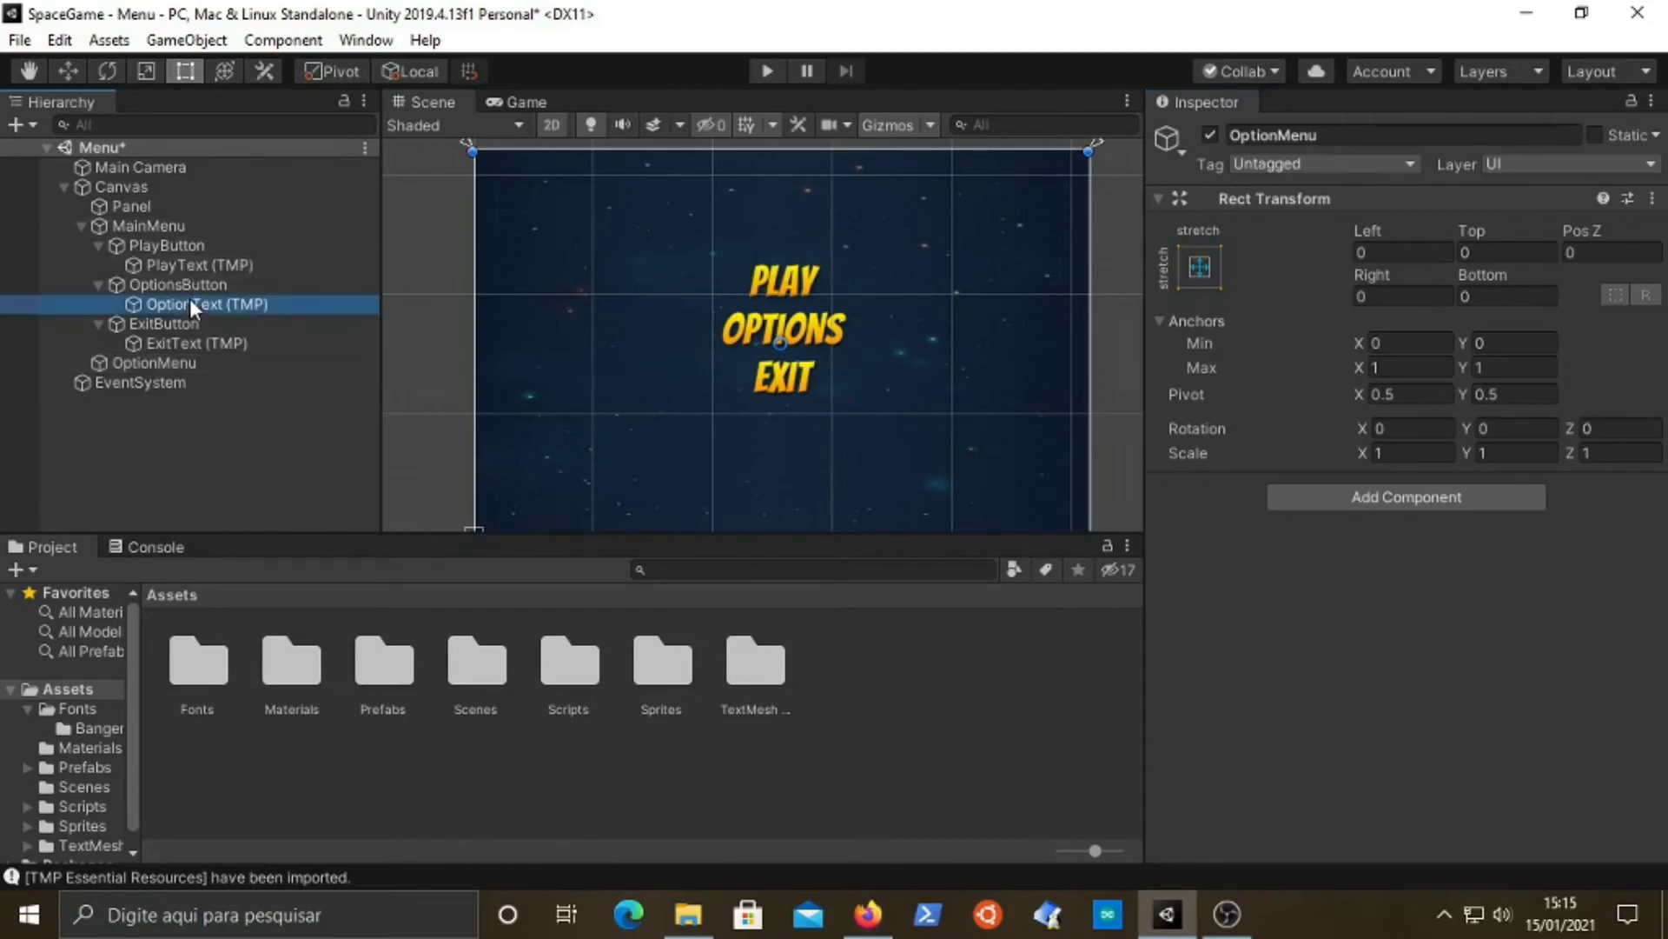
left_click_drag(189, 299, 157, 366)
left_click(139, 226)
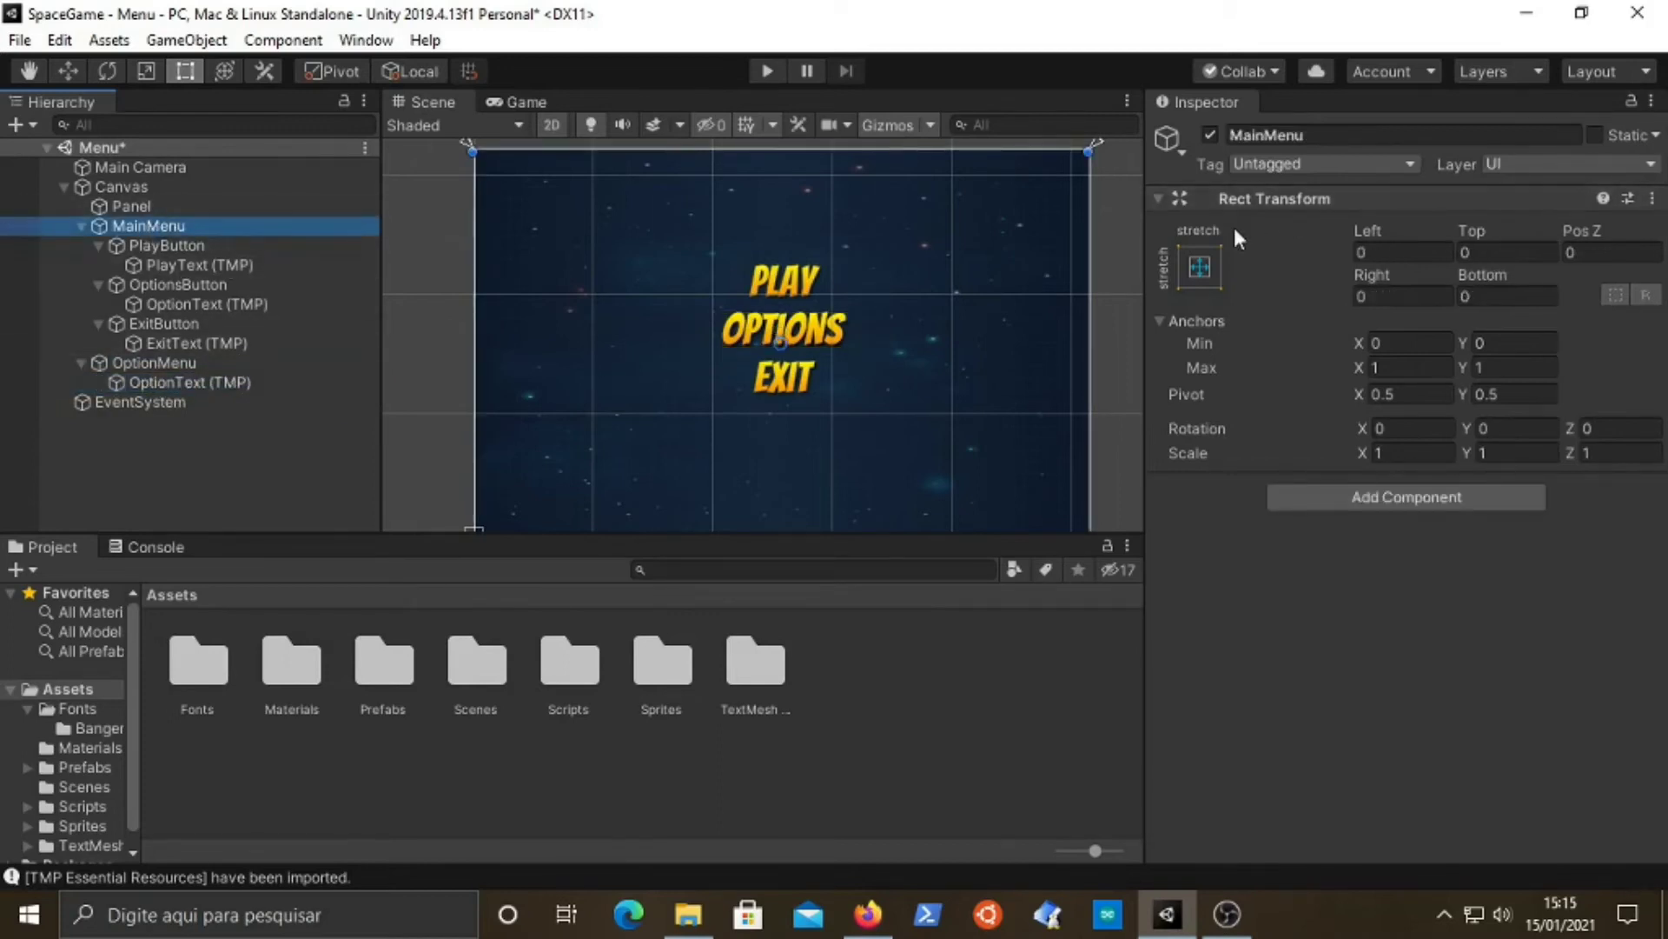
left_click(1211, 135)
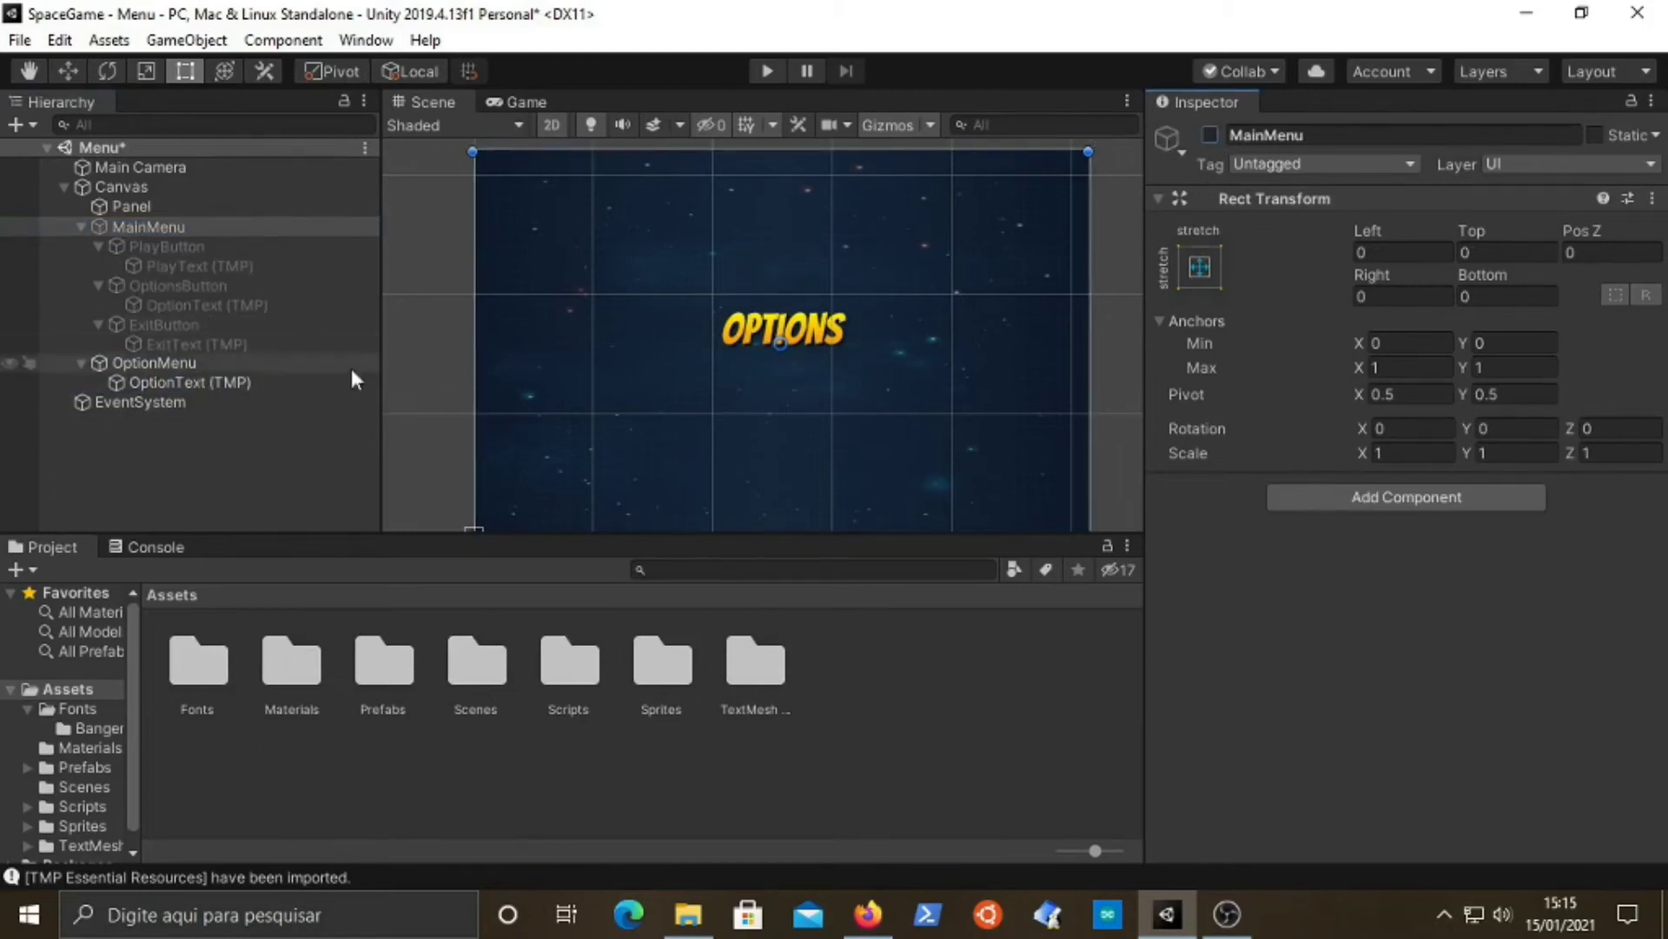
- Anchor the OptionText (TMP) title under OptionMenu to middle center and set its Pos Y to 50
left_click(153, 363)
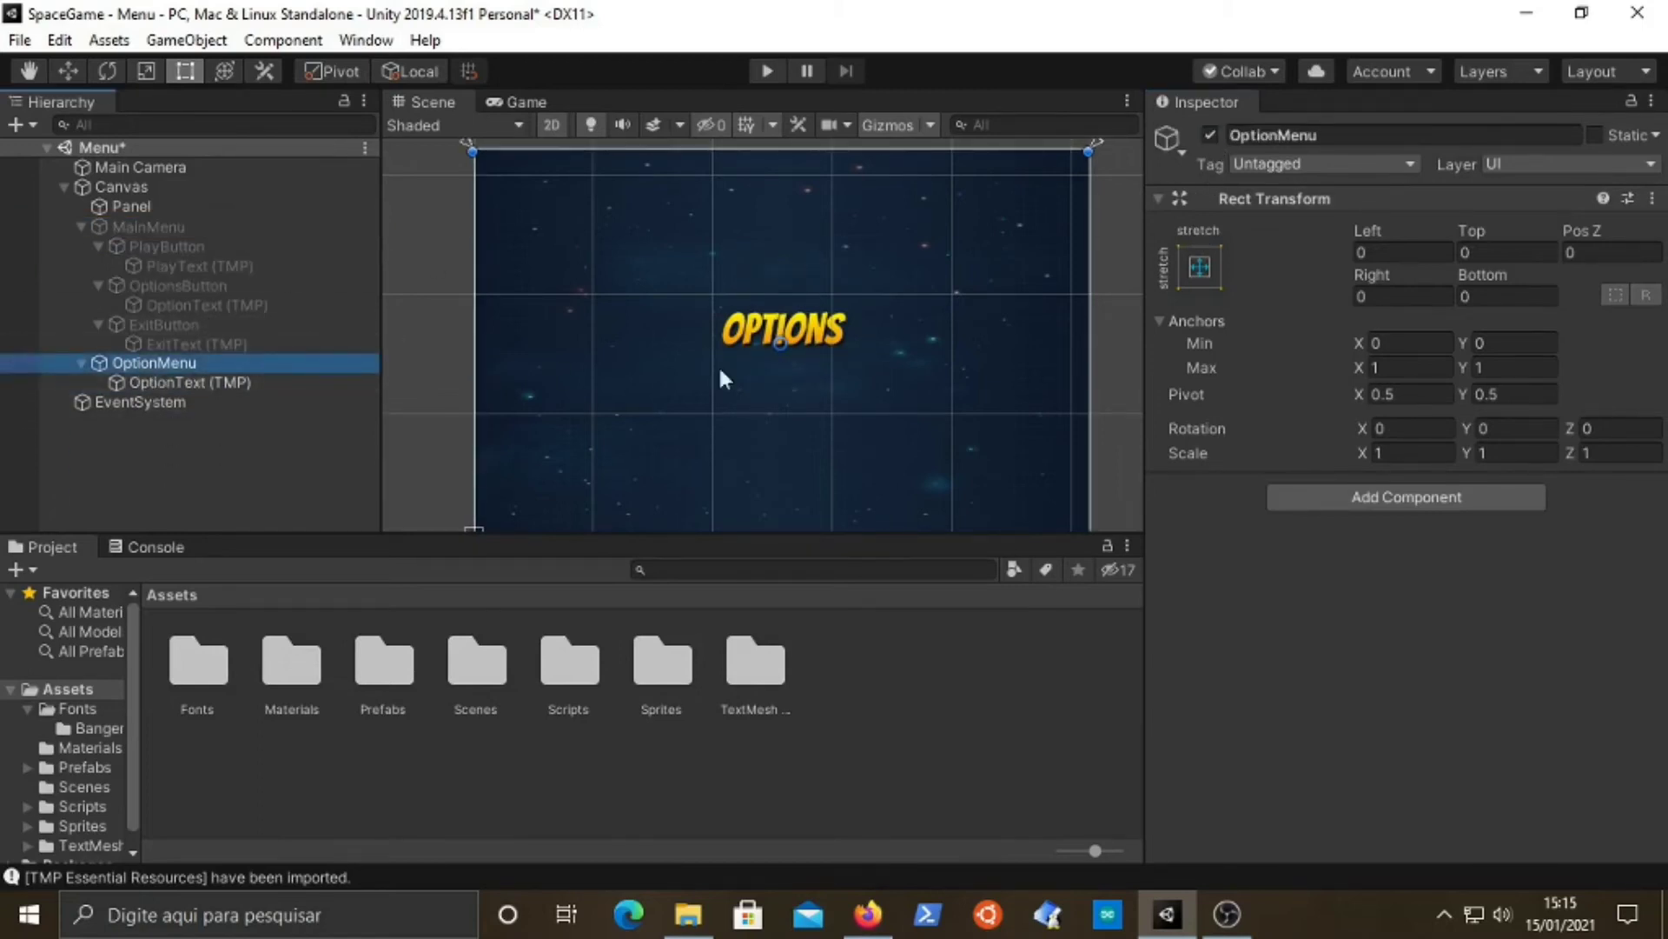
left_click(195, 384)
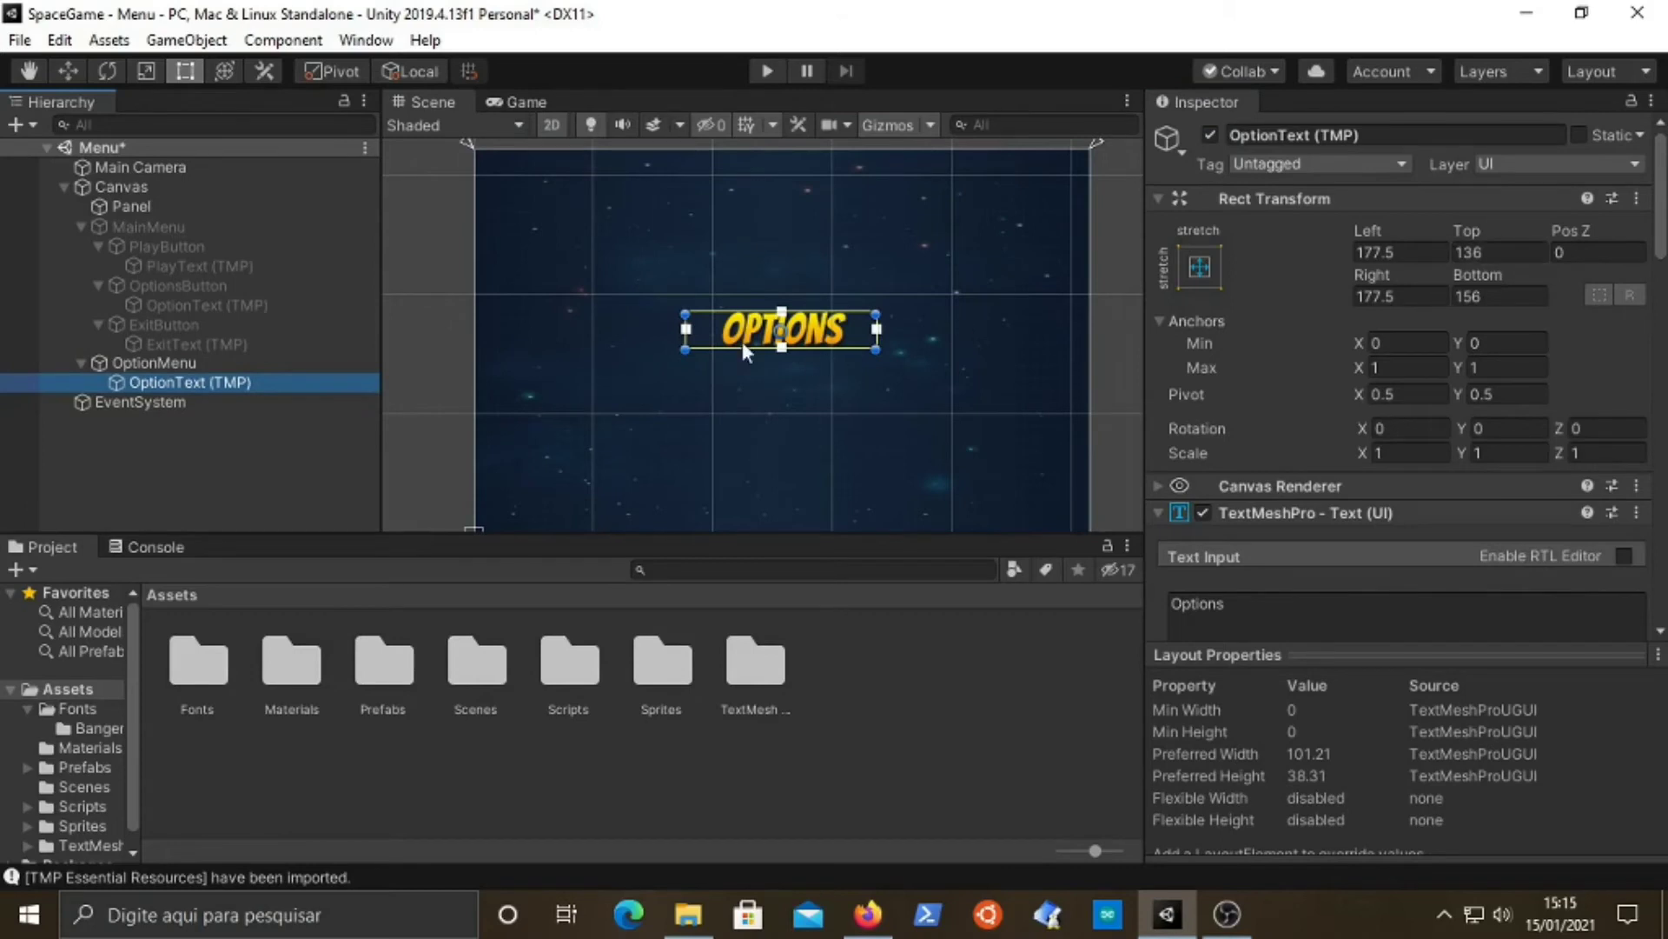
left_click(1200, 267)
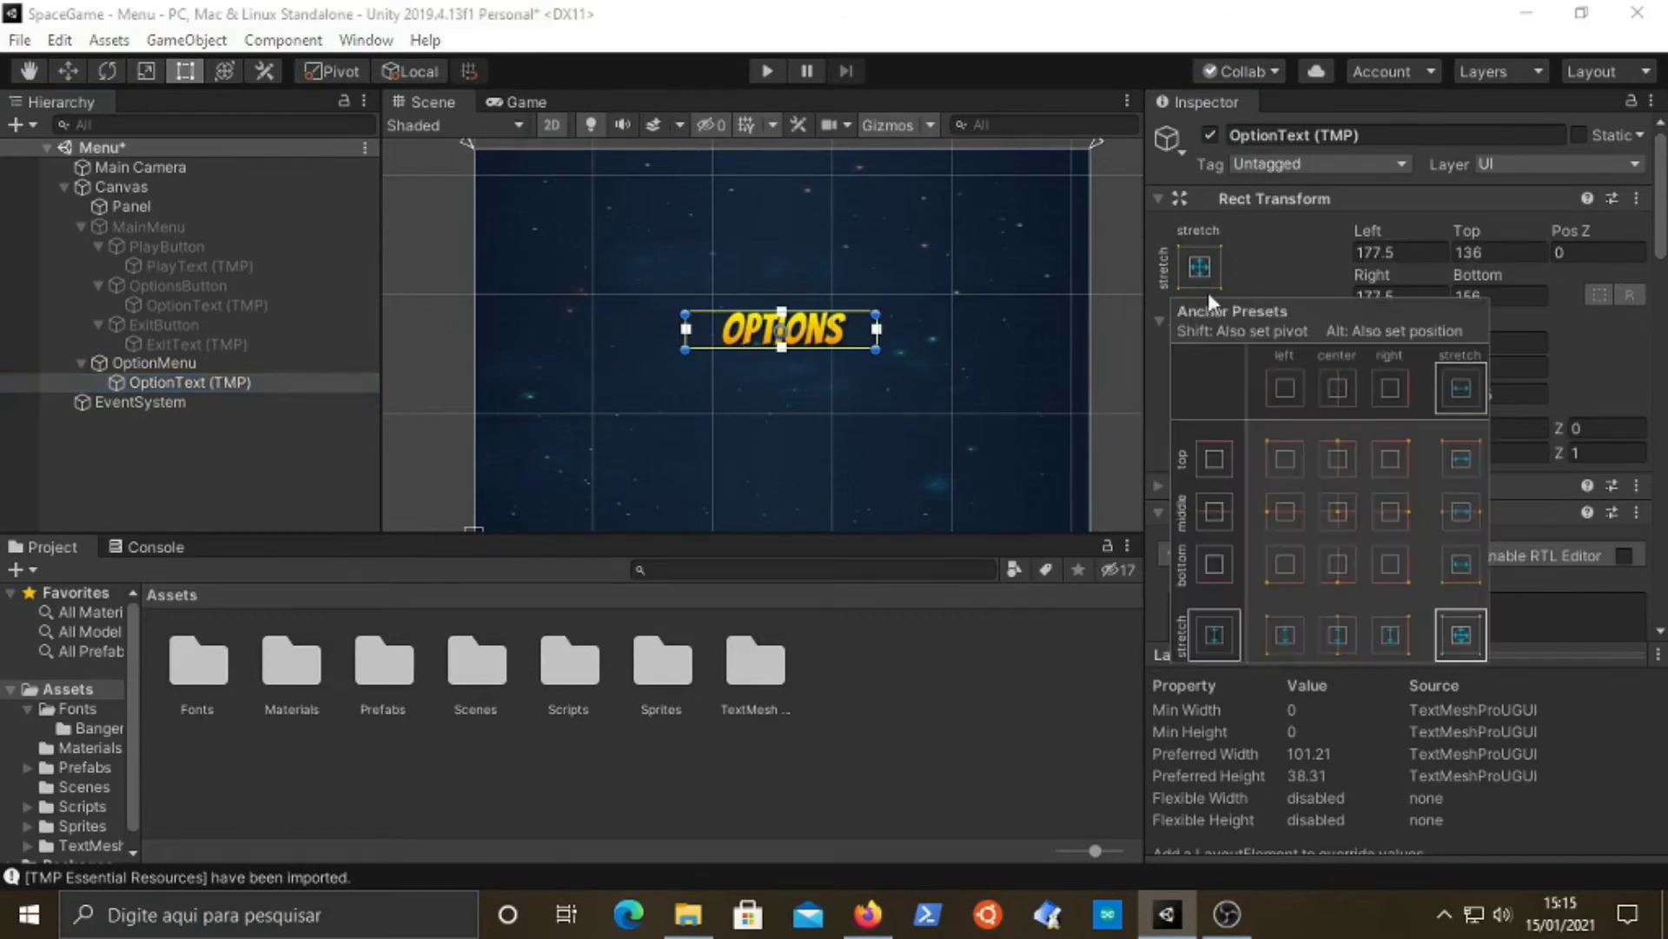
left_click(1338, 509)
left_click(1494, 251)
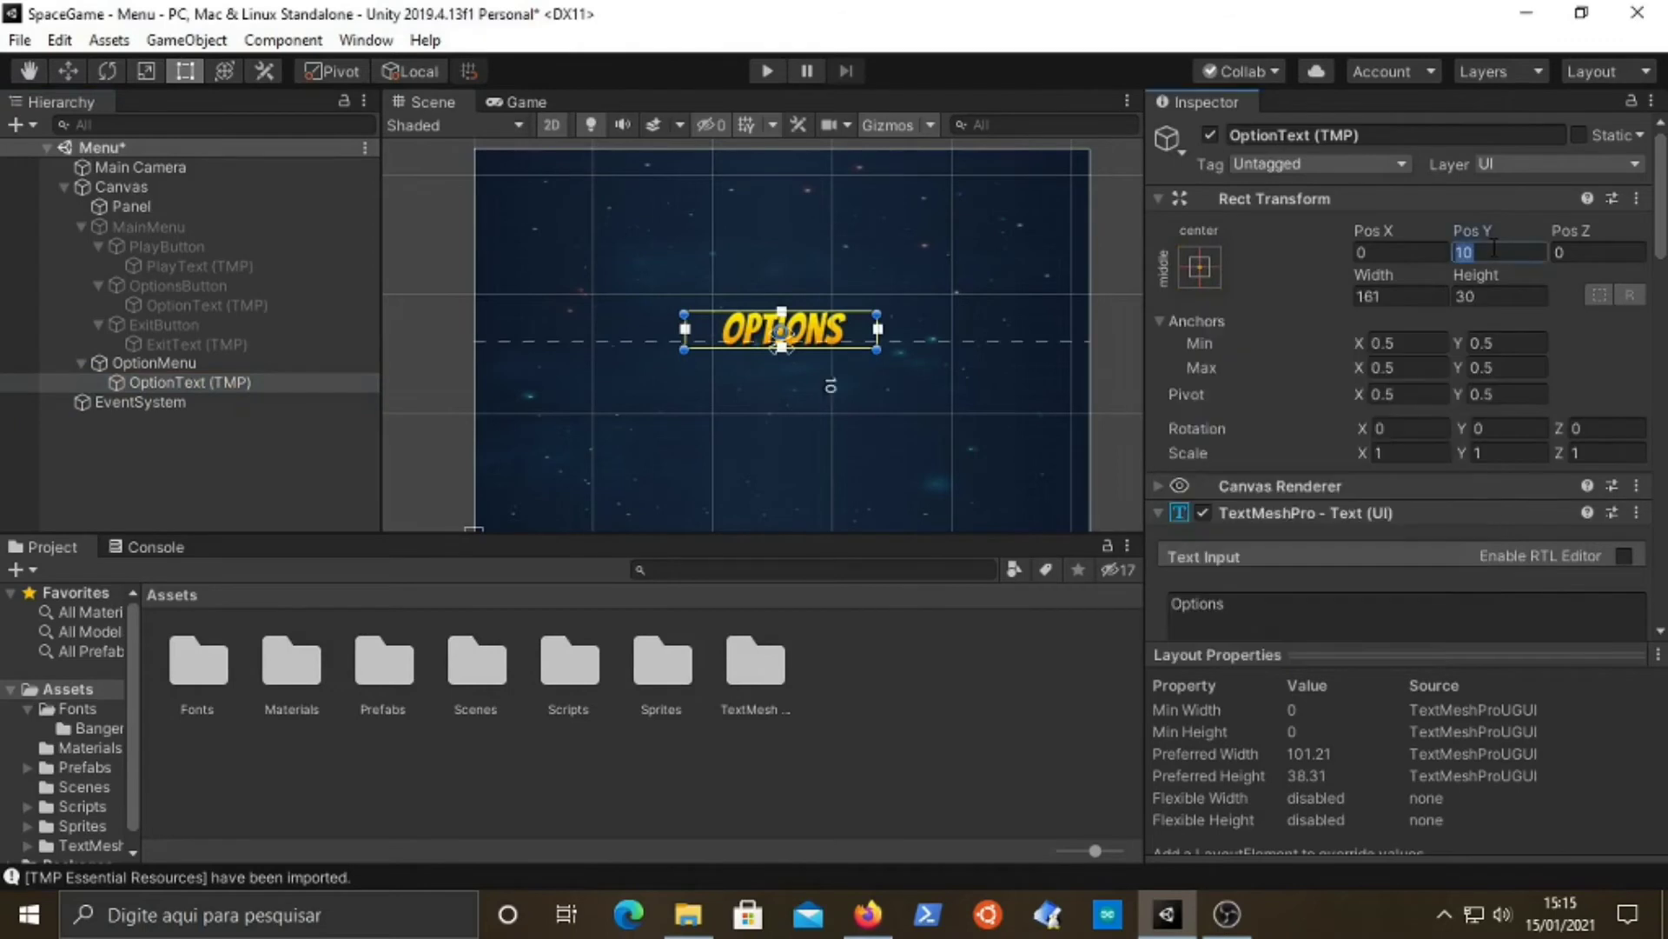
type("30")
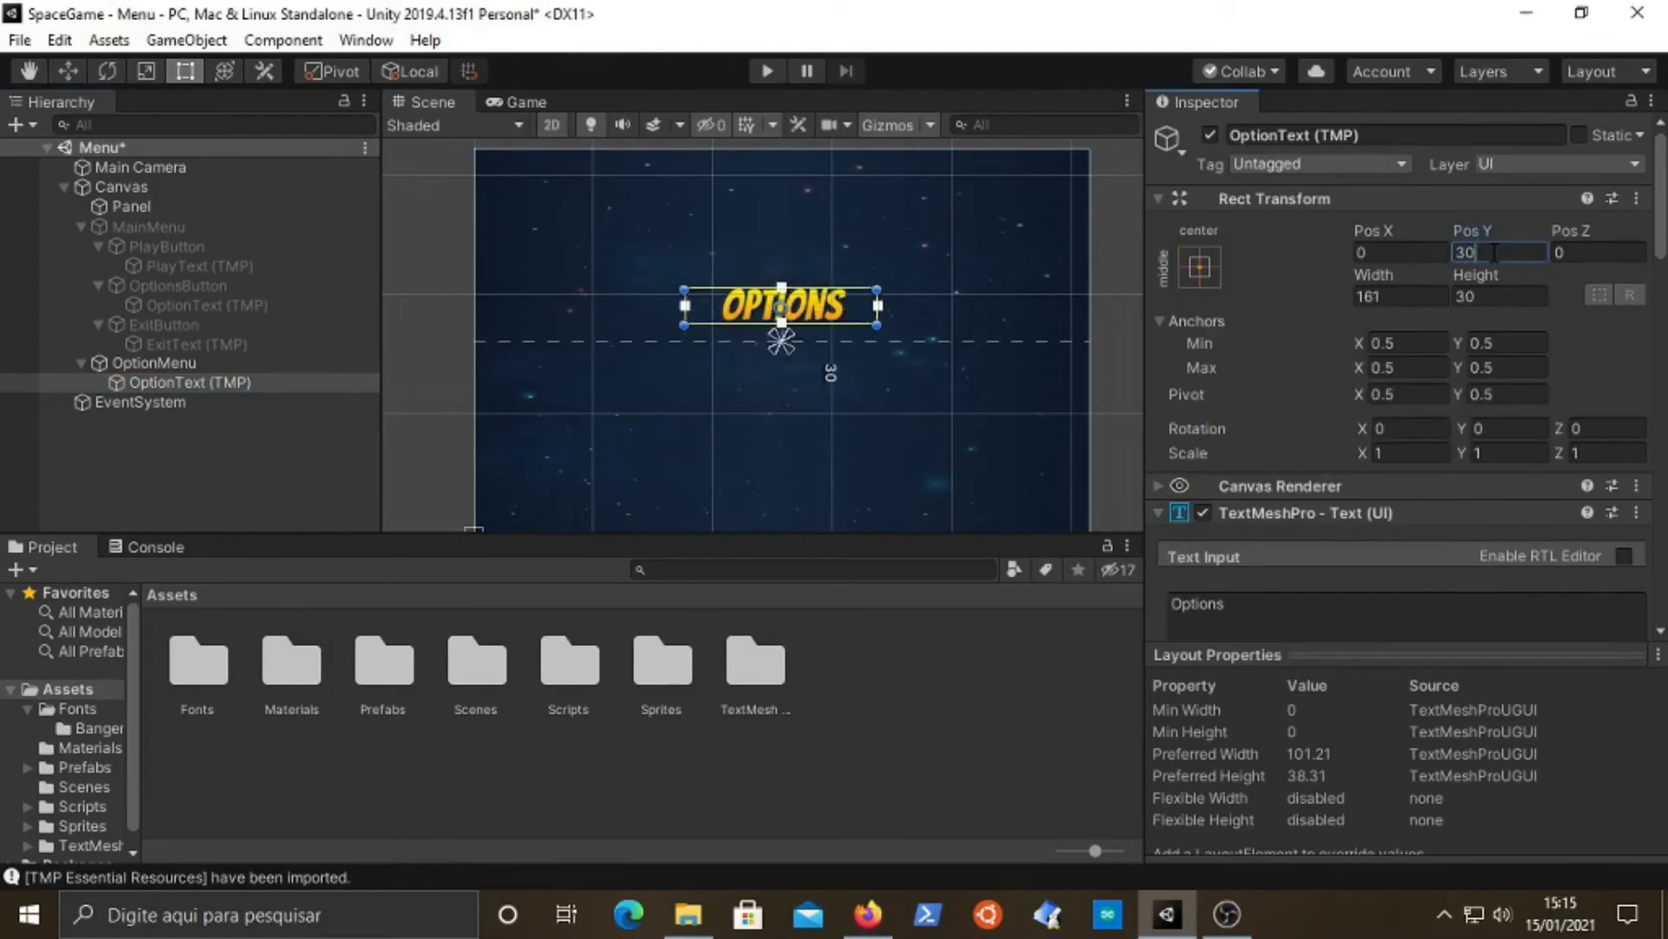
key("BackSpace")
key("BackSpace")
type("50")
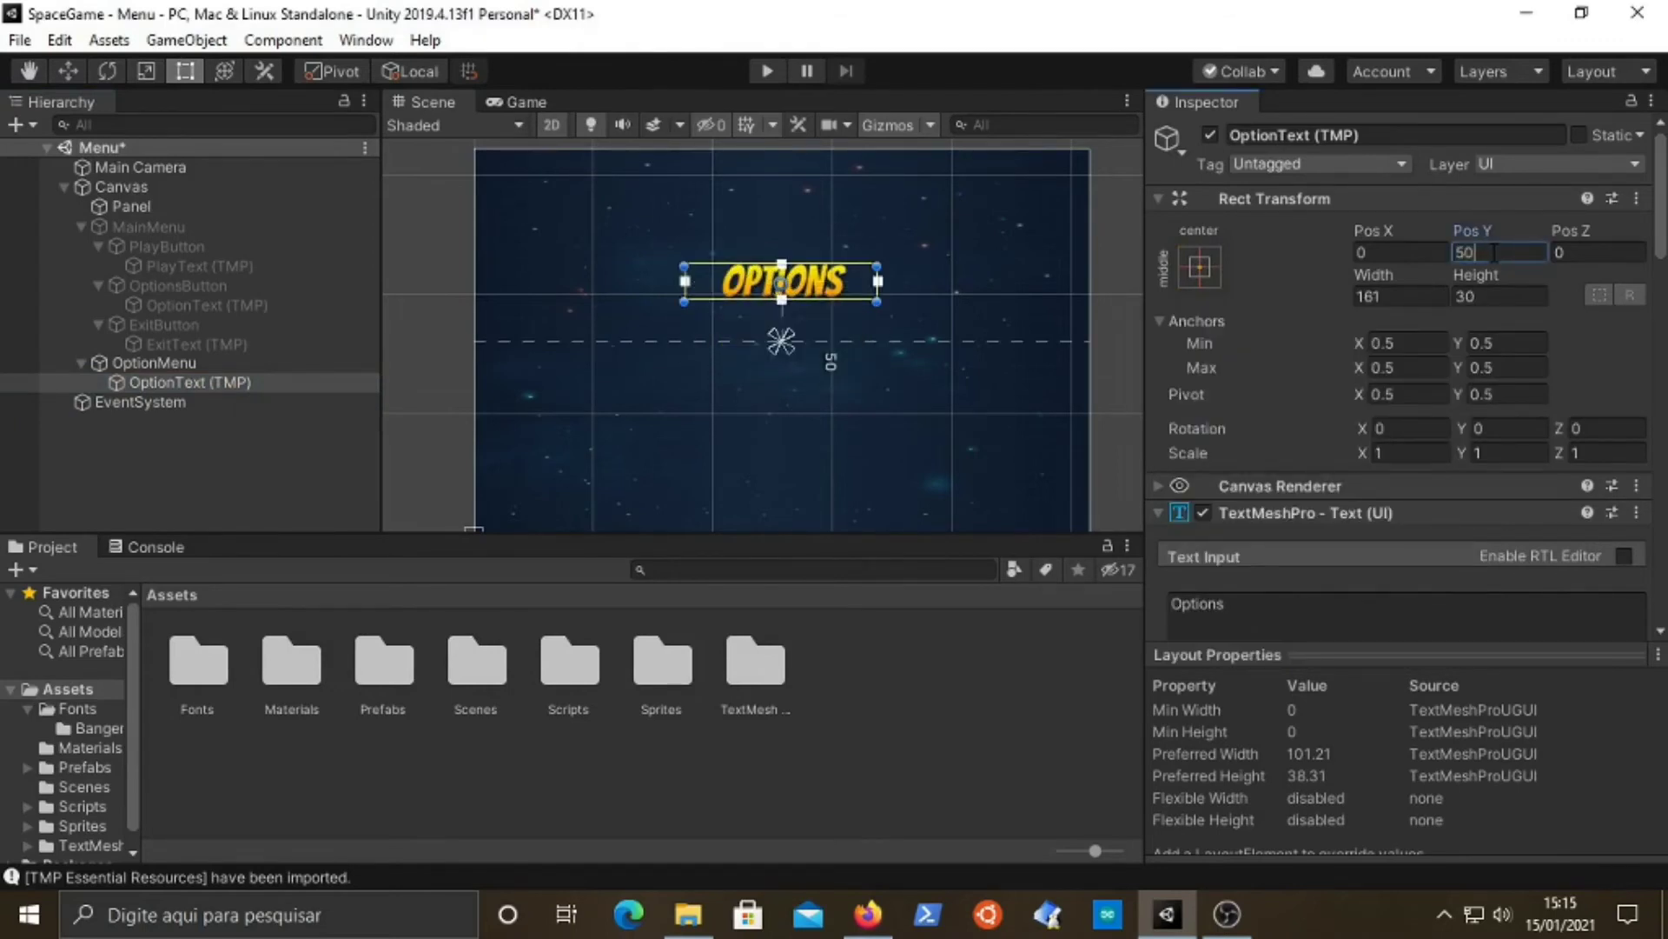
- Add a UI Slider as a child of OptionMenu
left_click(210, 382)
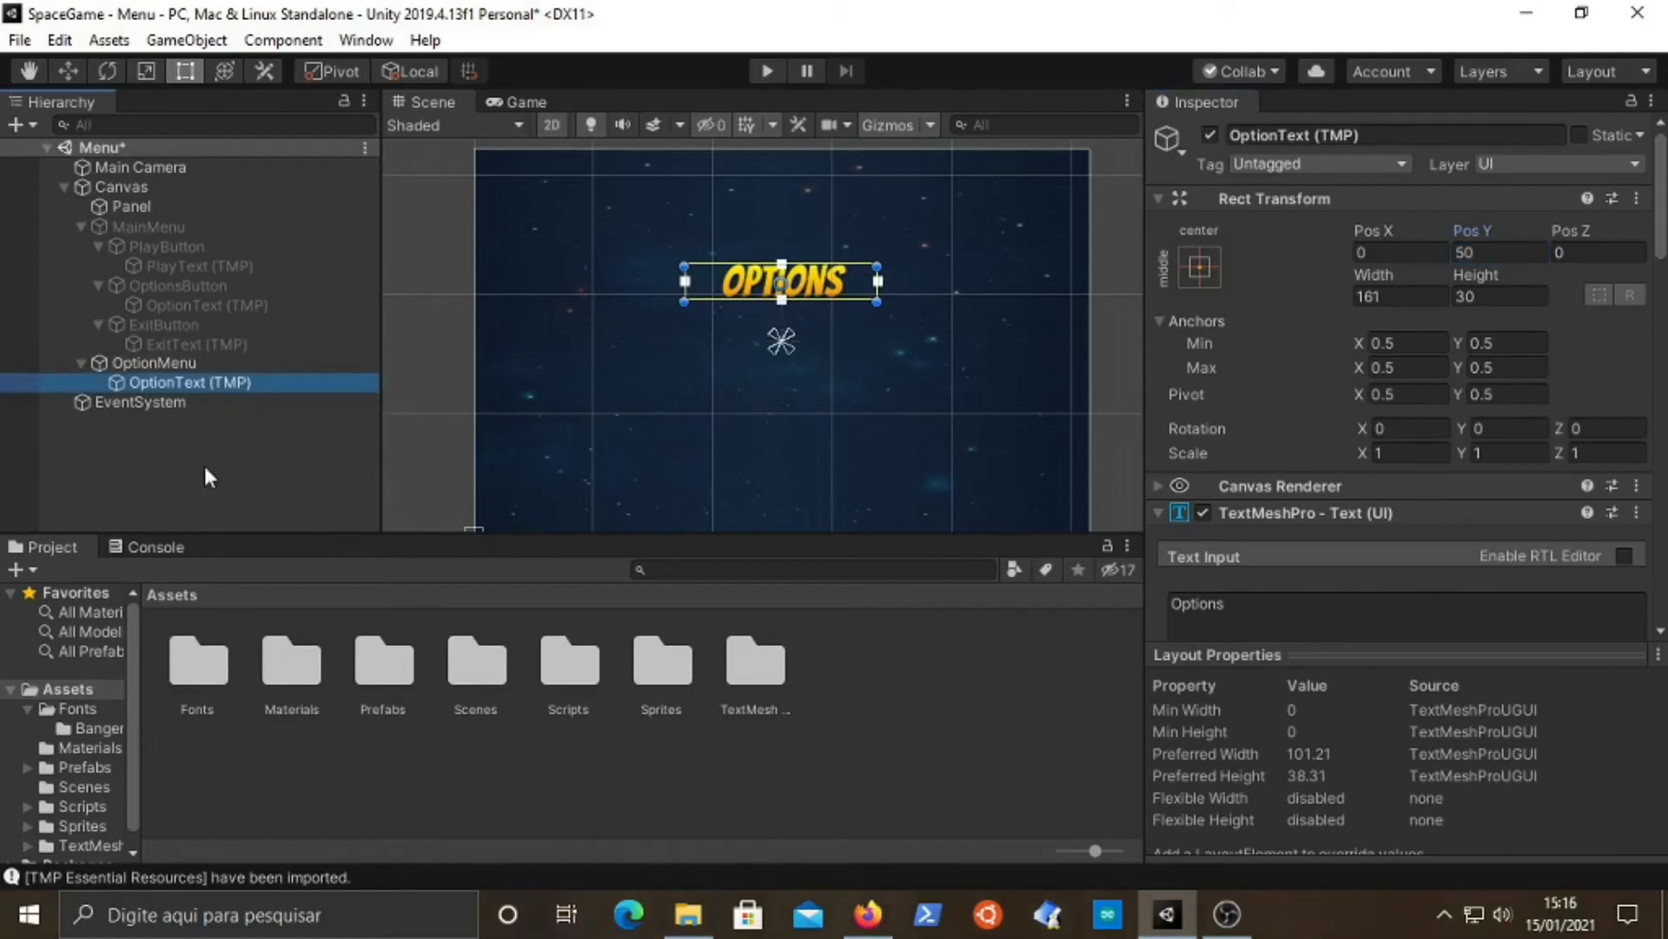
right_click(202, 380)
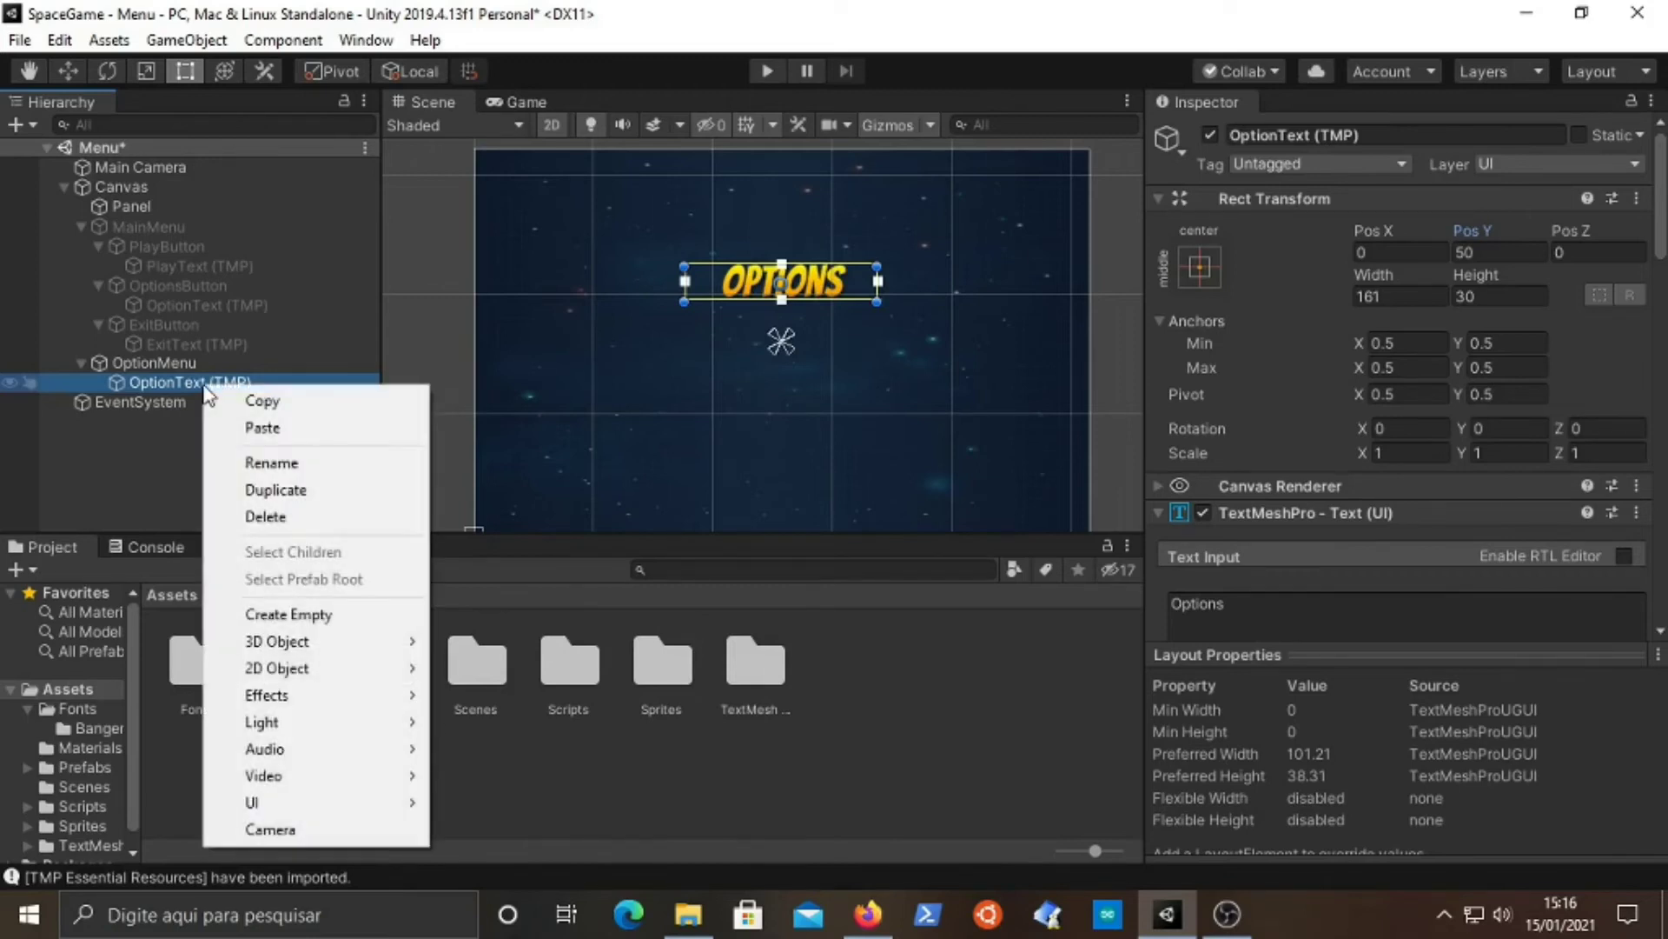
left_click(171, 358)
key("f")
left_click(171, 358)
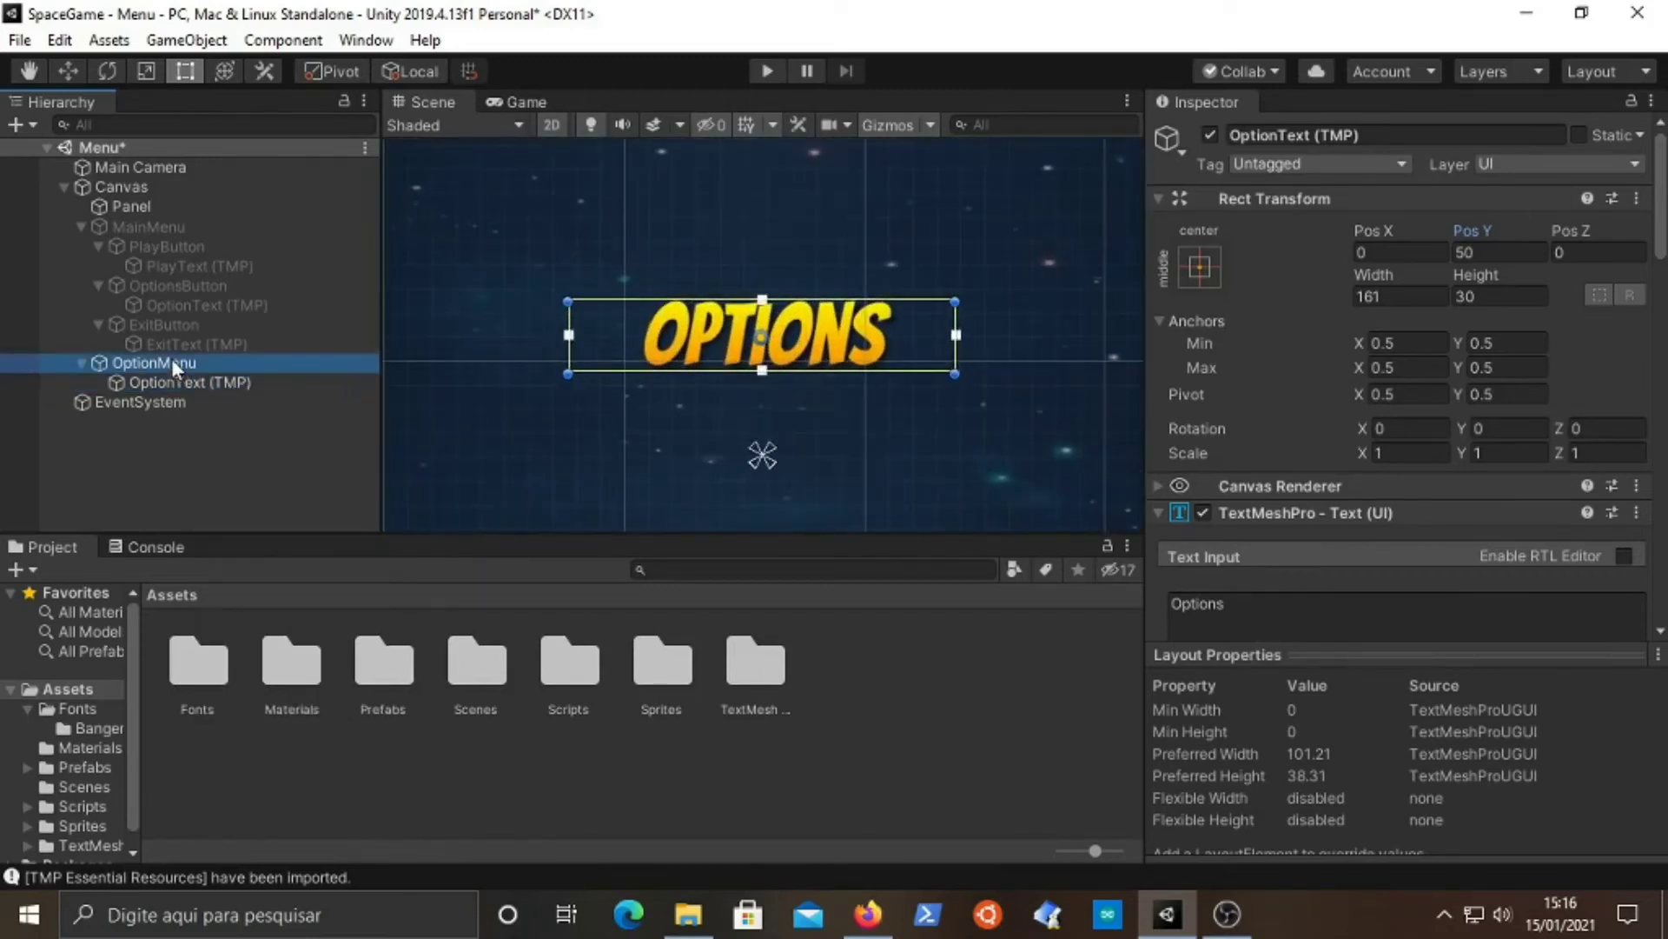
right_click(171, 359)
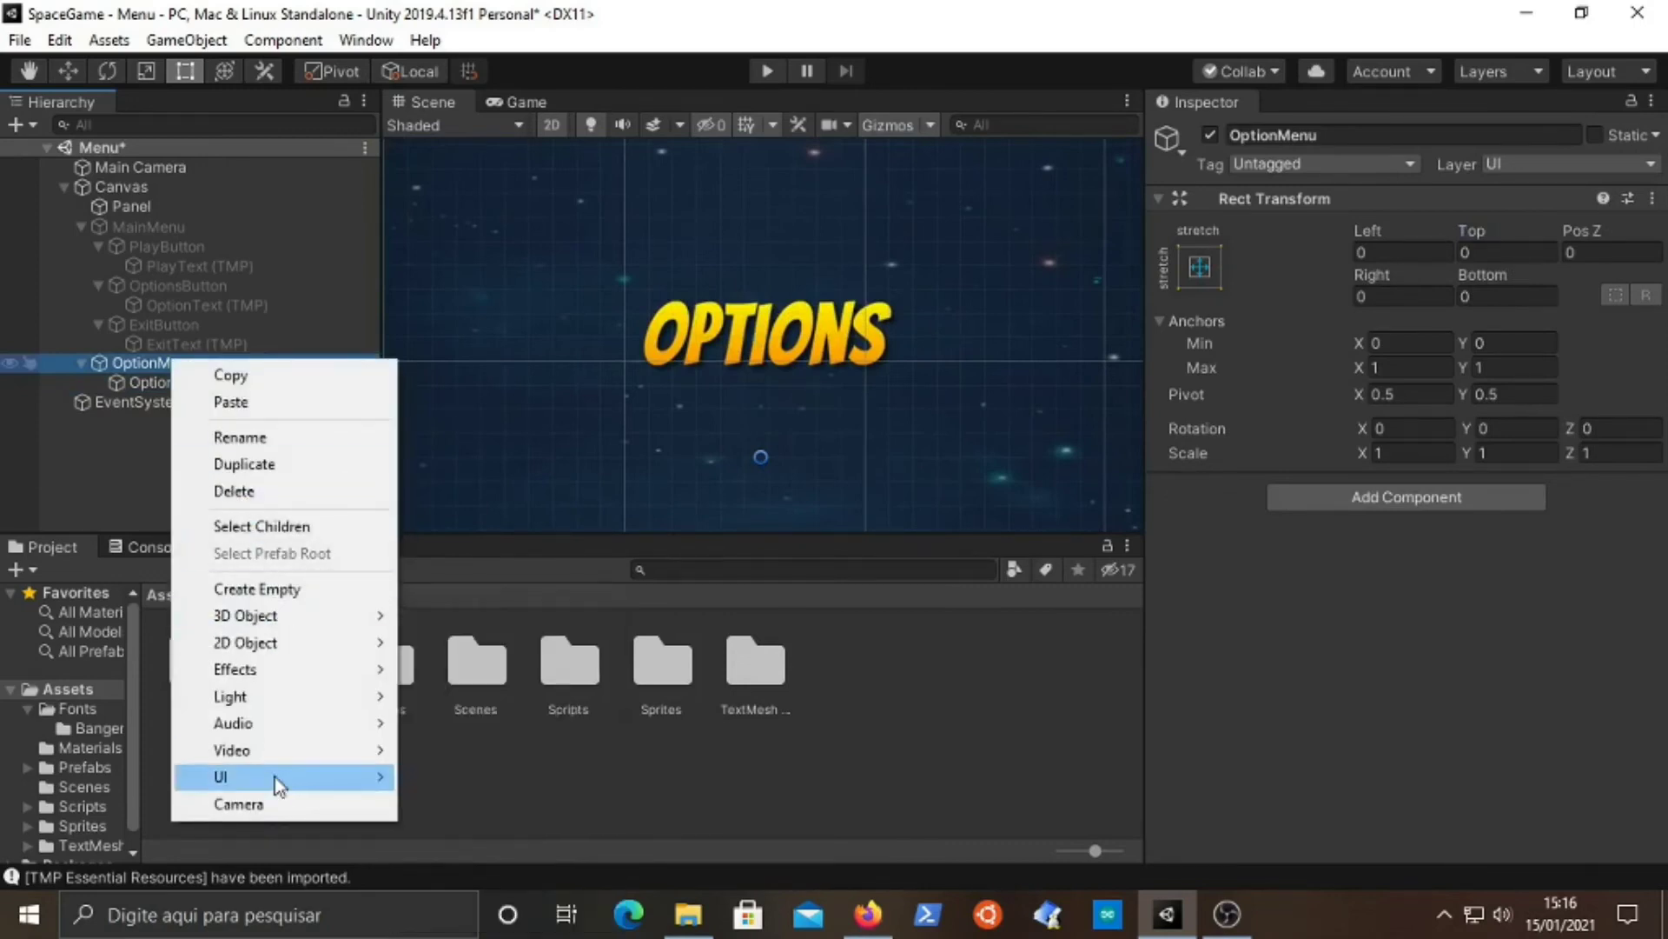
mouse_move(275, 776)
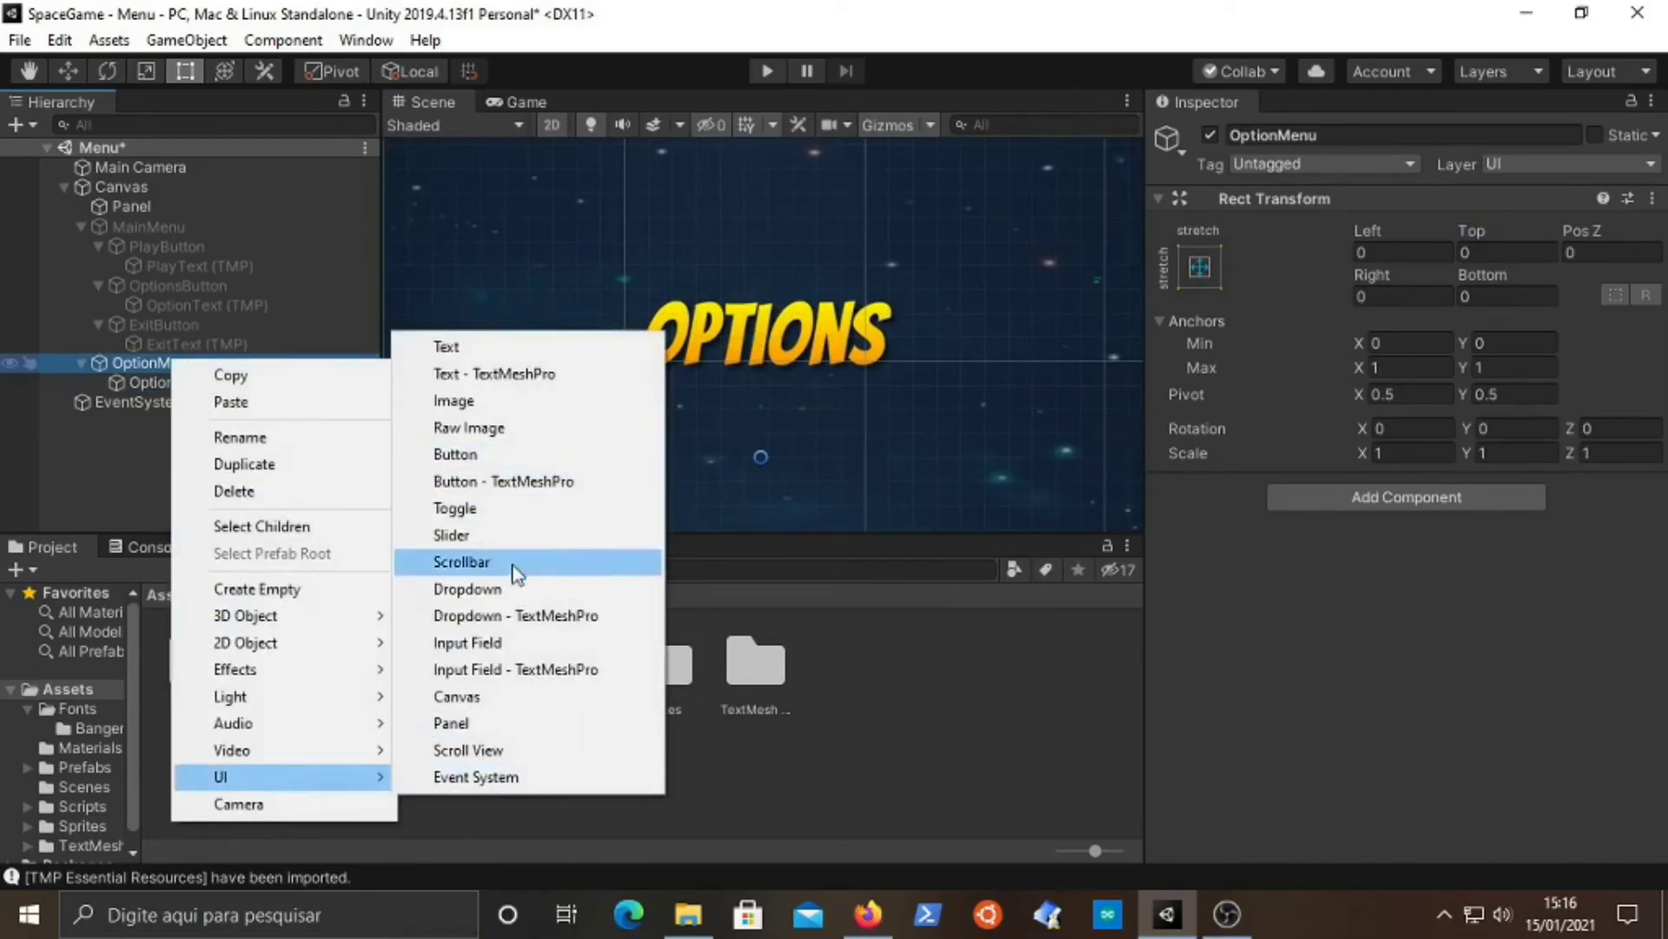
left_click(495, 534)
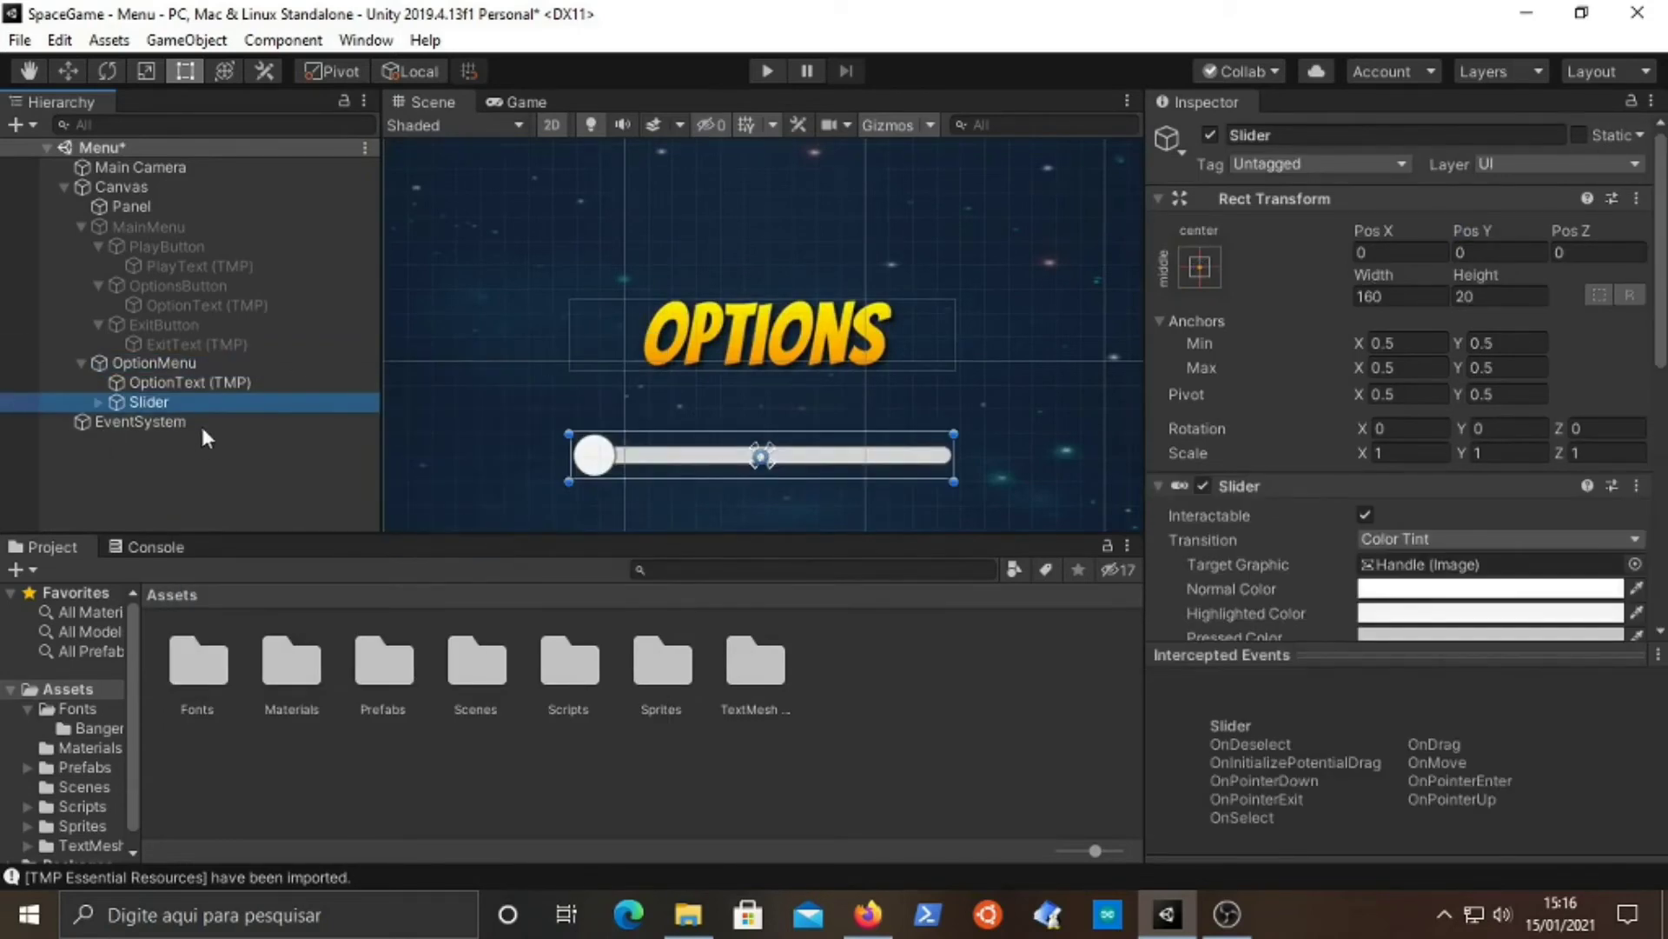
- Duplicate the slider and set the copy's Pos Y to -50
key("ctrl+d")
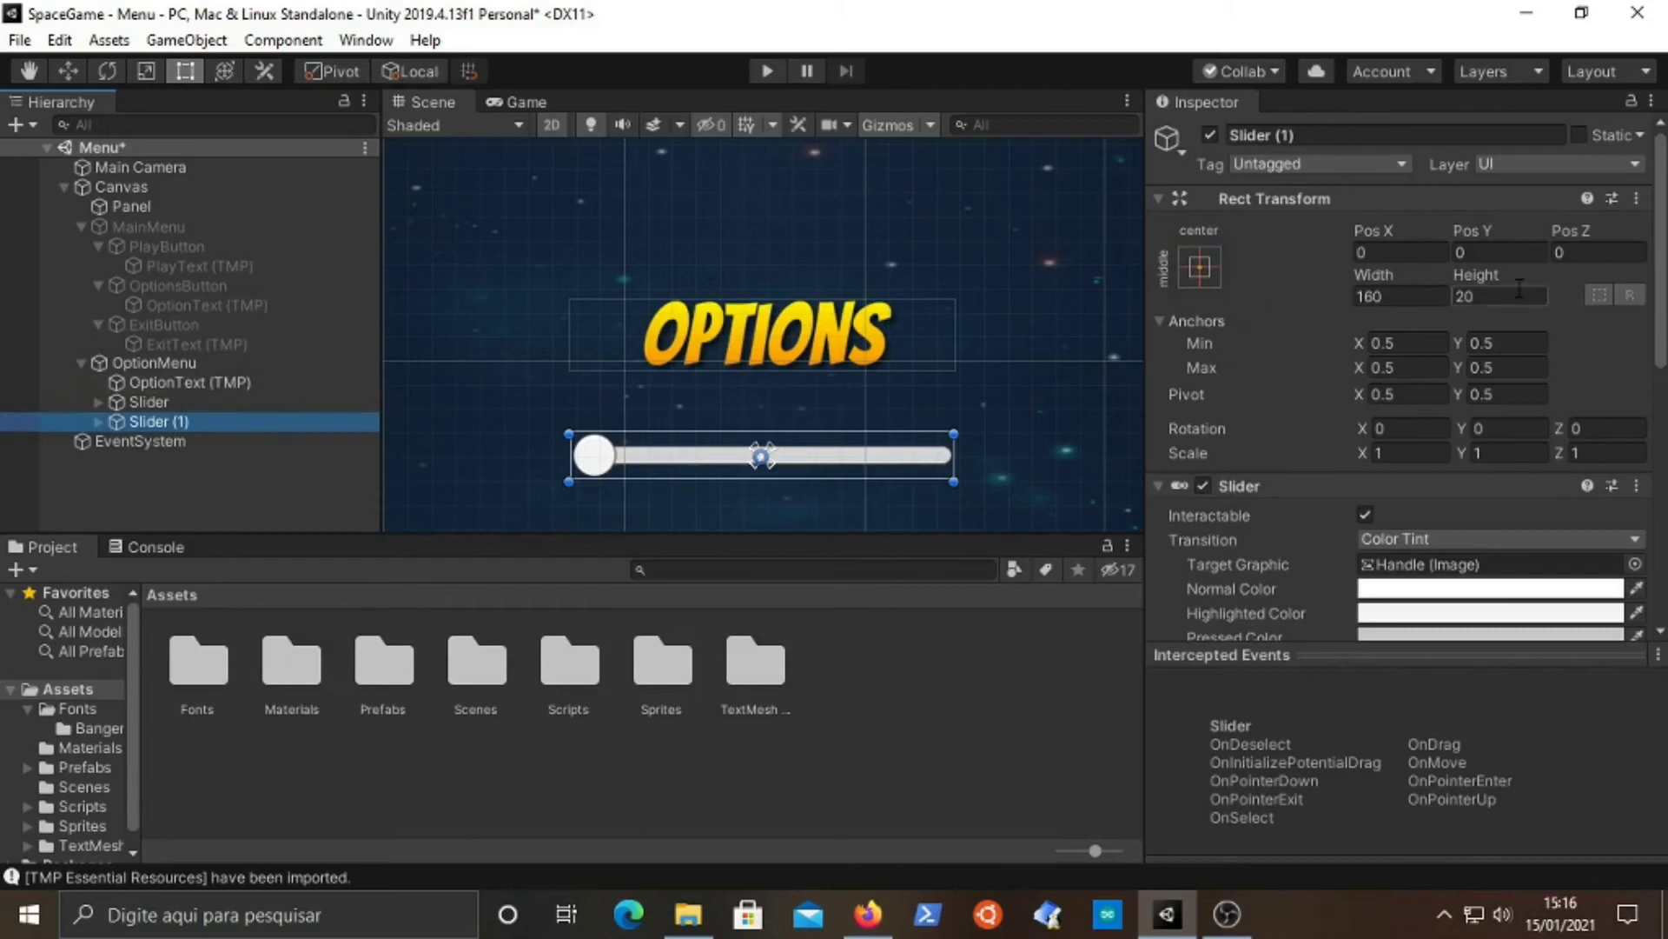
left_click(1496, 252)
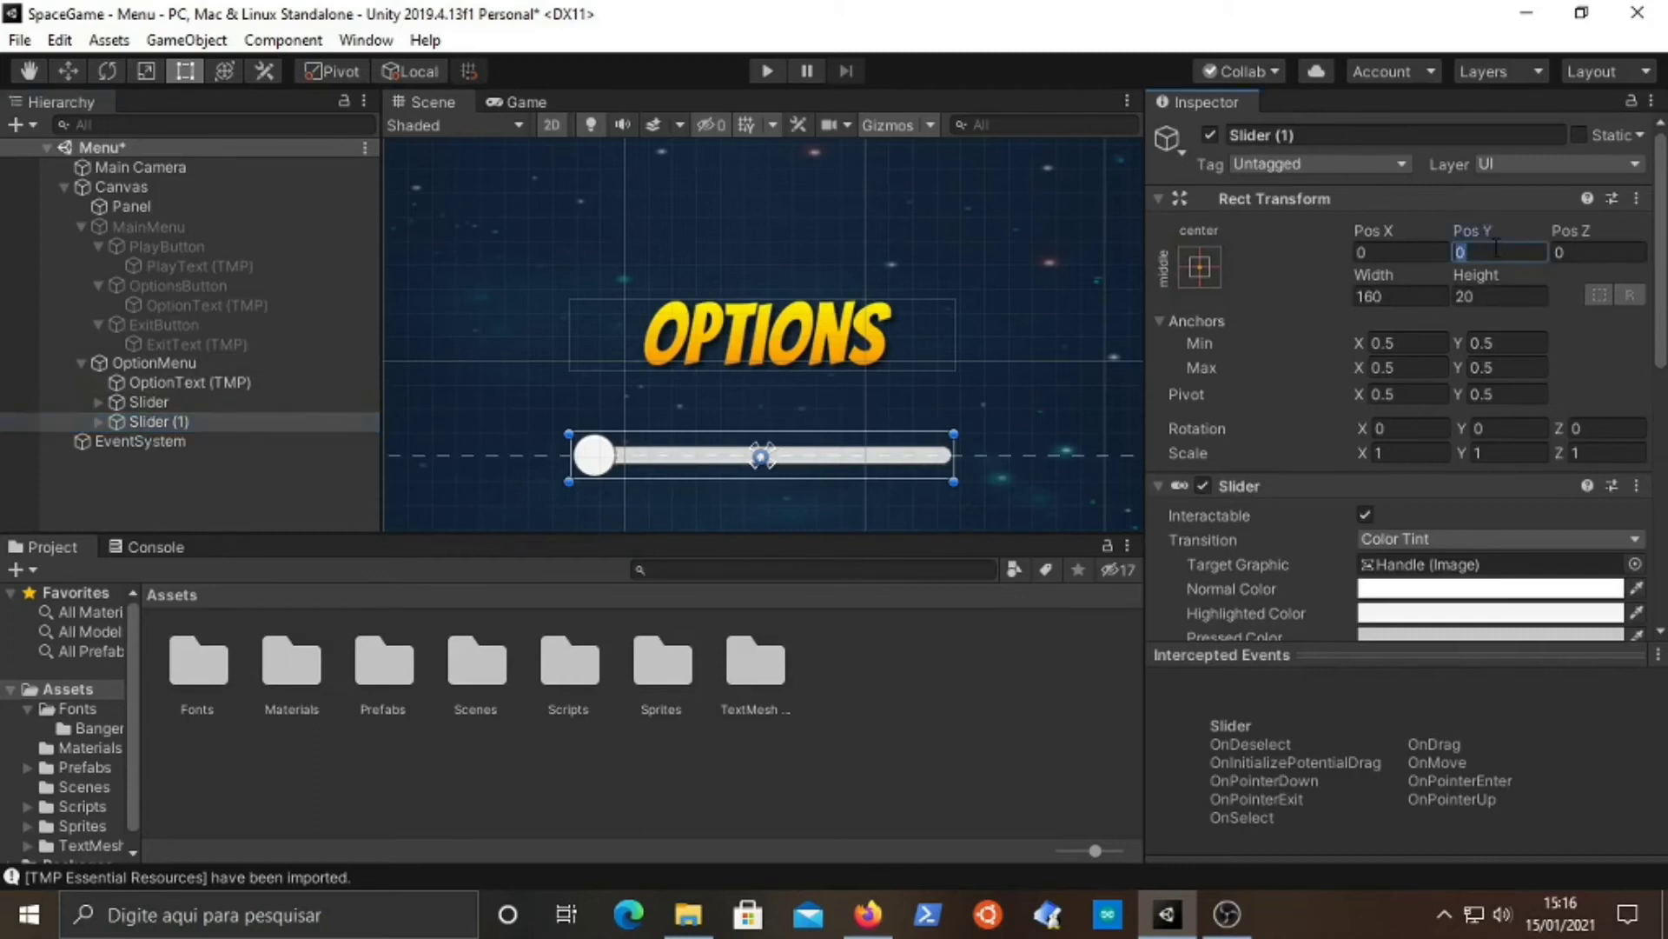
scroll(781, 241, "down", 4)
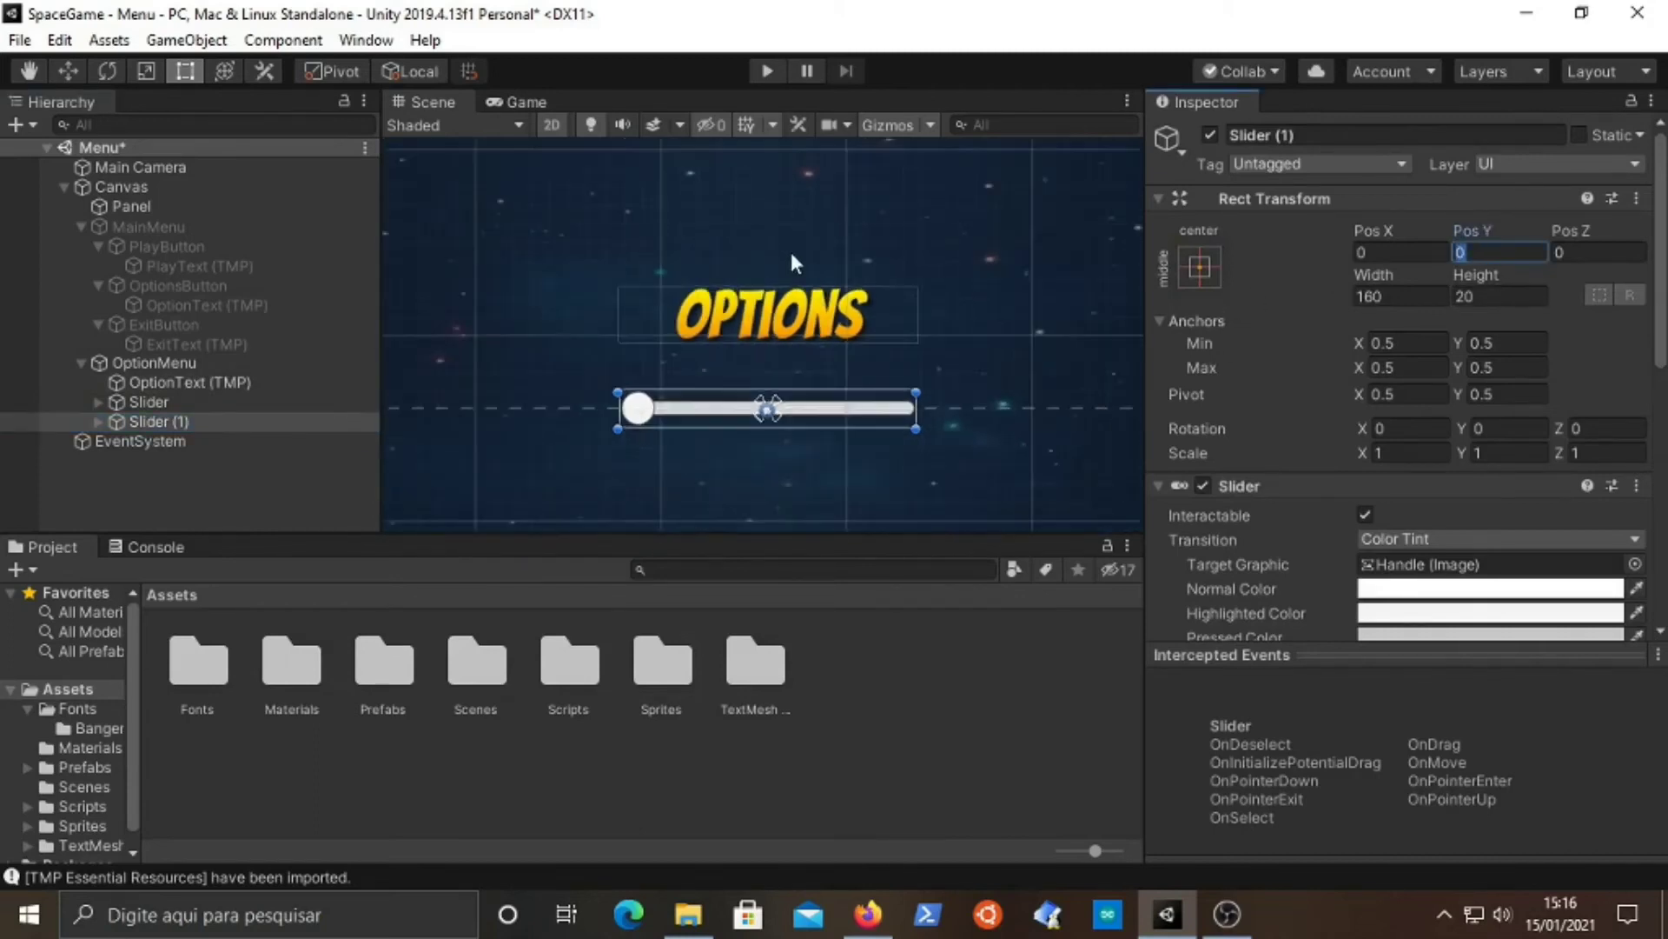
type("5")
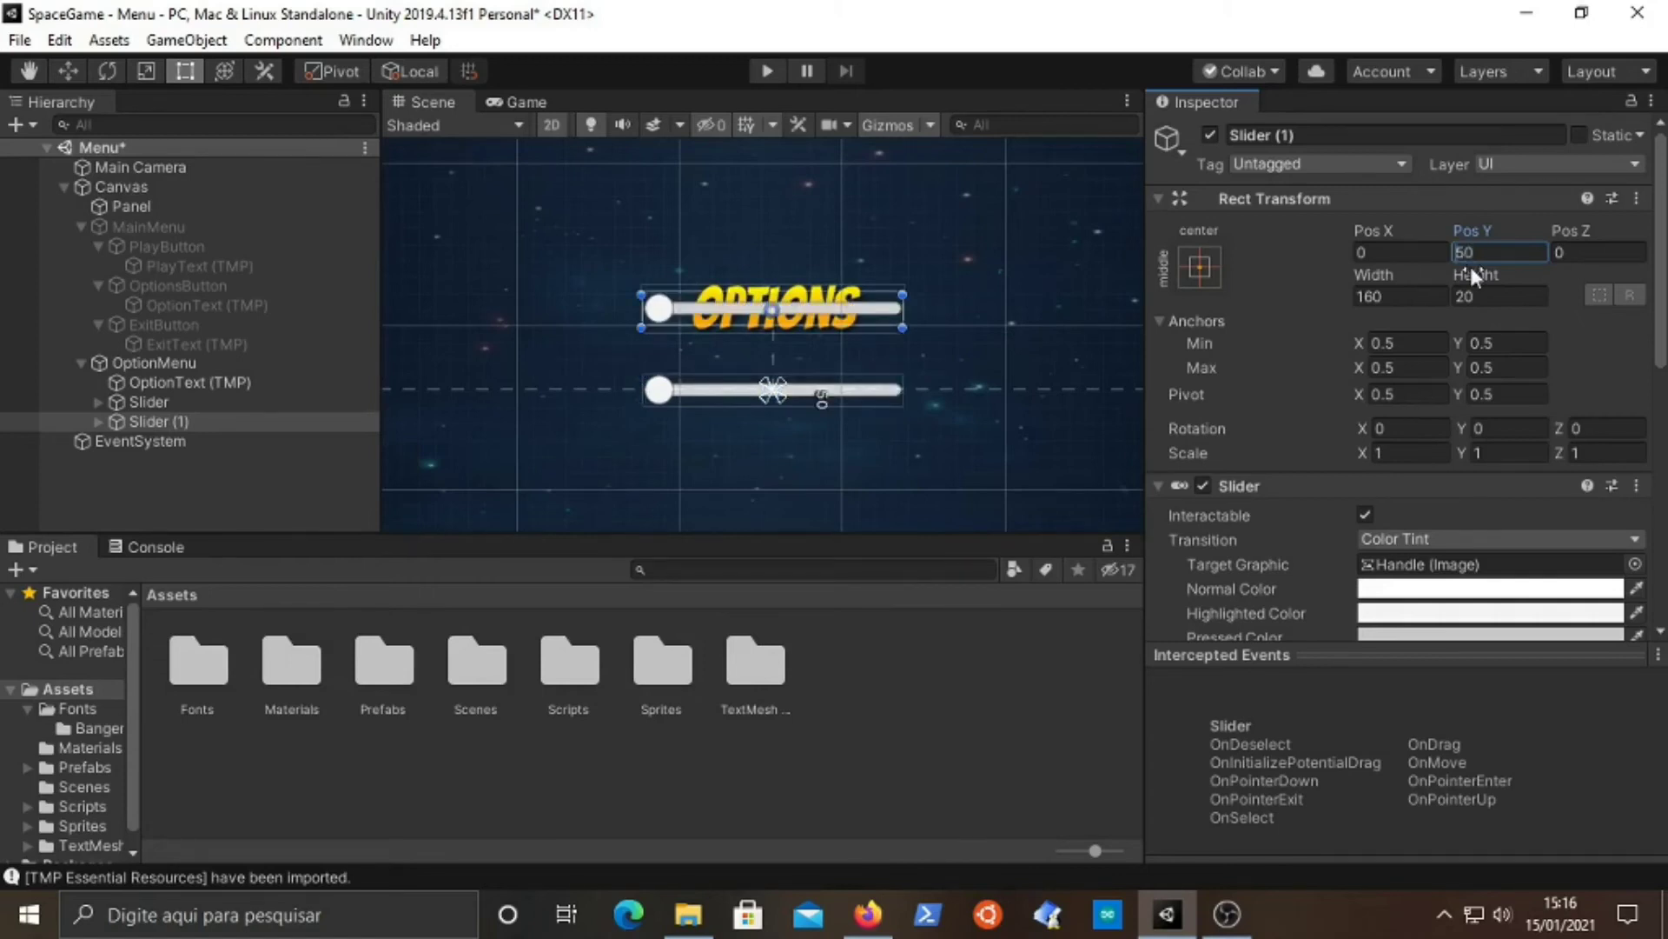
type("-")
- Duplicate OptionText (TMP) under OptionMenu and rename the copy Sound Effects Volume
left_click(206, 400)
left_click(207, 383)
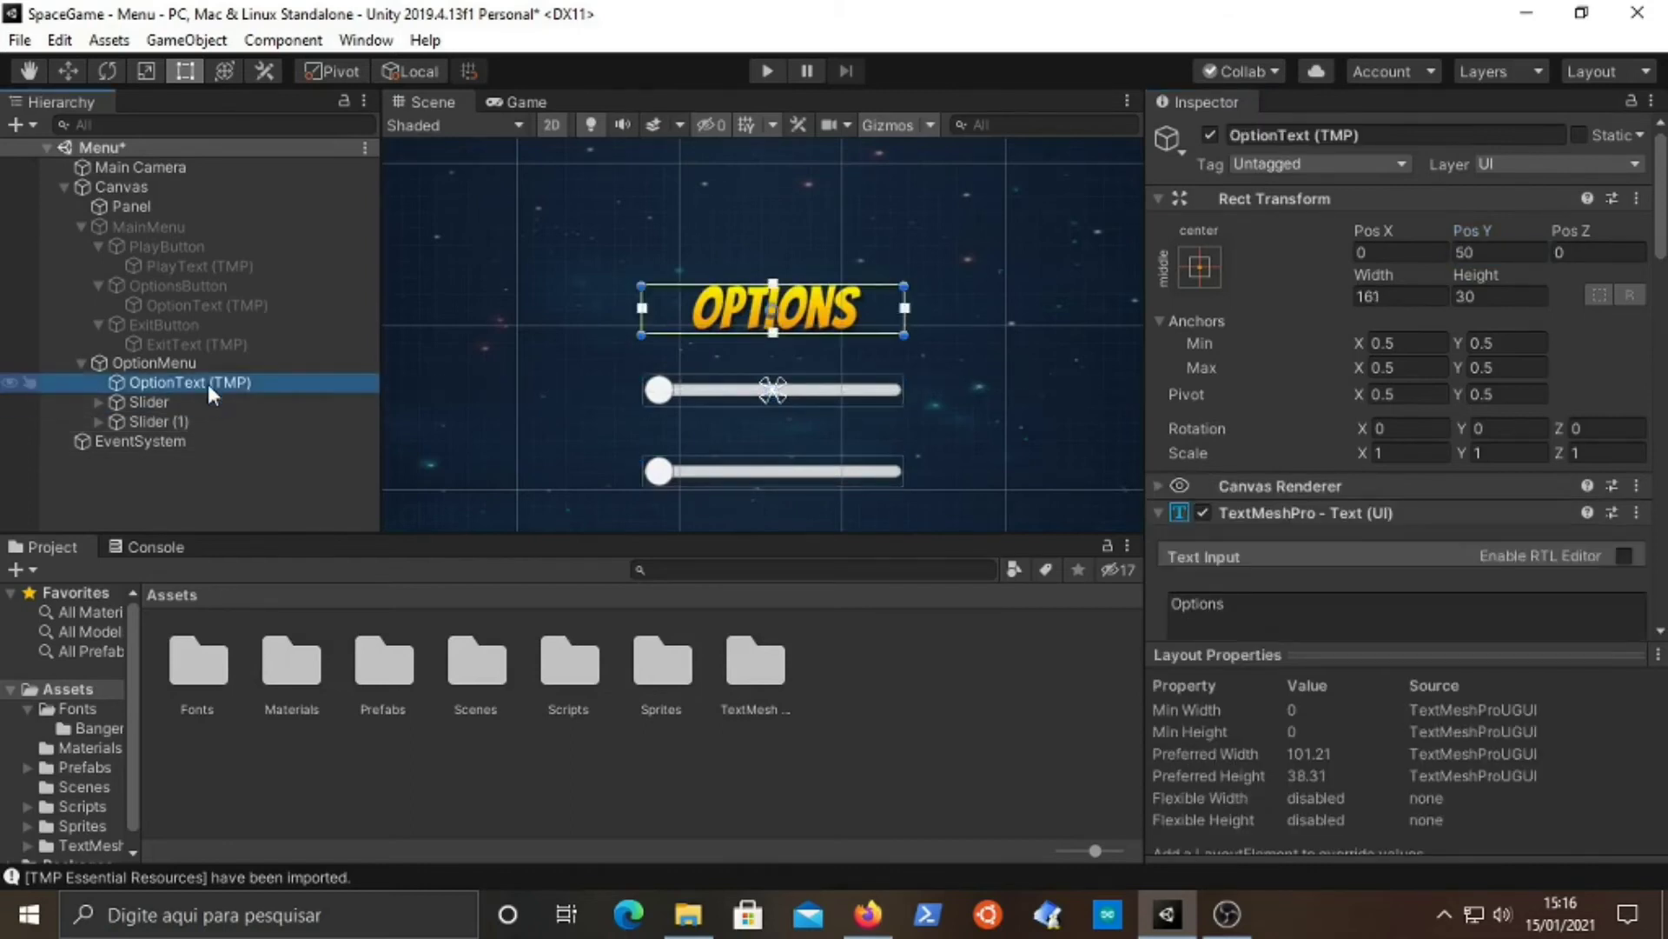
key("ctrl+d")
left_click_drag(192, 435, 157, 388)
key("F2")
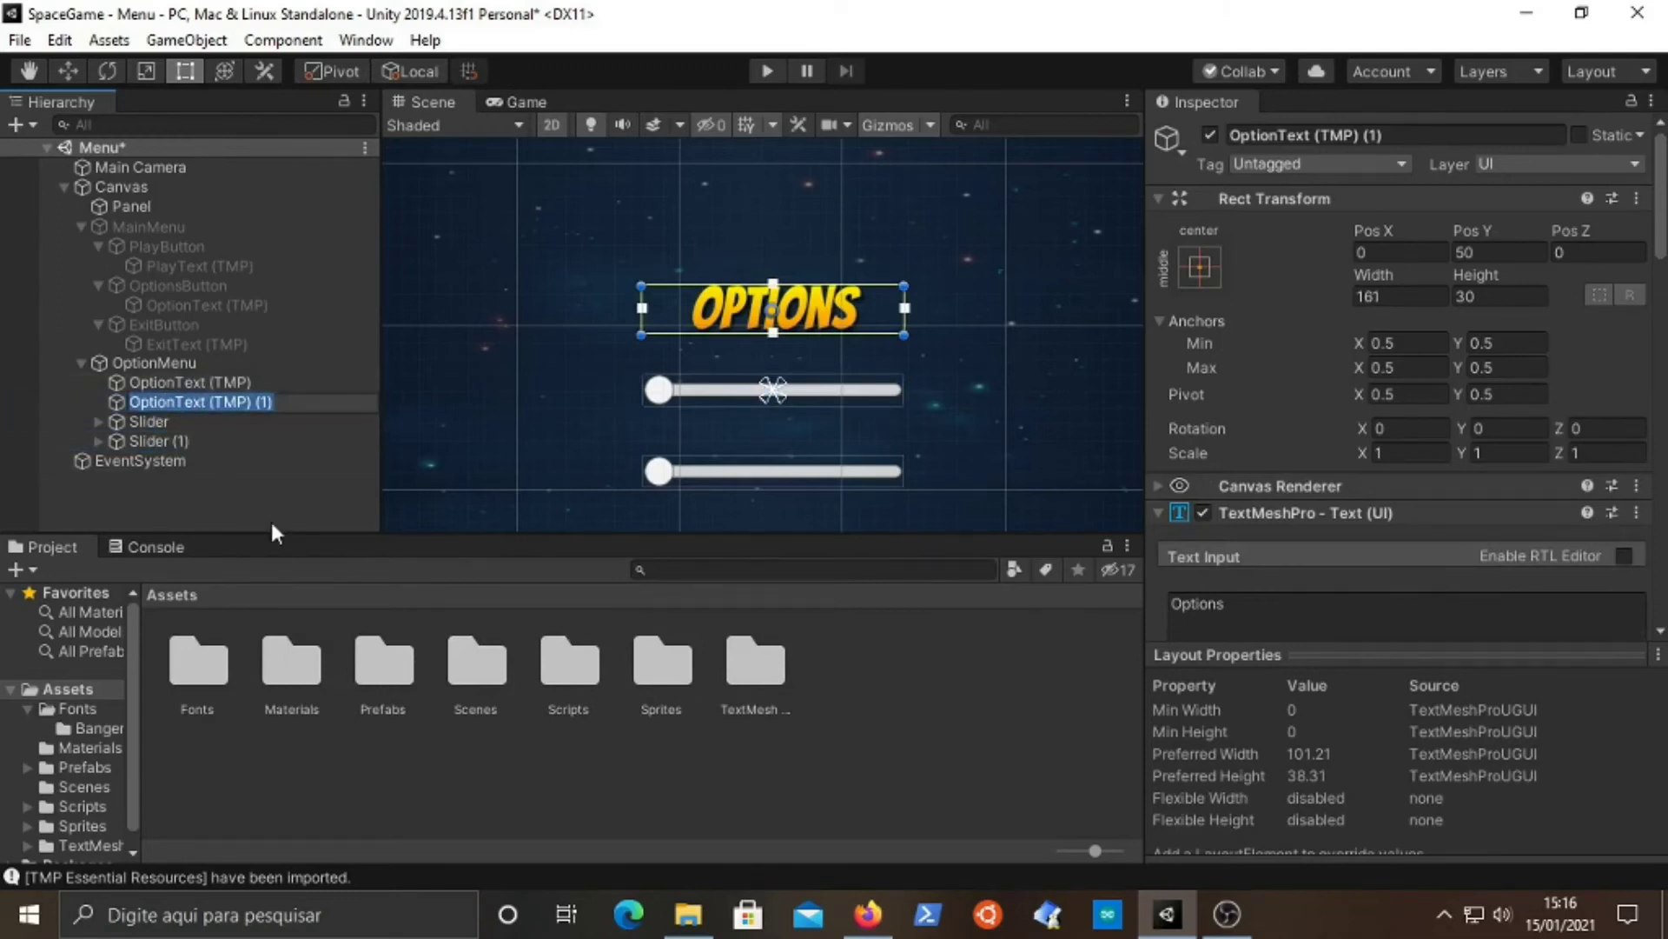
type("Sound")
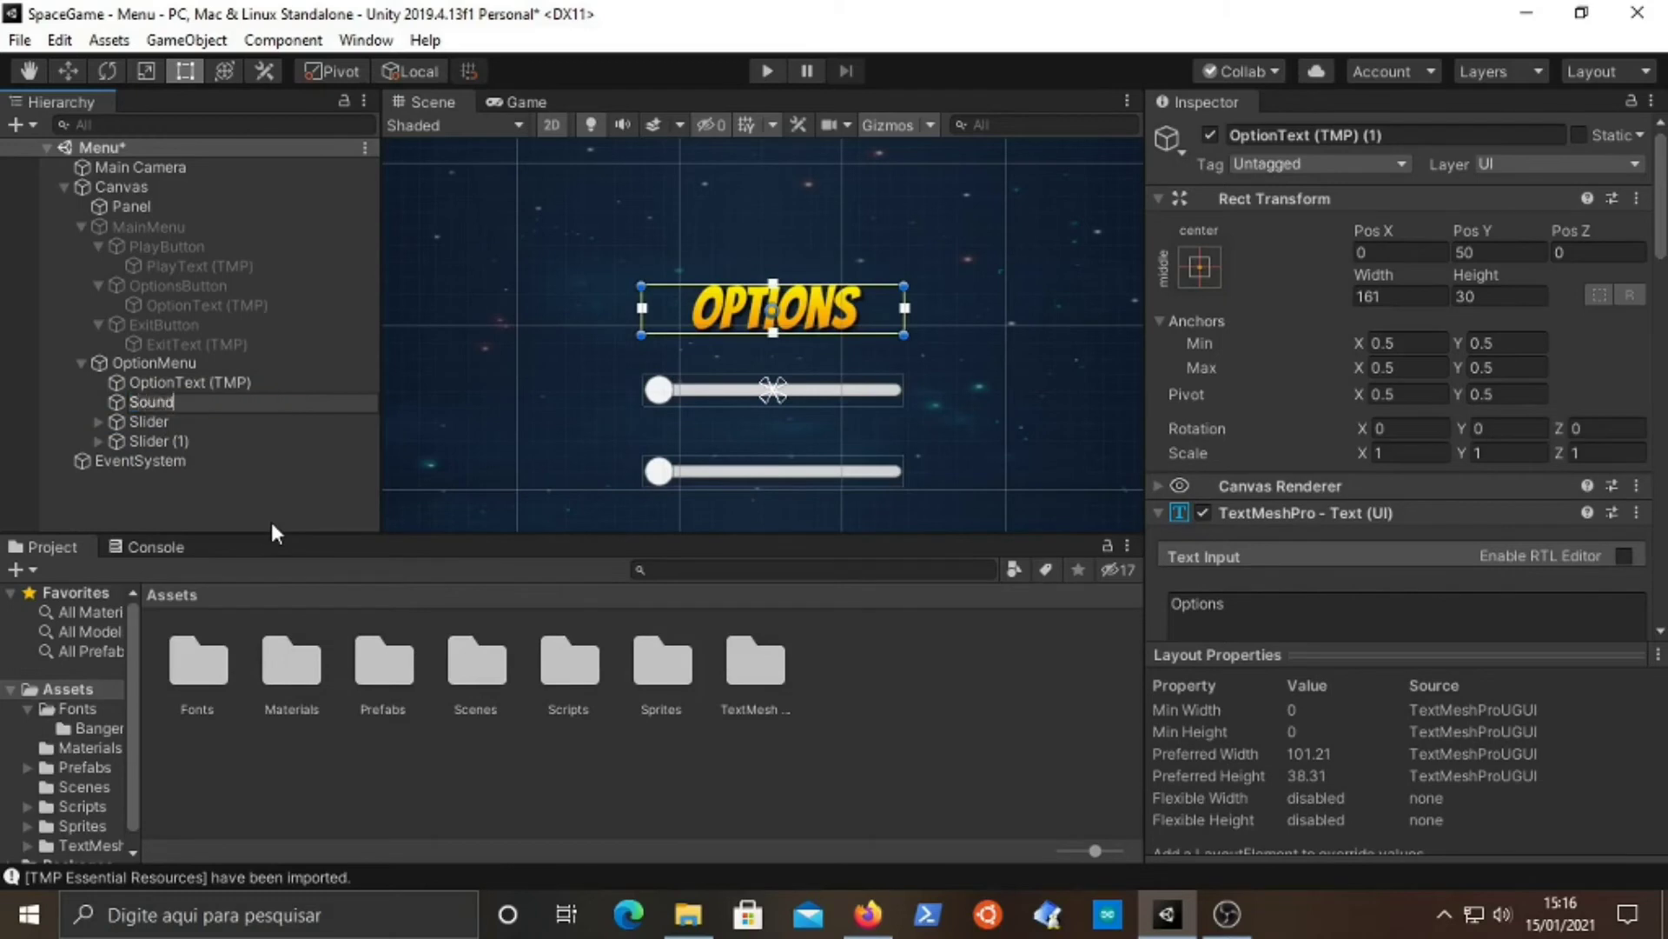
type(" Effects Volume")
key("Return")
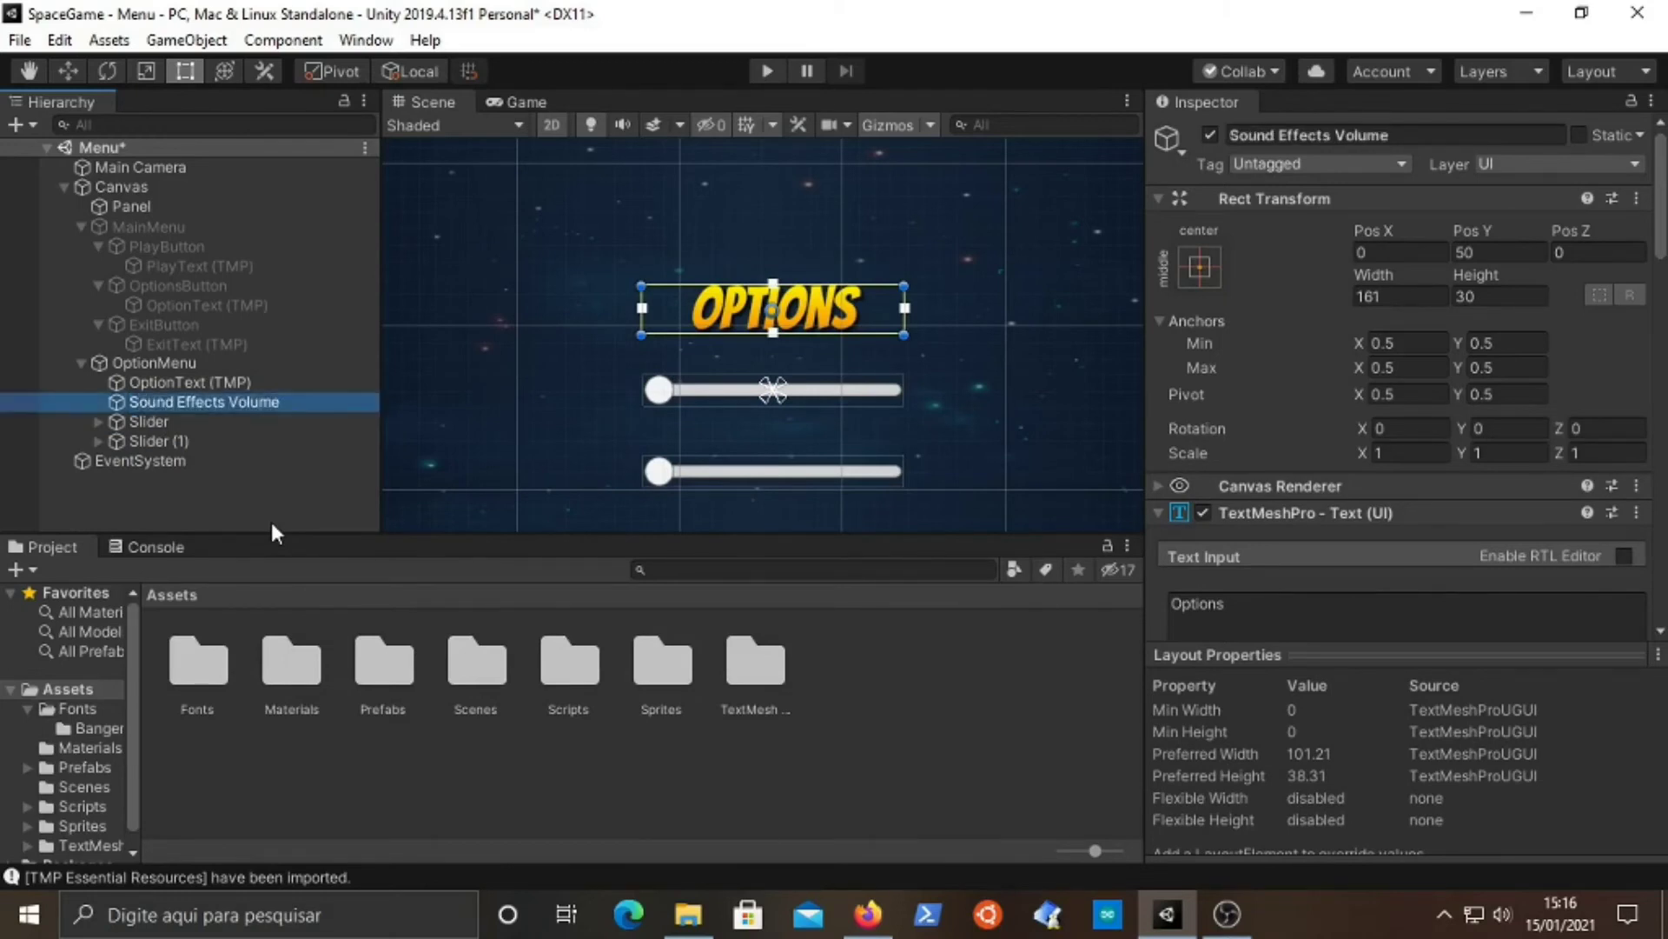
- Replace the displayed text of the Sound Effects Volume label with "Sound Effects Volume"
left_click(1276, 599)
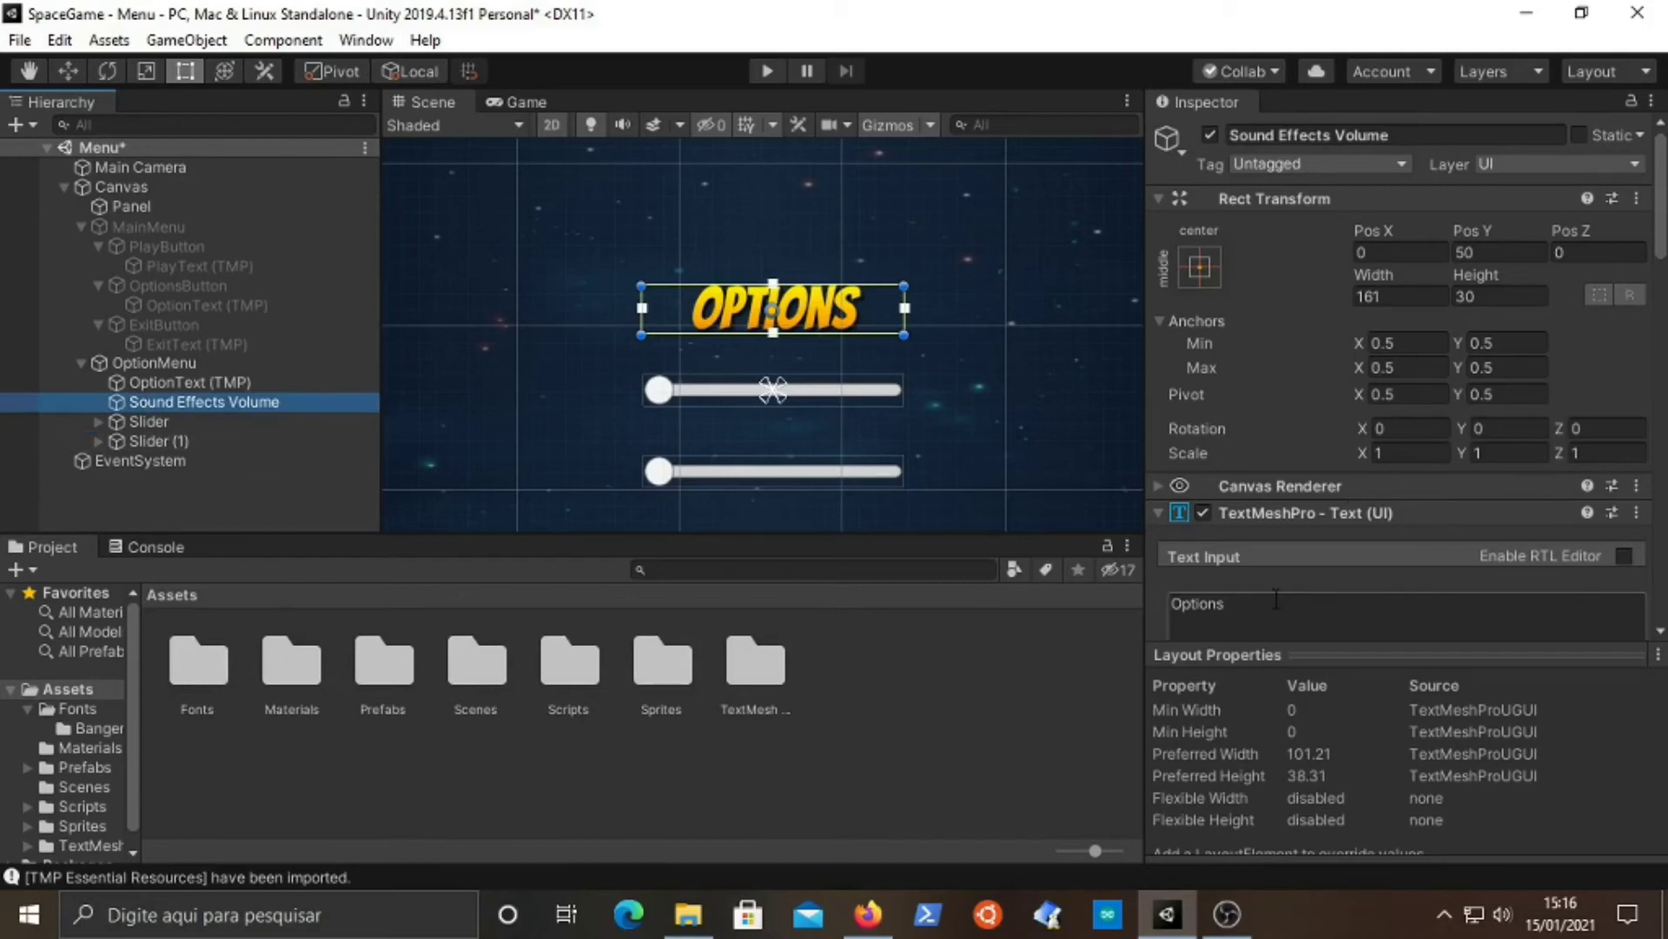
type("Soun")
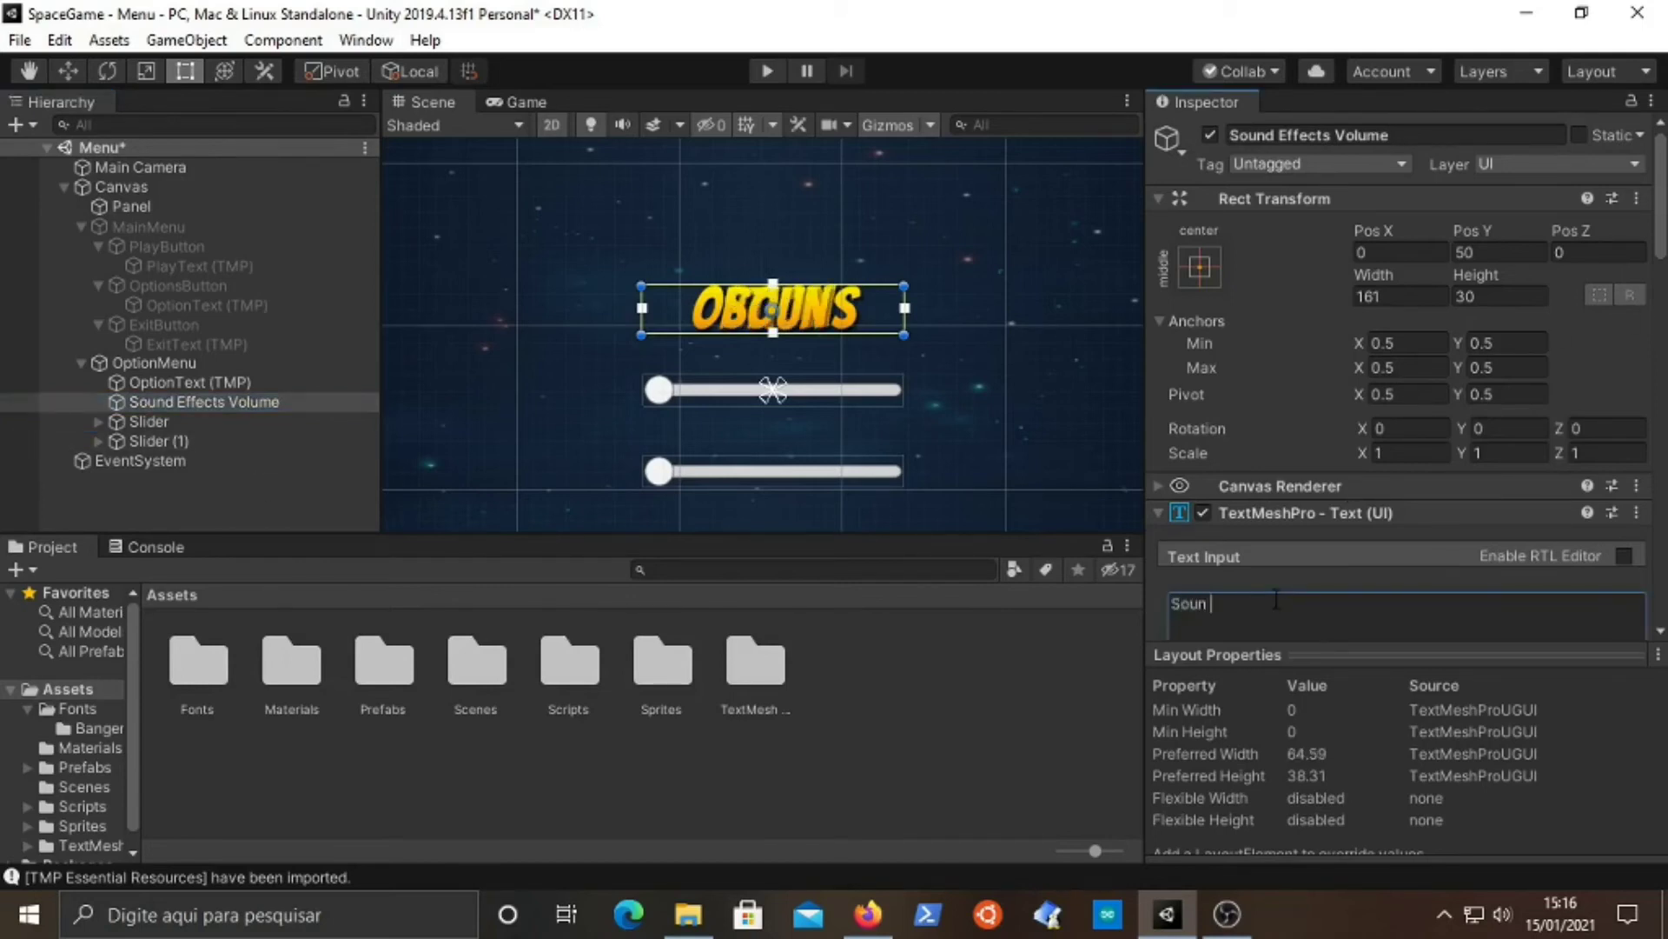
type("d")
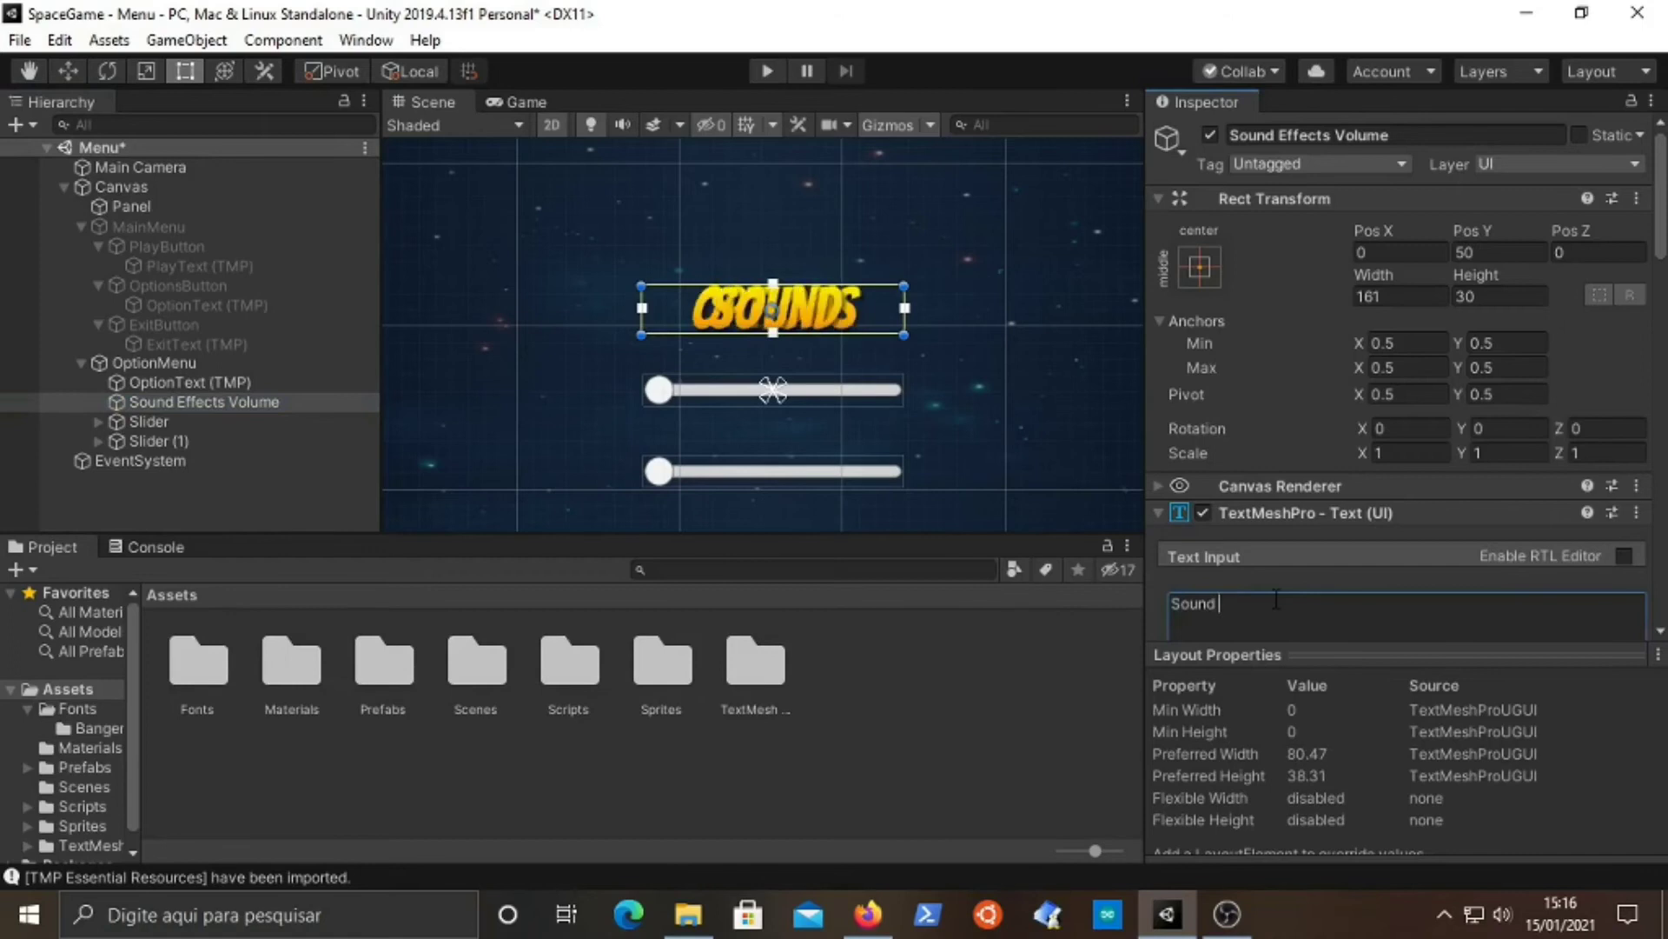
type(" Effects Vol")
key("BackSpace")
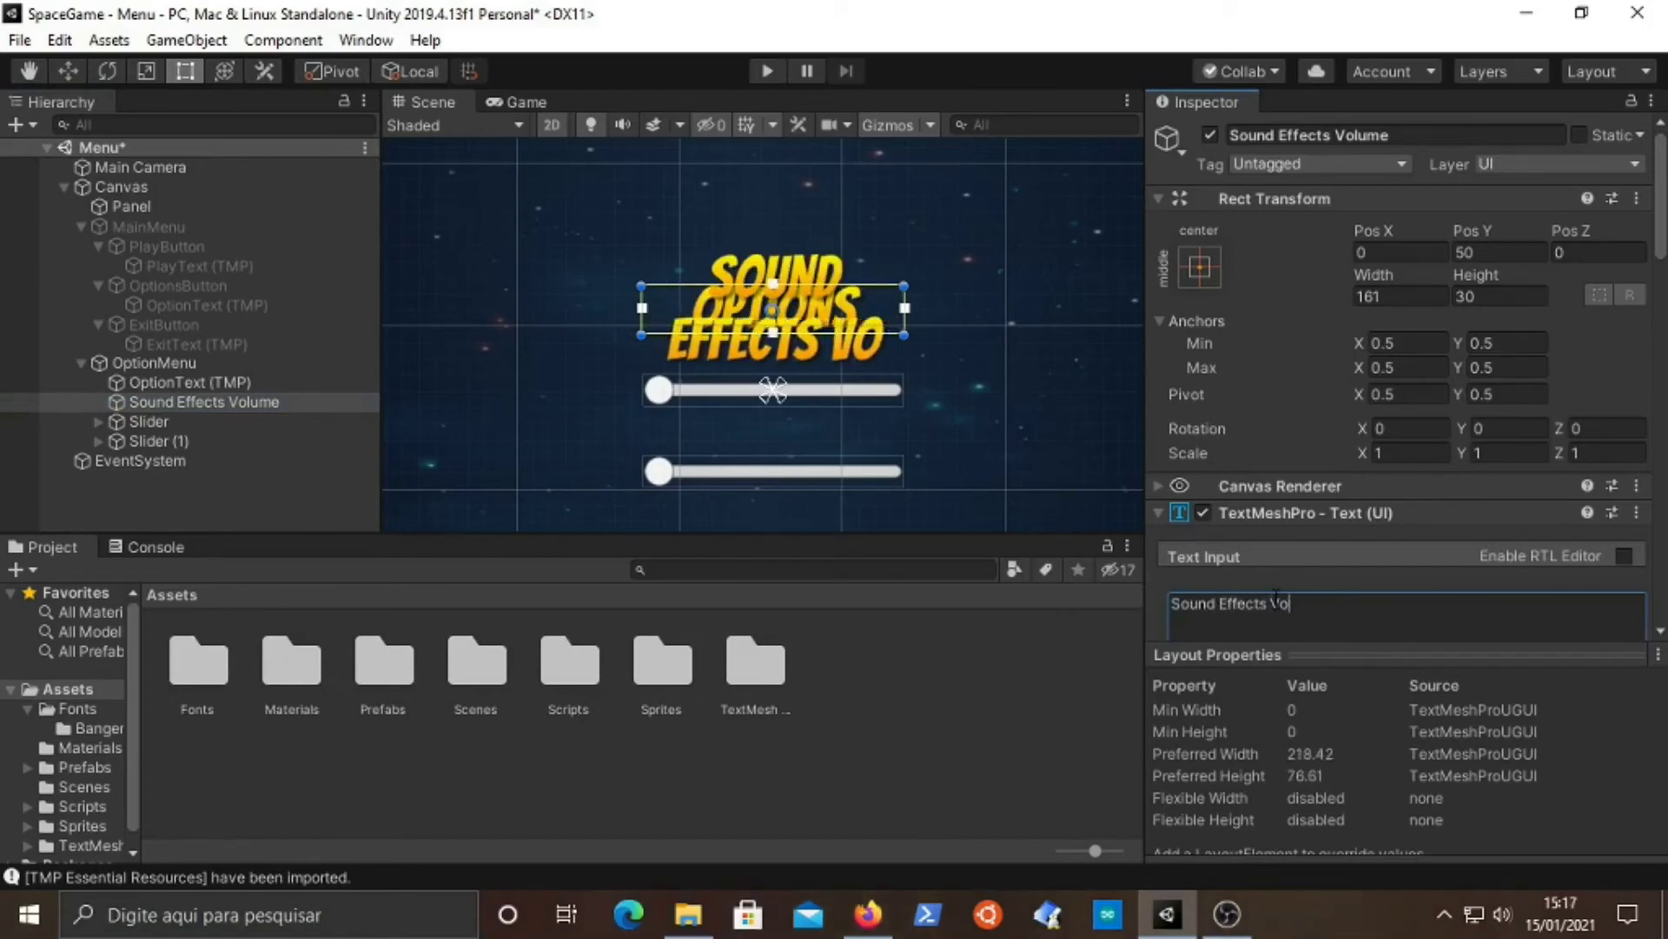
type("kun")
key("BackSpace")
key("BackSpace")
key("BackSpace")
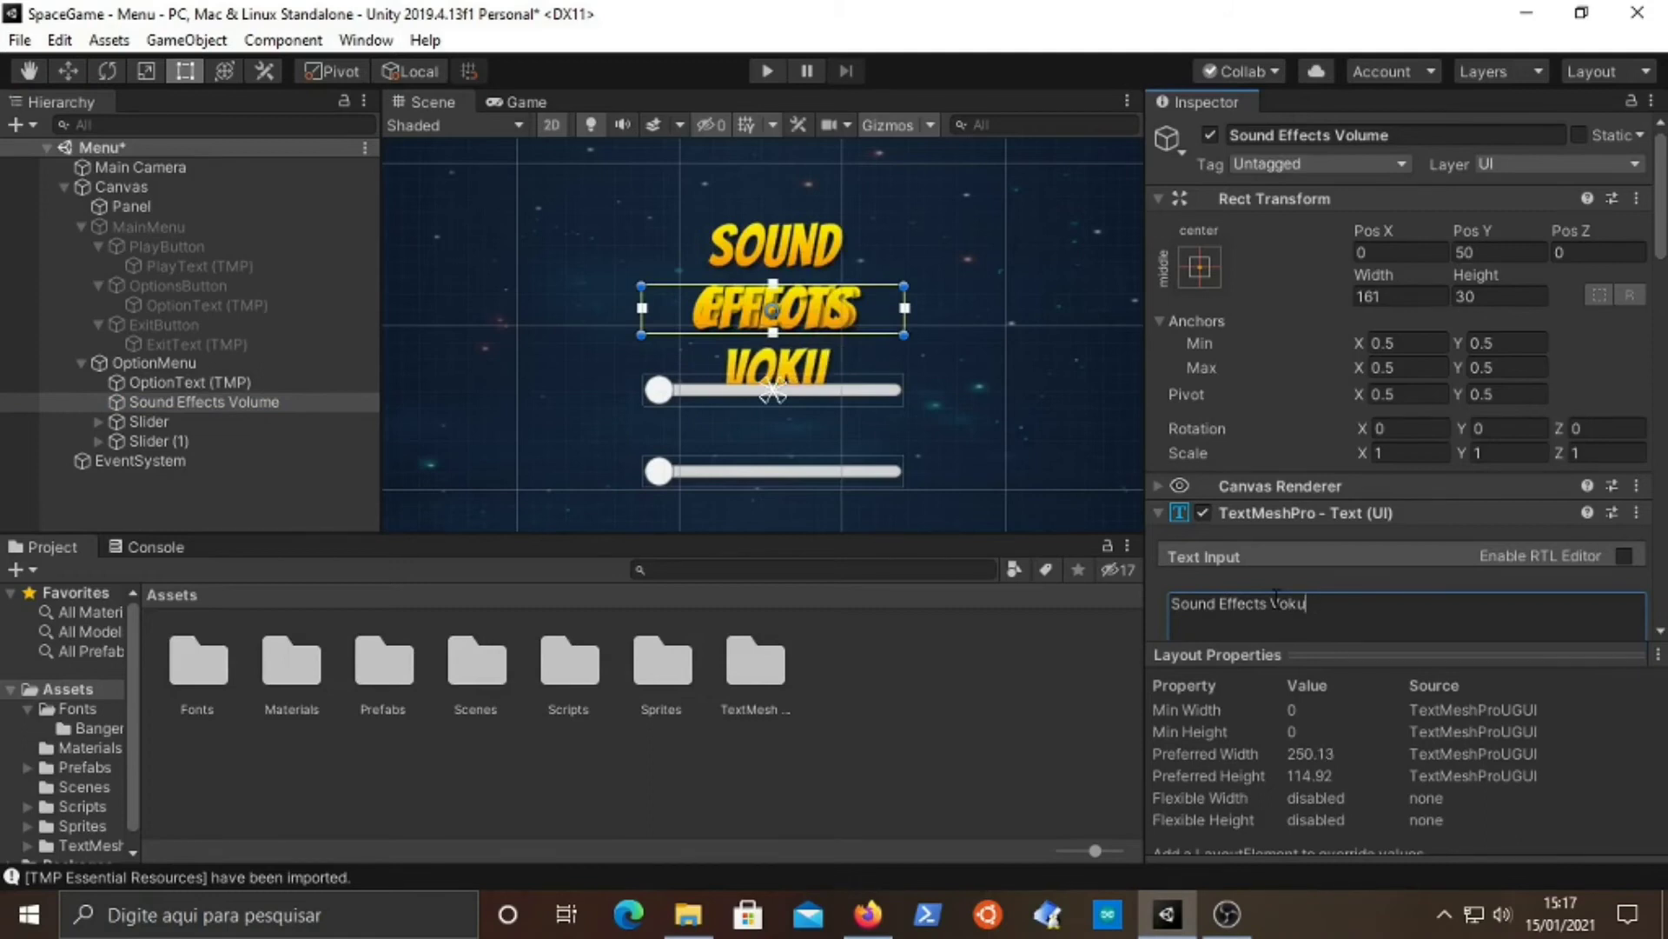
type("lume")
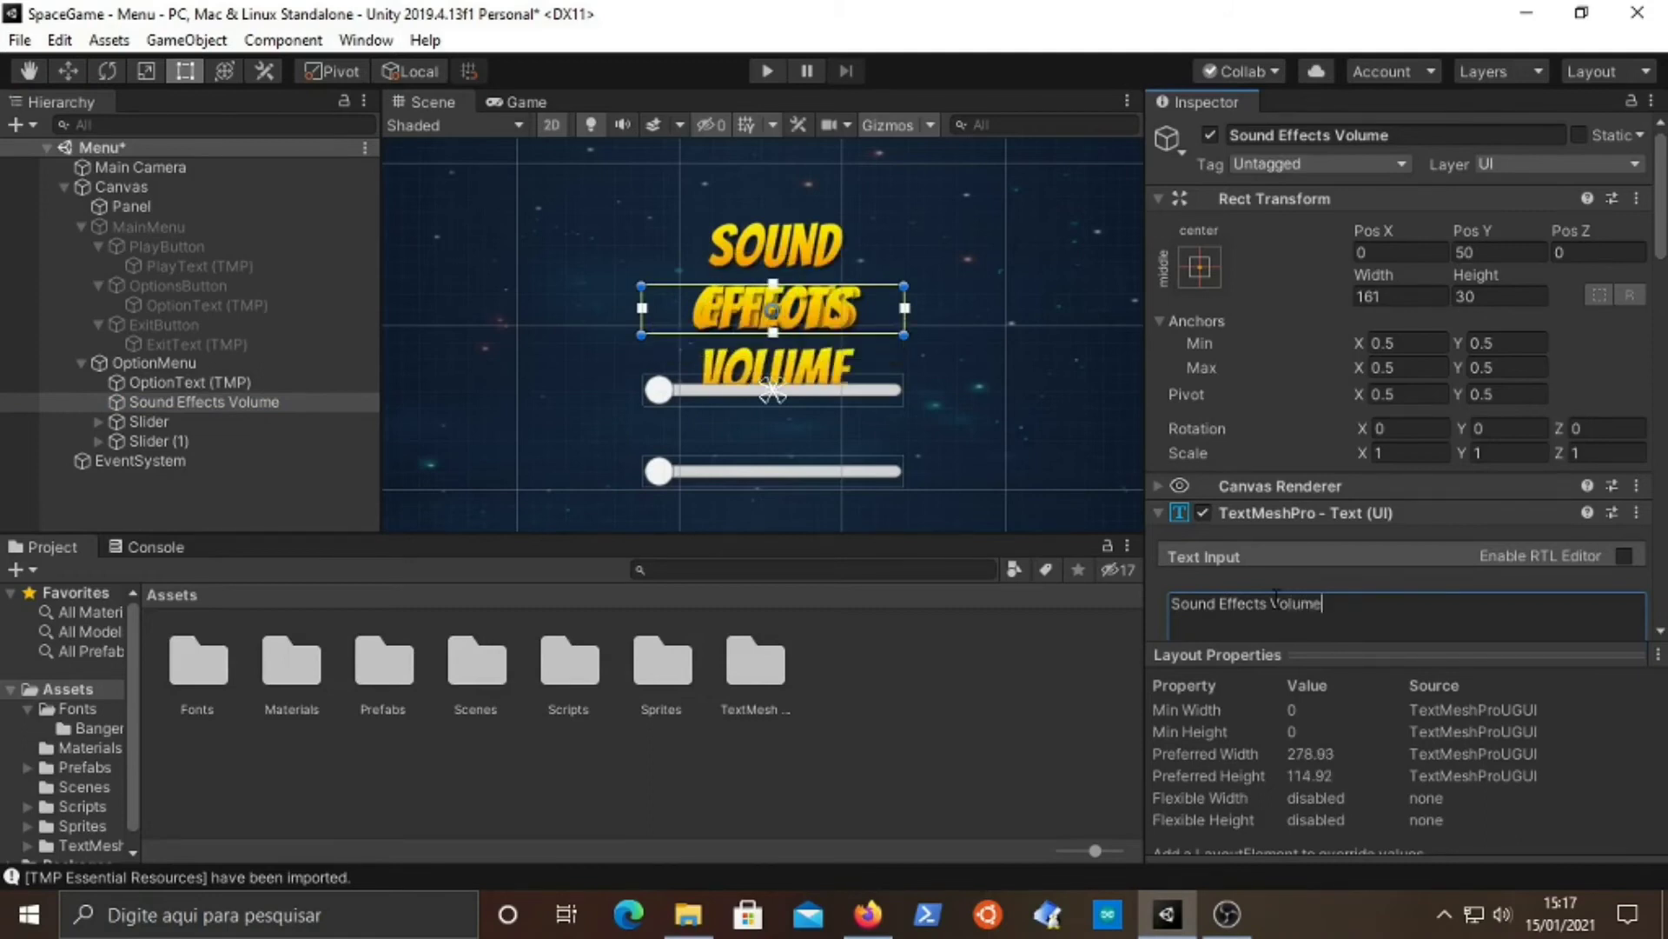
- Set the Sound Effects Volume label's font size to 22
left_click_drag(1661, 276, 1664, 334)
left_click(1393, 441)
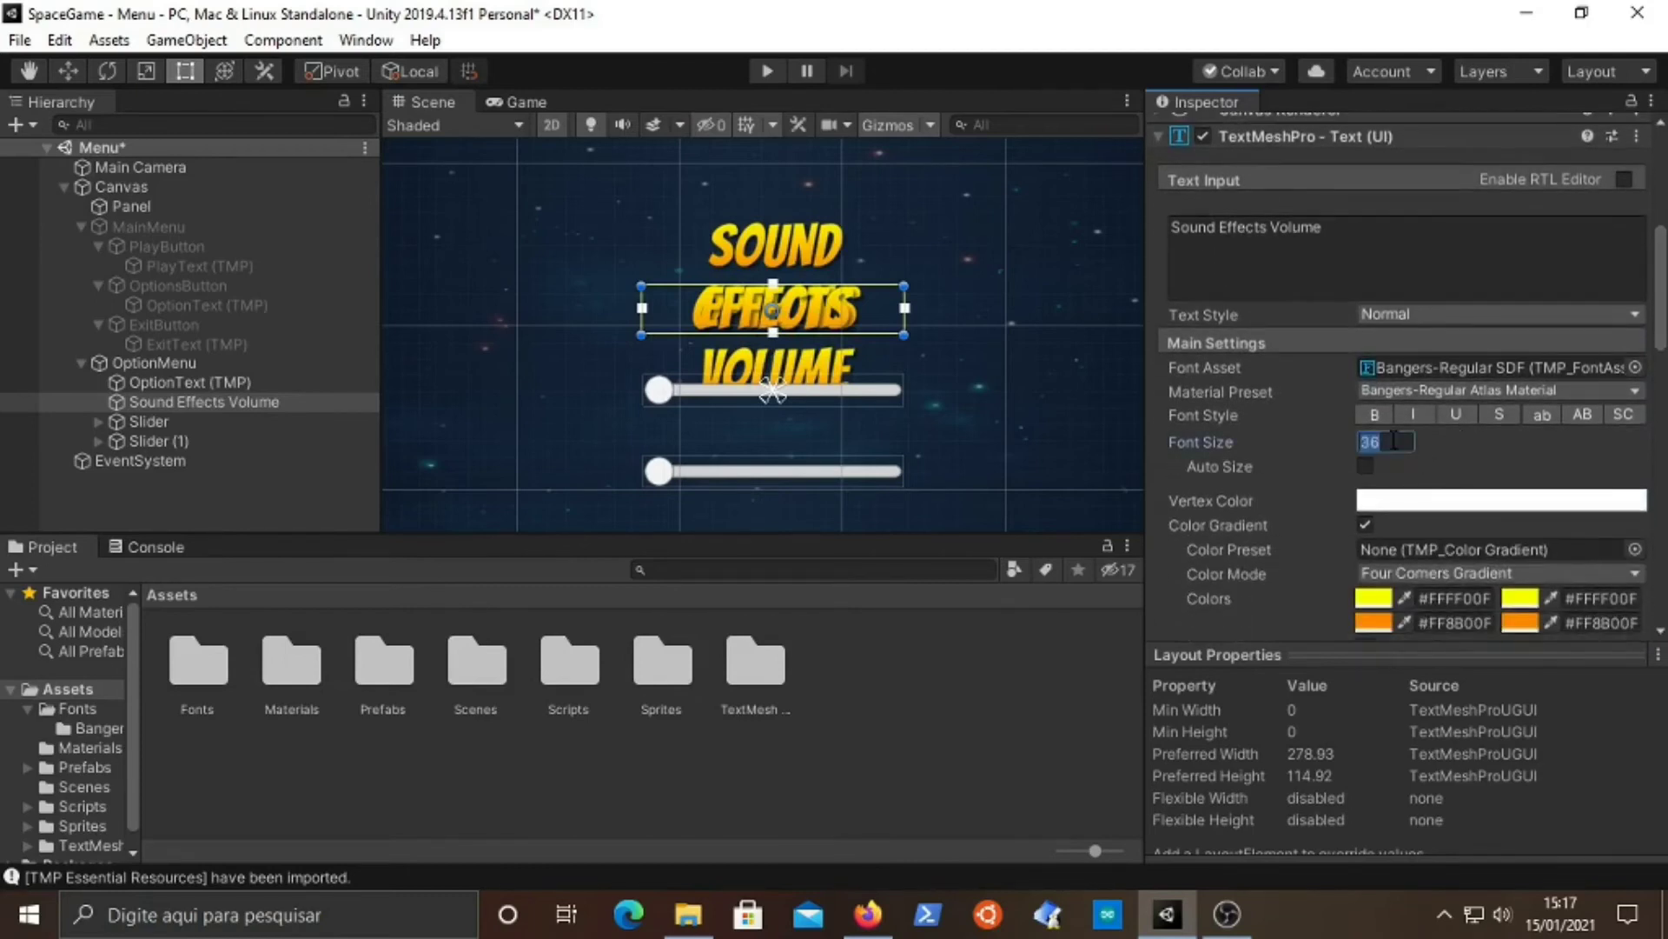
type("18")
key("Return")
type("20")
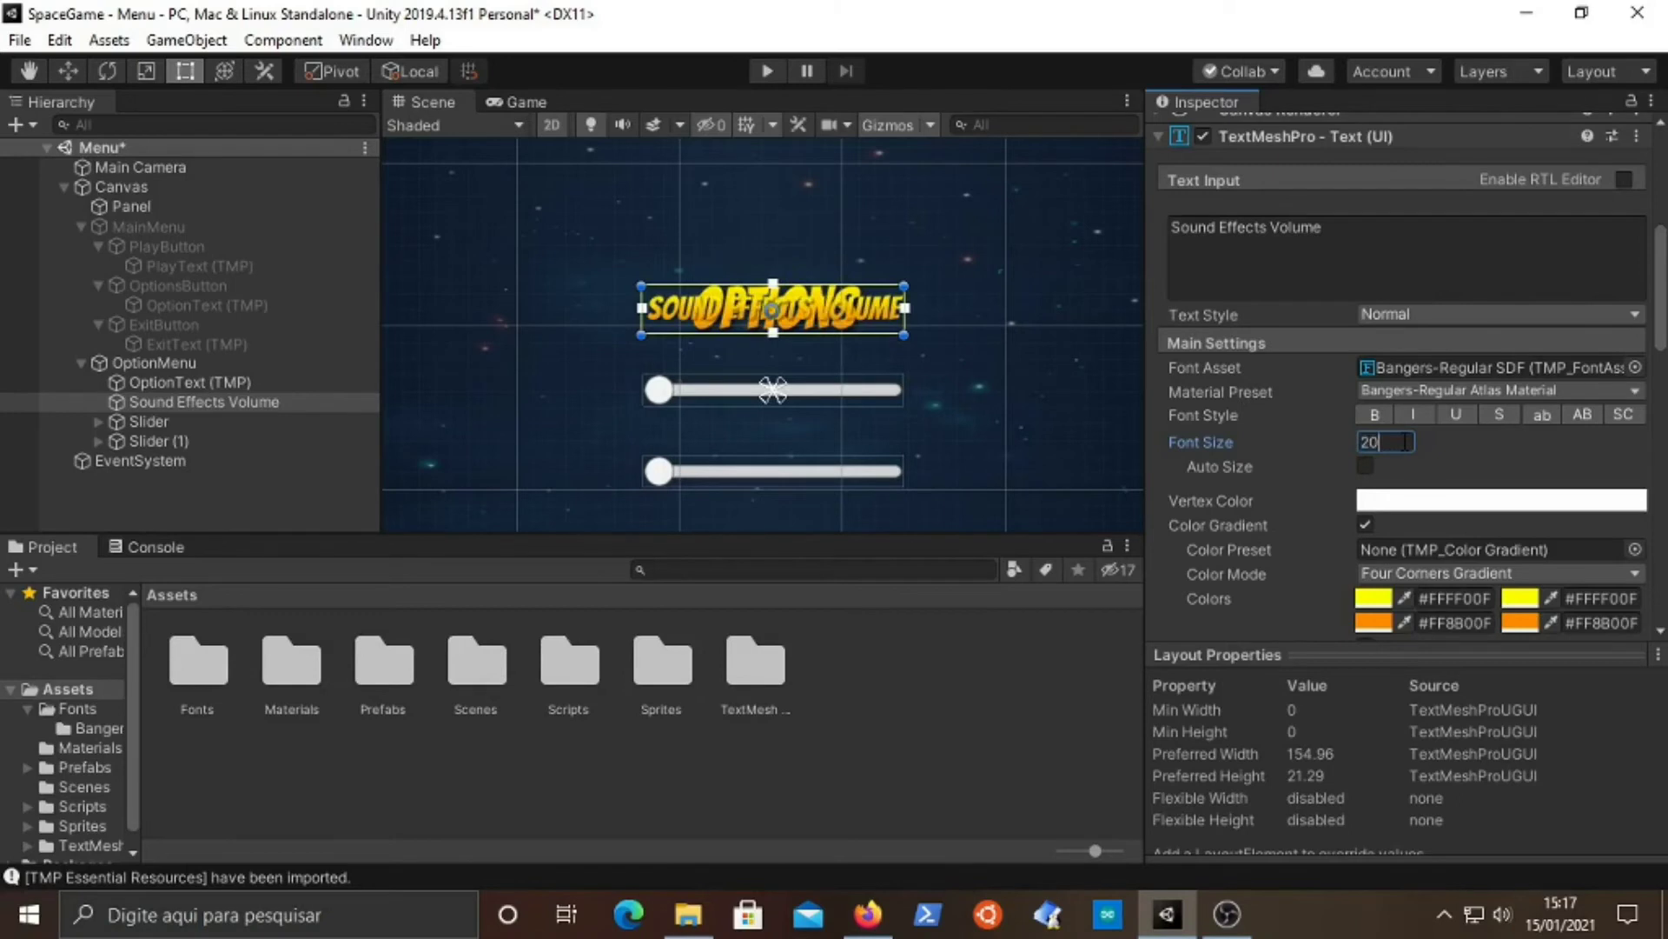
key("BackSpace")
type("2")
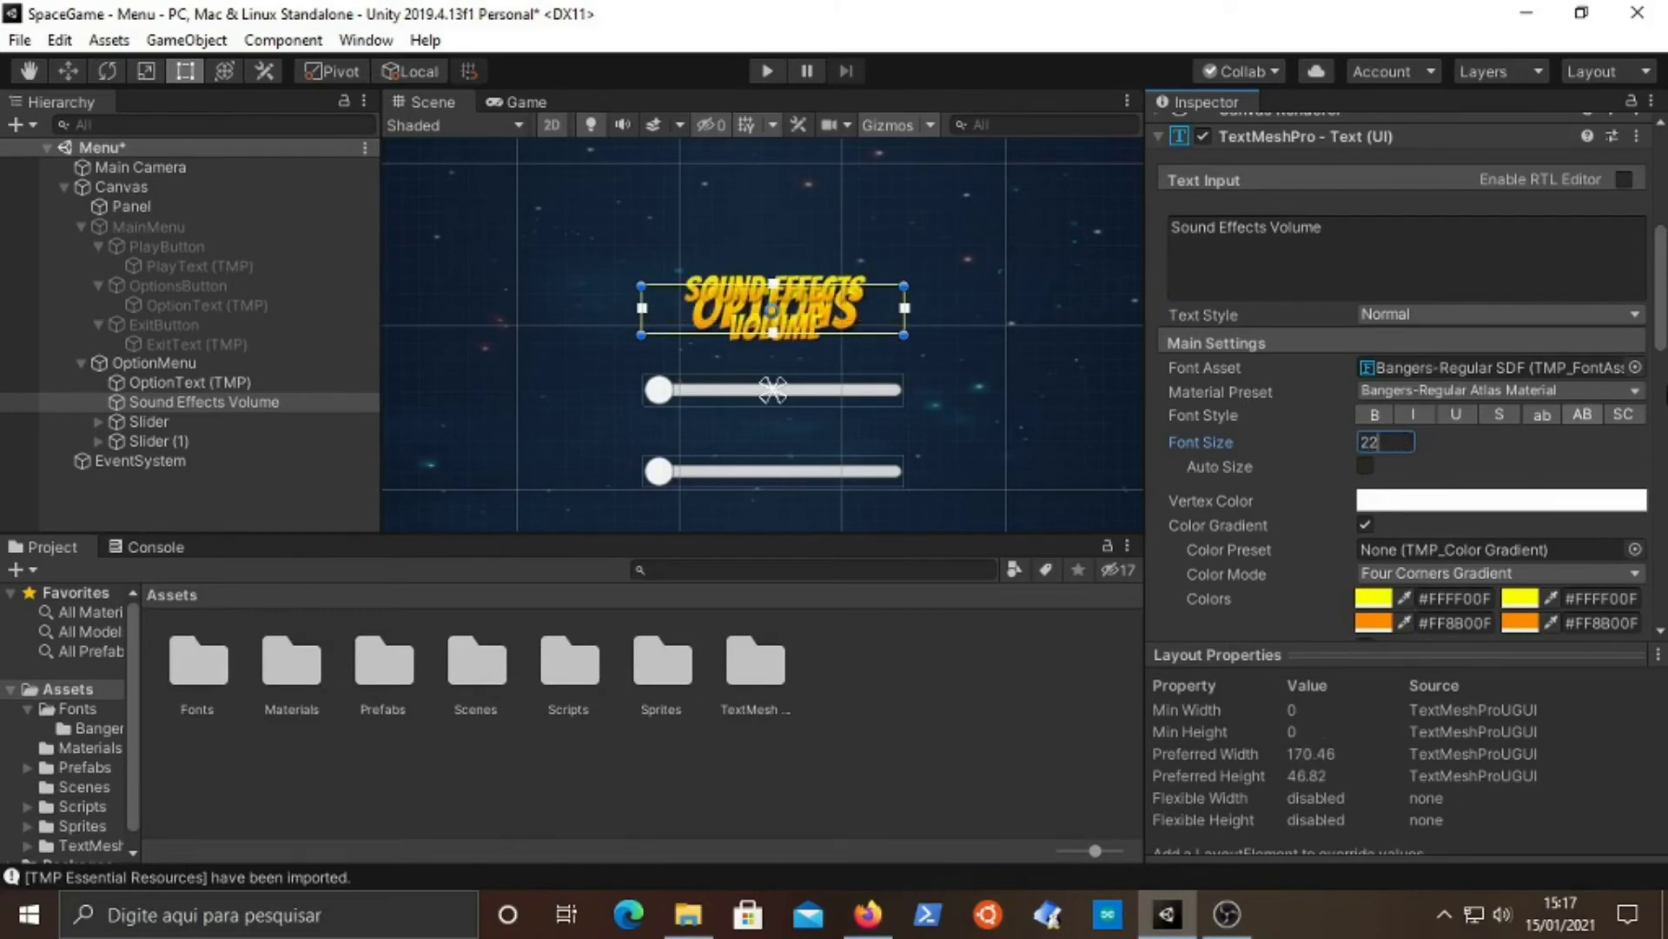
- Set the width of the Sound Effects Volume label to 180 so its text fits on one line
scroll(1514, 286, "up", 5)
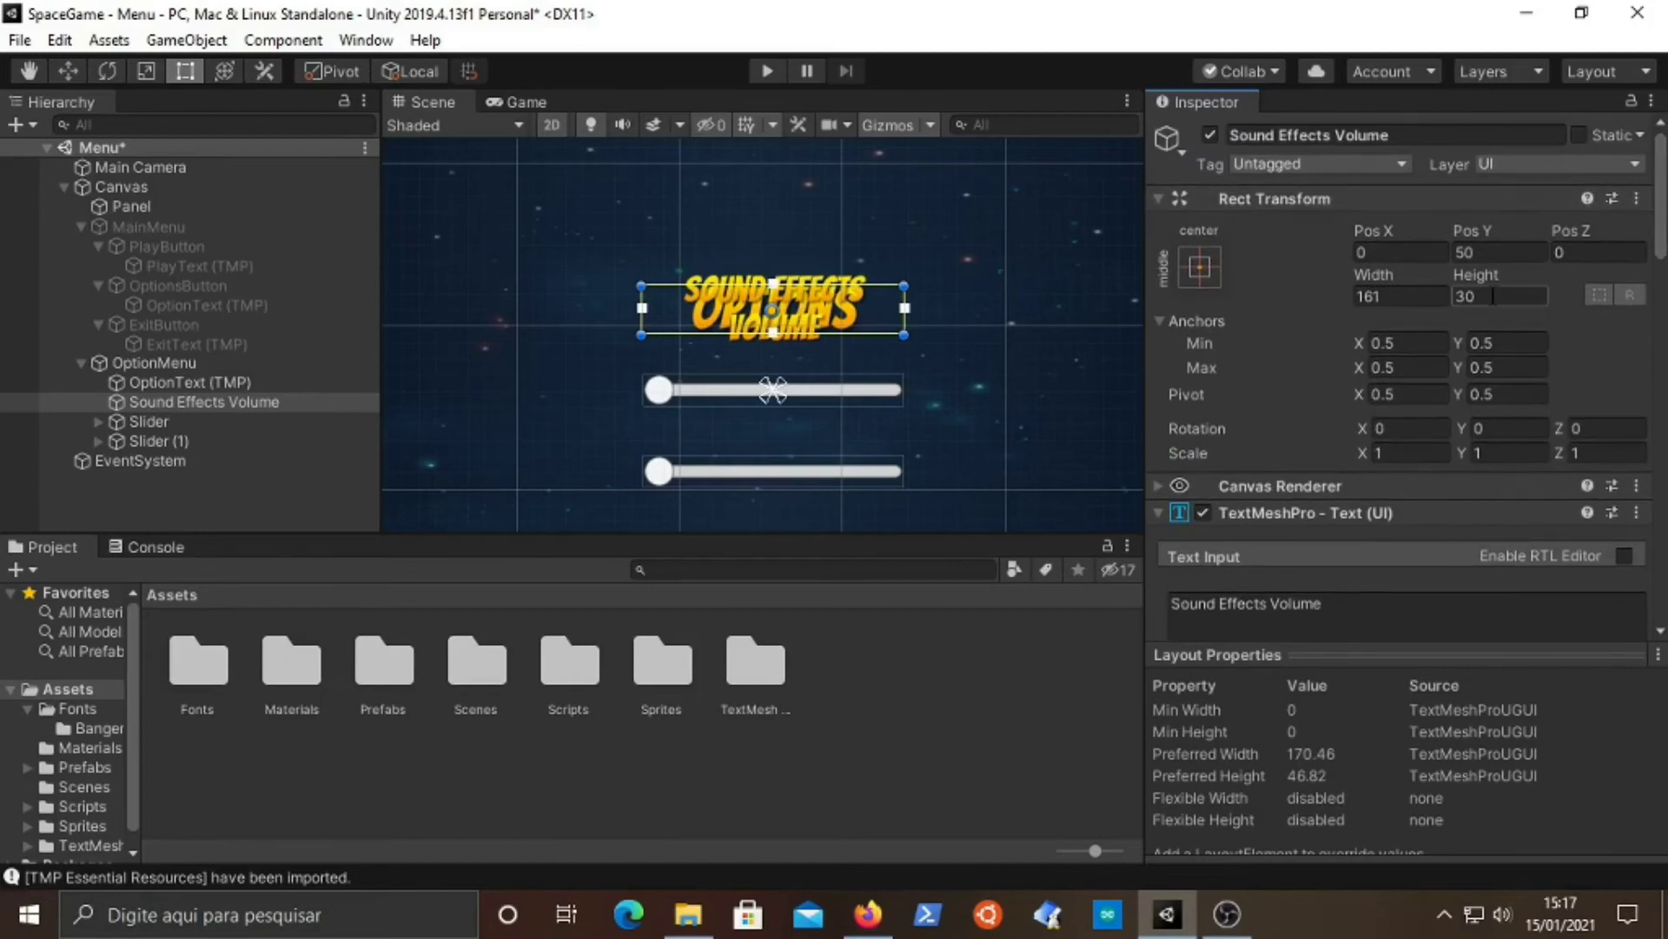
left_click(1426, 300)
type("170")
key("BackSpace")
key("BackSpace")
type("80")
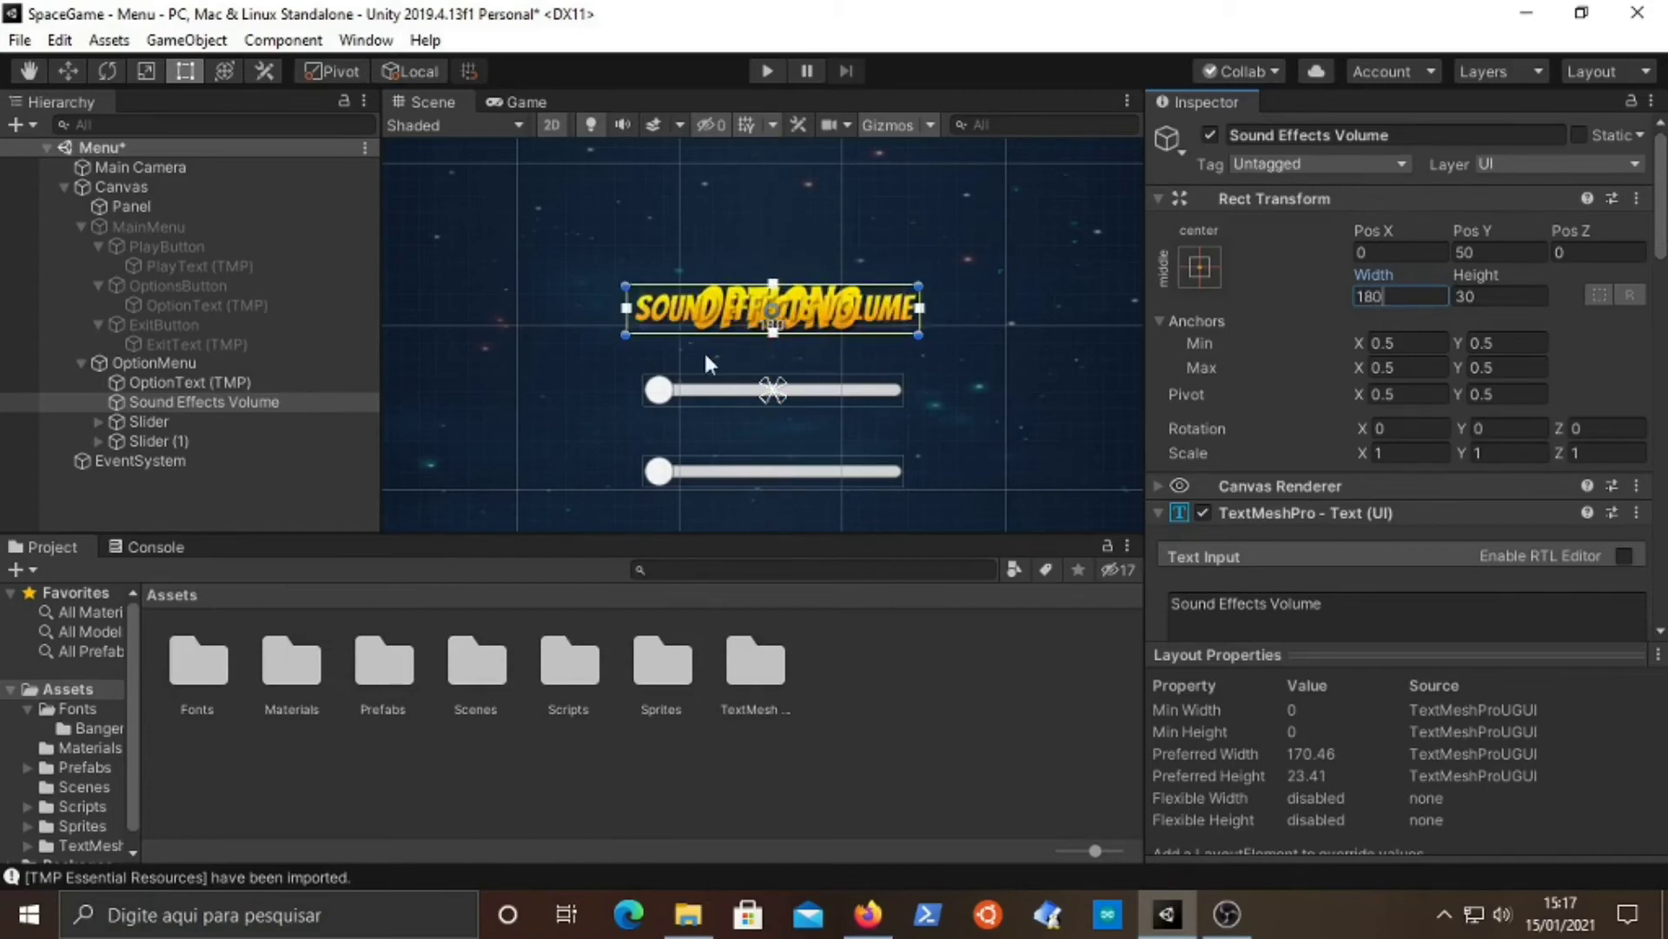
- Set the Sound Effects Volume label's Pos Y to 20
left_click(1516, 249)
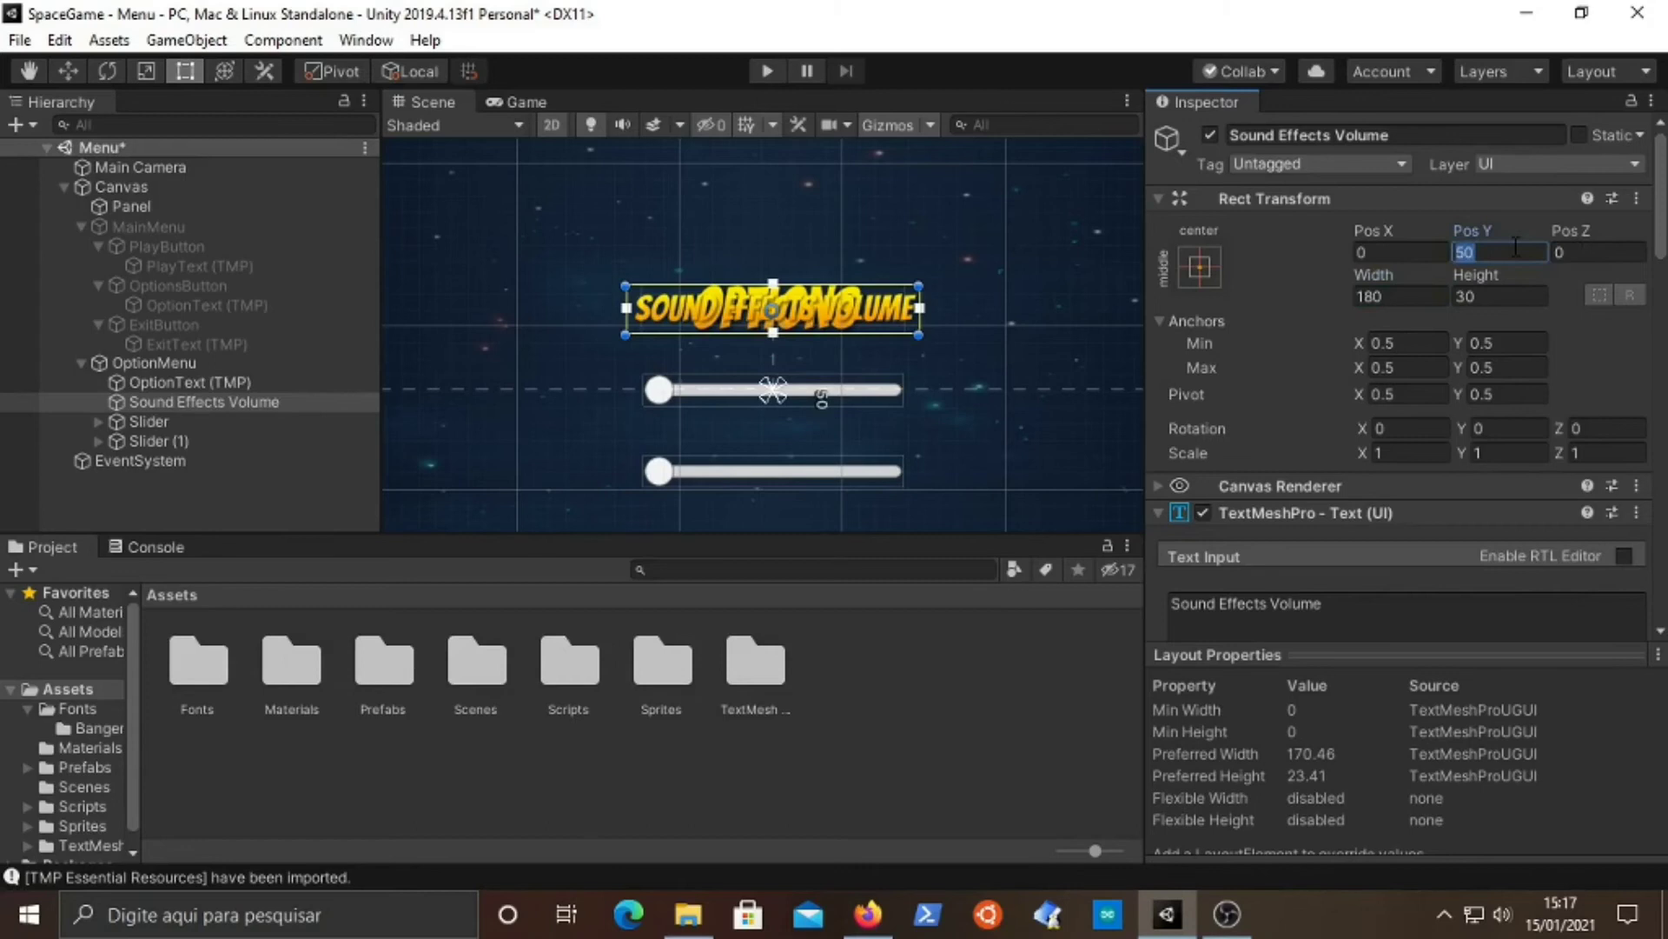
type("30")
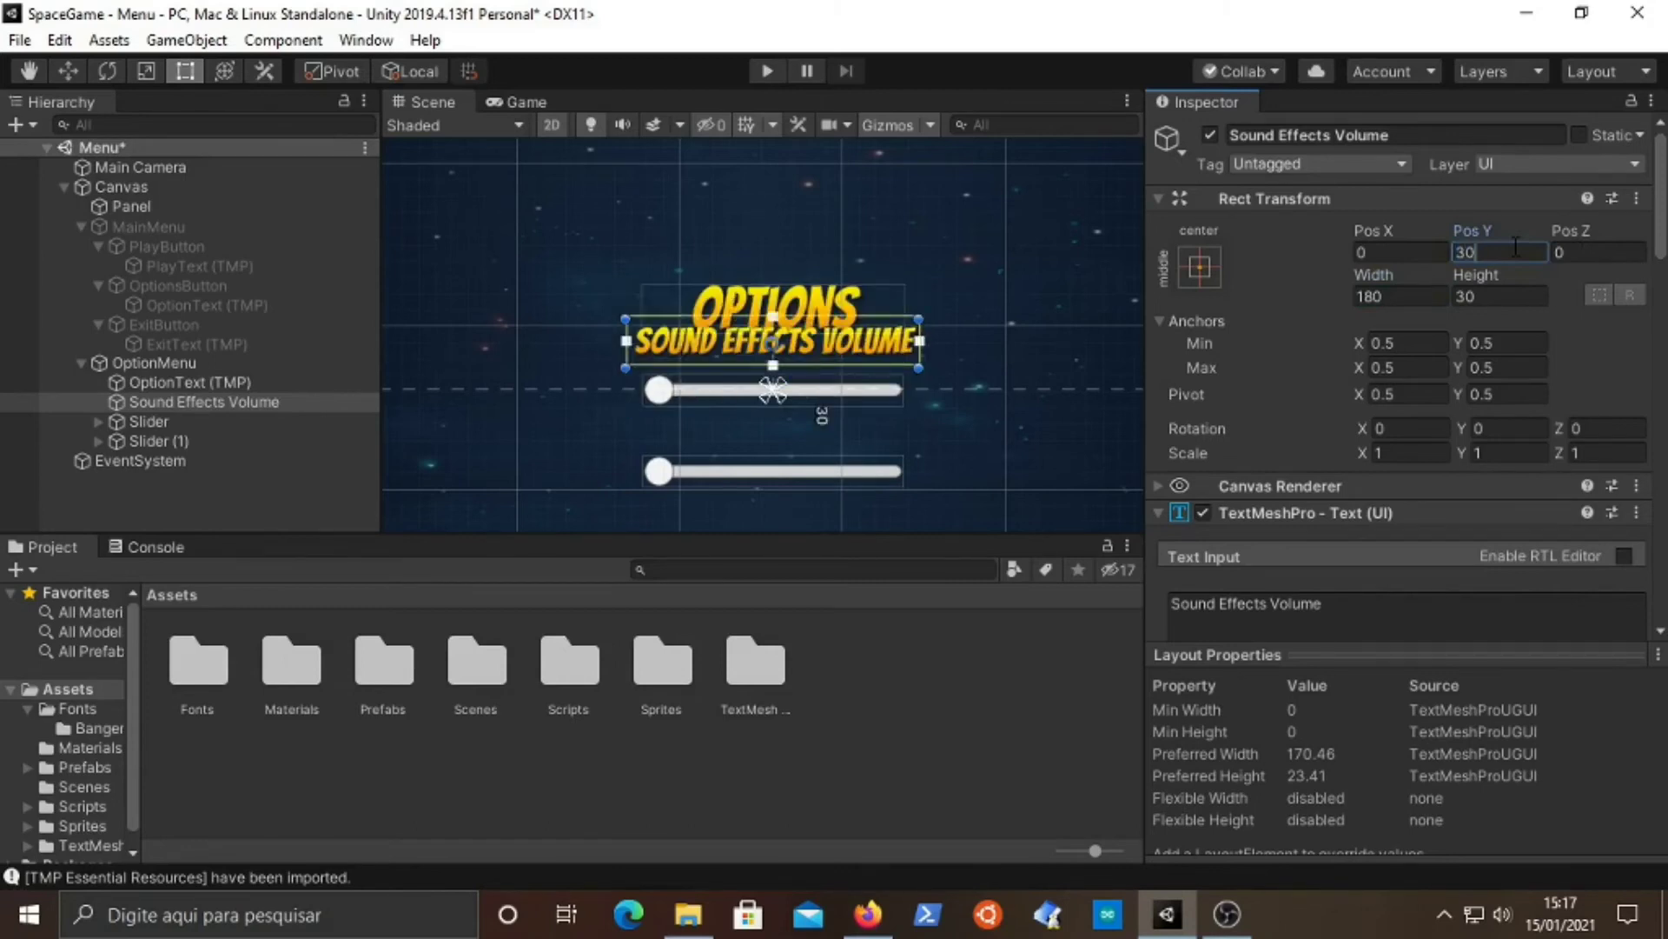
key("Delete")
type("2")
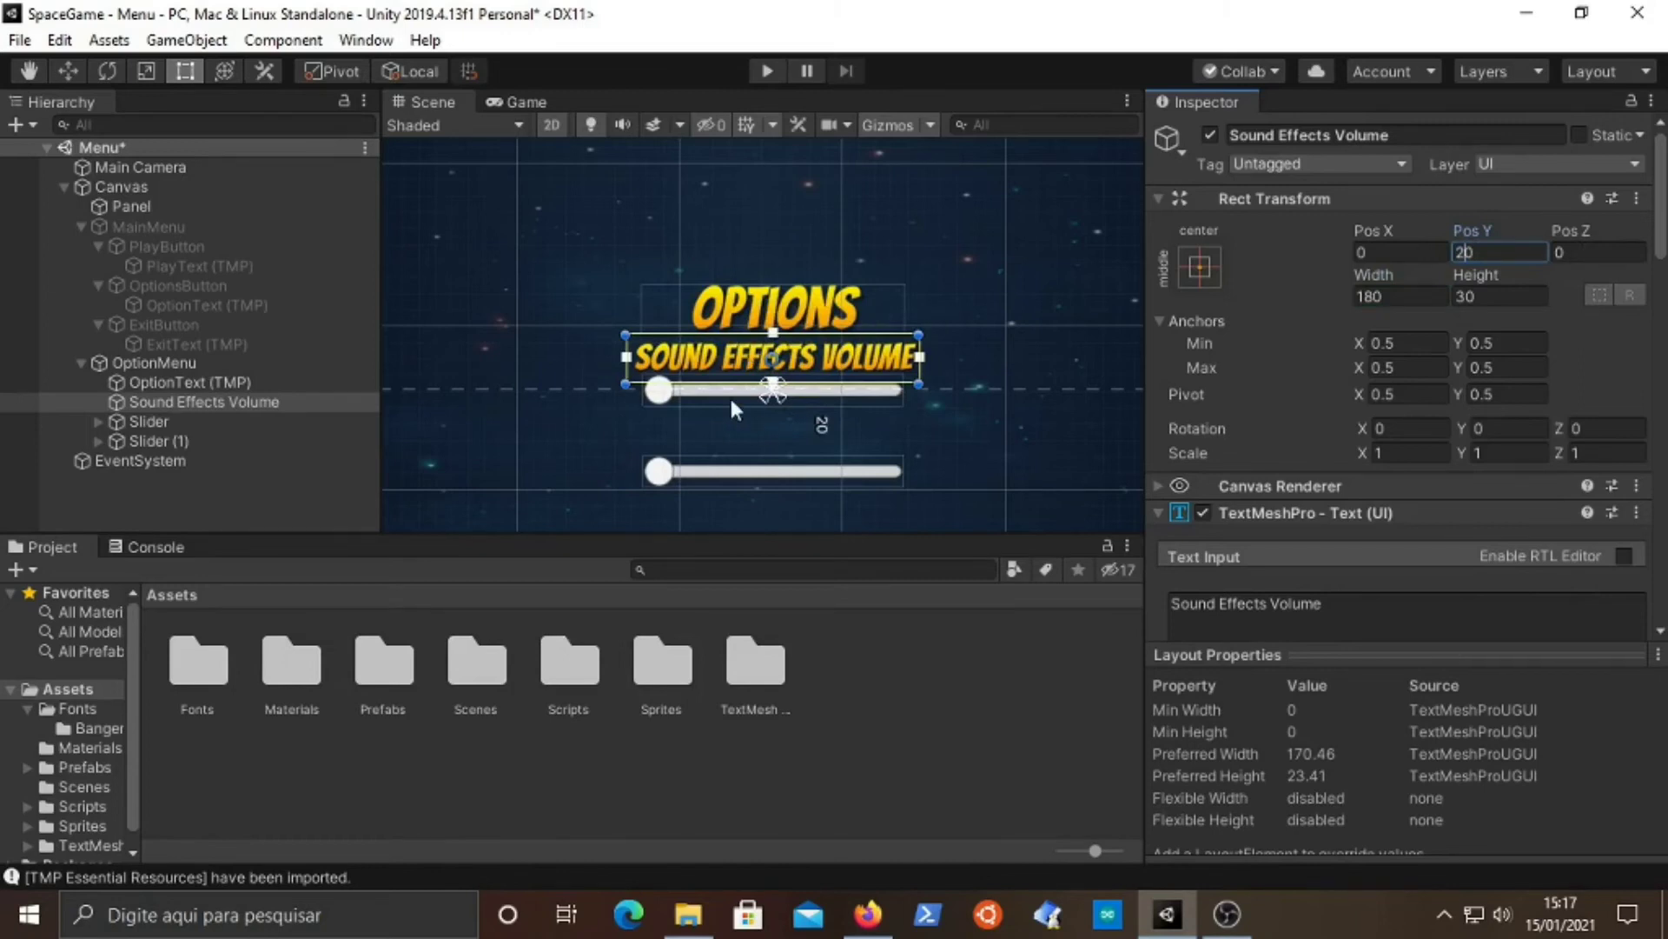
- Duplicate the Sound Effects Volume label and place the copy between Slider and Slider (1) in the OptionMenu hierarchy
left_click(182, 405)
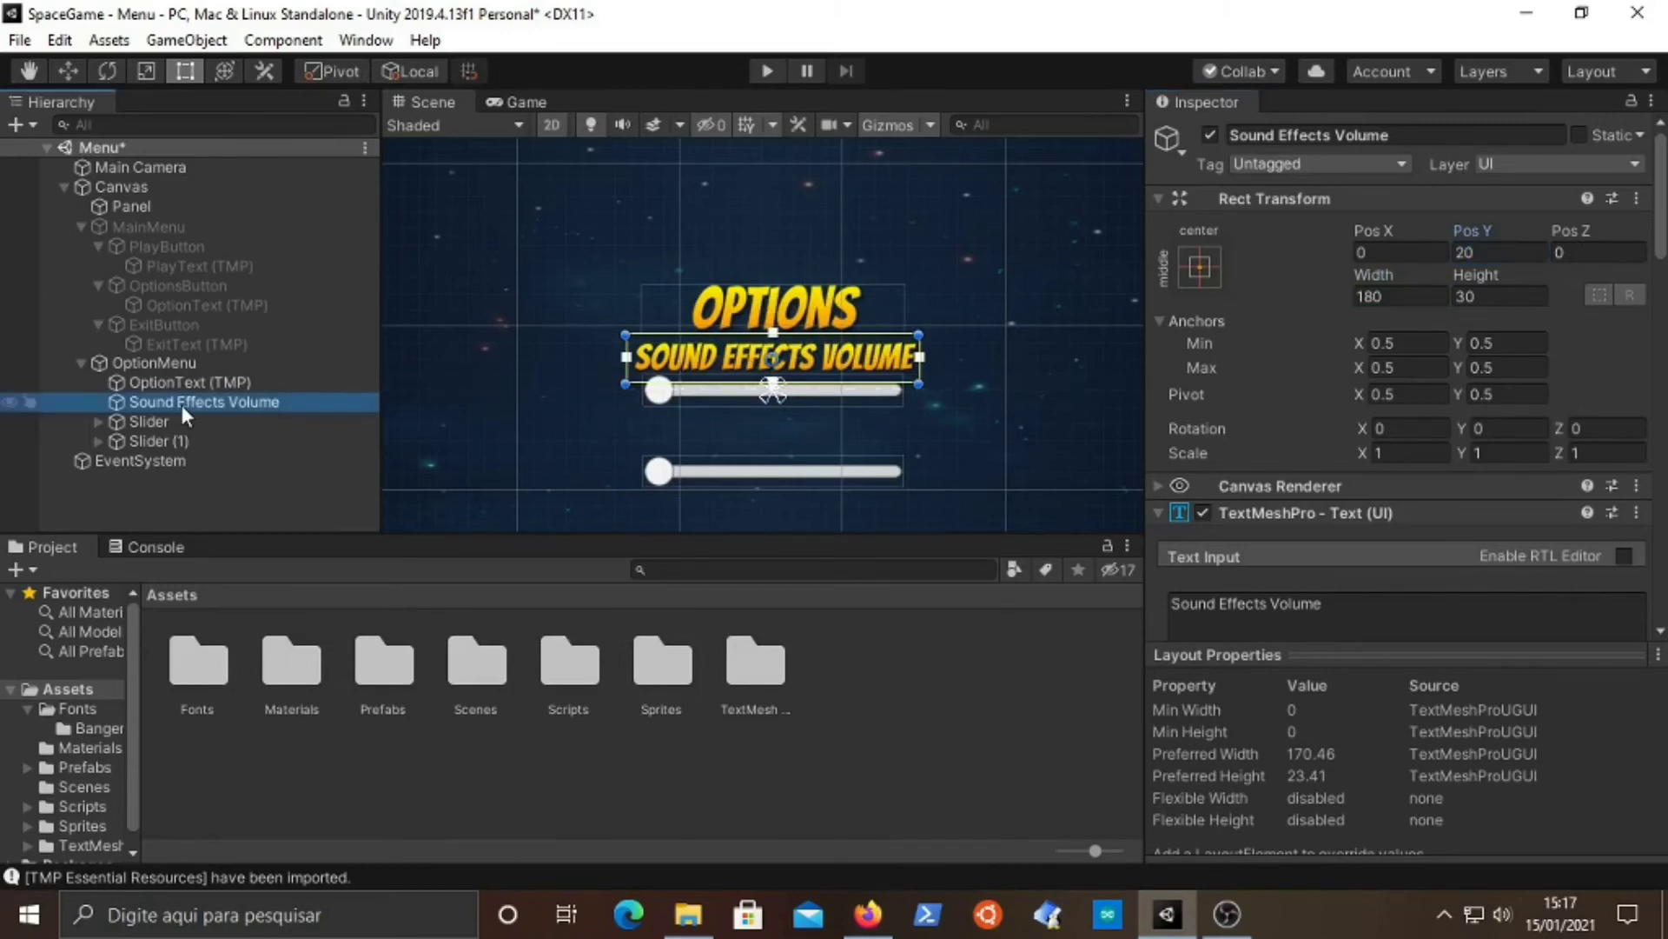
key("ctrl+d")
mouse_move(207, 457)
left_mouse_down()
mouse_move(205, 426)
mouse_move(193, 440)
left_mouse_up()
- Rename the duplicated label object as Music Volume, without a number suffix
left_click(192, 438)
key("ctrl+shift+Right")
type("Music Volume (1")
key("Return")
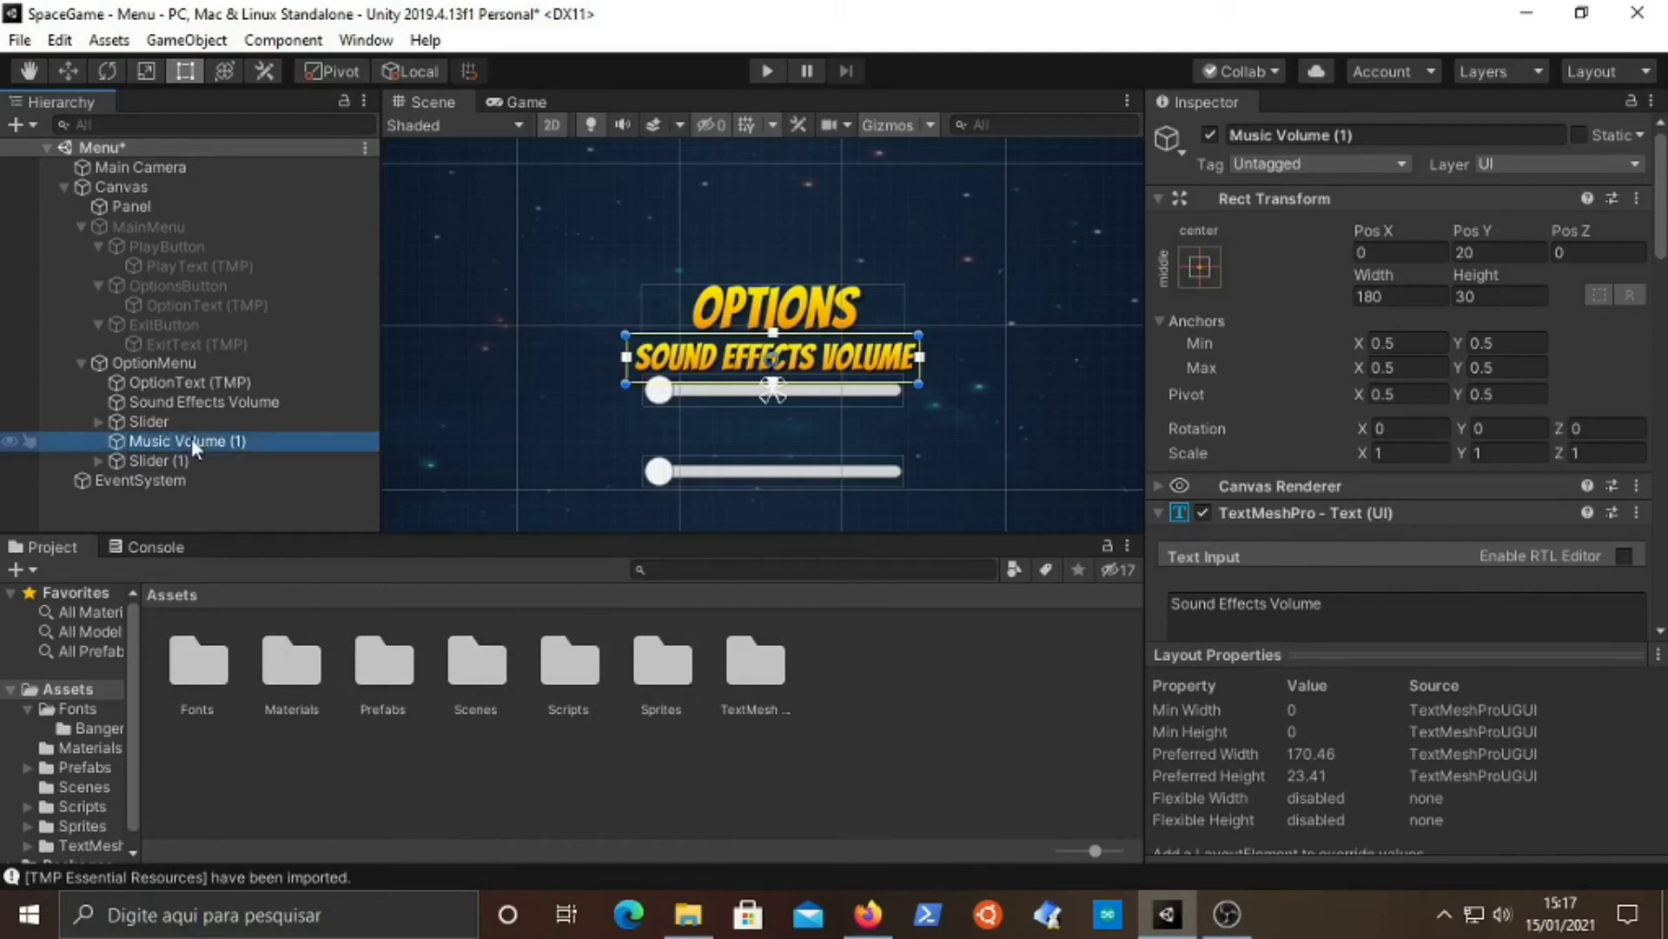
left_click(191, 438)
key("End")
key("BackSpace")
key("BackSpace")
key("BackSpace")
key("BackSpace")
key("ctrl+a")
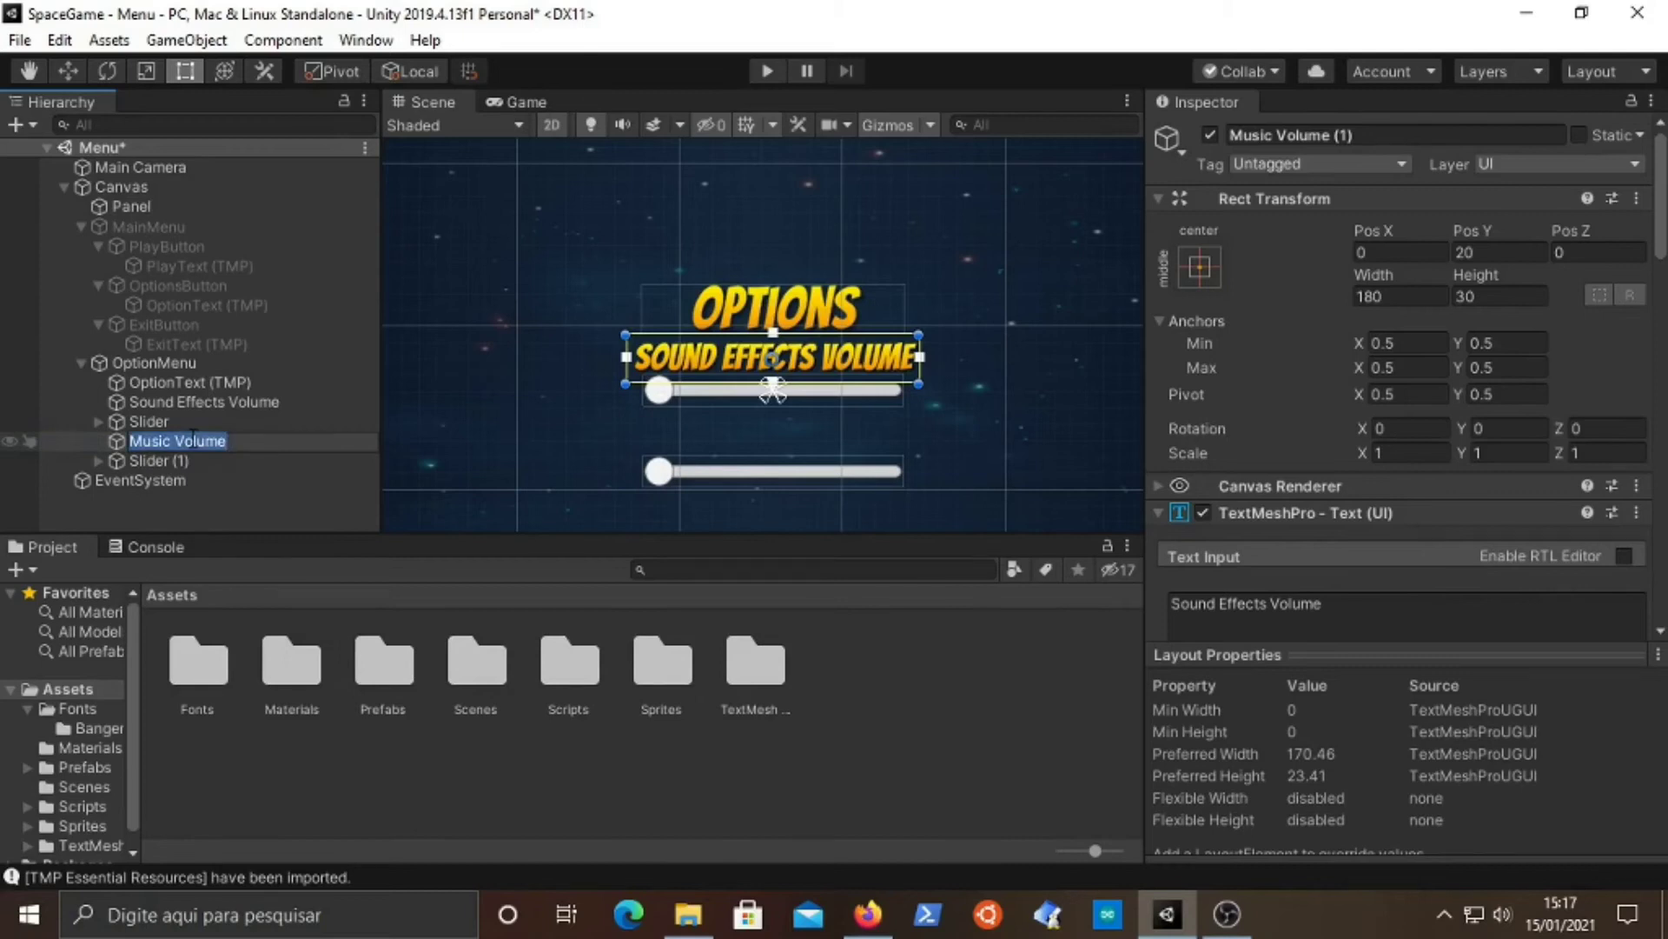
key("Return")
- Change the Music Volume object's displayed text to "Music Volume"
double_click(1299, 609)
left_click(1300, 608)
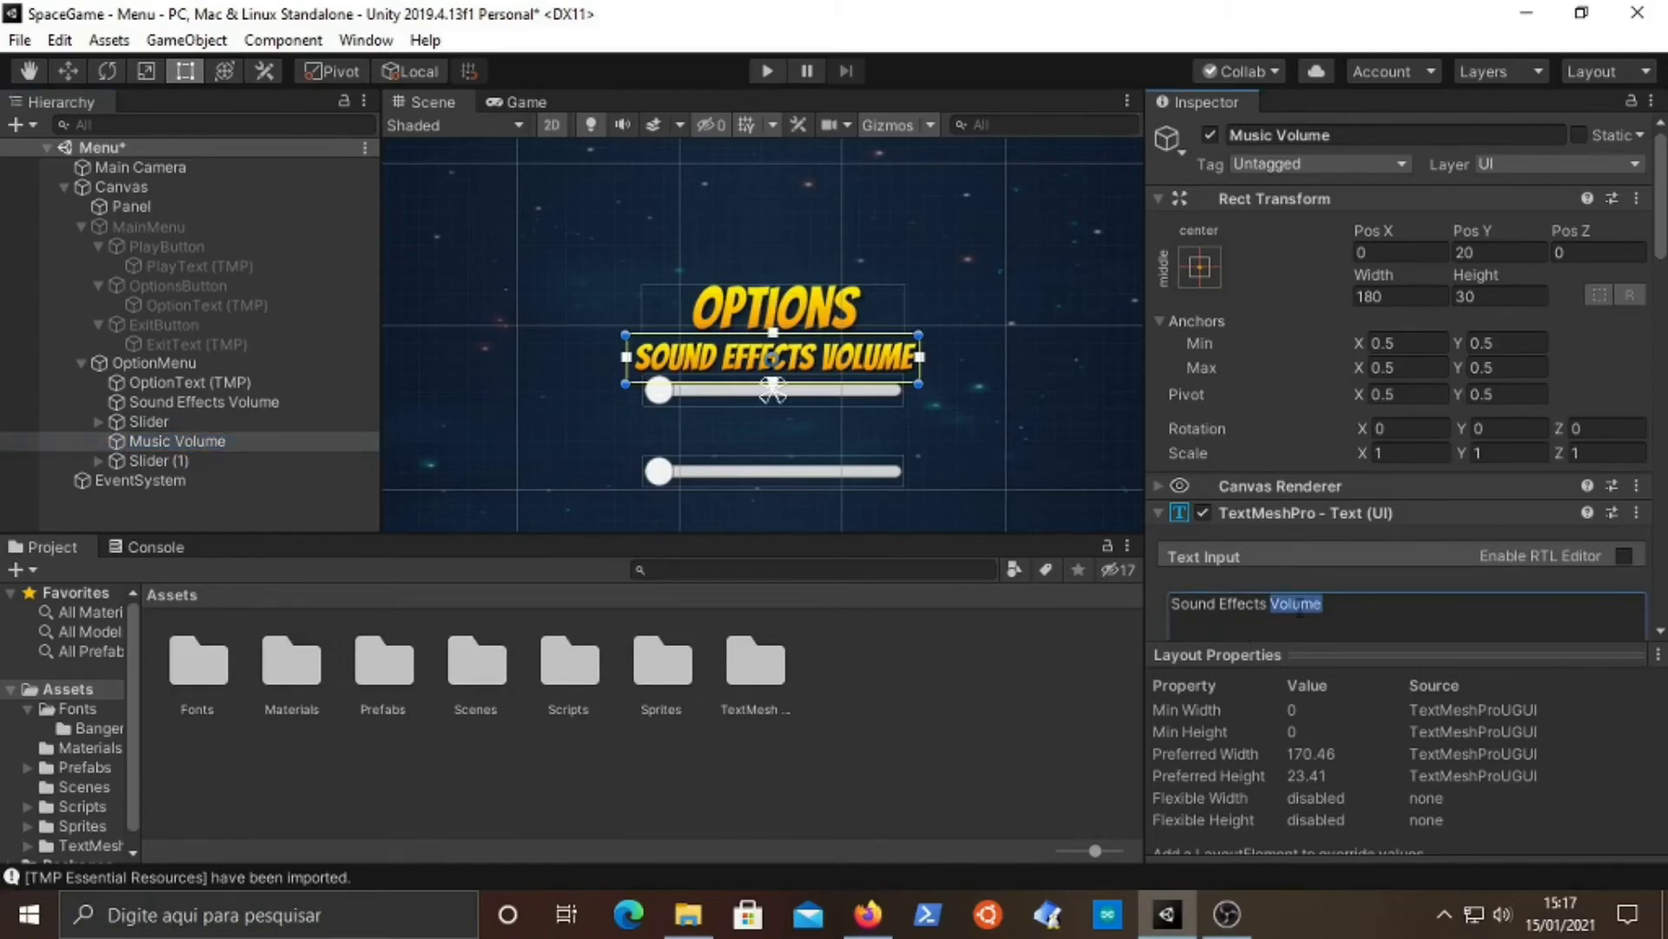
key("ctrl+a")
type("Music Volume")
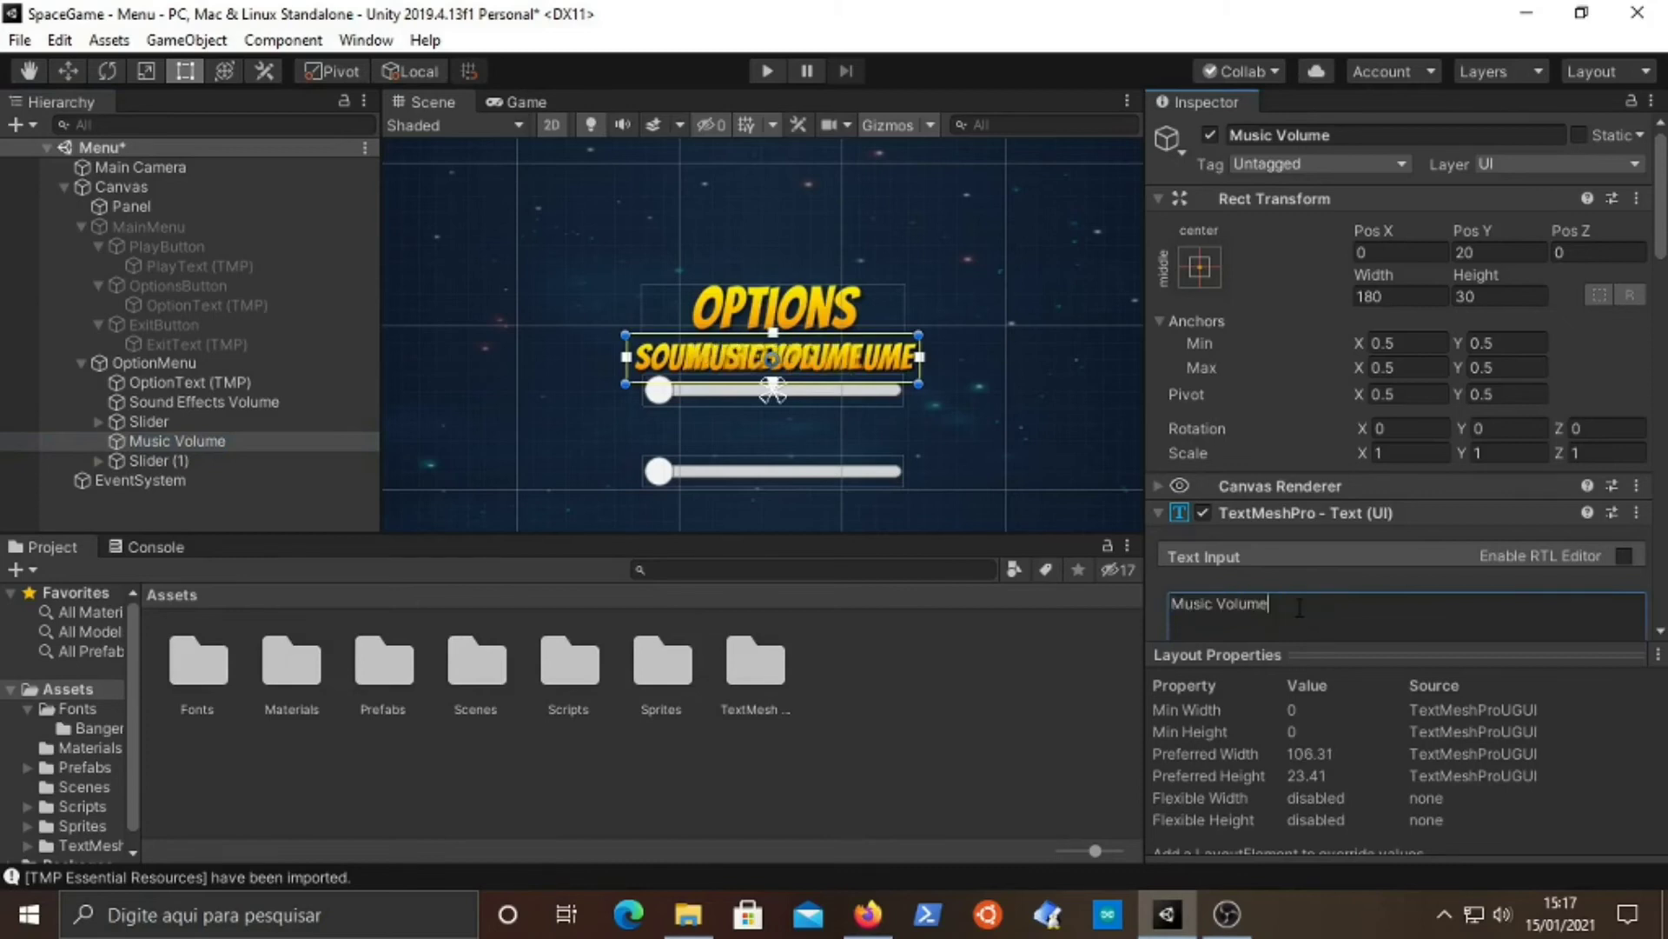
- Set the Music Volume label's Pos Y to -20
left_click(212, 439)
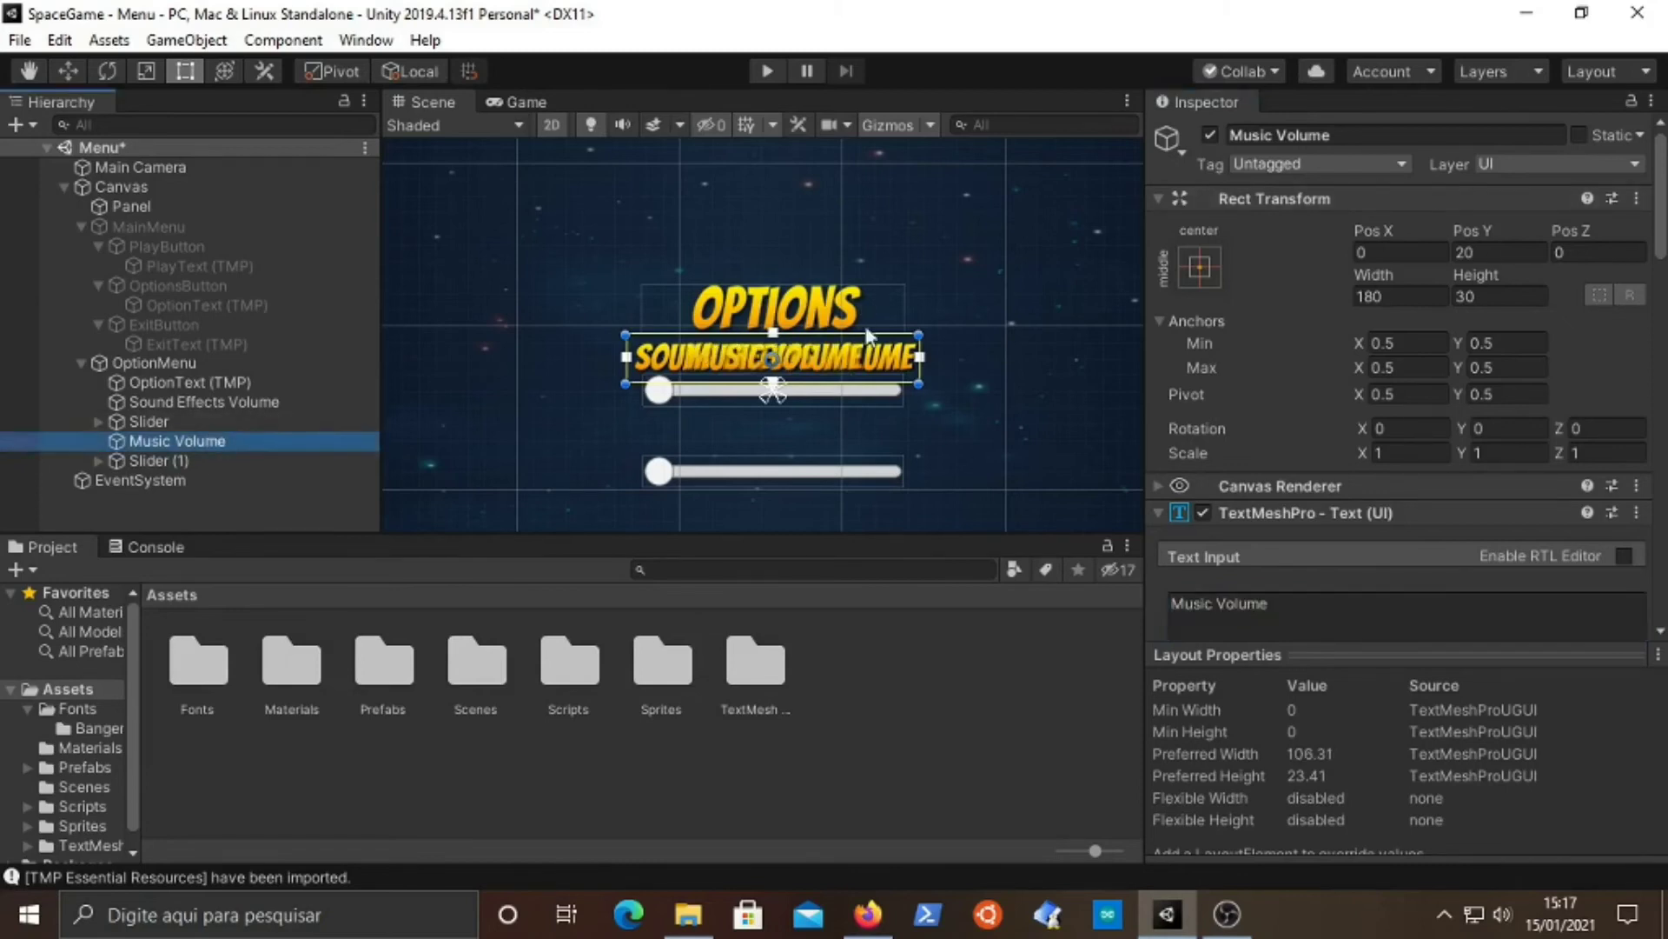
left_click(1534, 252)
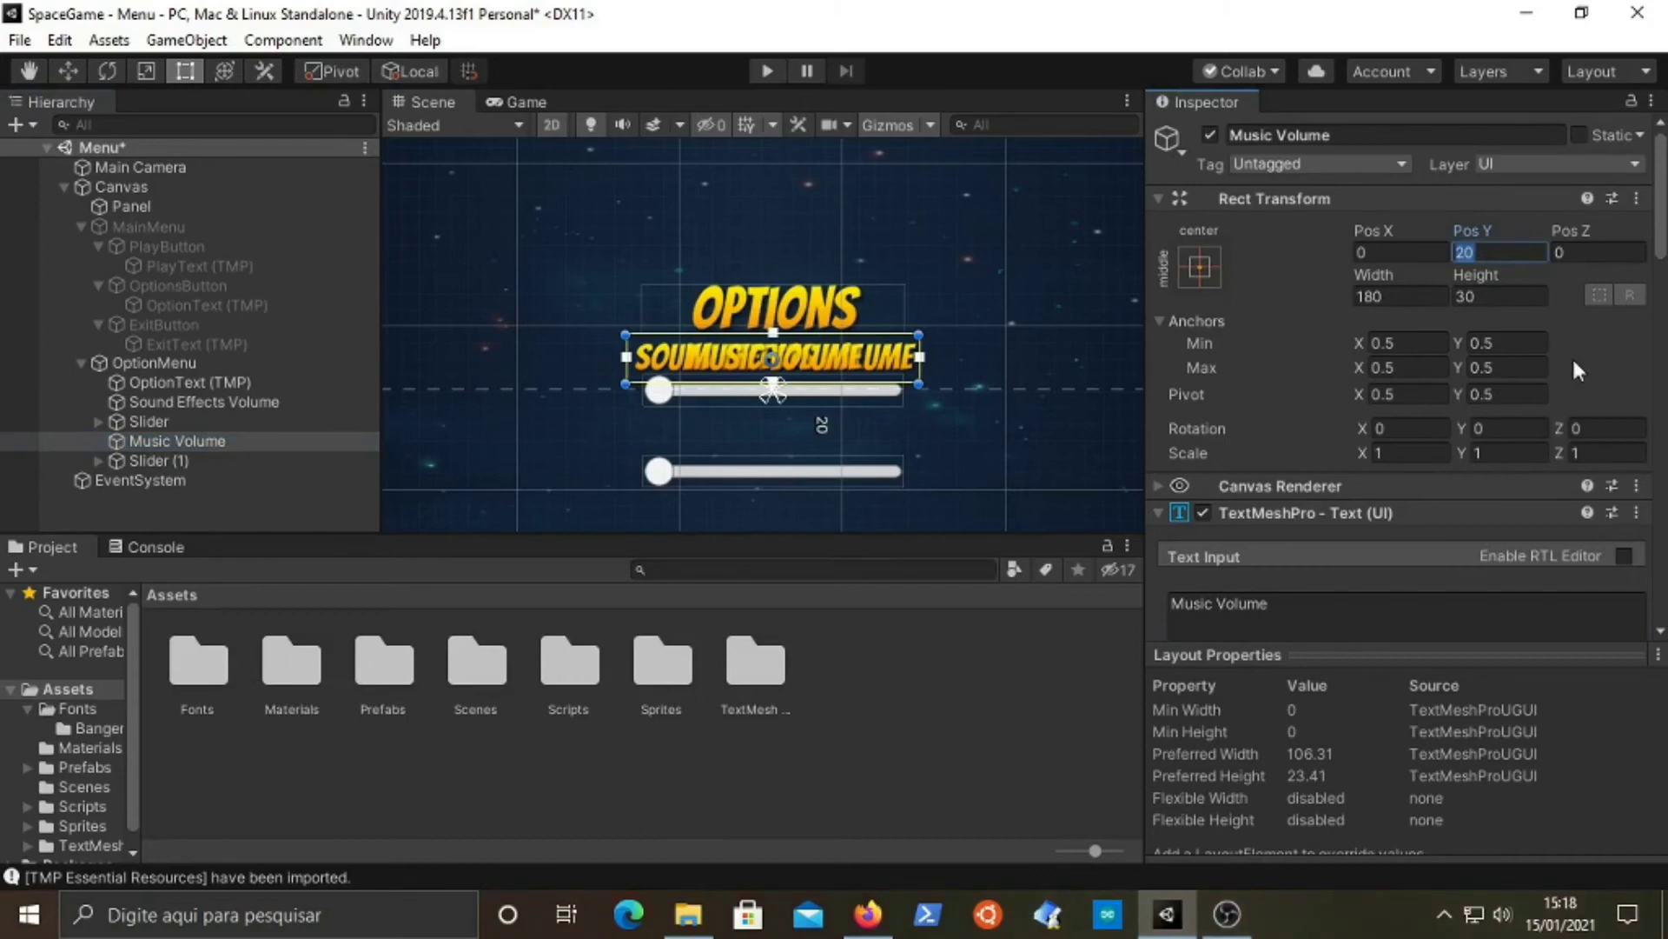
type("-20")
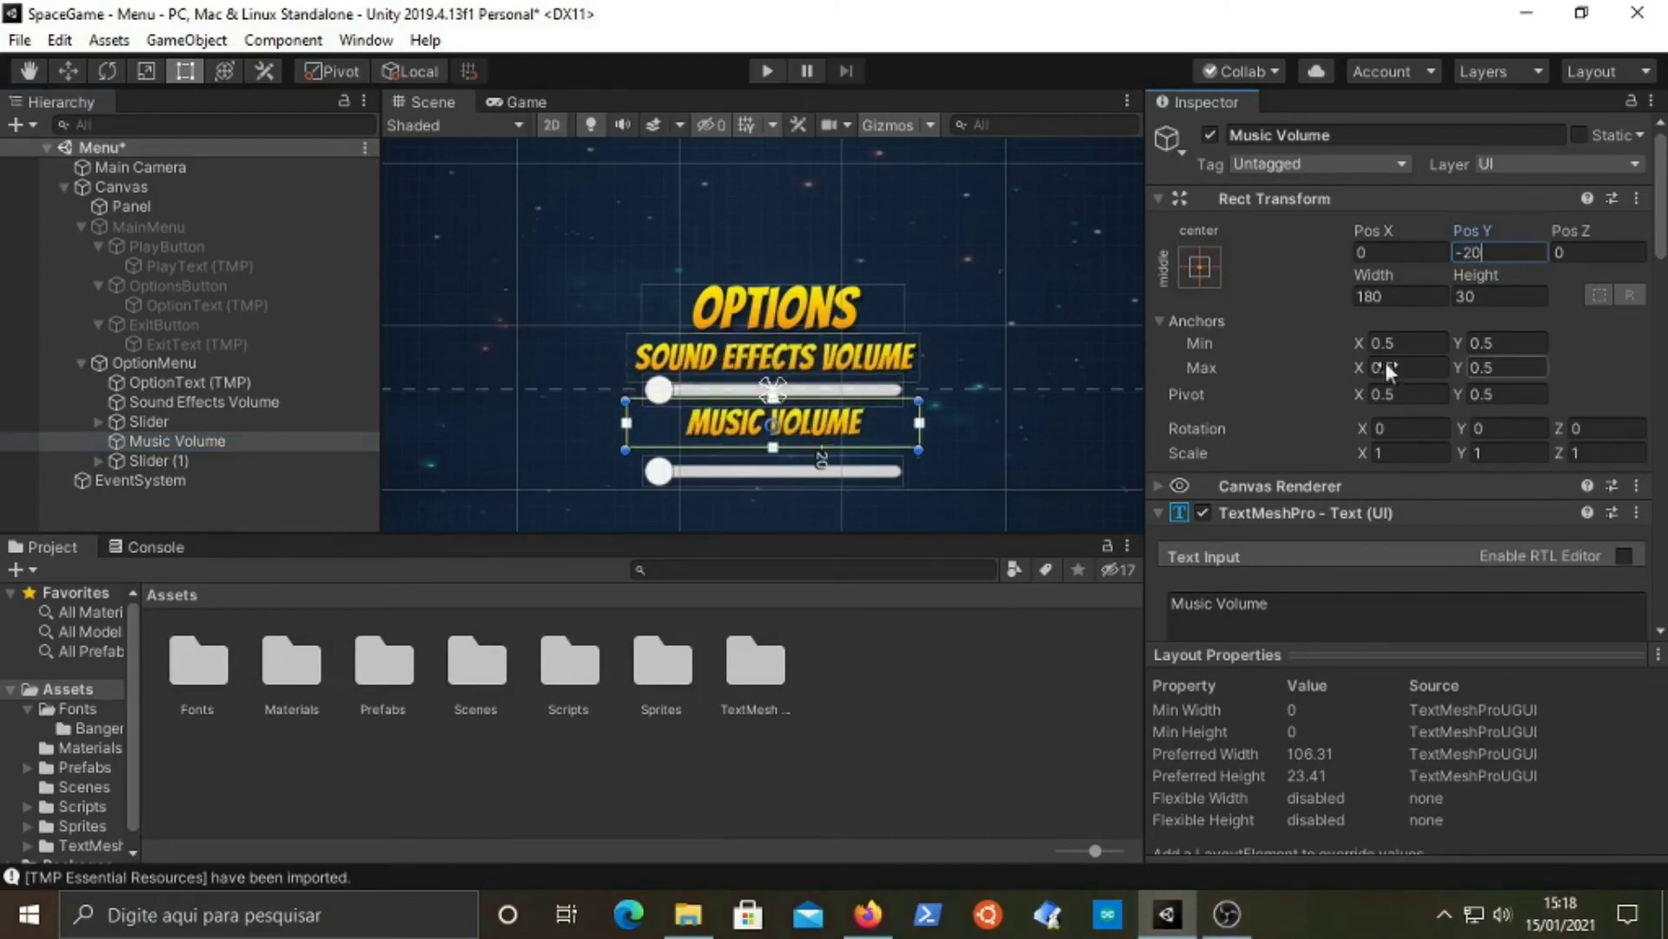
- Set the OptionText (TMP) title's Pos Y to 60
left_click(179, 383)
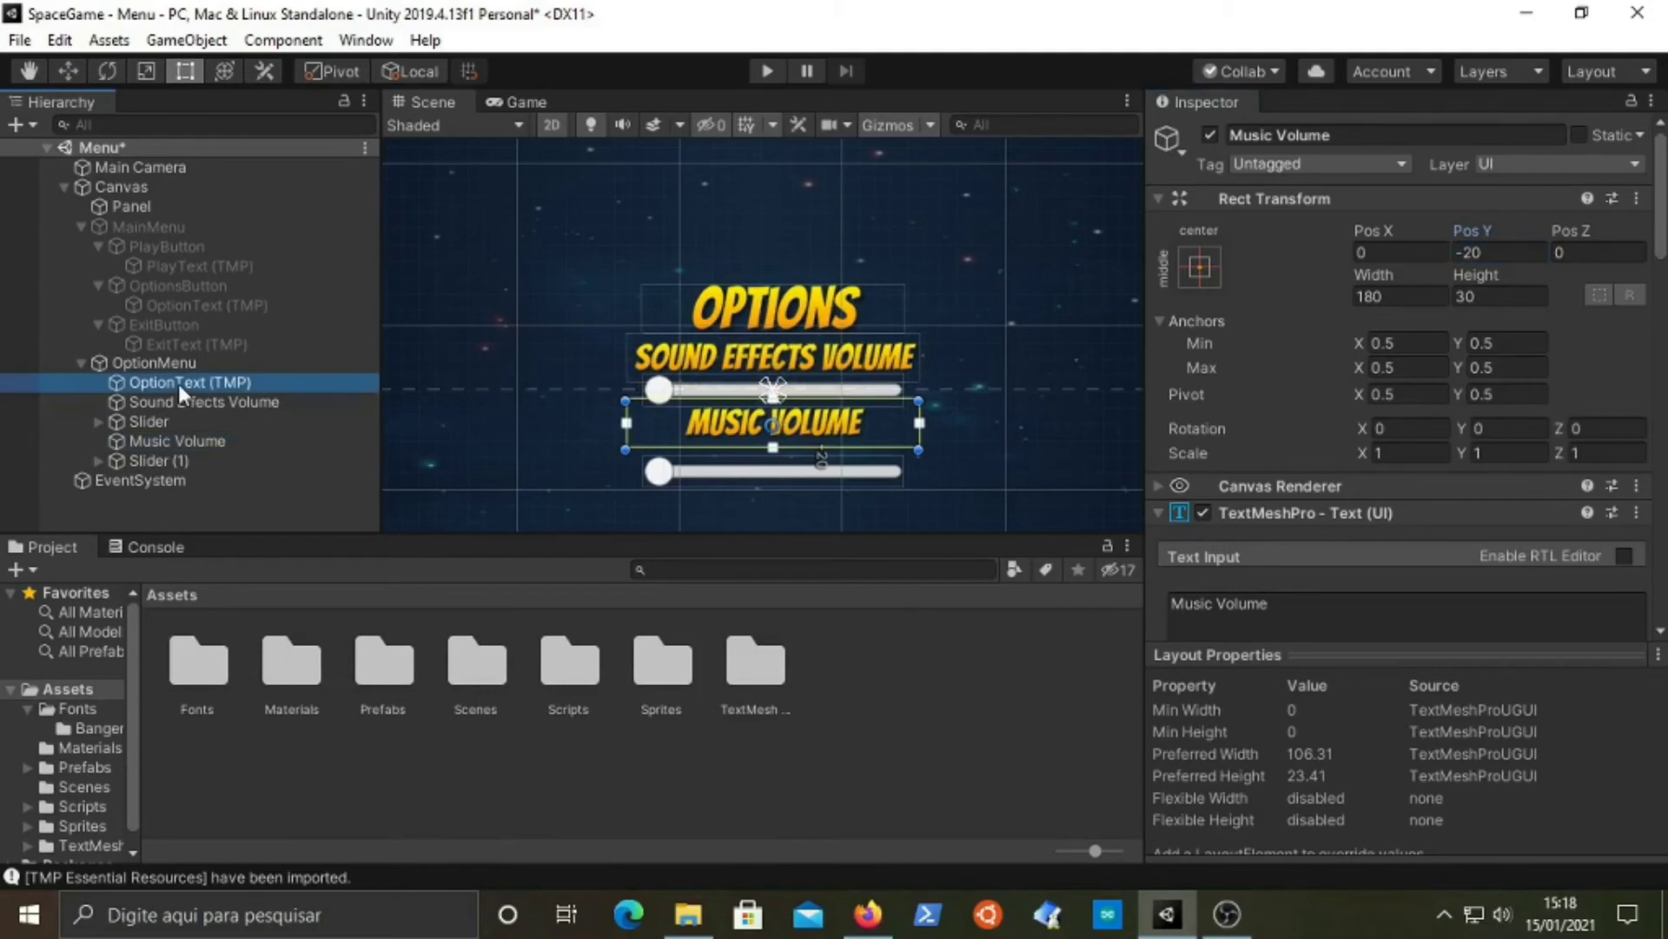
left_click(1497, 254)
type("60")
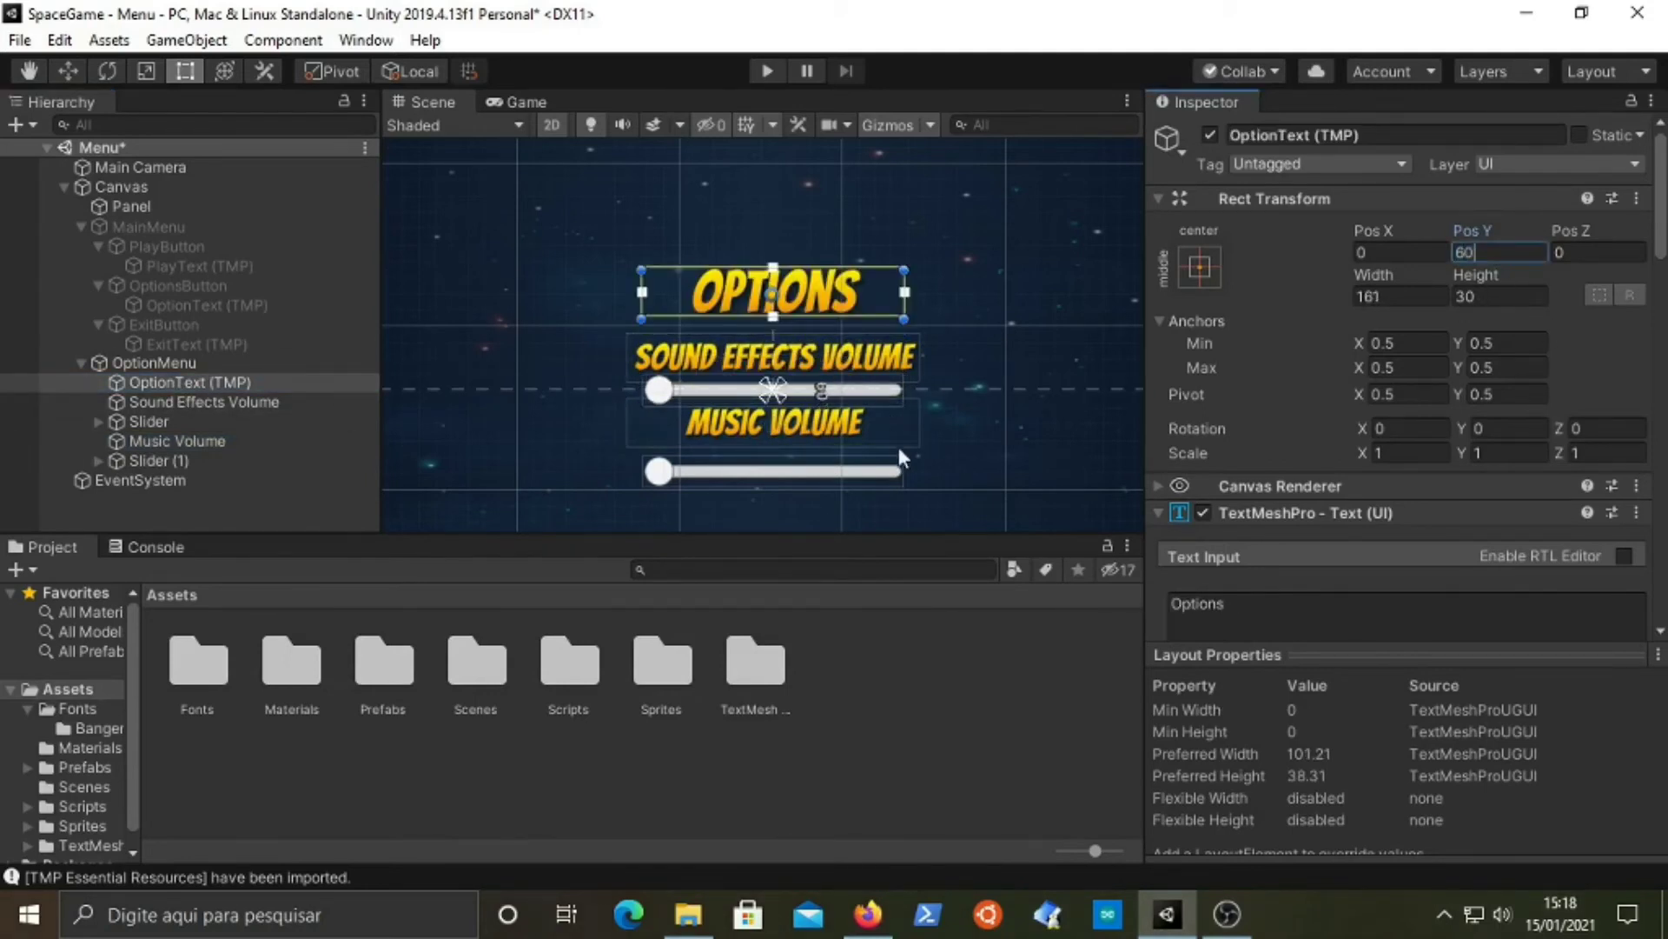
- Set the Music Volume label's Pos Y to -30, after trying -25, and deselect the label
left_click(175, 442)
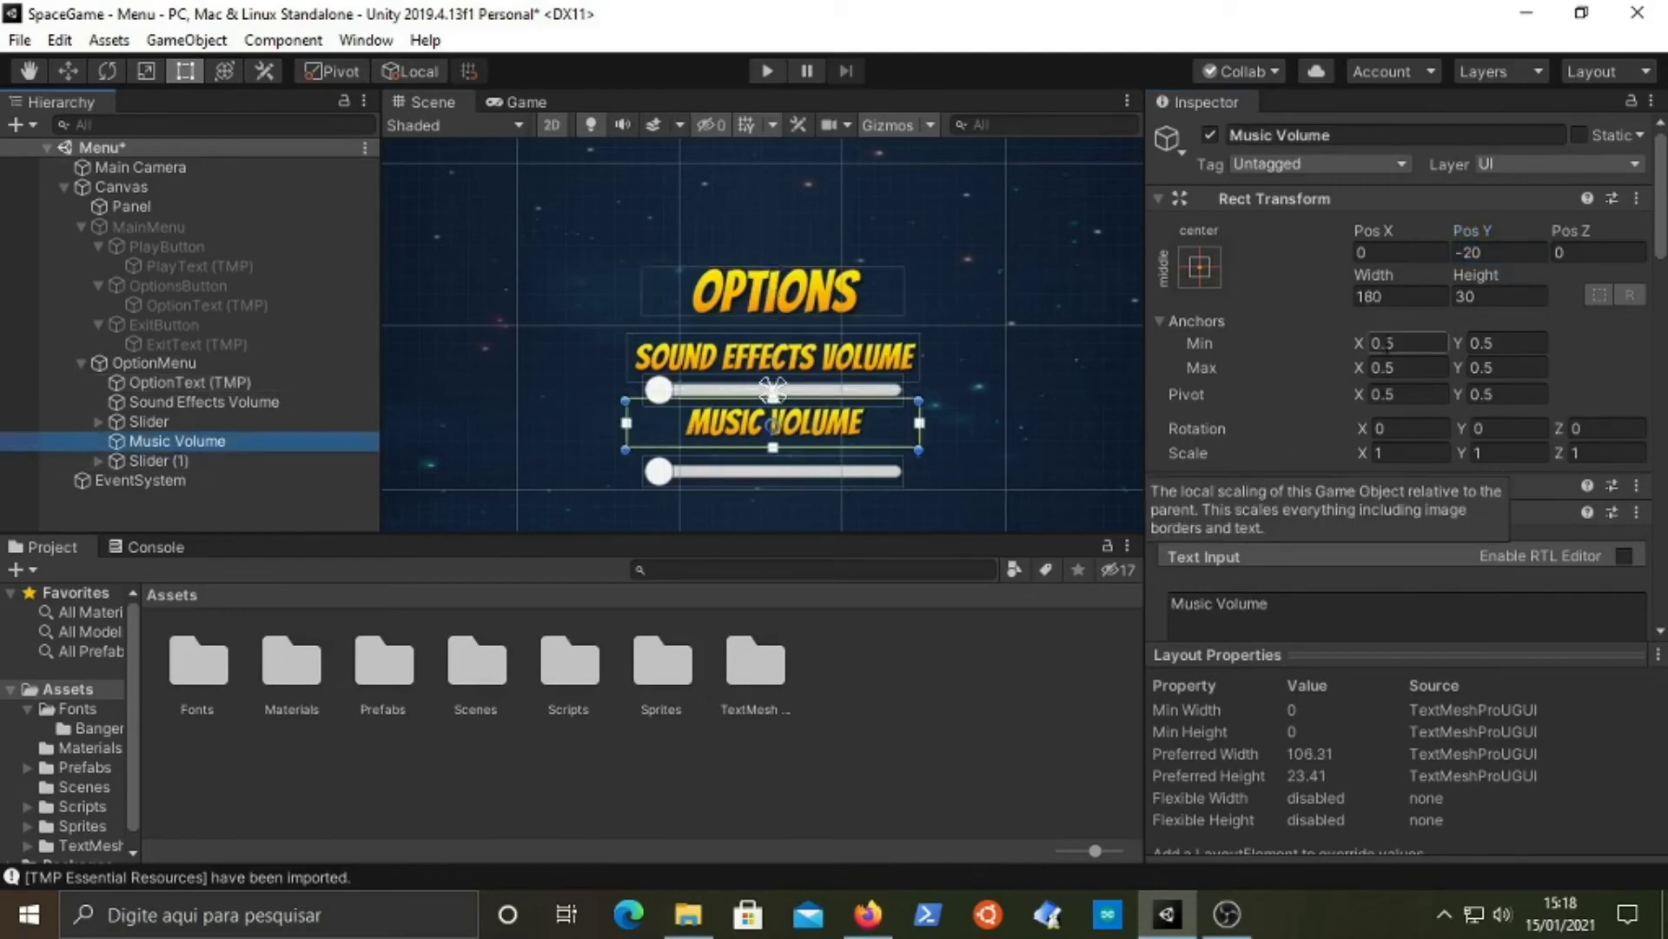
left_click(1501, 254)
type("-25")
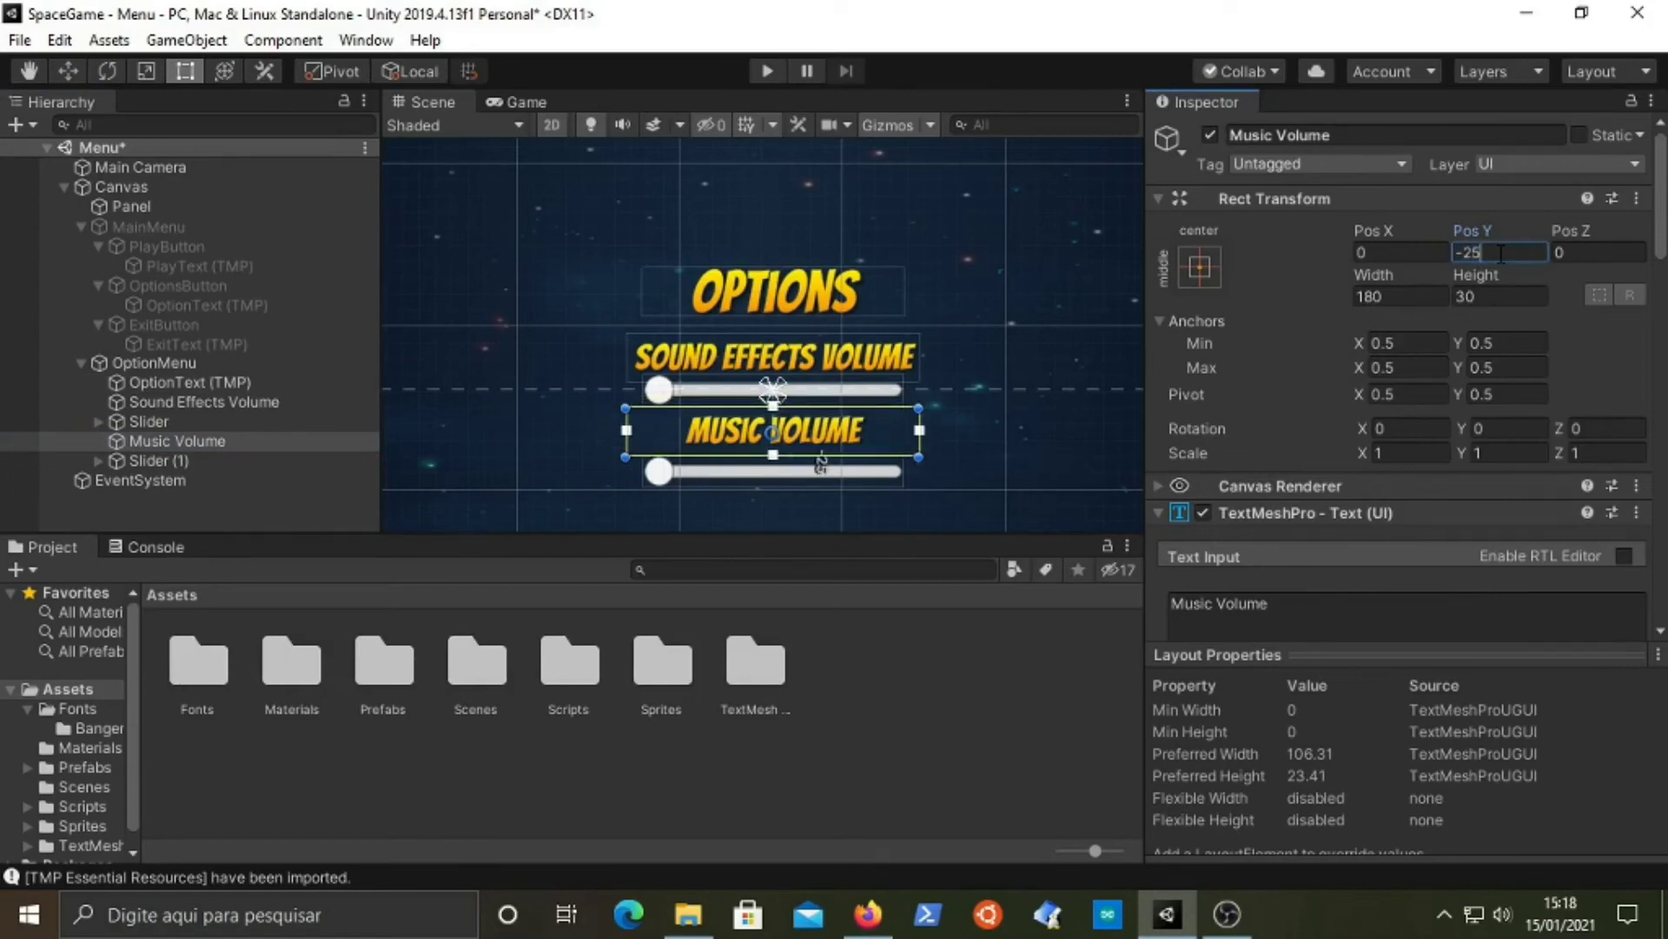
key("Left")
key("shift+Left")
type("3")
key("BackSpace")
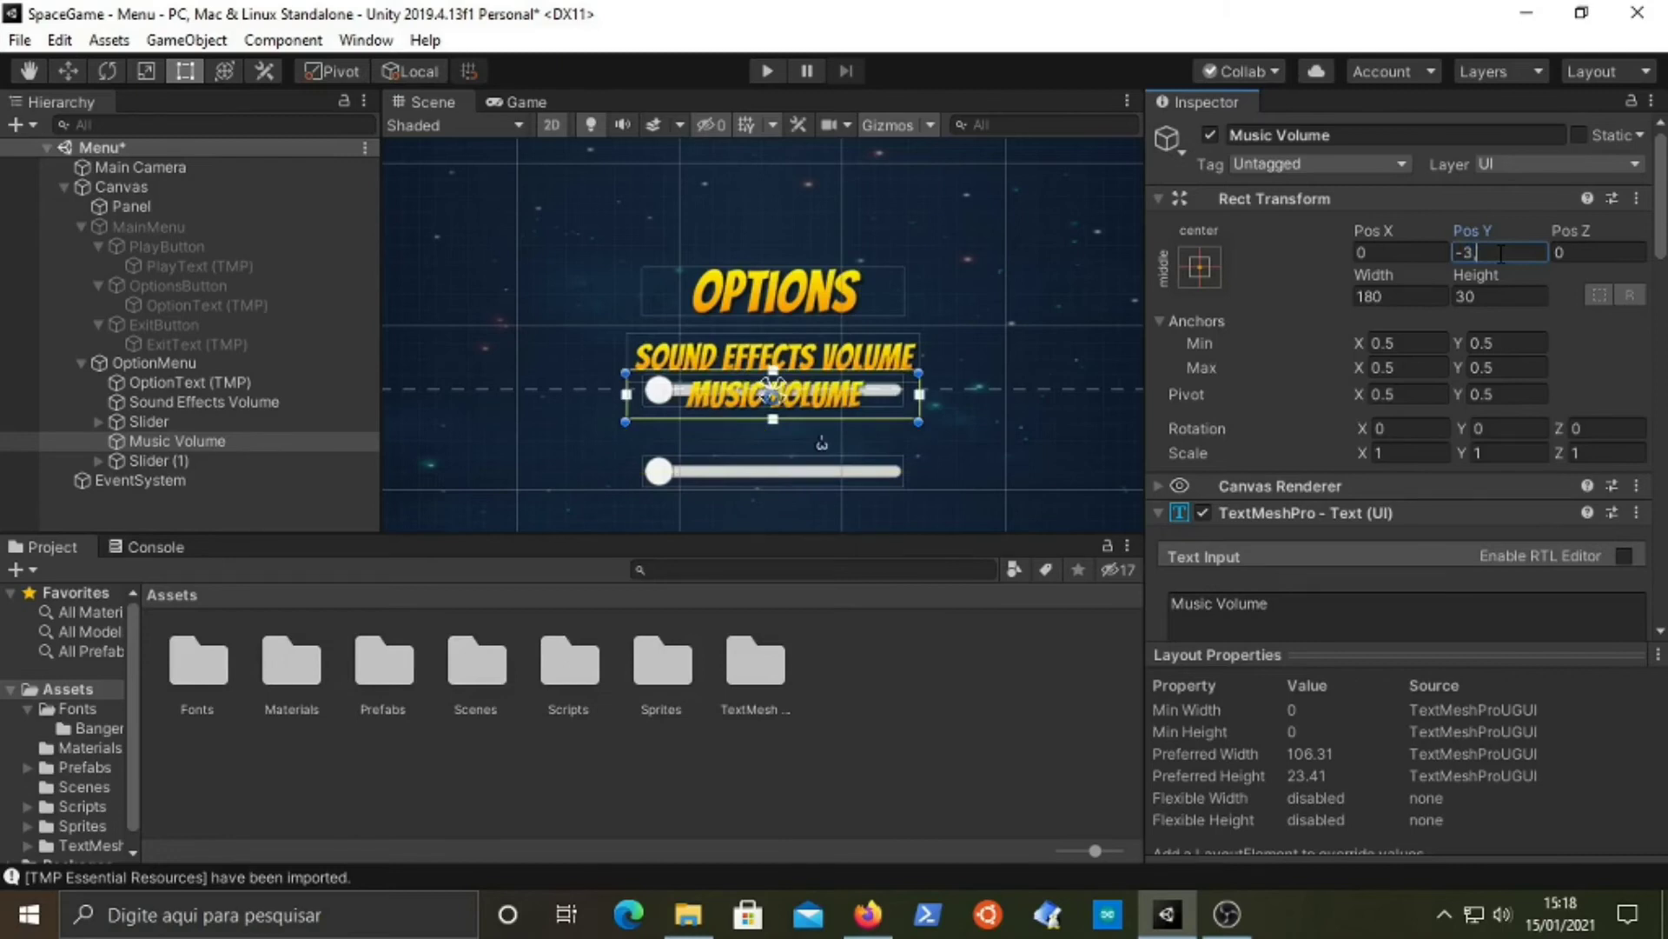
type("0")
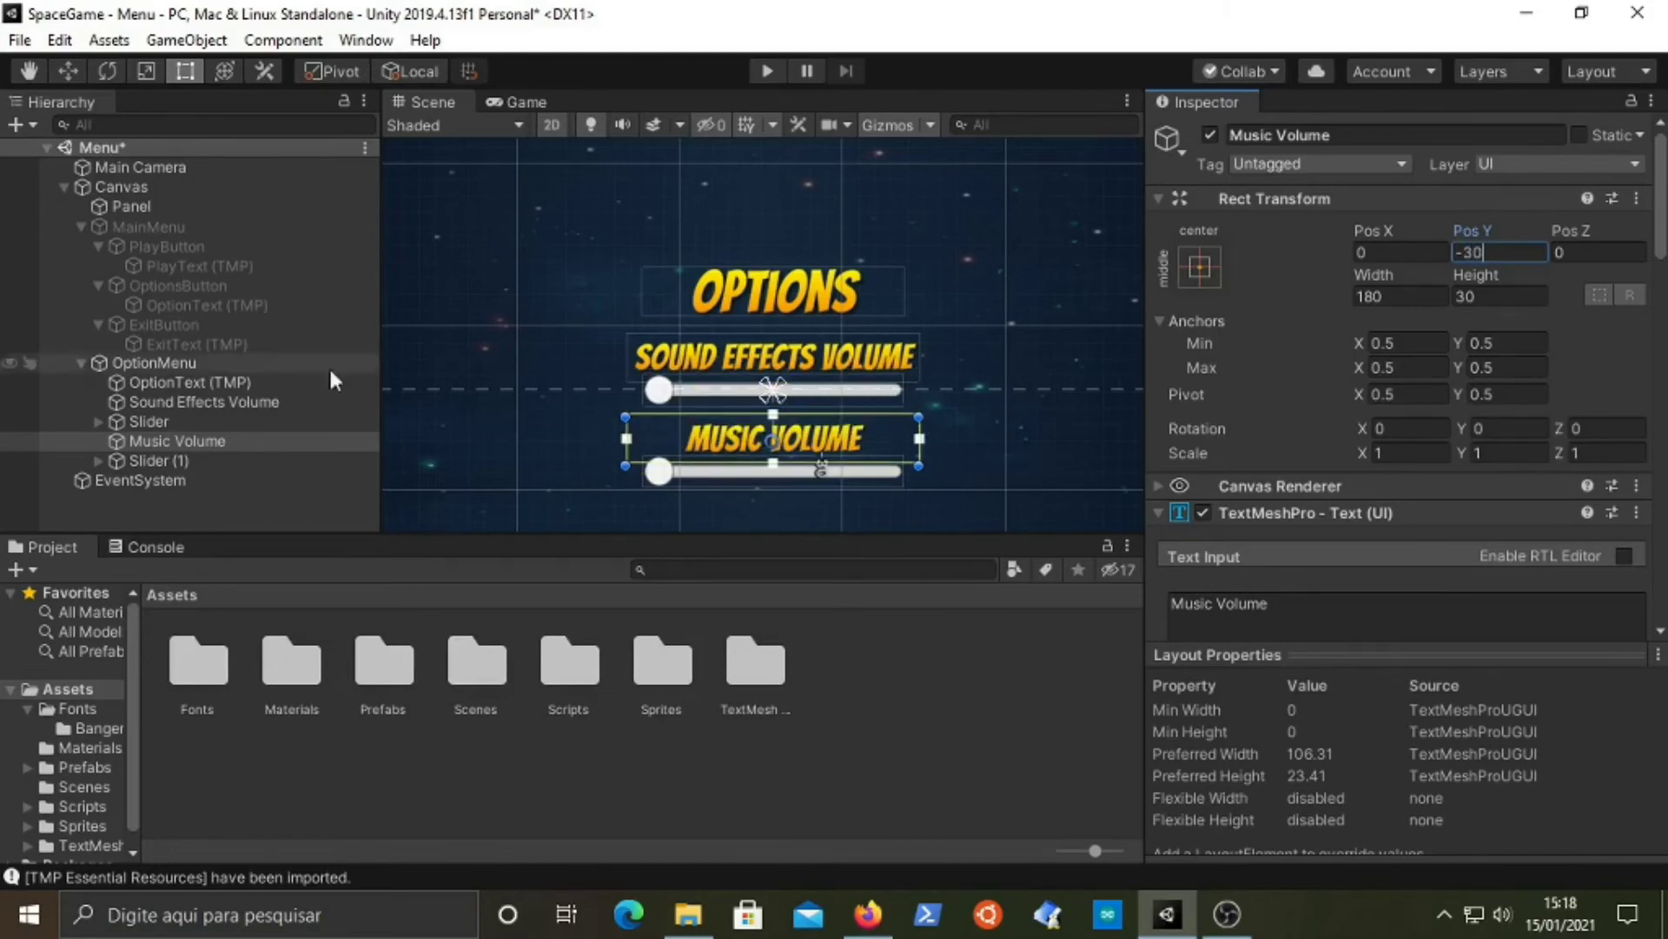
left_click(264, 481)
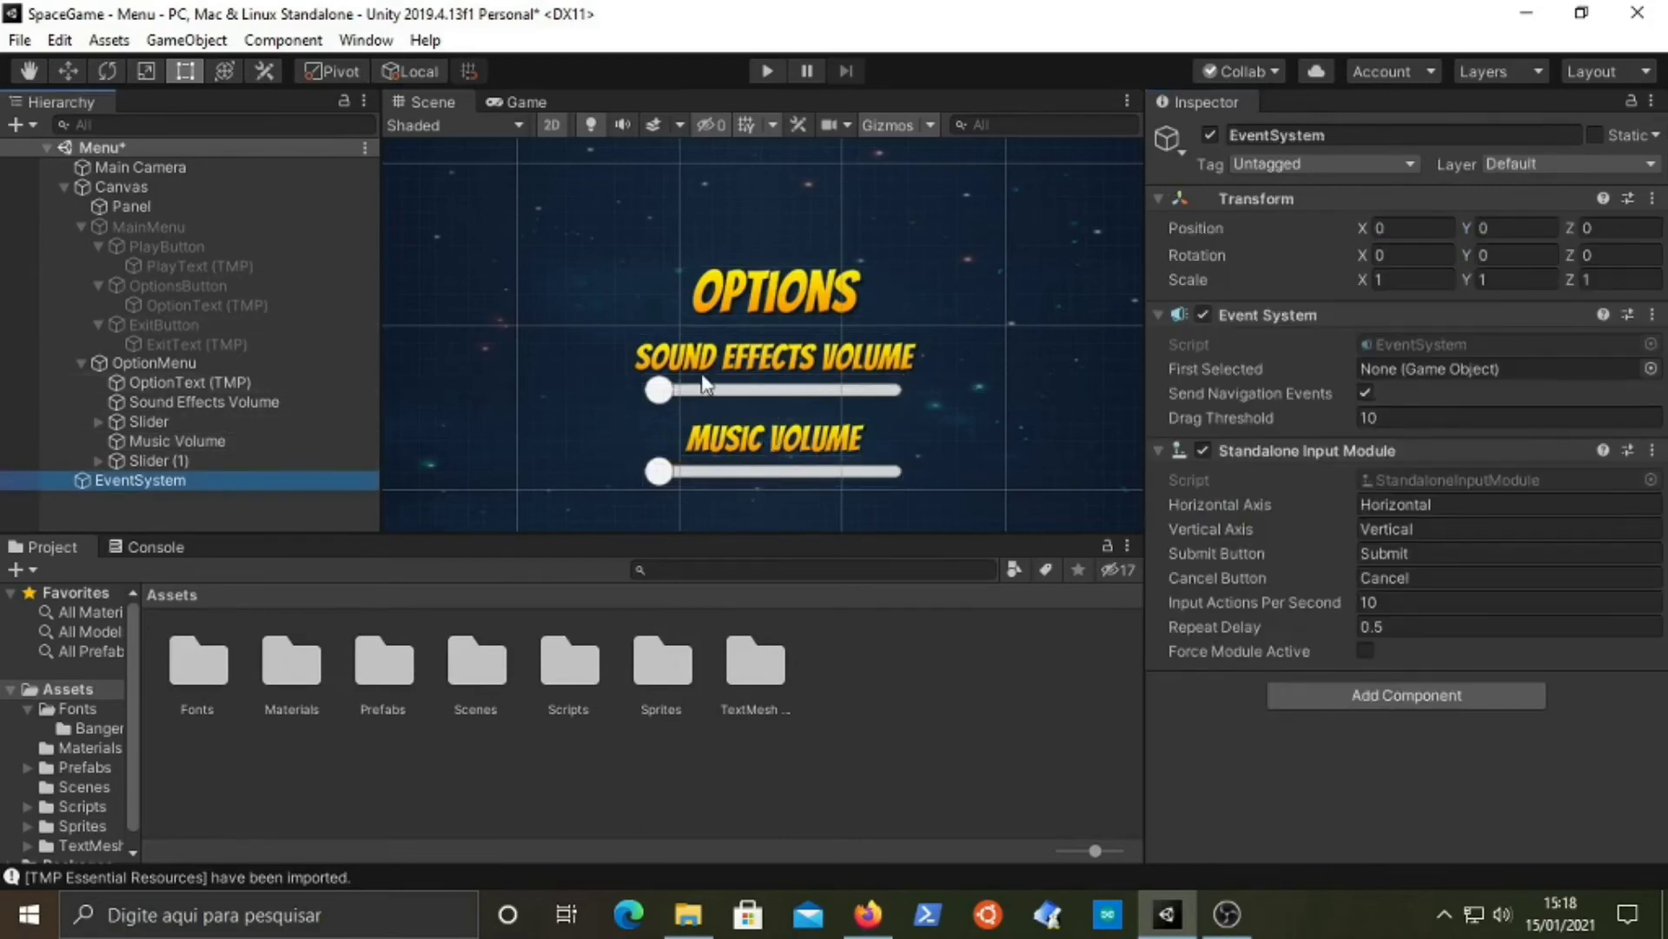
- Set the Right offset of the first slider's Fill Area to 0
left_click(206, 418)
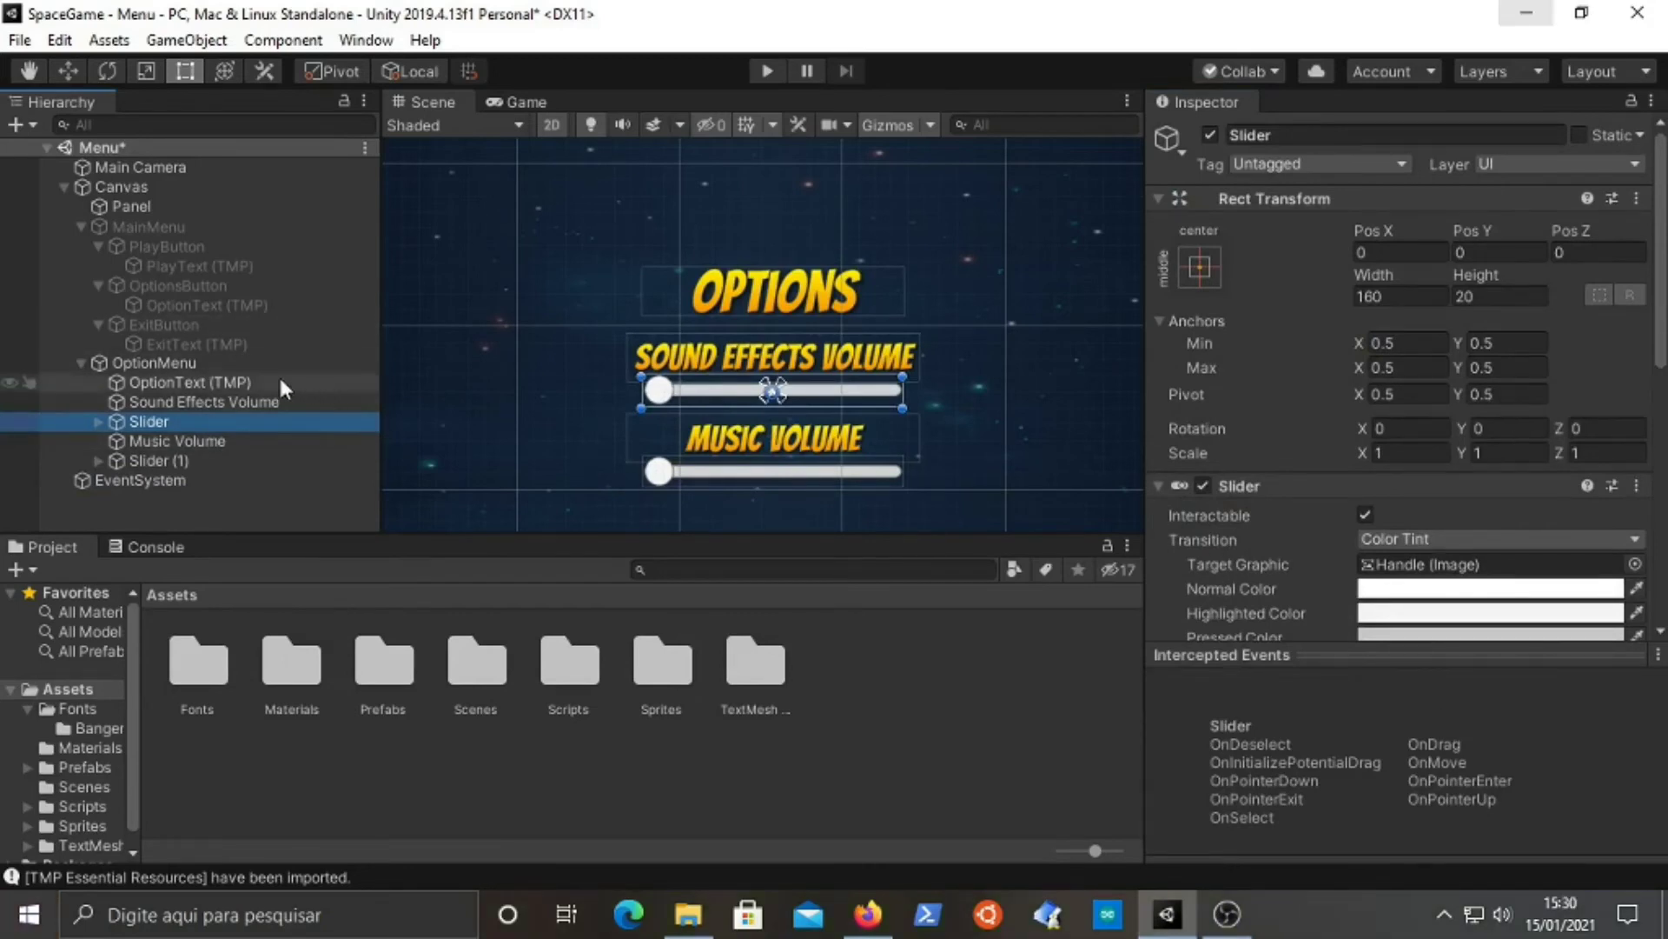
left_click(98, 421)
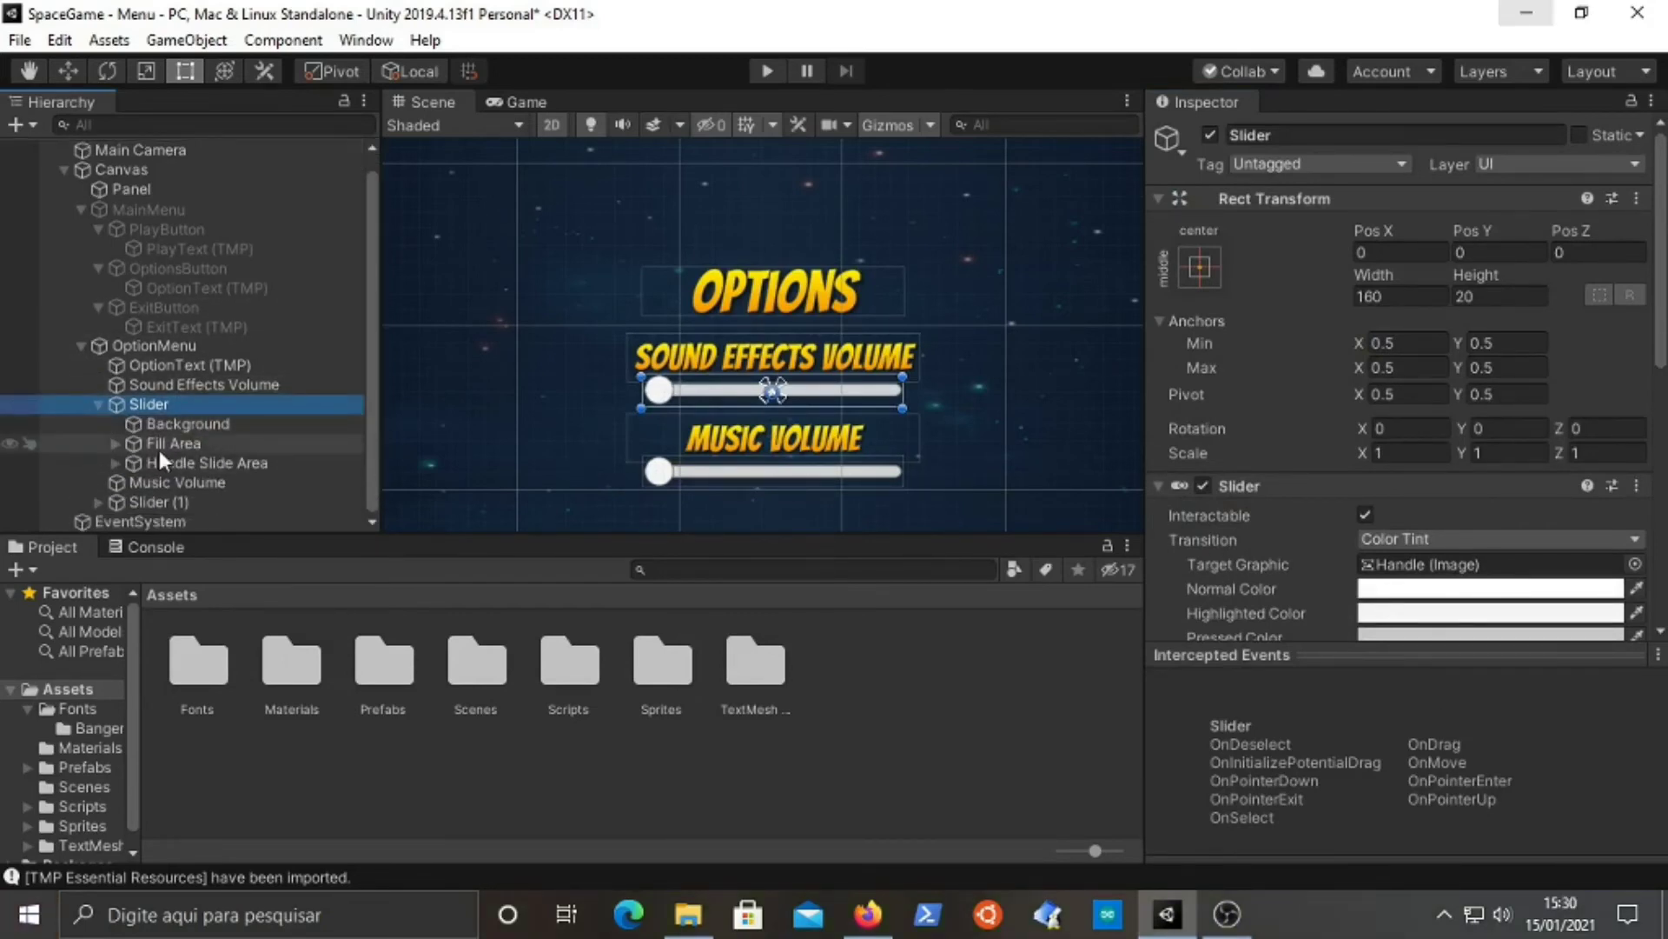
left_click(160, 445)
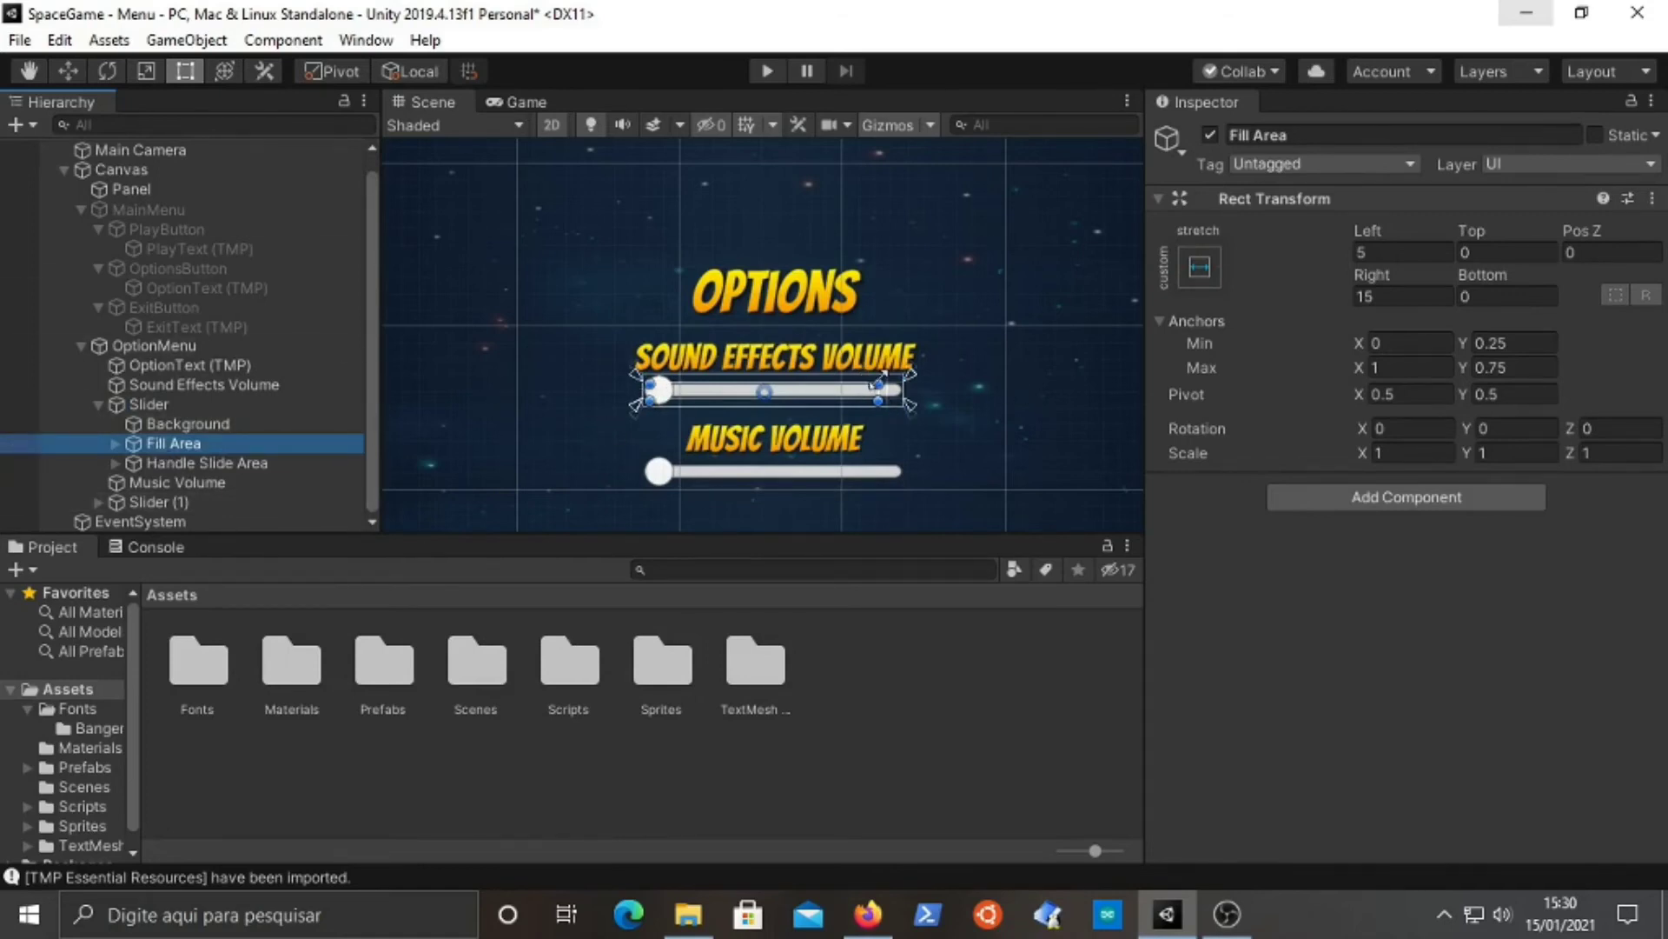
left_click(1380, 286)
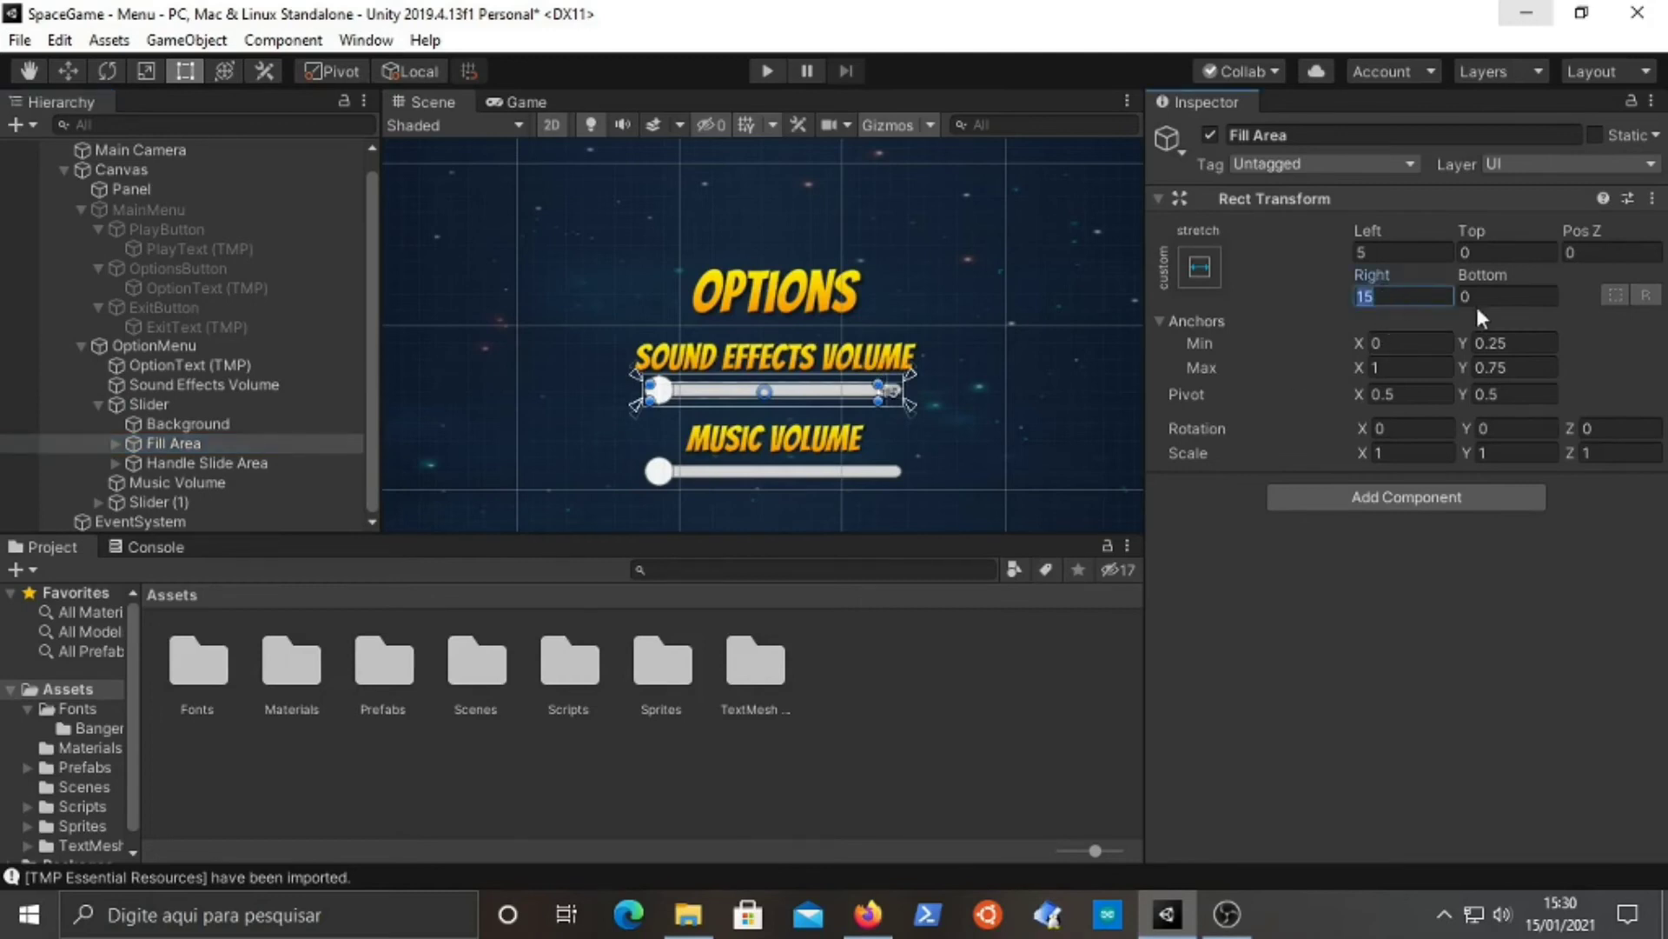
type("0")
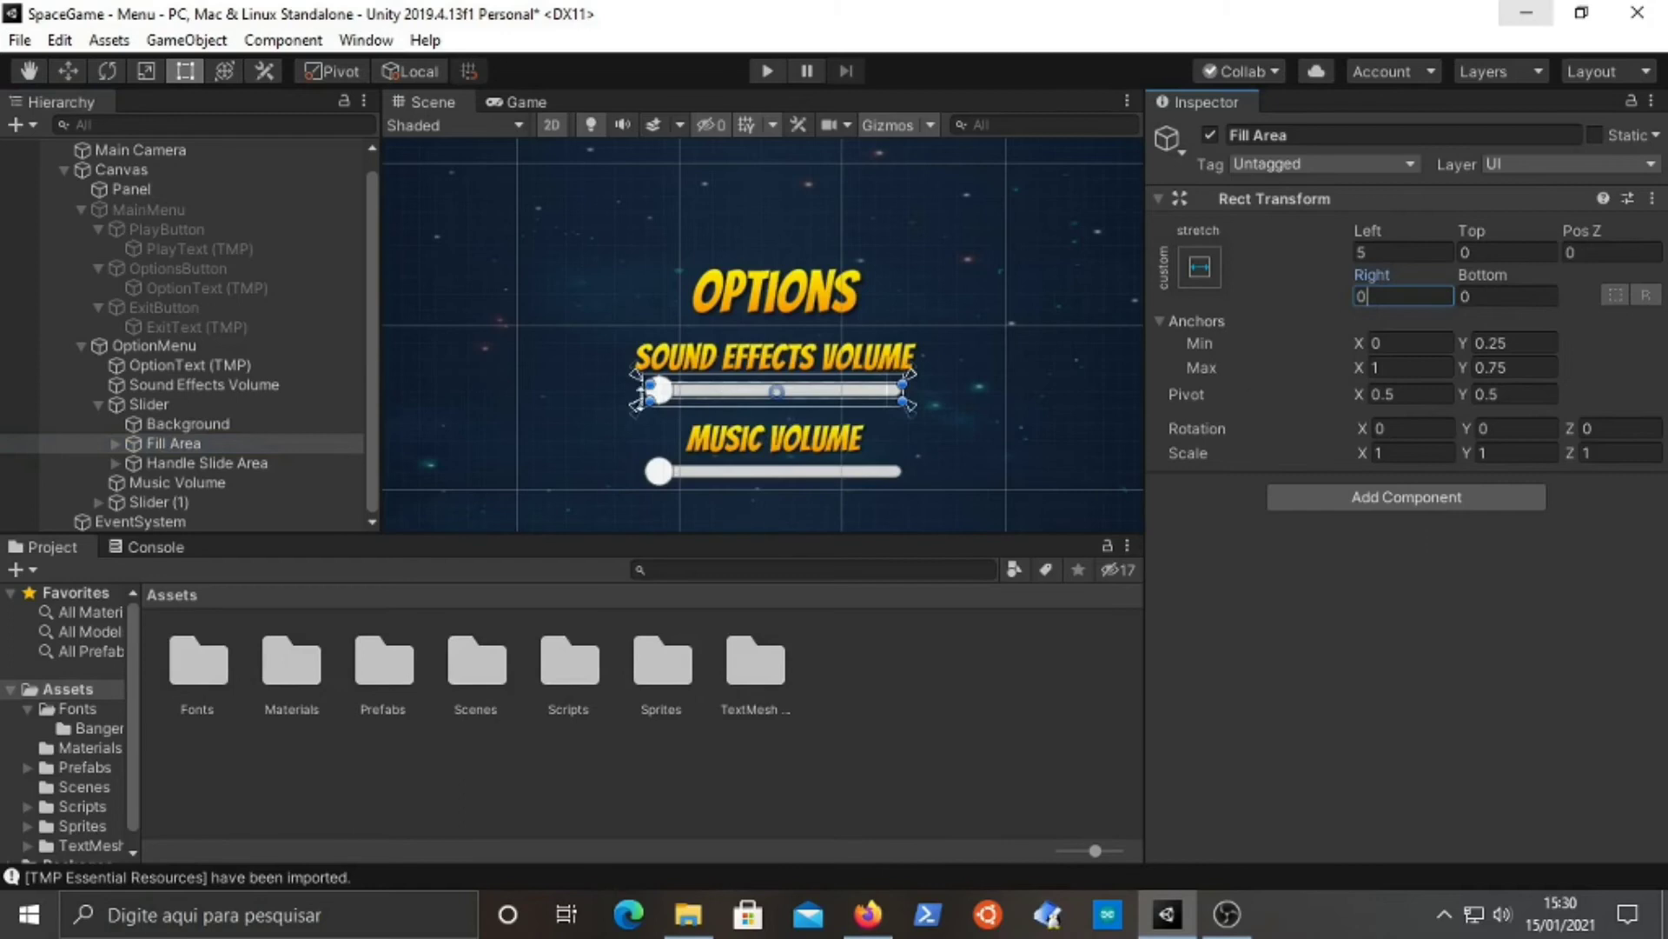
- Colour the Fill image in the first slider's Fill Area black (000000) with an alpha of 100
left_click(116, 442)
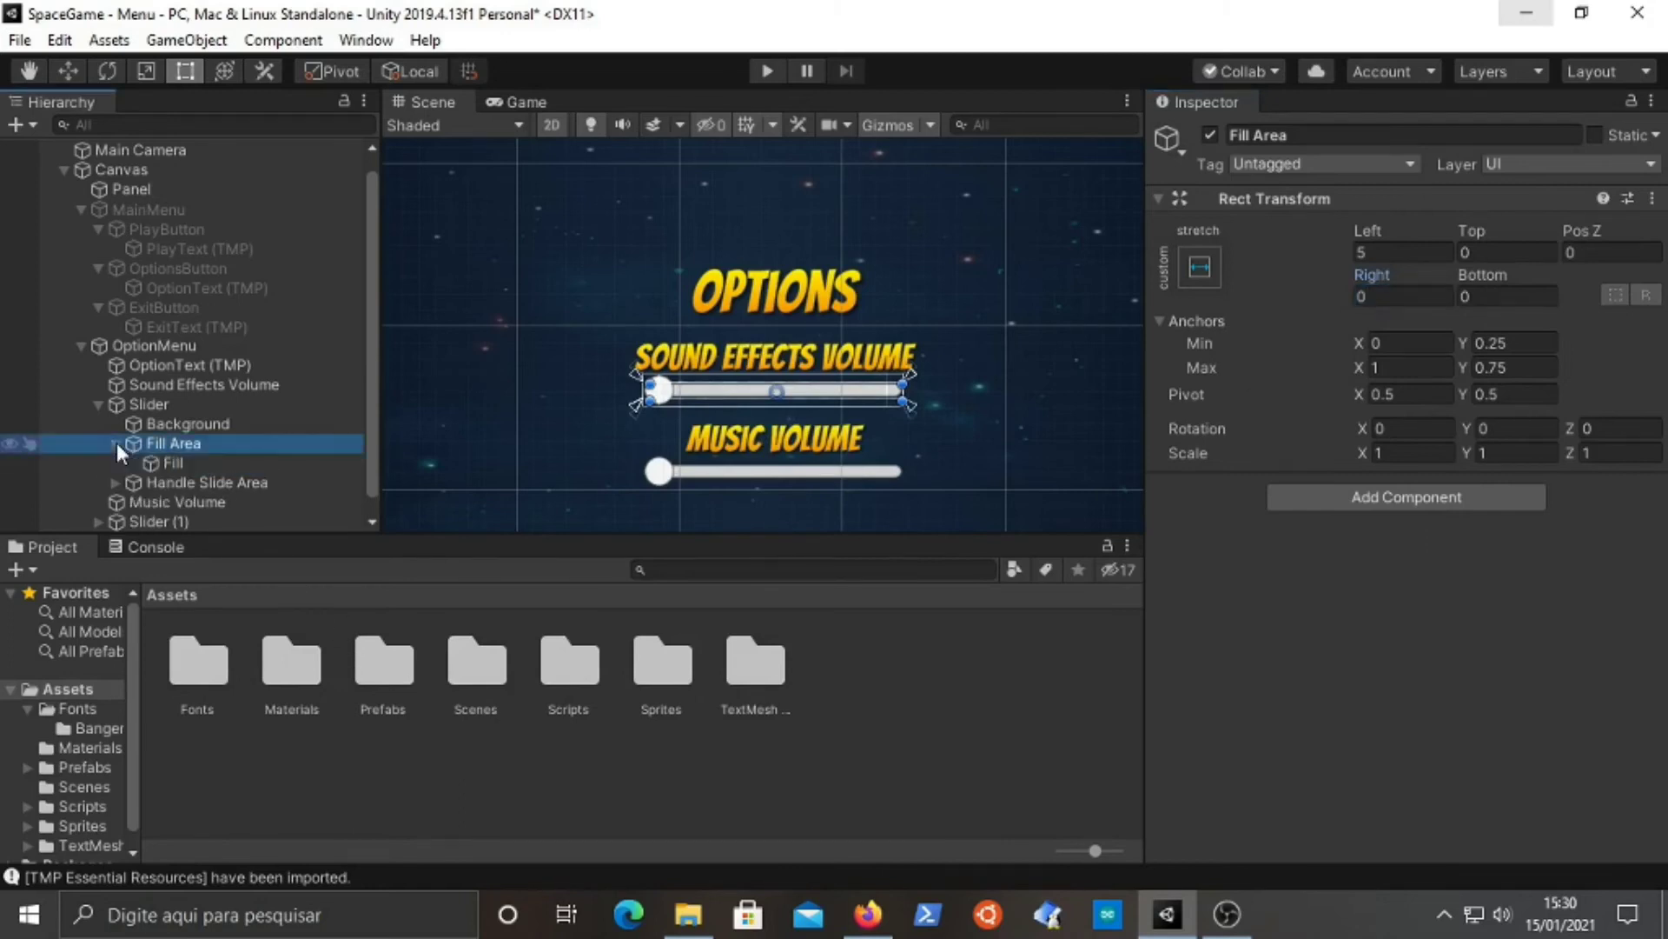
left_click(211, 460)
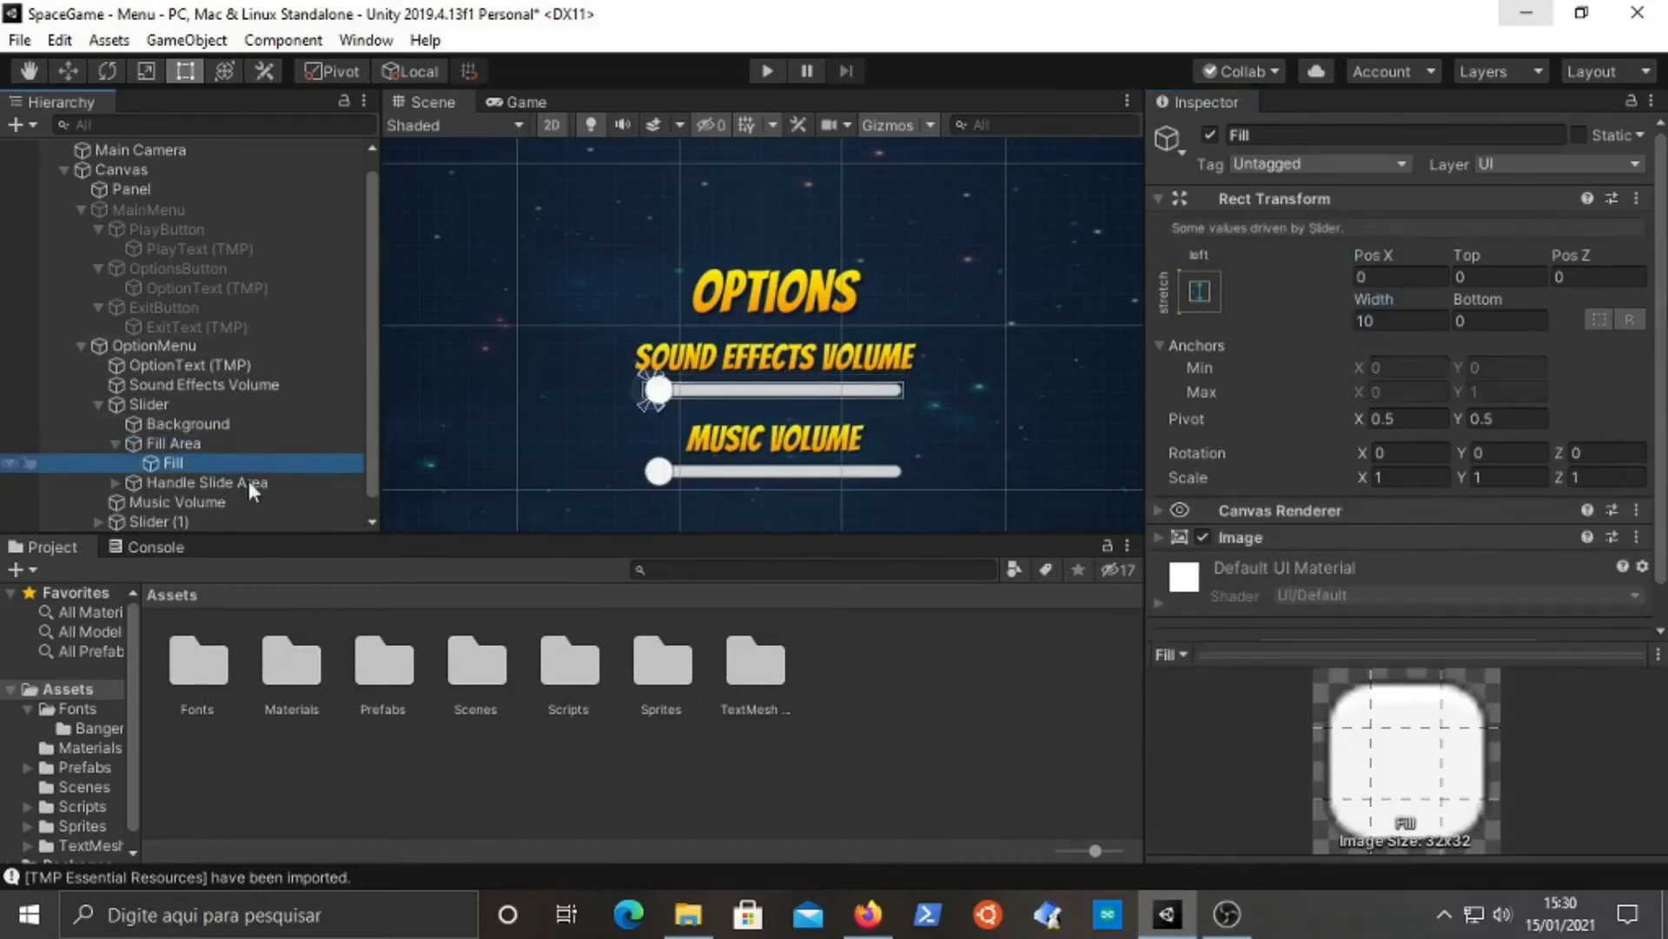
left_click(1158, 539)
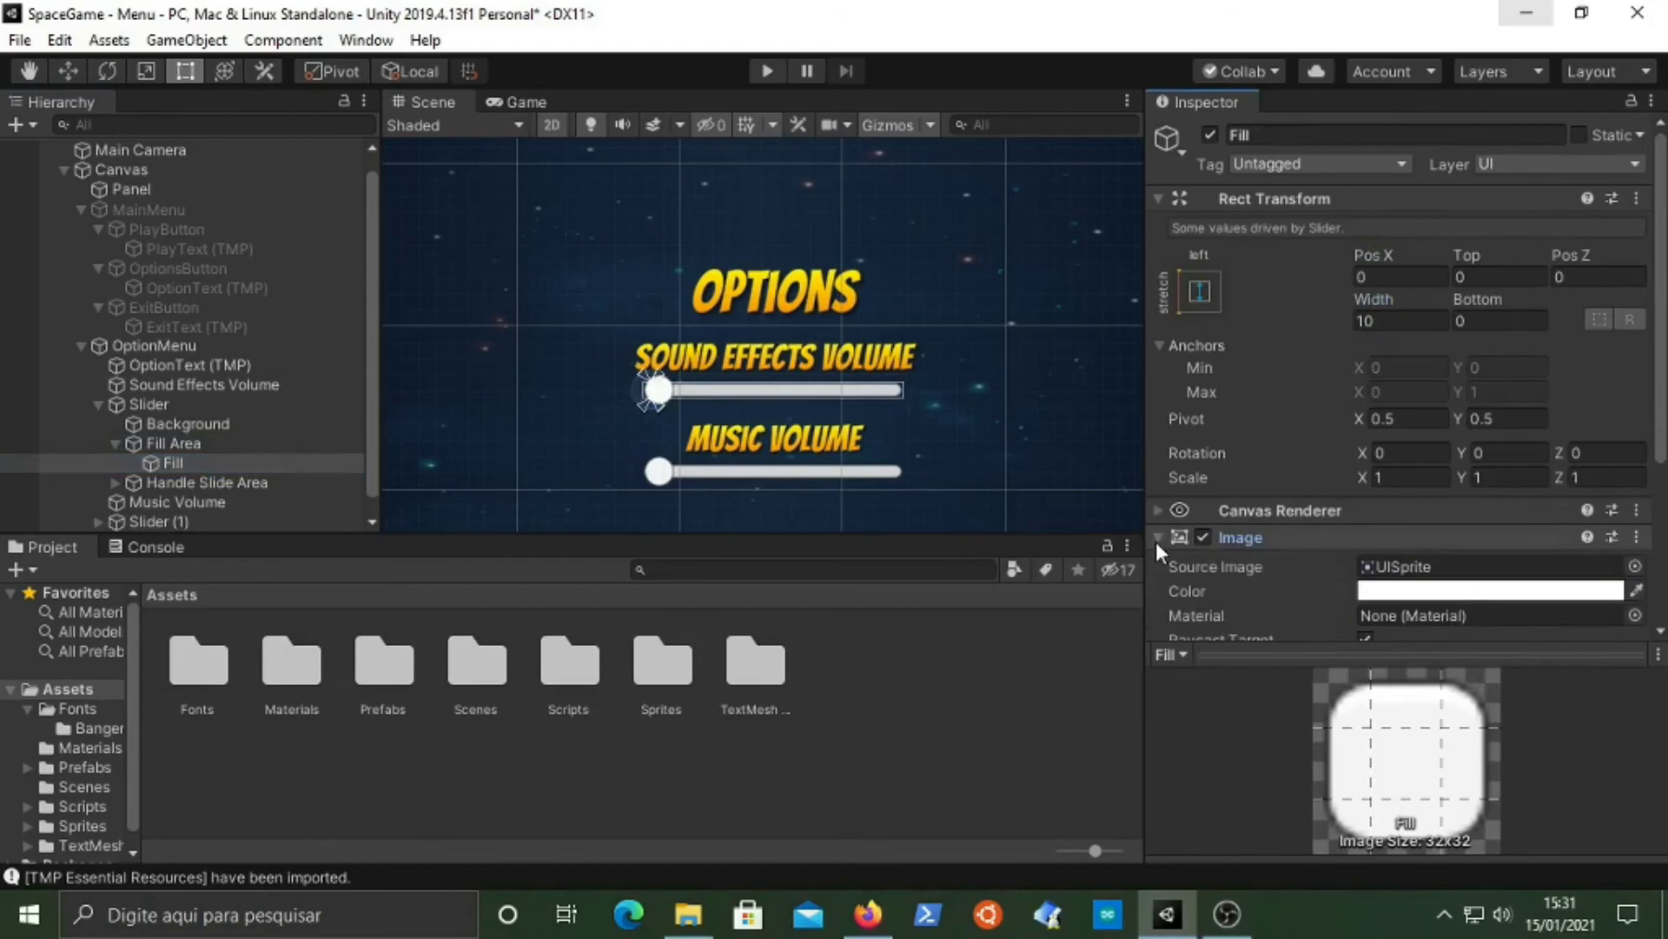
left_click(1509, 591)
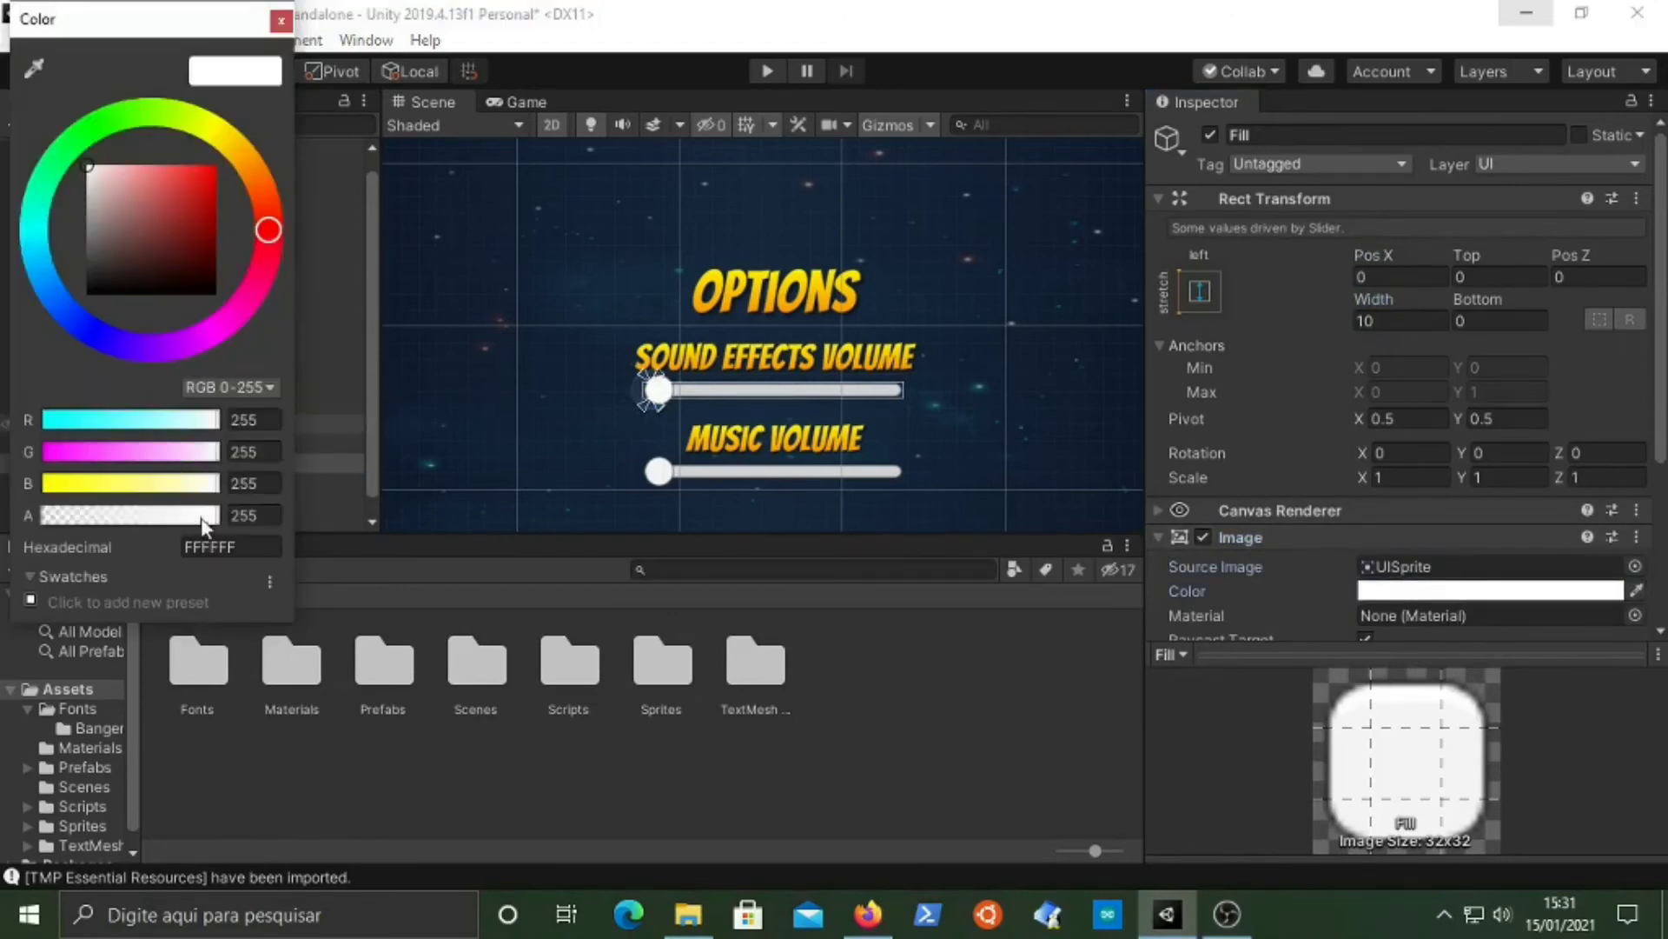
left_click_drag(108, 240, 44, 359)
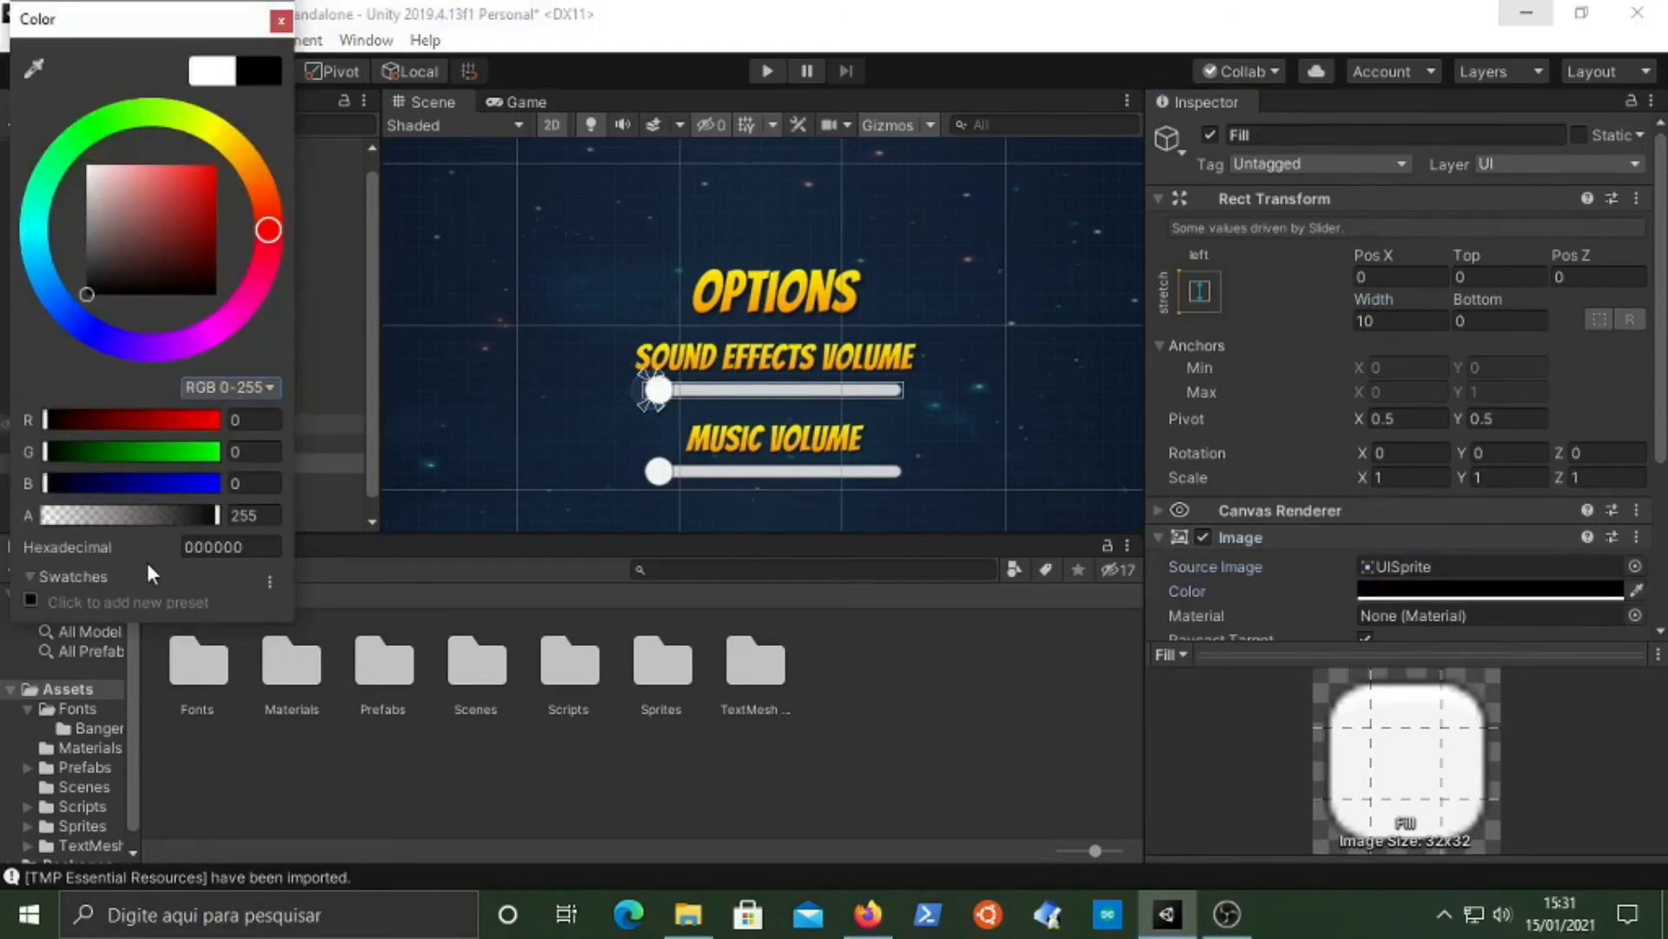
left_click_drag(206, 509, 128, 519)
left_click(265, 516)
type("100")
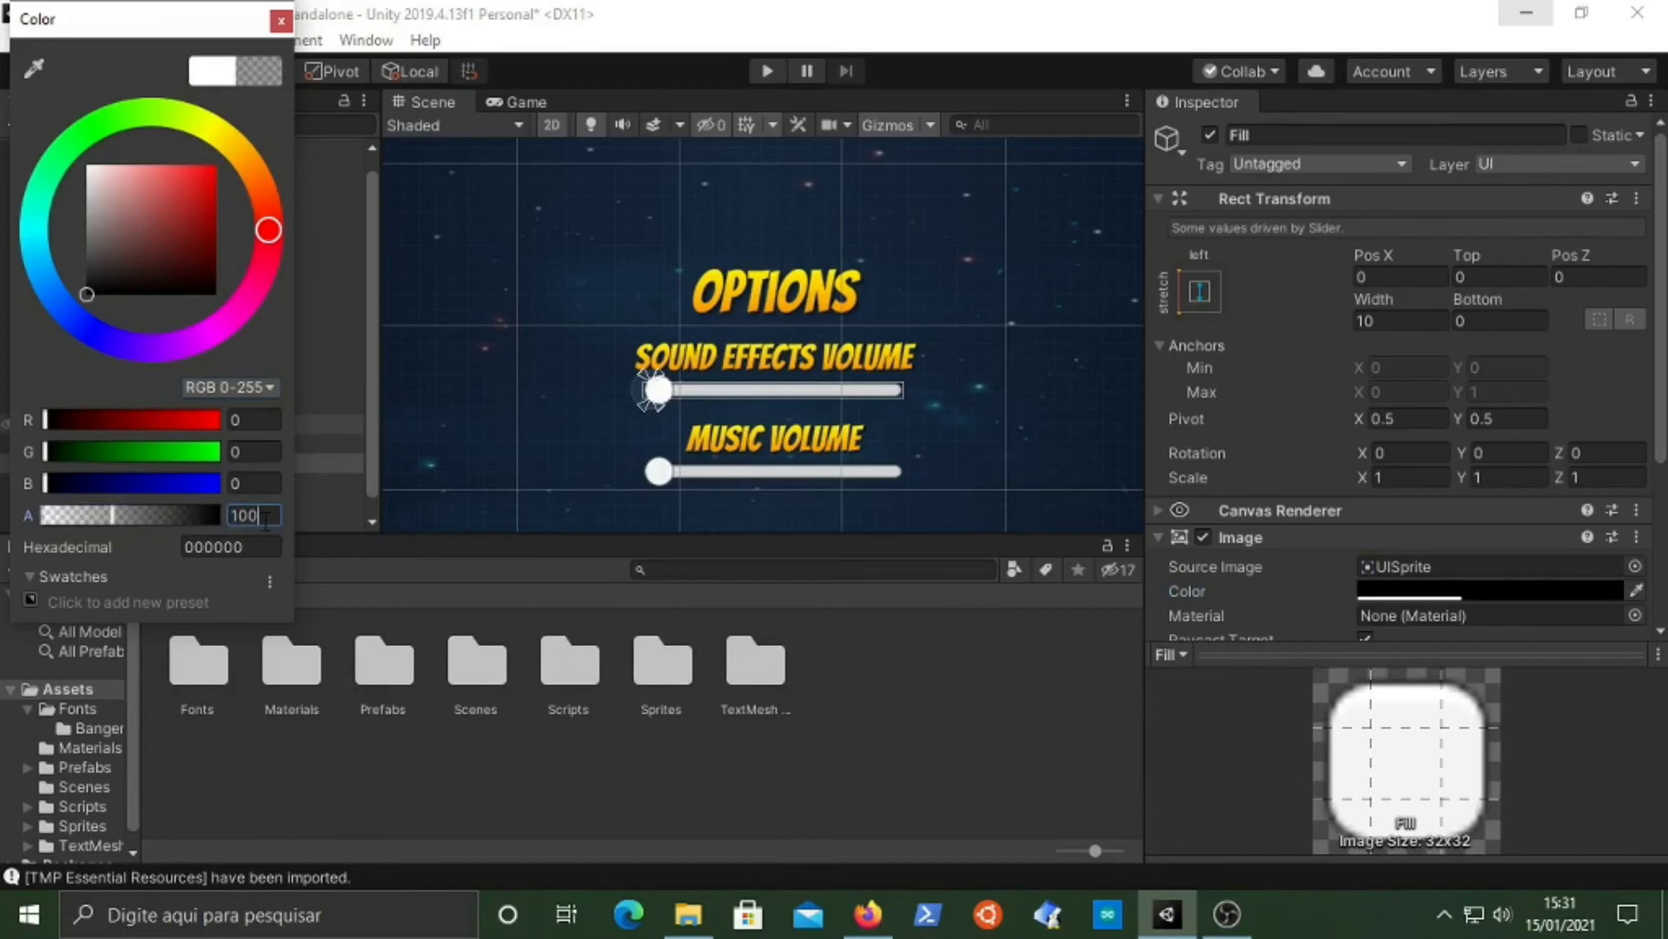
left_click(280, 24)
- Deactivate the Handle object inside the first slider's Handle Slide Area
scroll(228, 473, "down", 1)
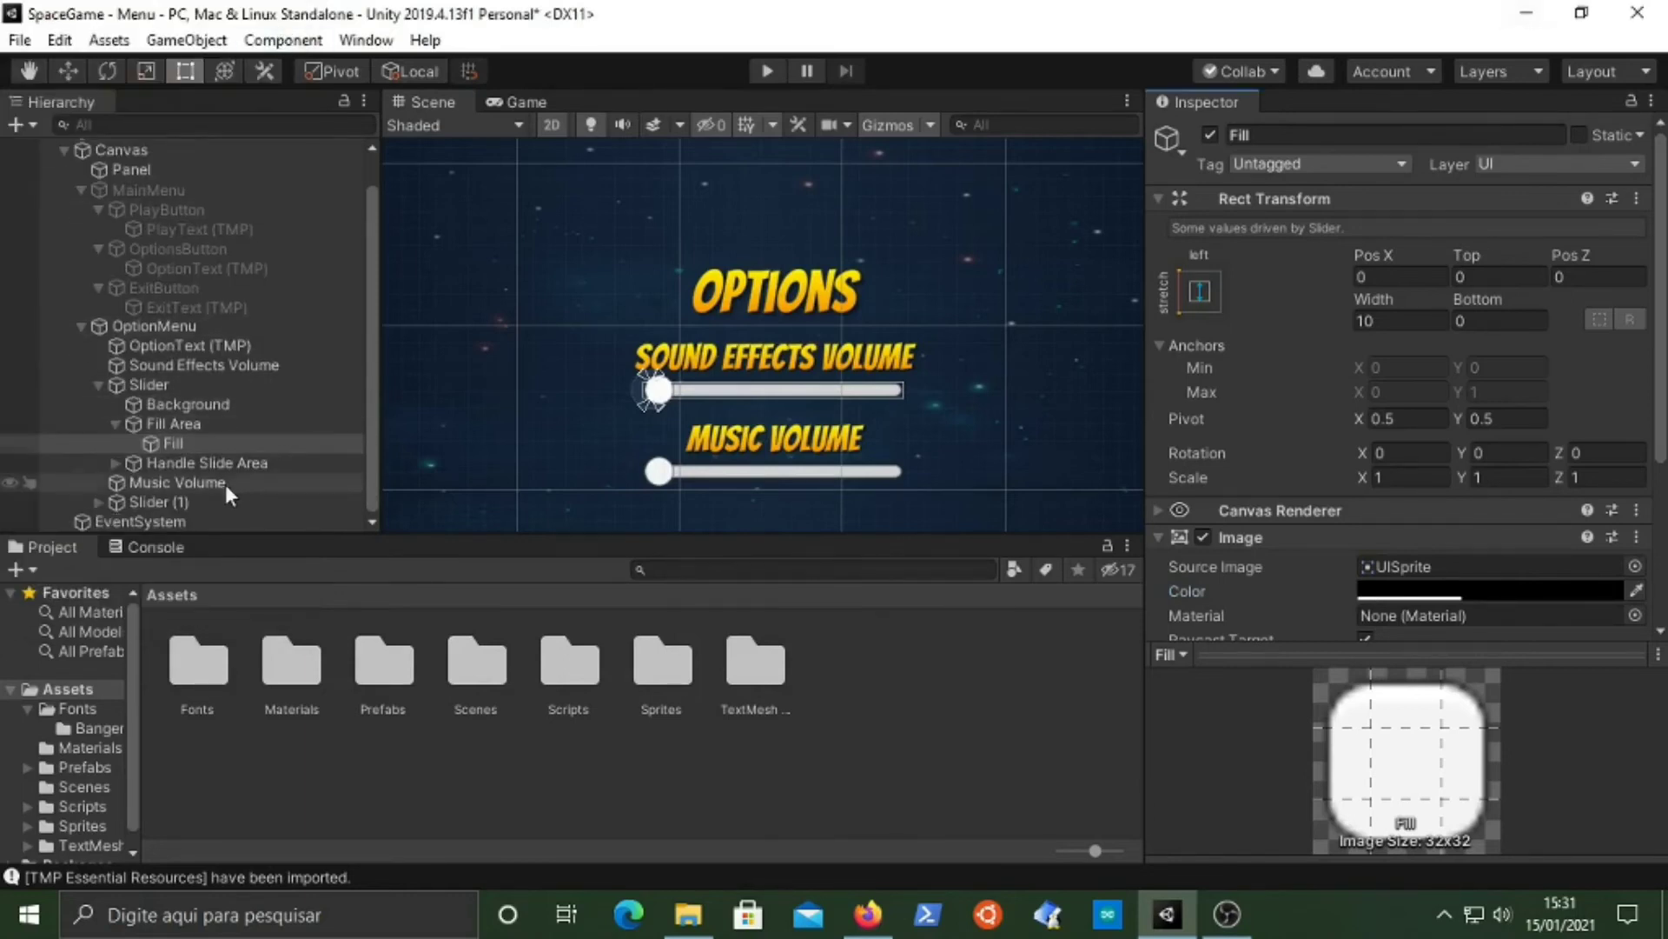
left_click(115, 462)
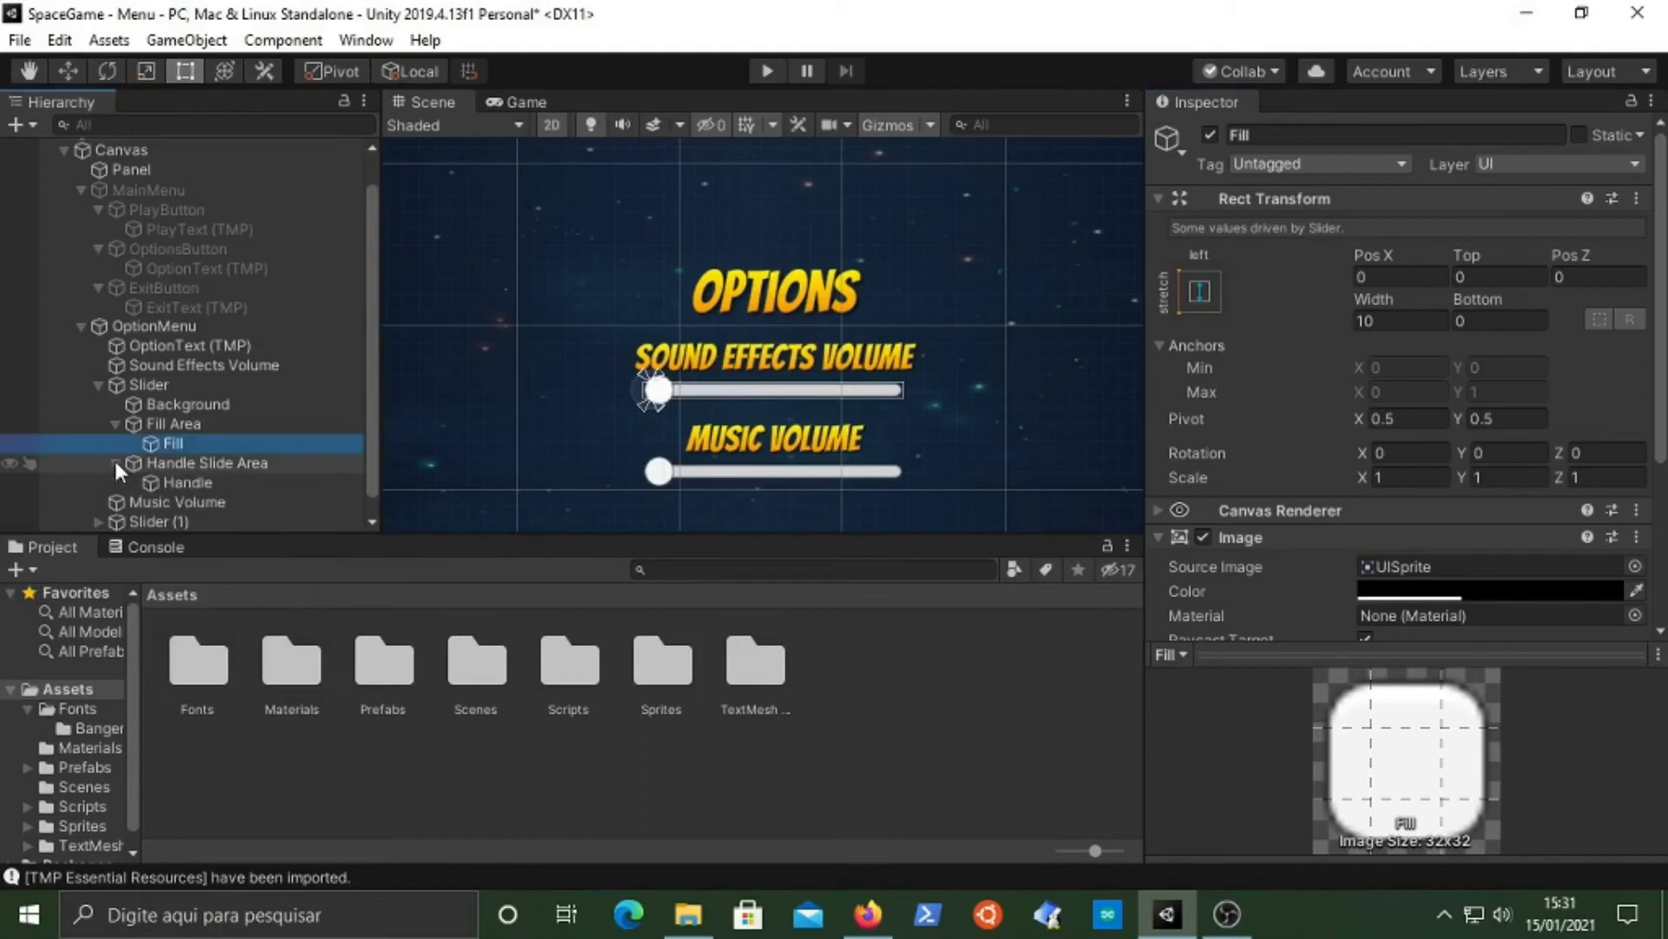
scroll(181, 471, "down", 1)
left_click(186, 465)
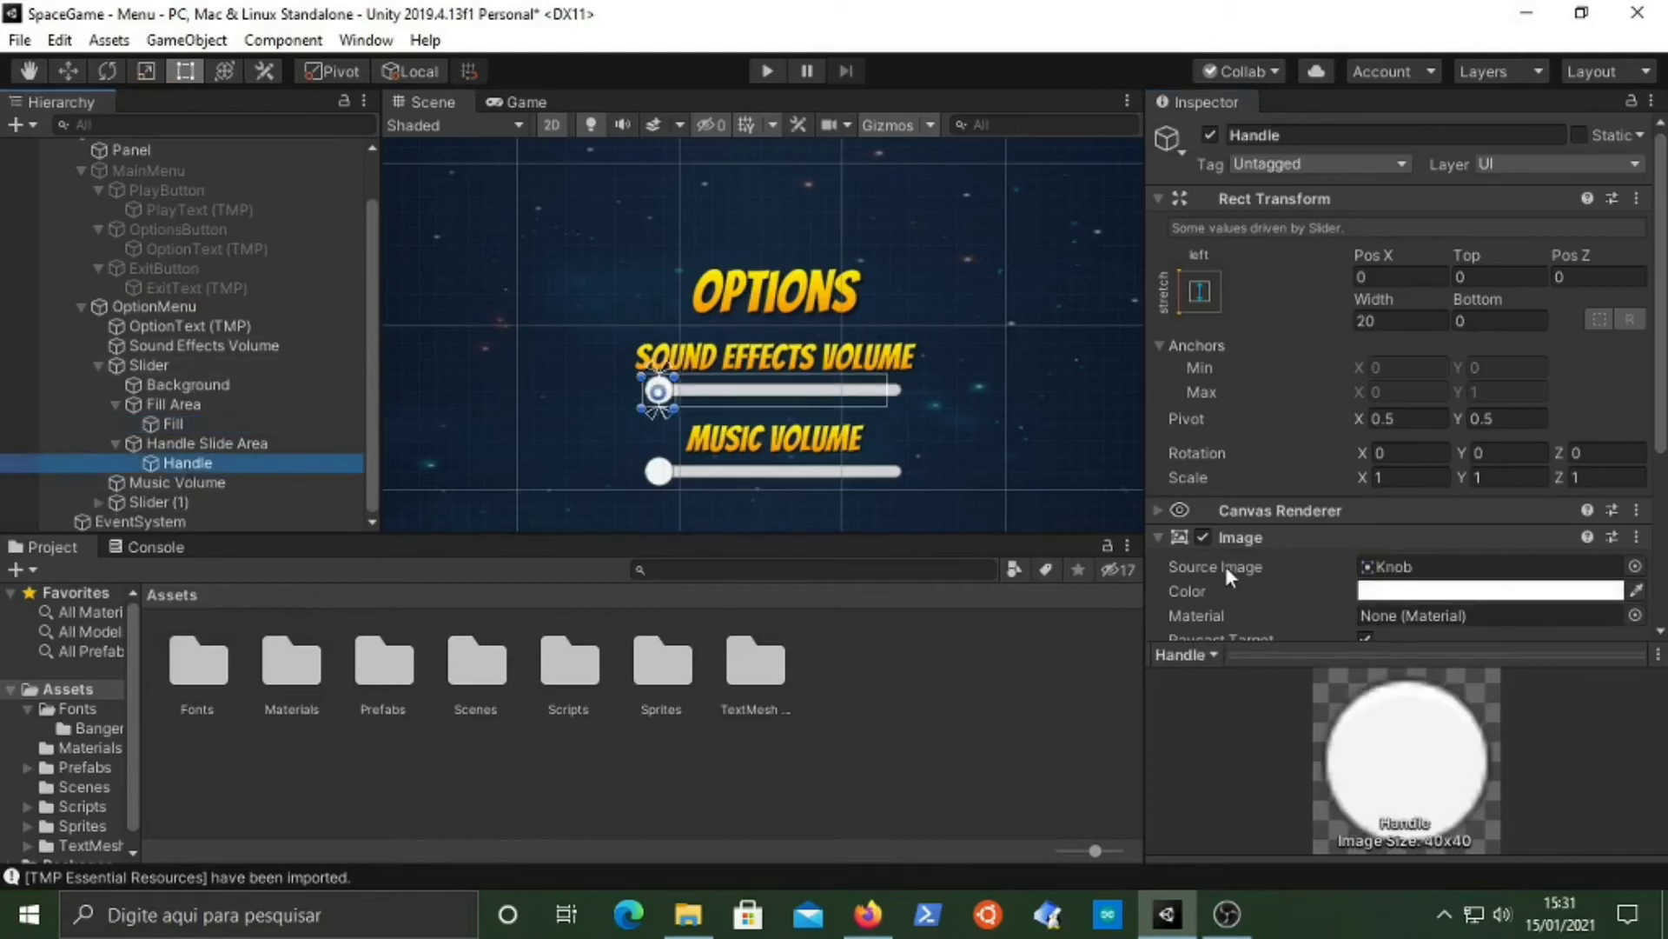
left_click(1209, 135)
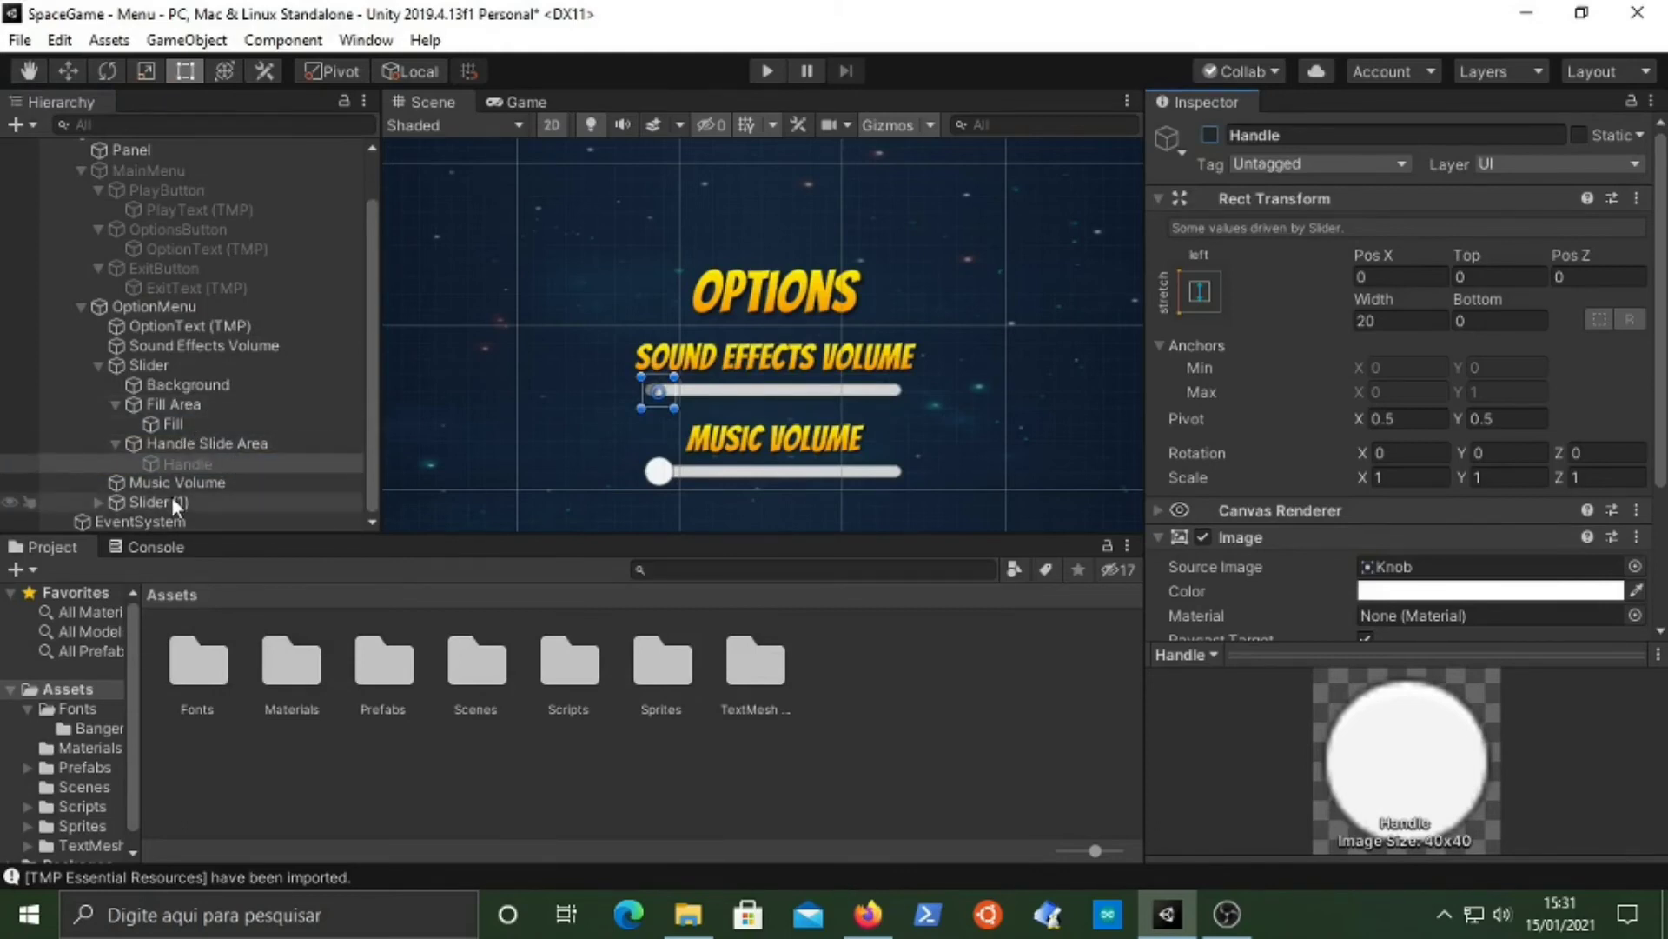
- Colour the first slider's Background image black (000000) with an alpha of 100
left_click(193, 385)
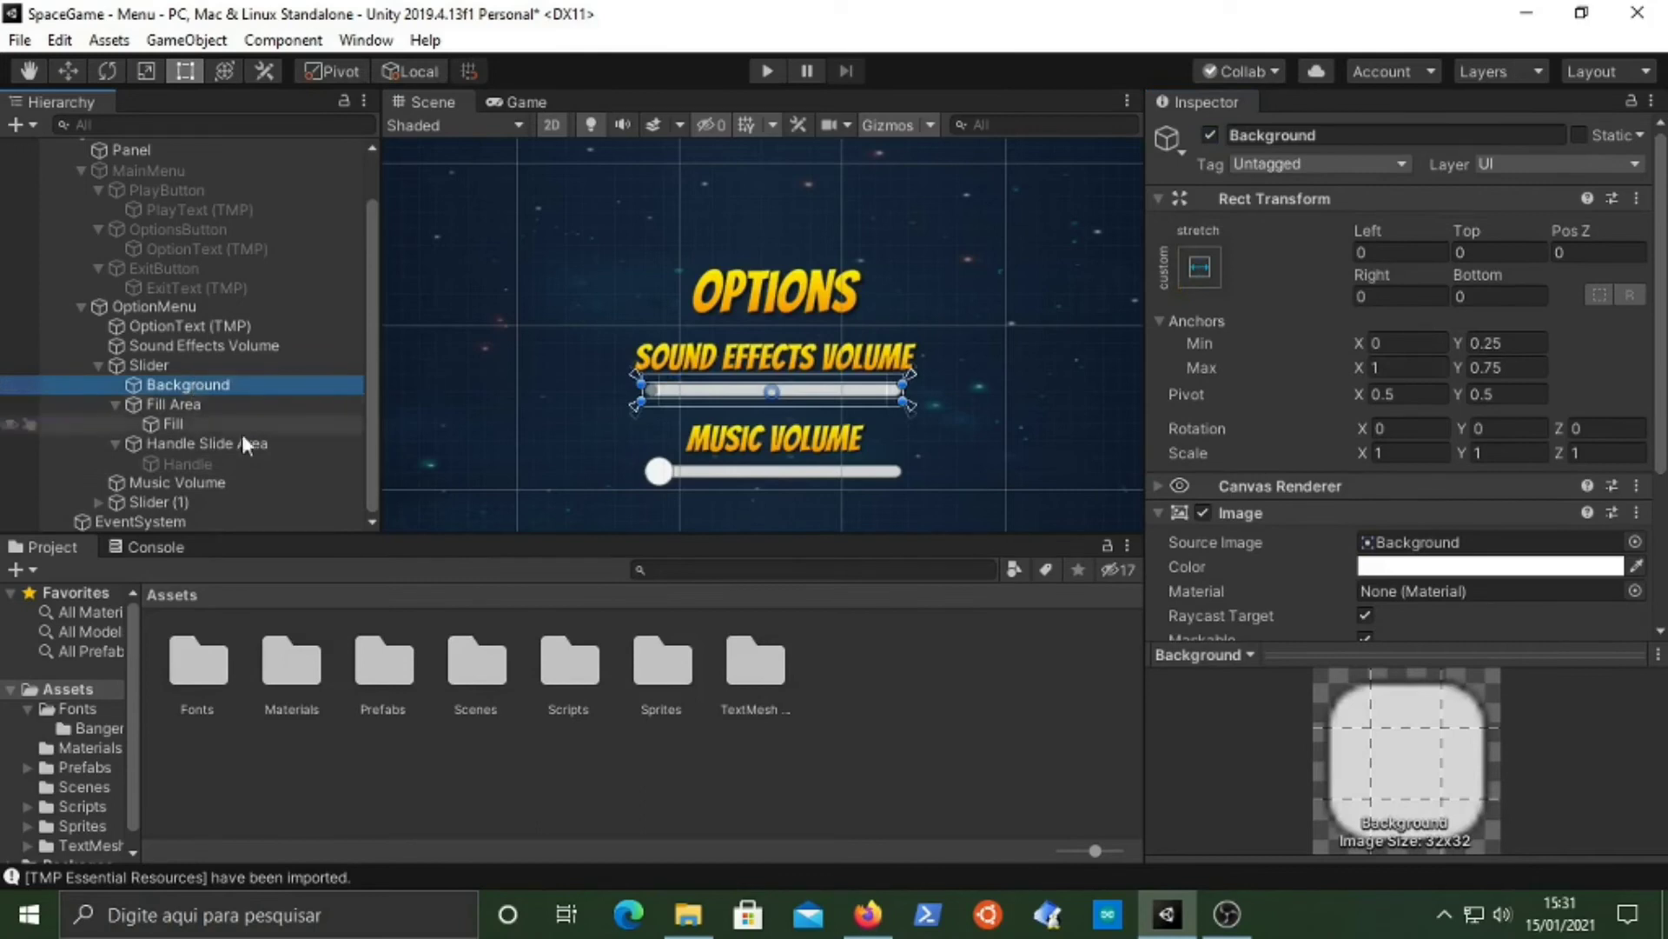
left_click(1453, 566)
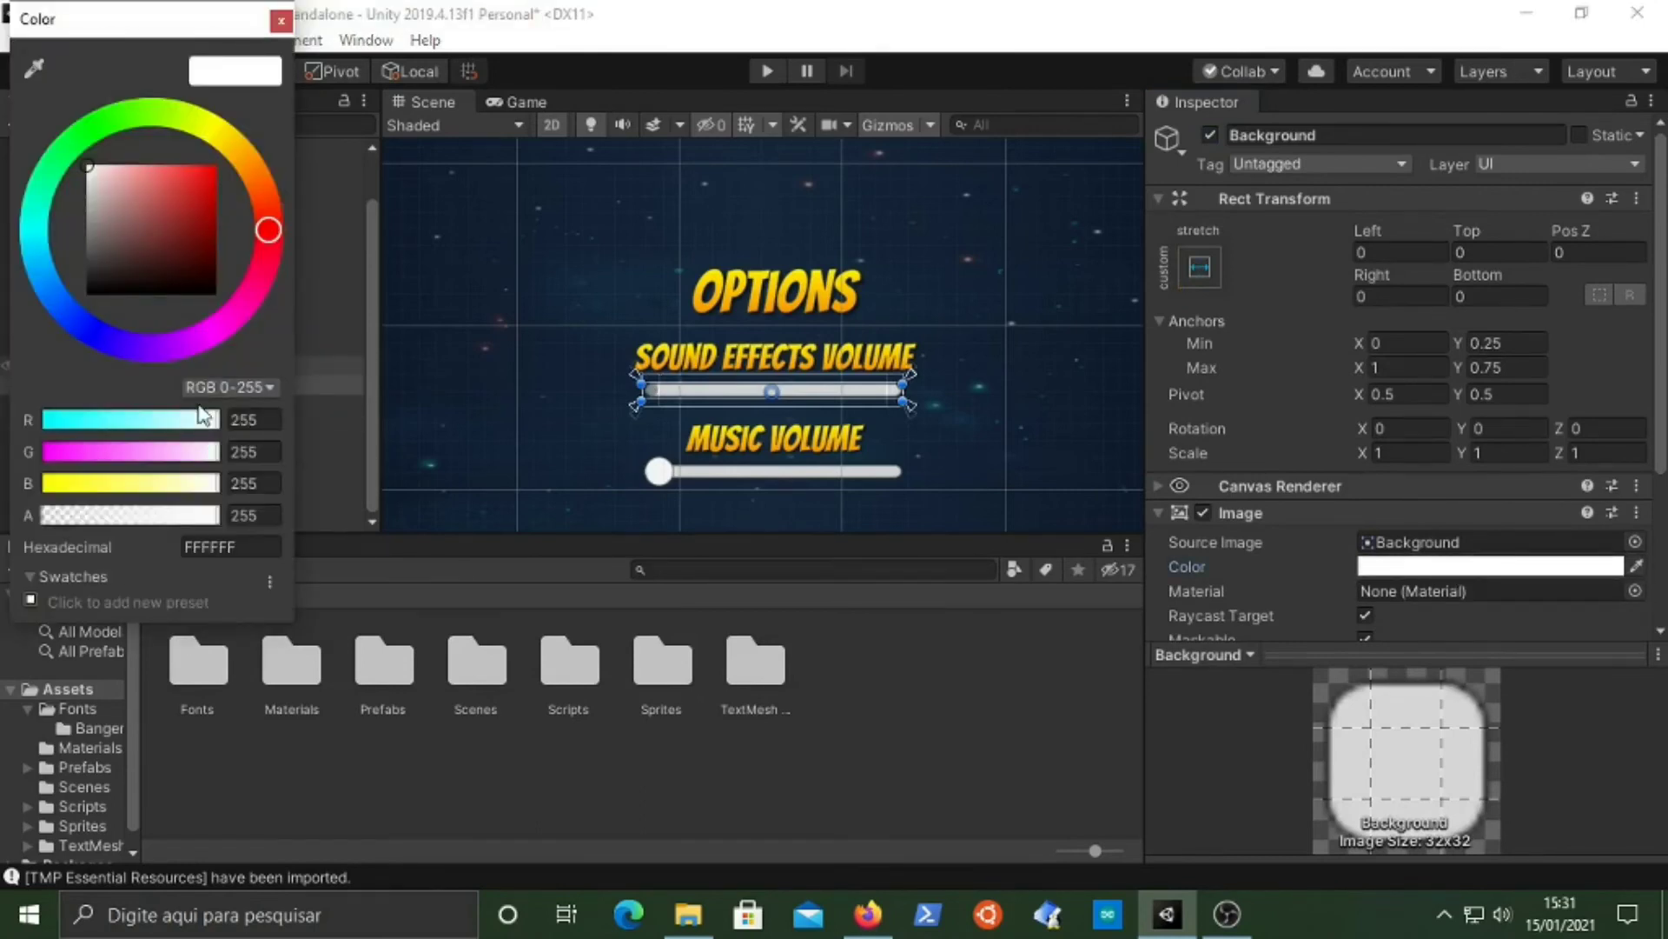
left_click_drag(100, 270, 54, 330)
left_click(252, 516)
type("100")
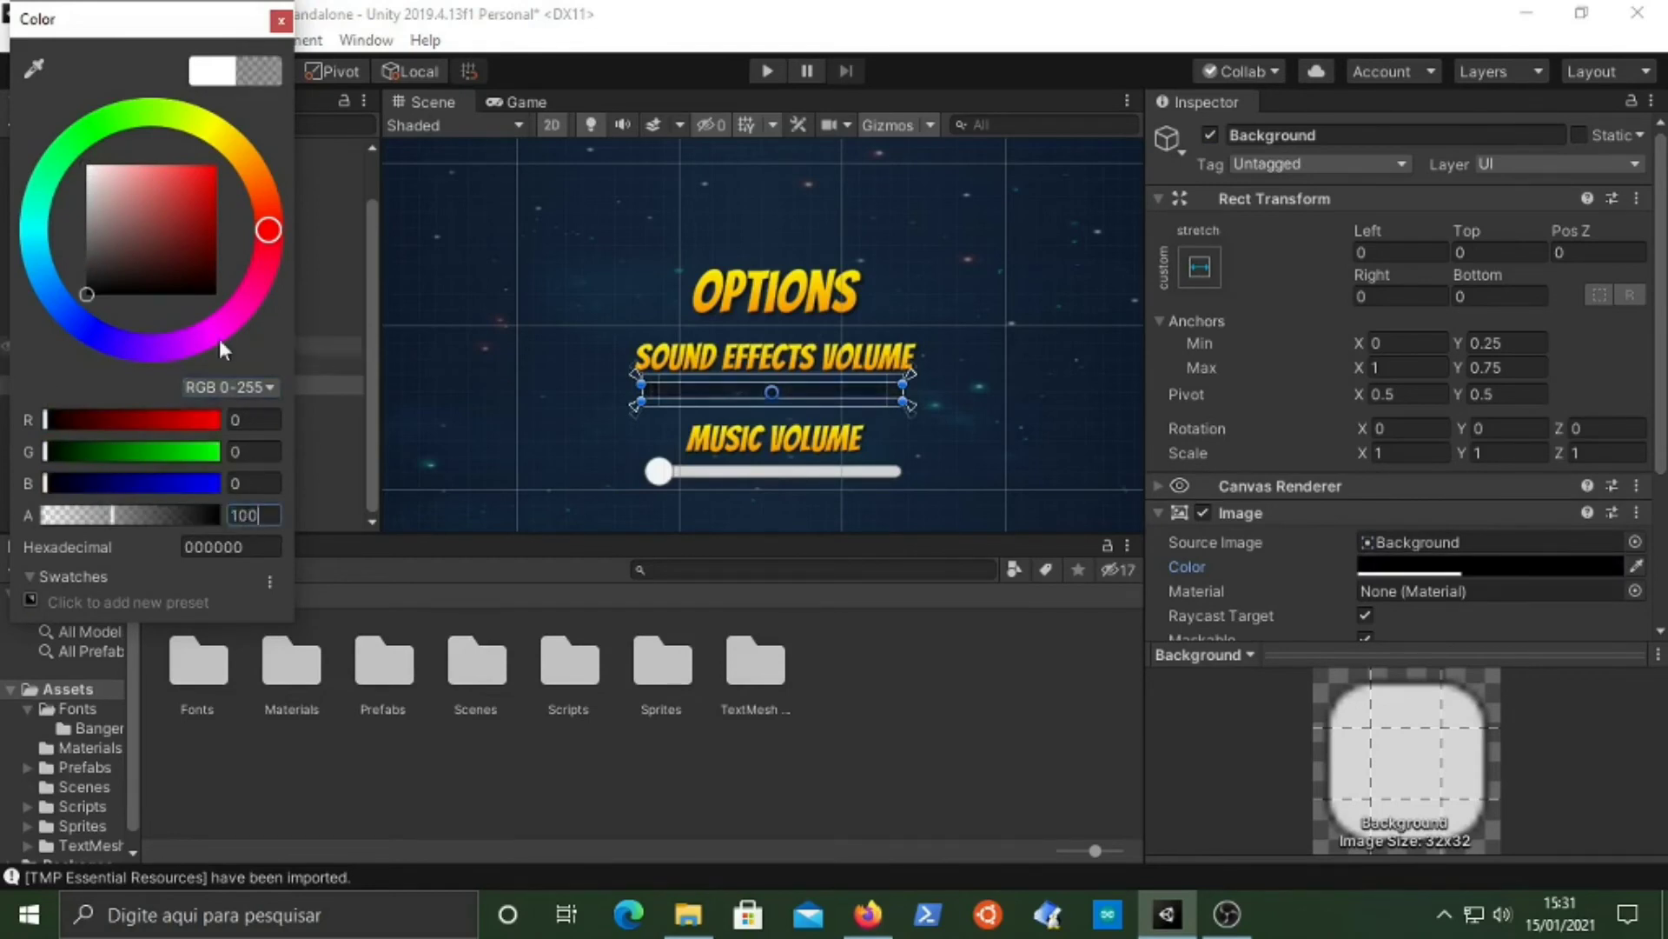
left_click(281, 21)
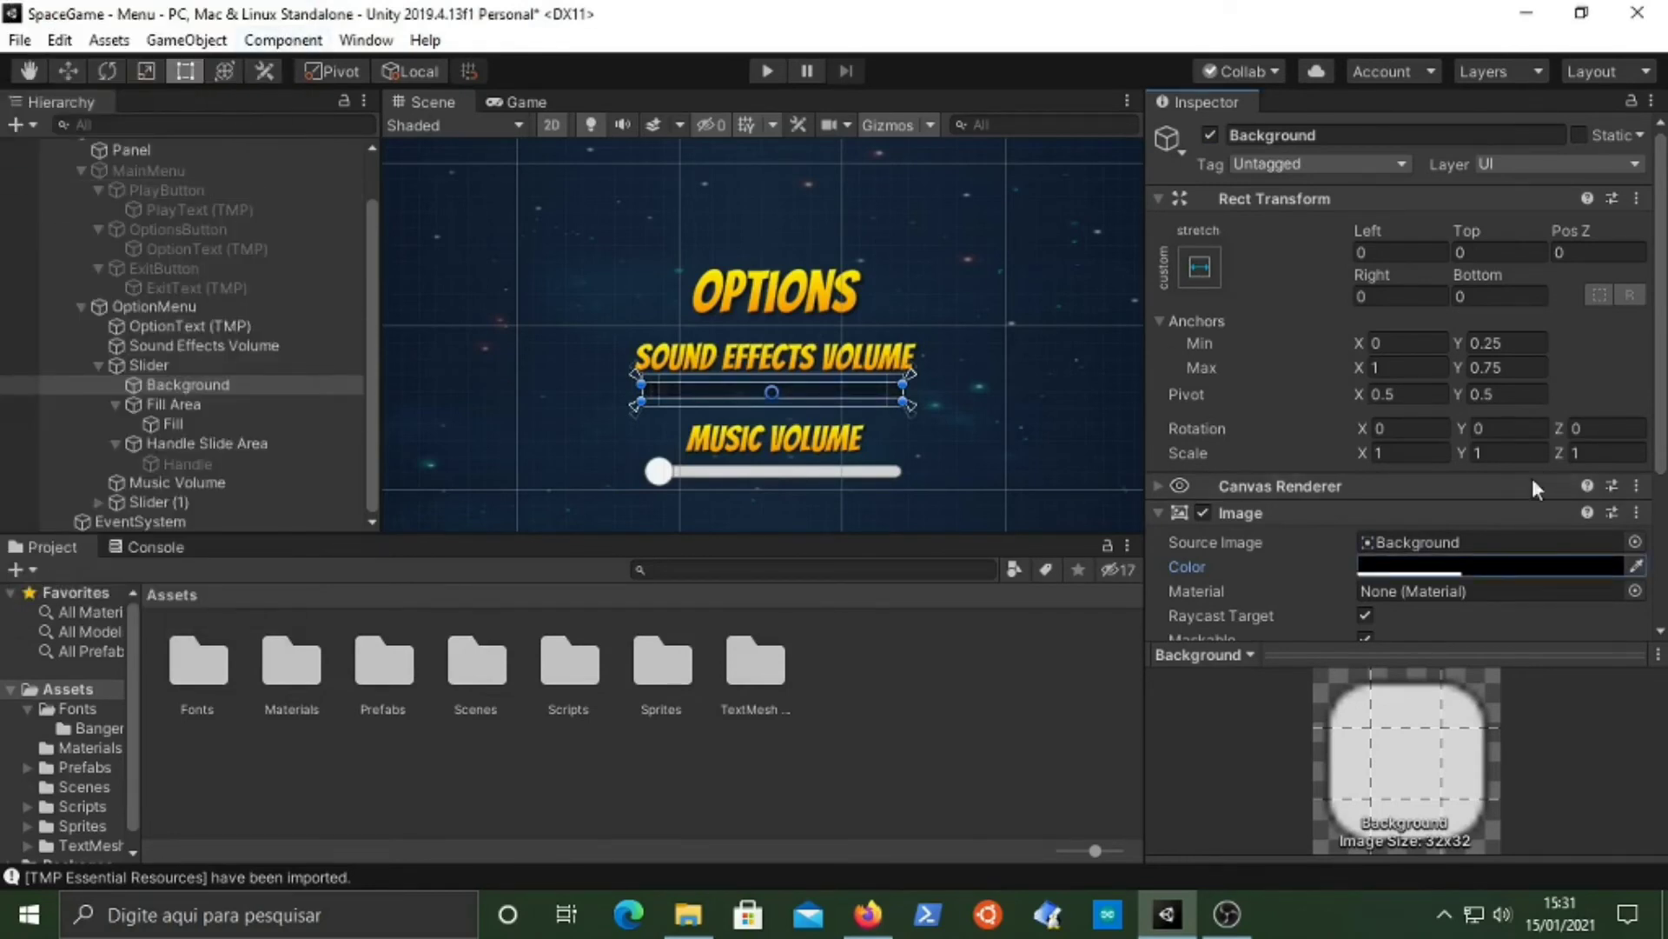
- Colour the first slider's Fill image with the yellow sampled from the Options title text
left_click(197, 420)
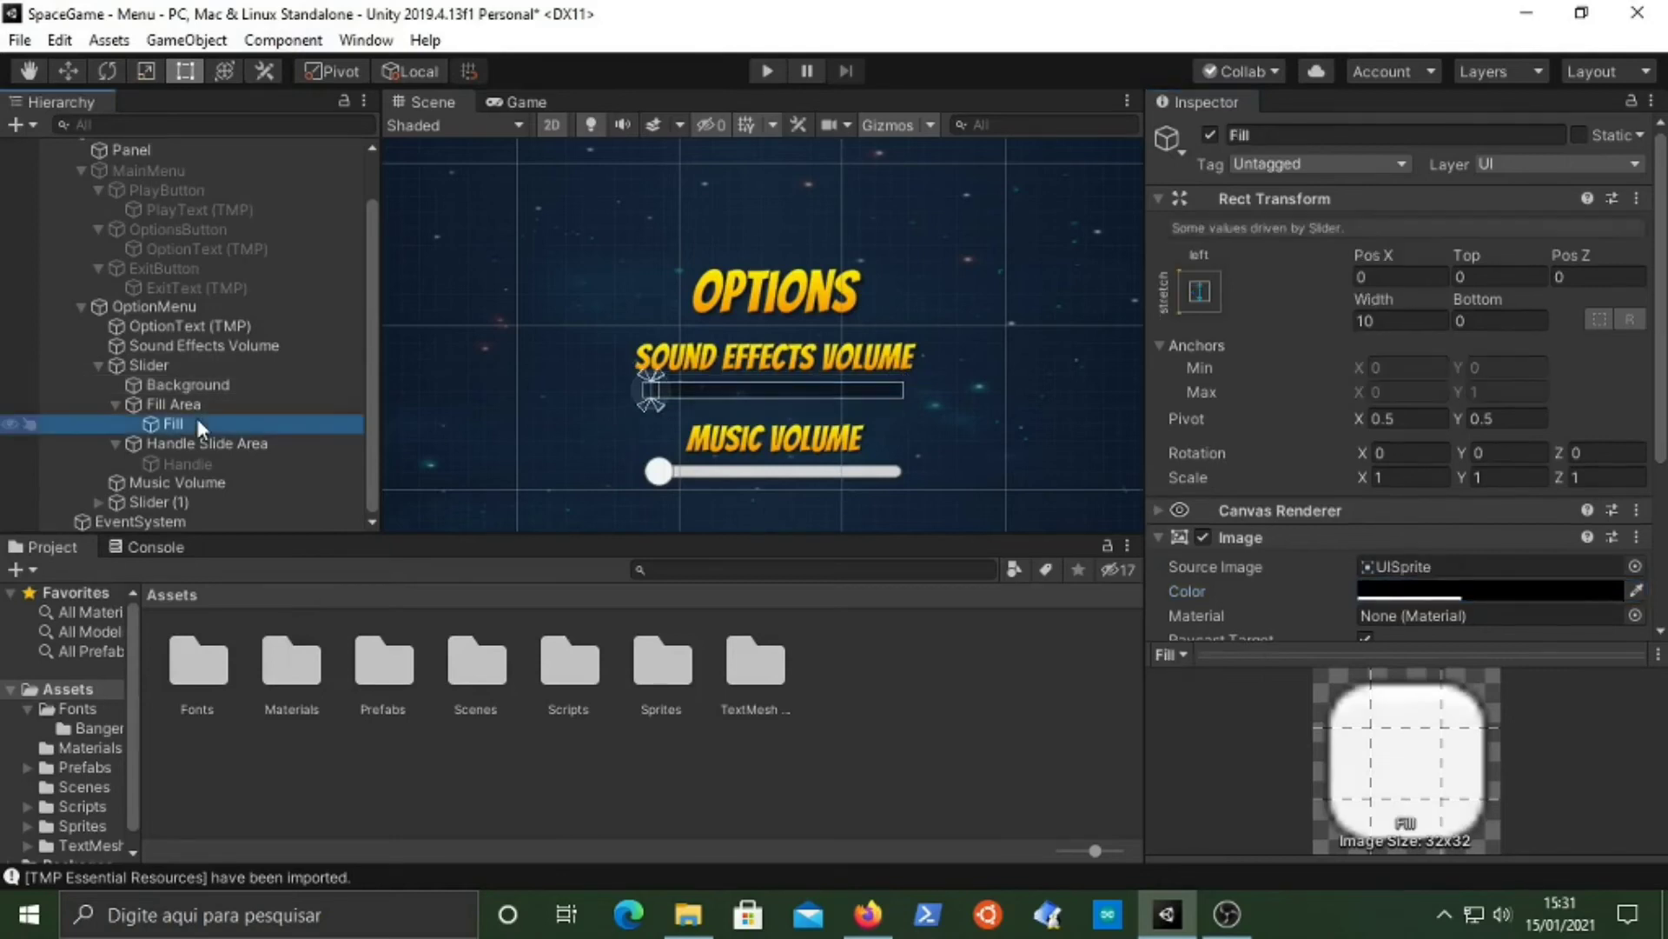
left_click(1637, 591)
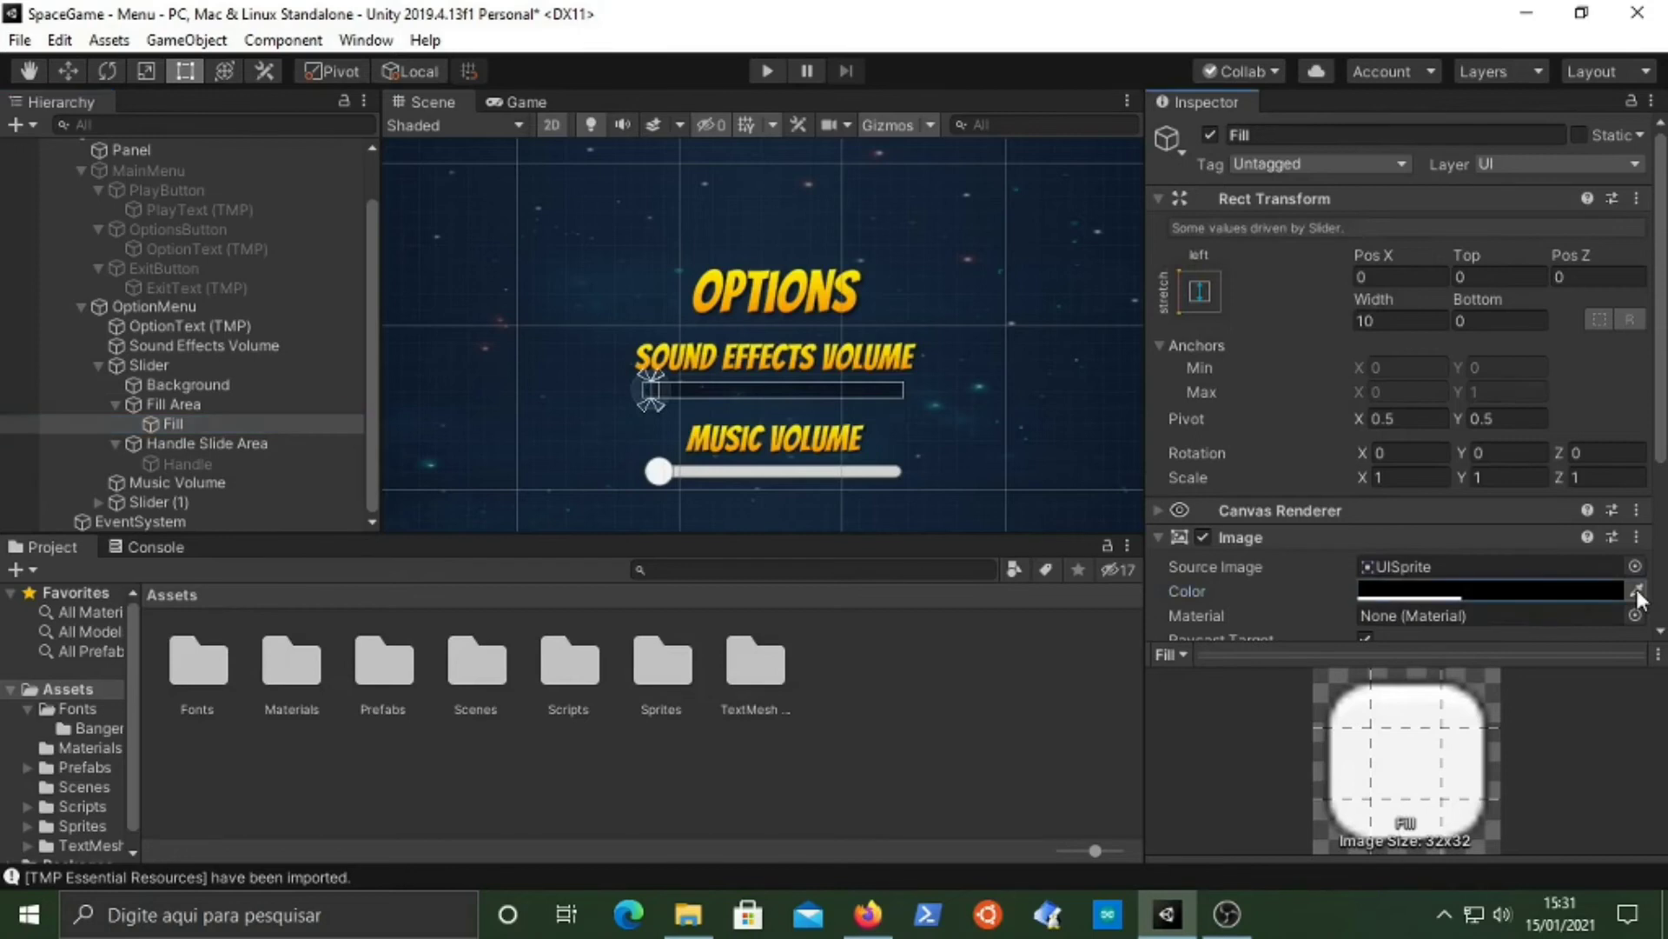
left_click(704, 299)
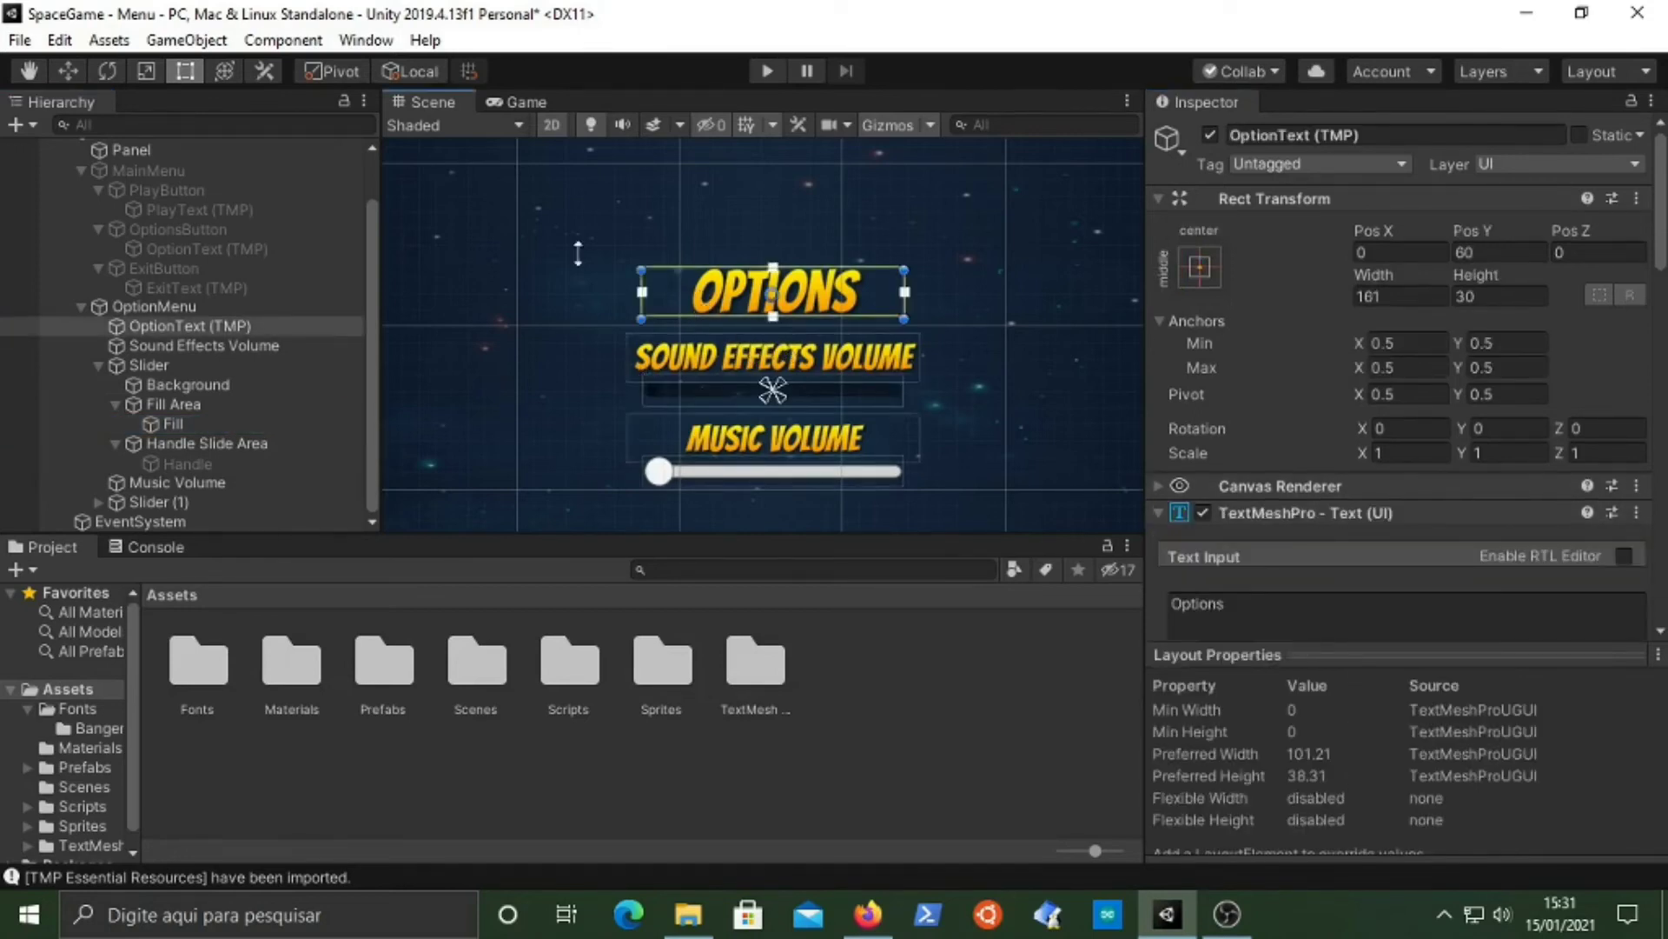
left_click(174, 423)
left_click(1637, 591)
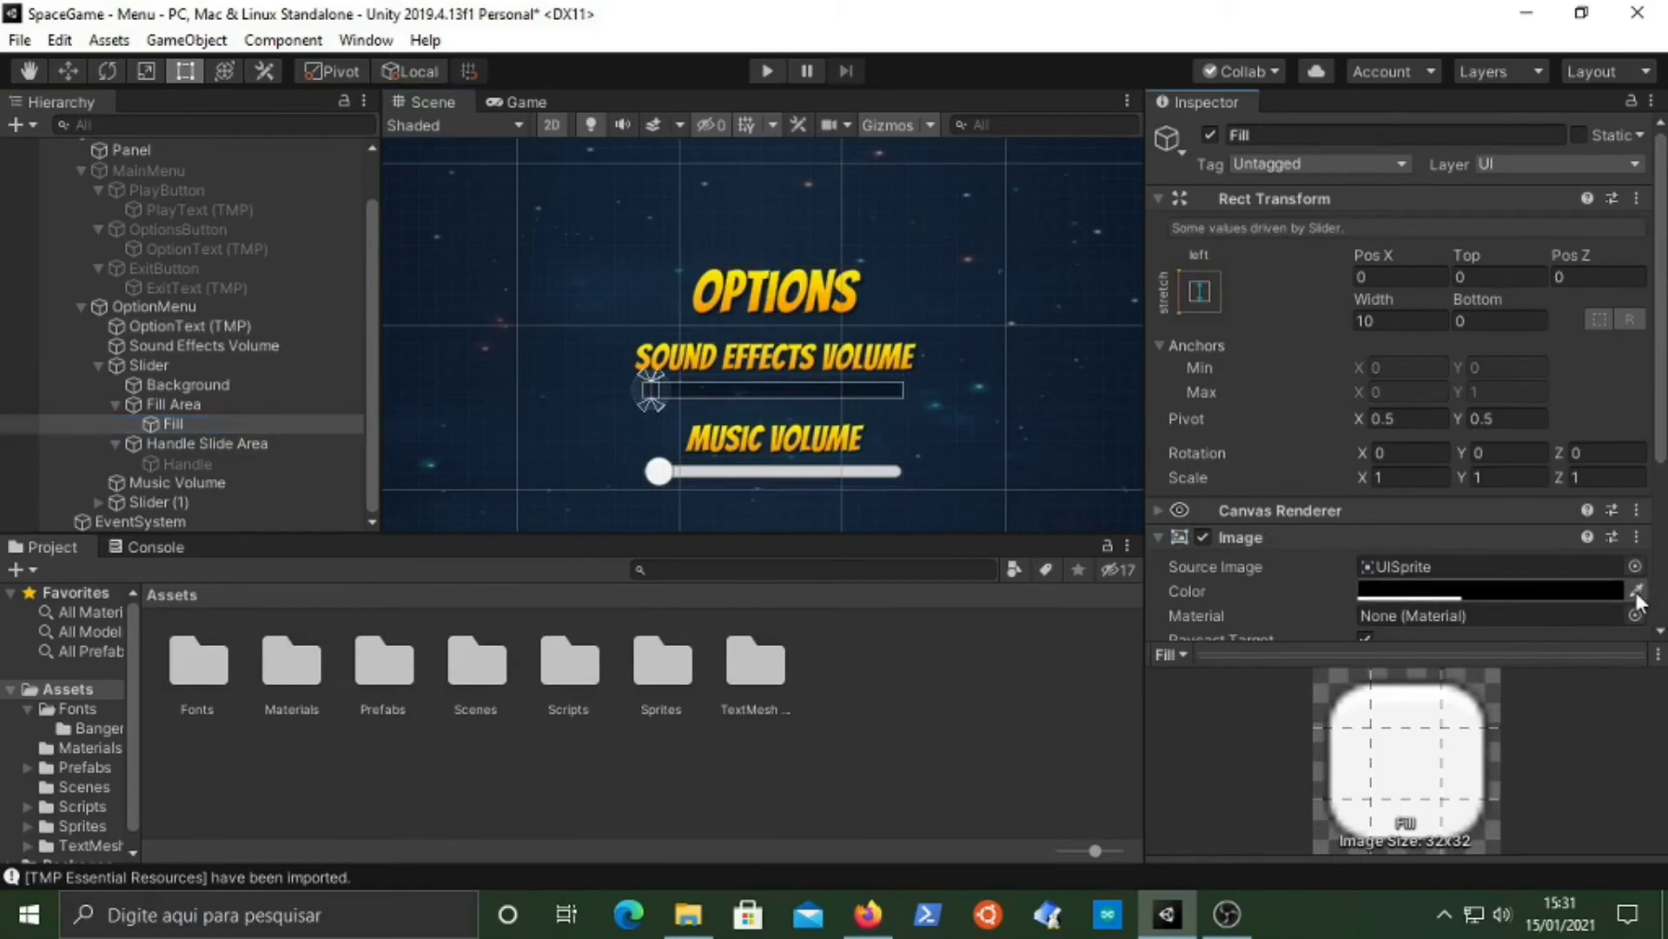
left_click(1009, 352)
left_click(704, 299)
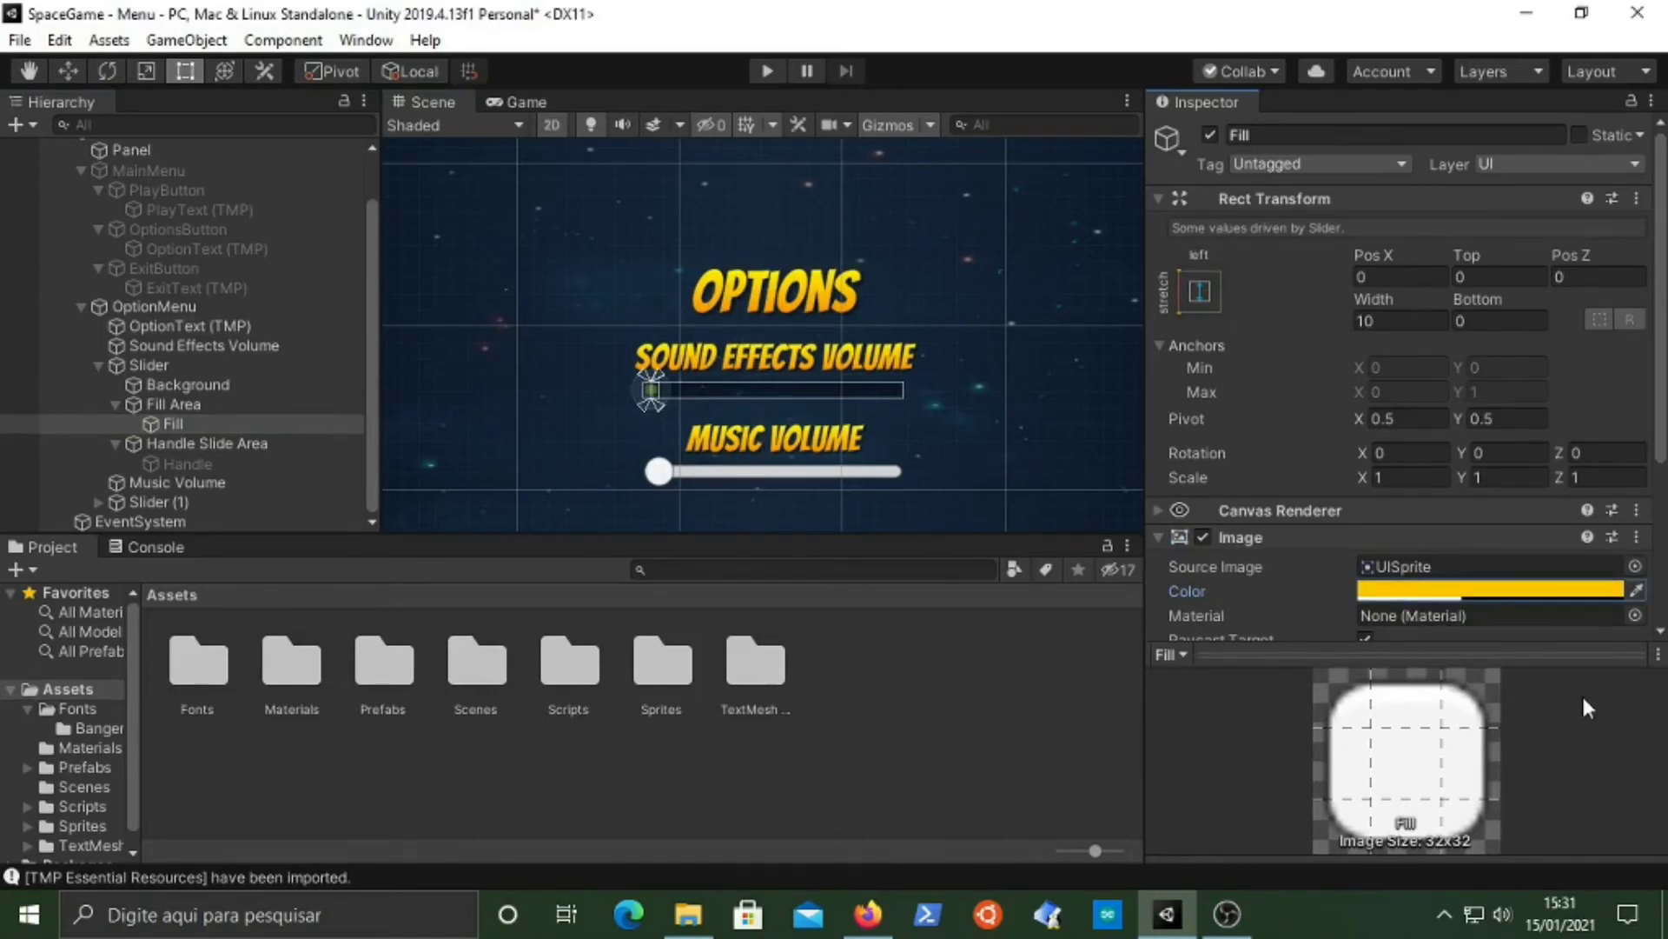
- Set the alpha of the first slider's yellow Fill colour to 255
left_click(1536, 592)
key("Tab")
type("255")
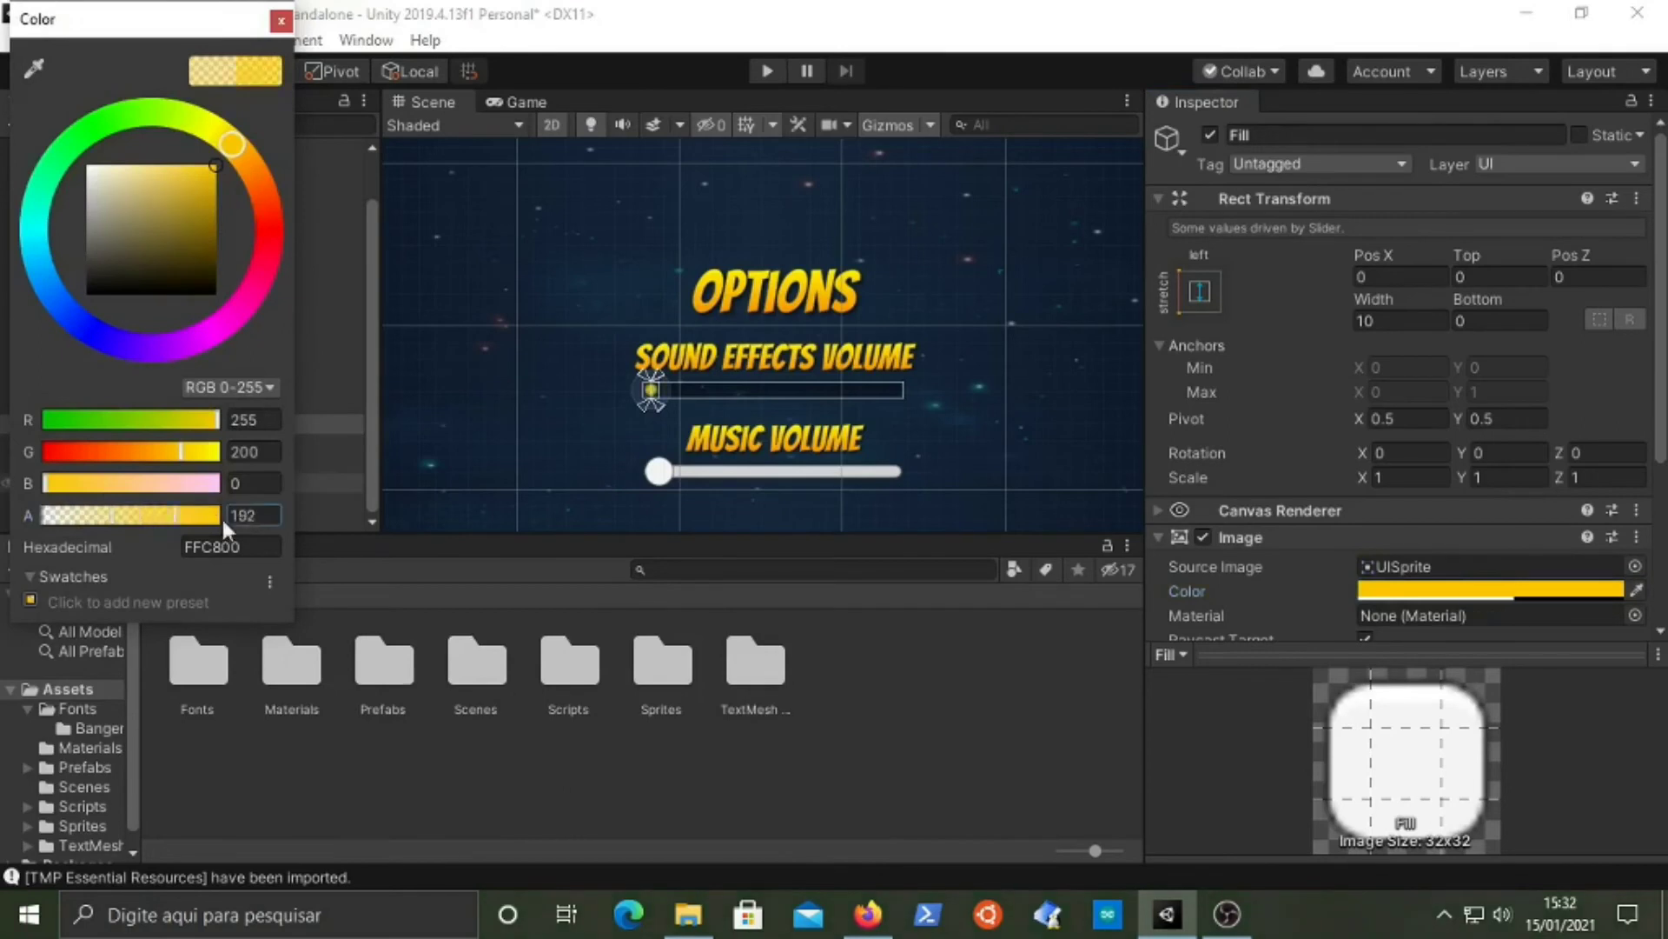
left_click(280, 20)
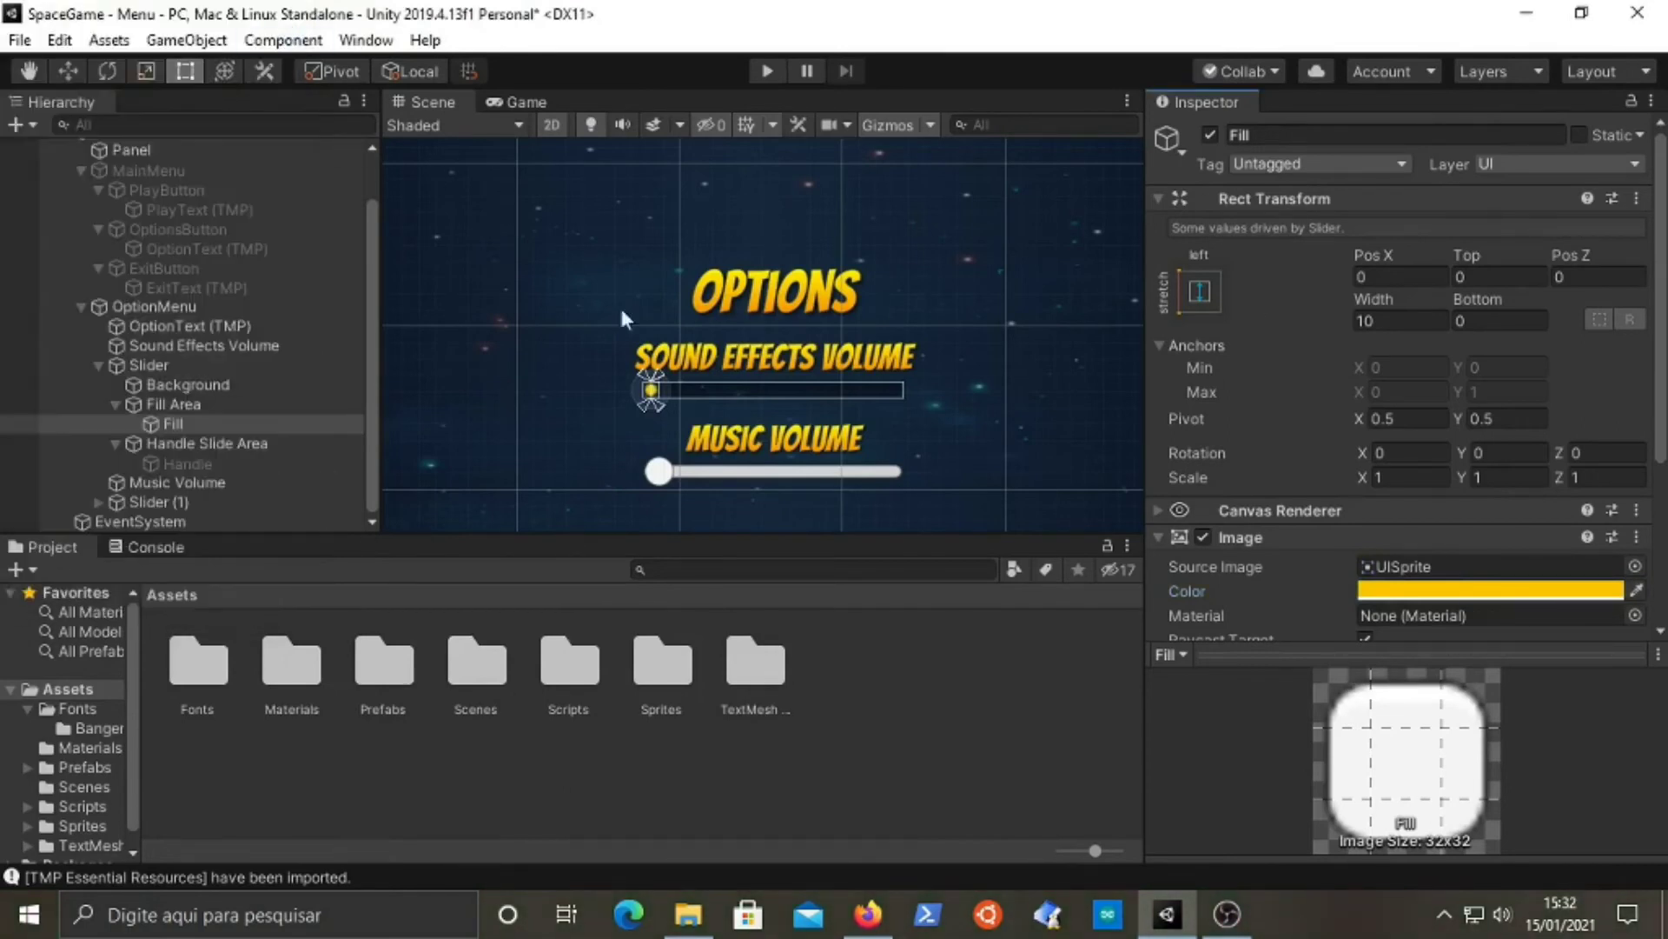
- Collapse the first slider's child objects and set the slider's Height to 30
left_click(118, 442)
left_click(116, 423)
left_click(106, 403)
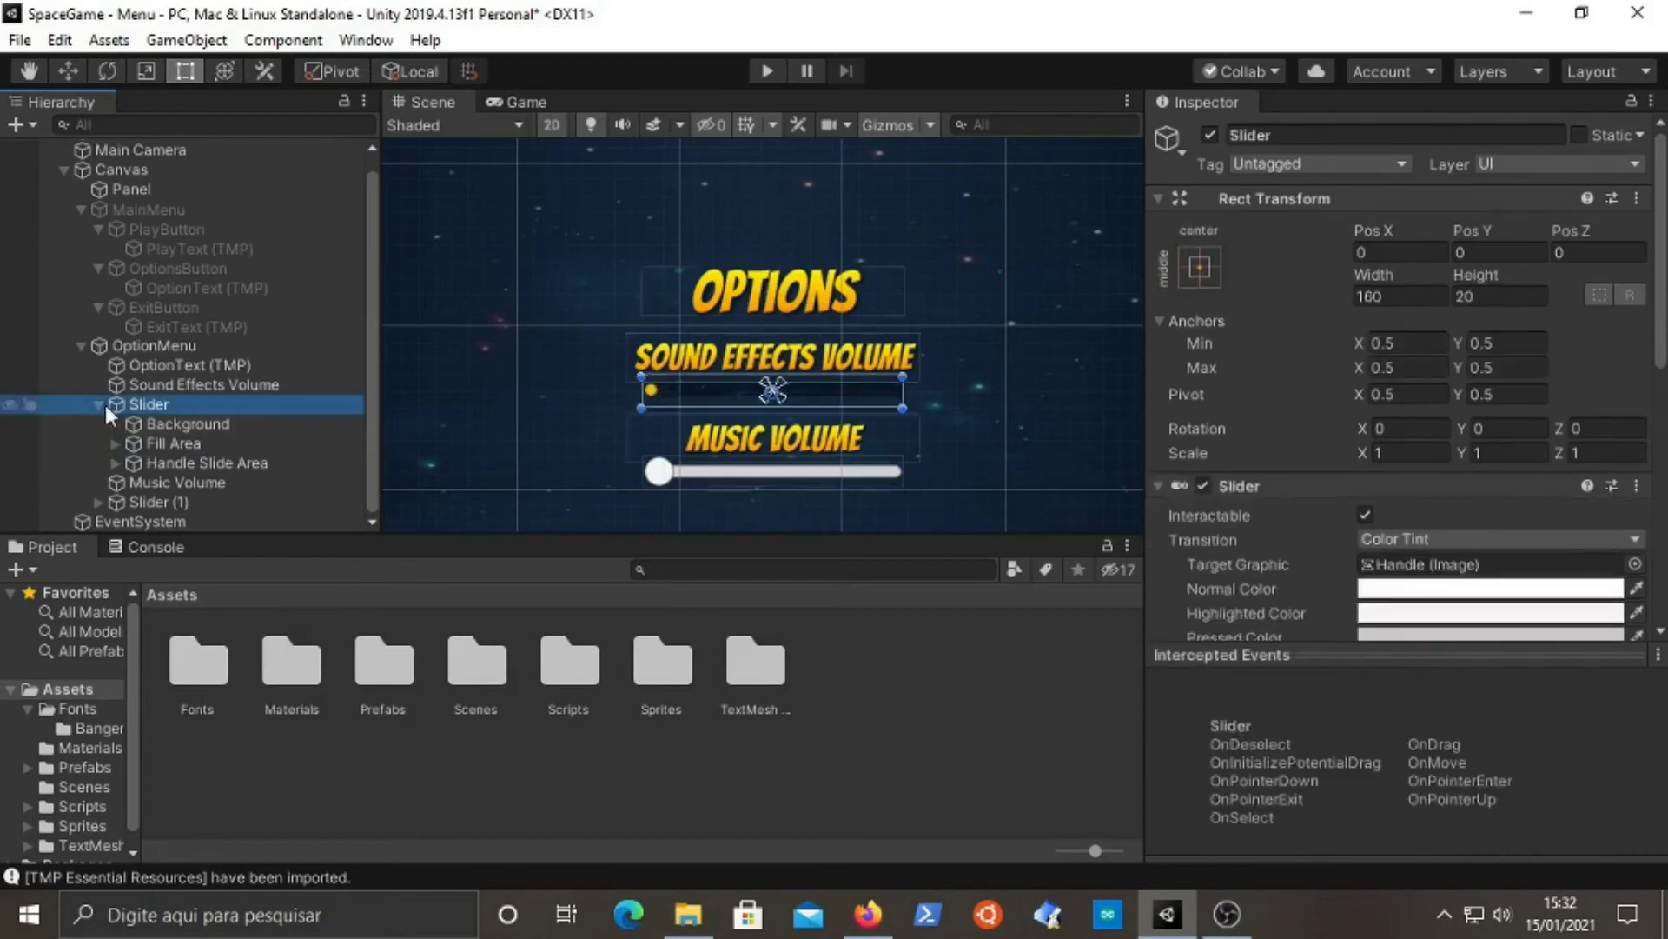
left_click(1512, 297)
type("30")
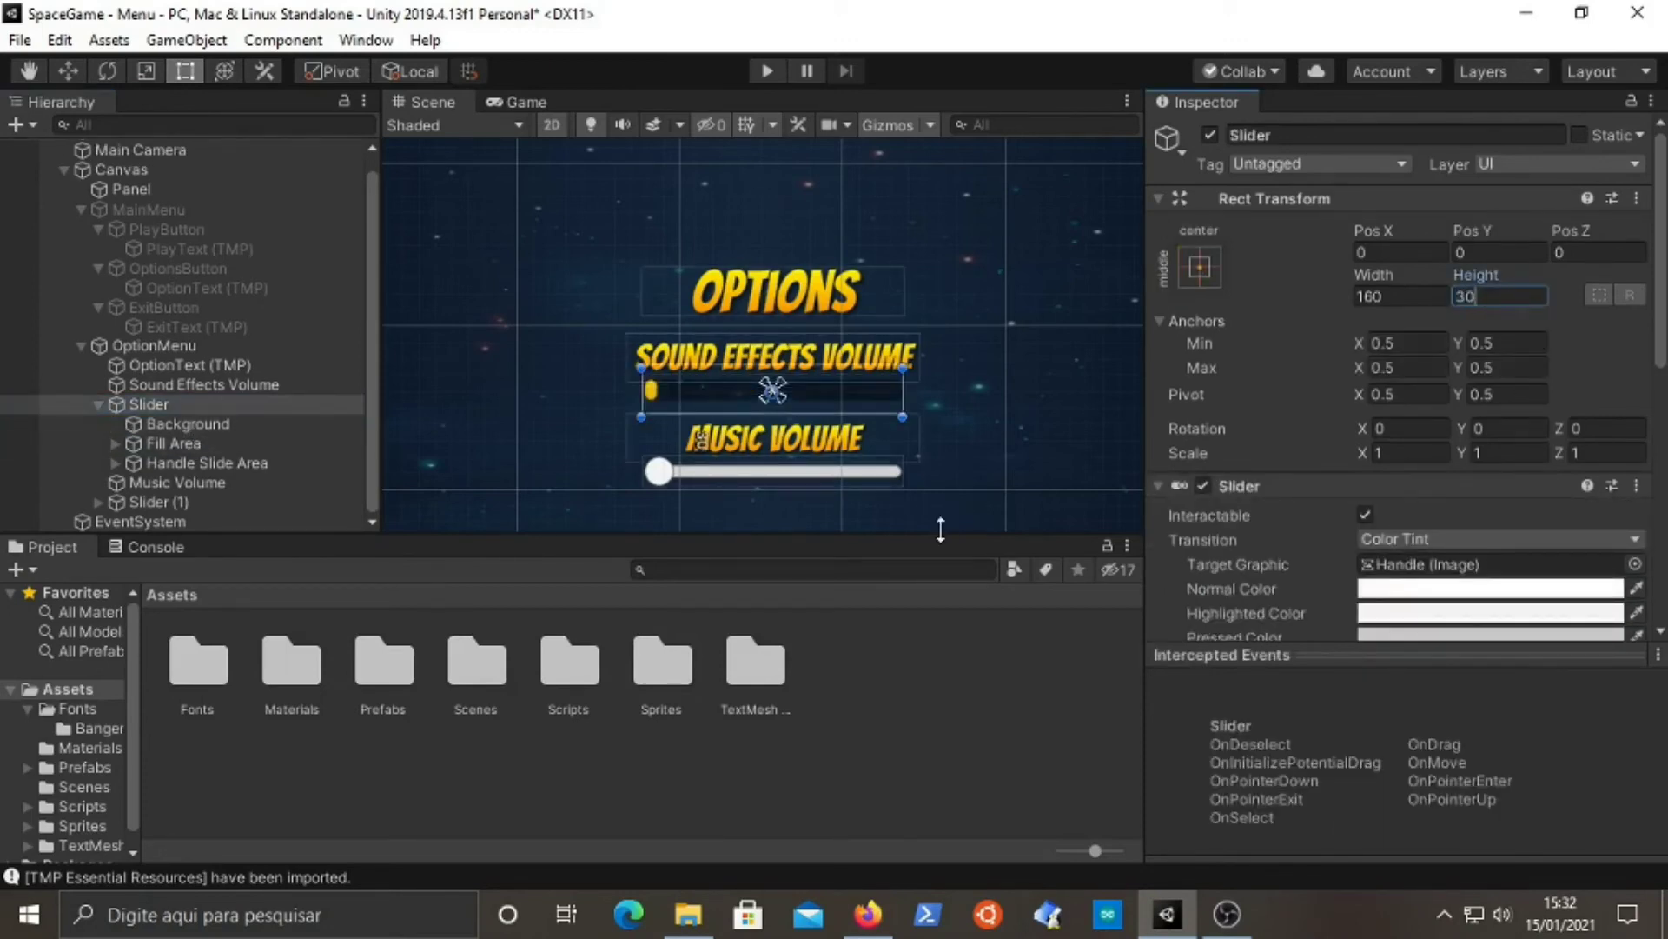
left_click(148, 403)
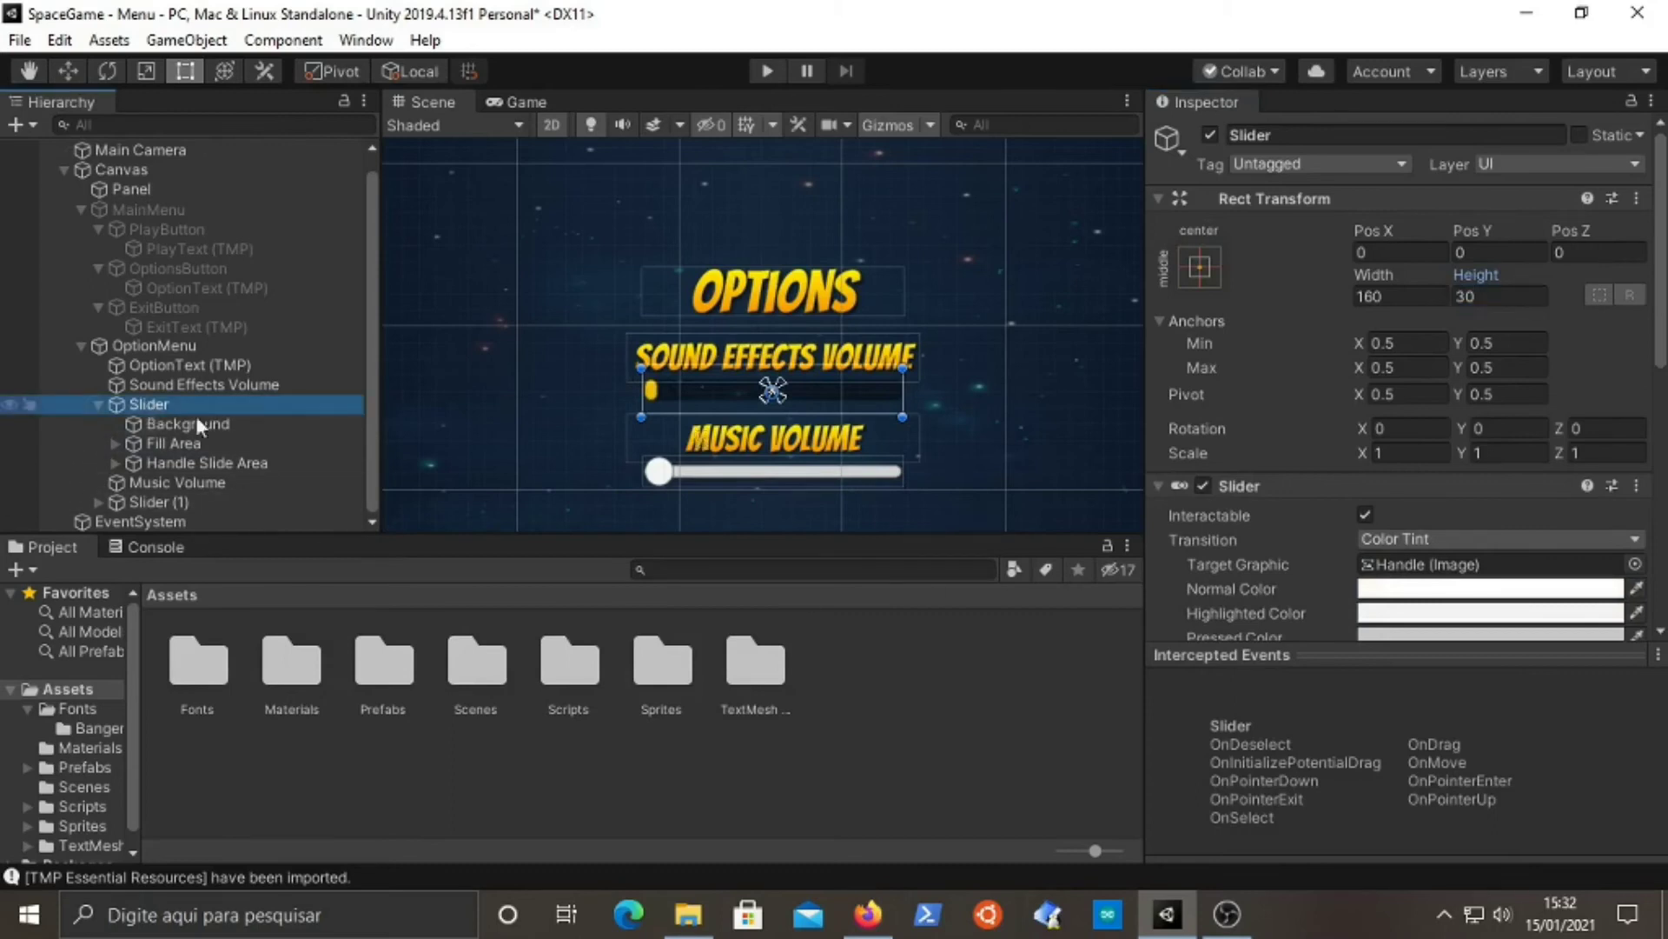
- Duplicate the restyled first slider below Slider (1), delete the unstyled Slider (1), and select the copy
left_click(181, 502)
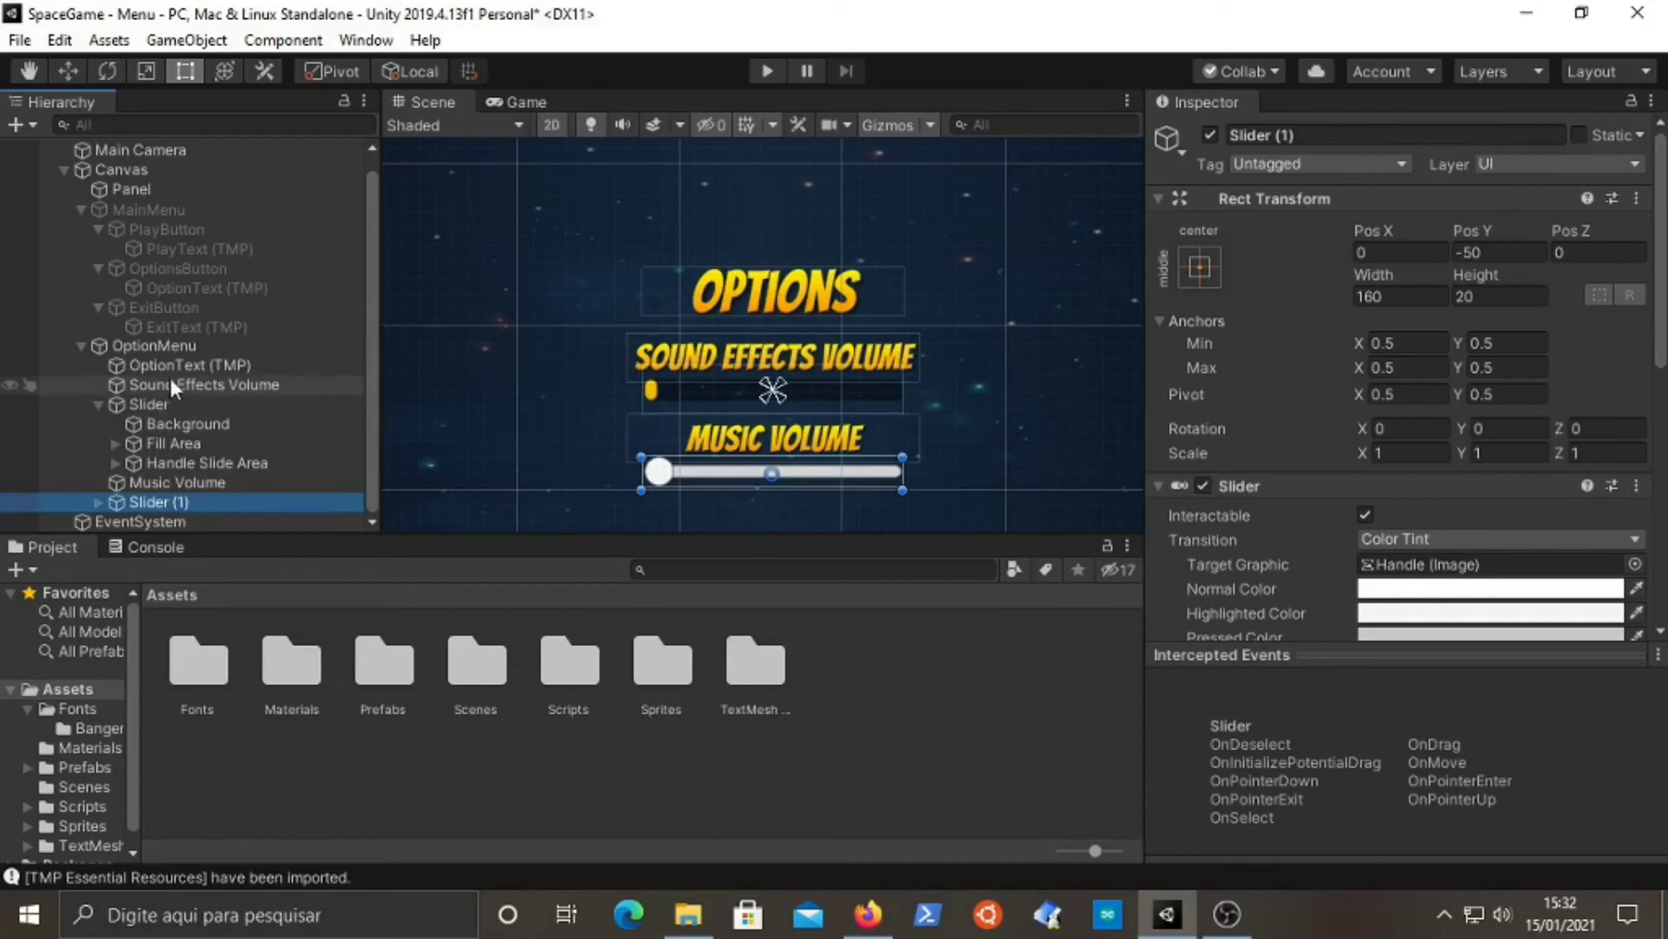
left_click(159, 403)
left_click(166, 499)
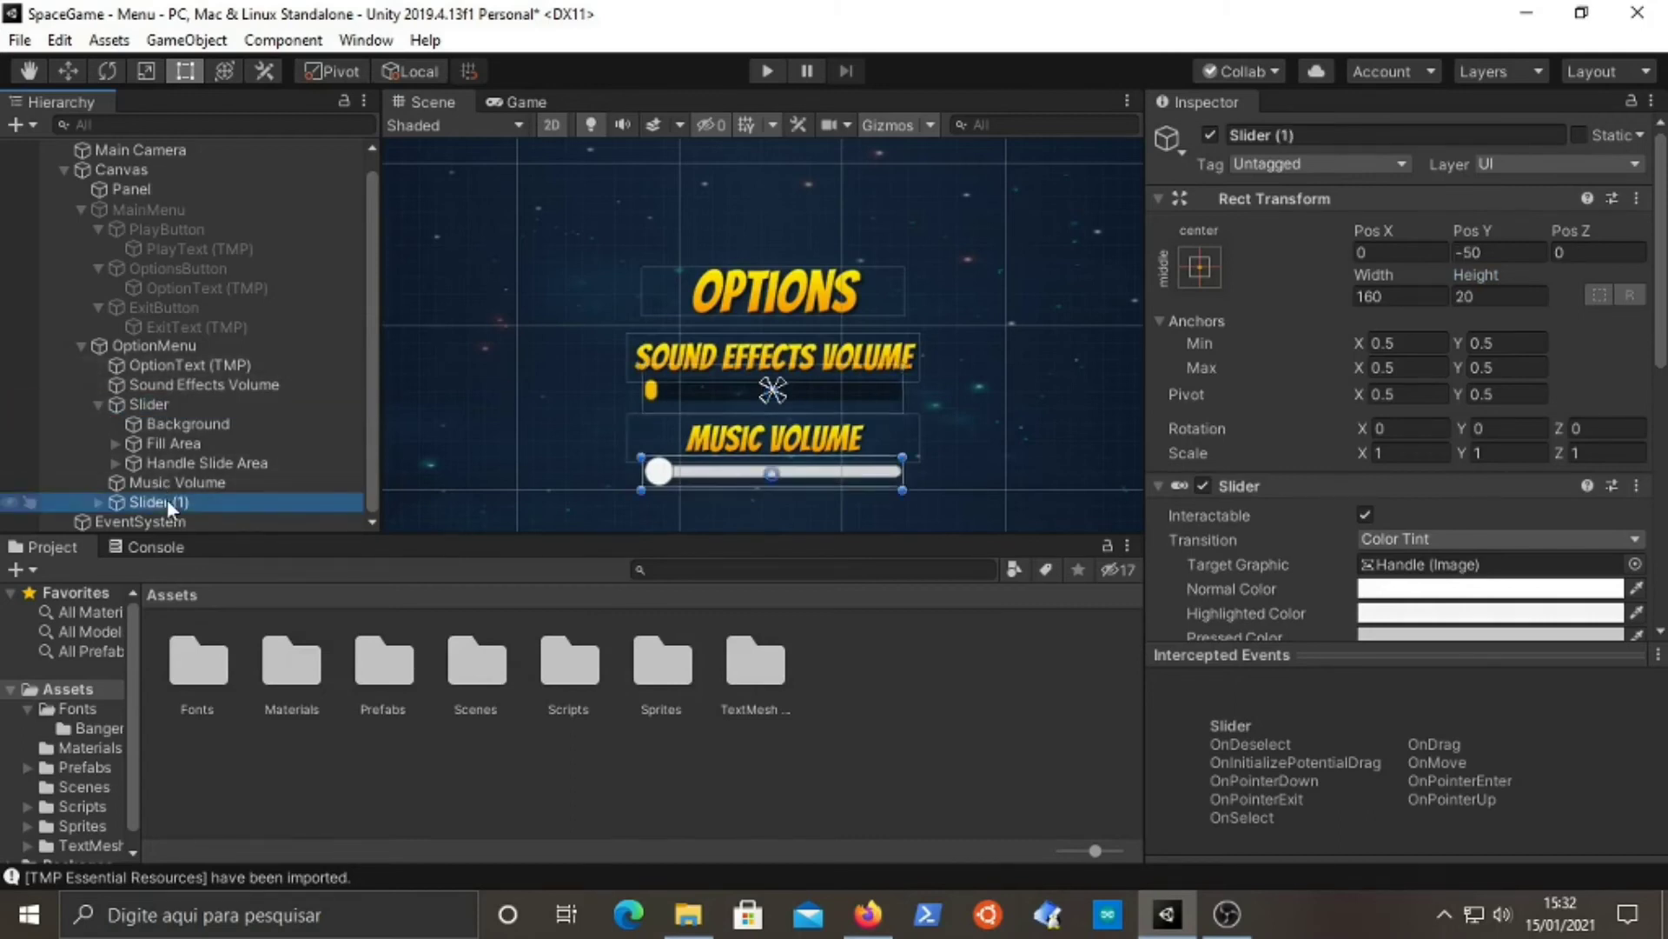
left_click(166, 405)
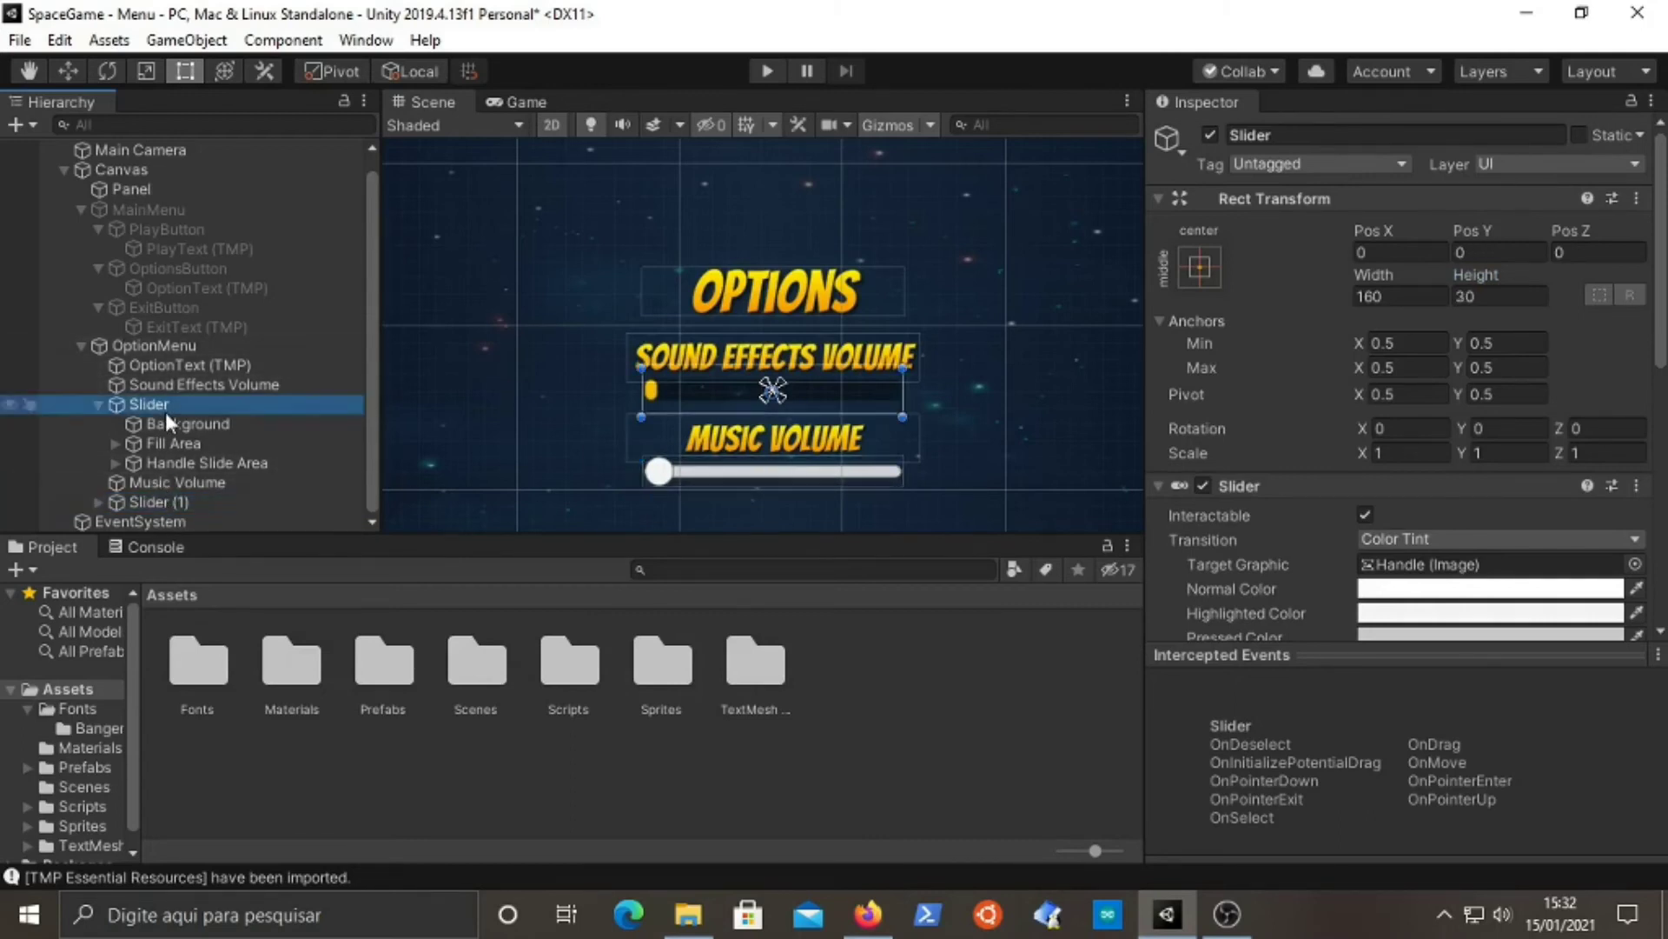
key("ctrl+d")
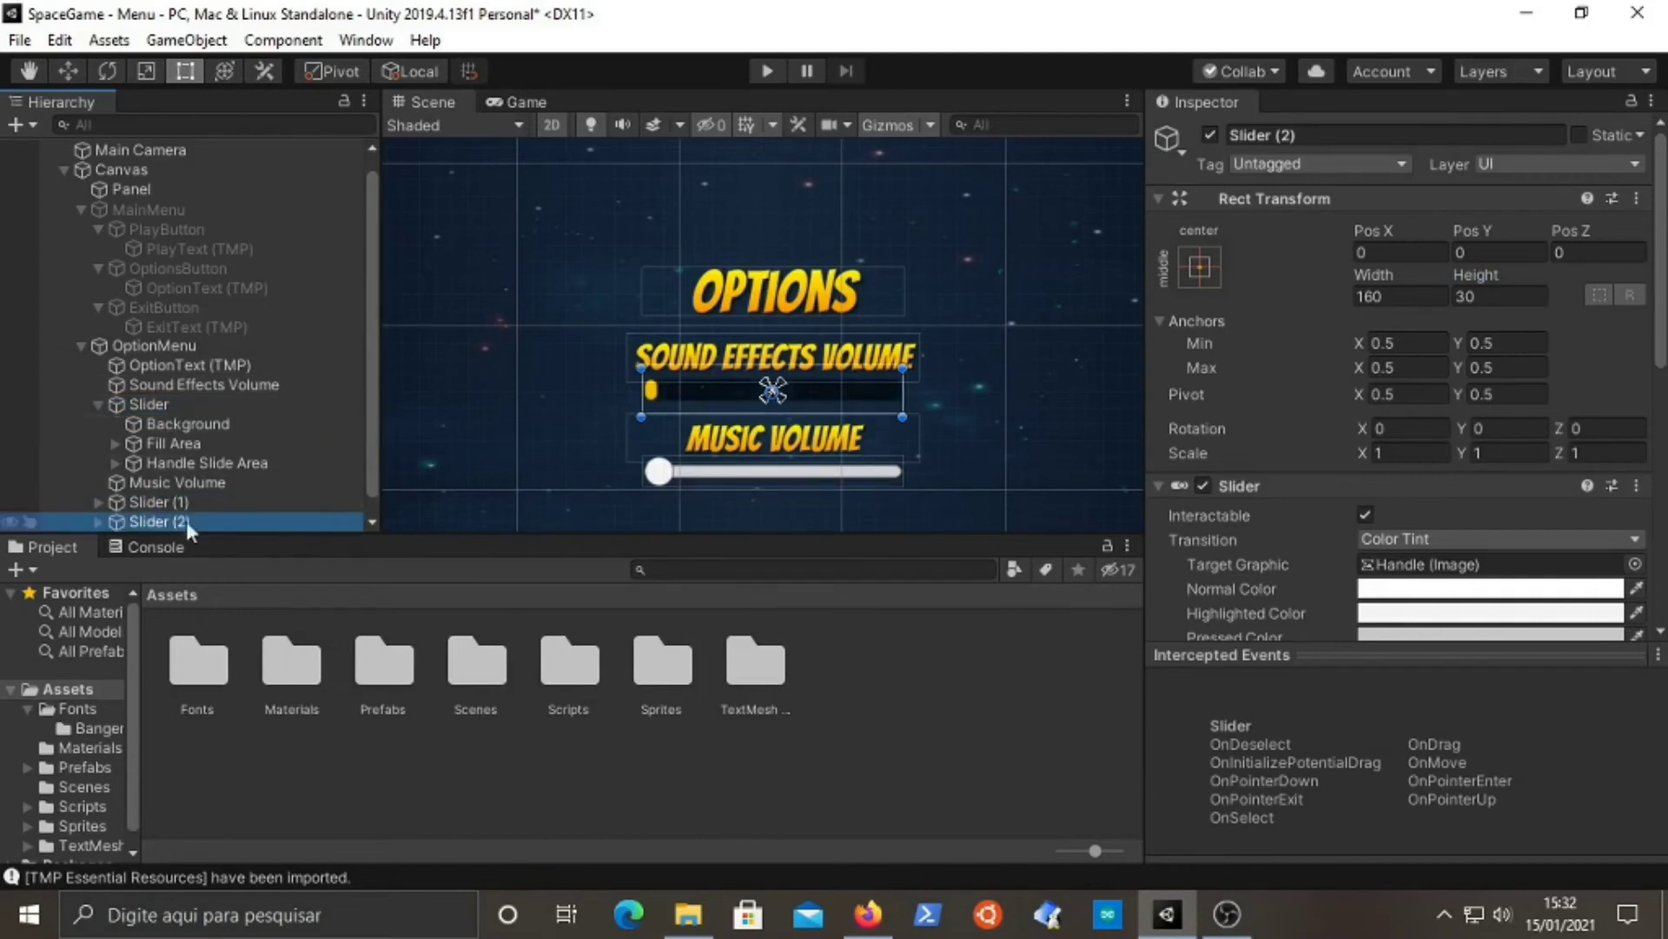
scroll(227, 482, "up", 1)
scroll(171, 496, "down", 1)
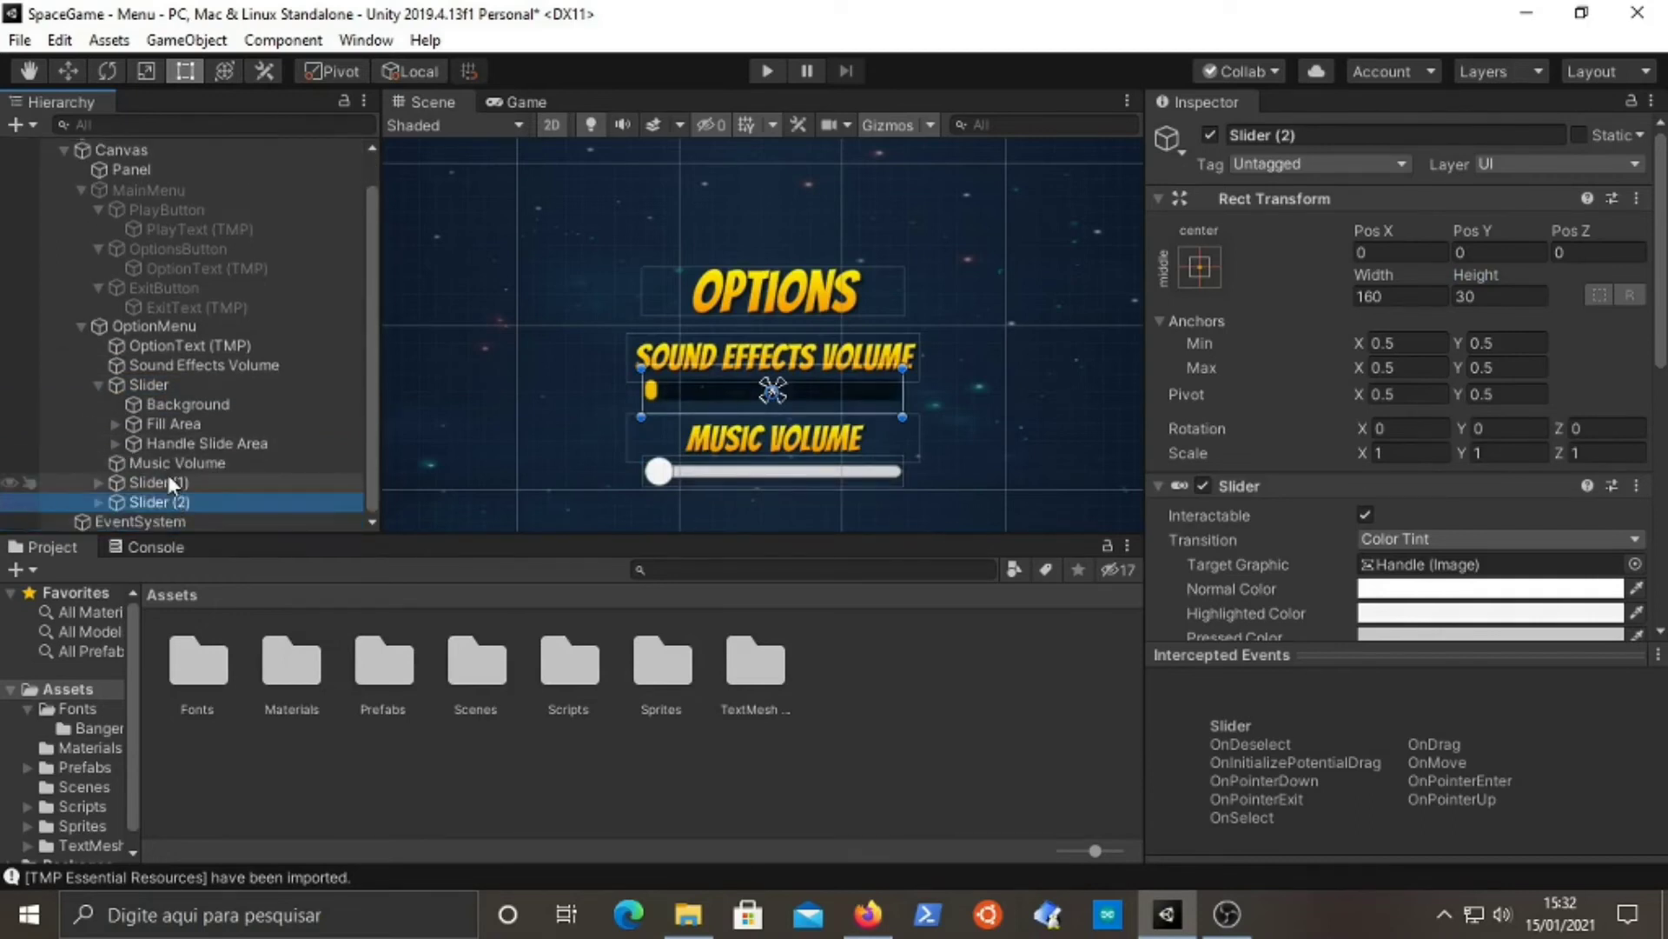
left_click(169, 478)
key("Delete")
left_click(149, 501)
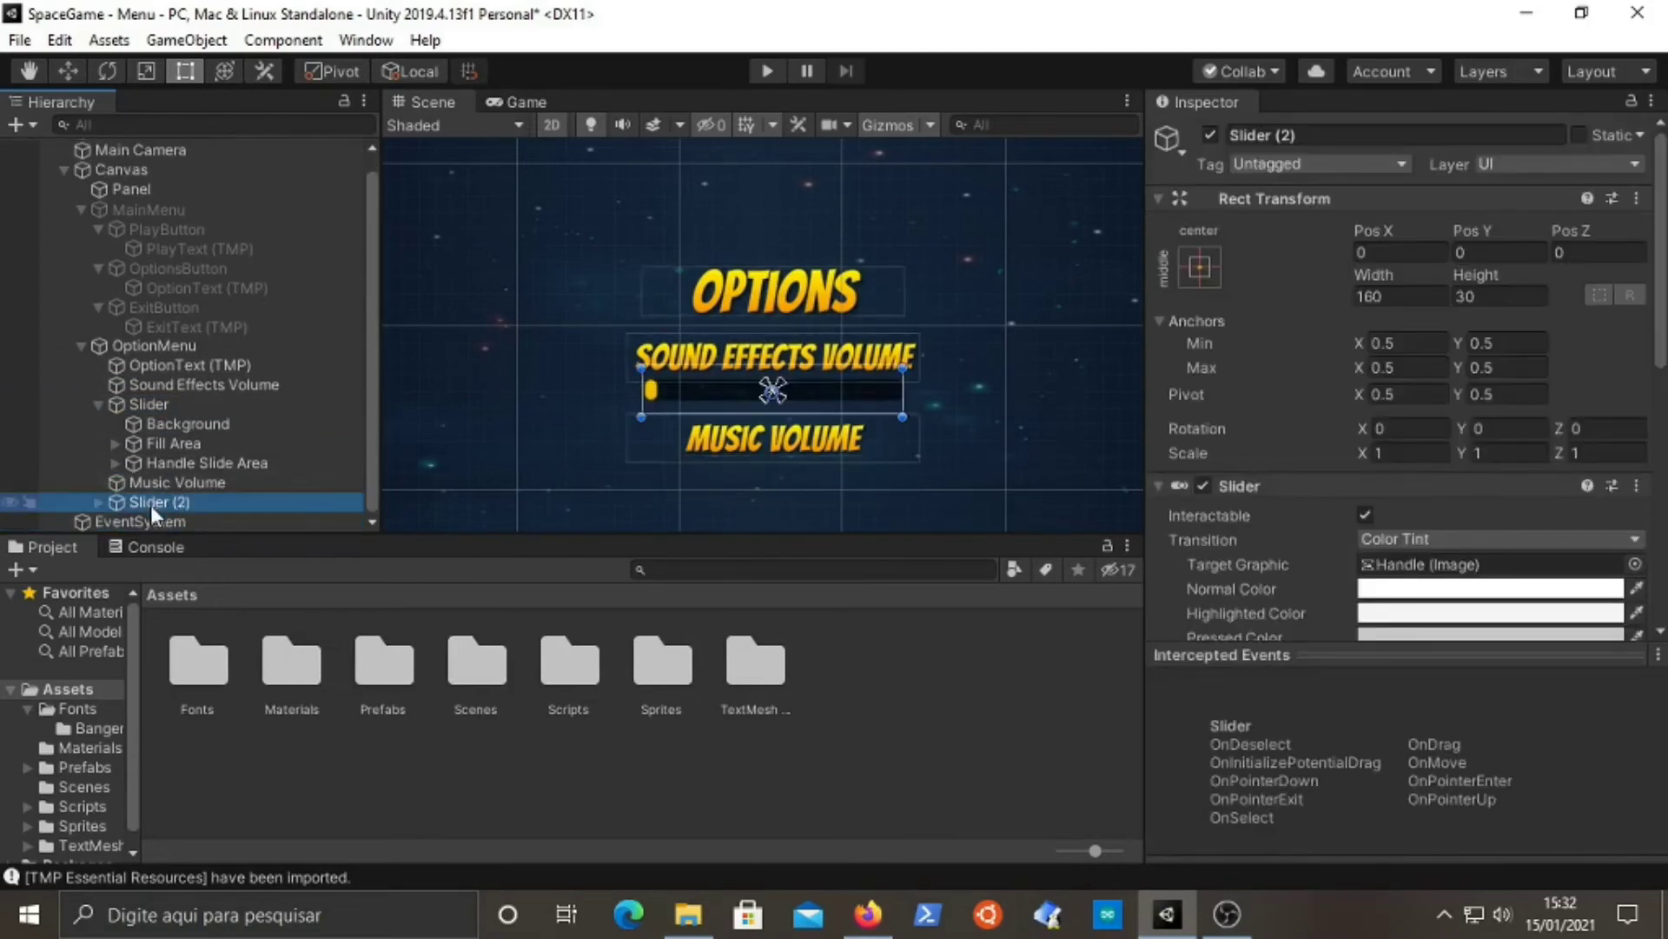
left_click(1512, 296)
type("-50")
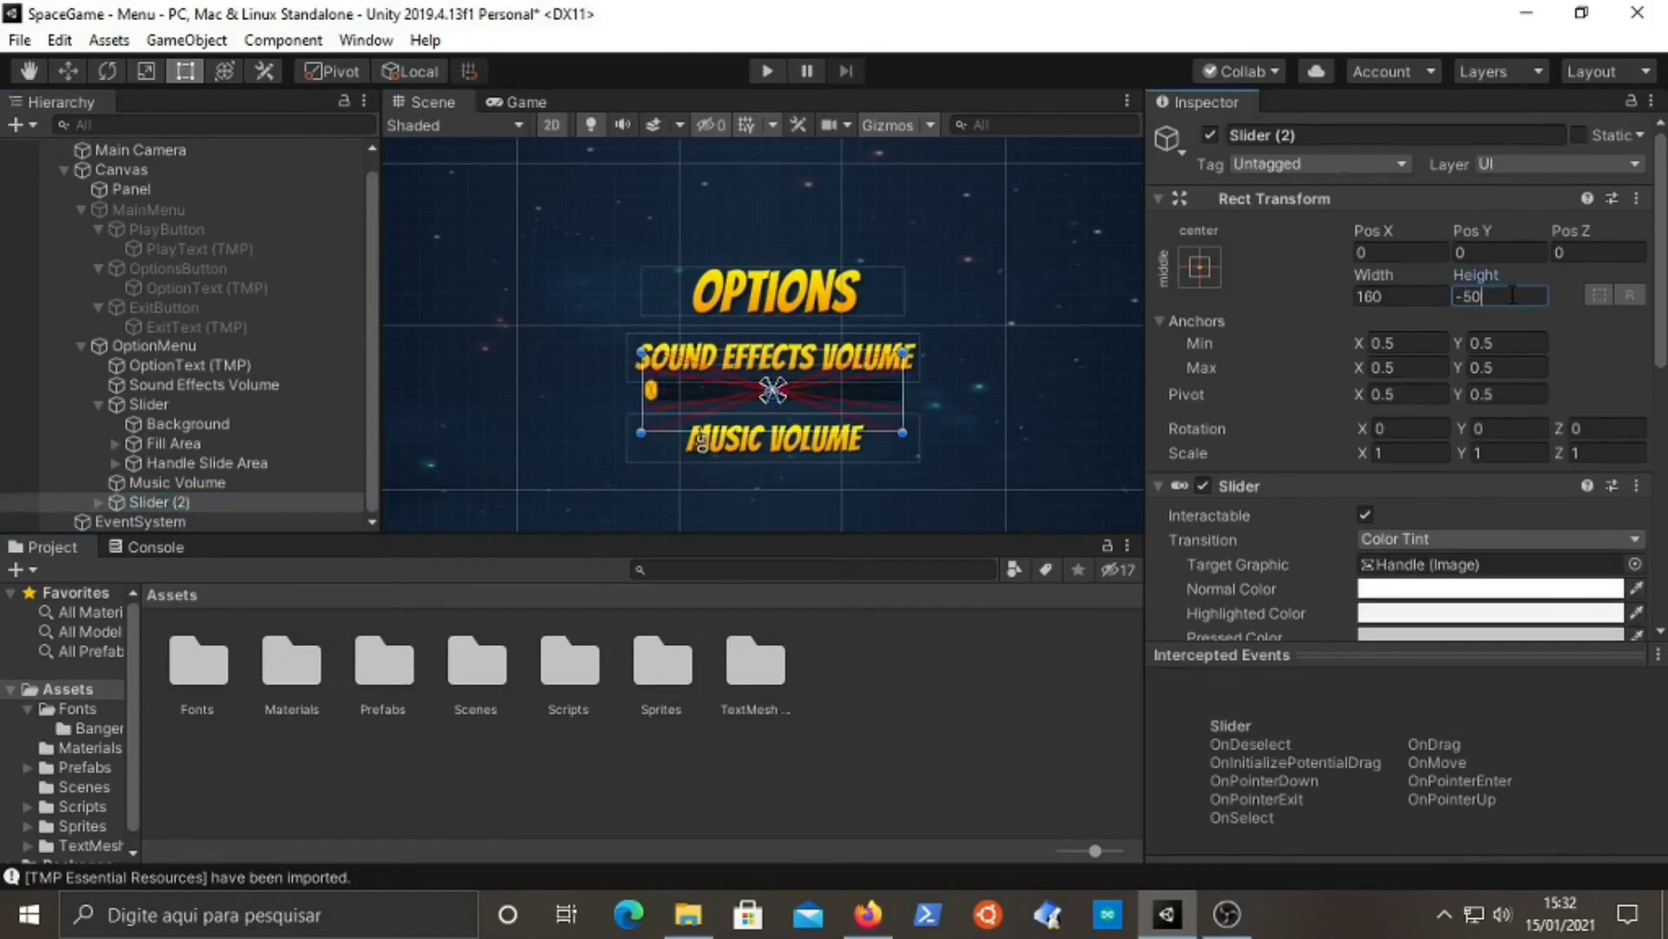
key("BackSpace")
key("BackSpace")
key("BackSpace")
type("30")
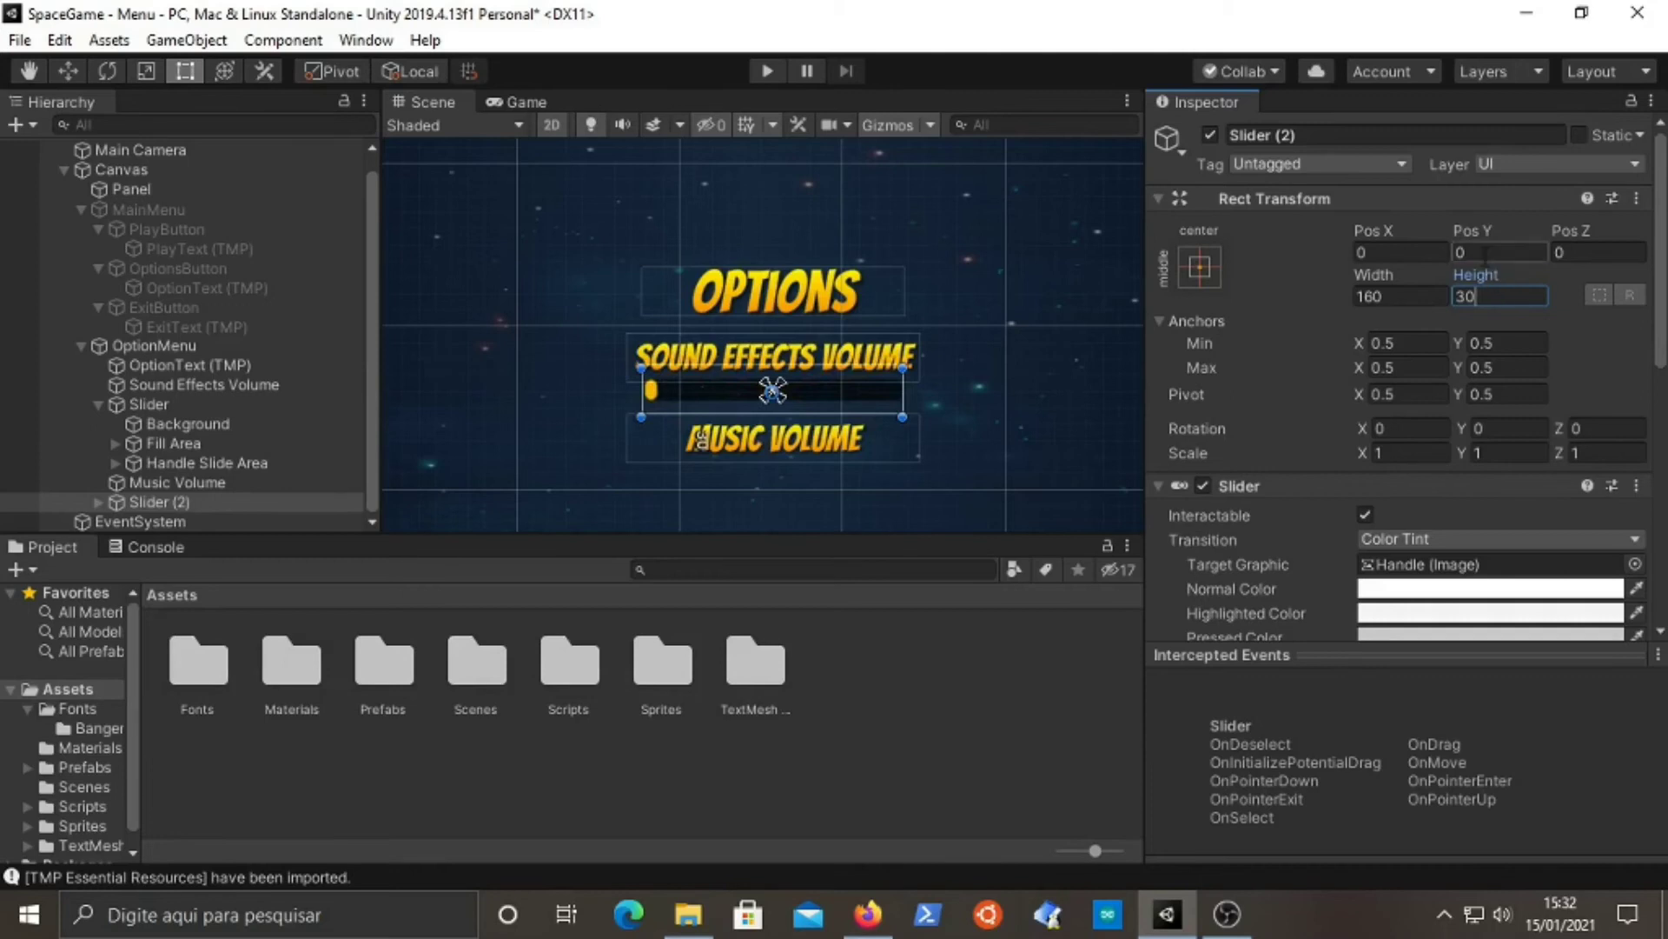
- Set the duplicated slider's Pos Y to -50 so it sits under the Music Volume label
left_click(1485, 253)
type("-50")
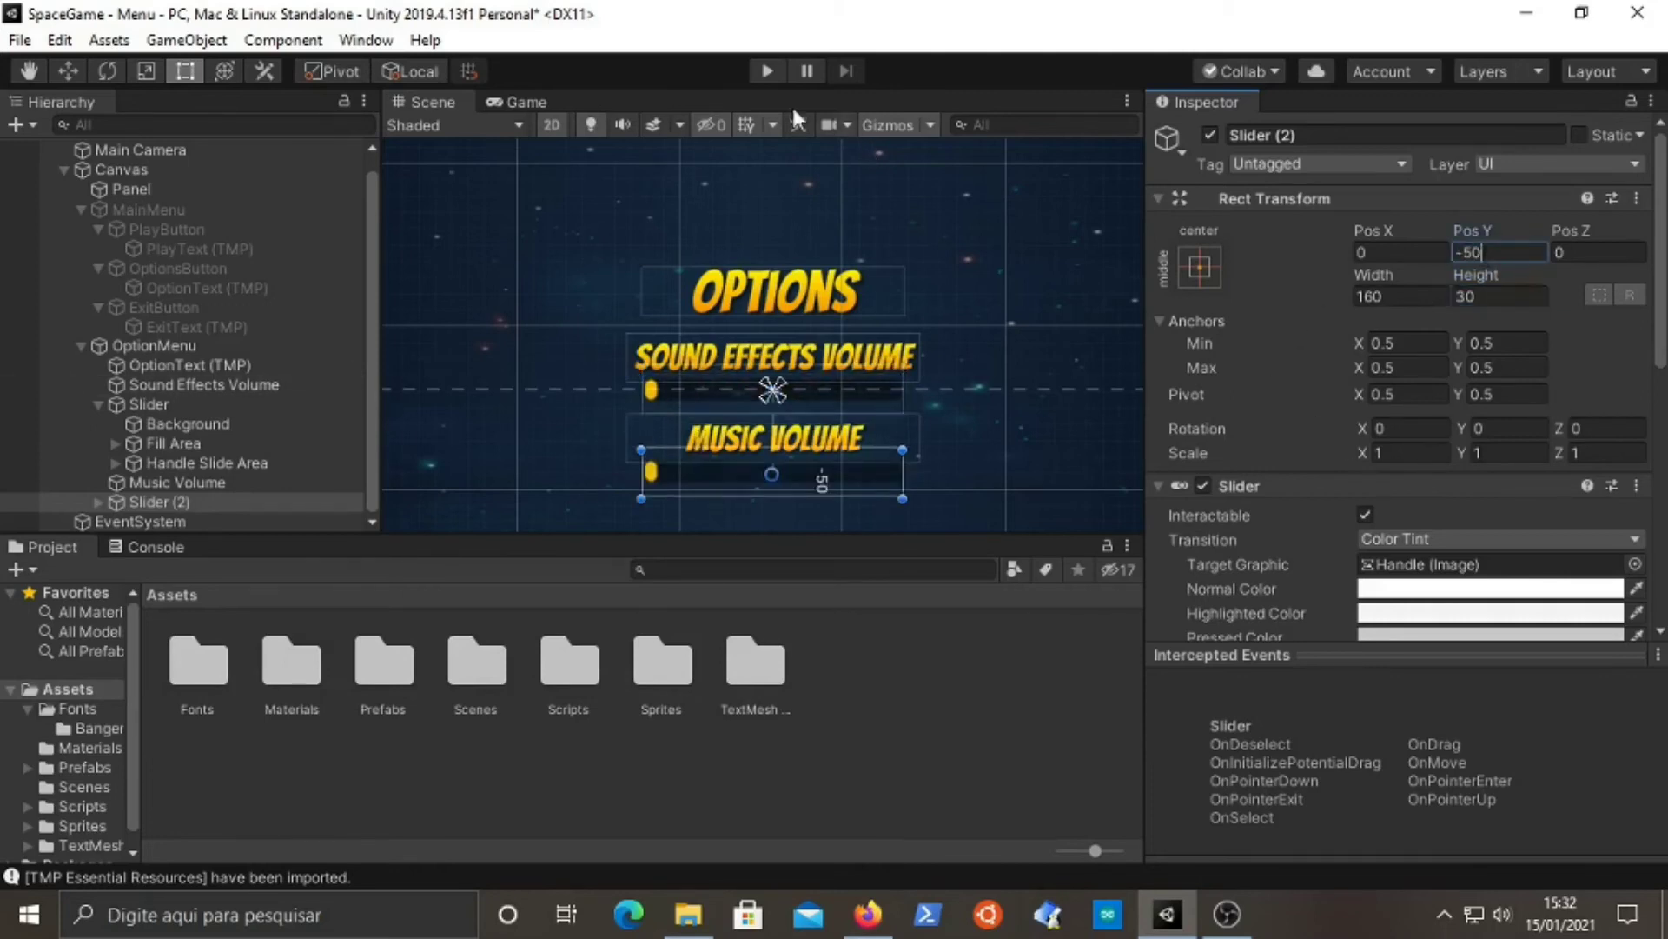
- Run the scene, test both volume sliders by moving them to different levels, and stop play mode
left_click(764, 71)
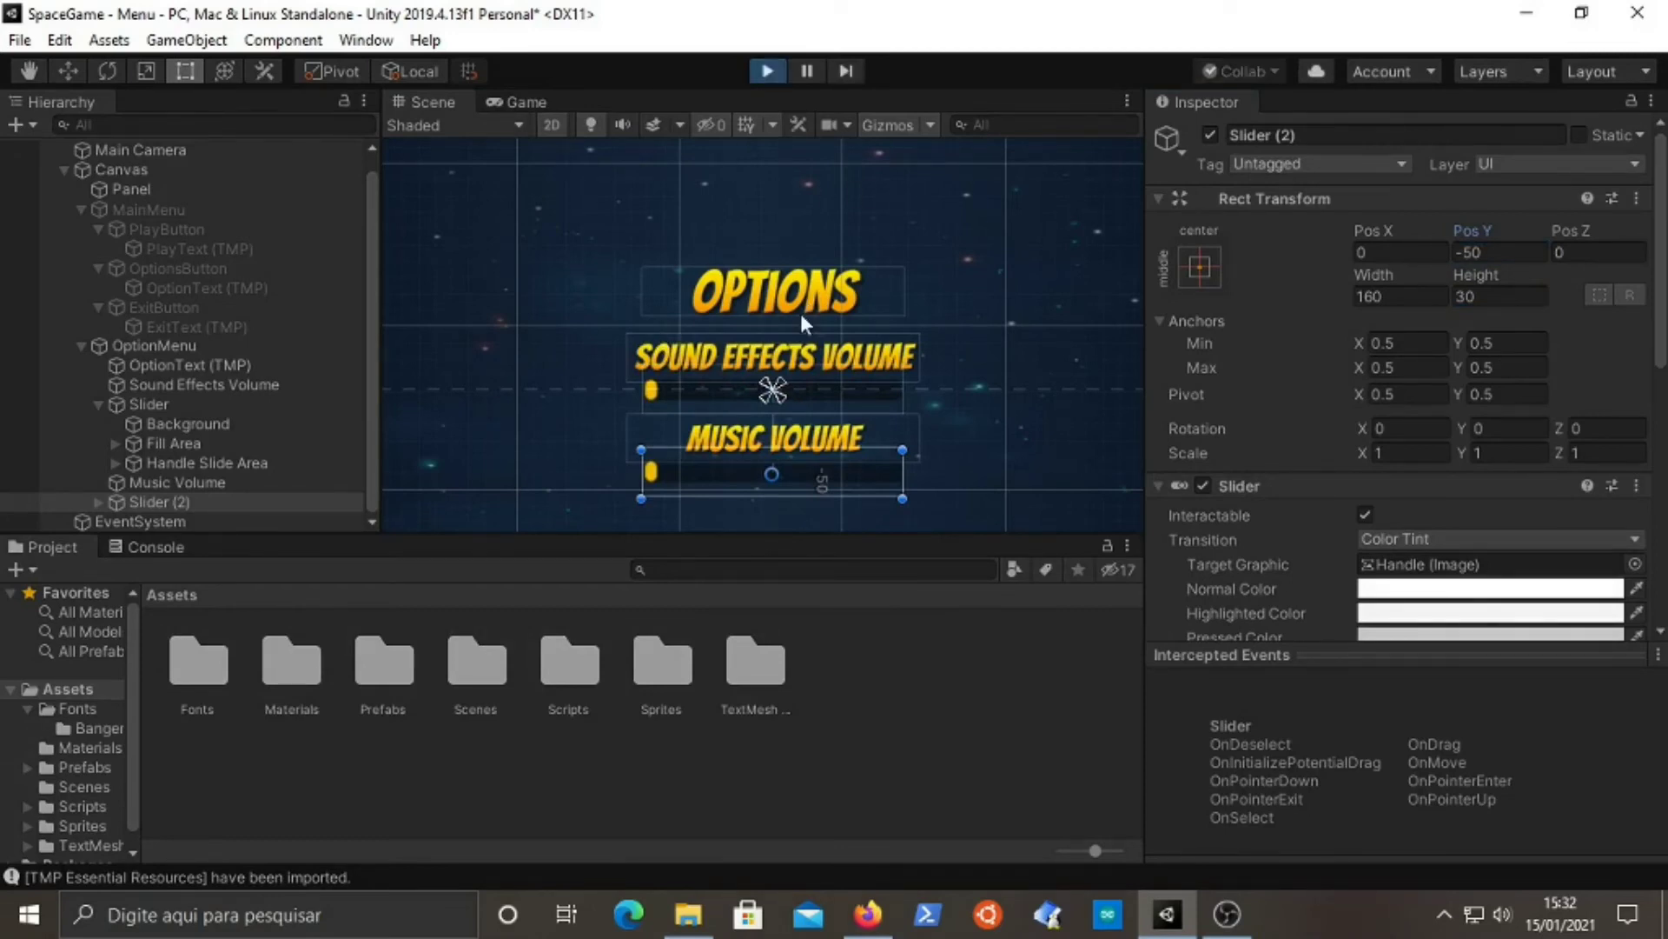
left_click_drag(679, 339, 721, 335)
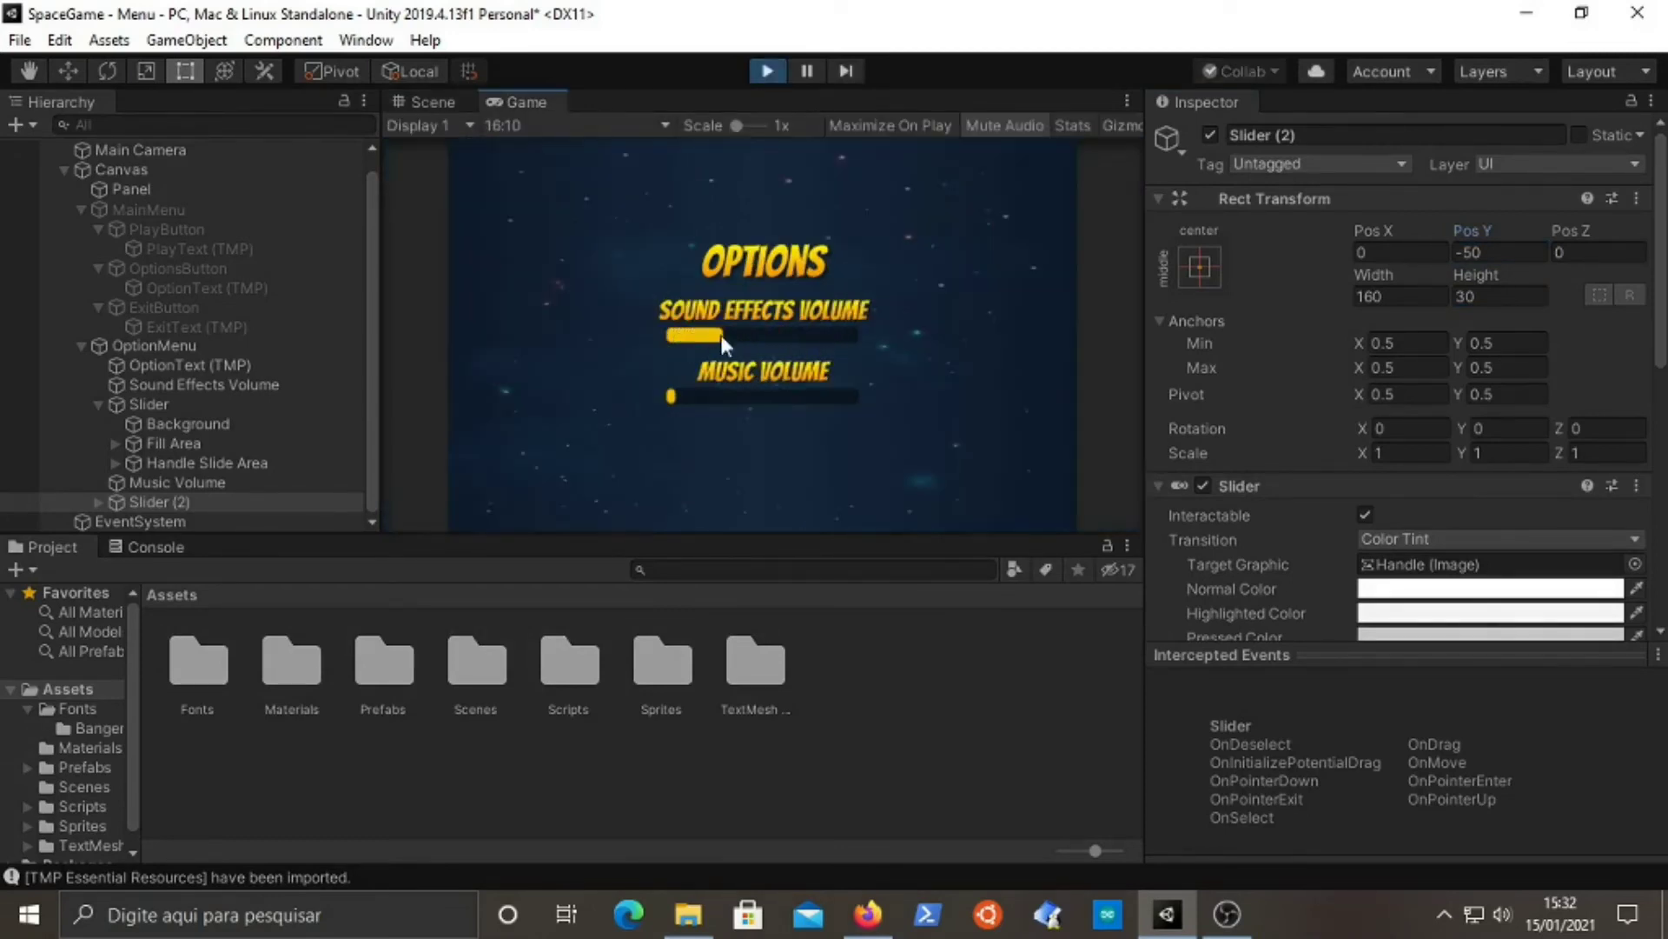
left_click_drag(676, 395, 752, 398)
left_click_drag(815, 338, 810, 339)
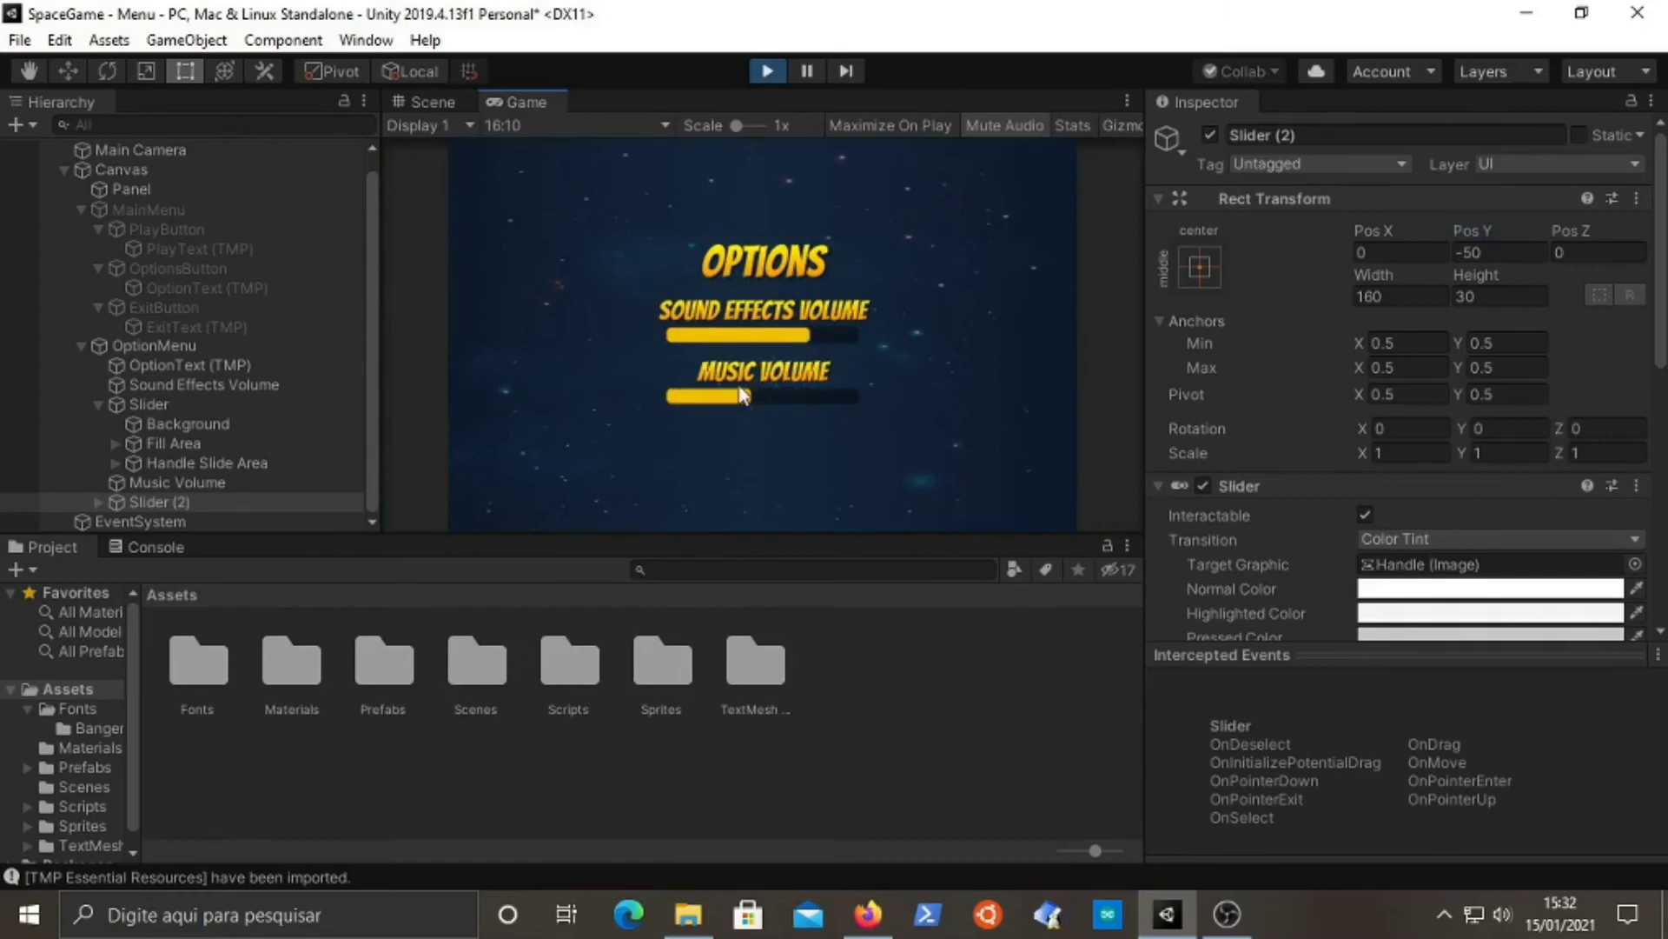
mouse_move(856, 397)
left_mouse_down()
mouse_move(780, 394)
mouse_move(826, 397)
left_mouse_up()
mouse_move(809, 337)
left_mouse_down()
mouse_move(732, 335)
mouse_move(828, 339)
left_mouse_up()
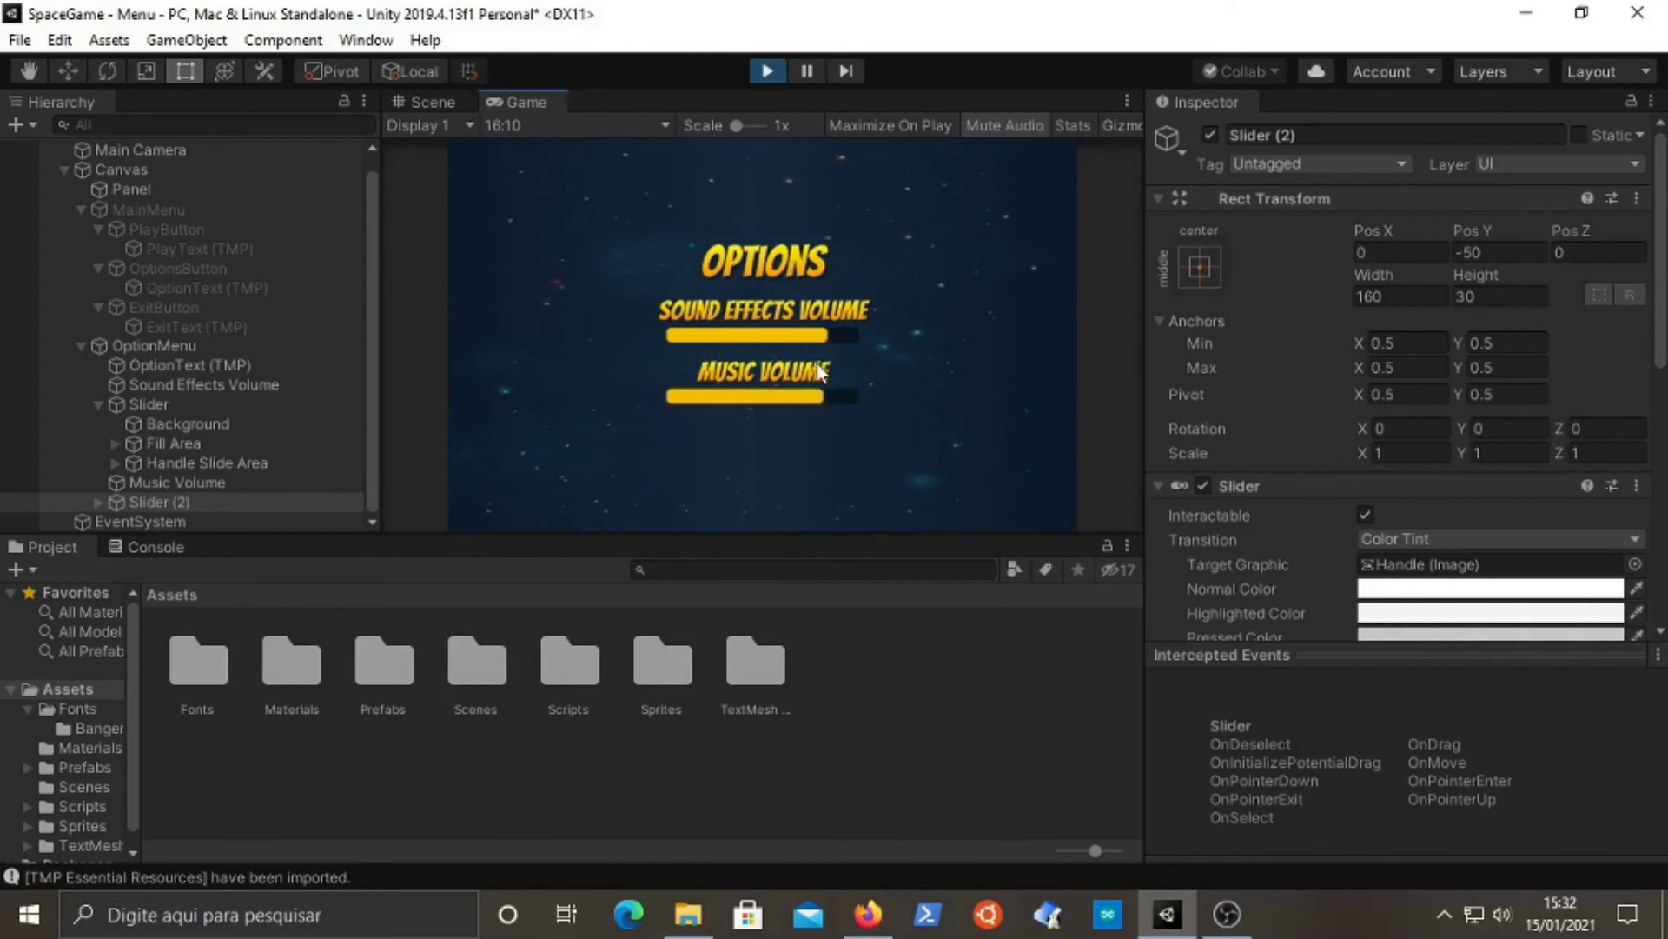
left_click(762, 75)
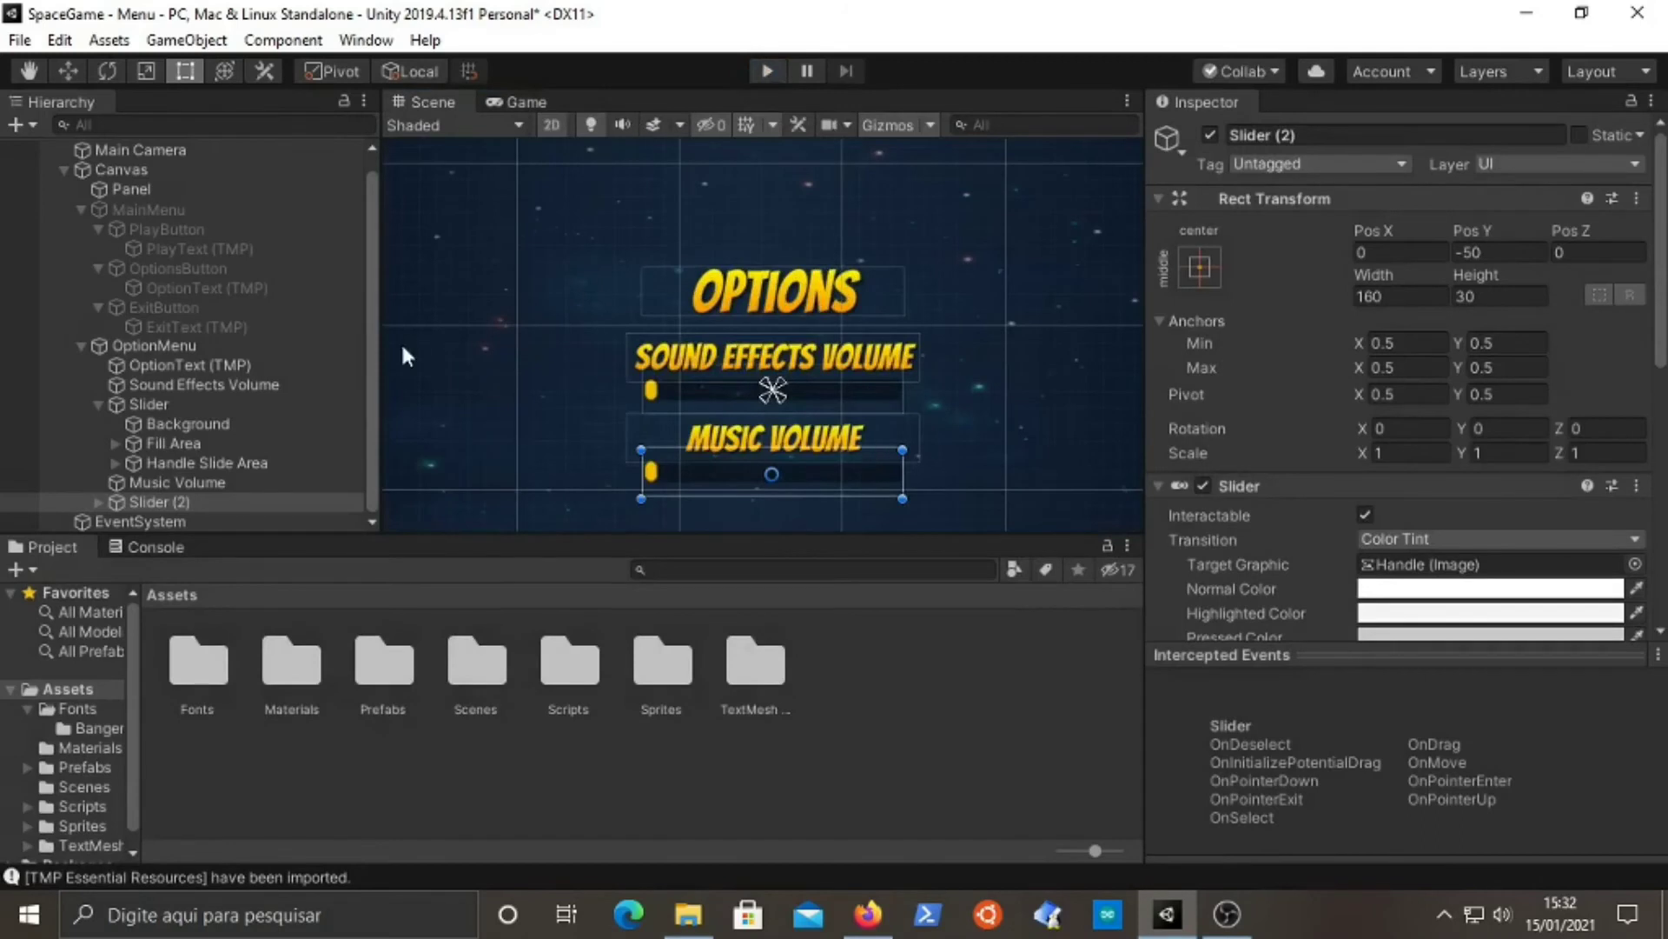
- Activate the MainMenu object and deactivate the OptionMenu object
scroll(322, 415, "up", 1)
scroll(322, 415, "down", 1)
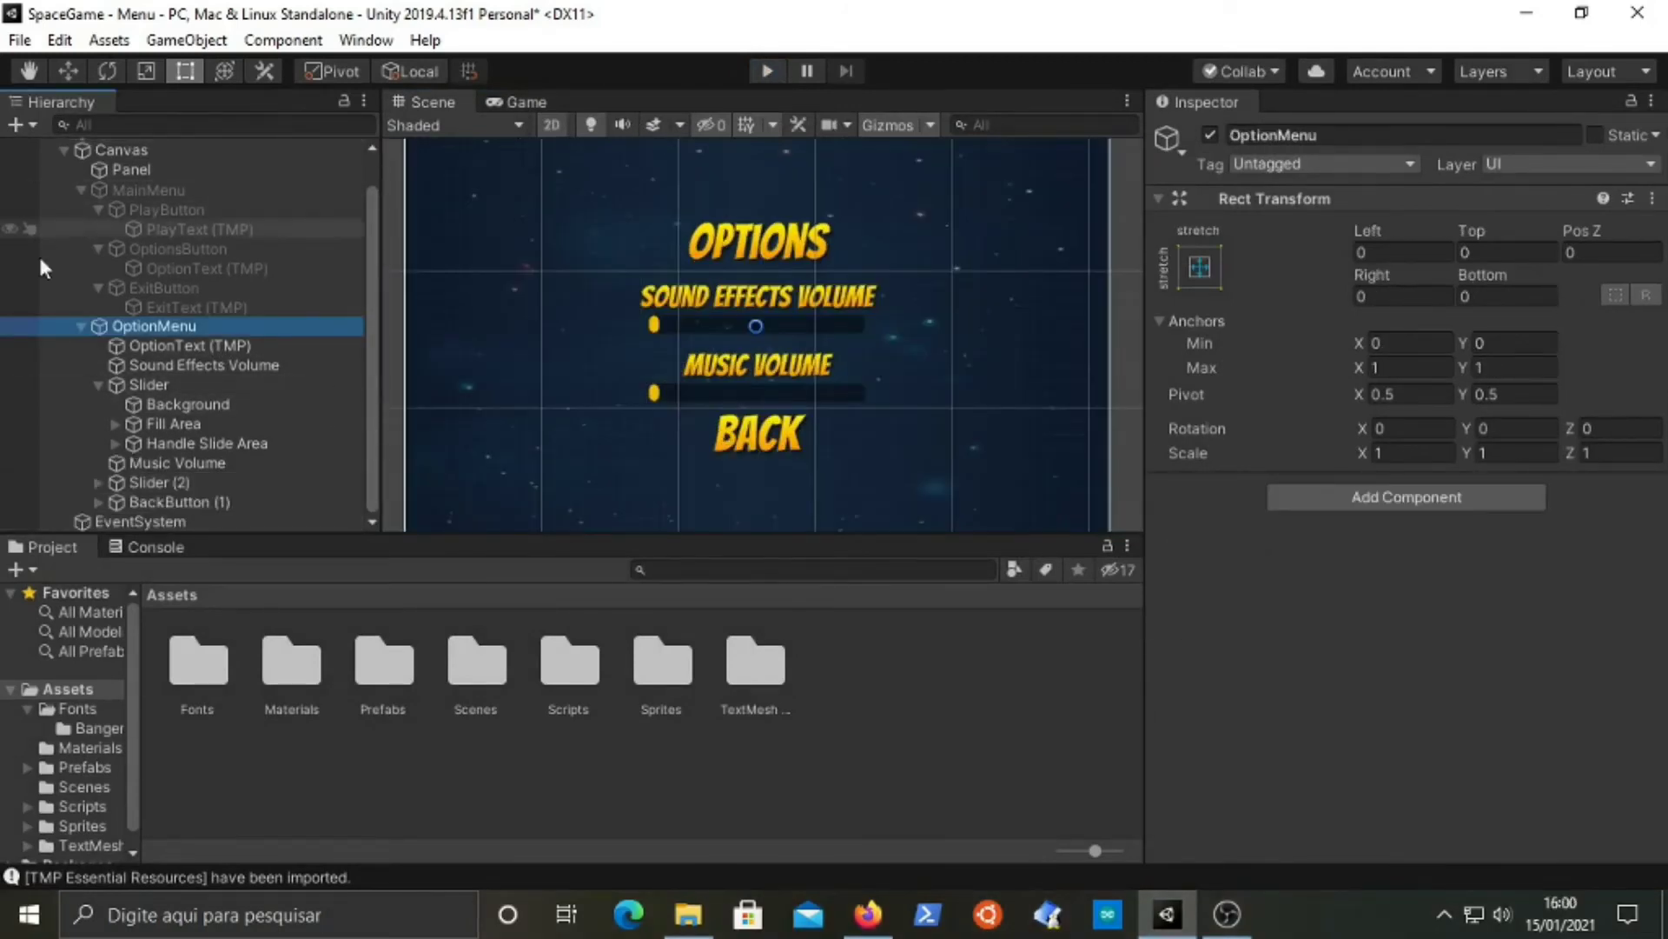
left_click(156, 191)
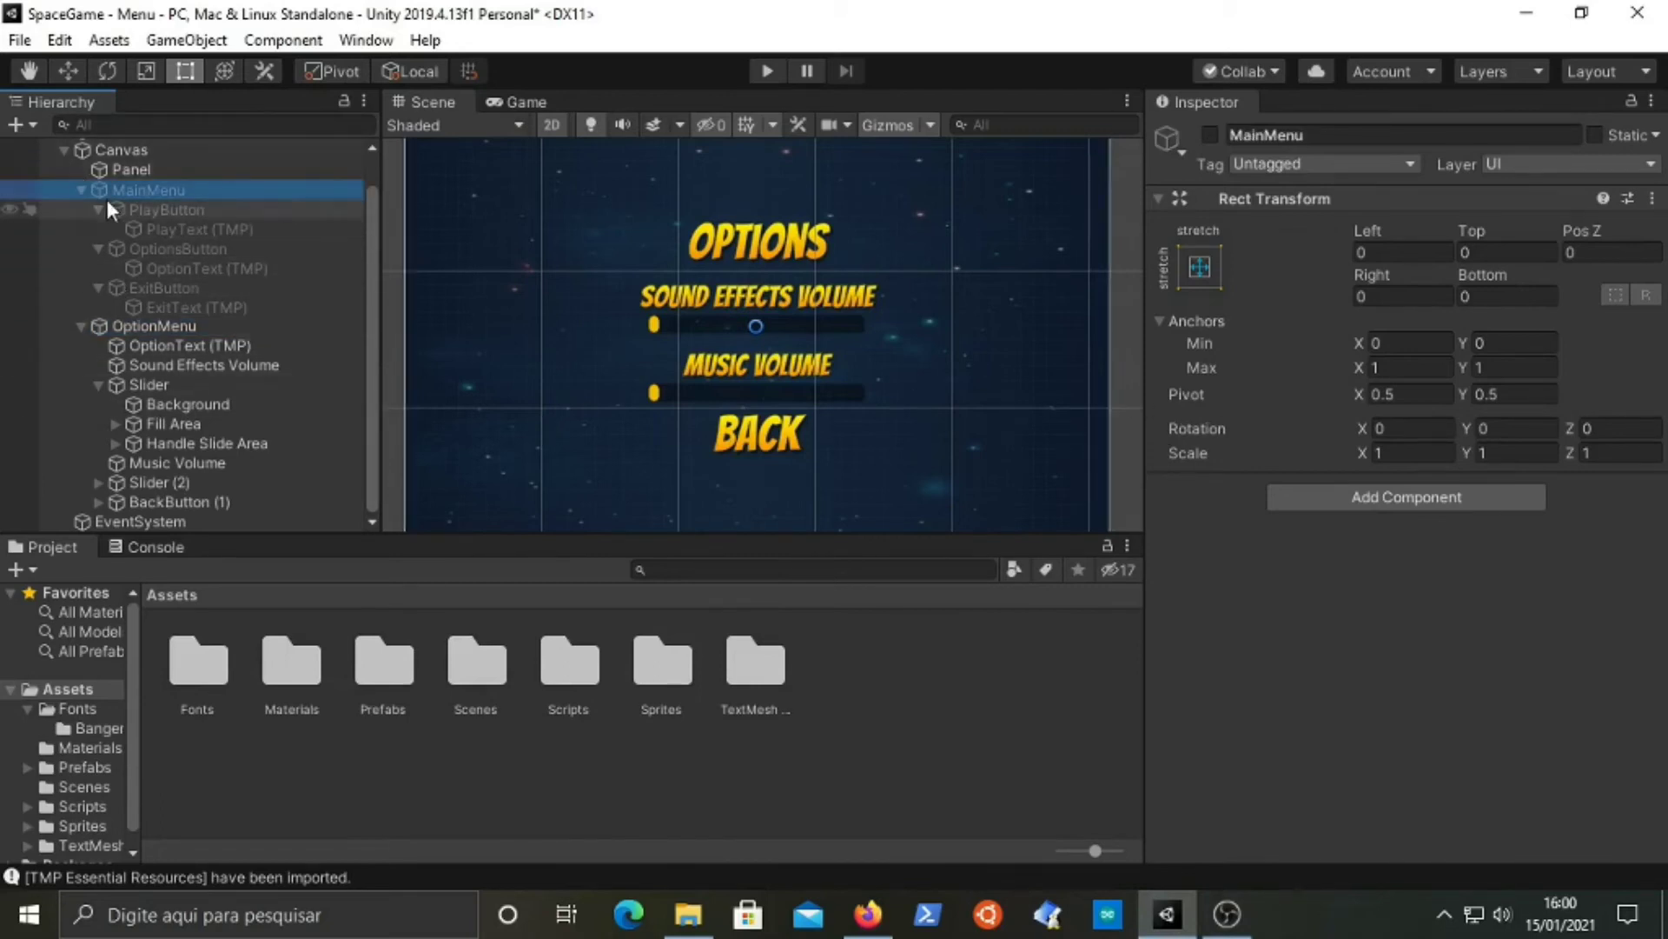
left_click(1211, 135)
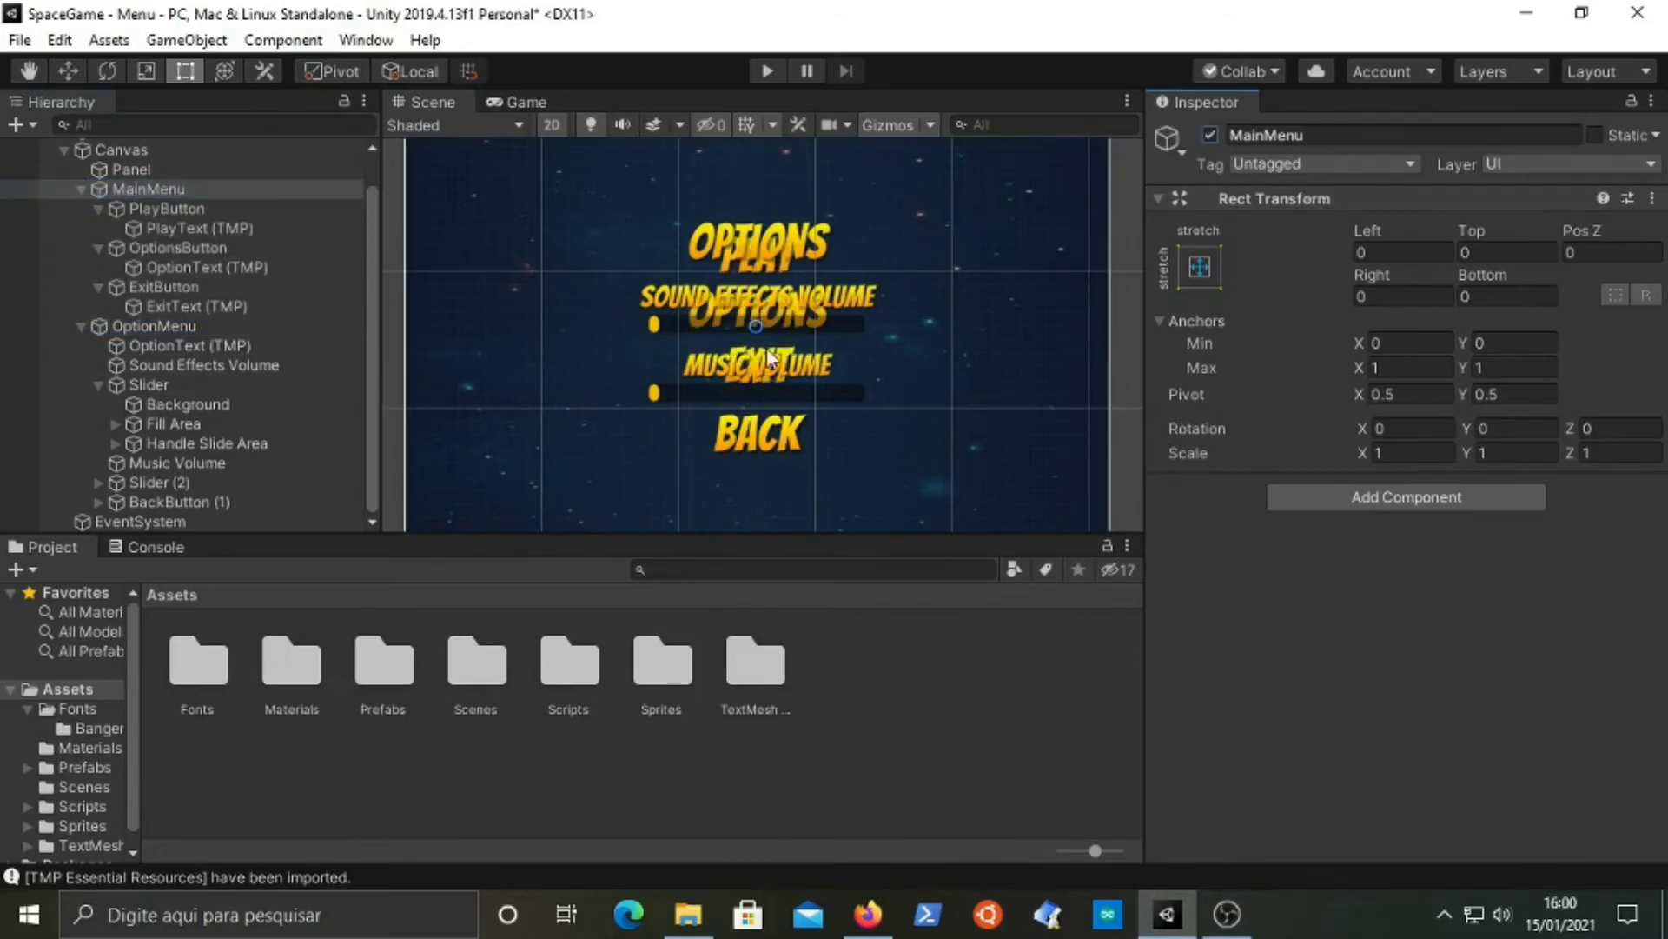
left_click(107, 321)
left_click(1210, 134)
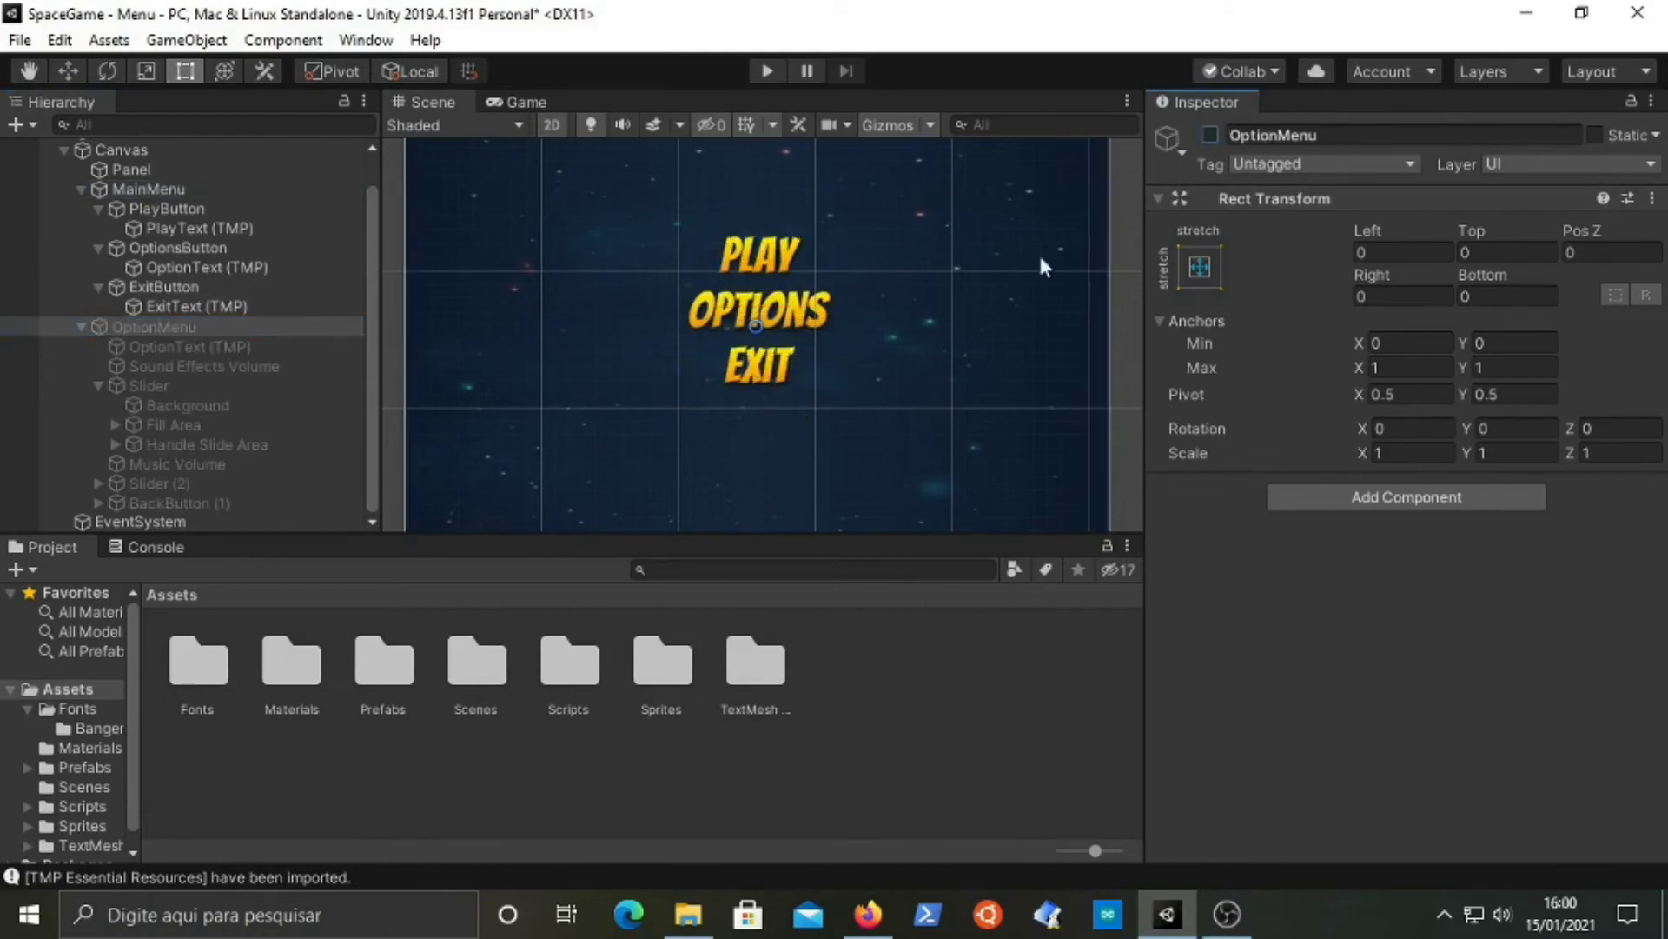
- Create a new script named MainMenu as a component of the MainMenu object and open it for editing
left_click(181, 191)
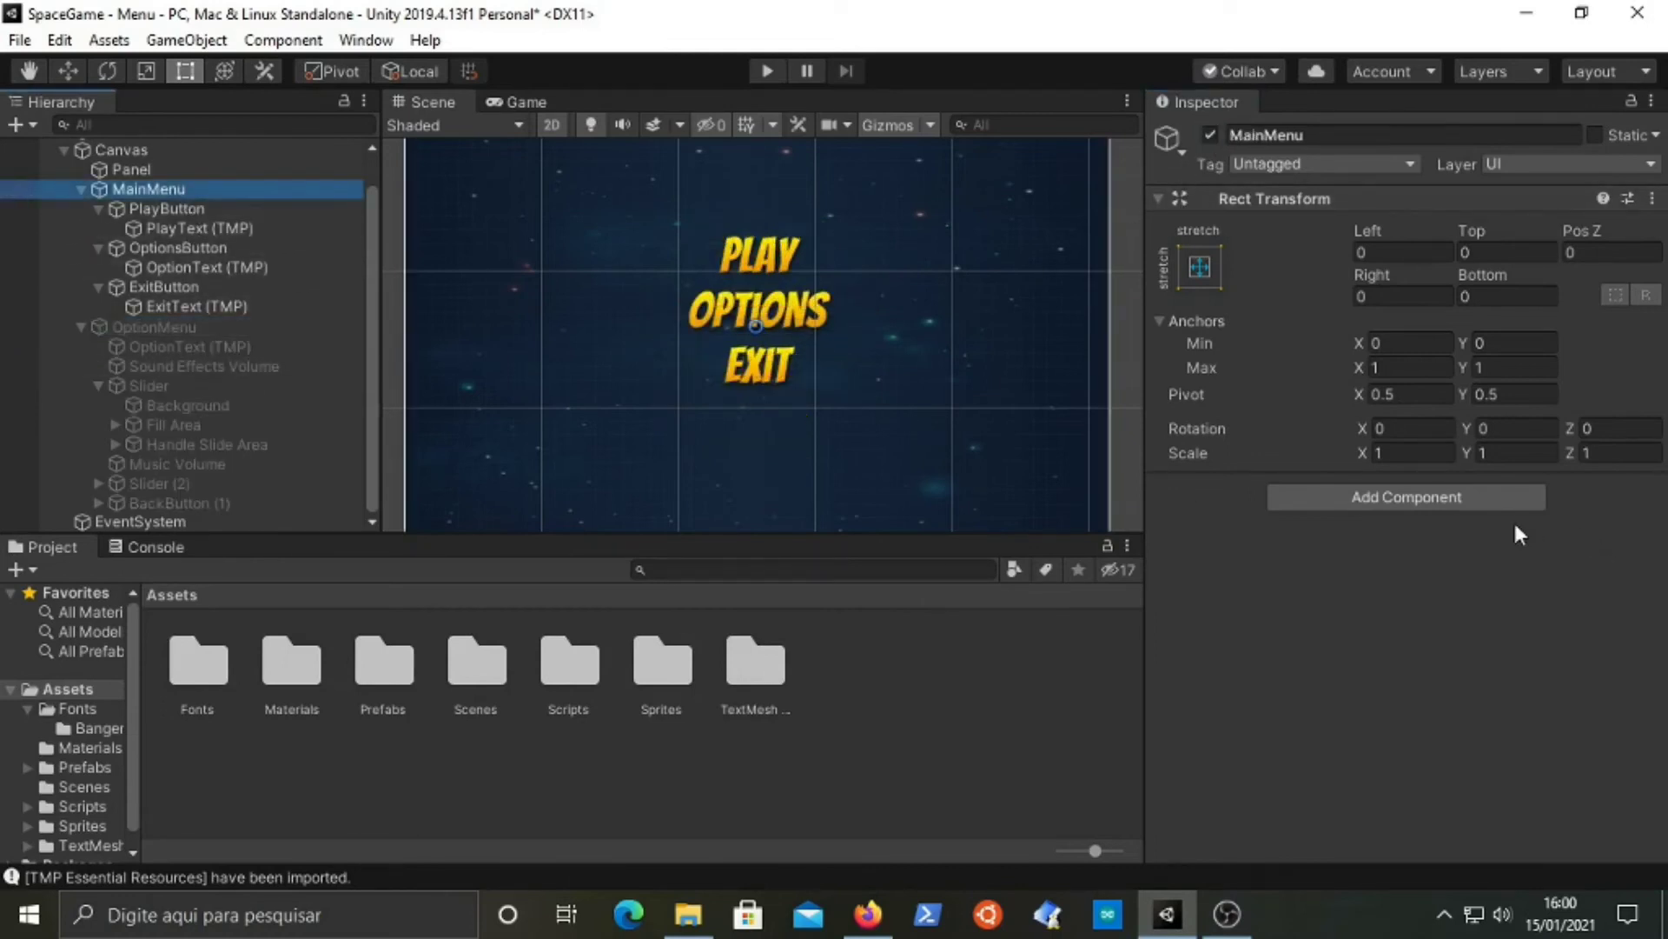
left_click(1488, 506)
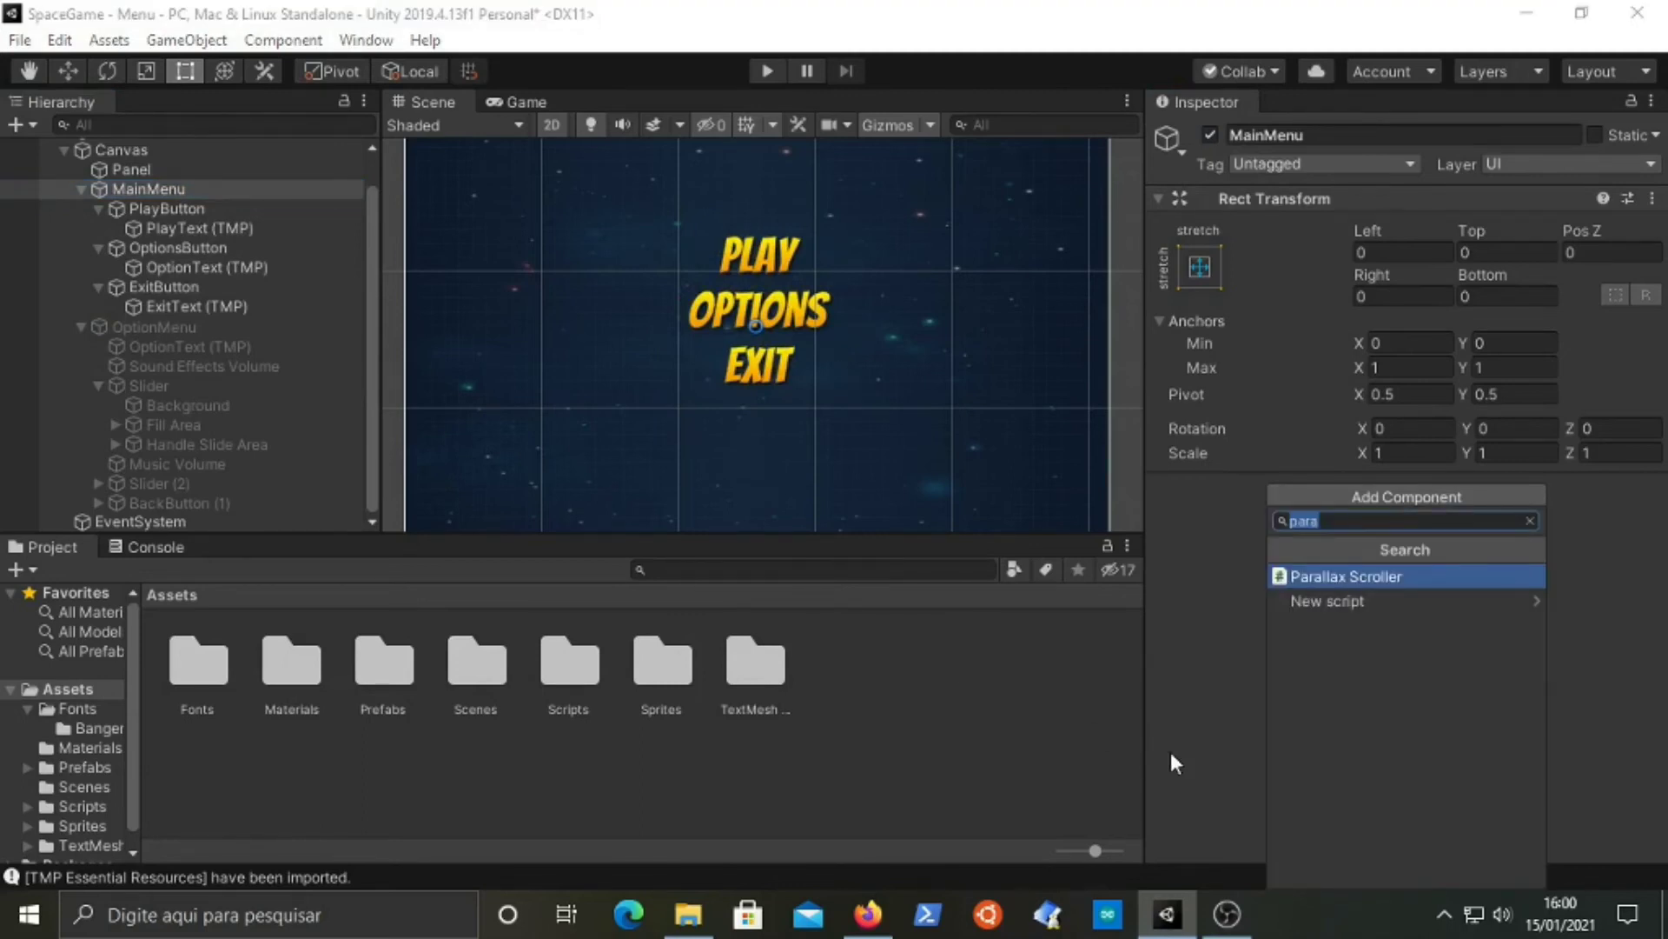
type("MainMenu")
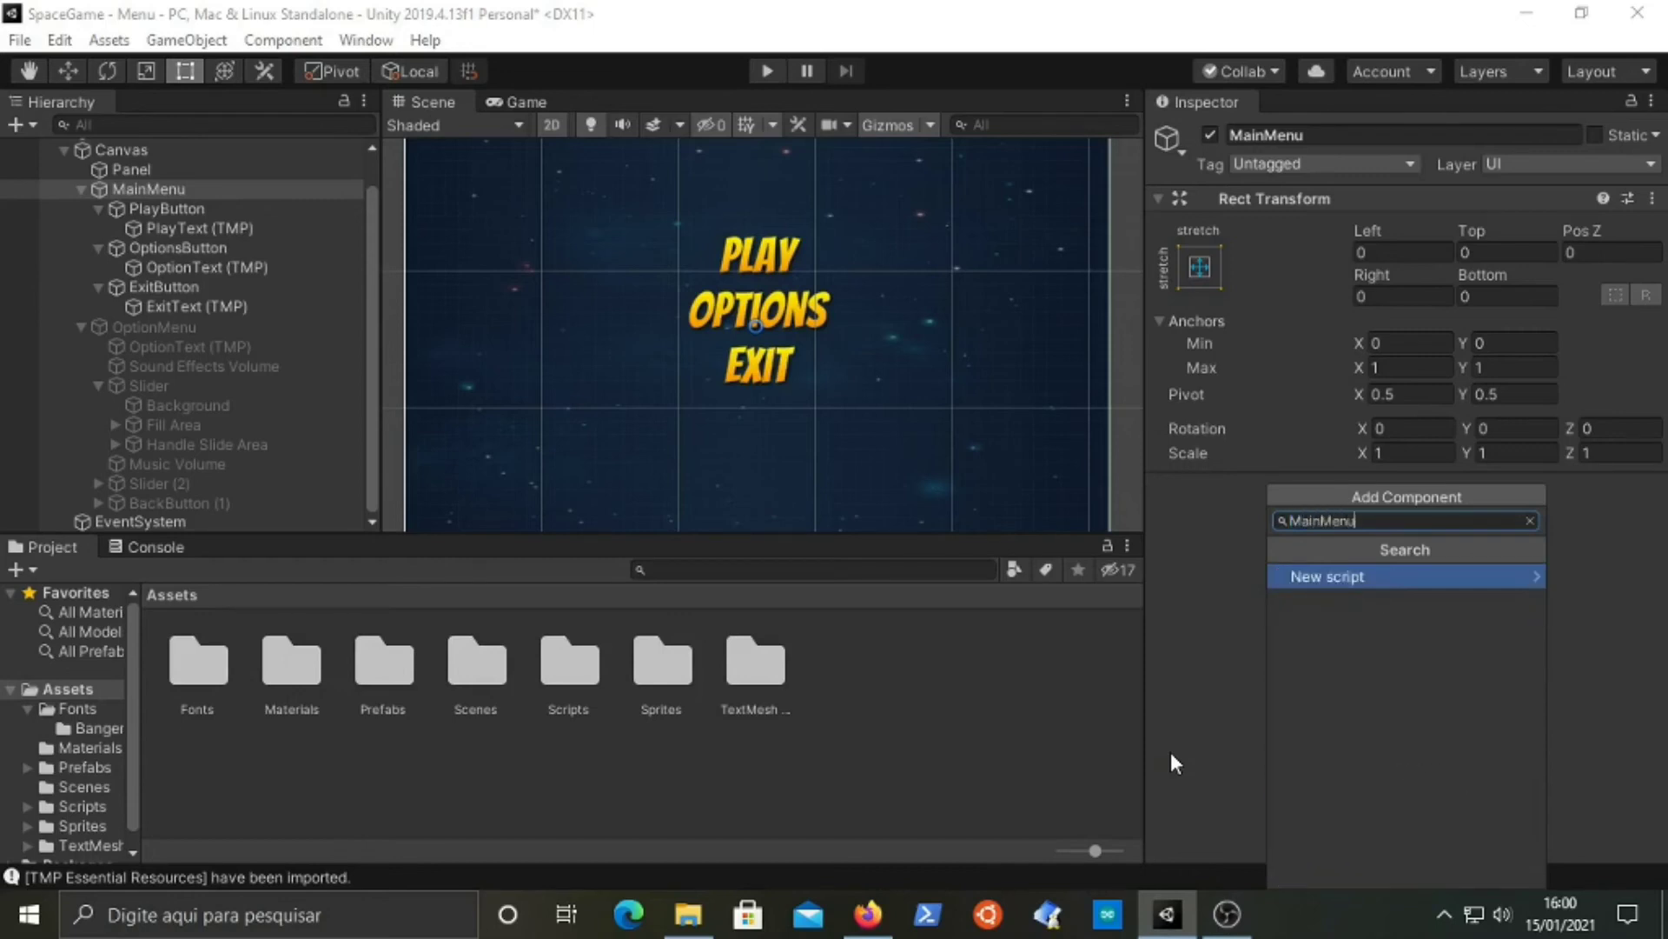
key("Return")
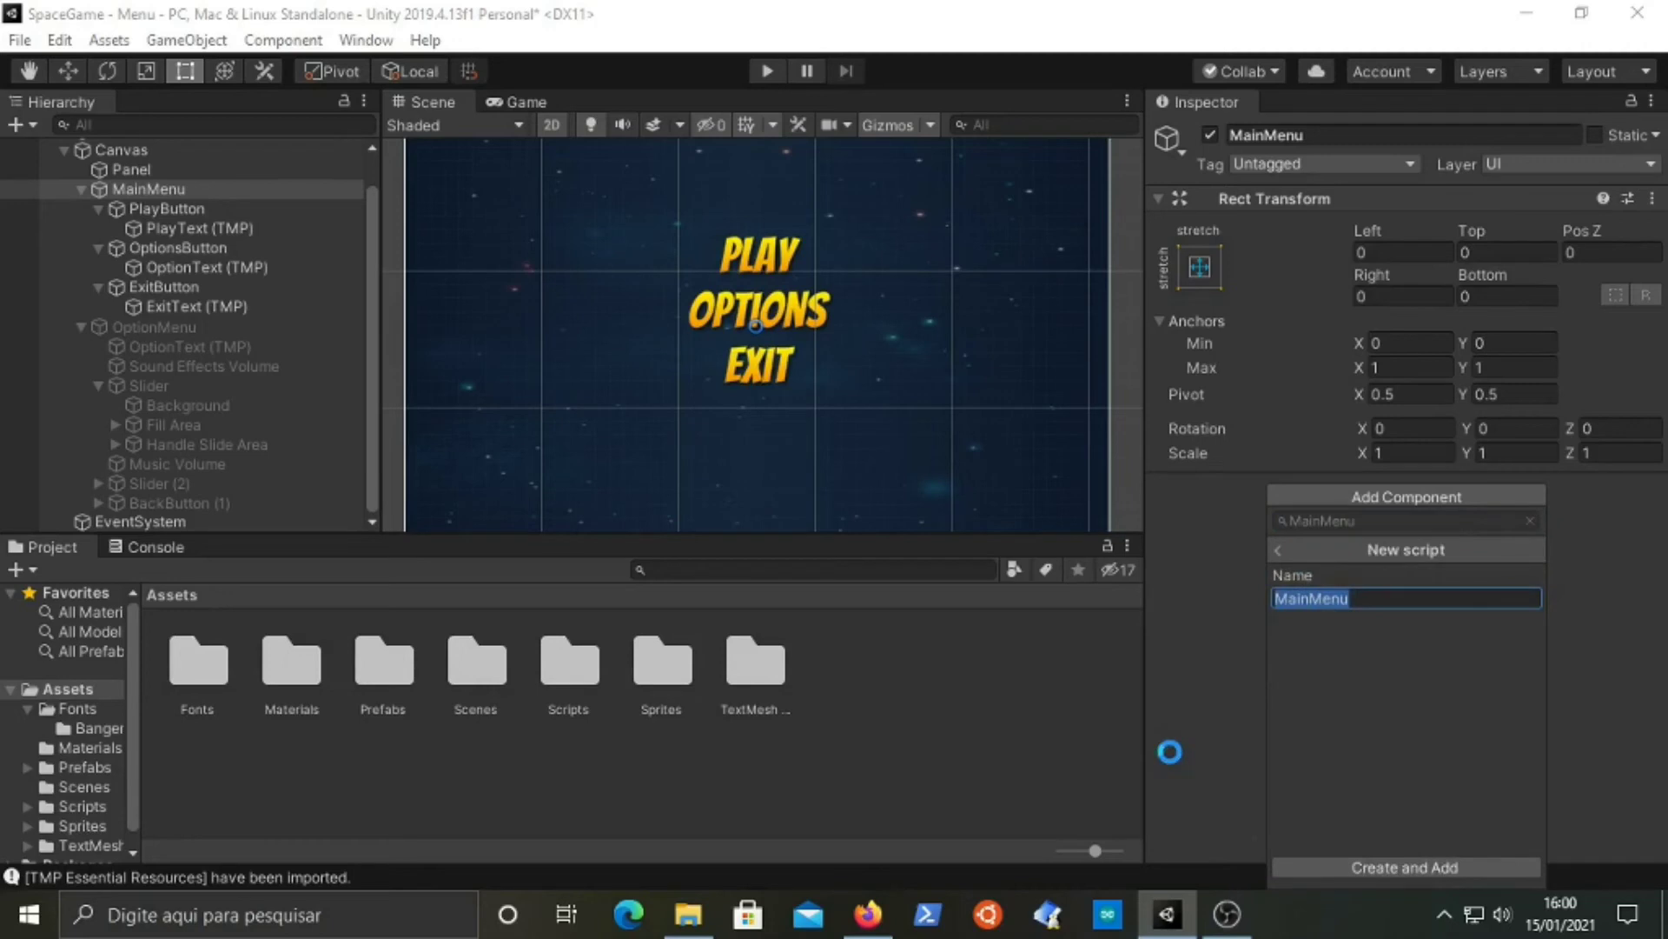
key("Return")
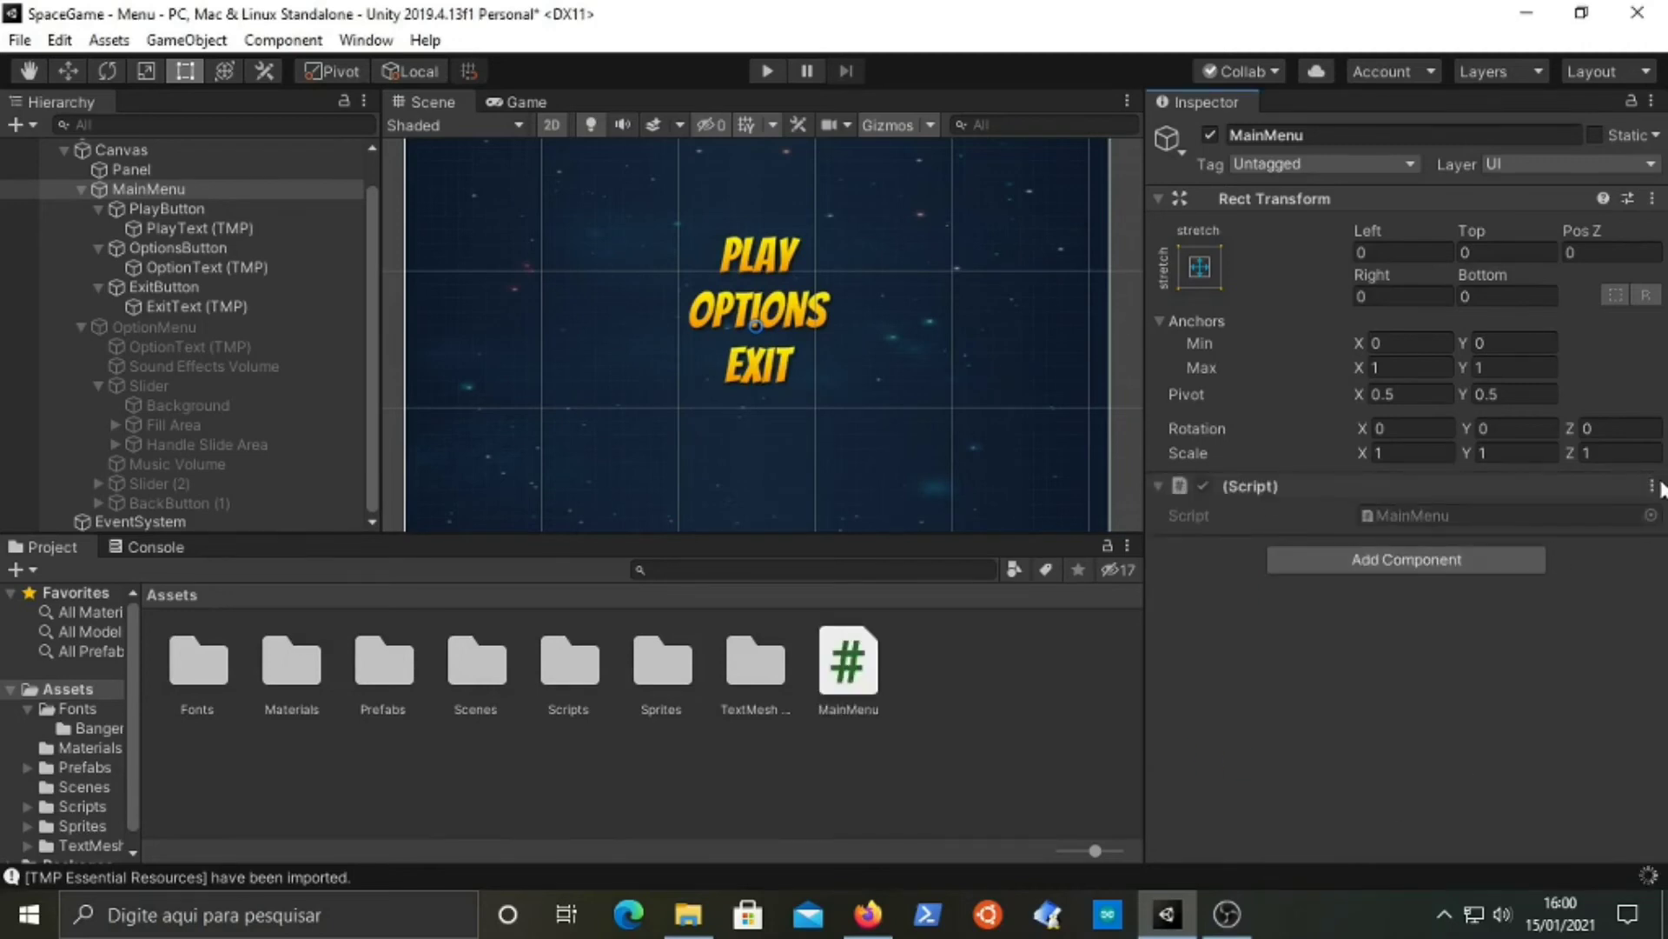
left_click(1652, 486)
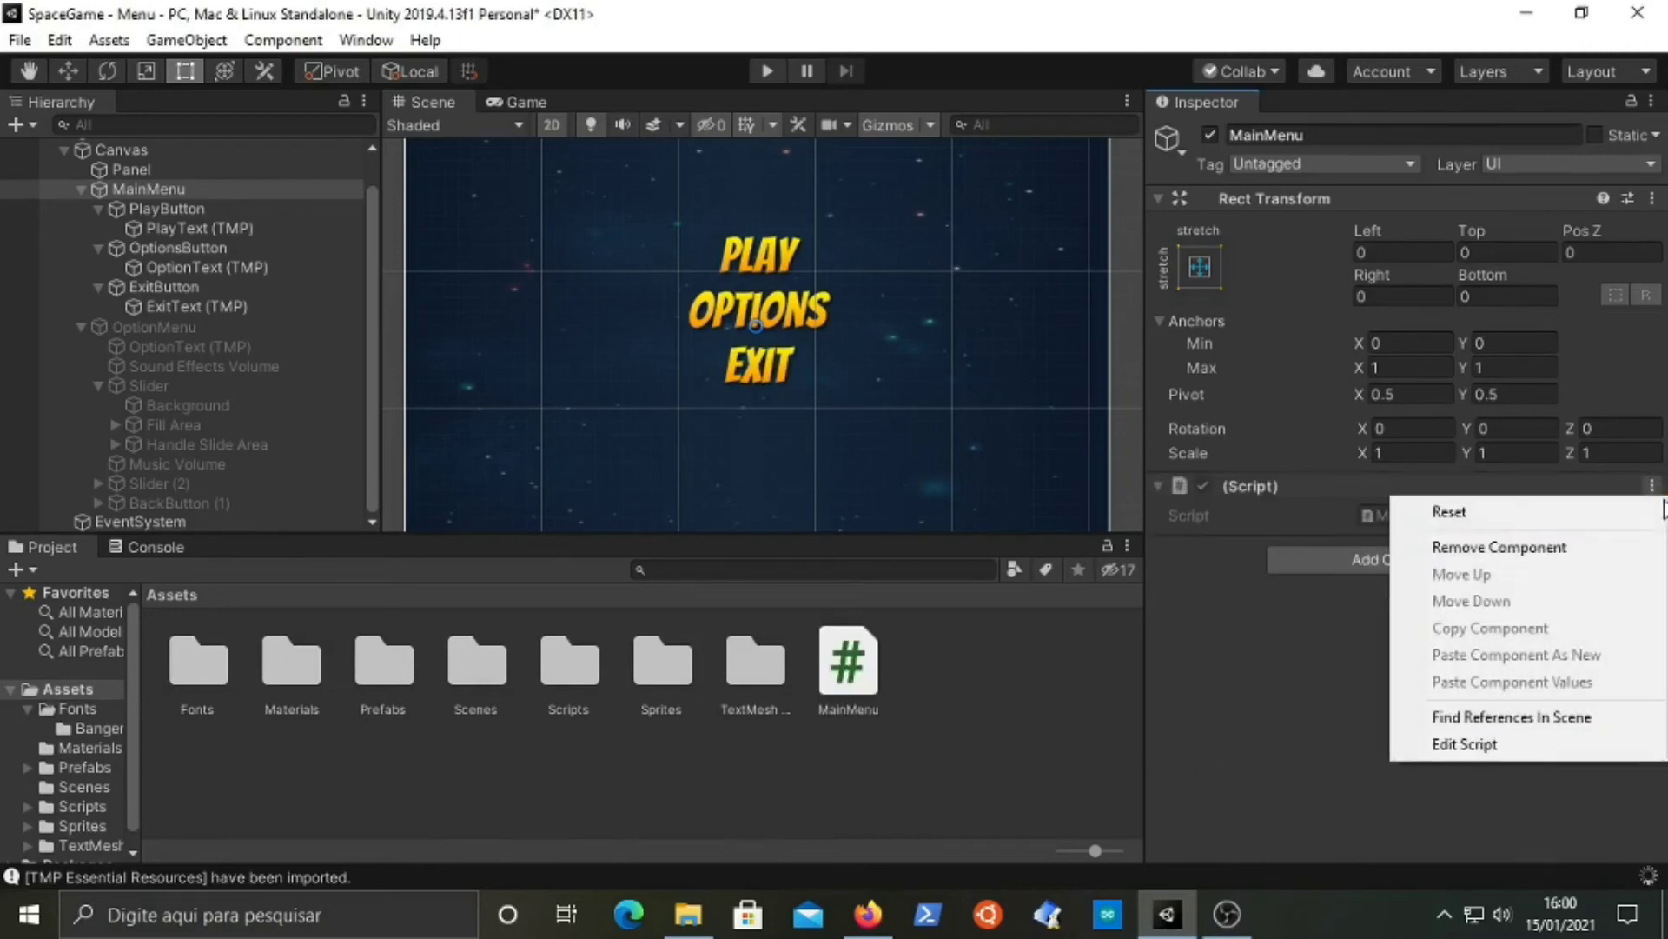
left_click(1540, 741)
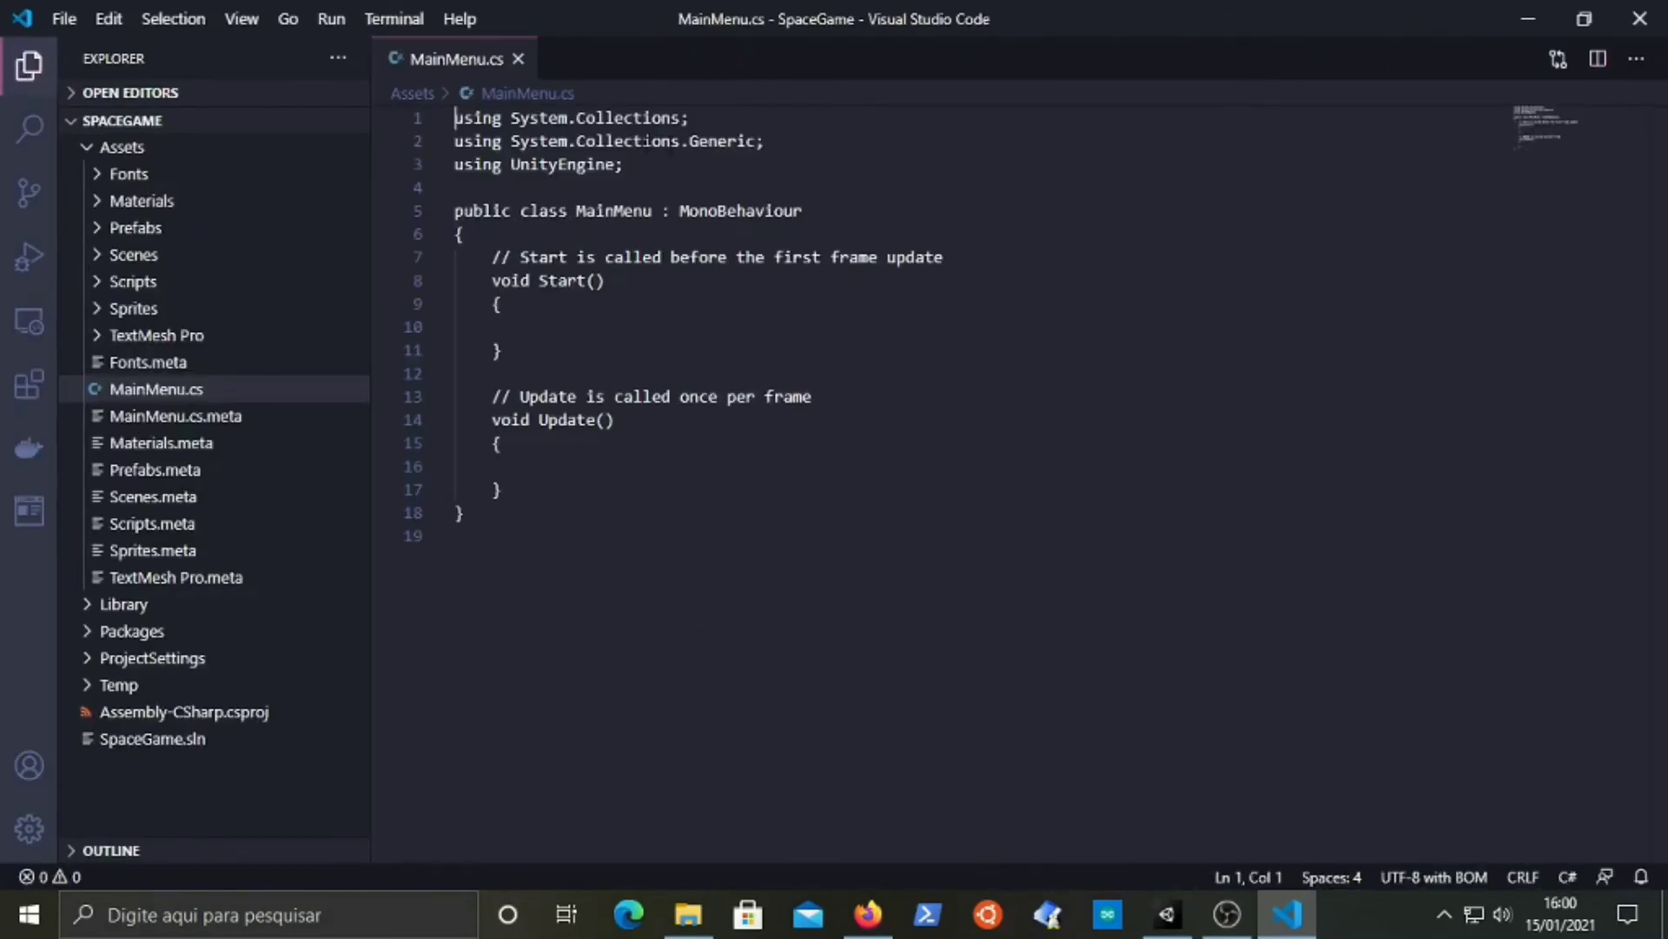
- Add the directive "using UnityEngine.SceneManagement;" below the existing using lines and save the script
left_click(641, 171)
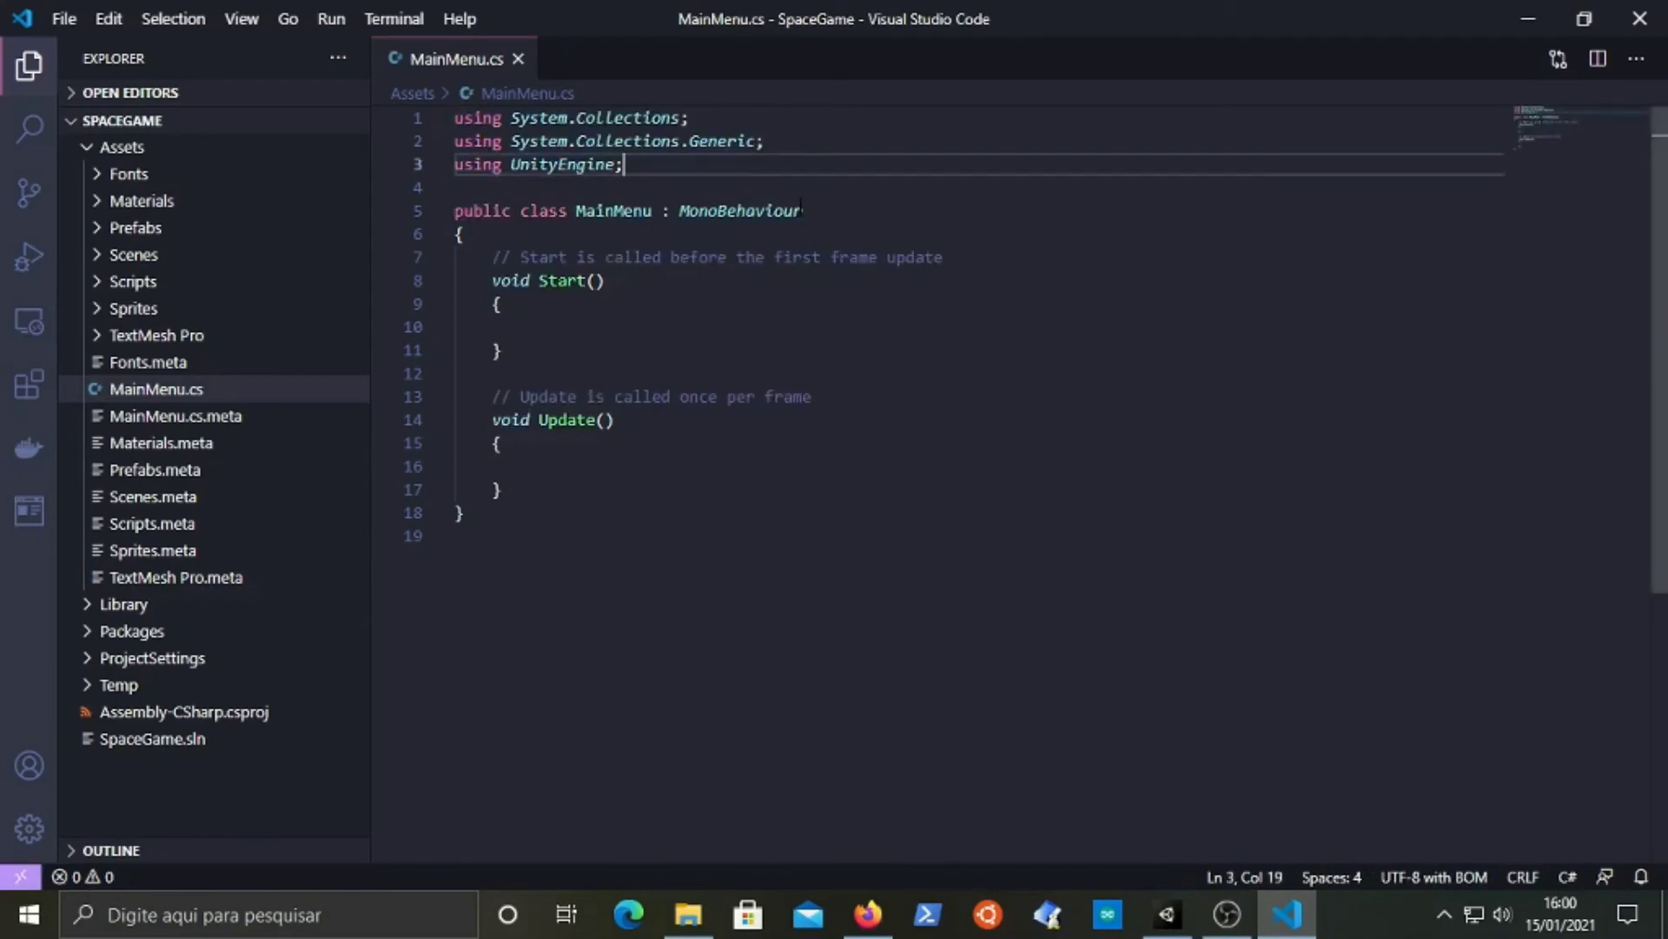
key("Return")
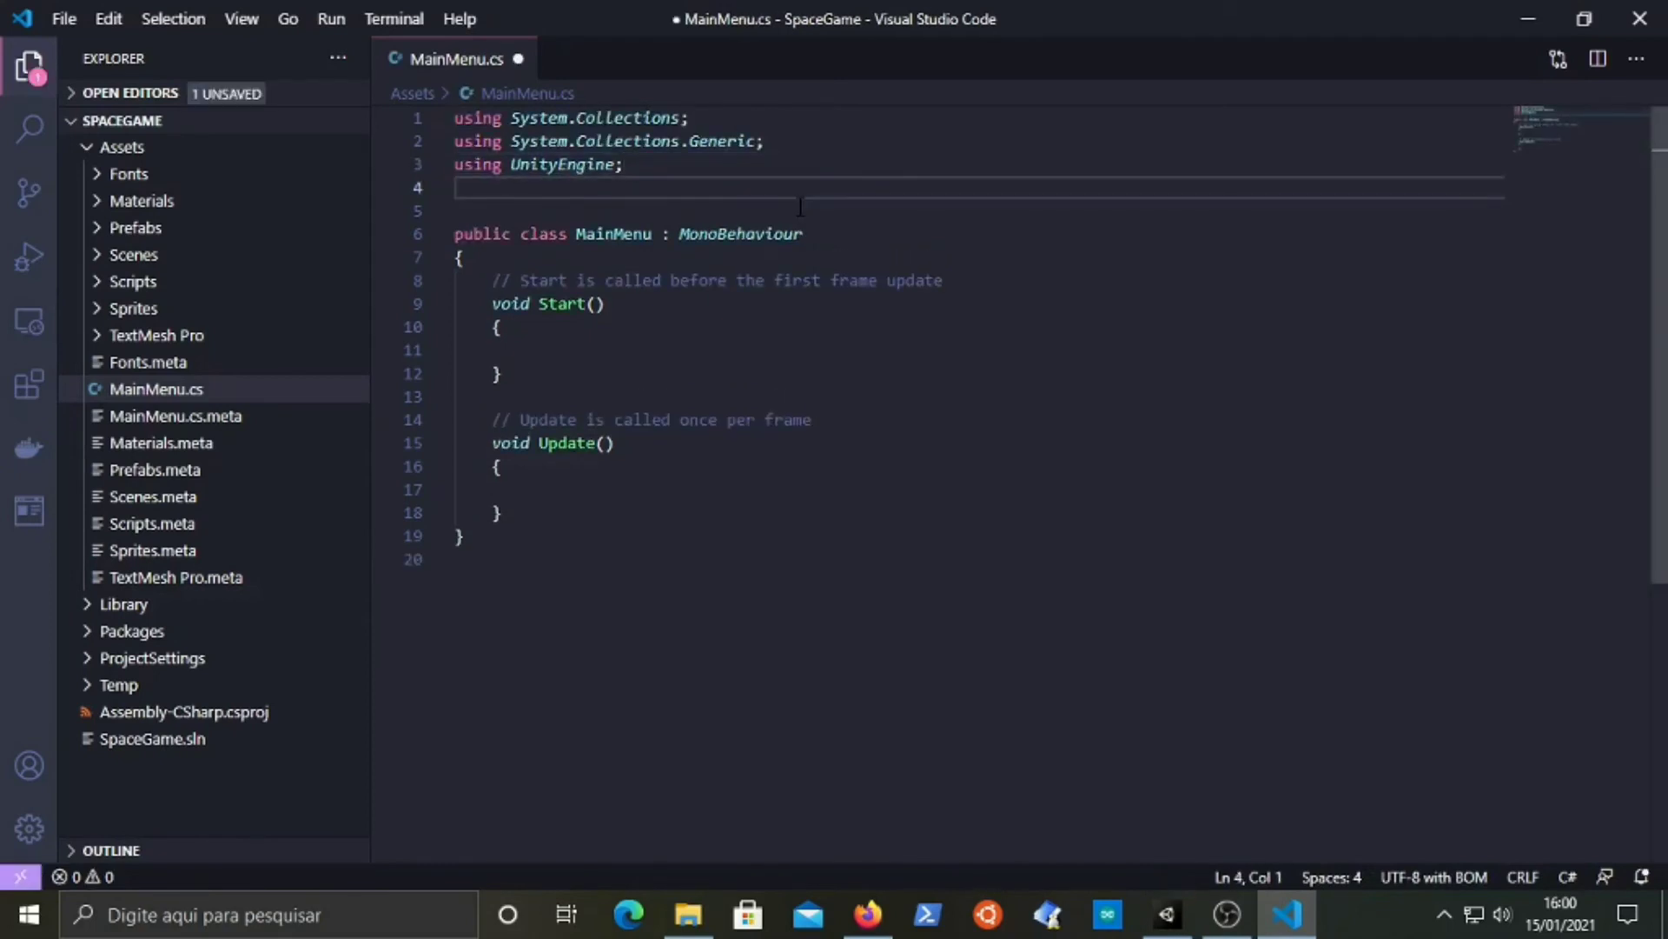
type("using")
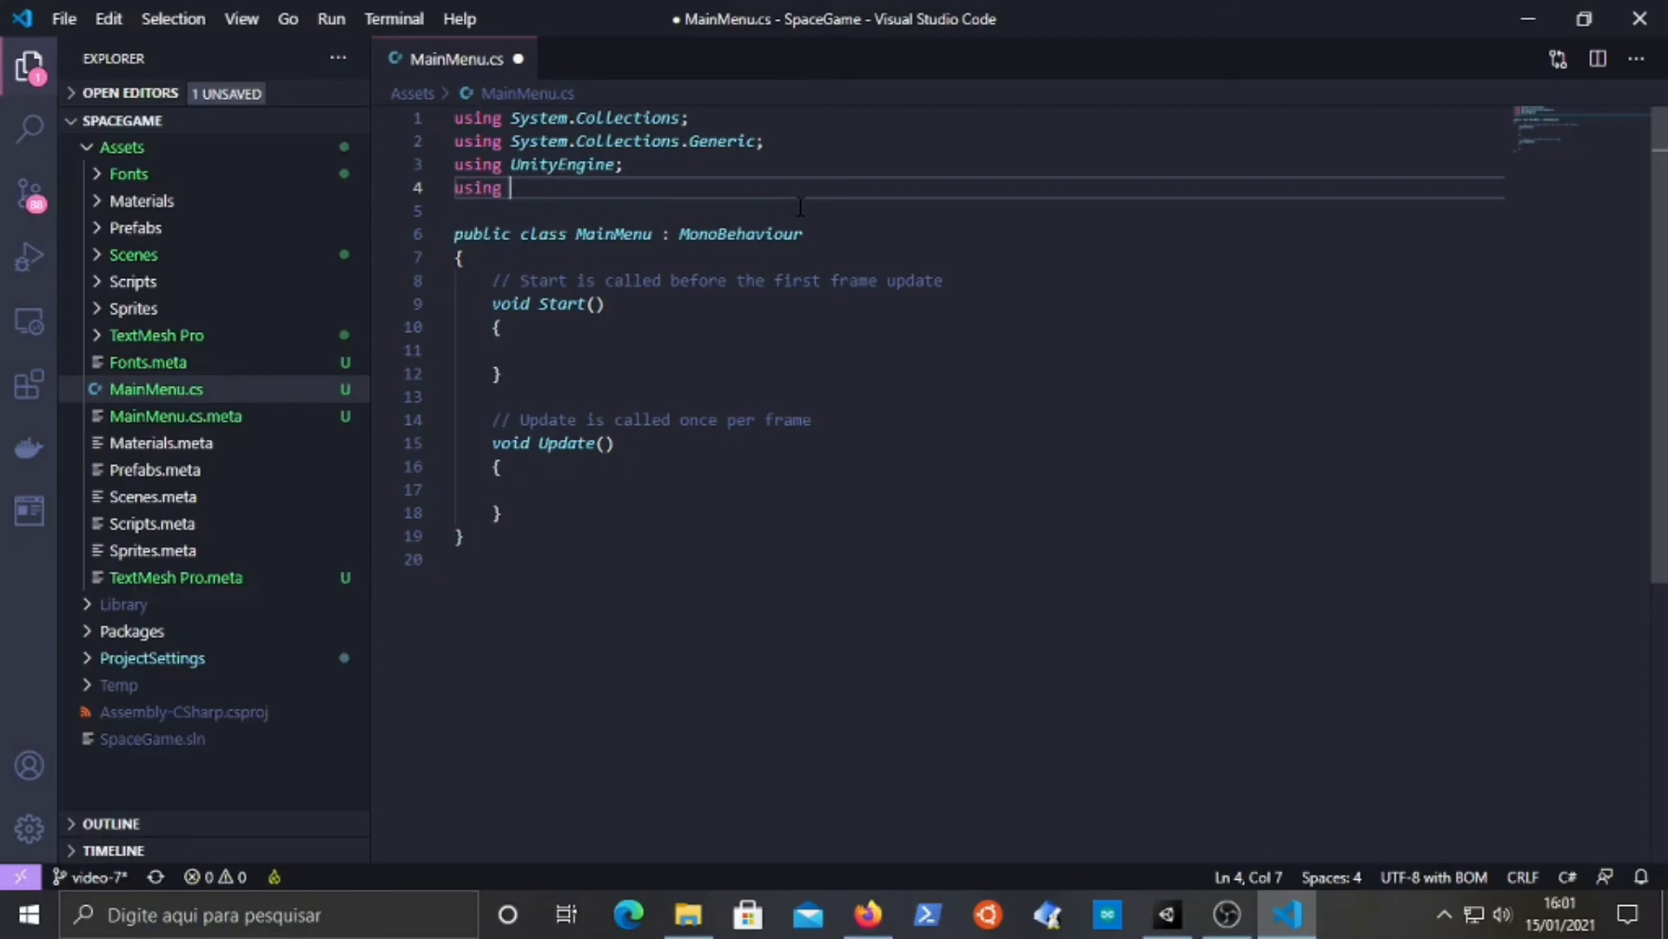
type("Uni")
key("Tab")
type(".")
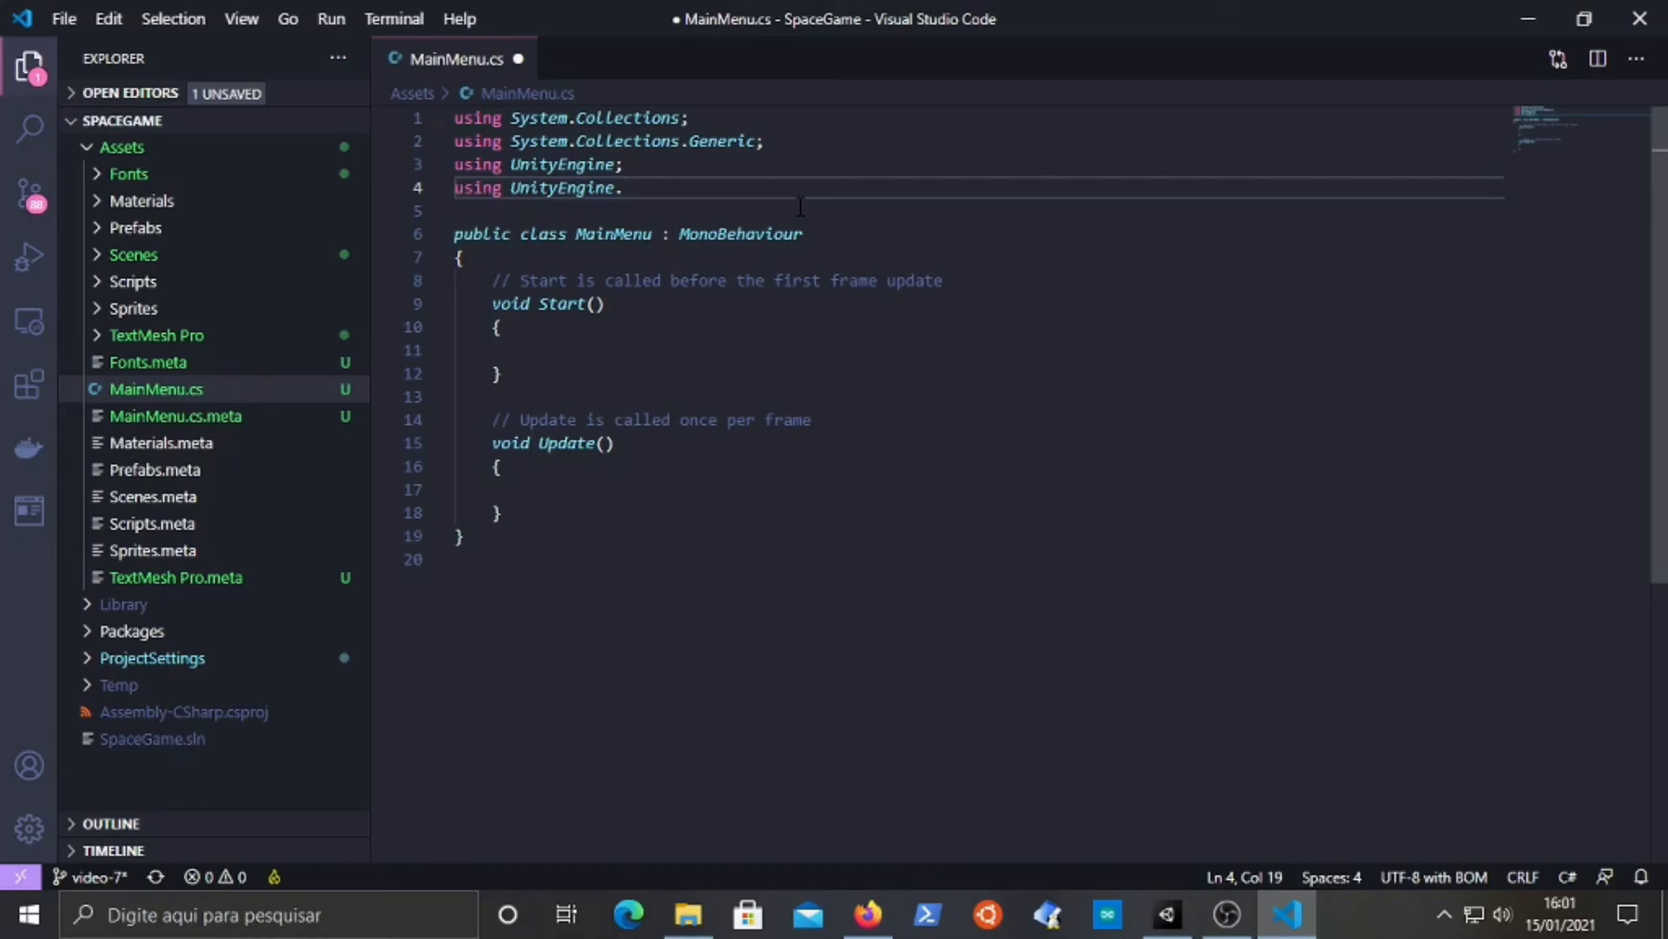
type("SceneManagement;")
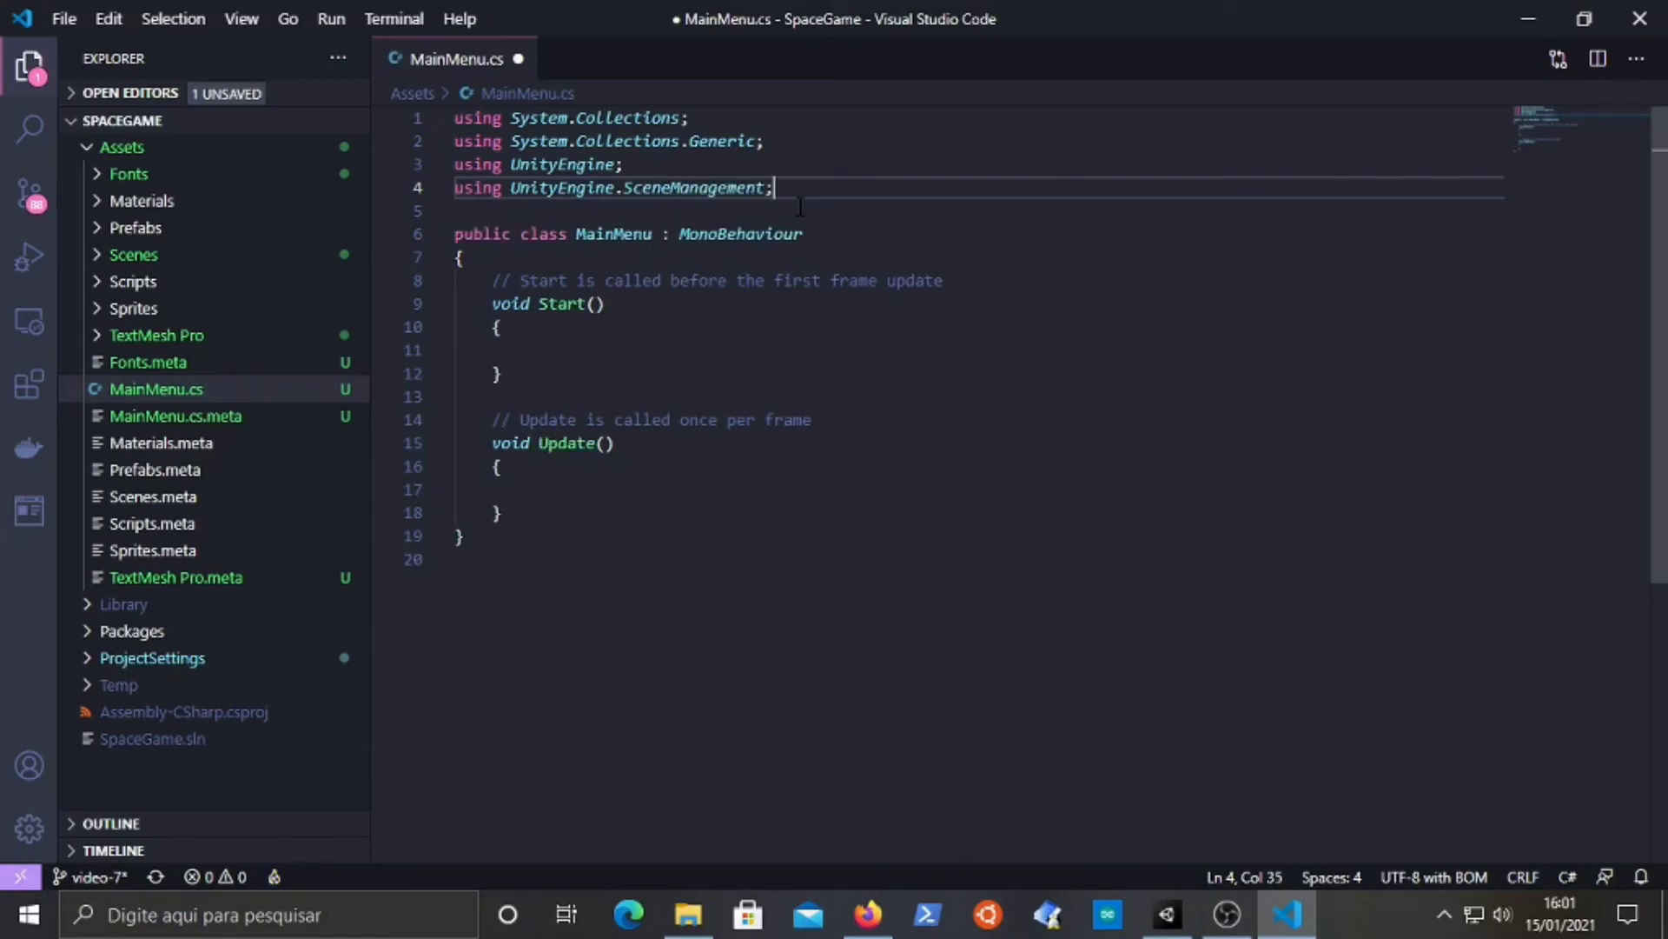
key("ctrl+s")
- Write the call SceneManager.LoadScene(""); with an empty string argument inside the Start method
key("Down")
key("Down")
key("Down")
key("Down")
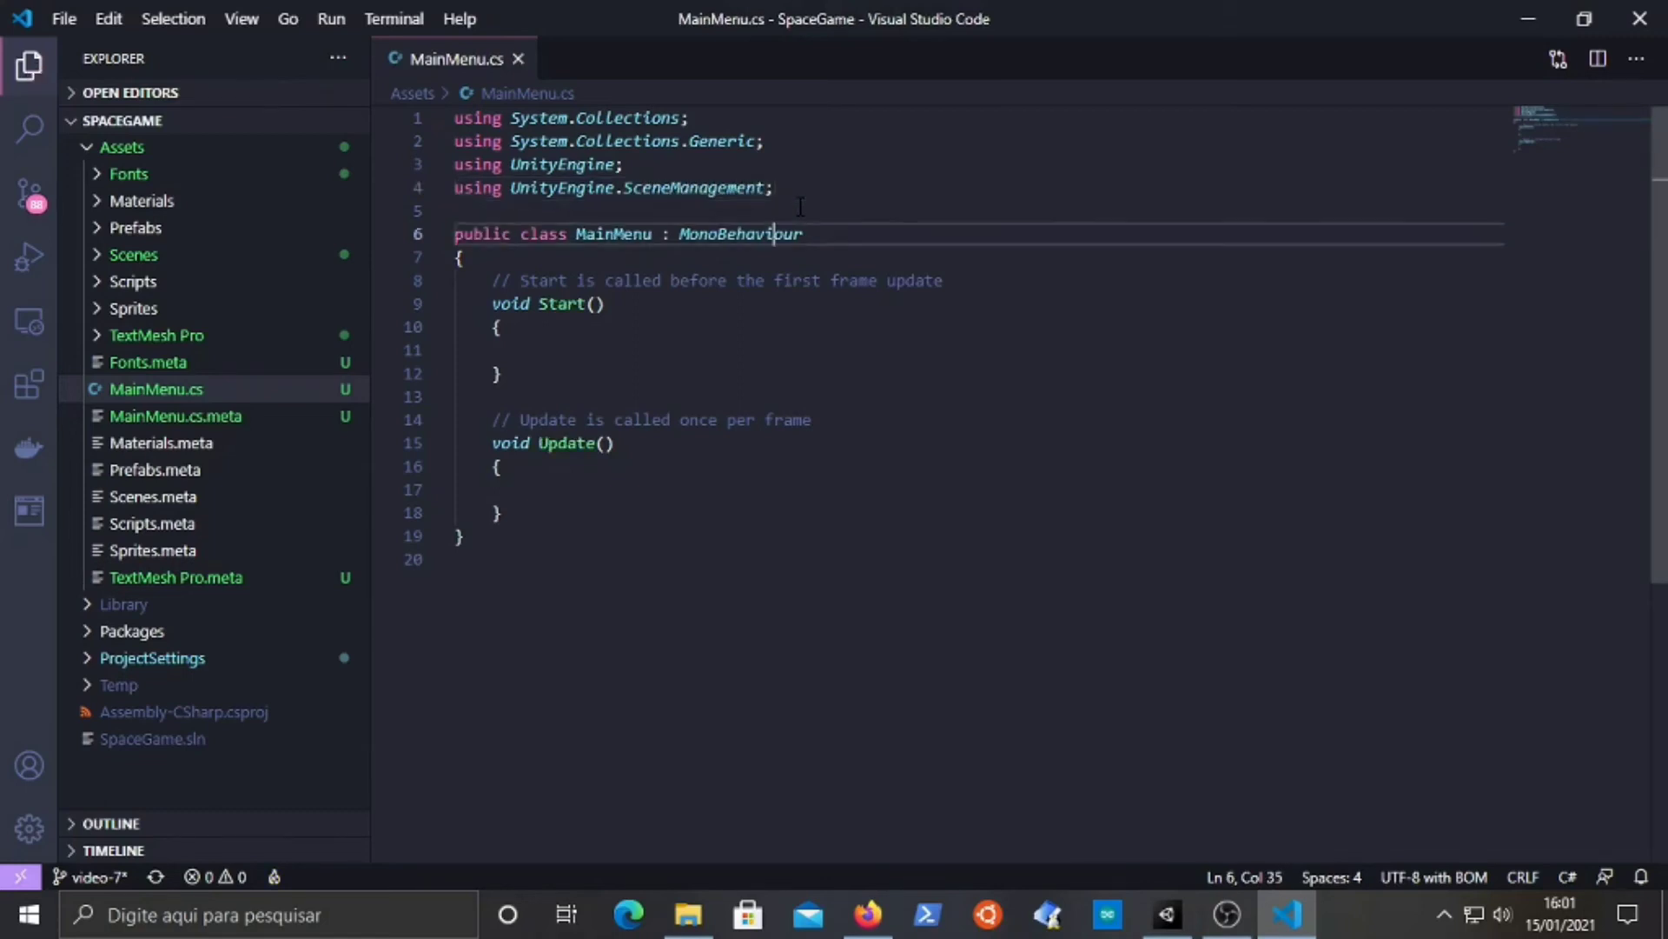
key("Down")
key("Down")
key("Down")
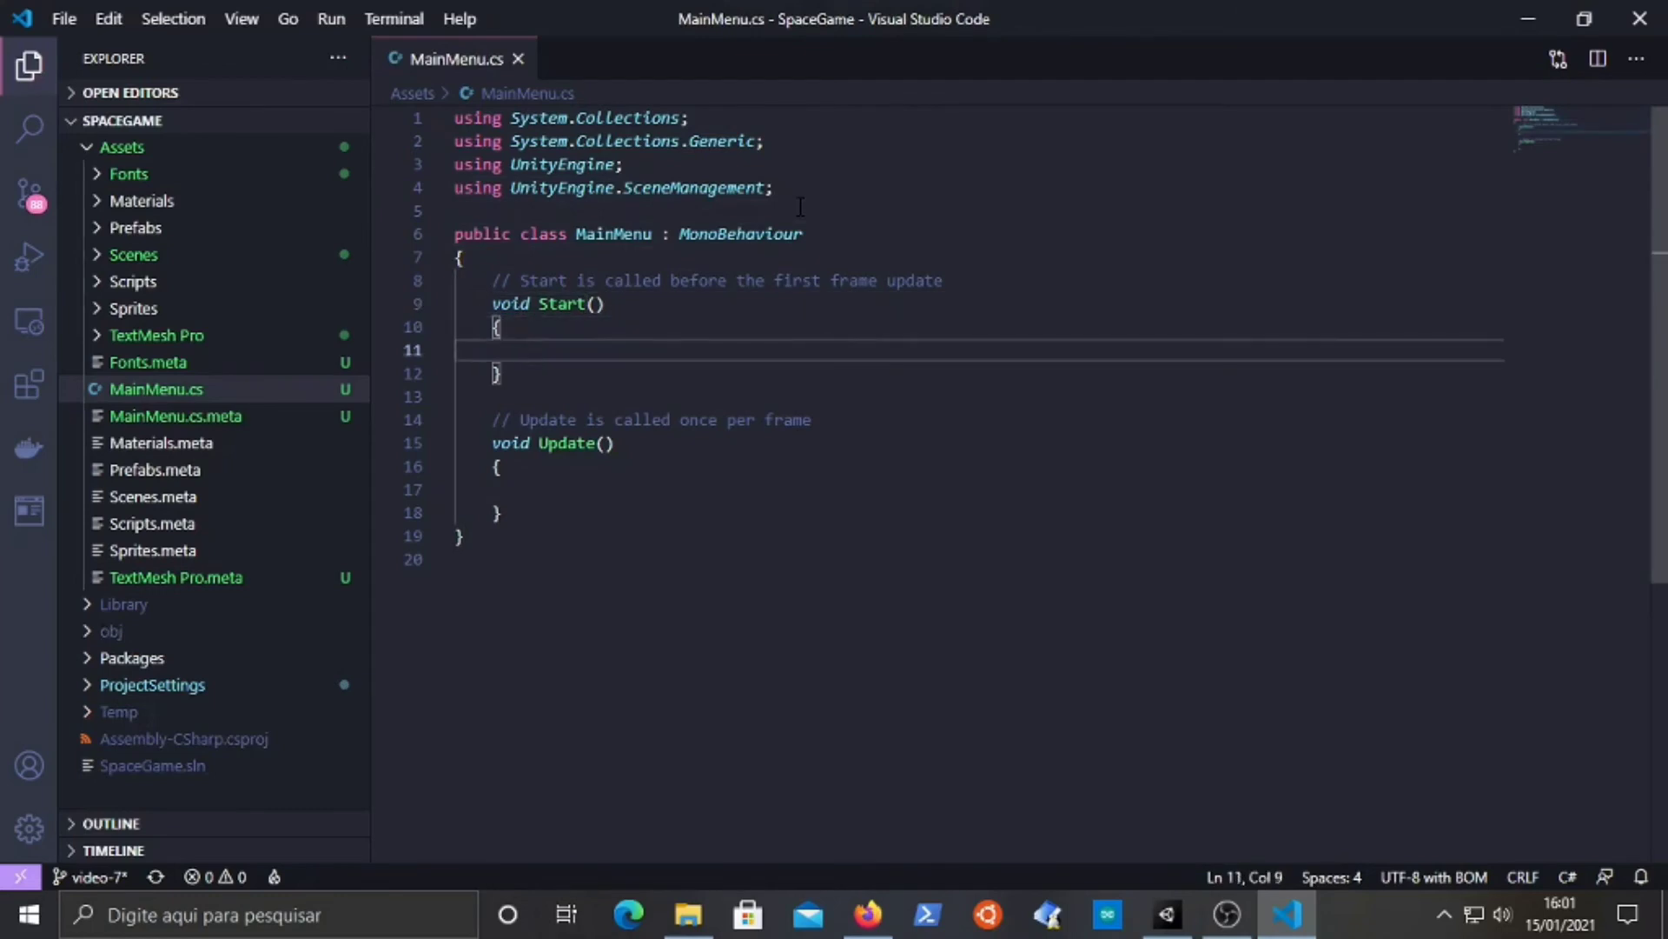
type("Sce")
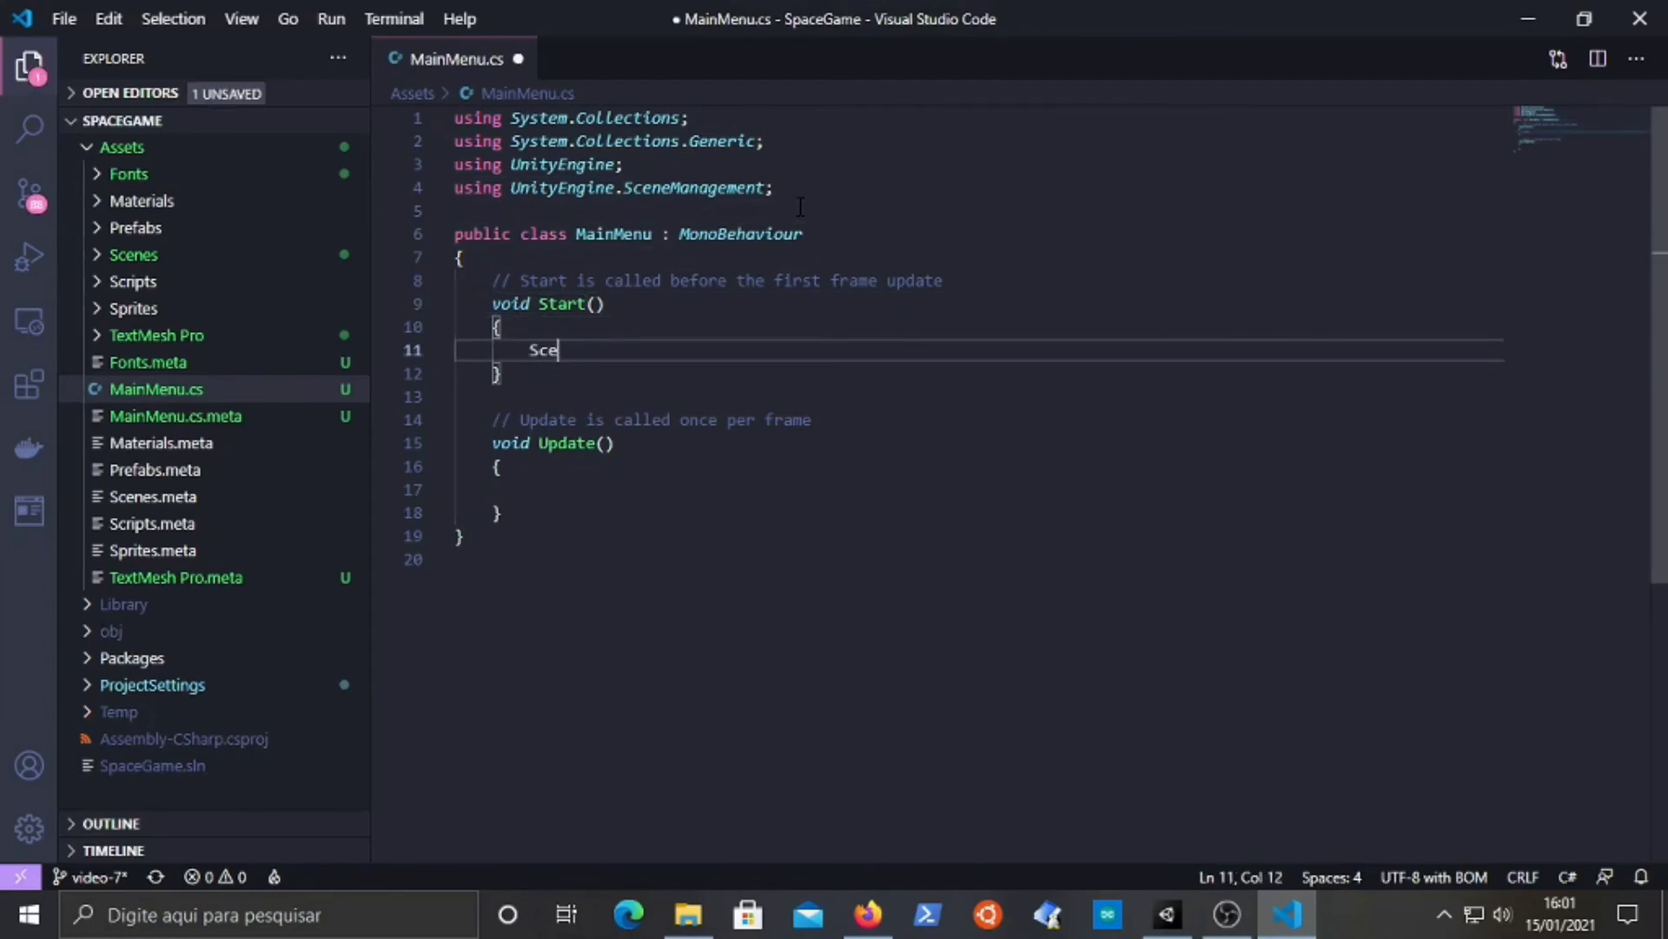
type("ne")
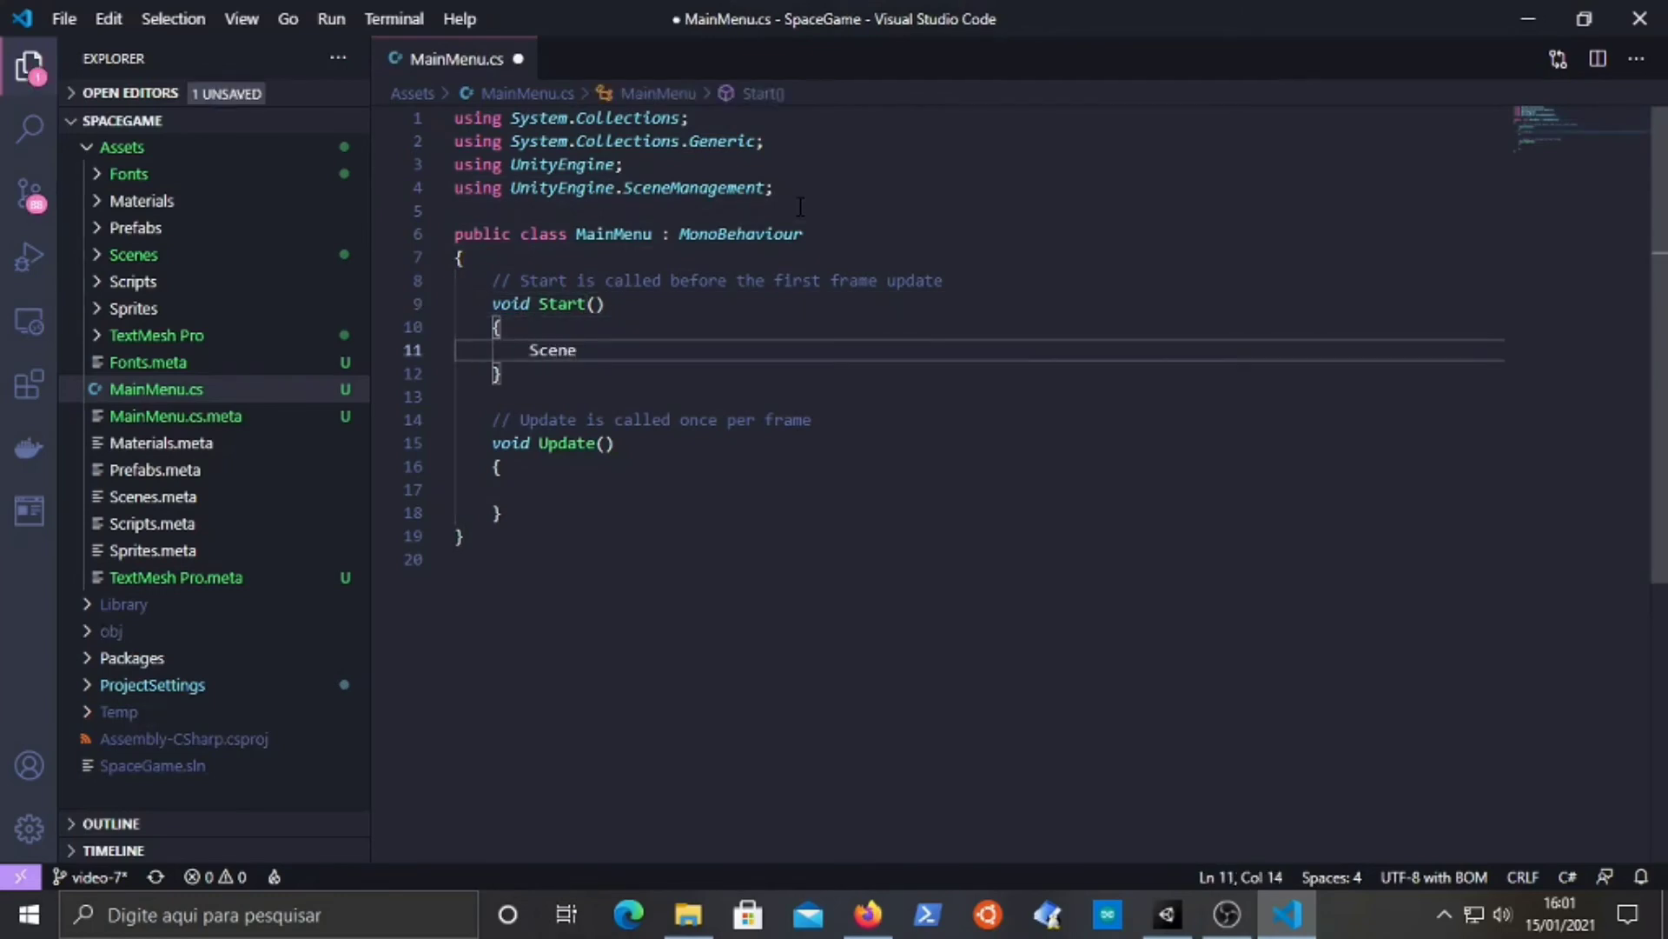
type("Mana")
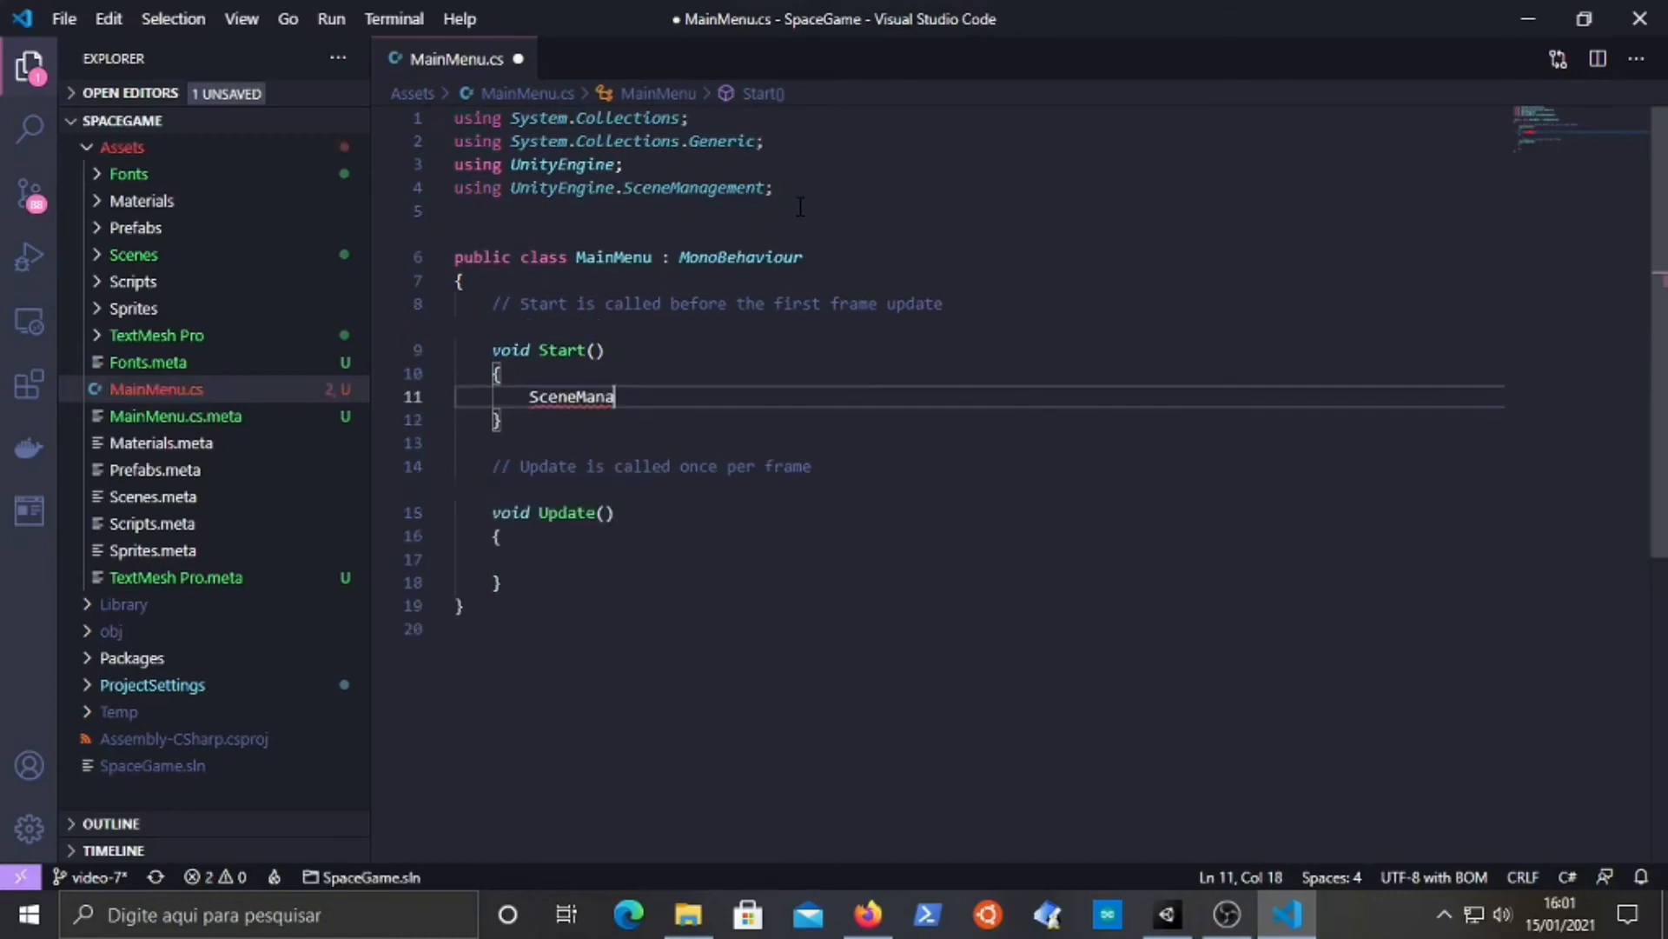
key("Tab")
type(".Lo")
key("Tab")
type("(")
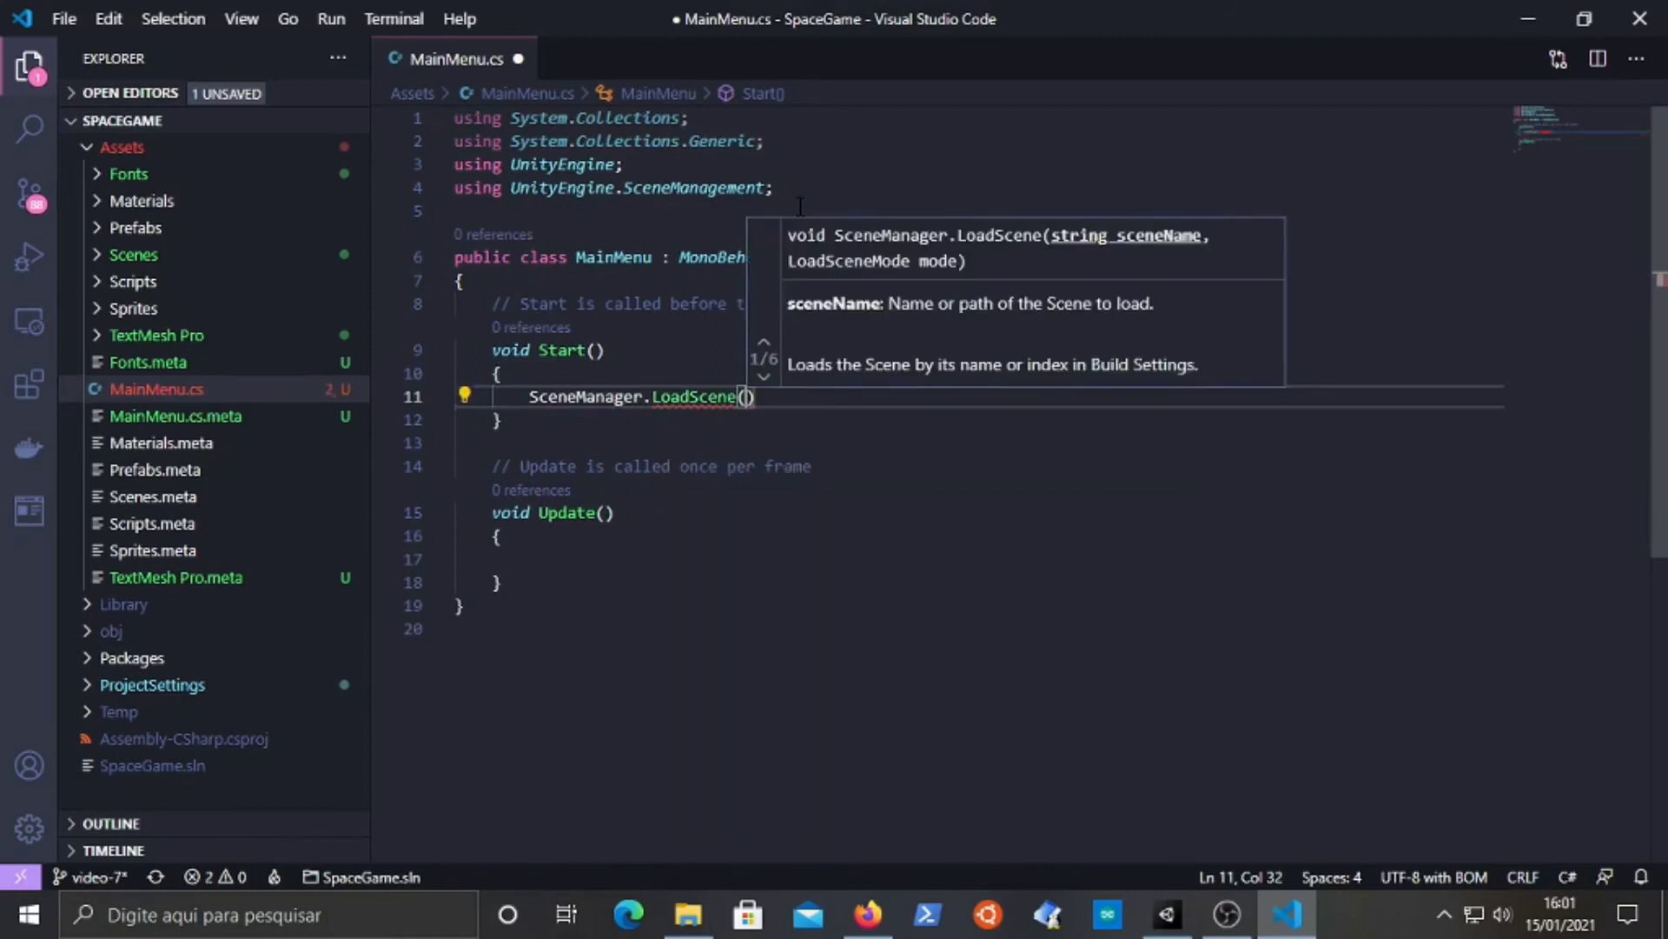
type(");")
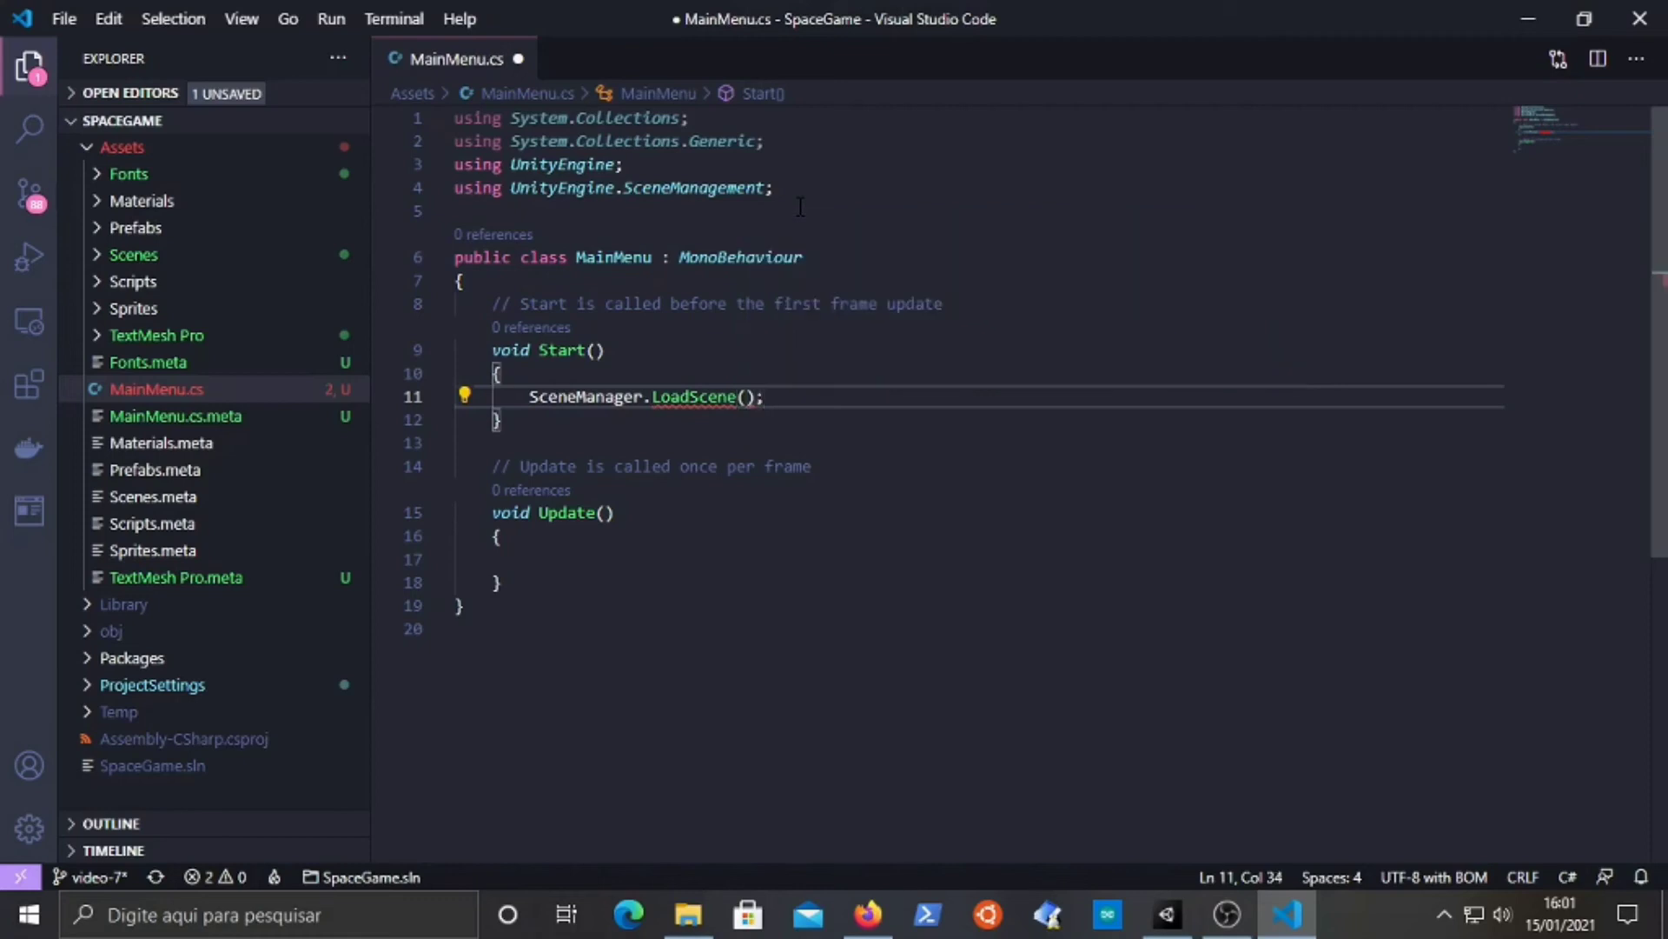
key("Left")
key("Left")
type("\"")
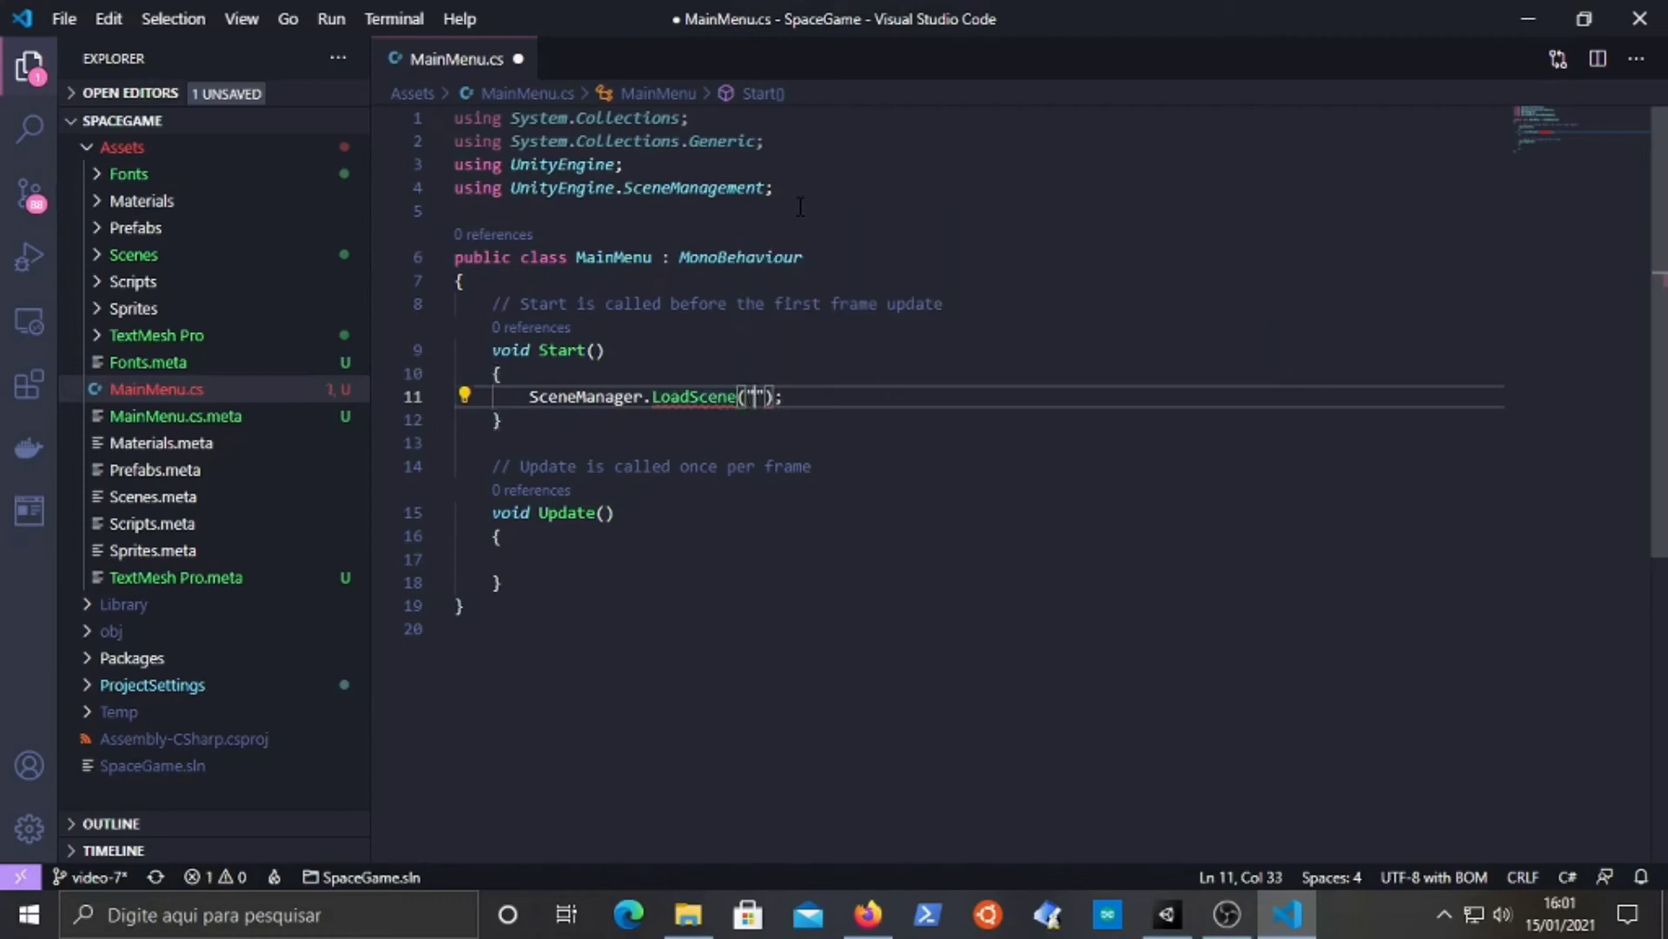
key("Right")
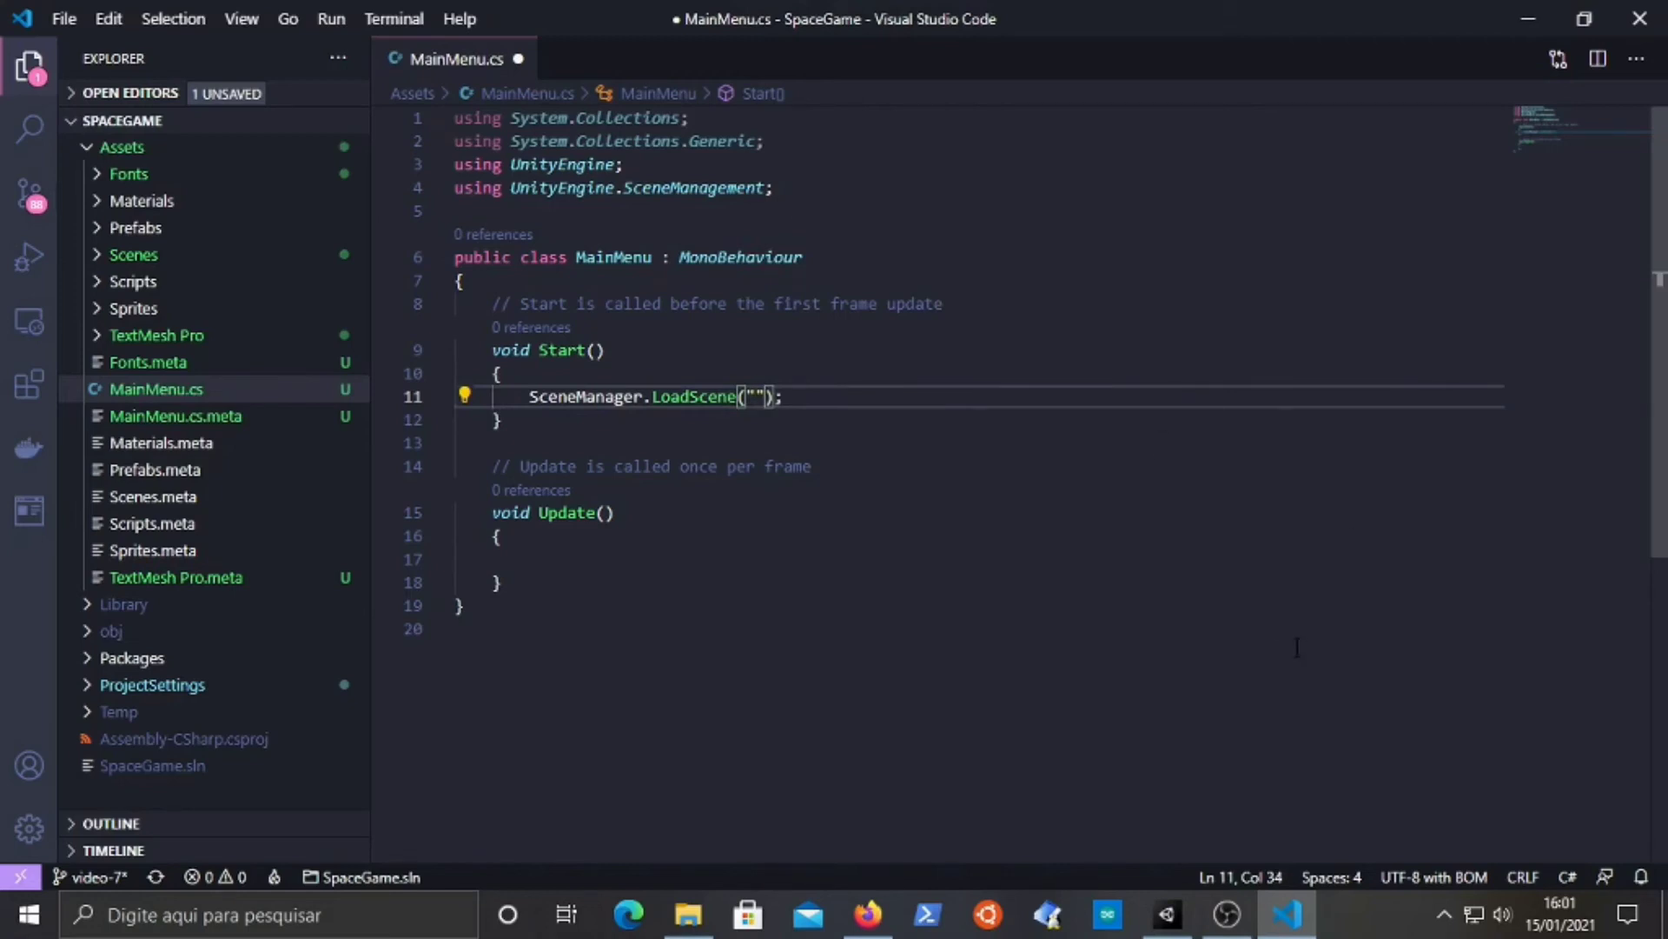
- Switch to Unity and add the Menu and SampleScene scenes to the build settings, with Menu first
left_click(1167, 912)
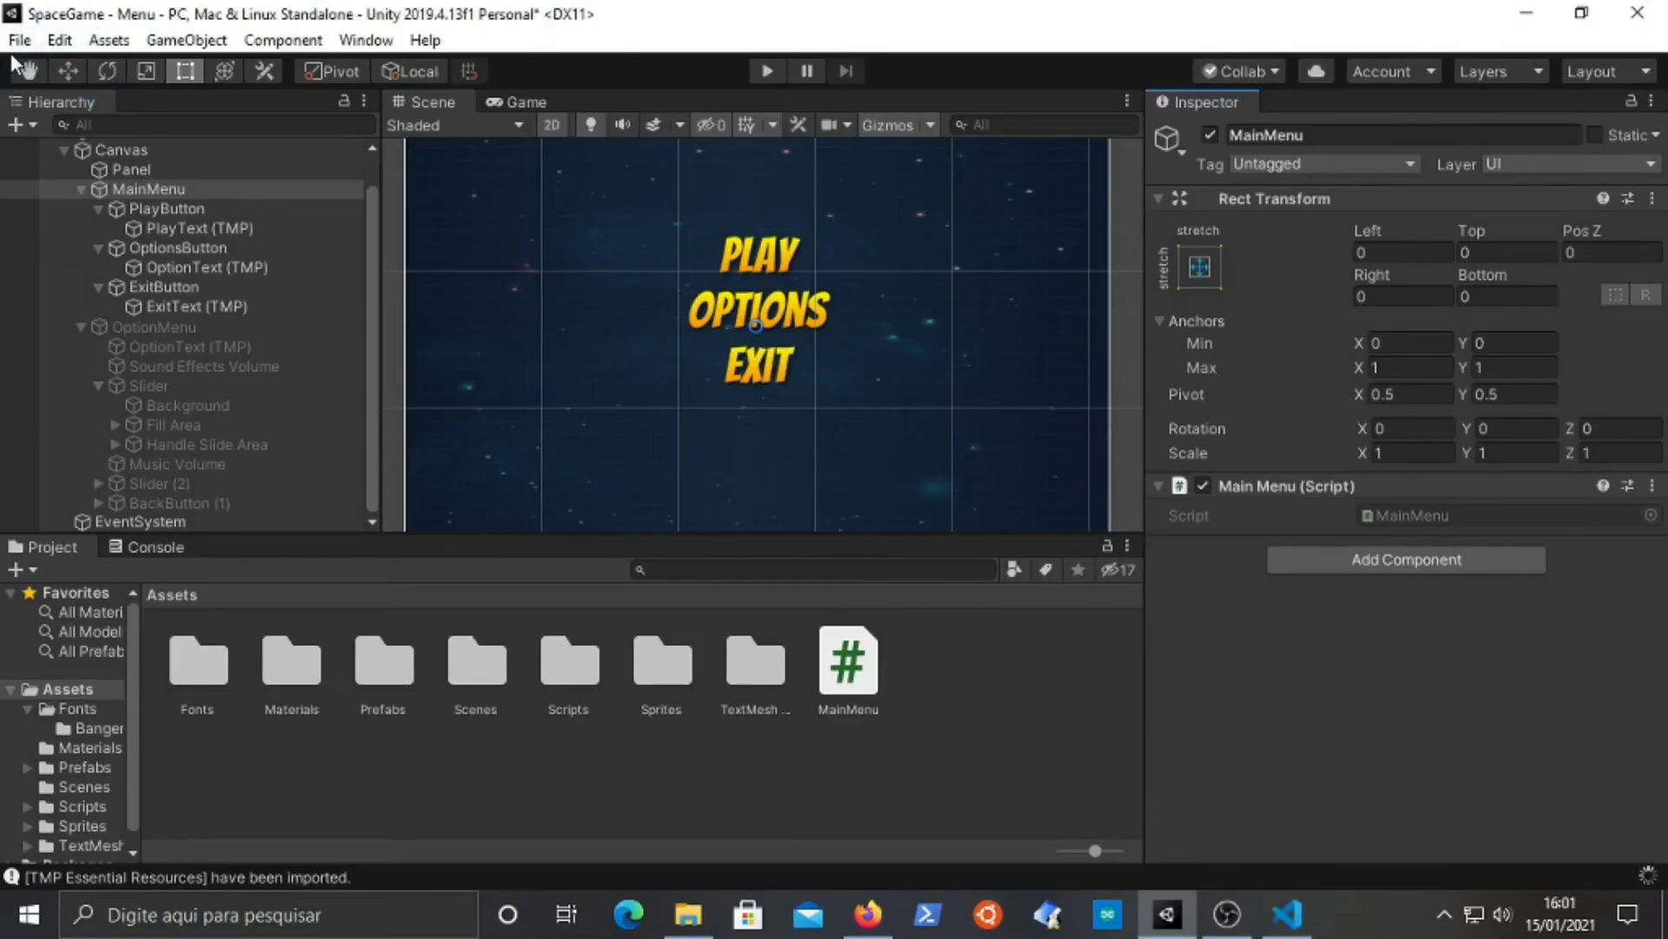
left_click(19, 41)
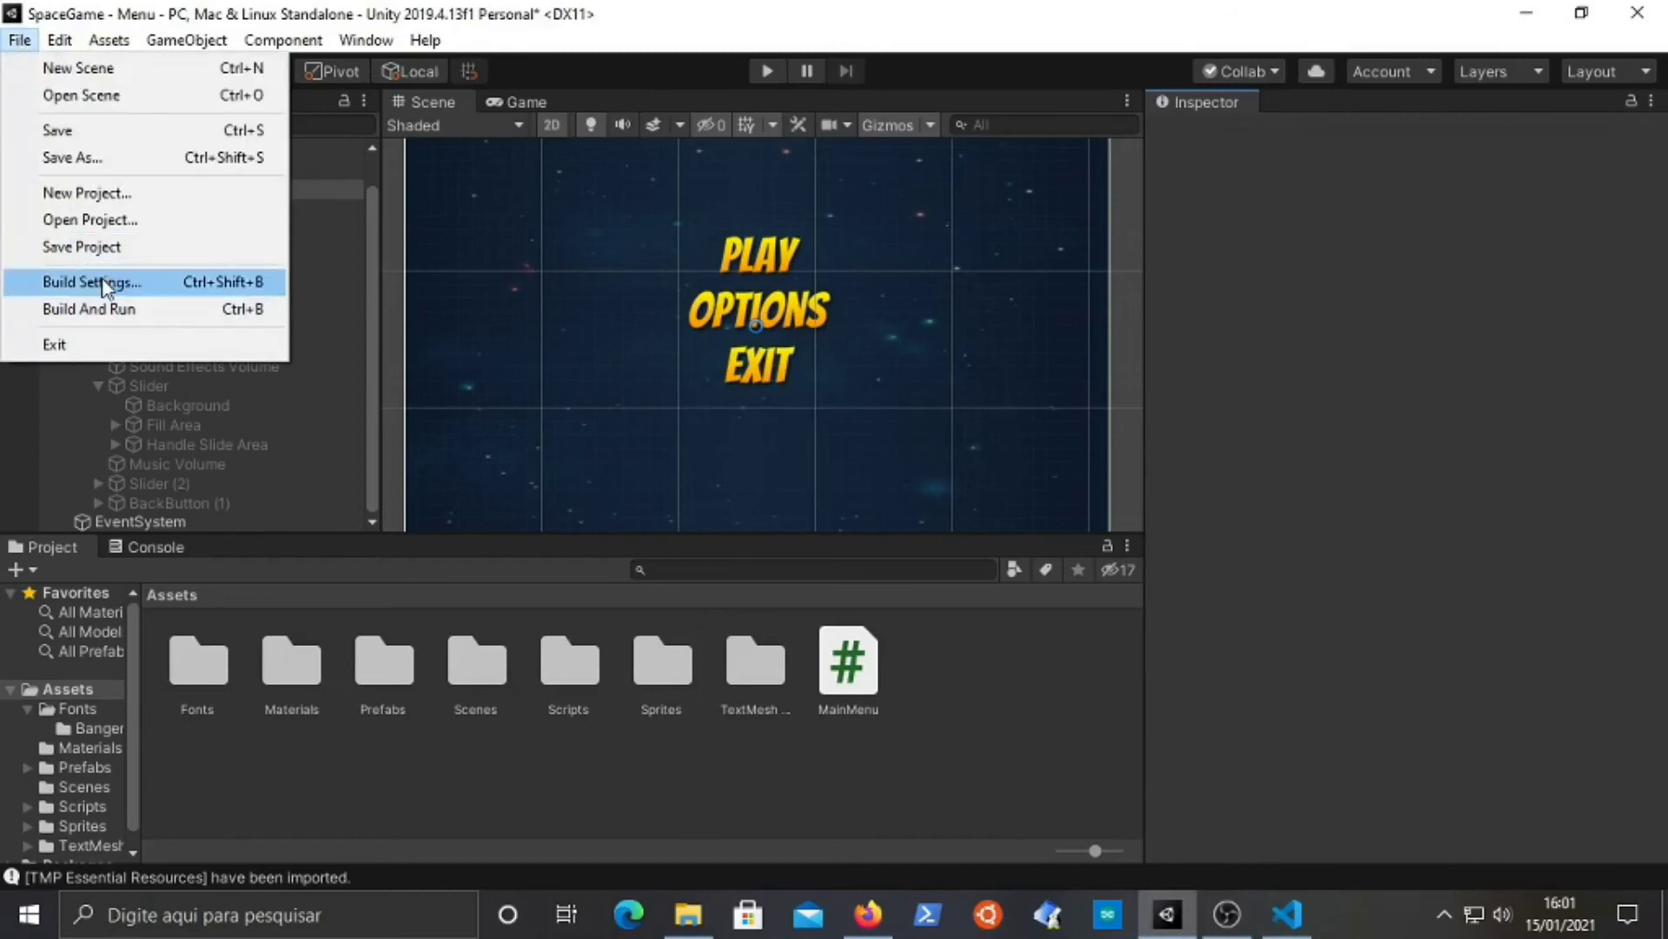
left_click(101, 279)
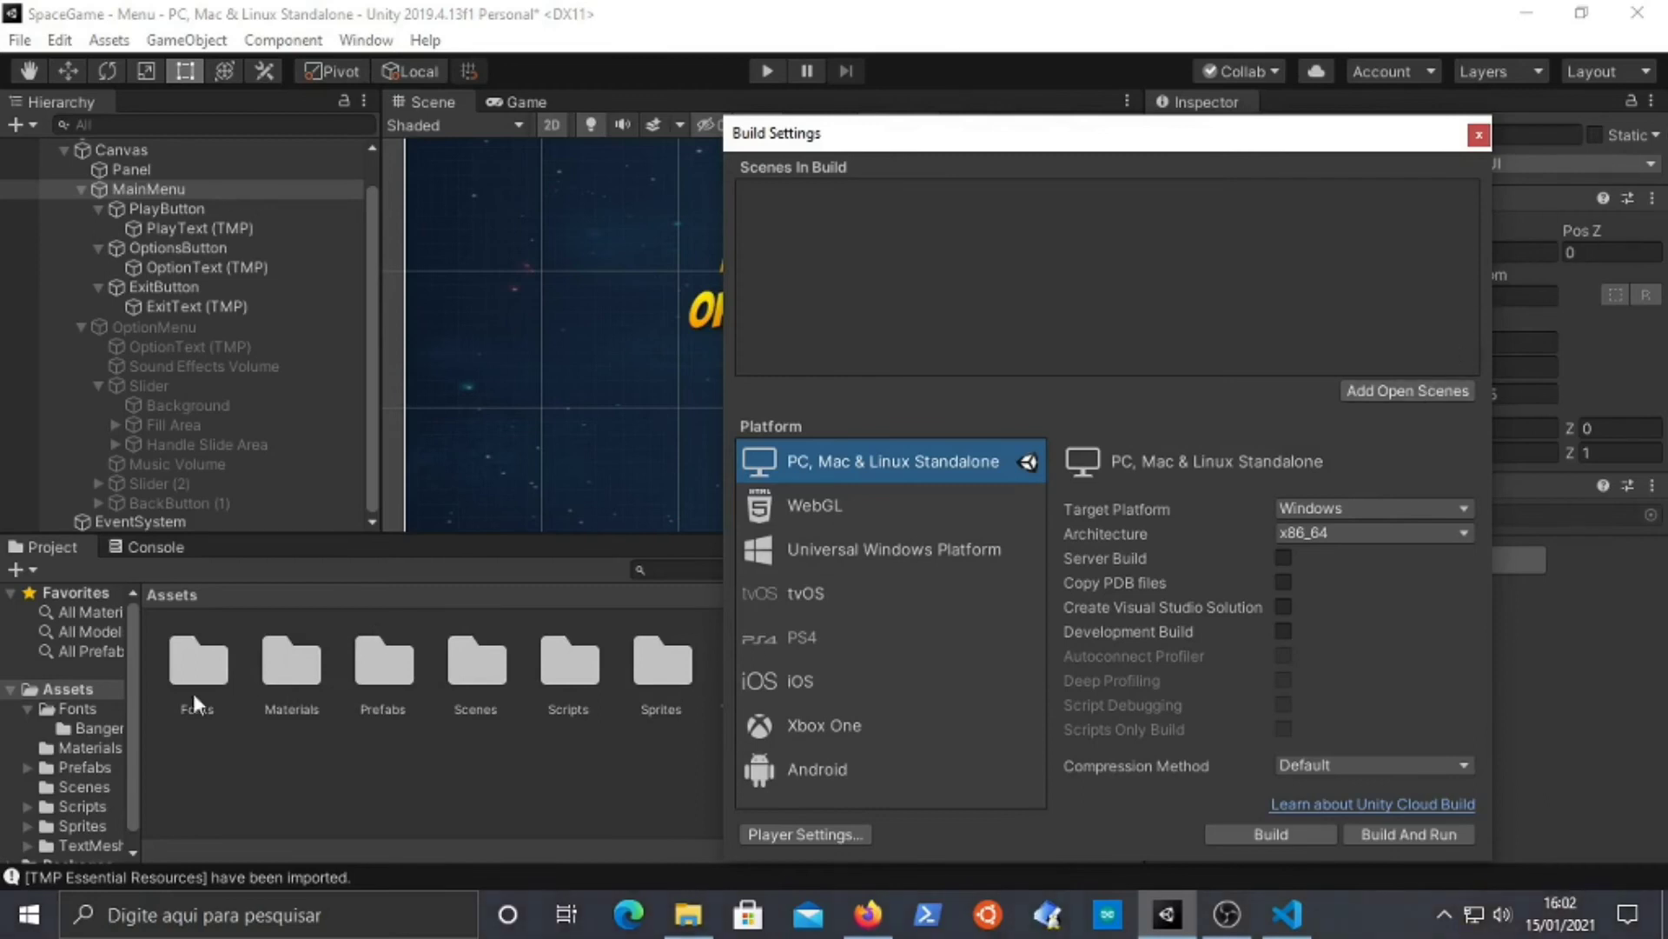
scroll(133, 669, "down", 1)
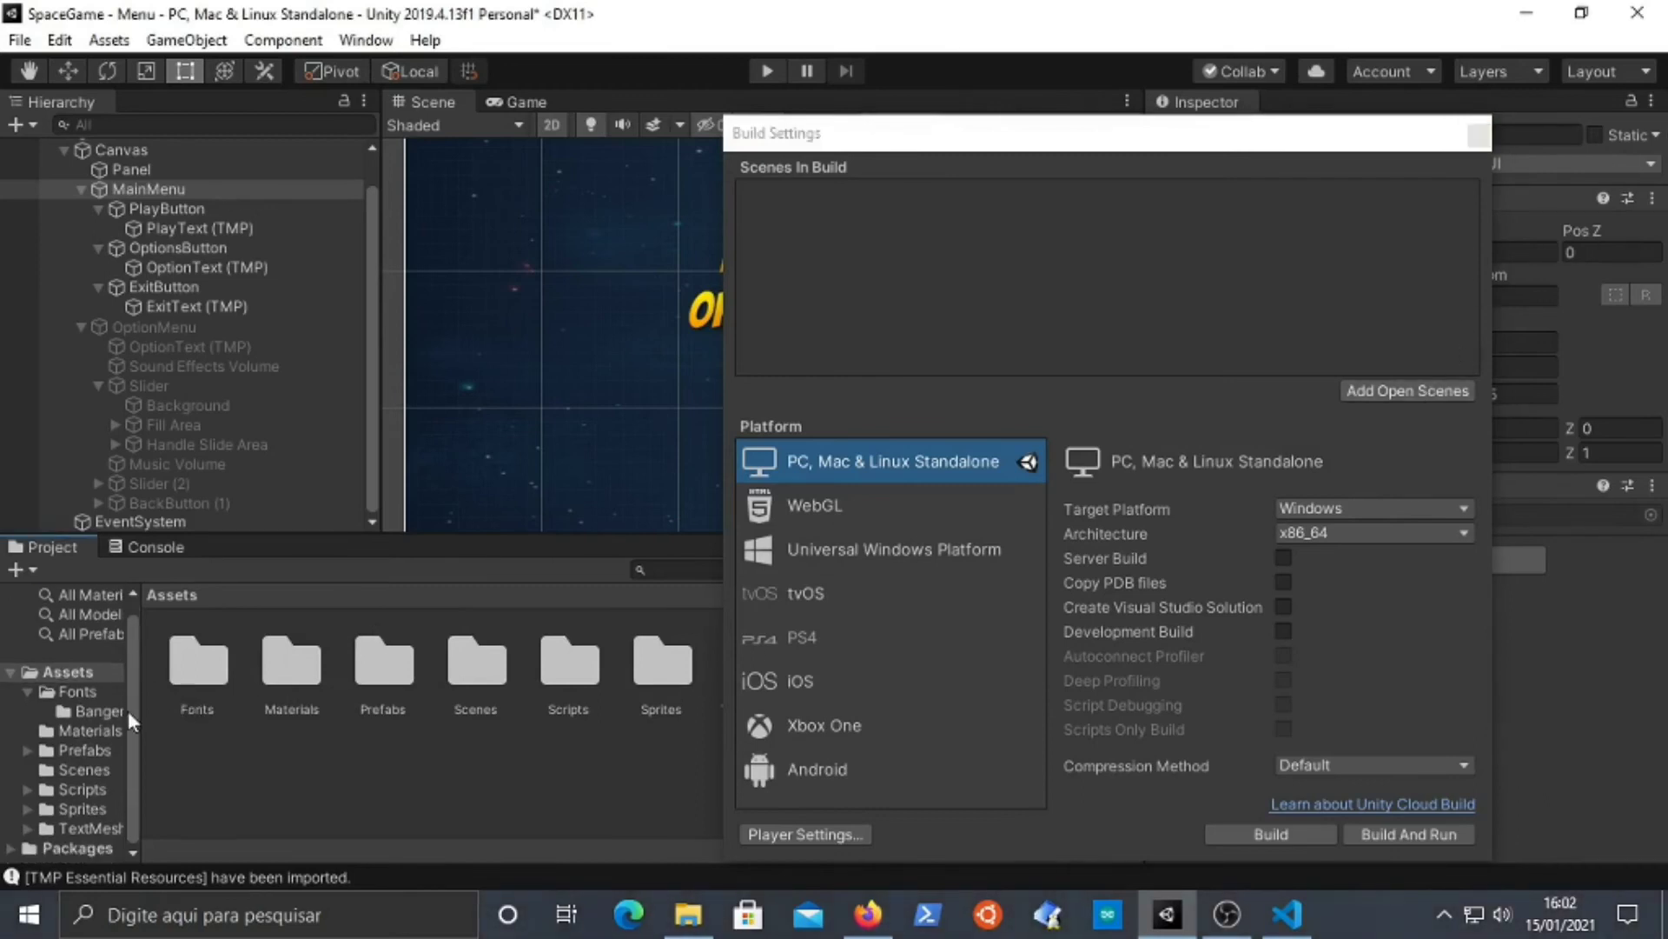
left_click(84, 772)
left_click(278, 696)
left_click(216, 680, "ctrl")
left_click_drag(215, 680, 960, 281)
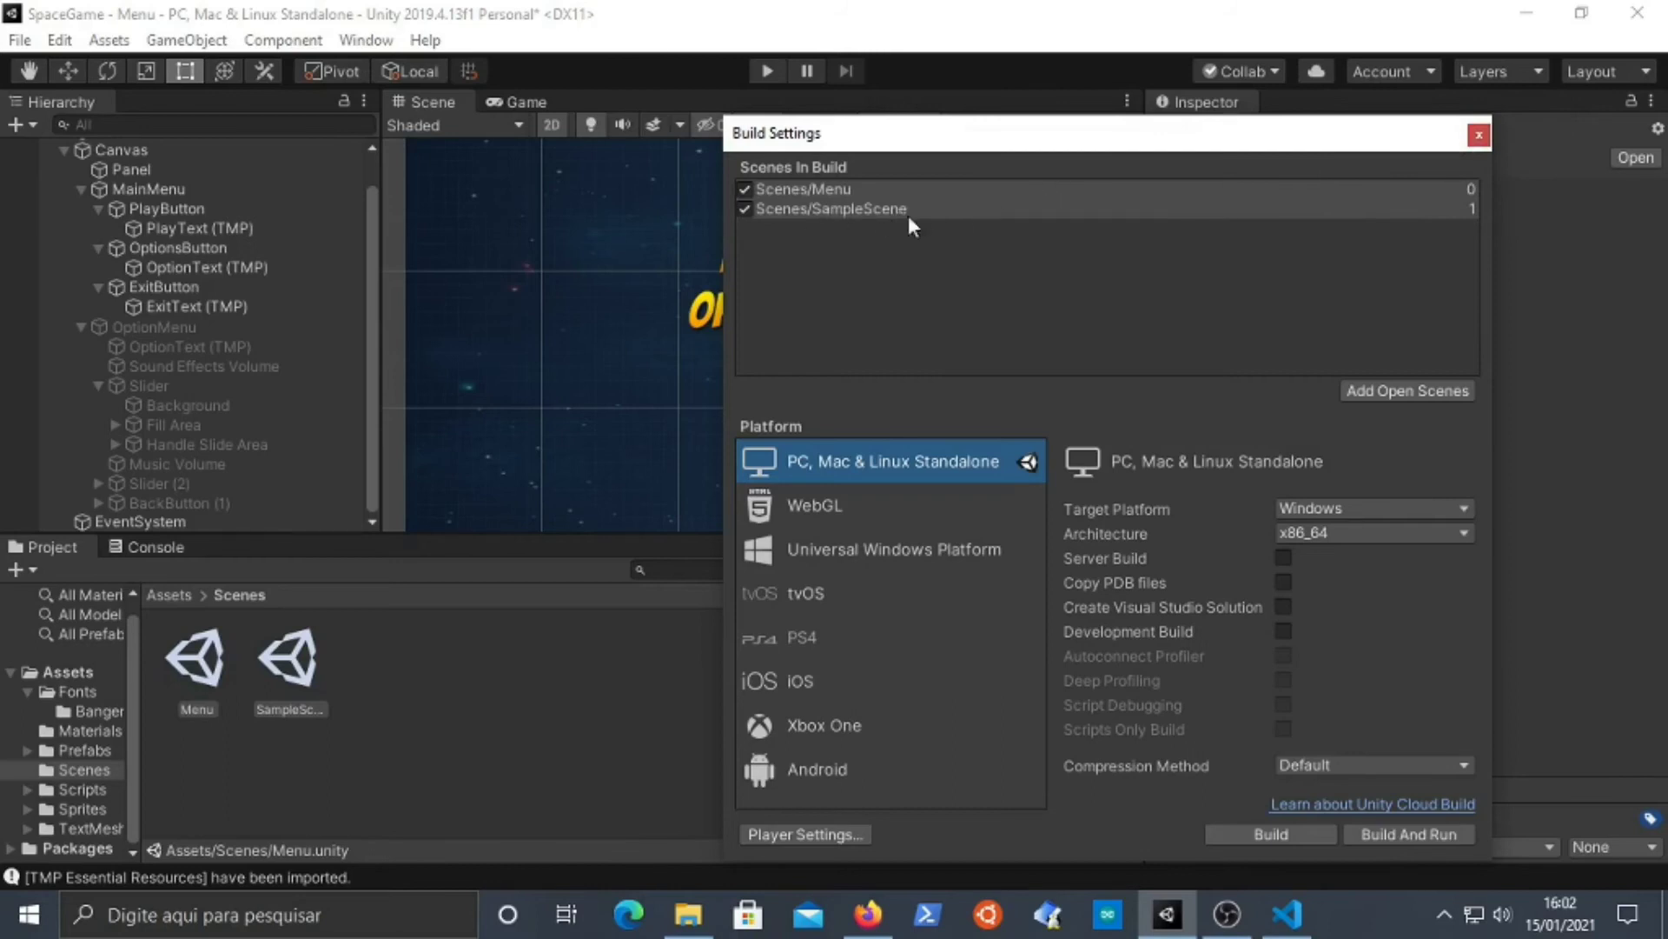
left_click(1480, 135)
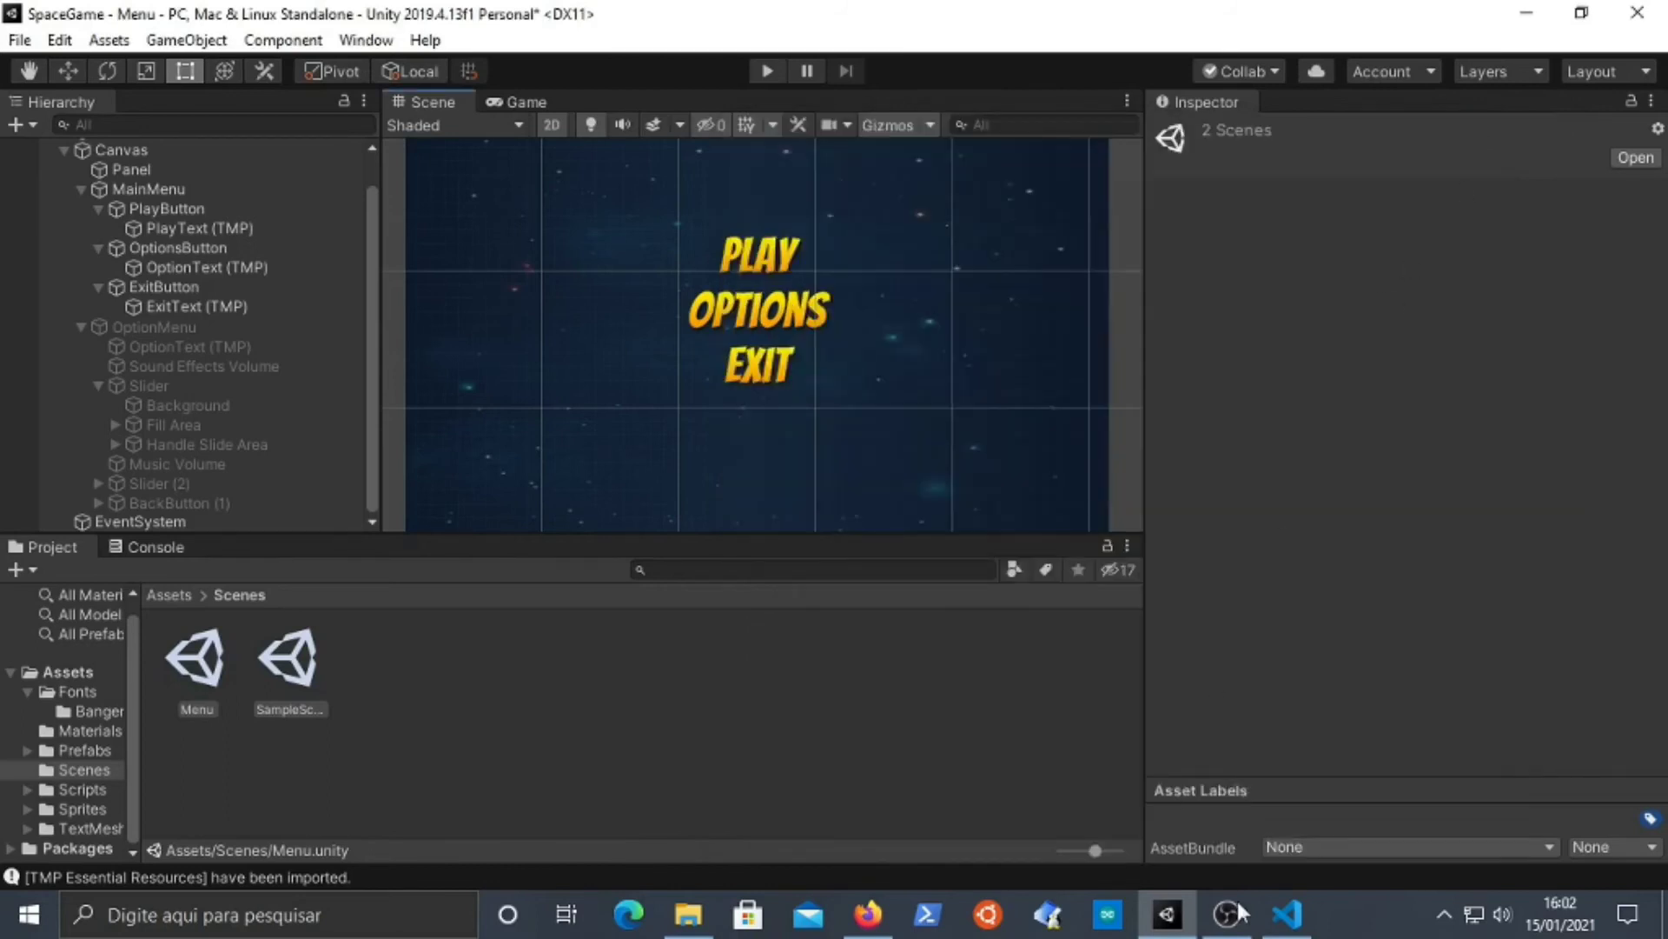
- Back in Visual Studio Code, replace the empty string in LoadScene with SceneManager.GetActiveScene().buildIndex + 1
left_click(1285, 922)
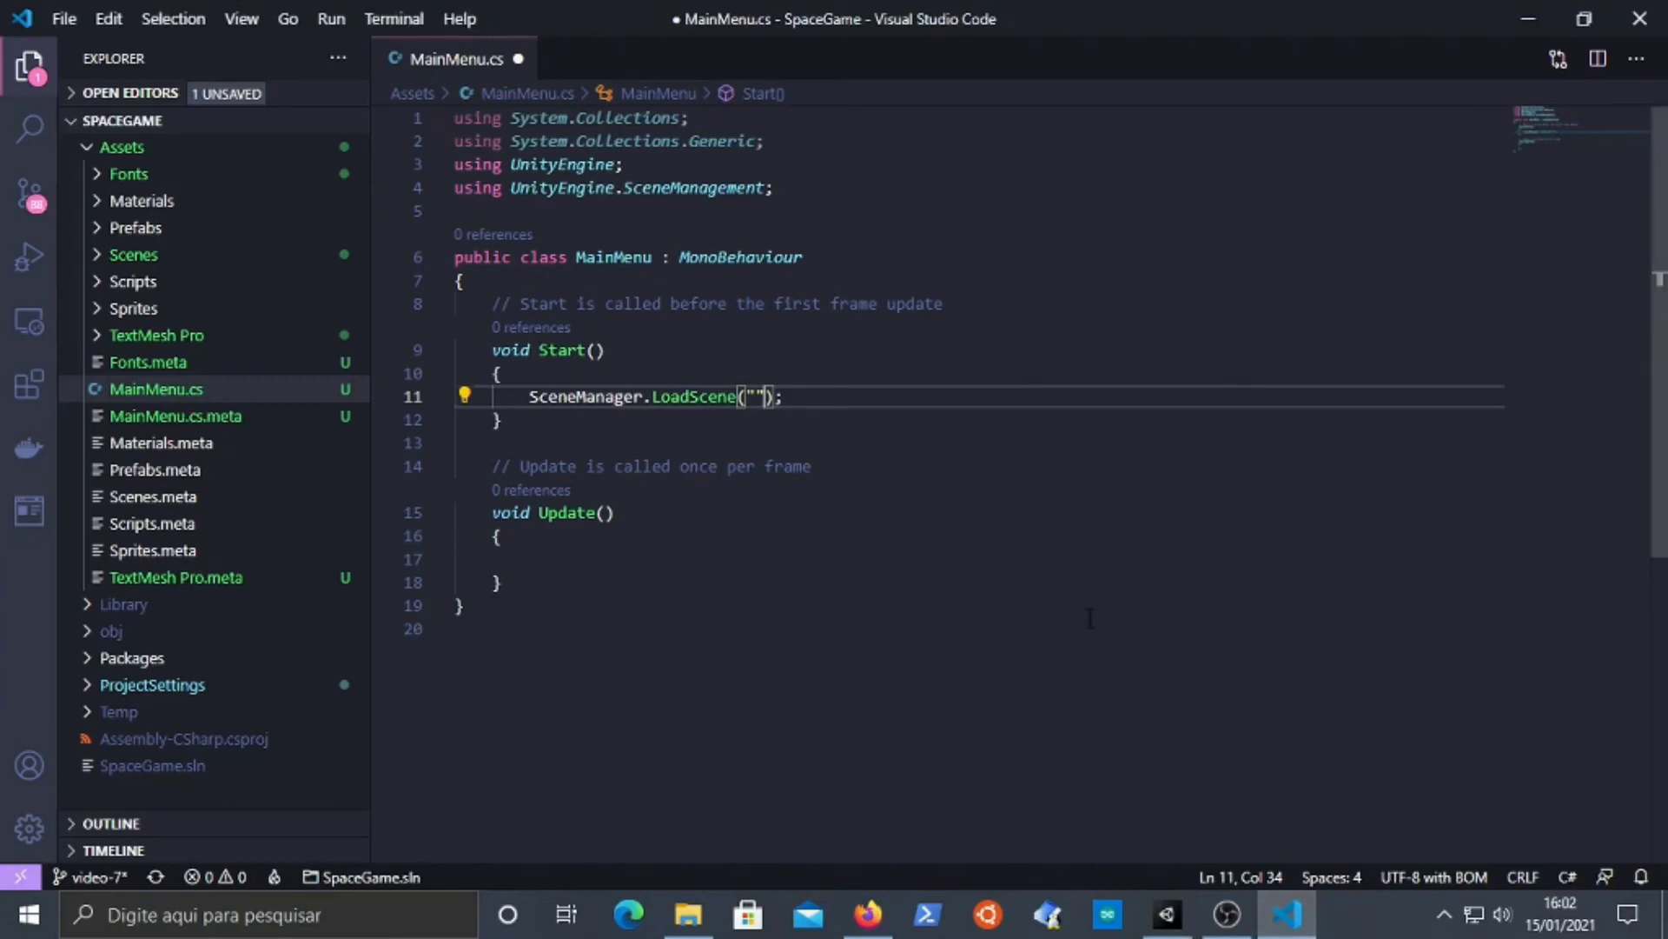
key("BackSpace")
key("BackSpace")
type("Scene")
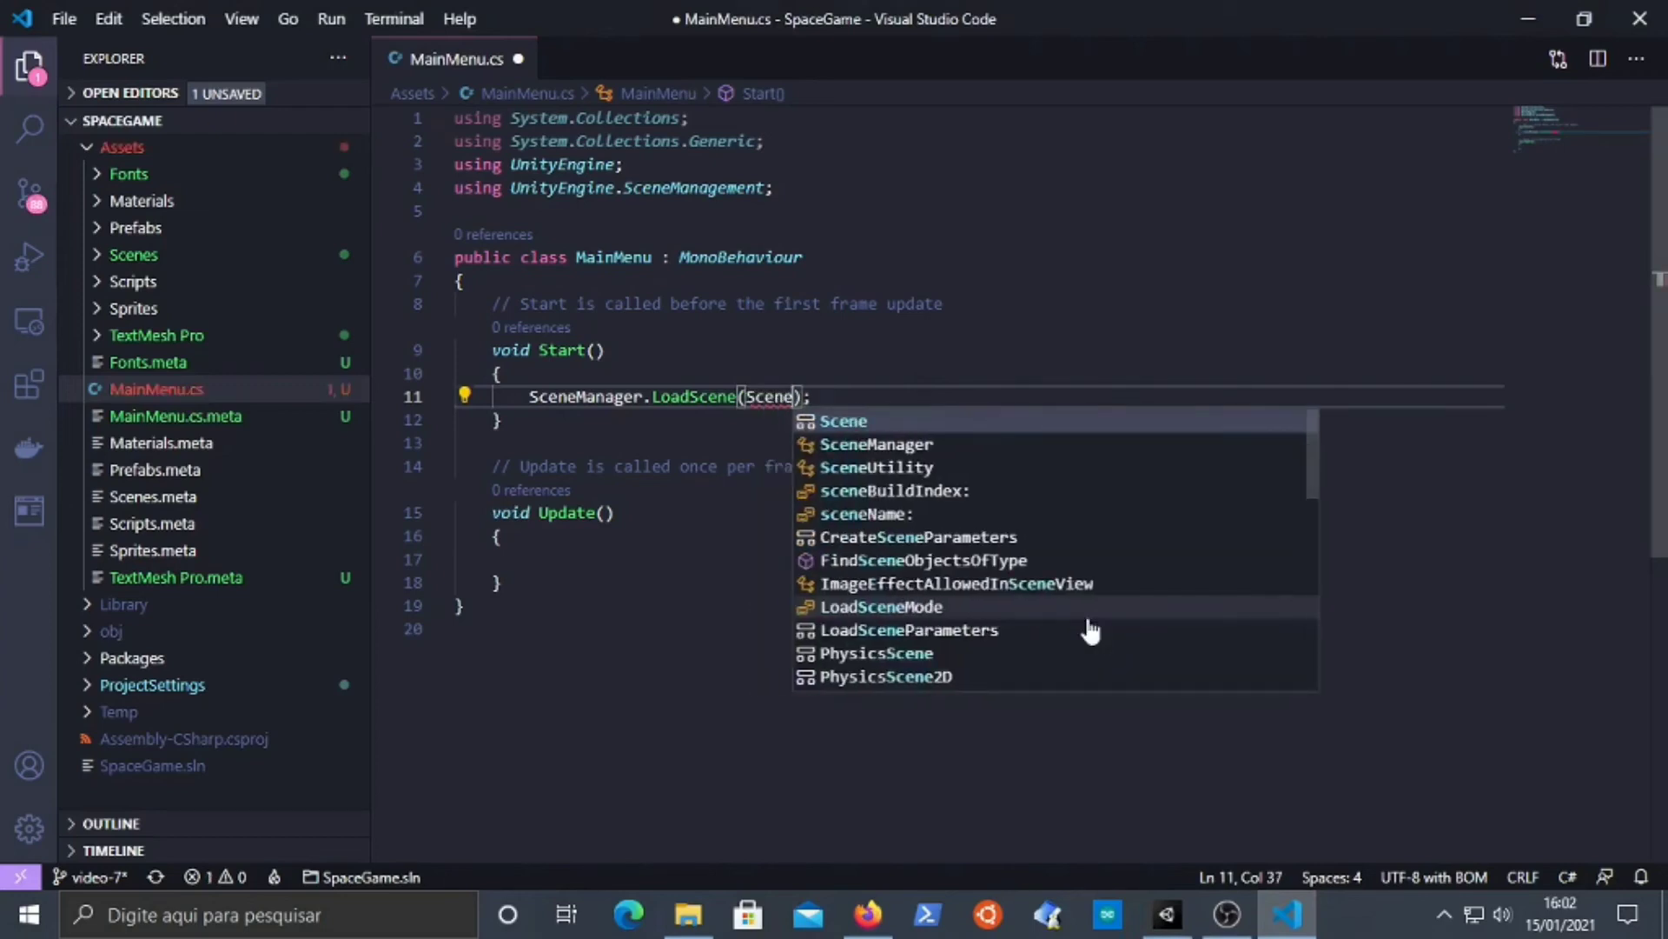
key("Down")
key("Return")
type(".")
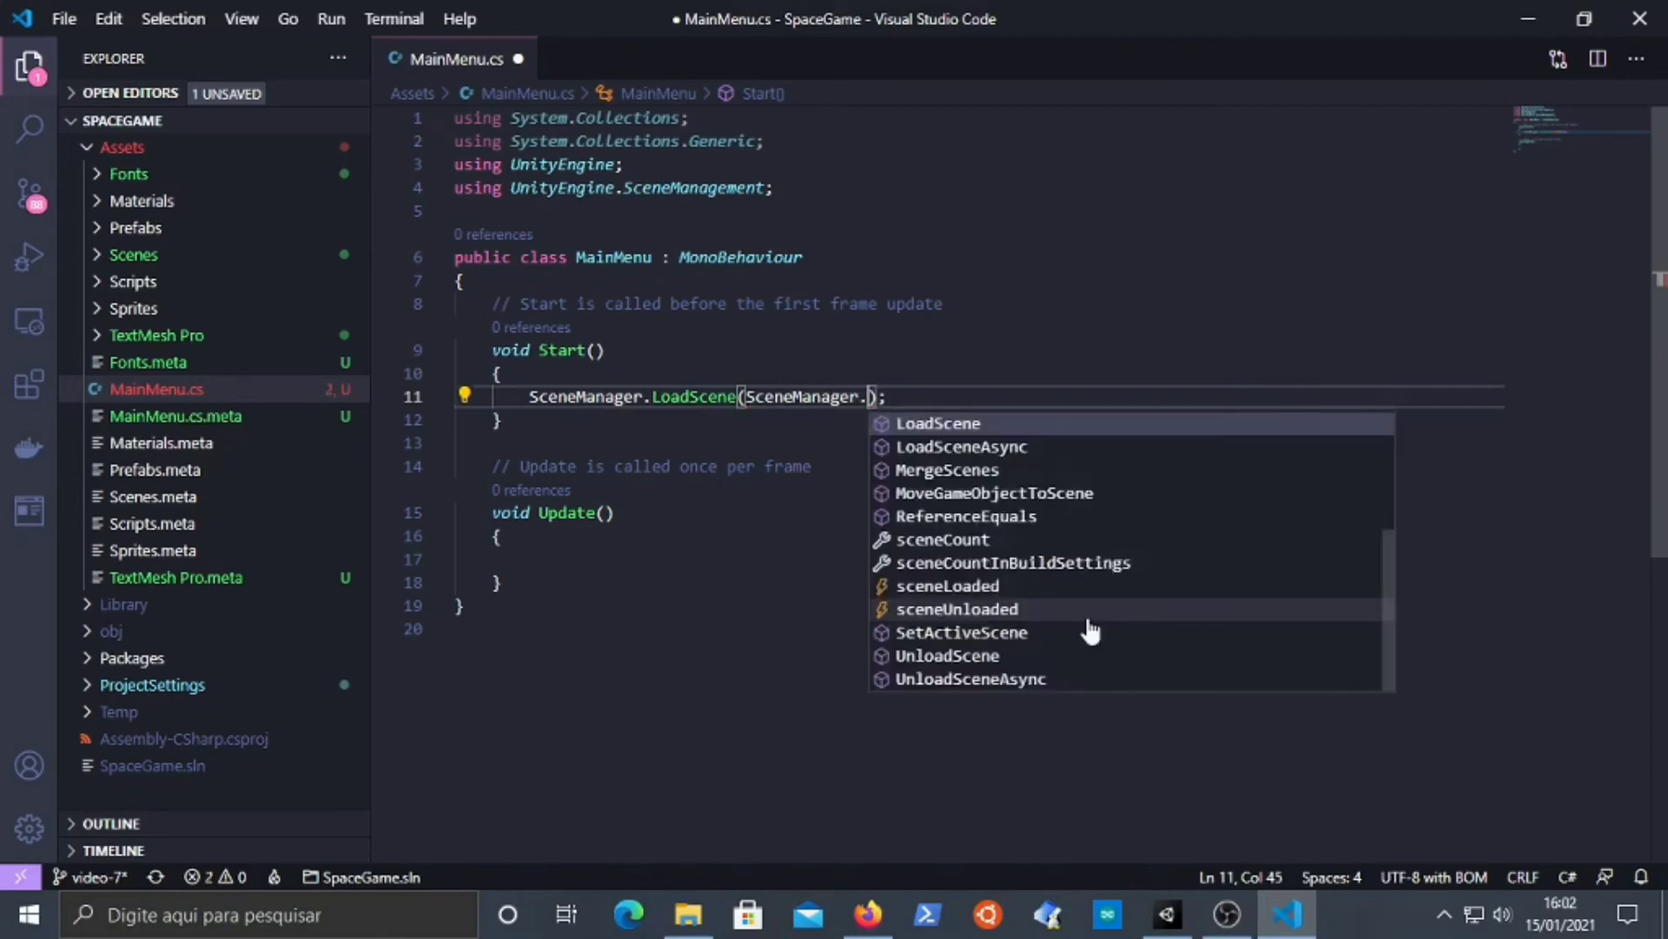
type("Get")
key("Return")
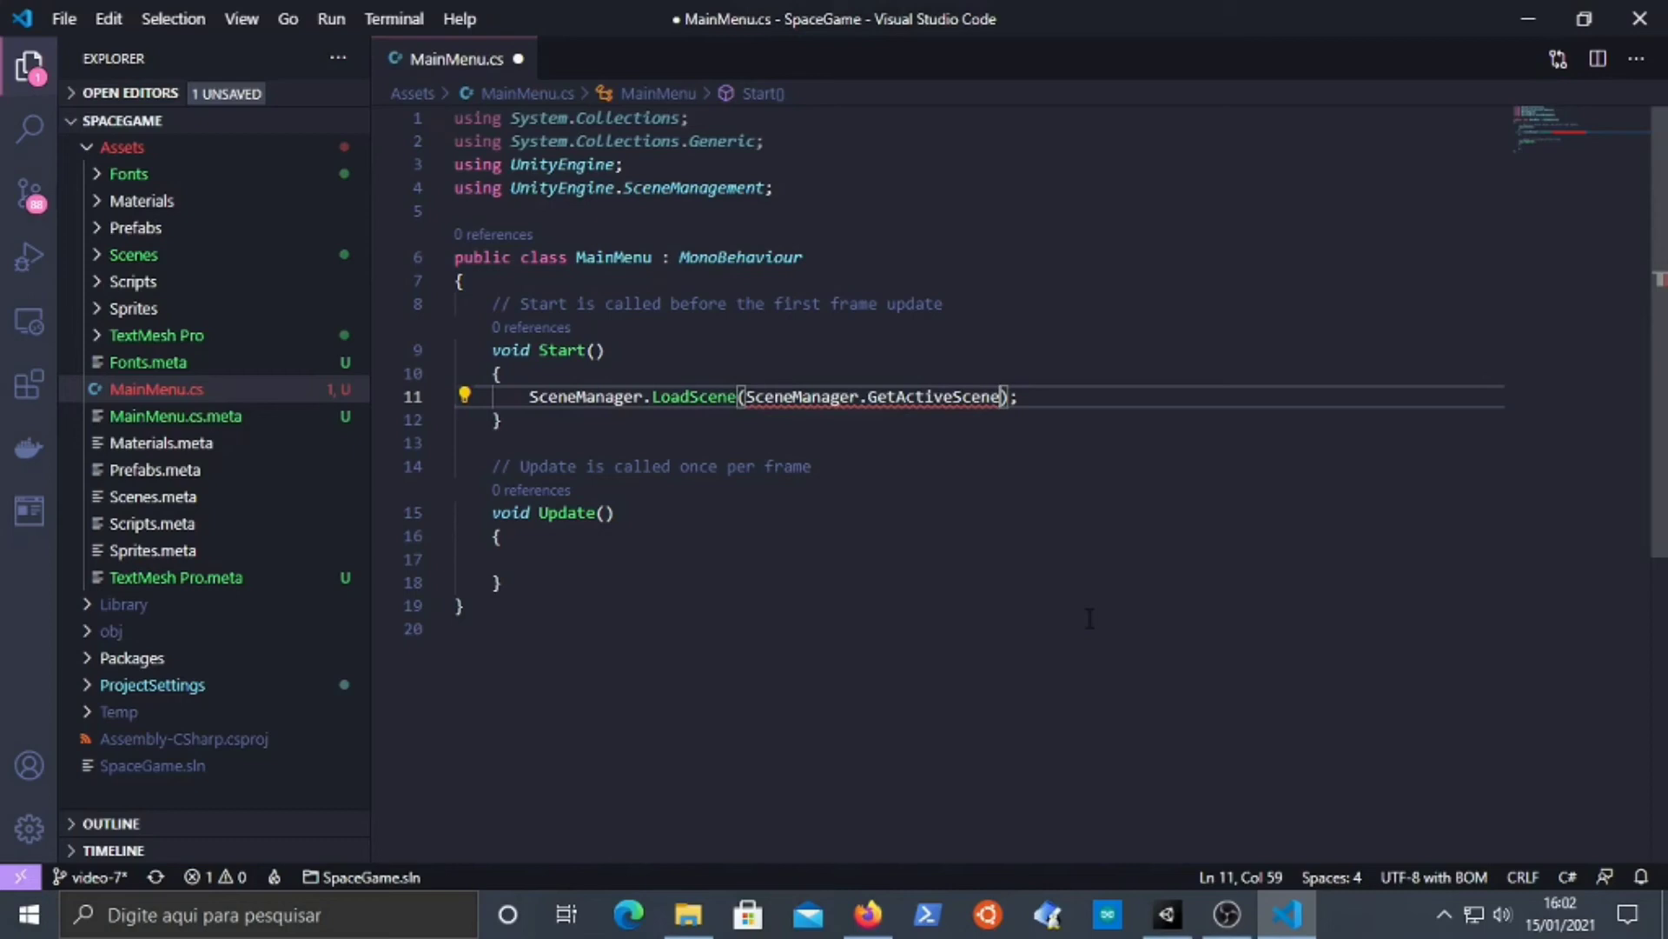
type("().buildIndex")
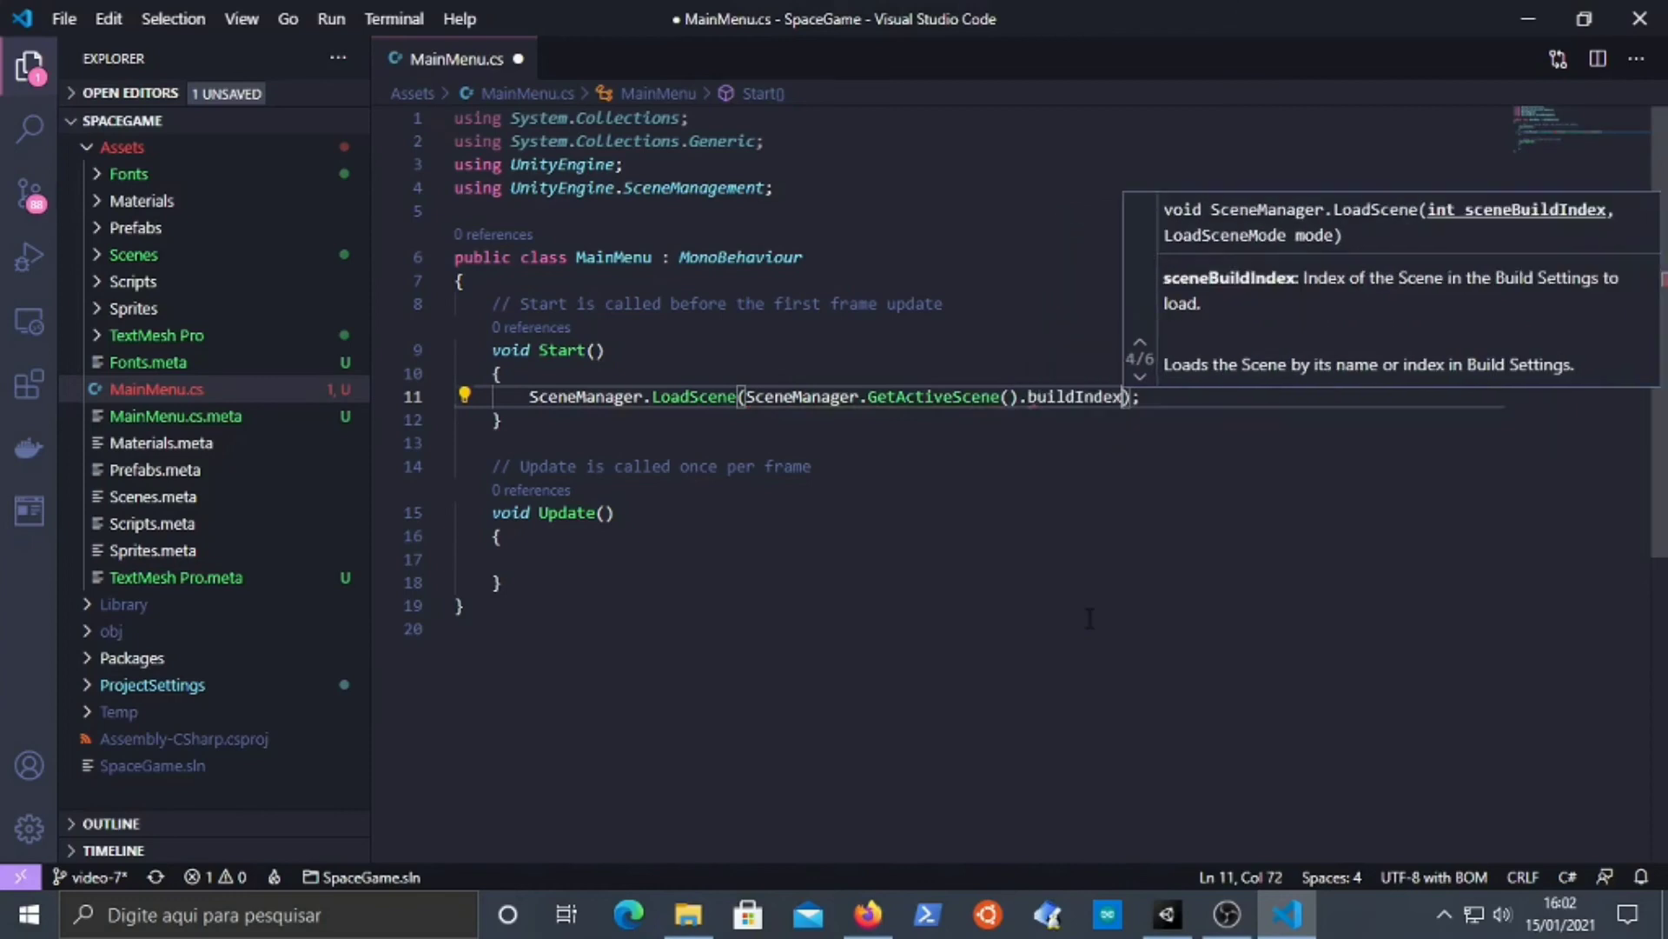
type(" + 1")
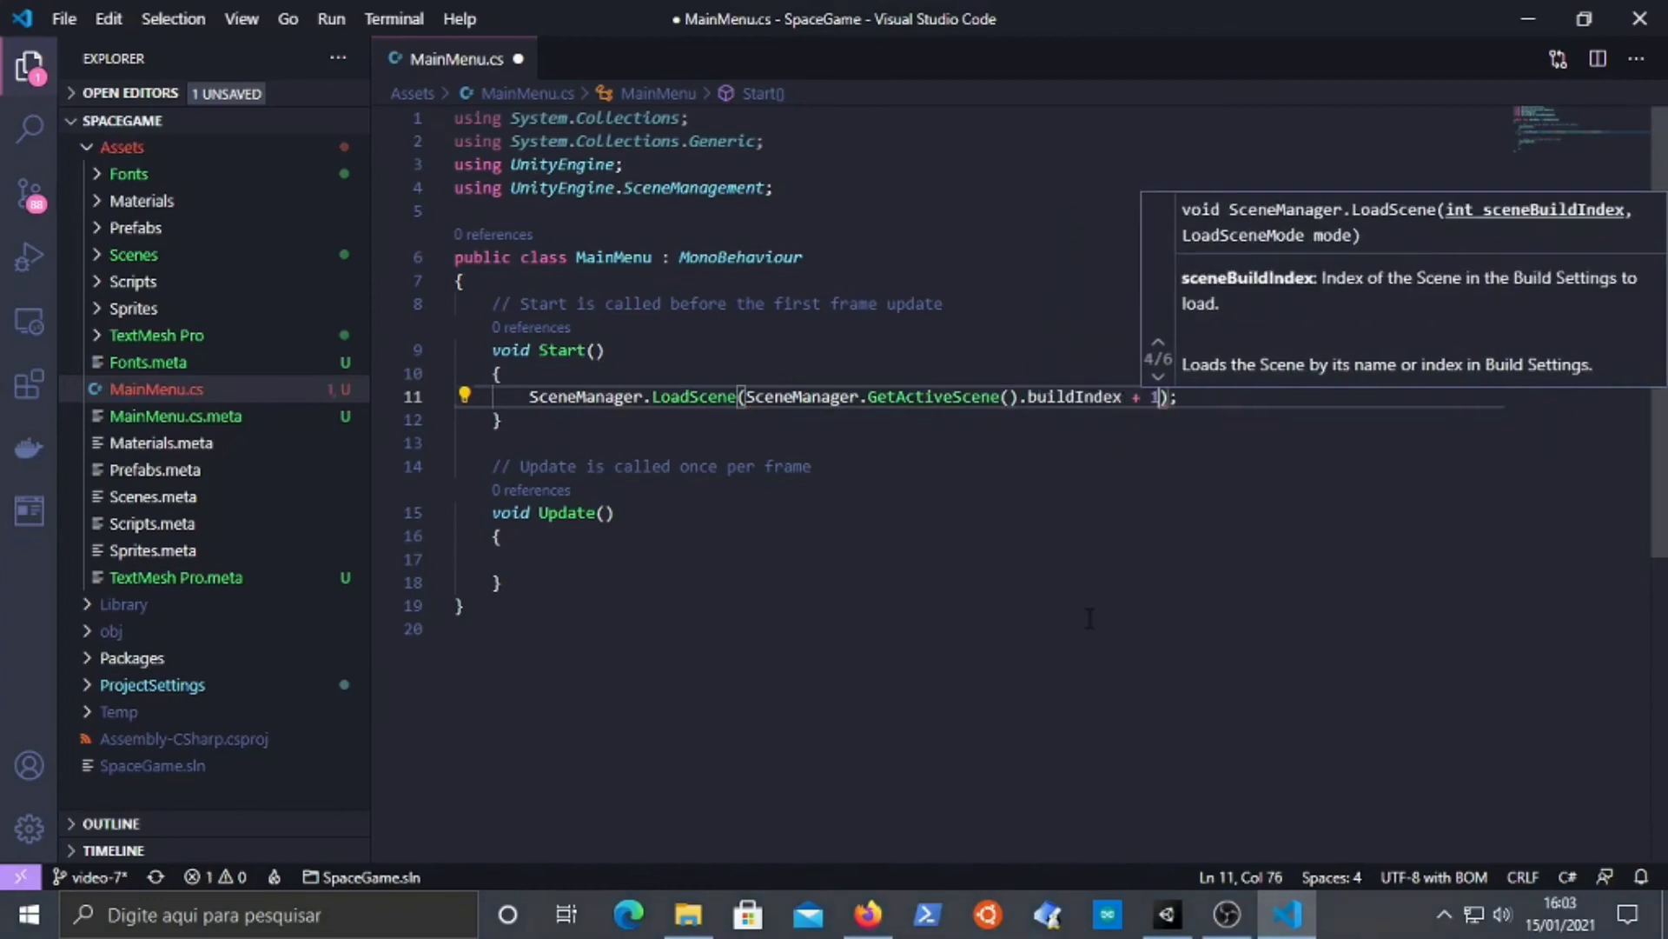
key("Left")
key("Left")
key("Left")
key("Left")
key("Left")
key("Left")
key("Left")
key("Left")
key("Left")
key("Left")
key("Left")
key("Left")
key("Left")
key("Left")
key("Left")
key("Left")
key("Left")
key("Left")
key("Left")
key("Left")
key("Left")
key("Left")
key("Left")
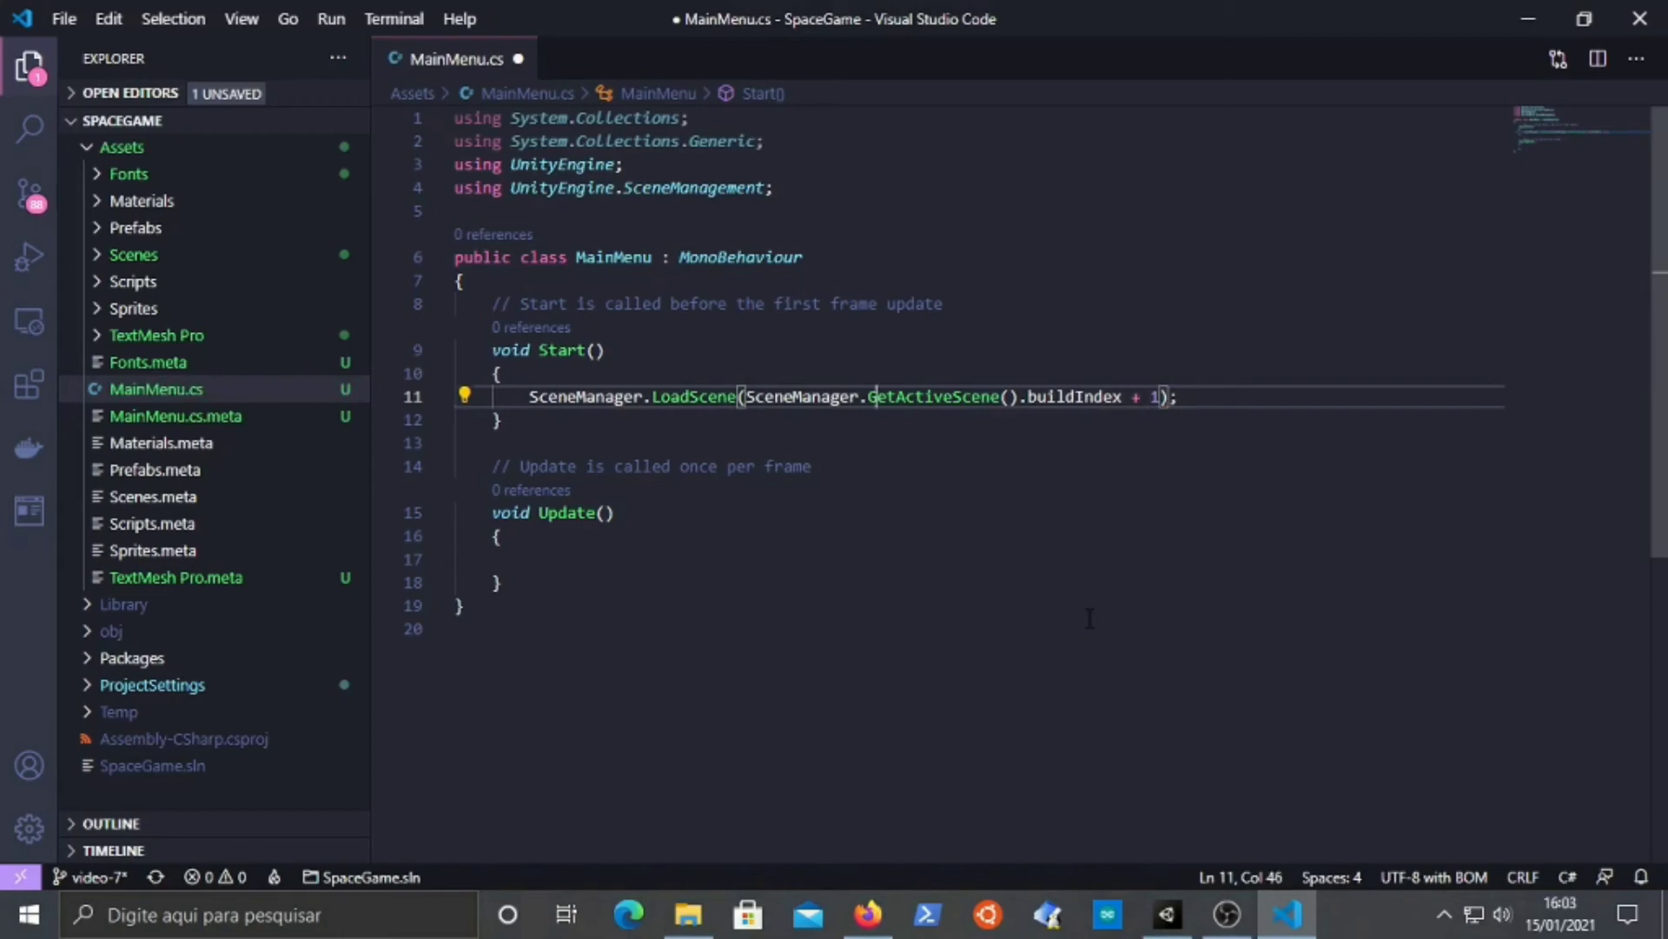
key("Right")
key("Right")
key("Right")
key("Right")
key("Right")
key("Right")
key("Right")
key("Right")
key("Right")
key("Right")
key("Right")
key("Right")
key("Right")
key("Right")
key("Right")
key("Right")
key("Right")
key("Right")
key("Right")
key("Right")
key("Right")
key("Right")
key("Right")
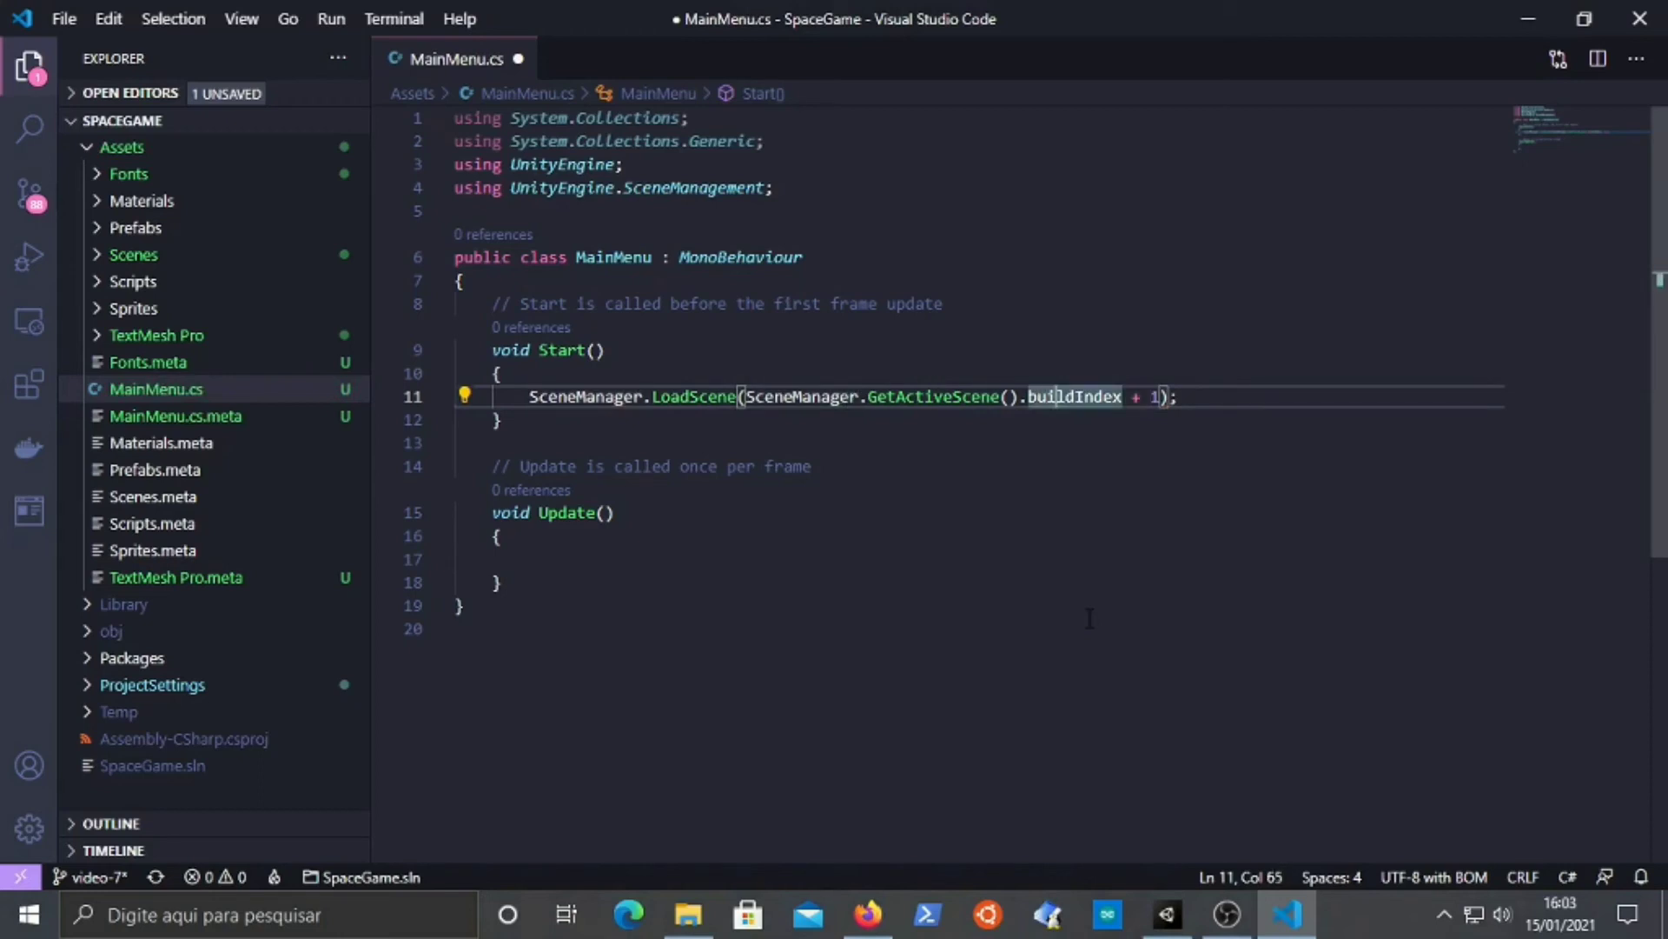
- Save the script and declare public Play() in the MainMenu class, between the Start and Update methods
key("ctrl+s")
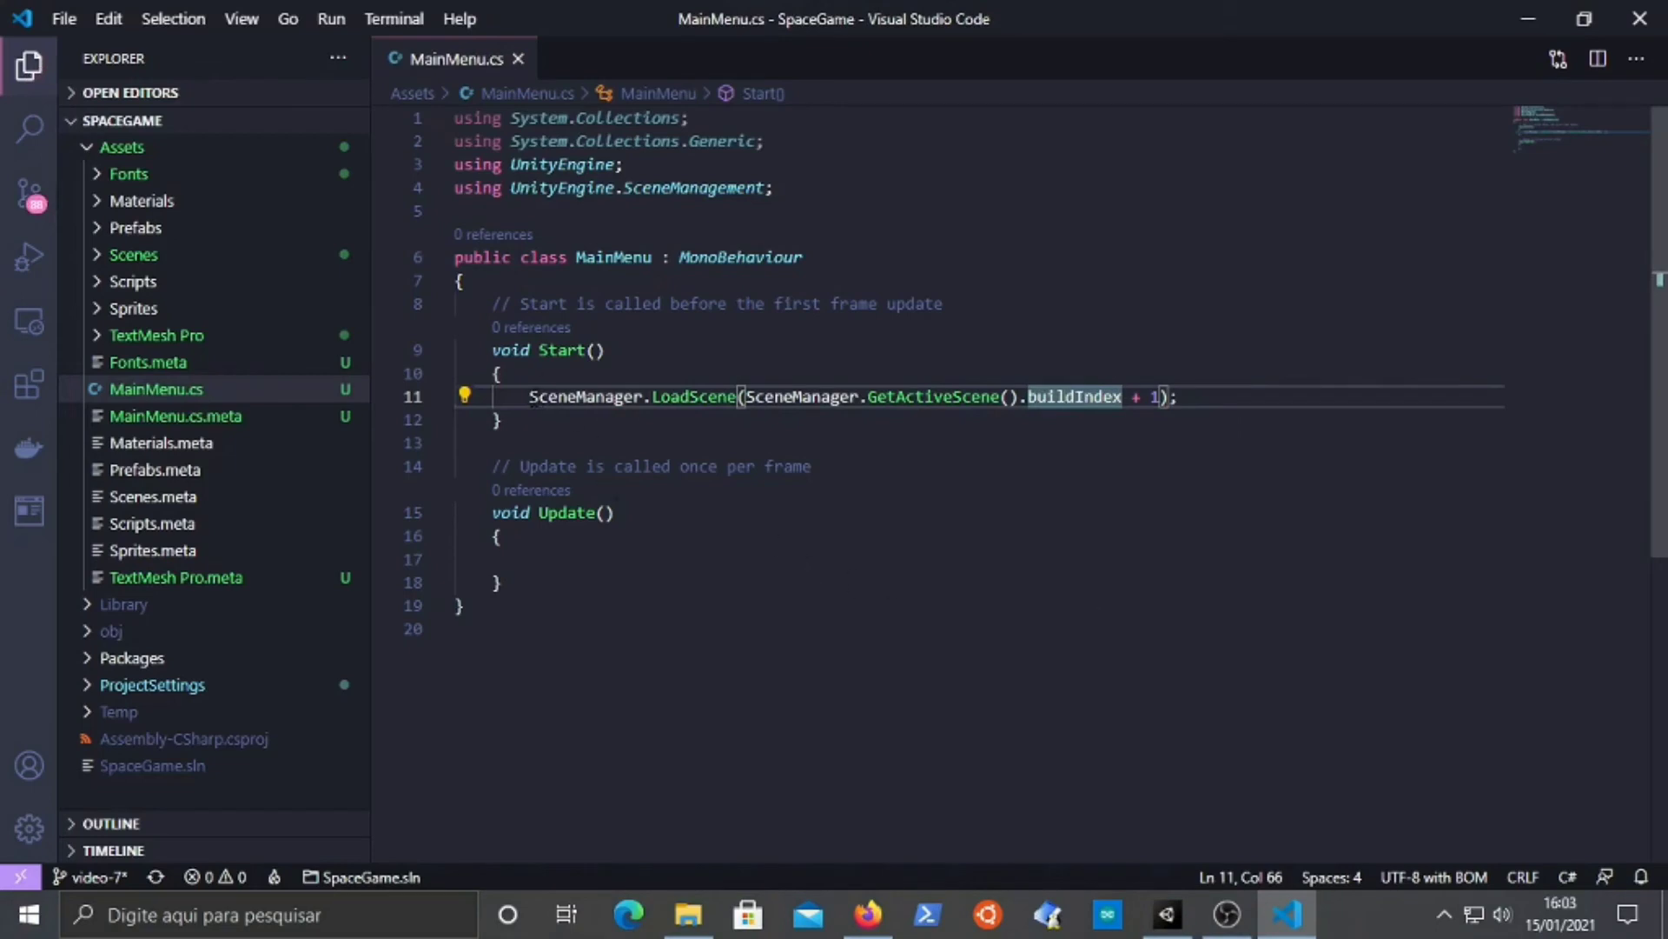
left_click(534, 399)
left_click(586, 419)
key("Return")
key("Return")
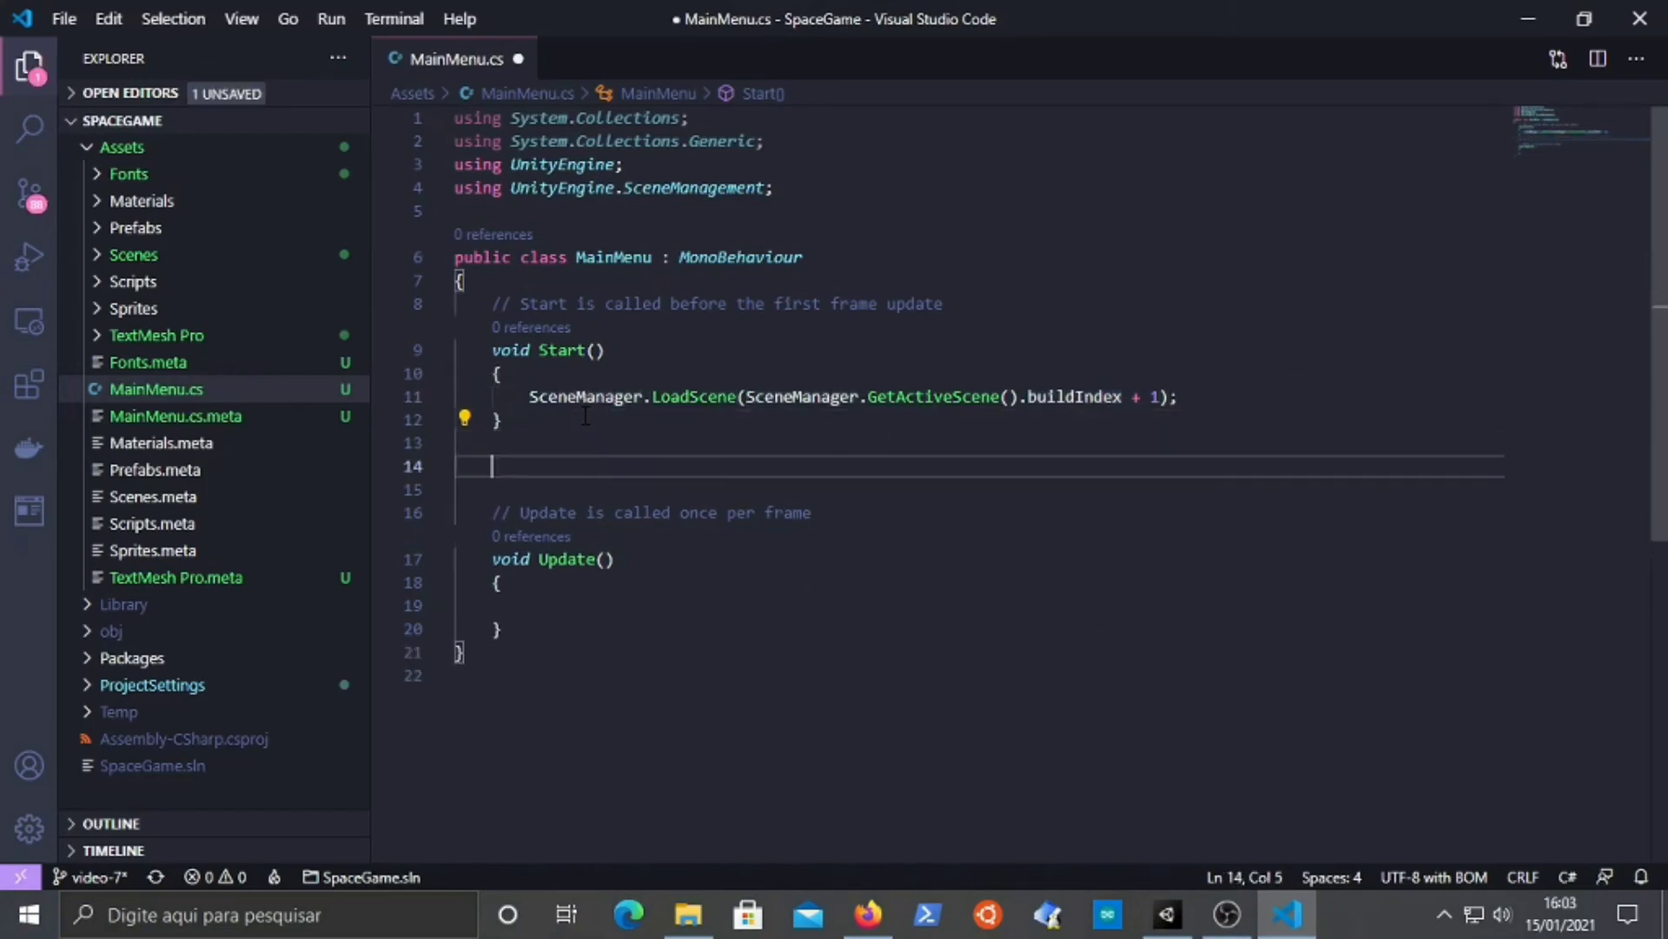
type("publi")
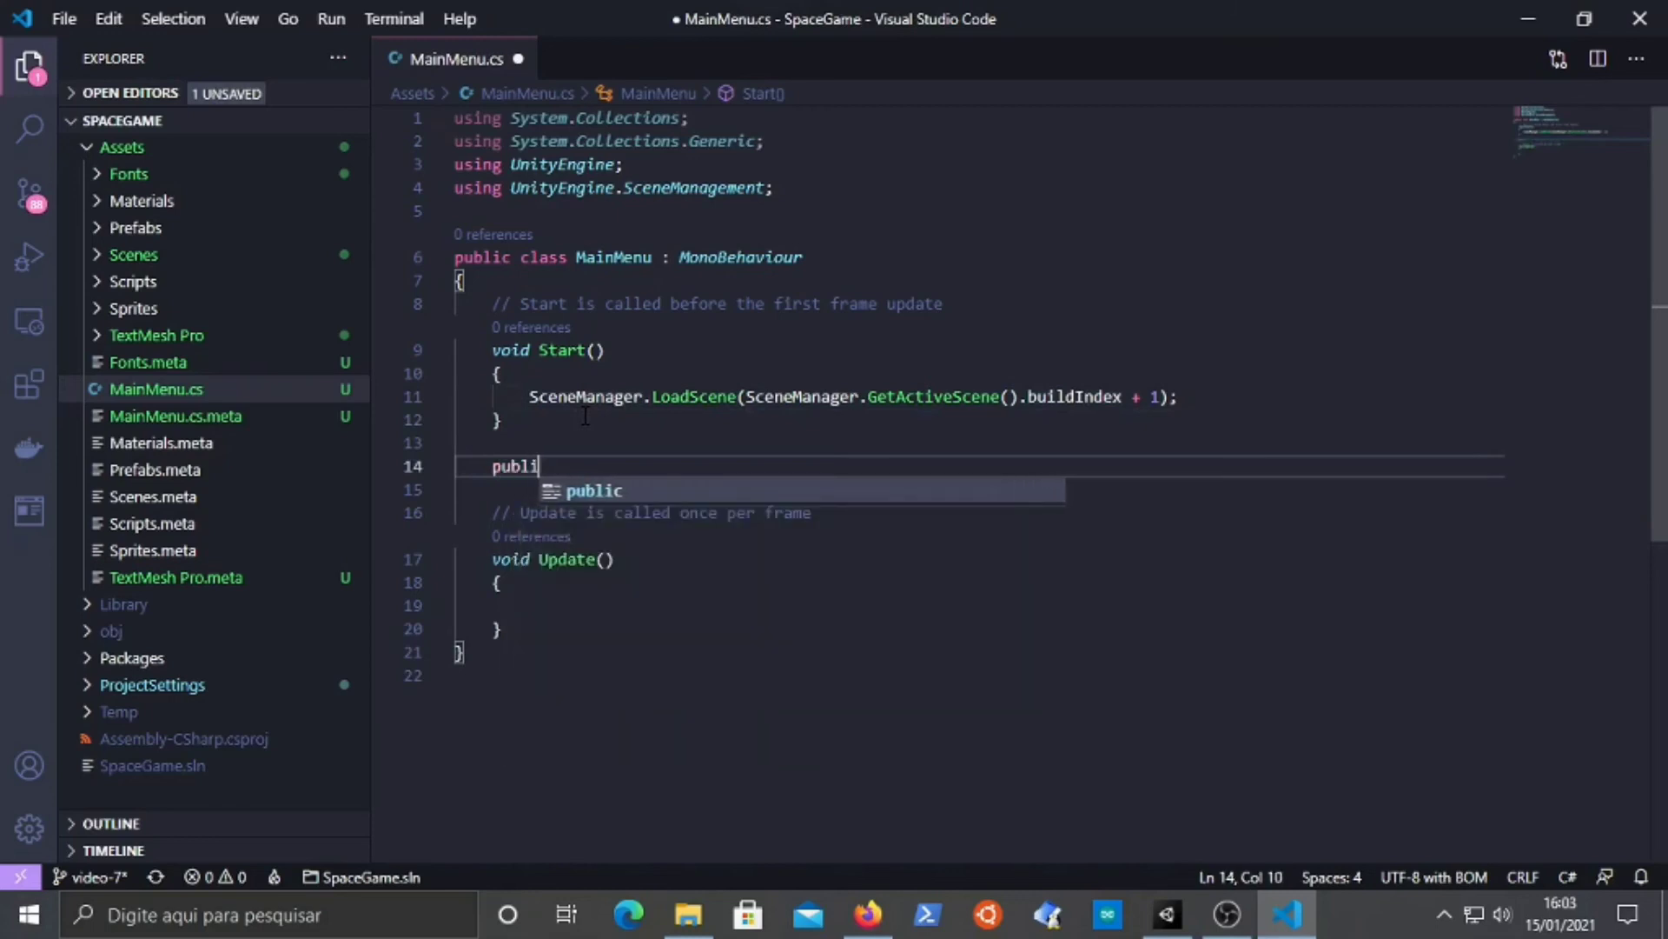
type("c Play")
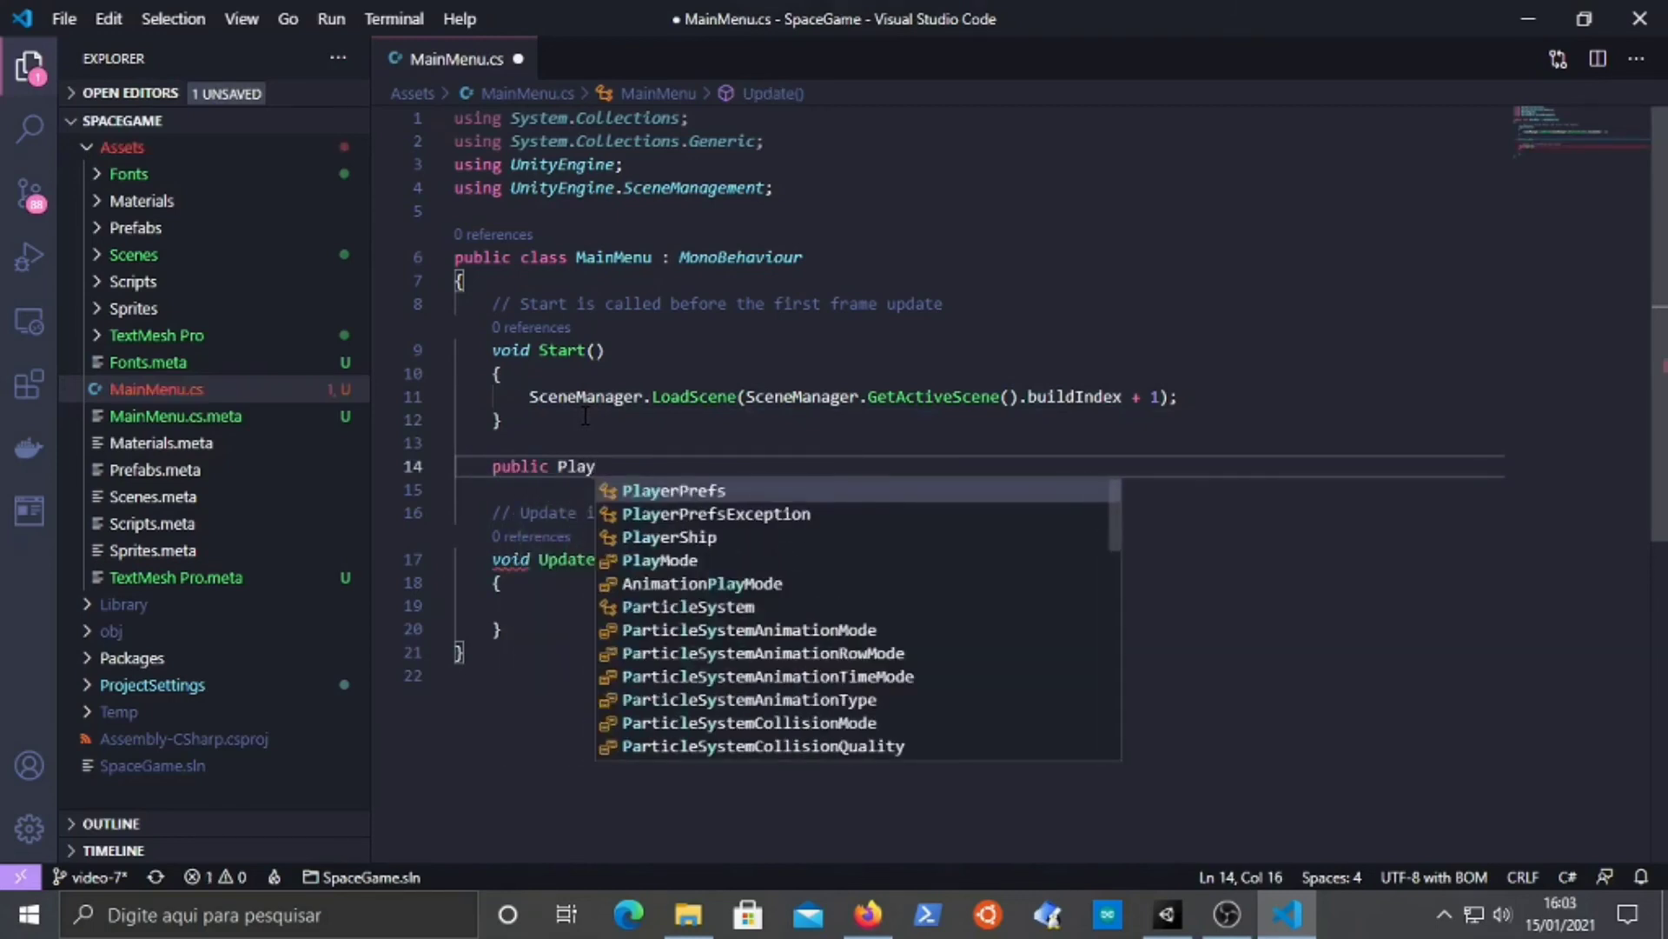
key("Tab")
type("(")
key("Left")
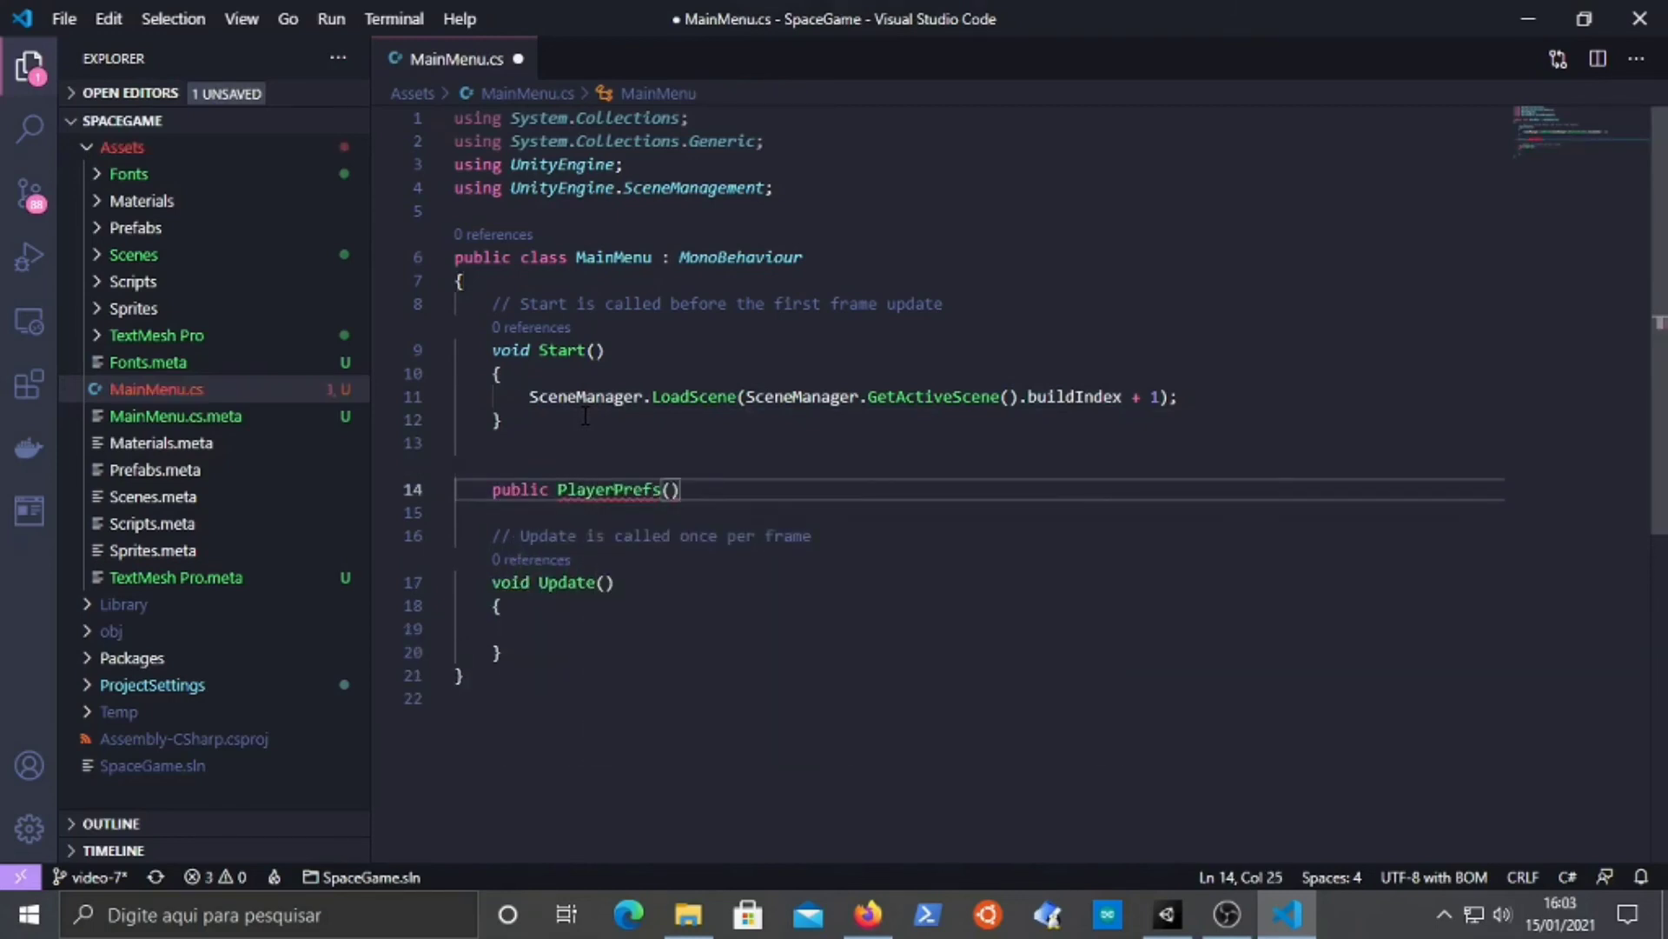
key("BackSpace")
key("BackSpace")
key("BackSpace")
key("BackSpace")
key("BackSpace")
key("BackSpace")
key("BackSpace")
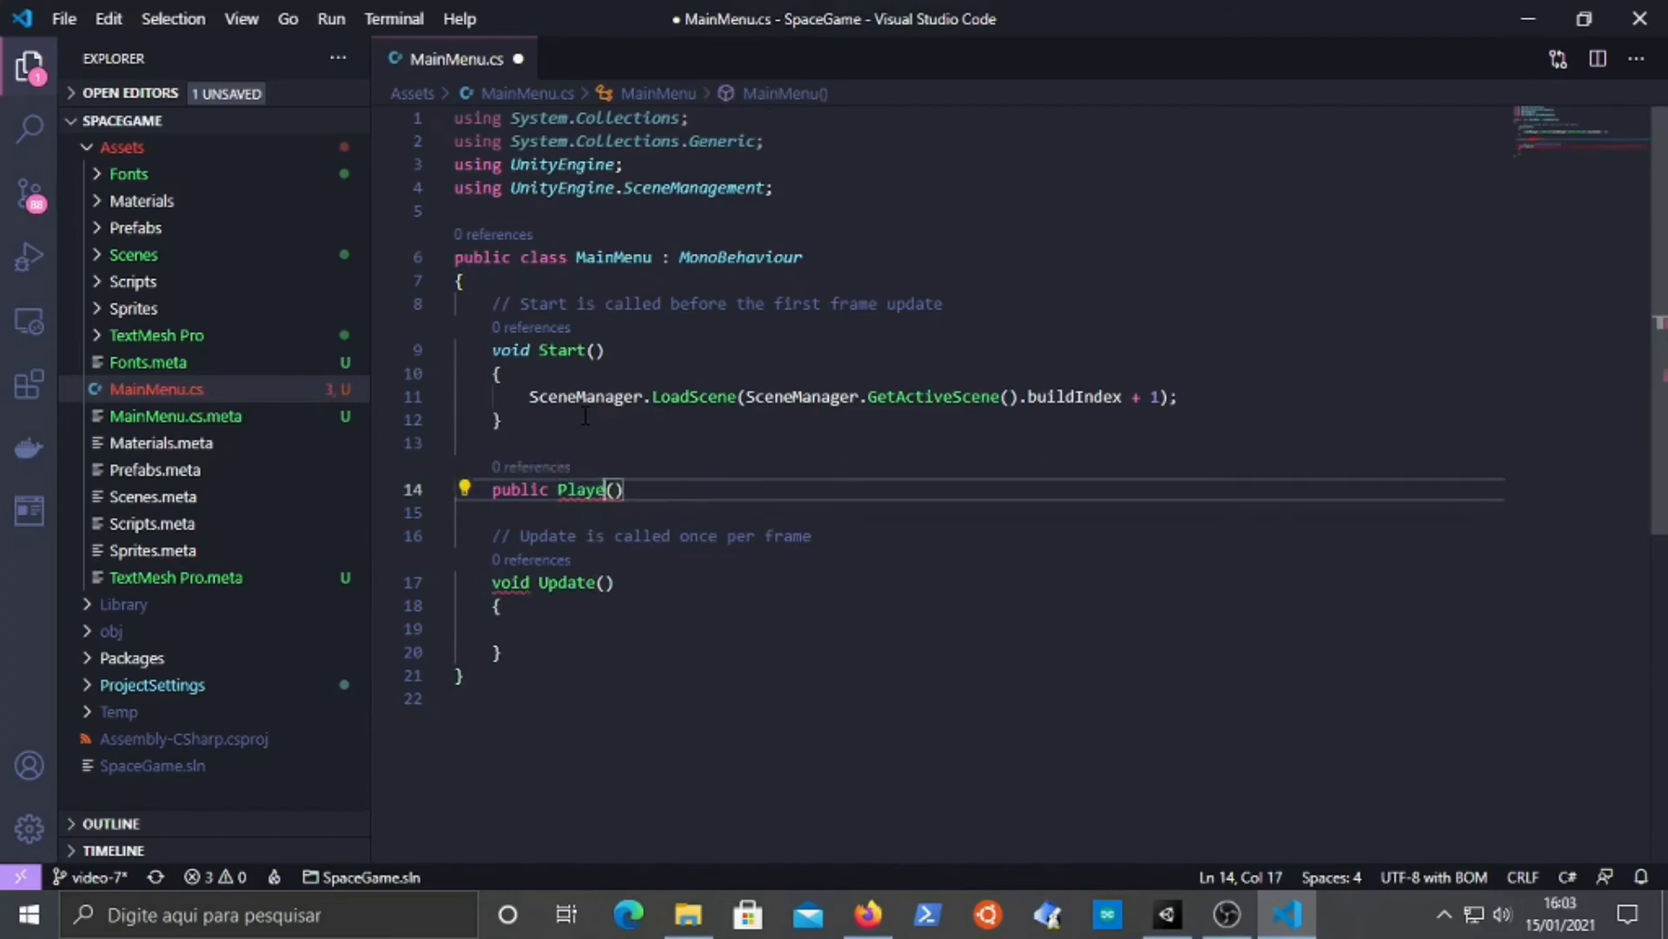
key("Right")
key("Right")
- Give Play() an empty body in braces and add void as its return type
key("Return")
type("{")
key("Return")
key("Up")
key("Up")
key("Right")
key("Right")
key("Right")
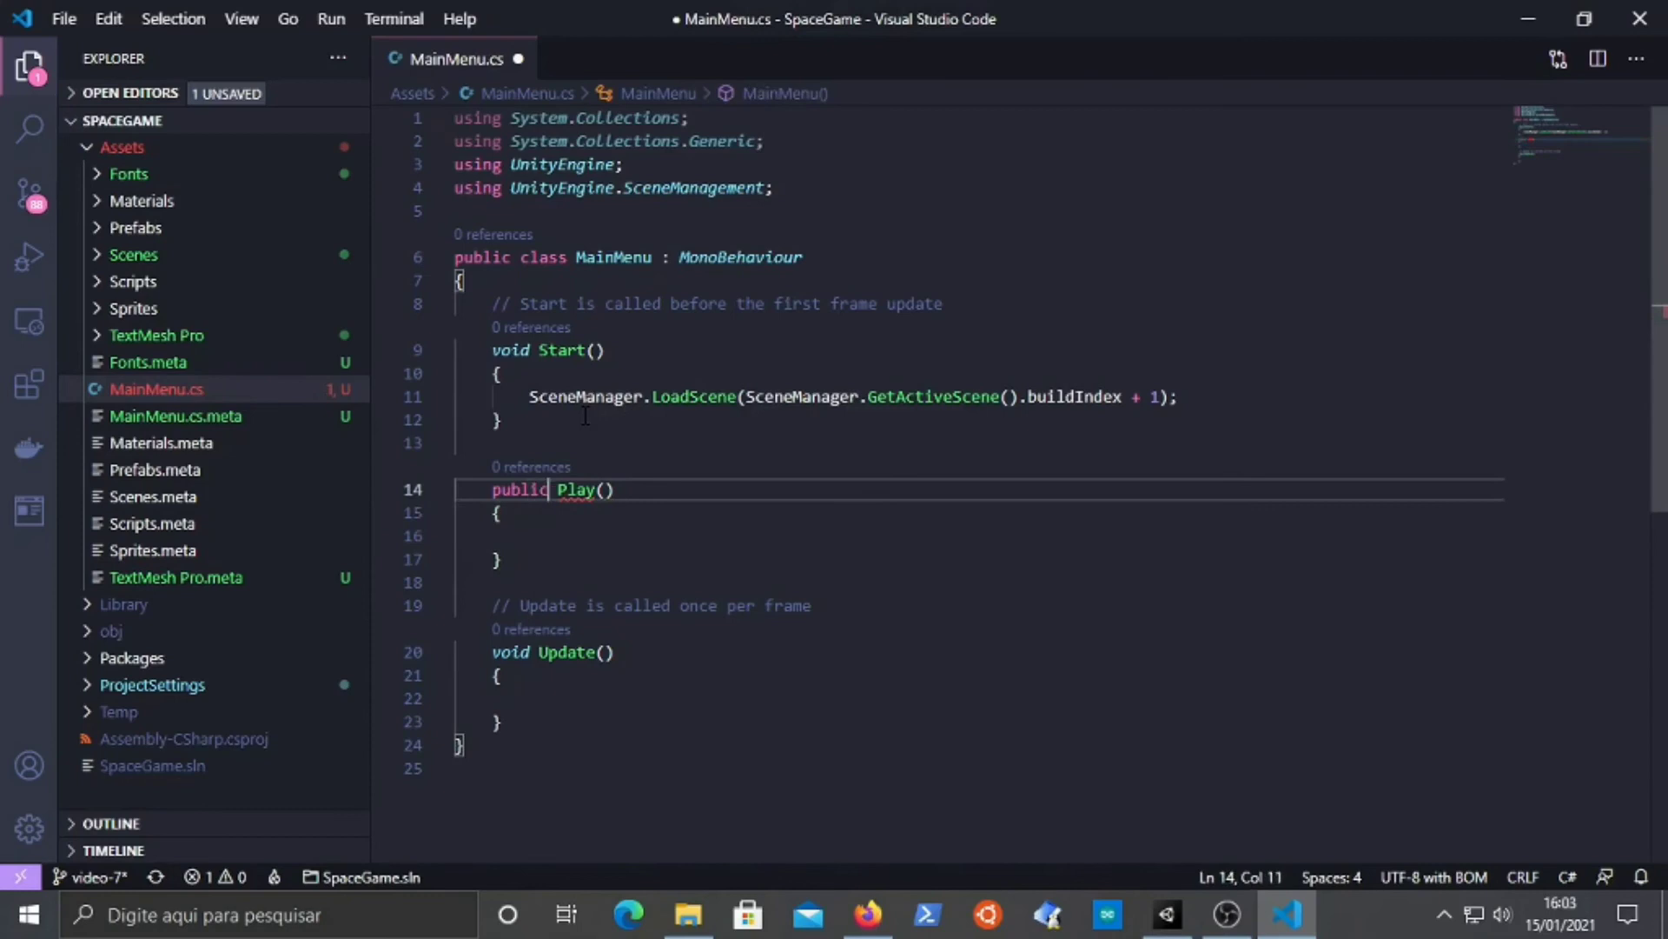
type("void")
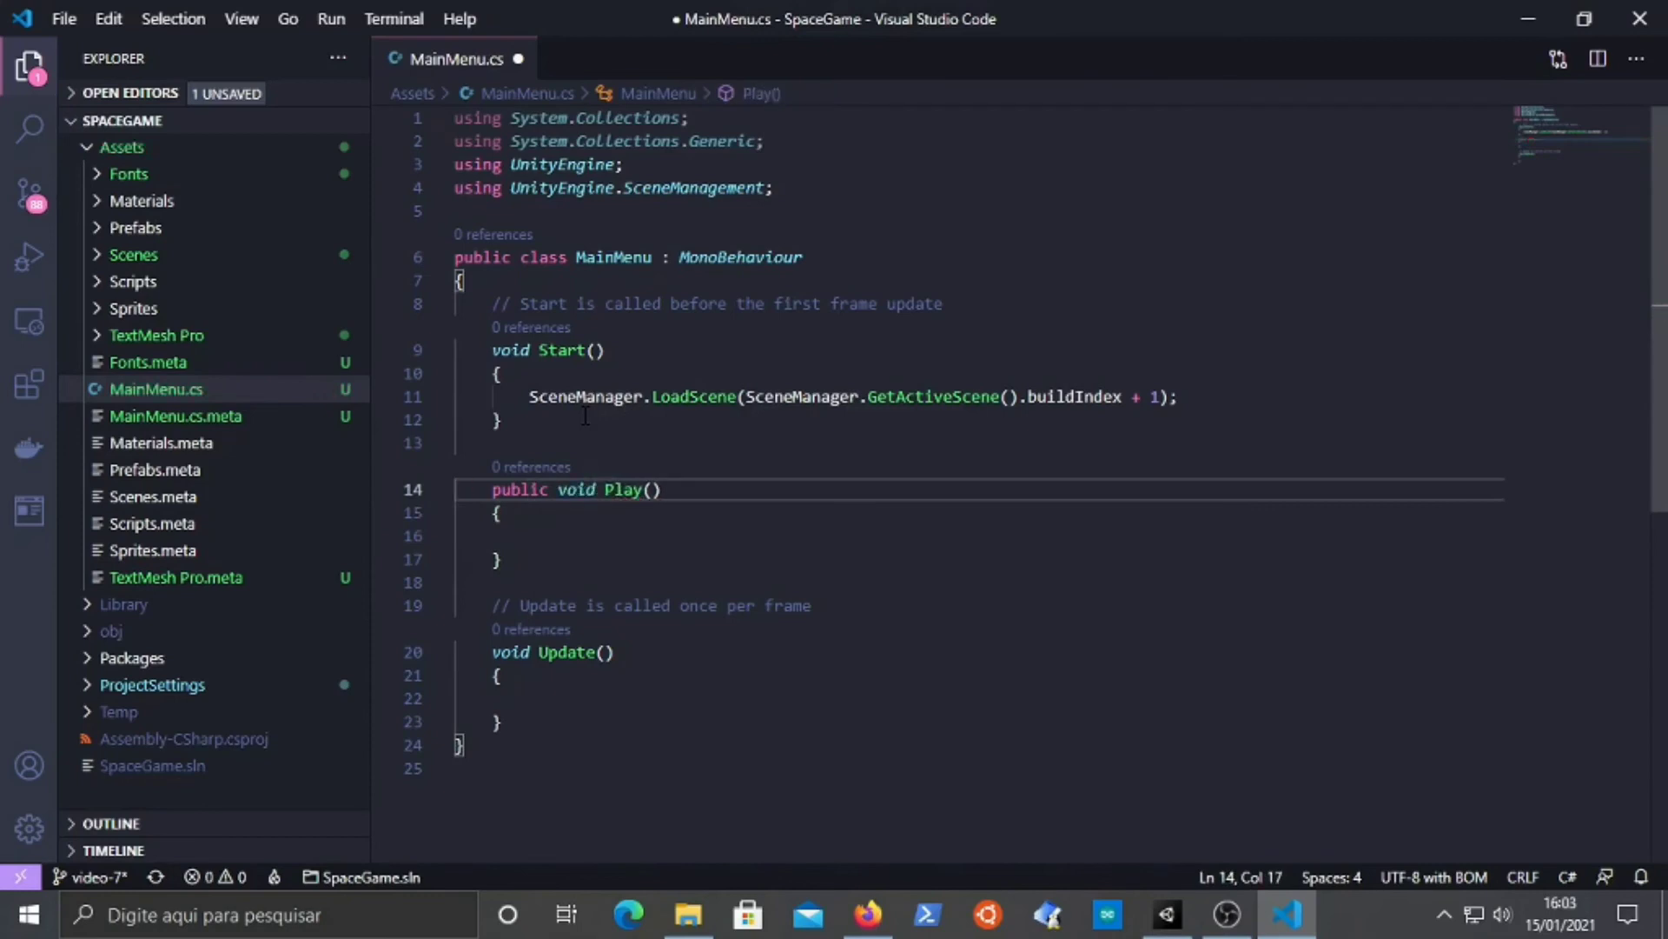
- Copy the SceneManager.LoadScene line from Start into the body of Play()
key("Up")
key("Up")
key("Up")
key("Home")
key("Home")
key("shift+Down")
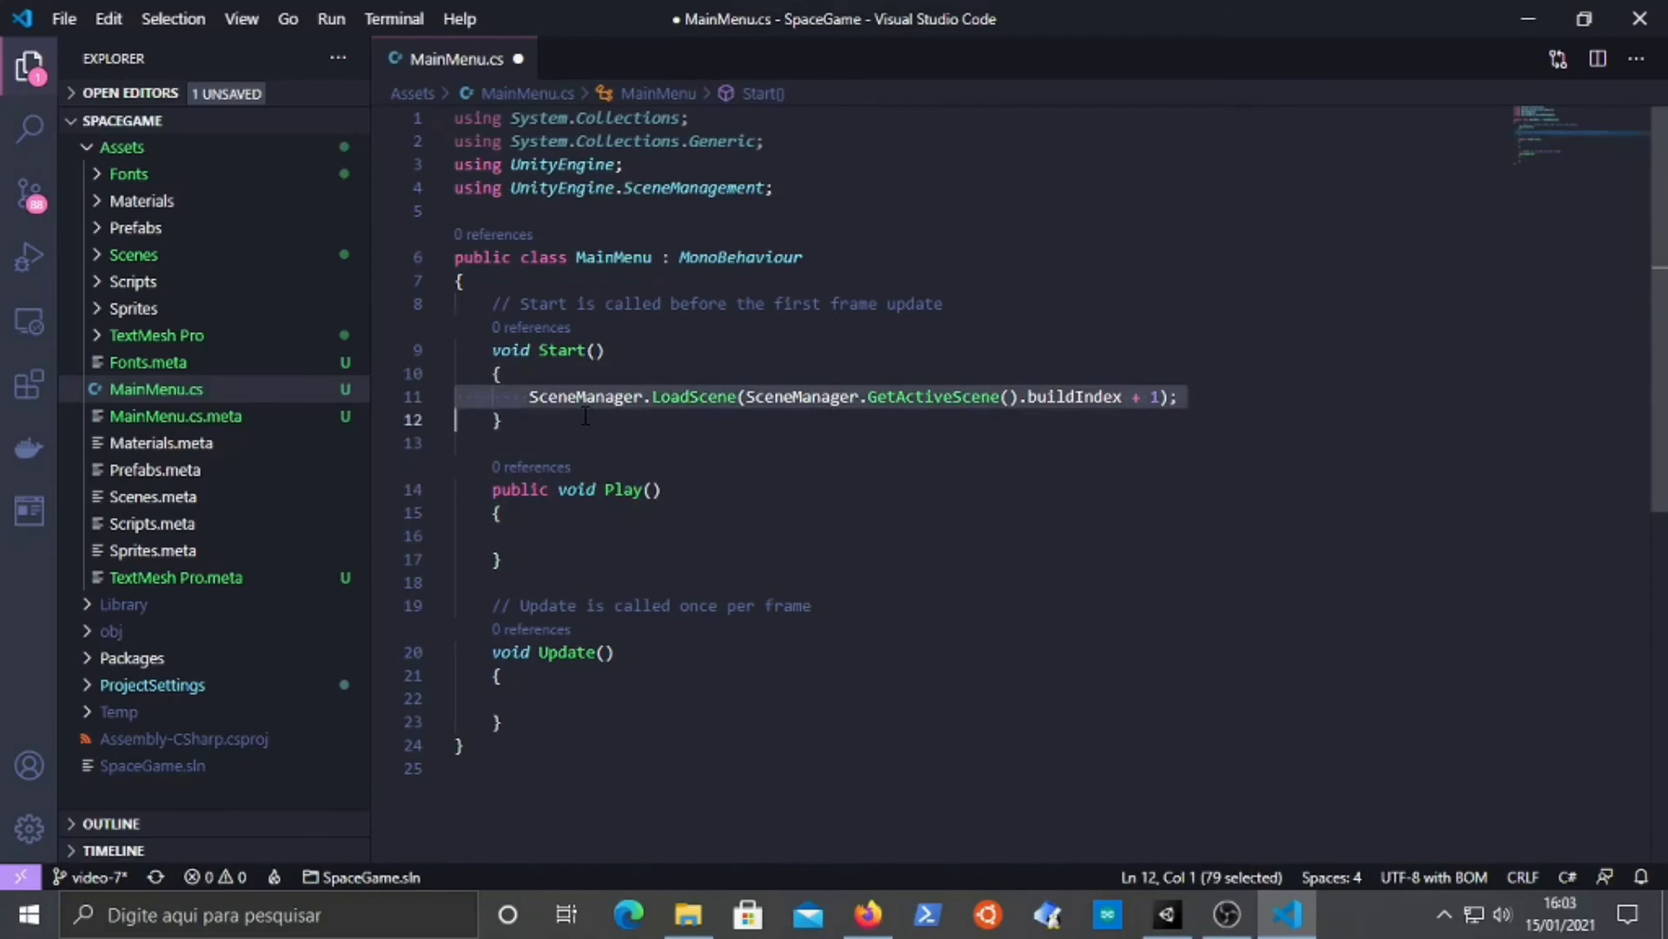
key("ctrl+c")
key("Down")
key("Down")
key("Down")
key("Down")
key("ctrl+v")
- Delete the original SceneManager.LoadScene line from the Start method
key("Up")
key("Up")
key("Up")
key("Up")
key("Up")
key("Up")
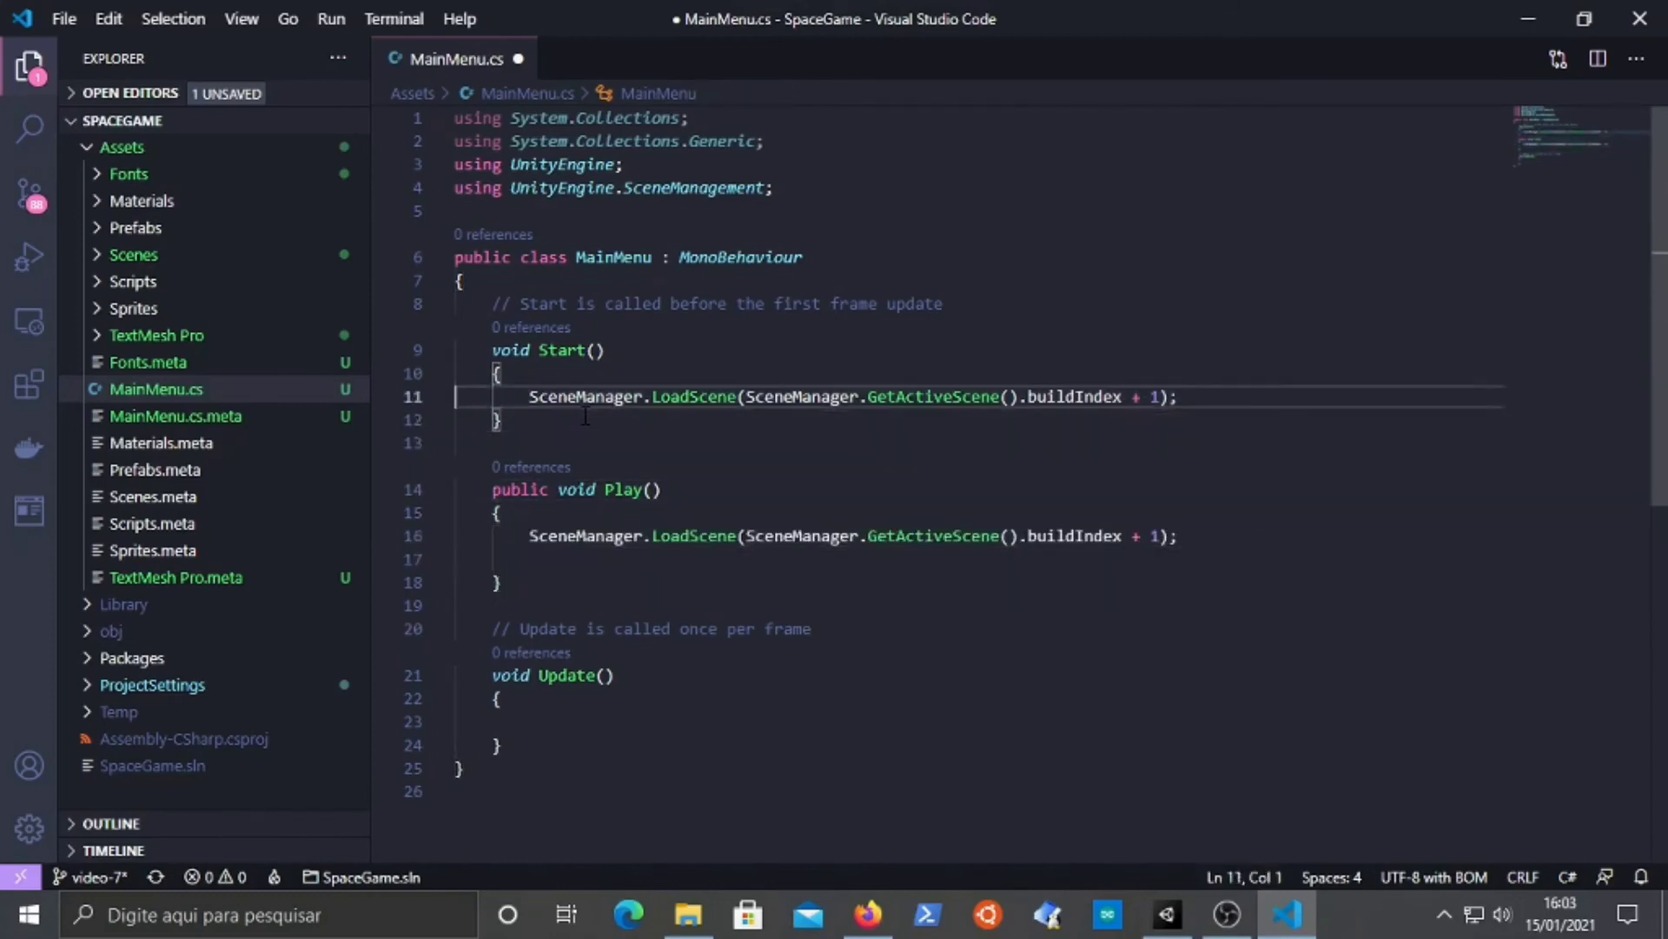
key("shift+Down")
key("Delete")
- Remove the blank line after the LoadScene call in Play() and save the script
key("Down")
key("Down")
key("Down")
key("Down")
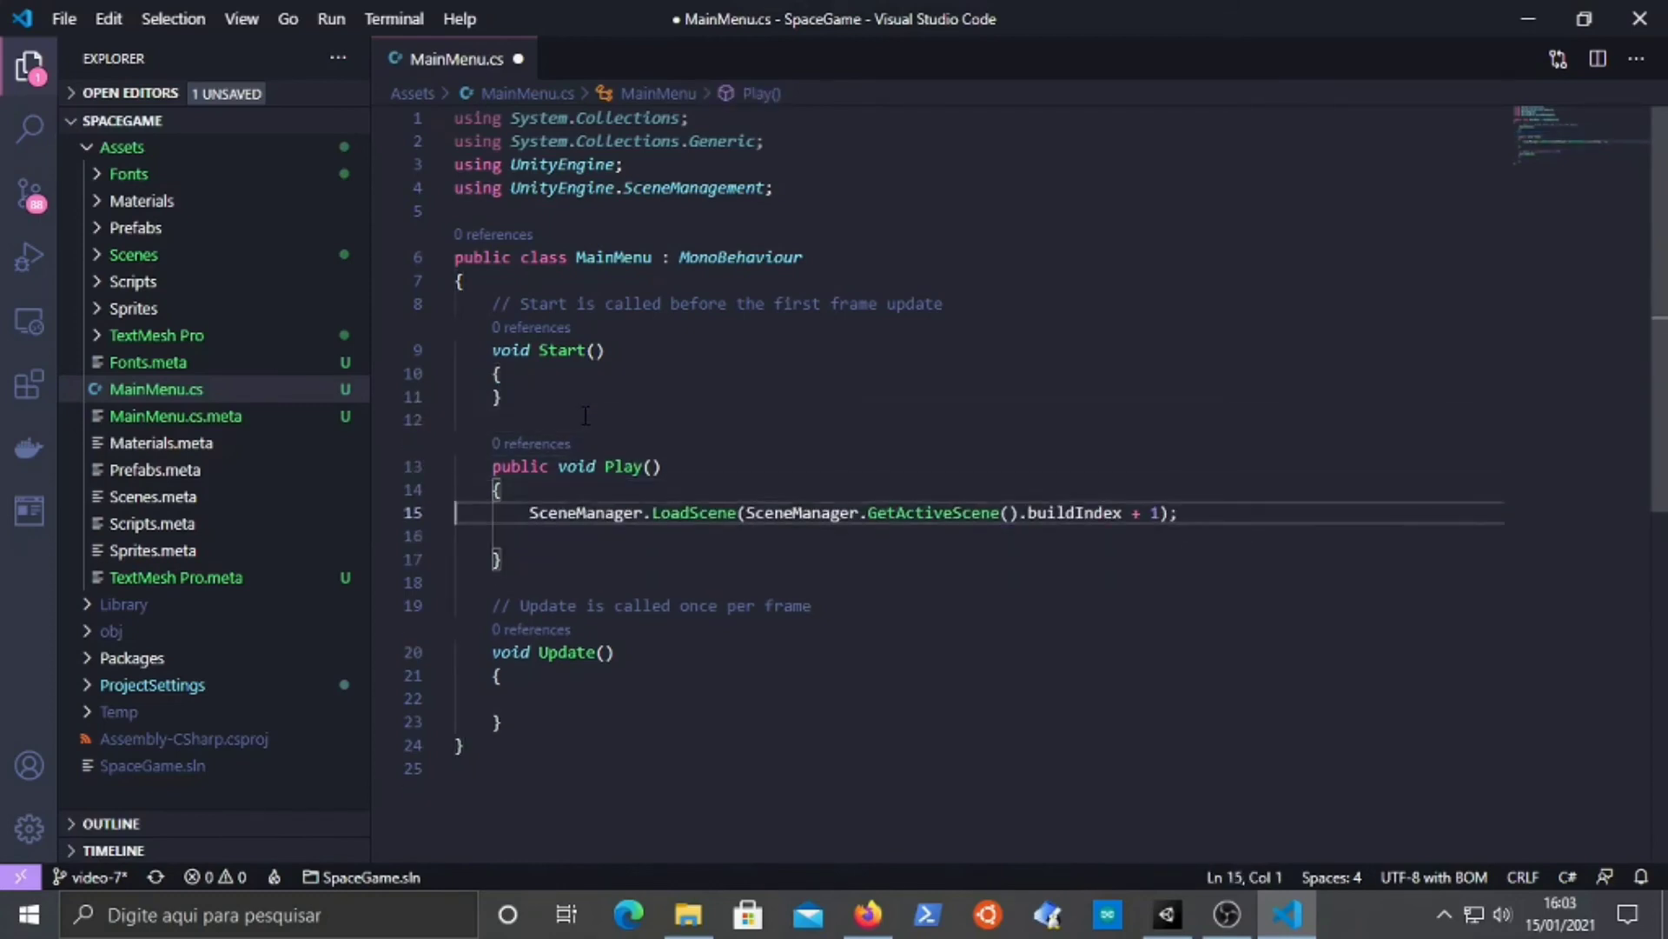
key("End")
key("Delete")
key("ctrl+s")
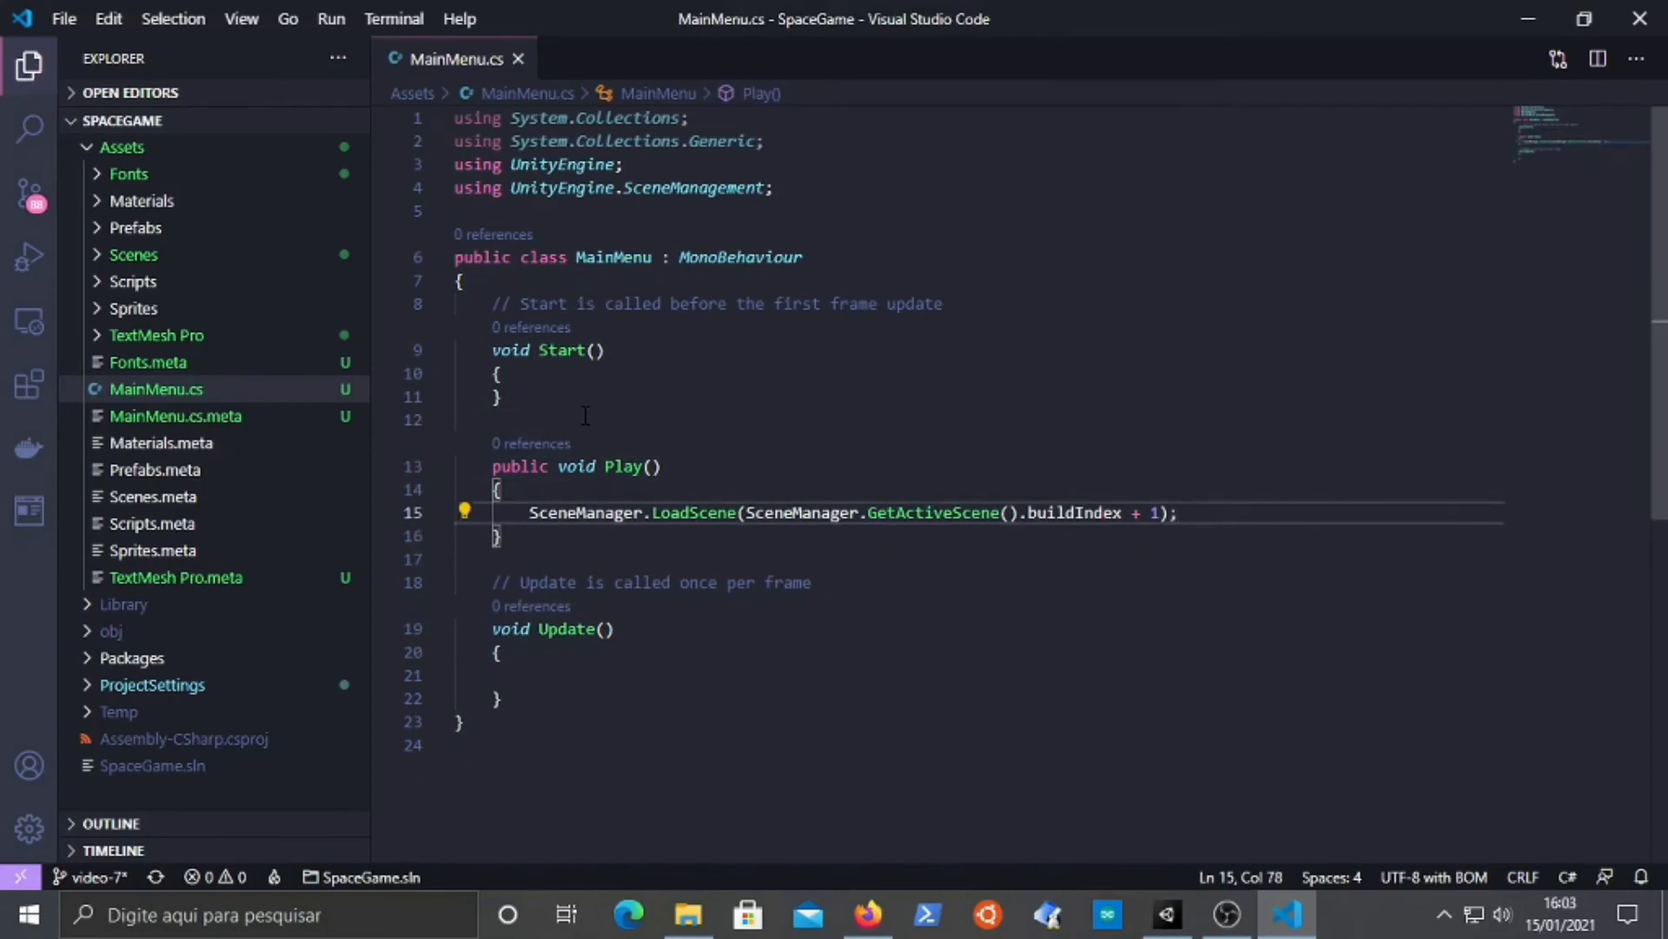
- Add an empty method public void QuitGame() with braces below the Play method
key("Down")
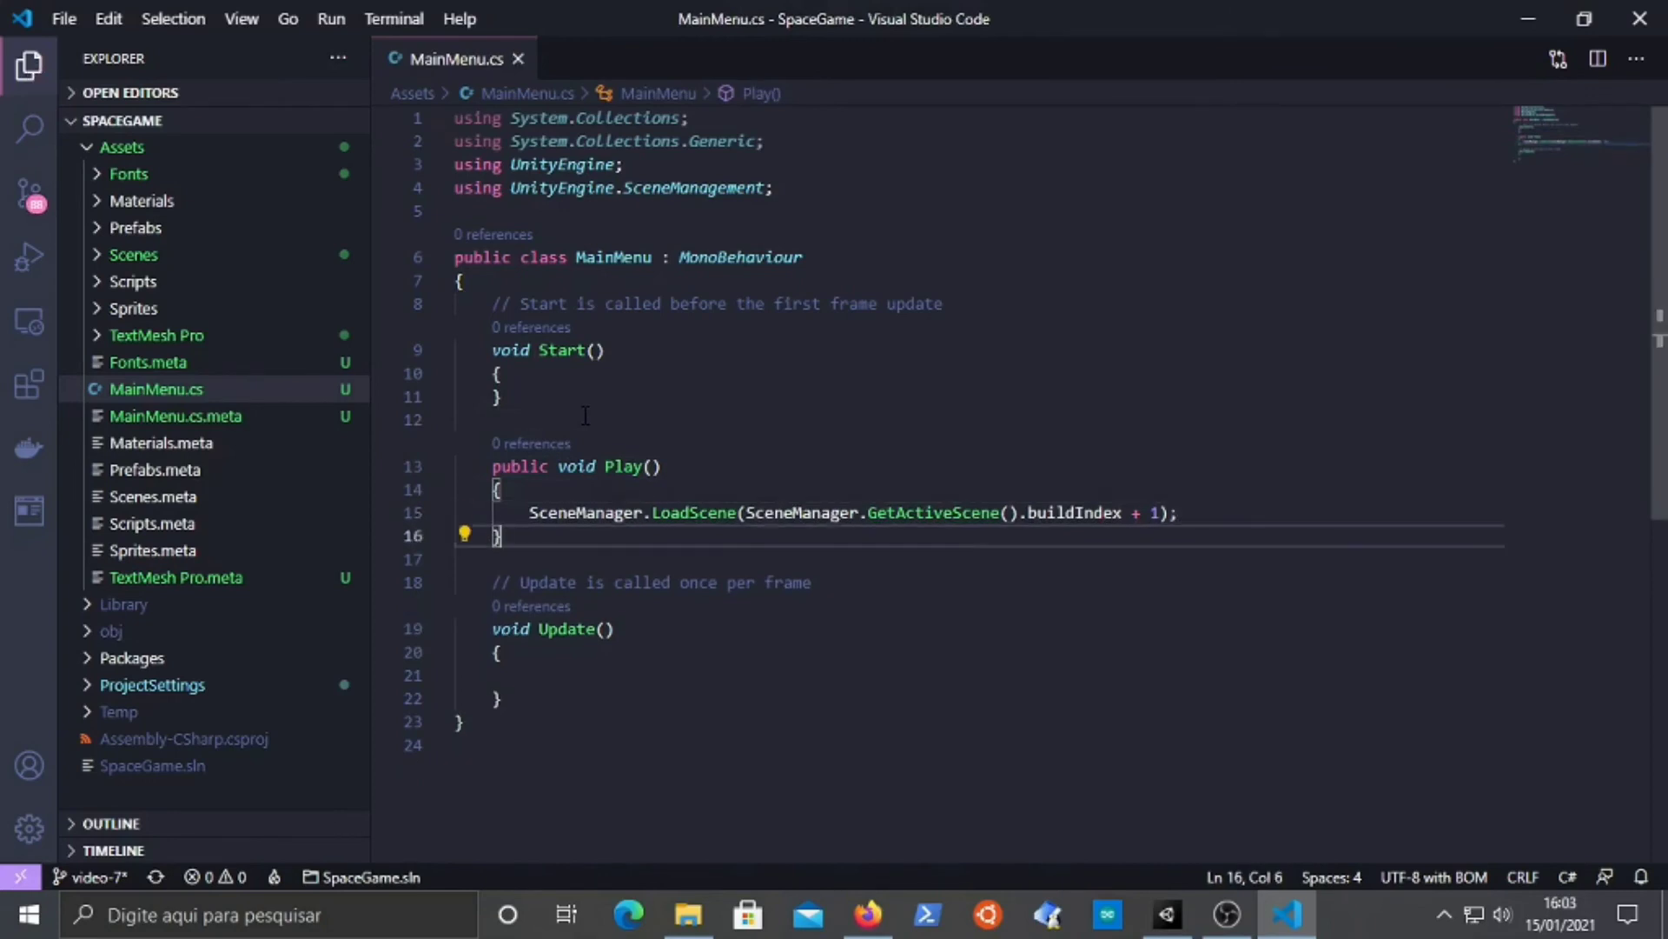
key("Return")
key("Return")
type("public ")
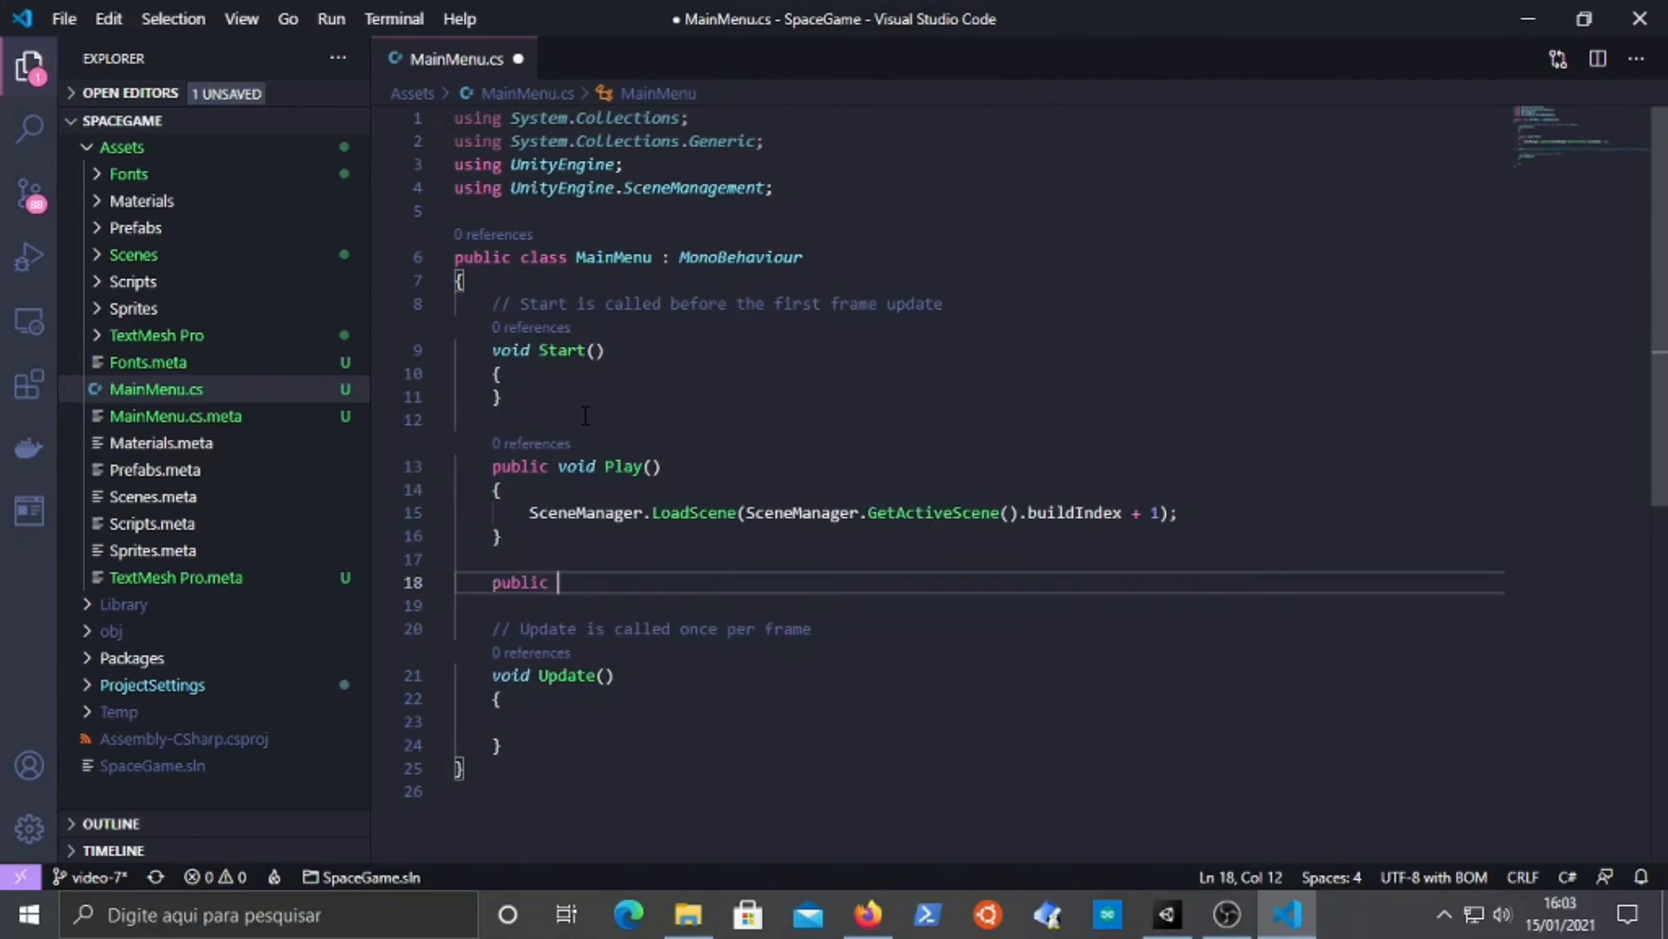
type("void Quit")
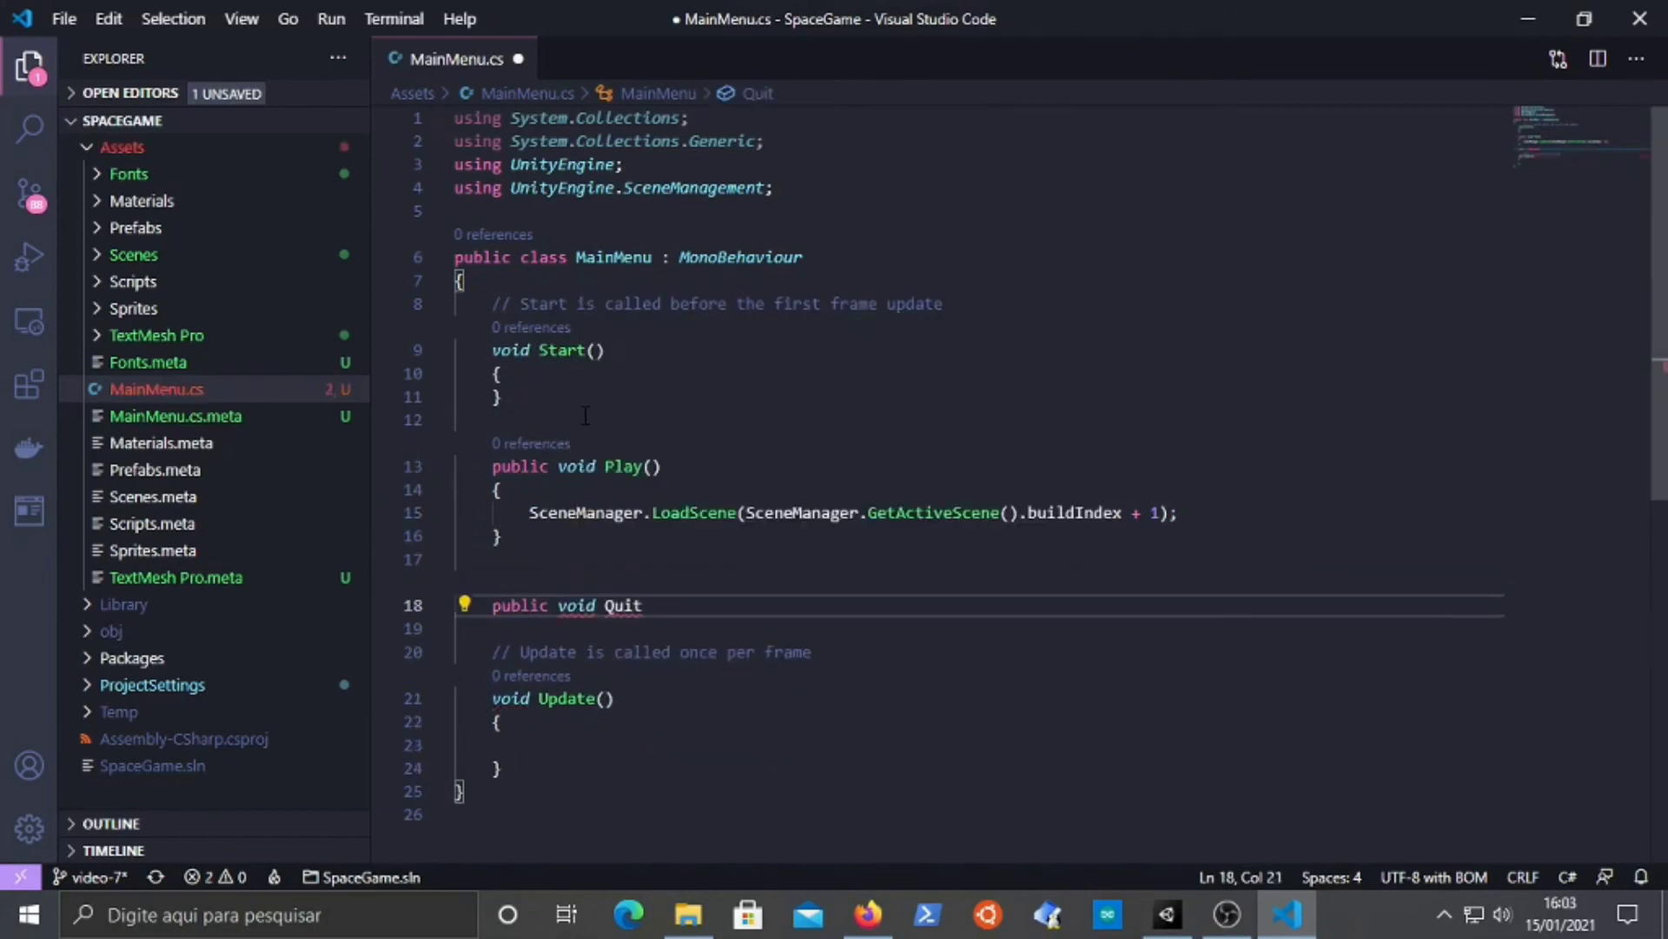
type("Game")
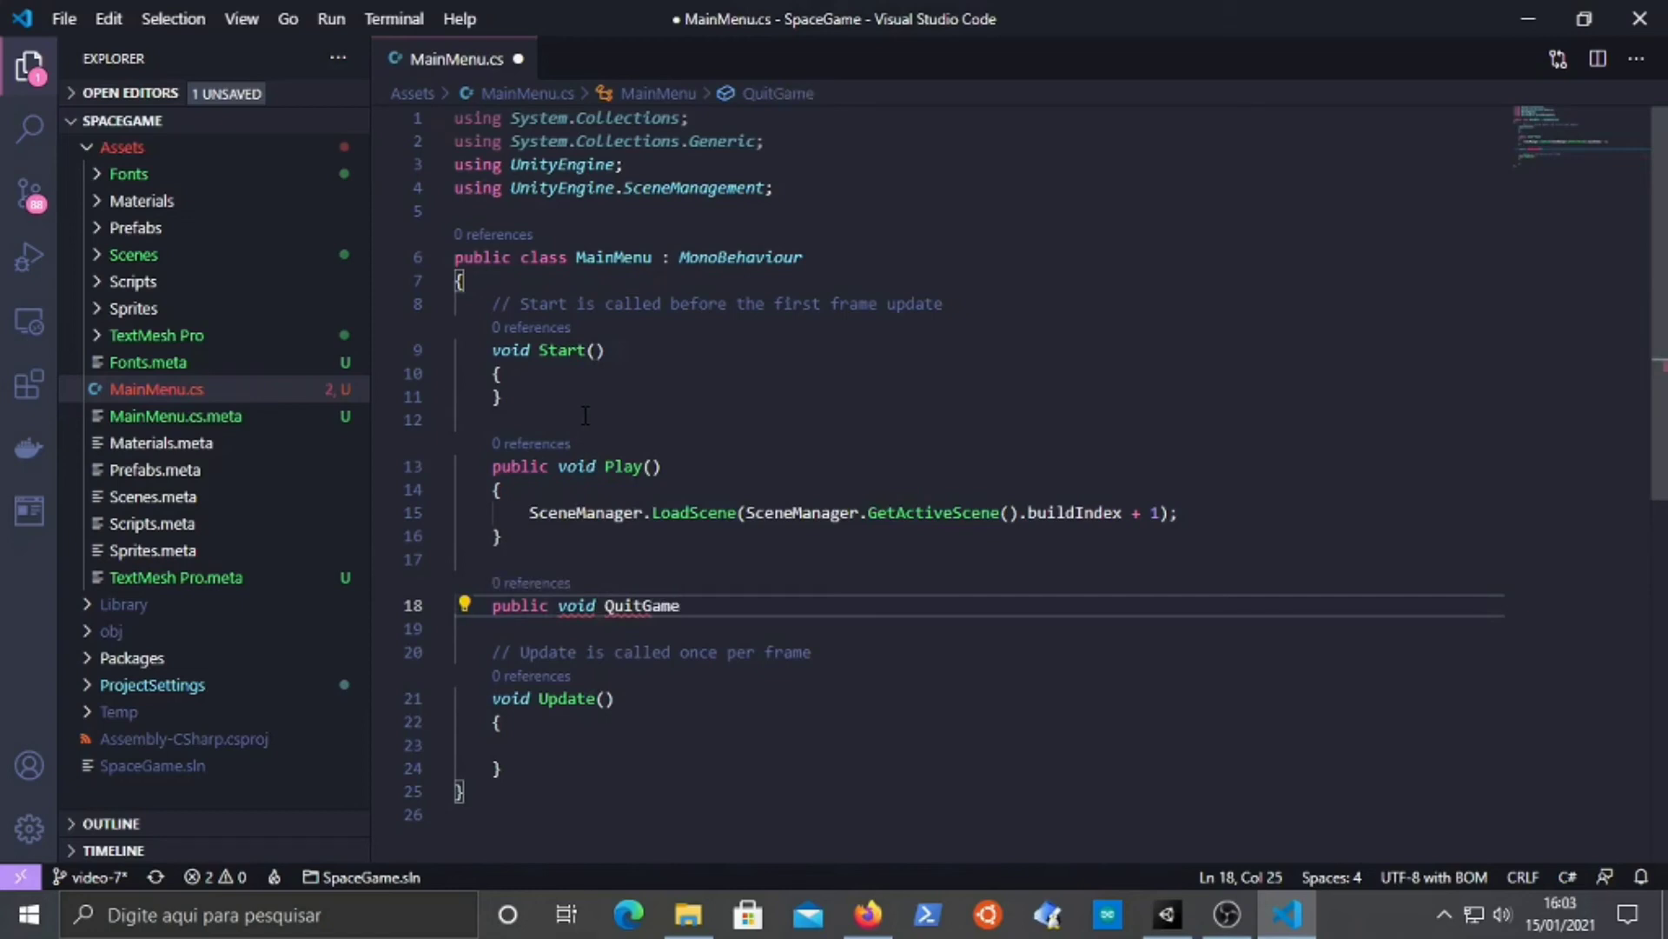
type("()")
key("Return")
type("{")
key("Return")
- Write Application.Quit(); inside the QuitGame method and save the script
key("Up")
key("Up")
key("Right")
key("Right")
key("Right")
key("Right")
key("Right")
key("Right")
key("Right")
key("Right")
key("Right")
key("Right")
key("Right")
key("Right")
key("Down")
key("Down")
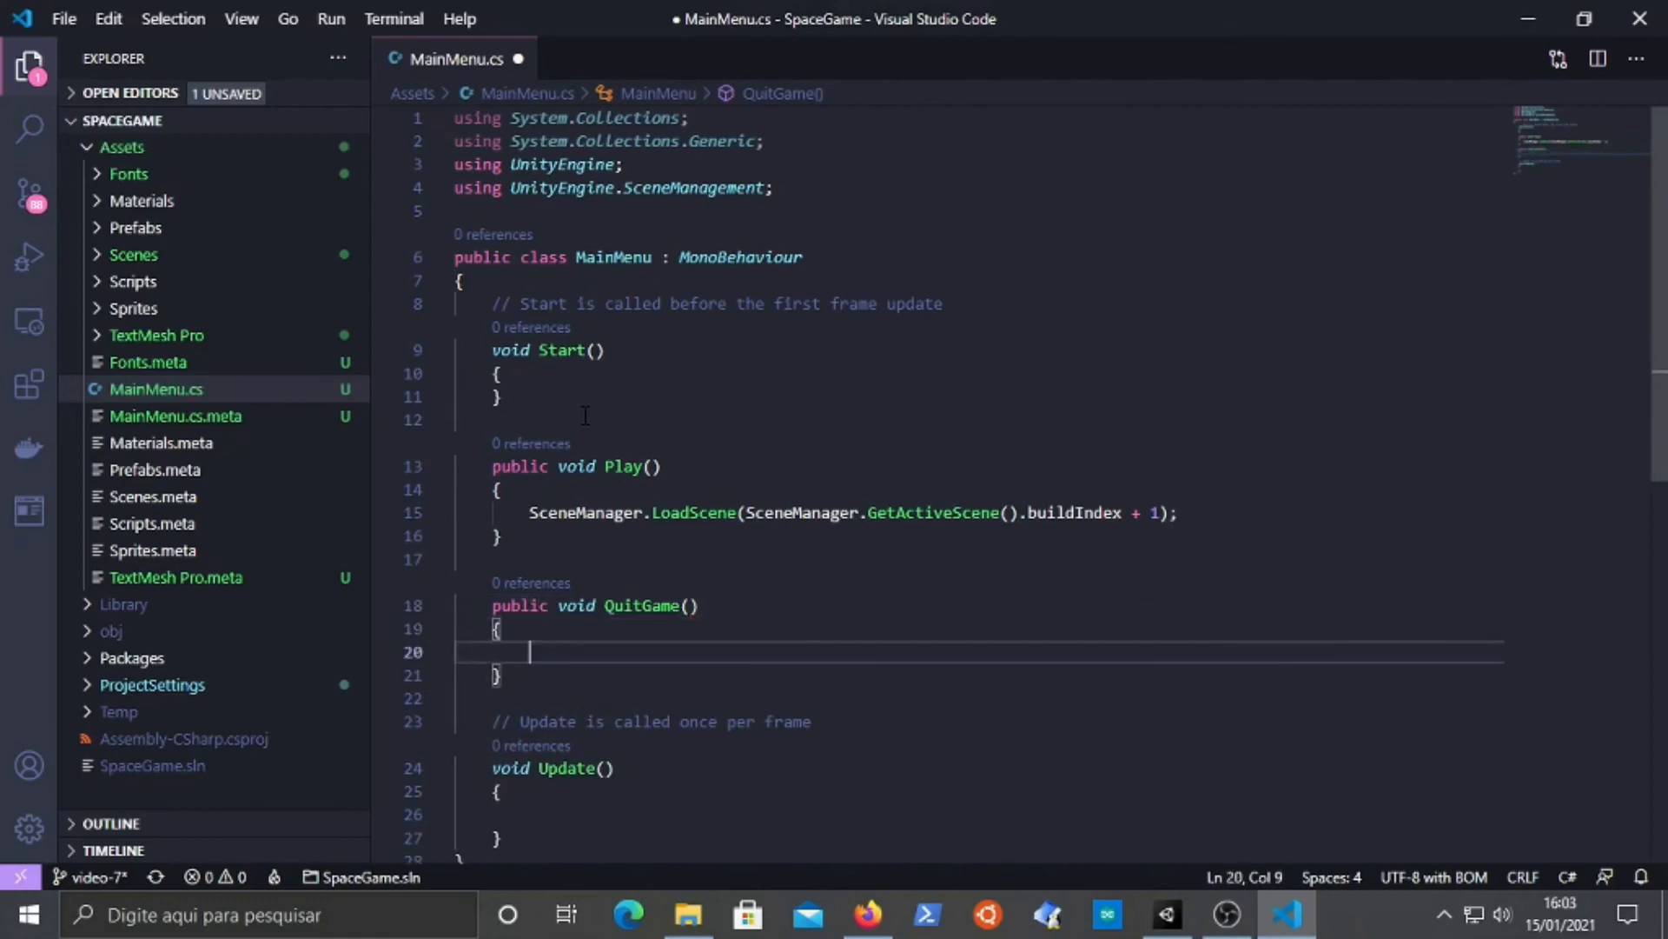
type("Application.")
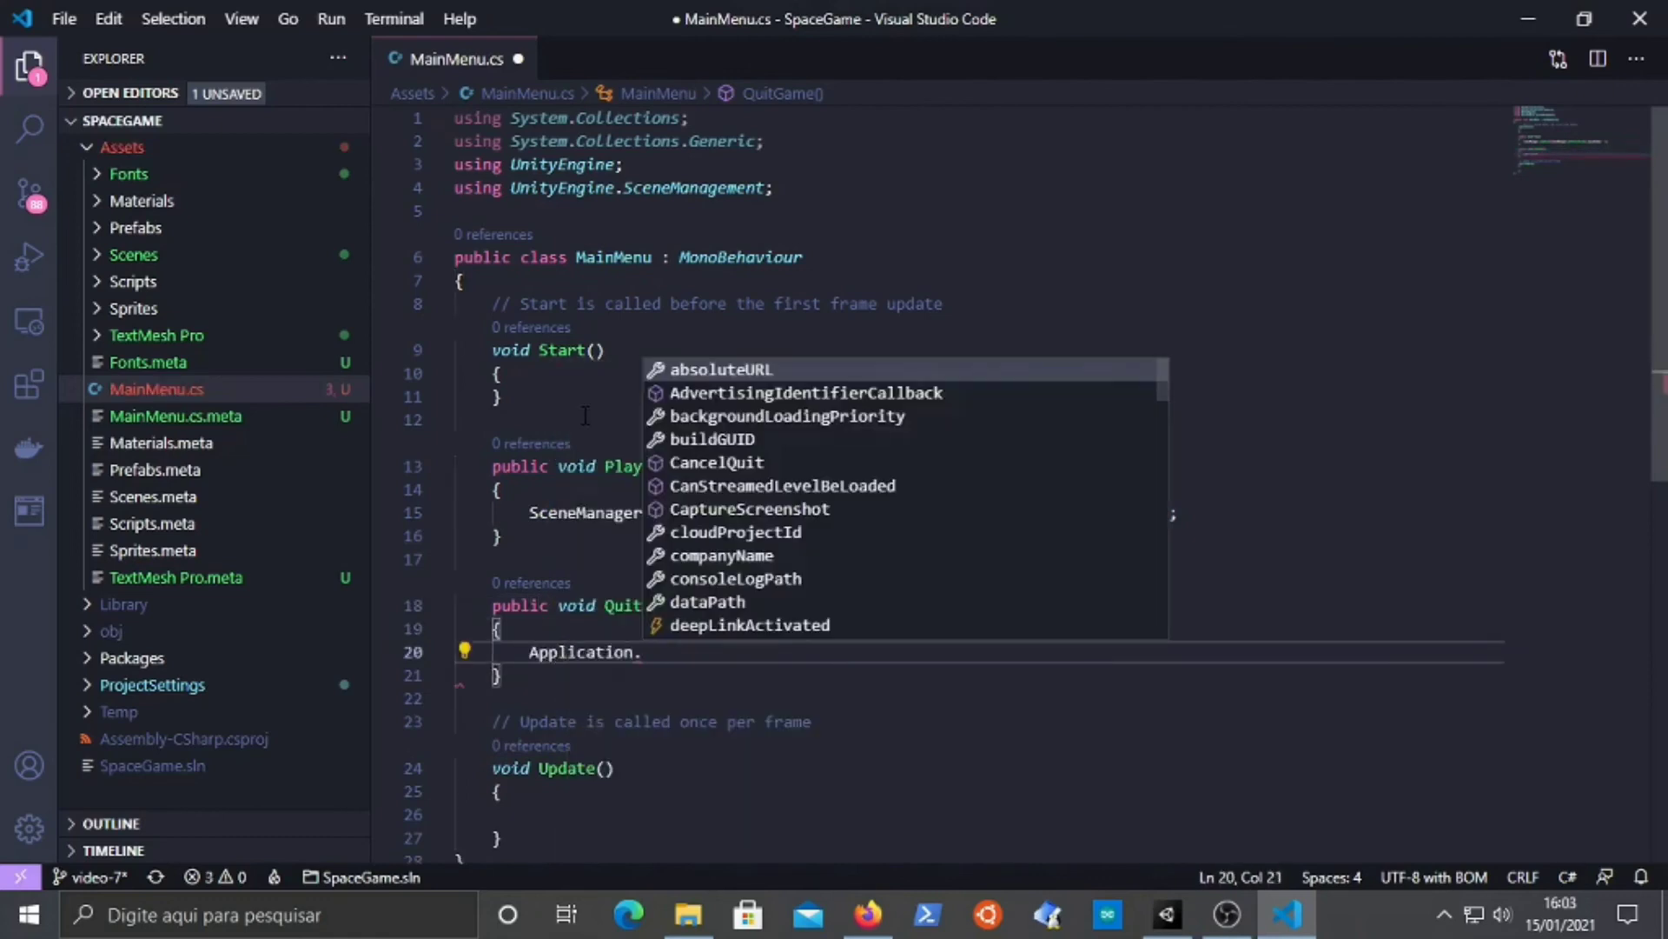
key("BackSpace")
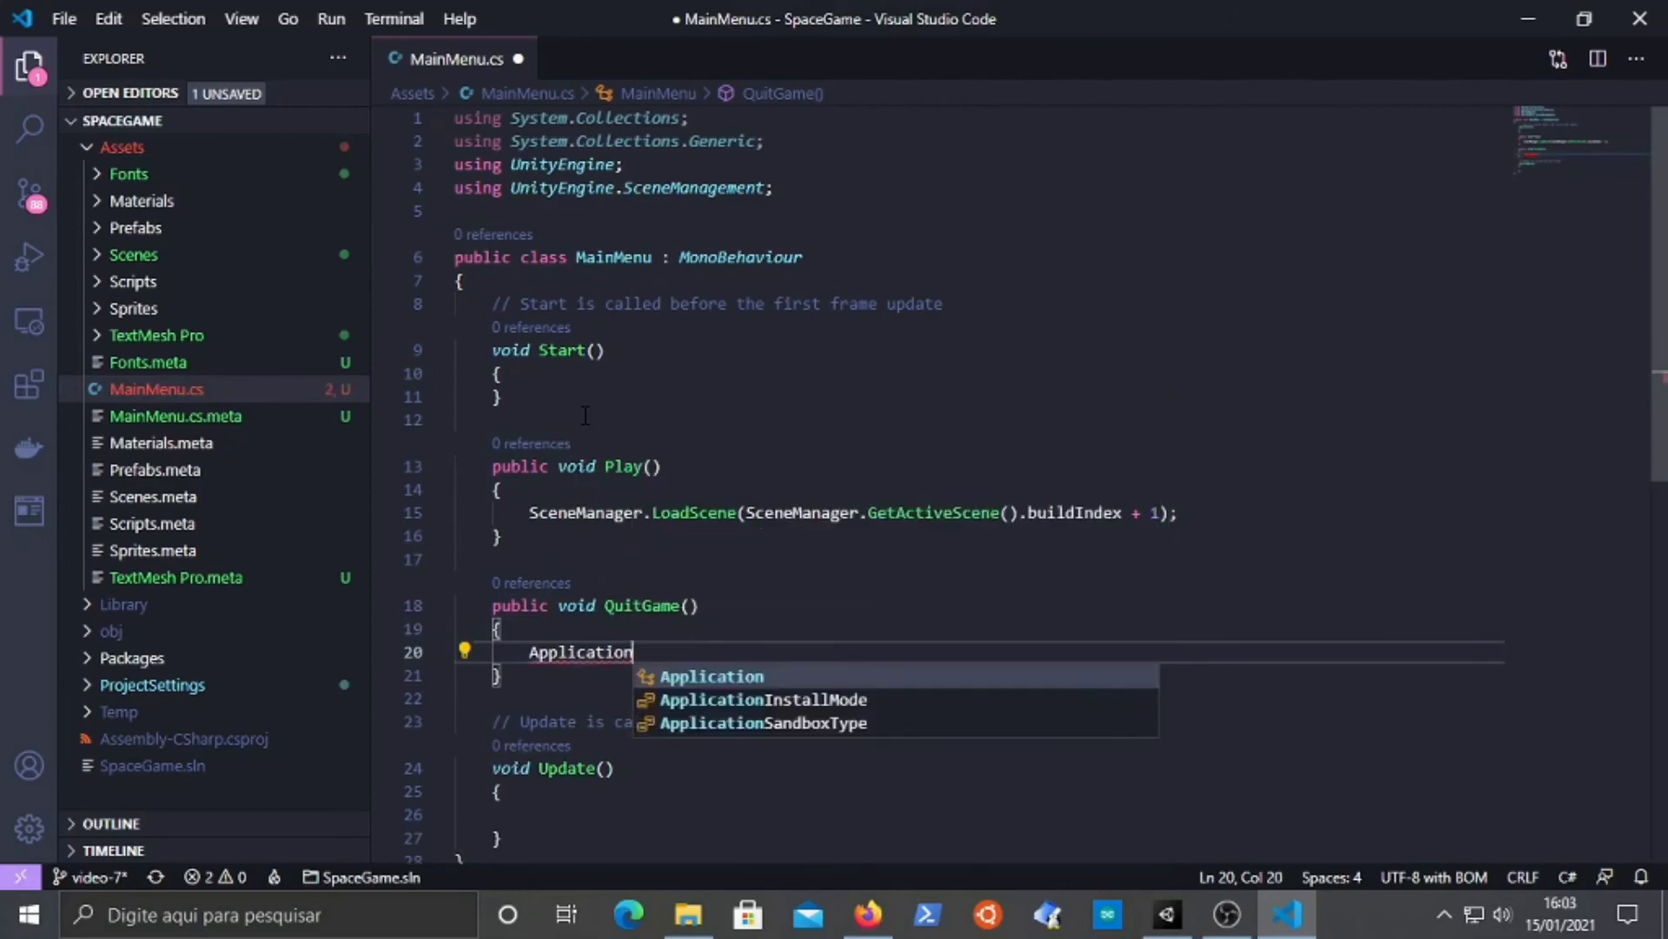
type(".")
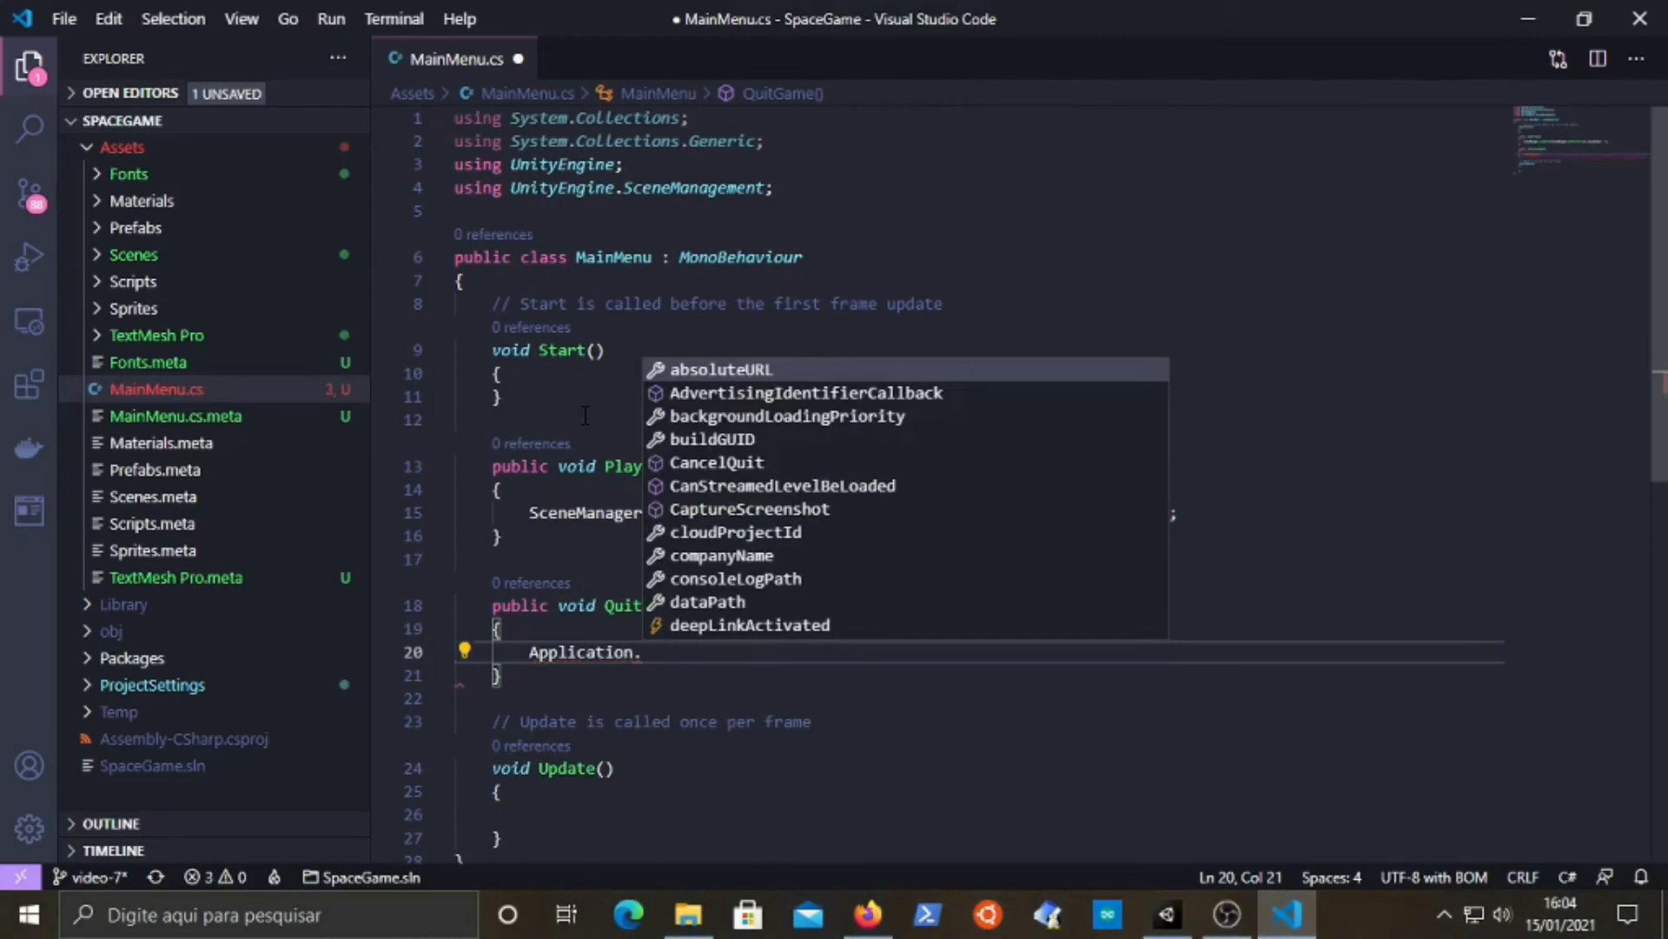
type("Q")
key("Return")
type("();")
key("ctrl+s")
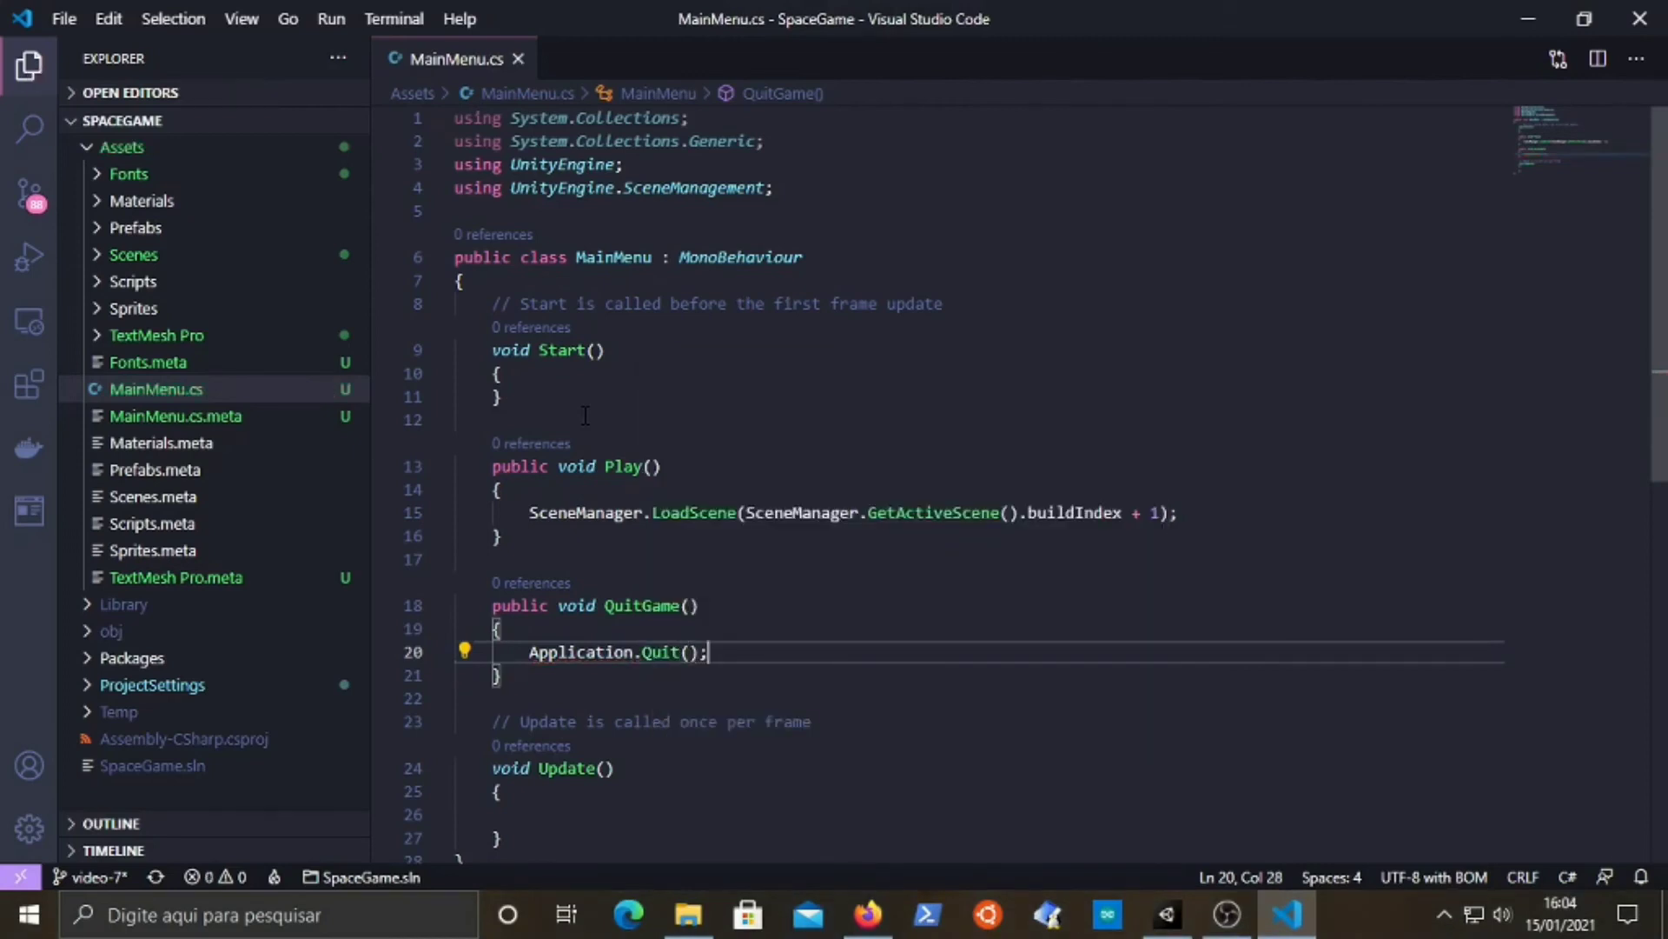
- Switch to Unity and add an On Click event to PlayButton that calls MainMenu.Play on the MainMenu object
left_click(1169, 921)
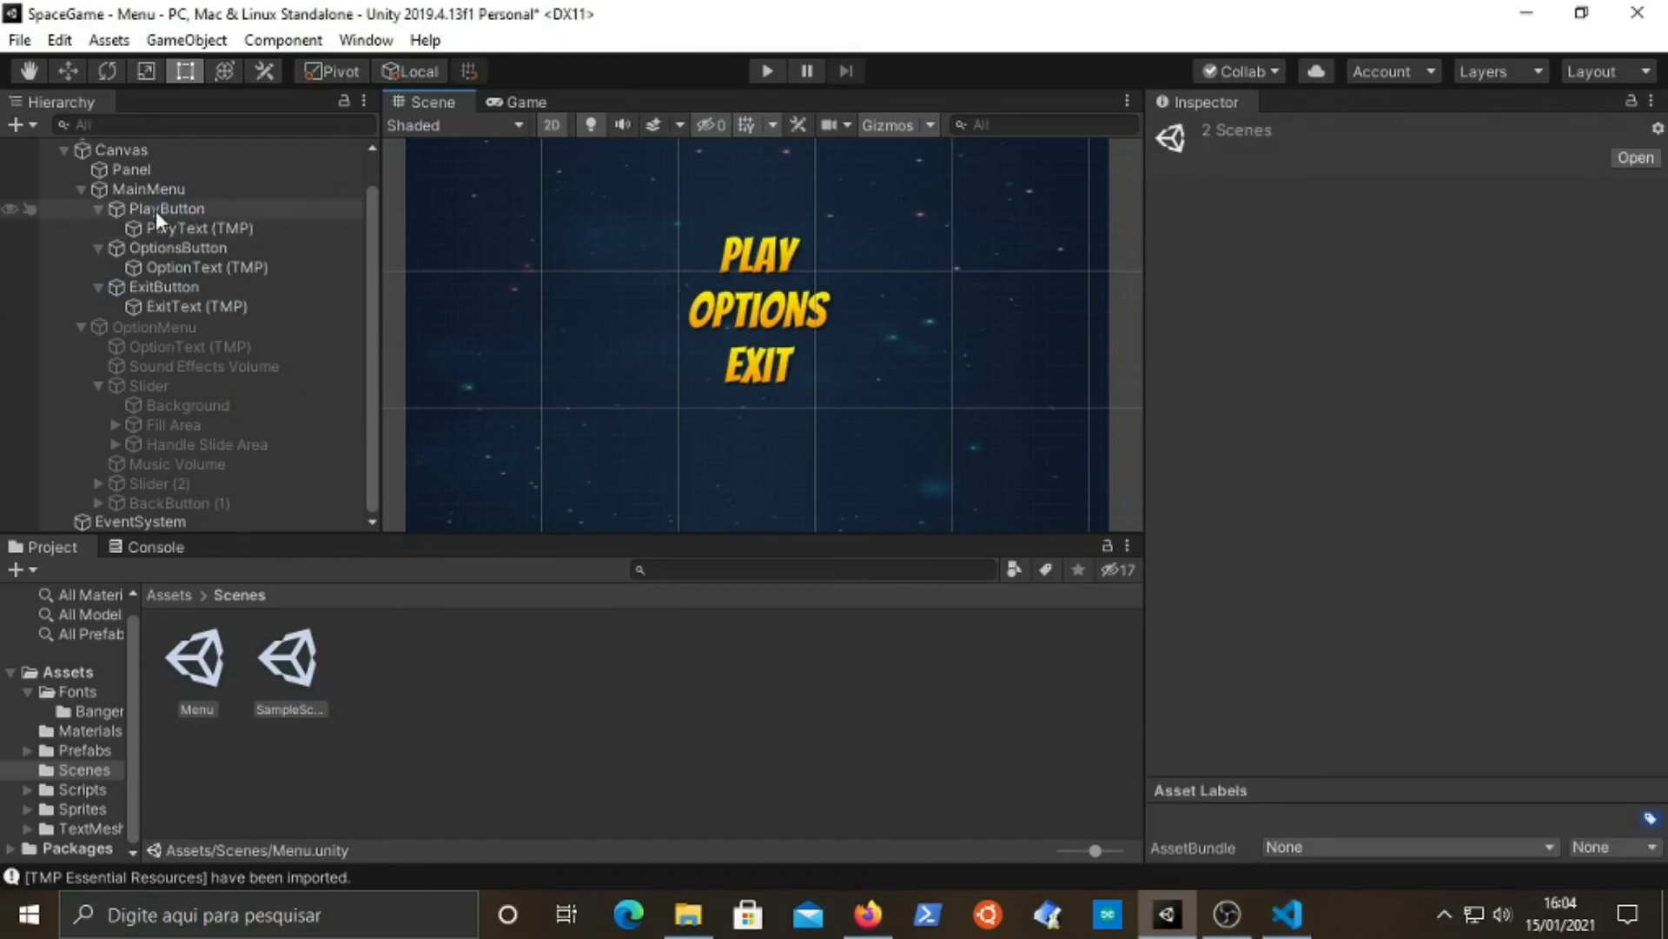
left_click(155, 210)
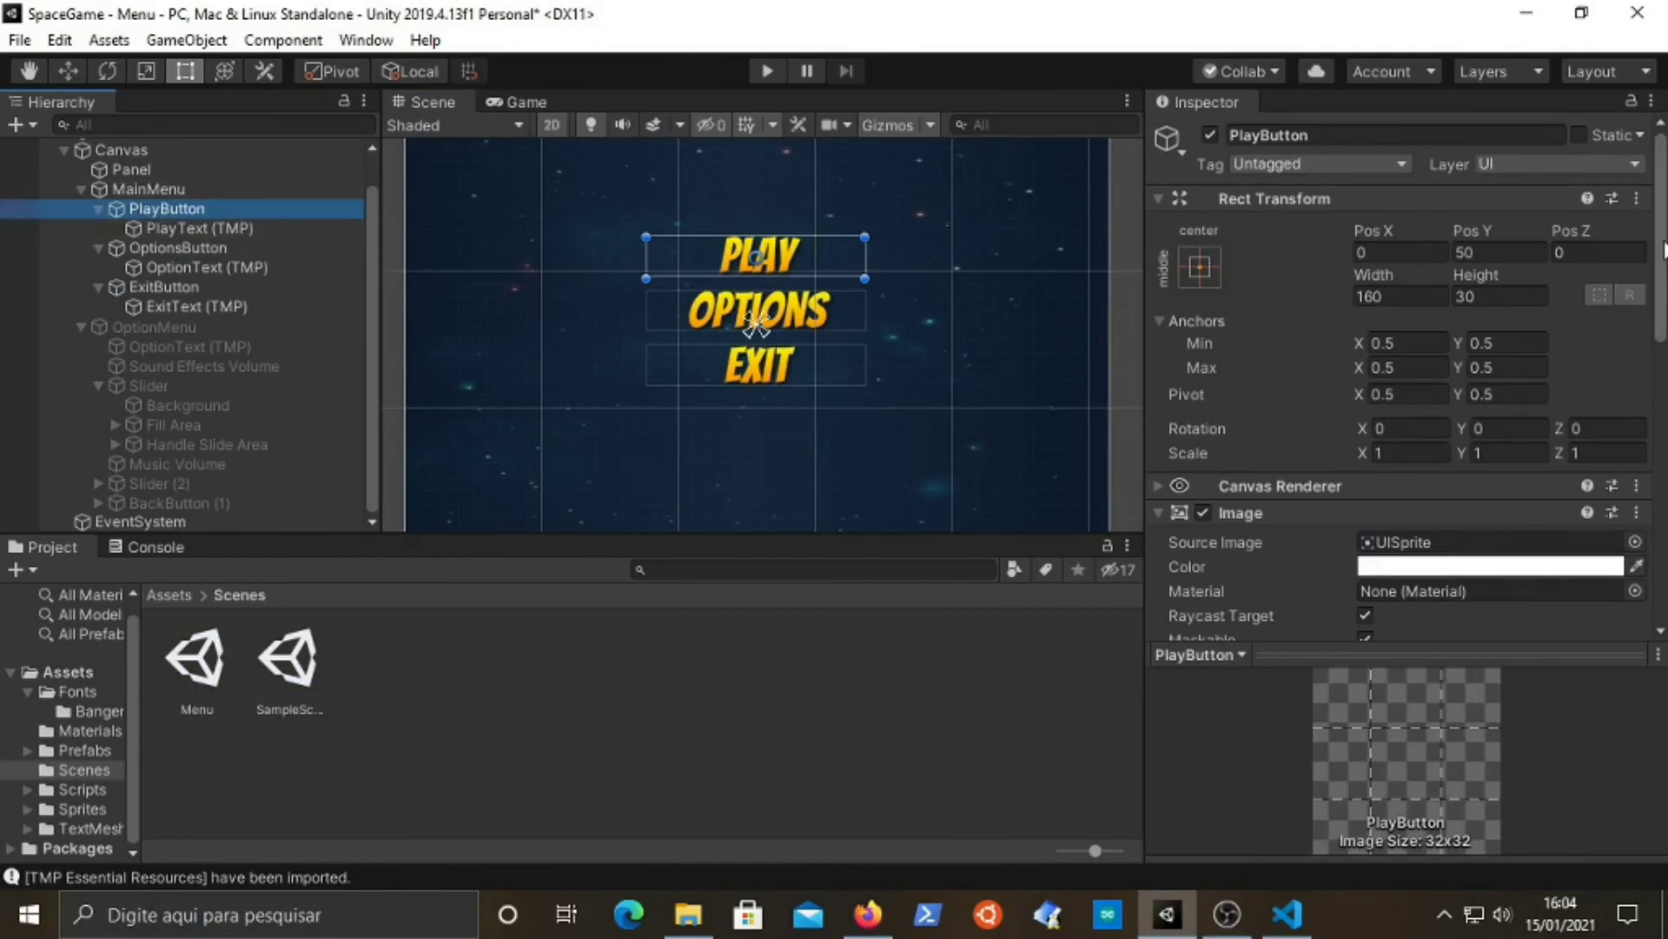
scroll(1543, 502, "down", 10)
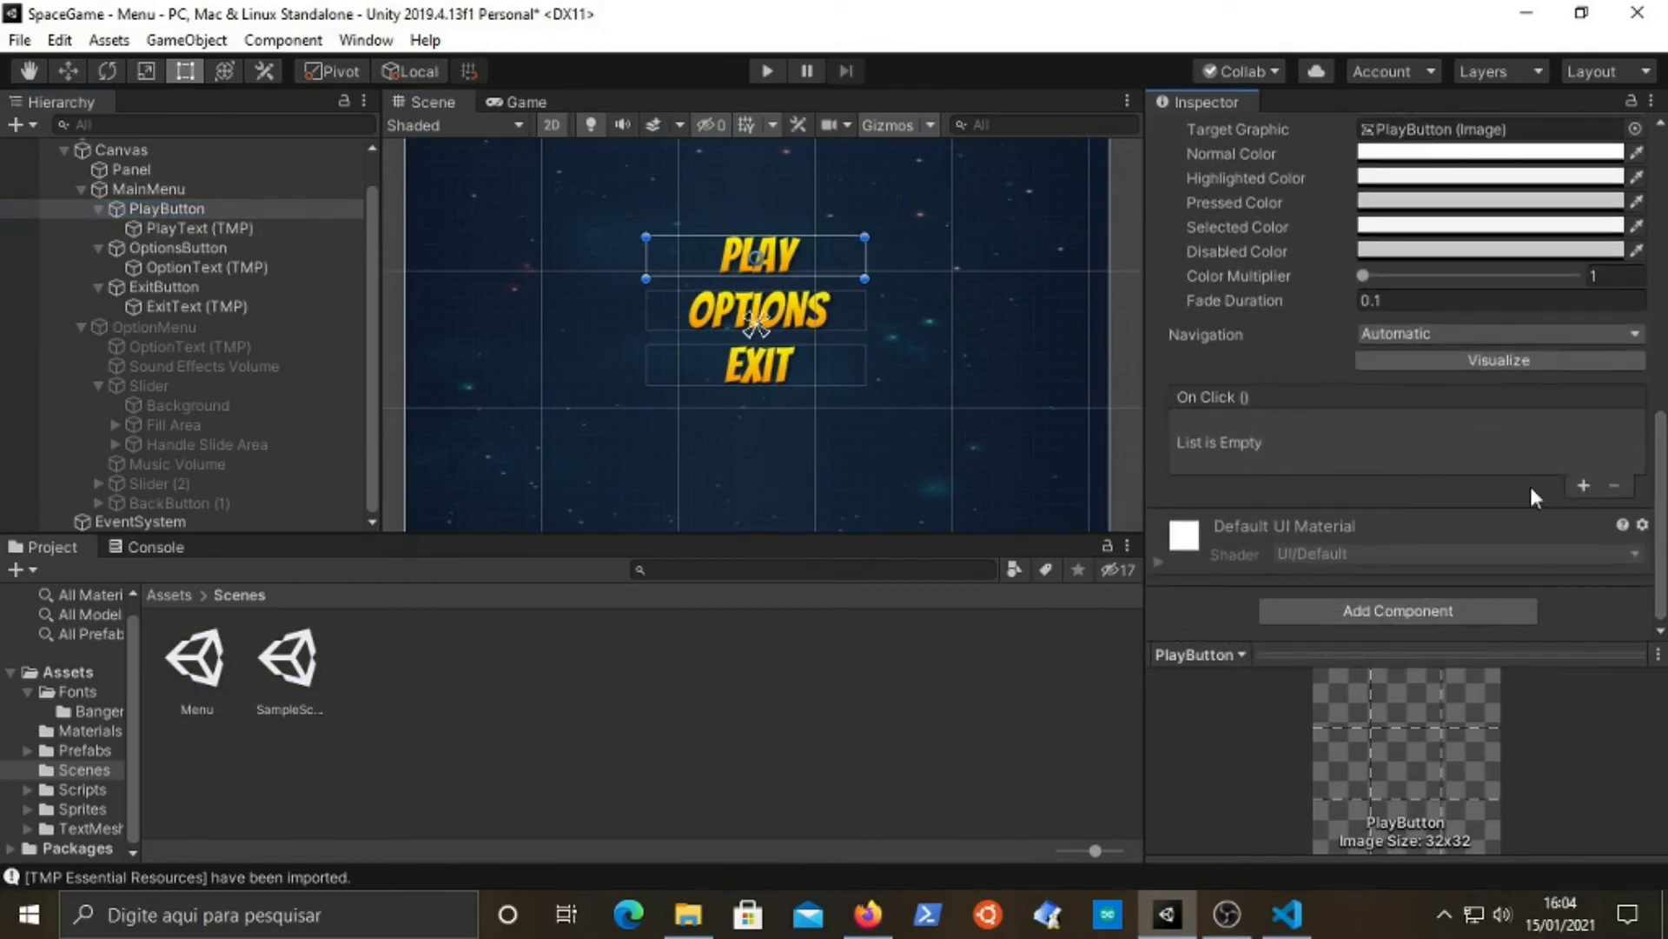
left_click(1582, 484)
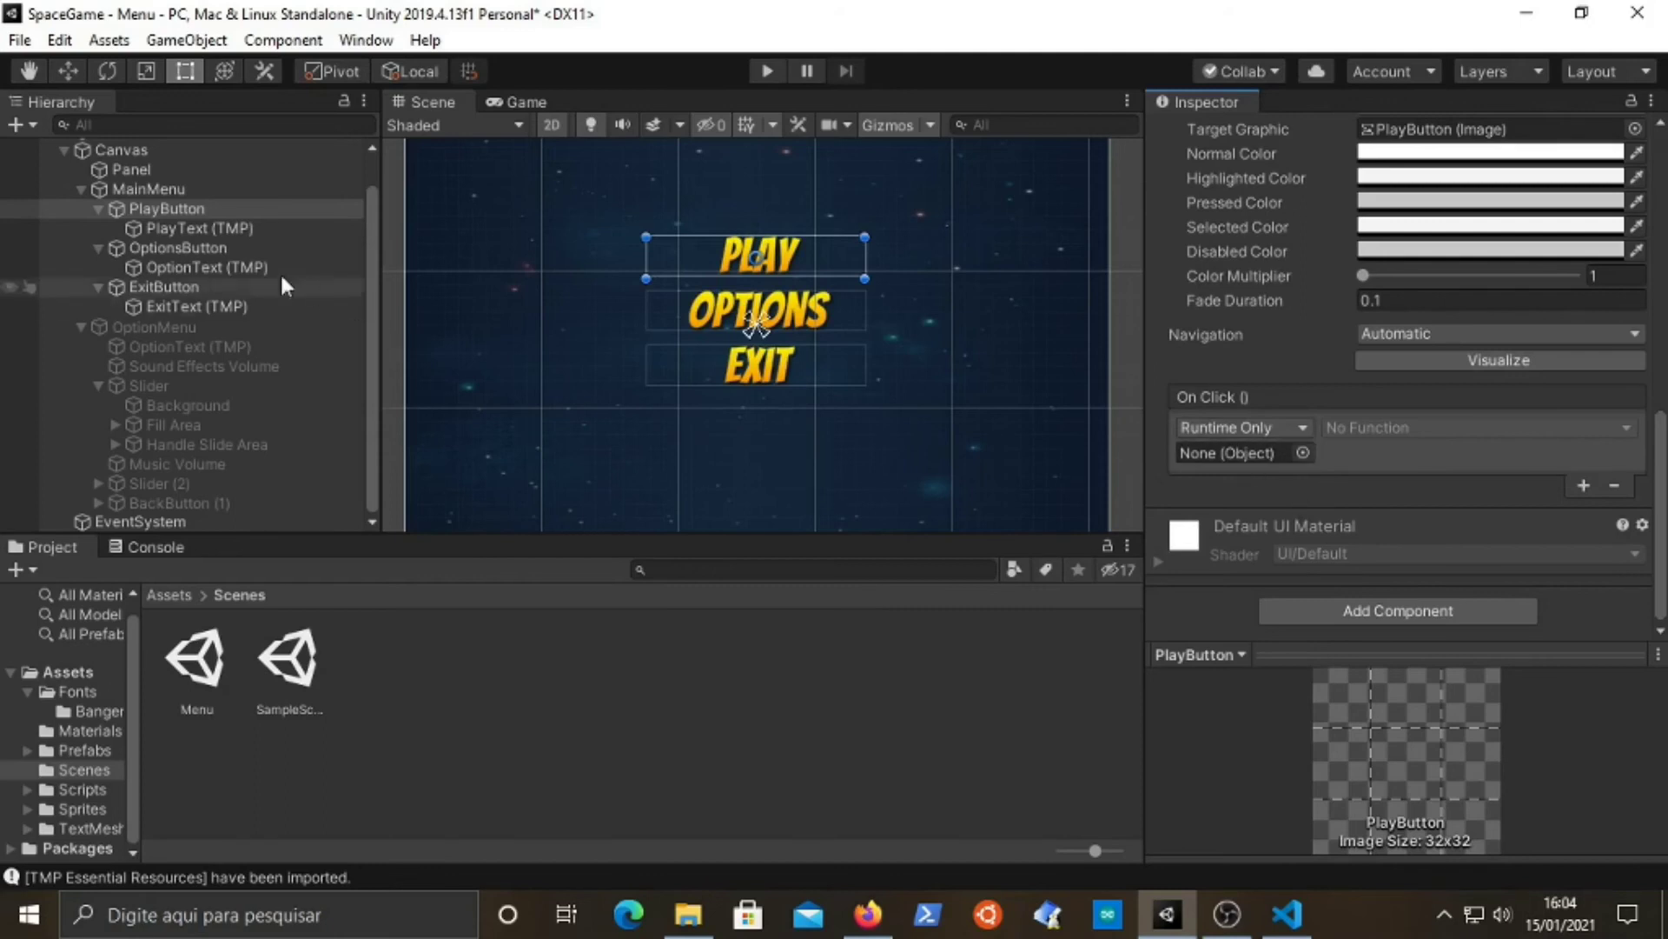
left_click_drag(139, 190, 1244, 461)
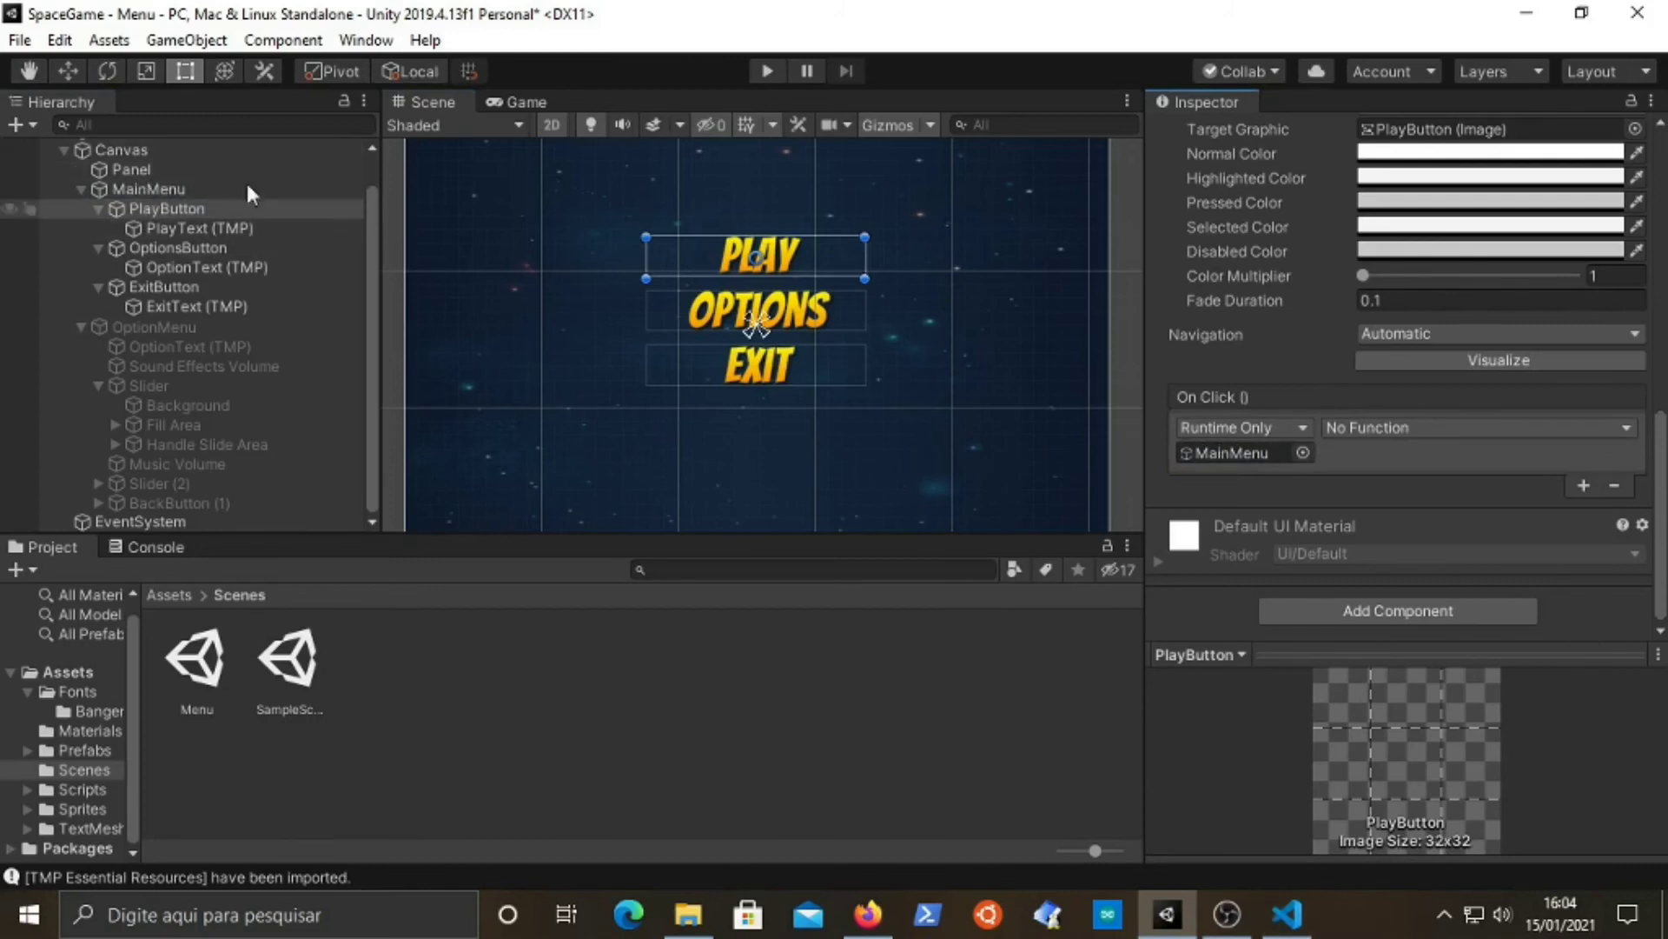
left_click(1467, 430)
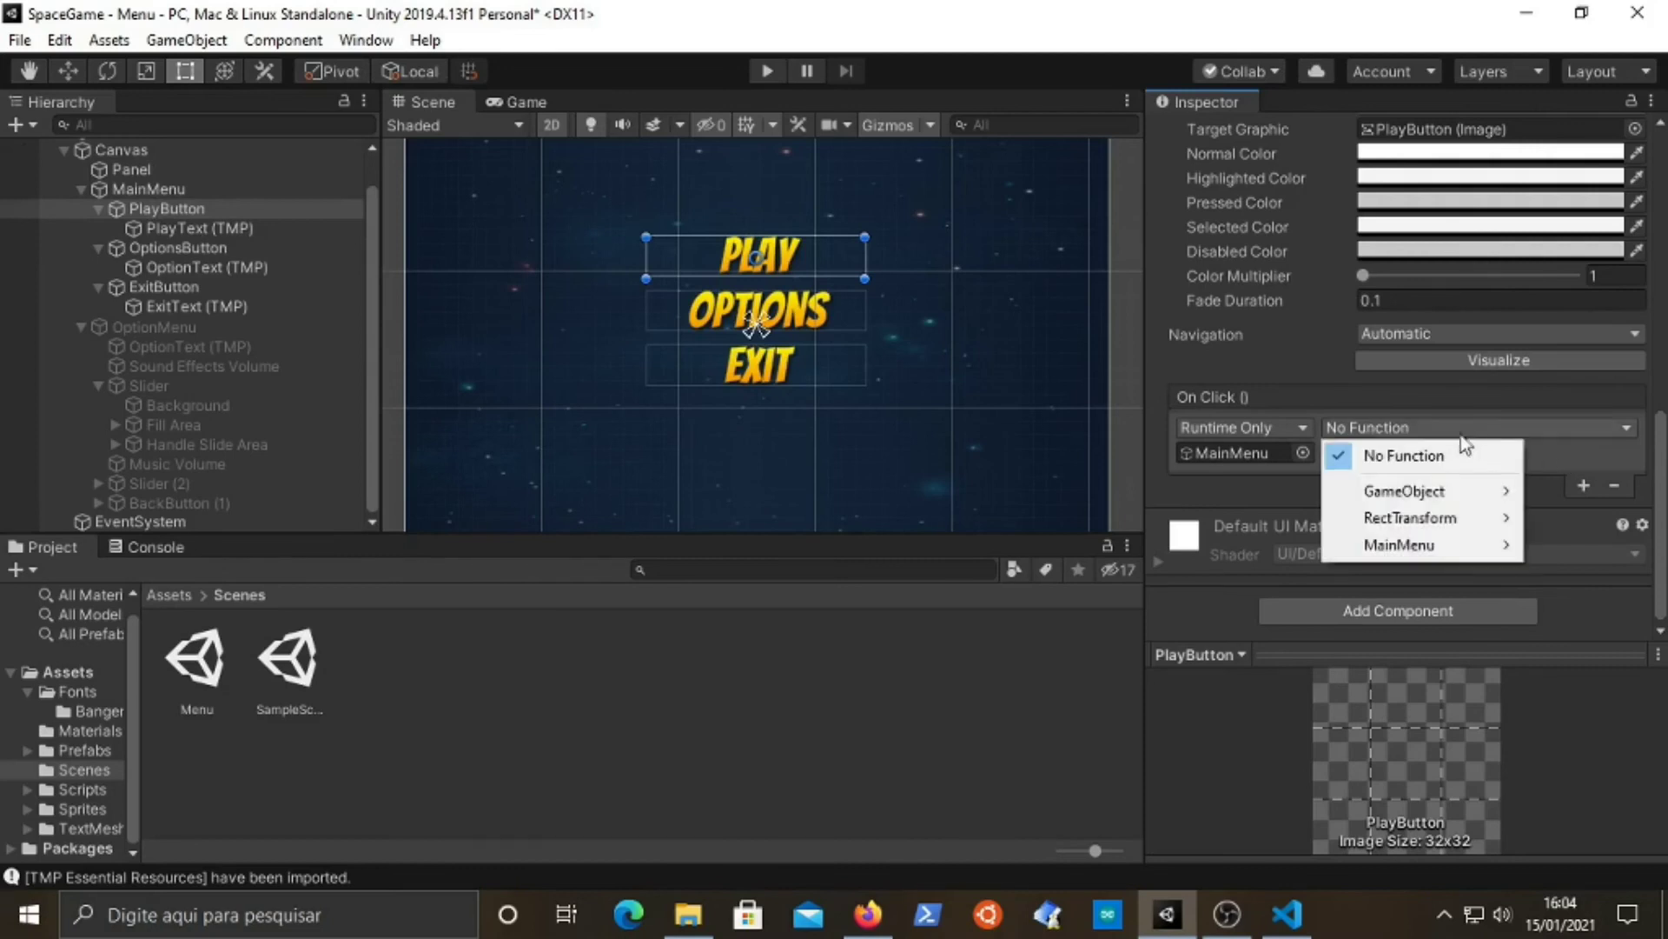
mouse_move(1435, 549)
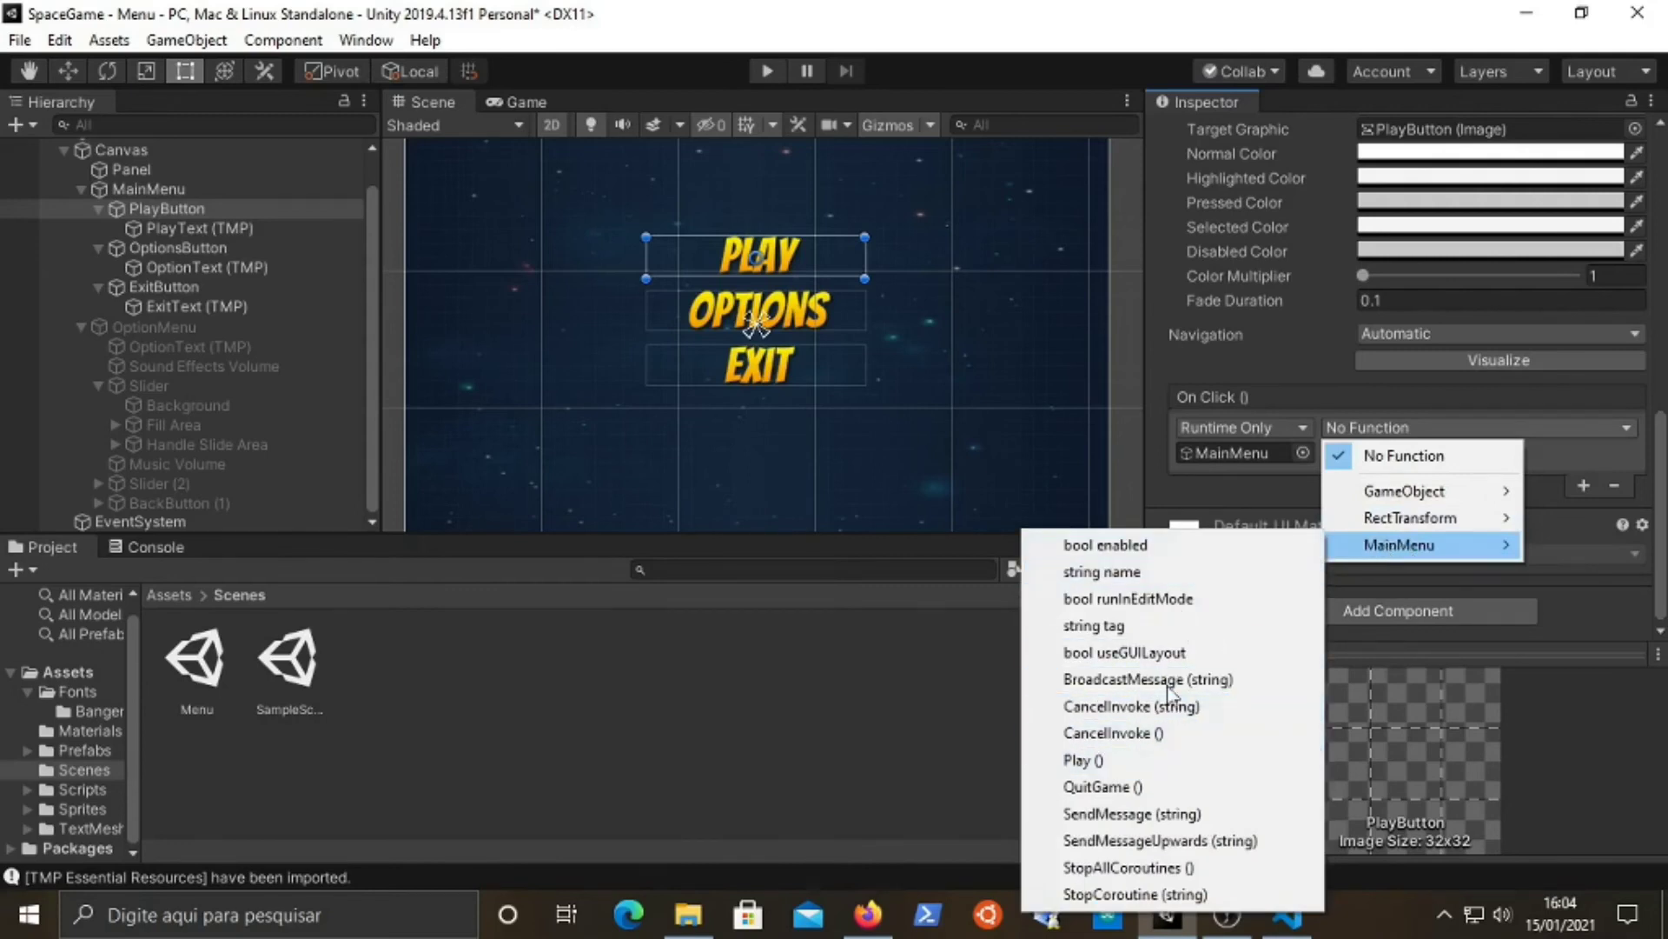
left_click(1128, 765)
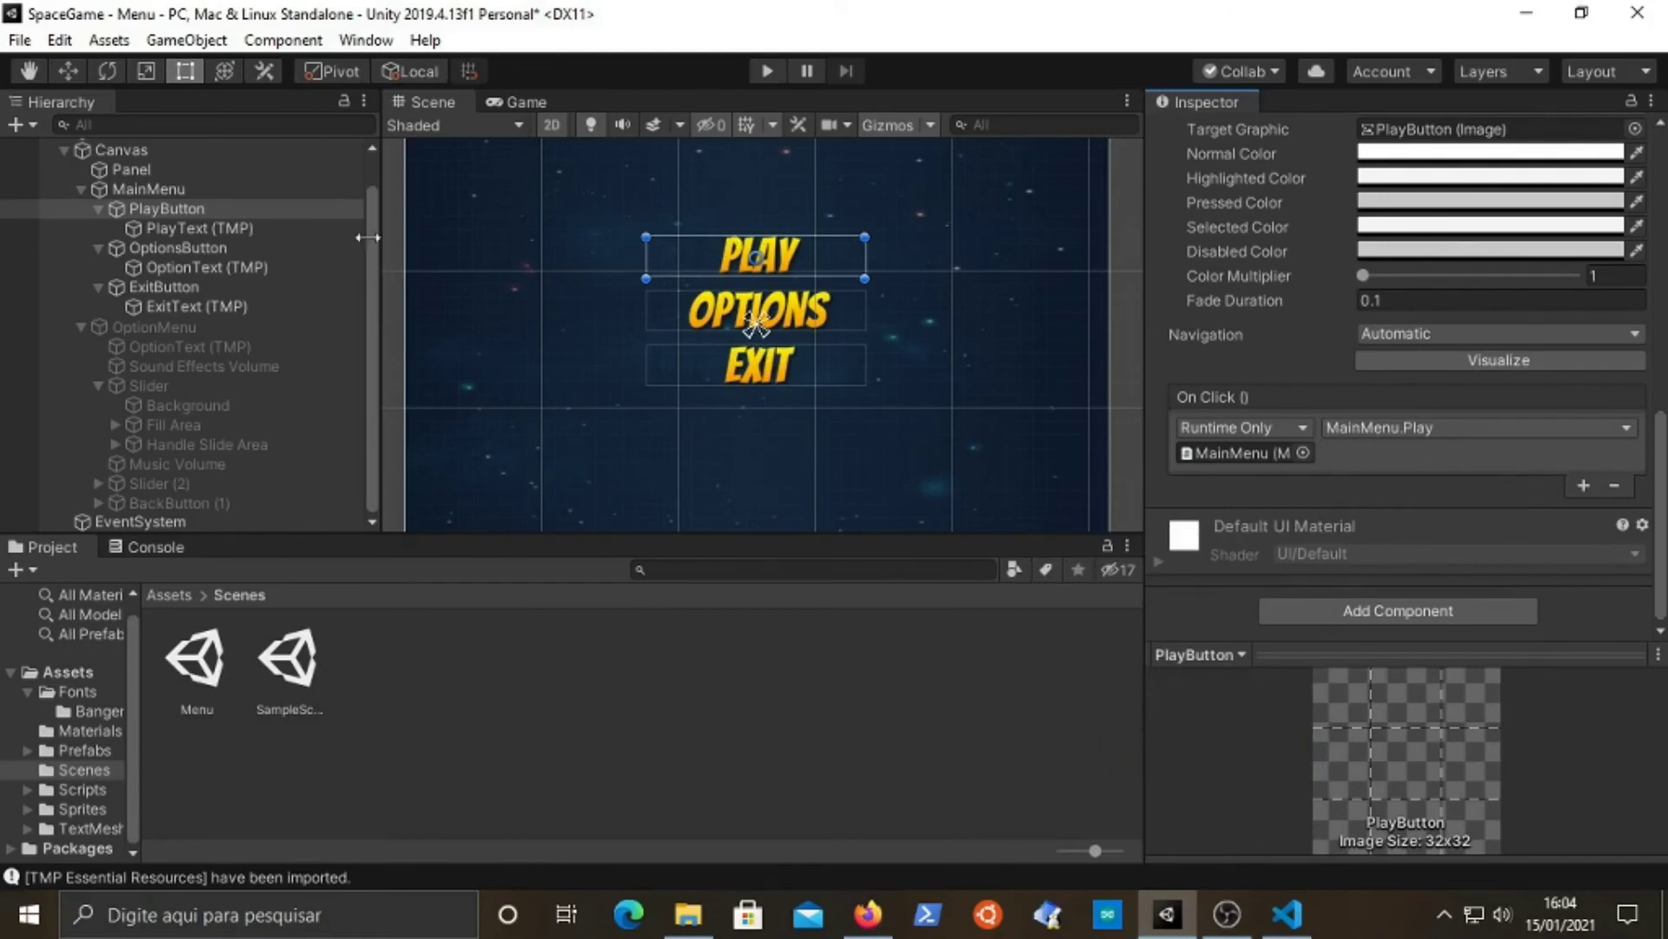
- Add an On Click event to ExitButton that calls MainMenu.QuitGame on the MainMenu object
left_click(167, 248)
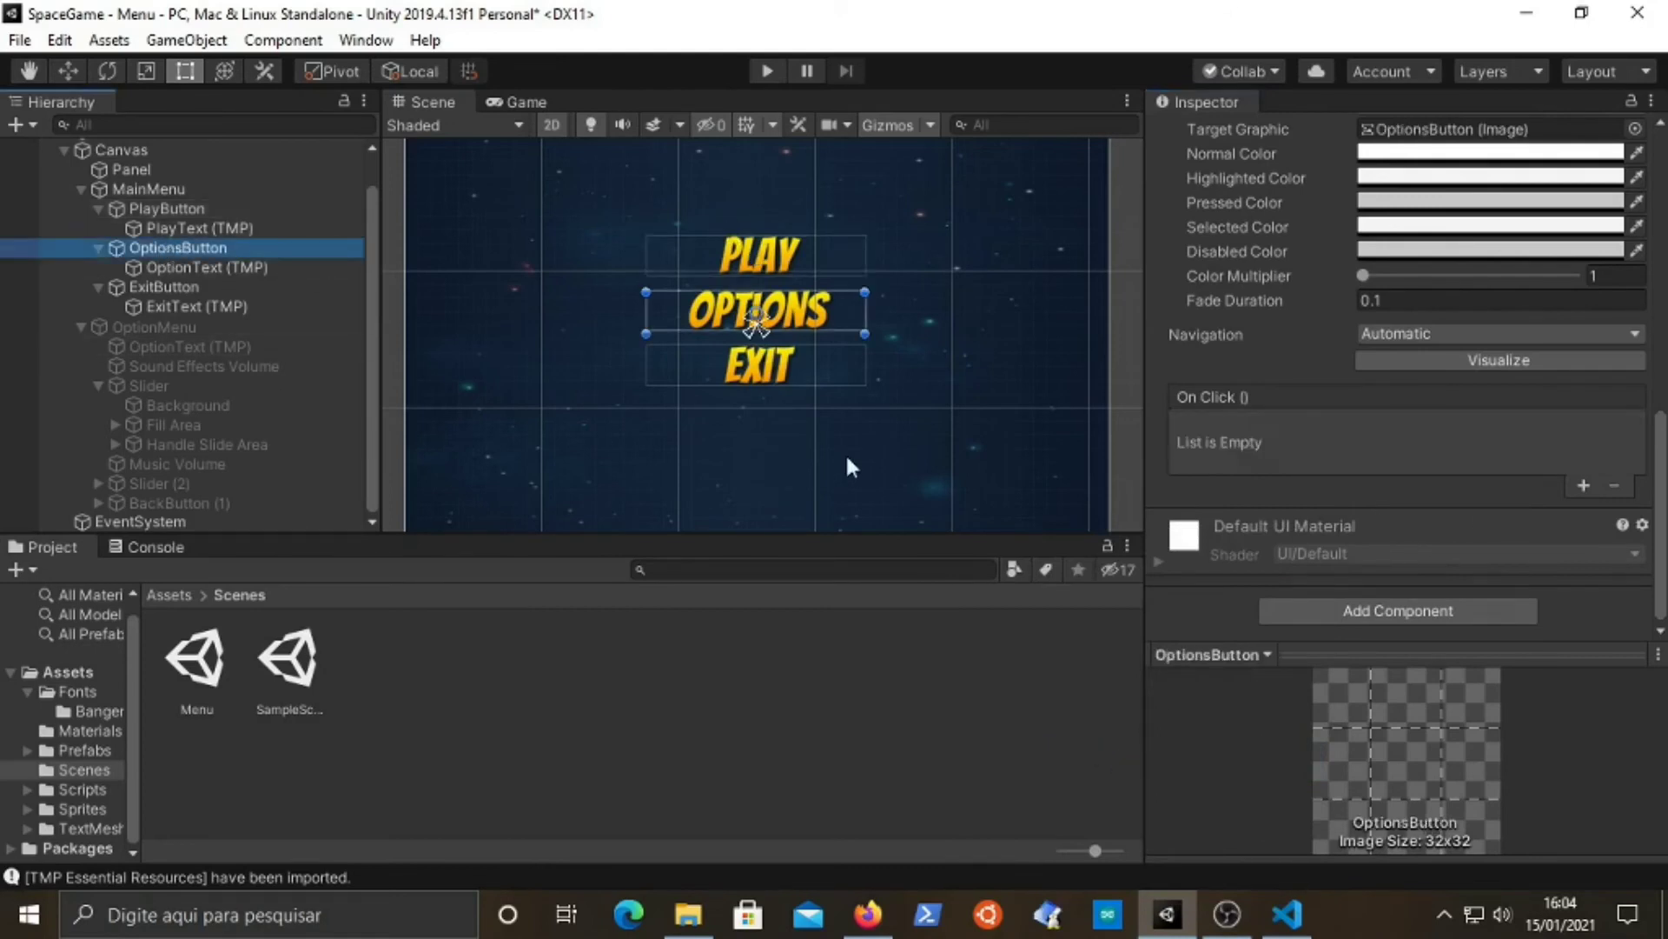
left_click(159, 287)
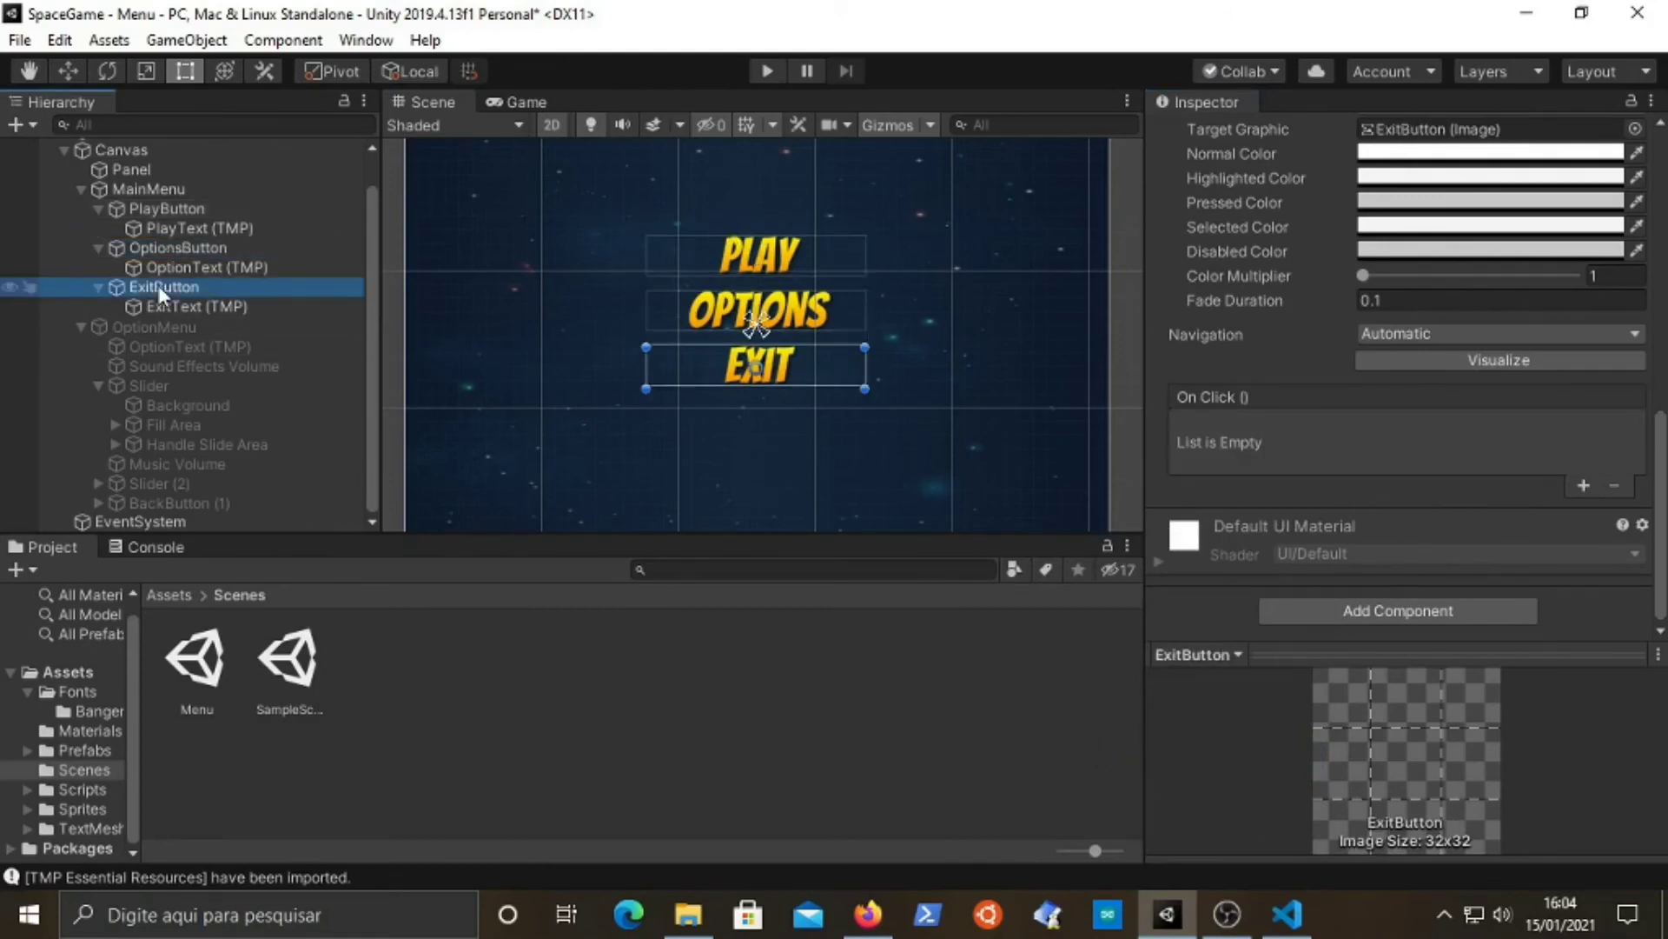
left_click(1583, 484)
left_click_drag(150, 188, 1204, 454)
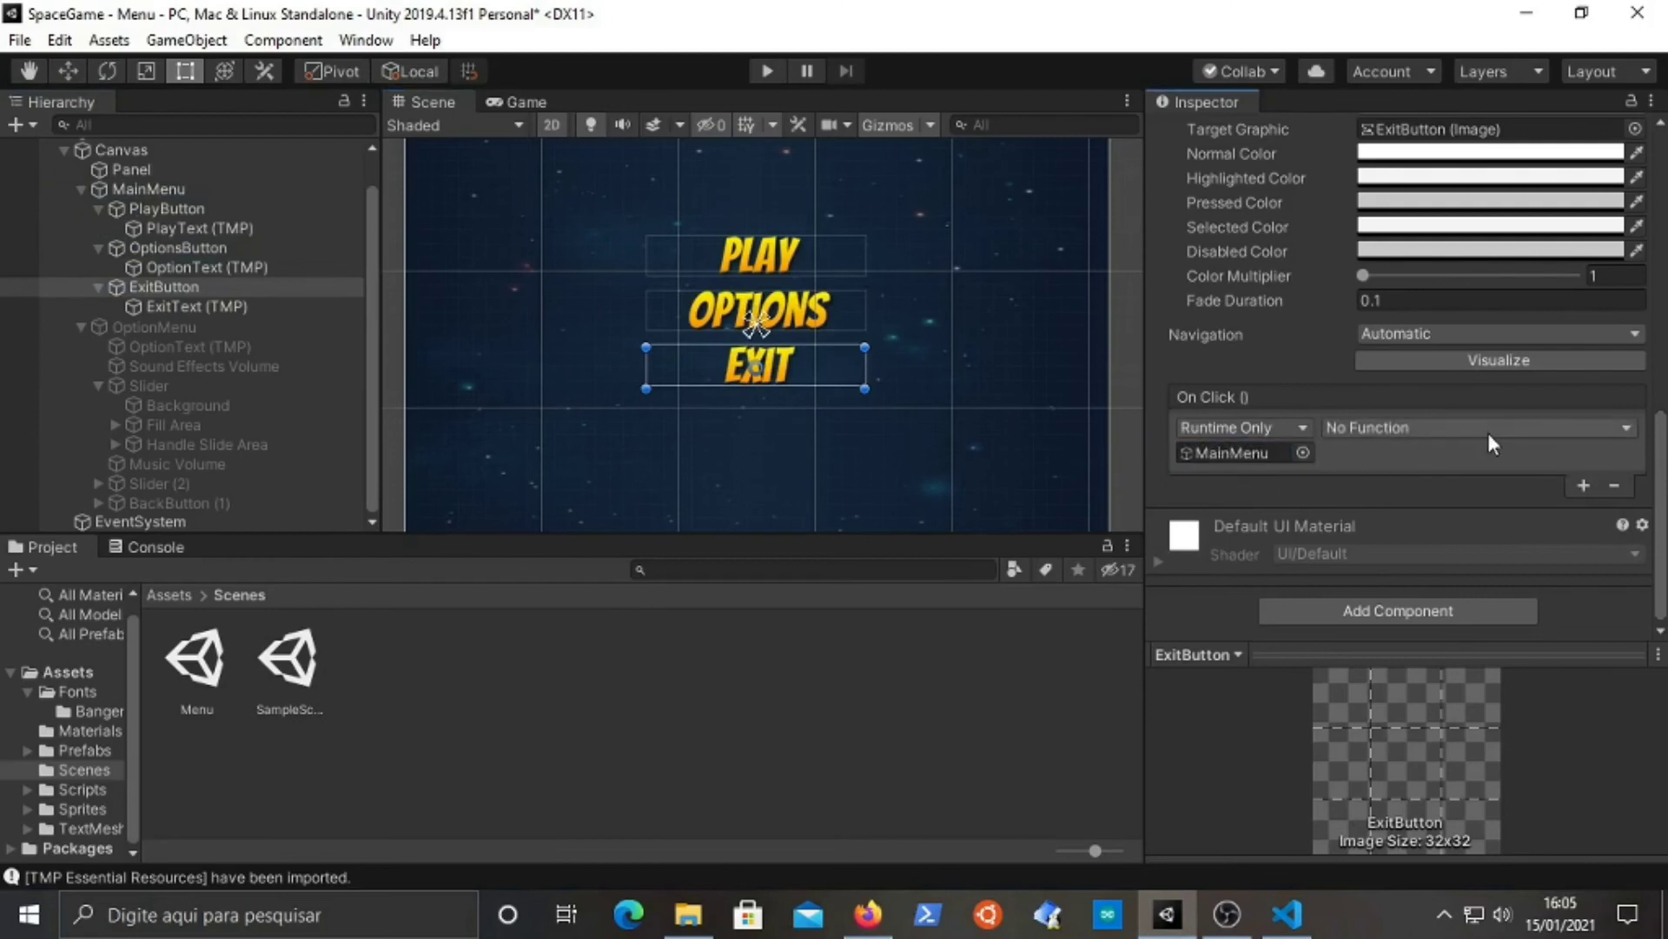
left_click(1487, 431)
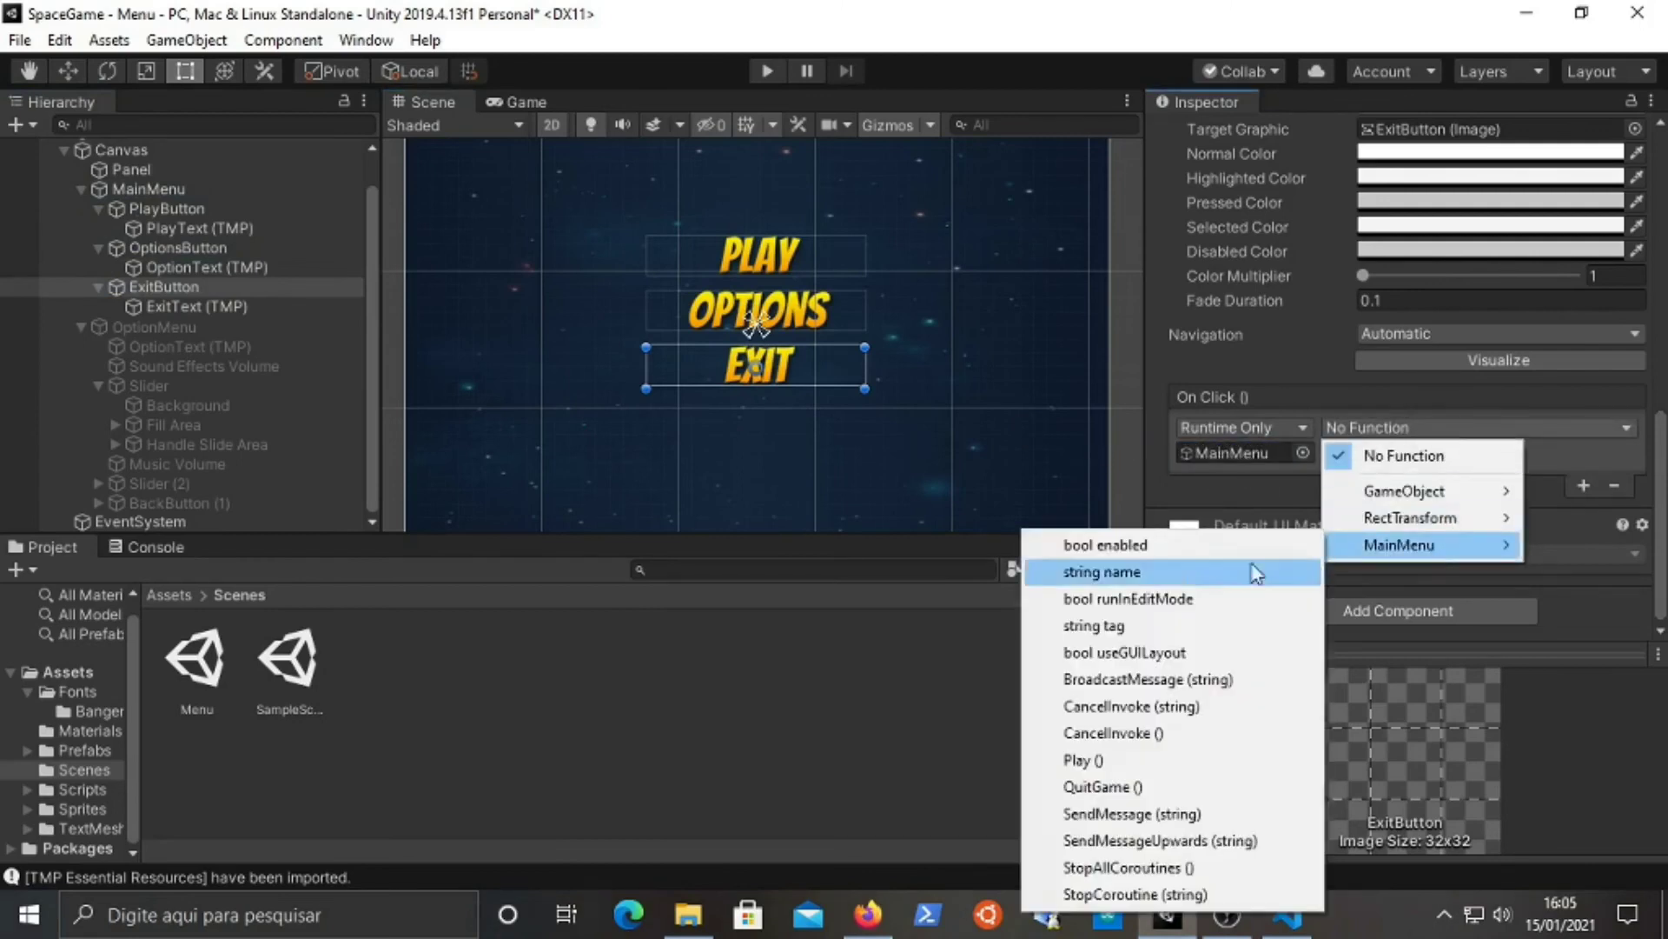
left_click(1130, 796)
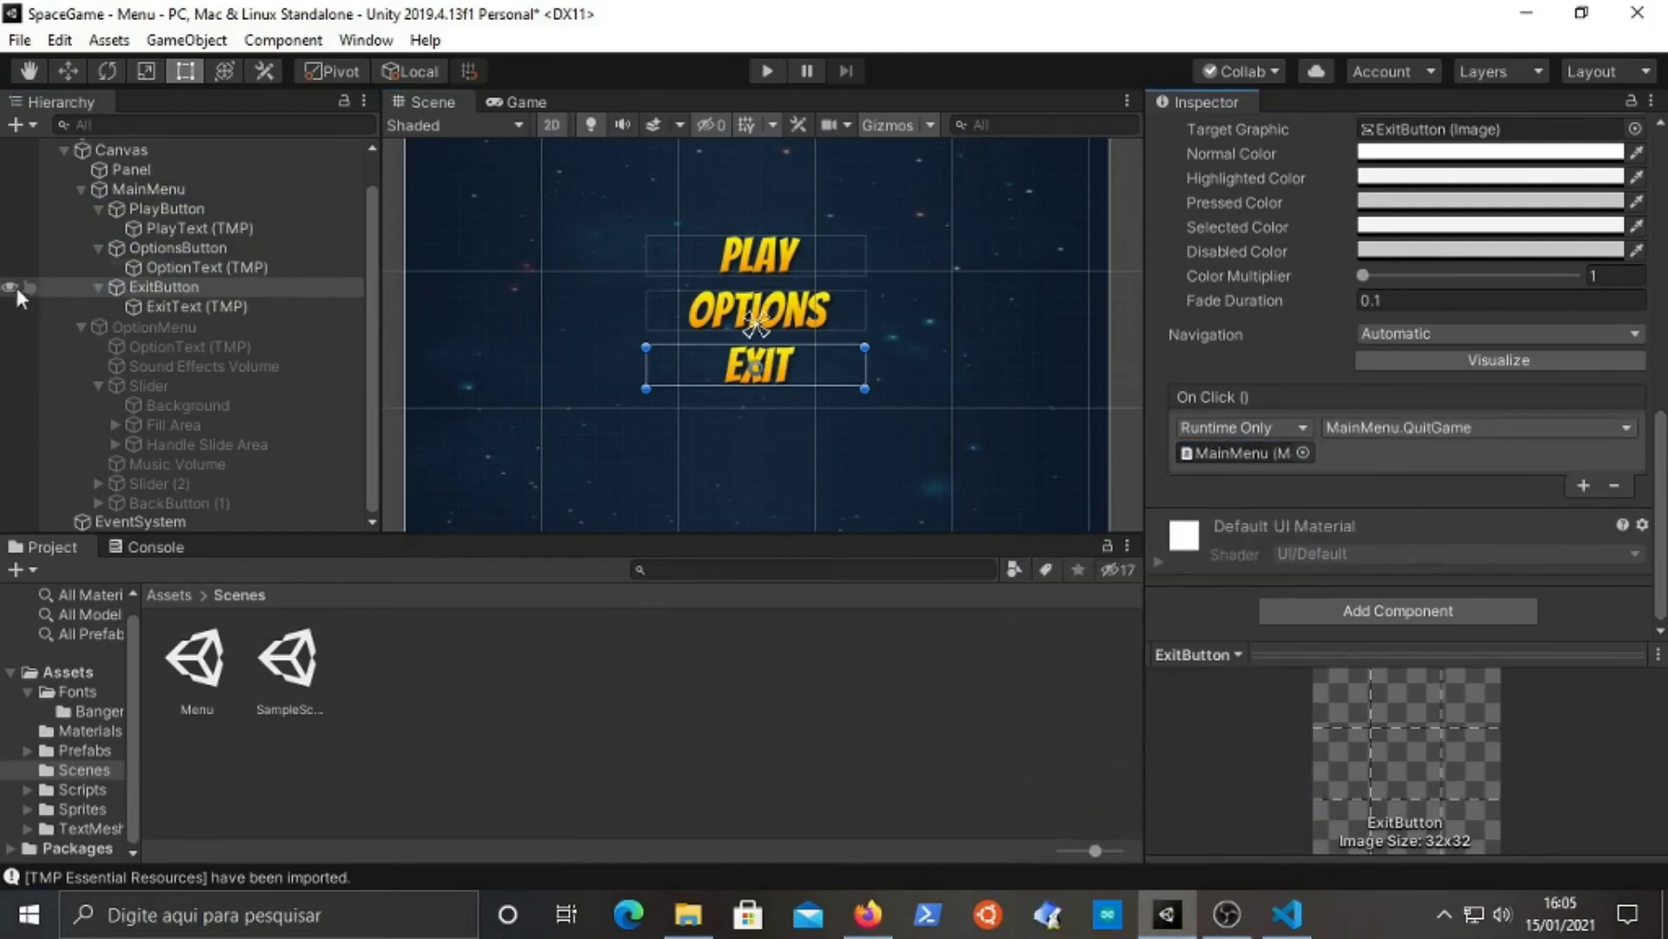
- Add an On Click event to OptionsButton that calls GameObject.SetActive on the OptionMenu object
left_click(180, 247)
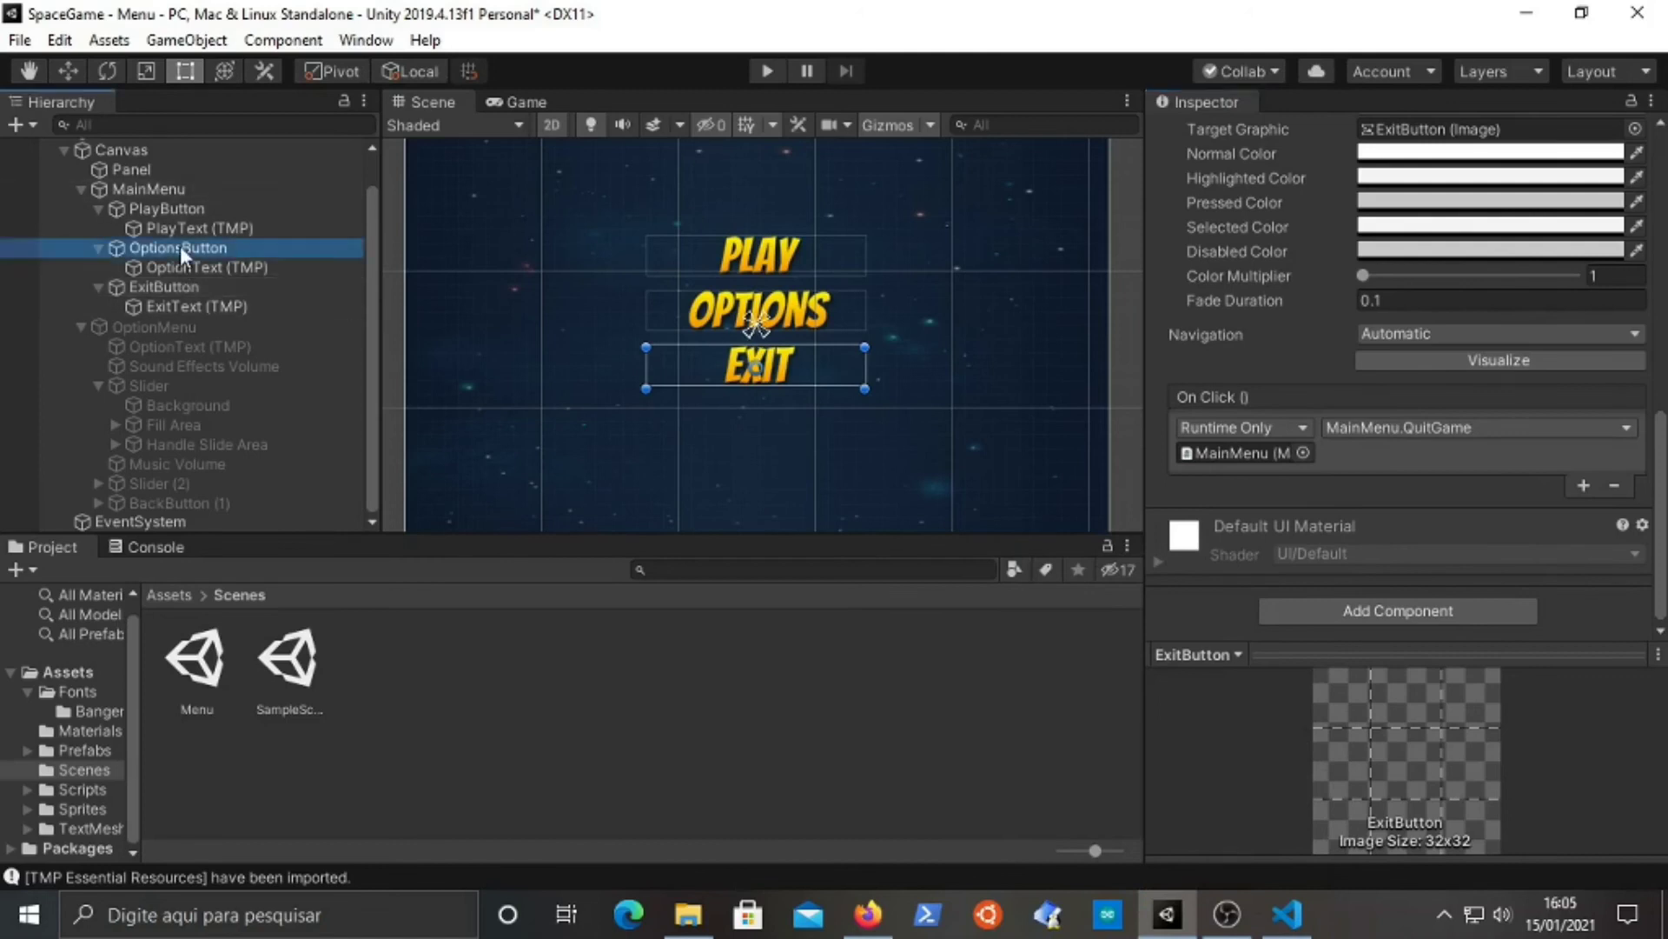
left_click(1581, 484)
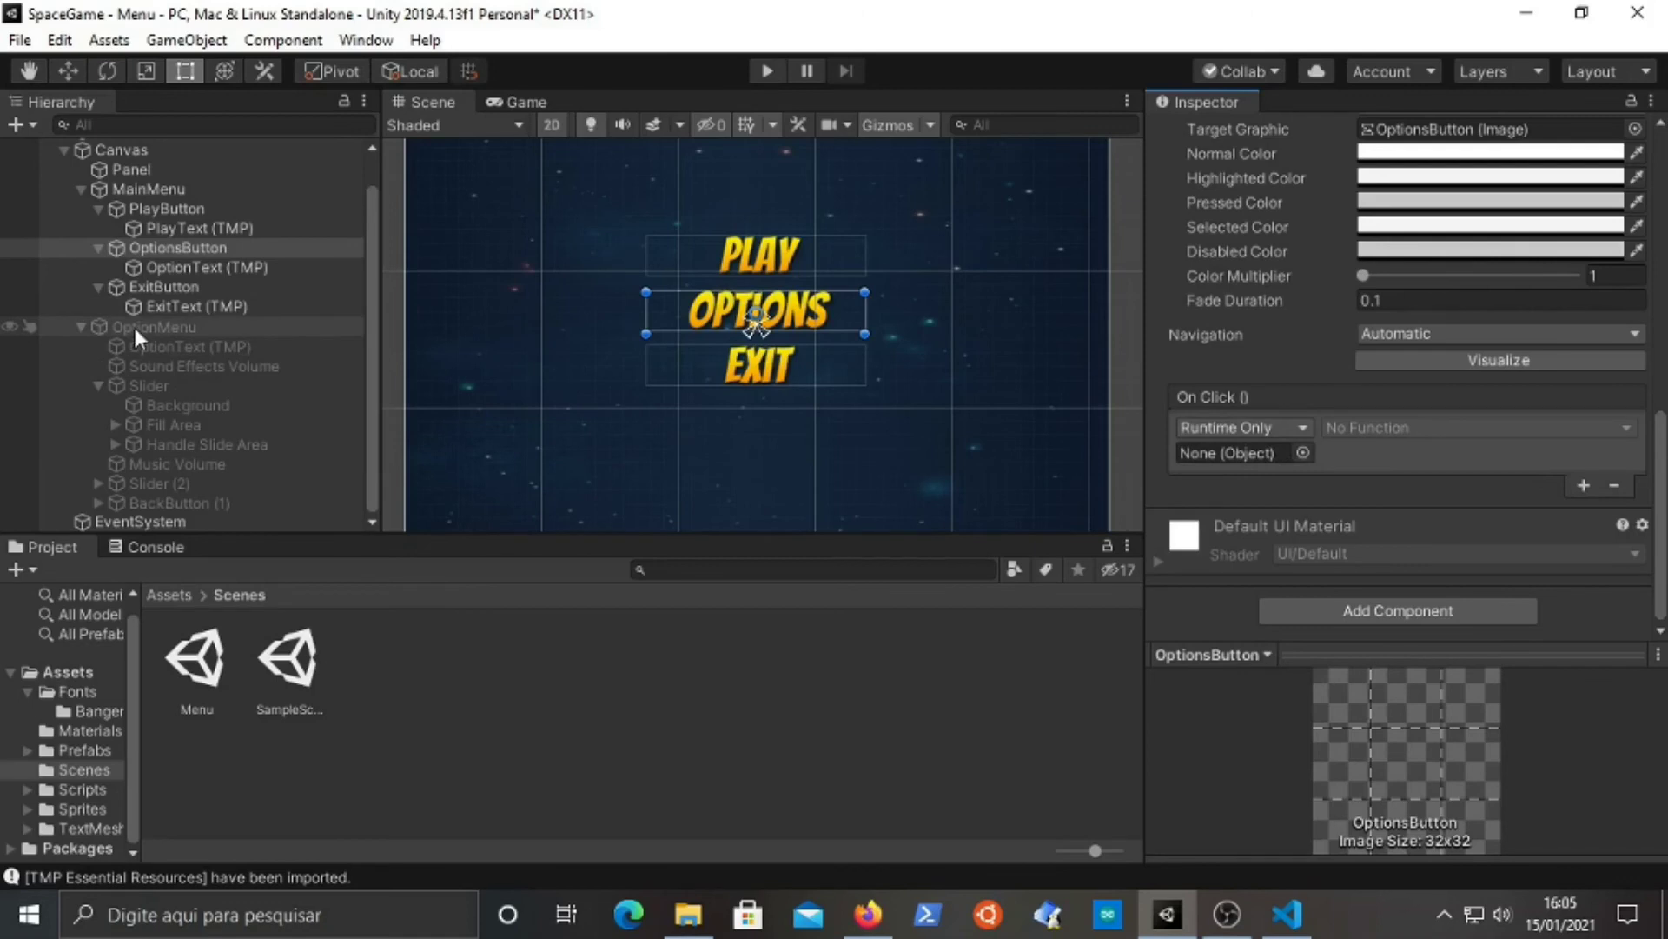
left_click_drag(123, 321, 1201, 442)
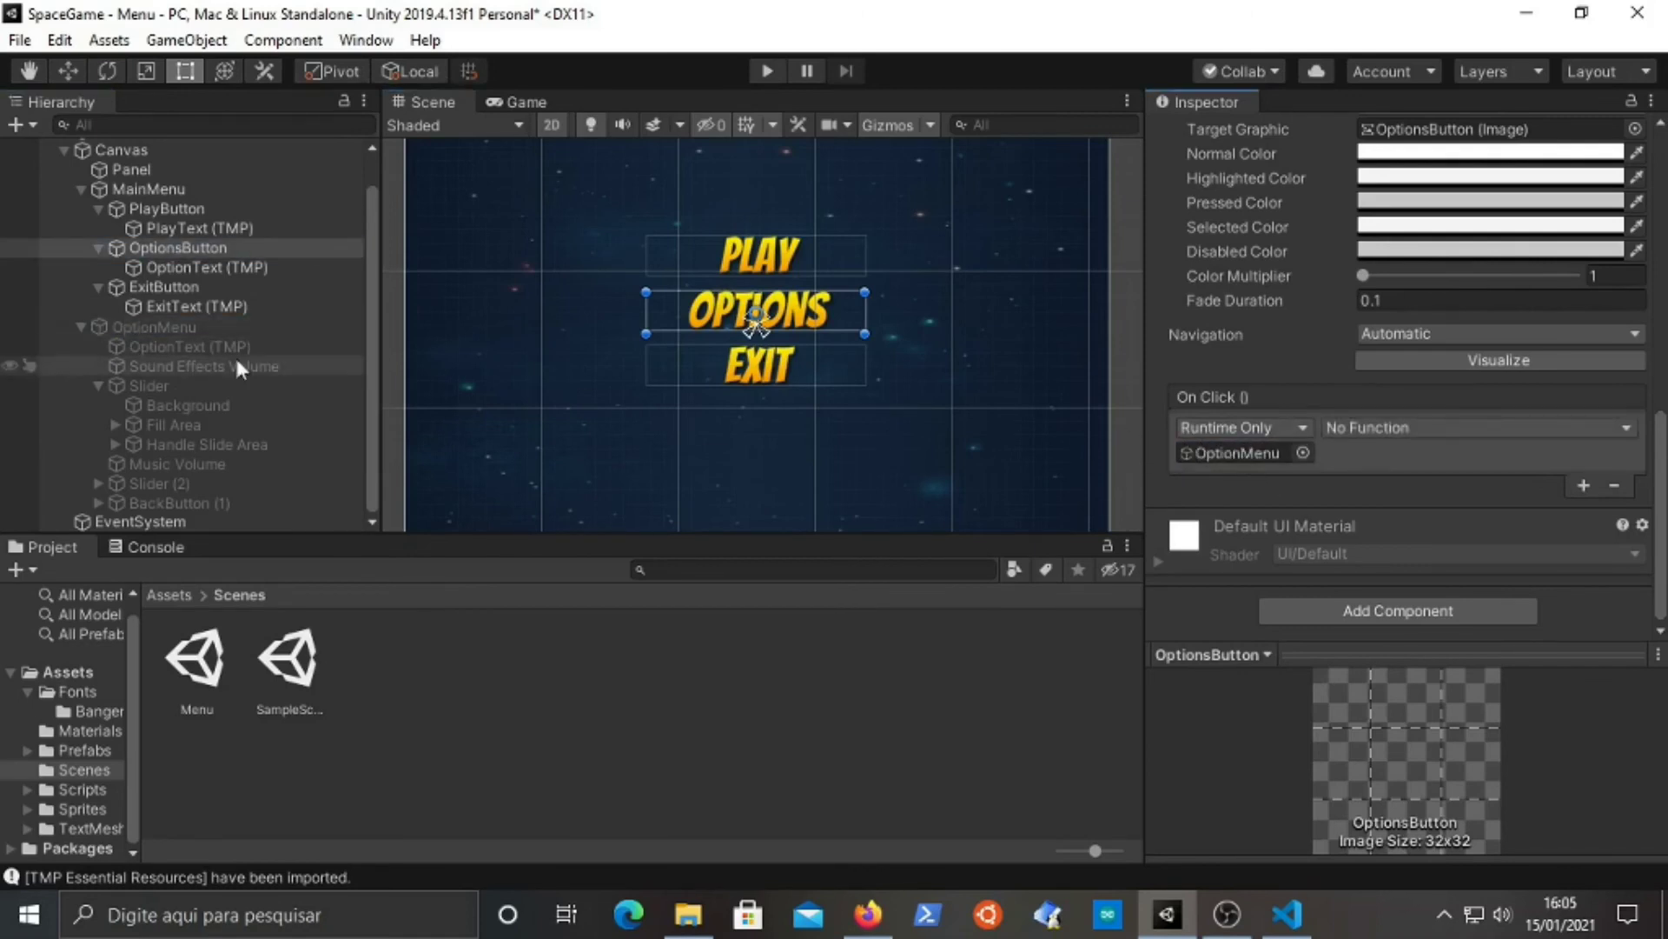
left_click(1413, 429)
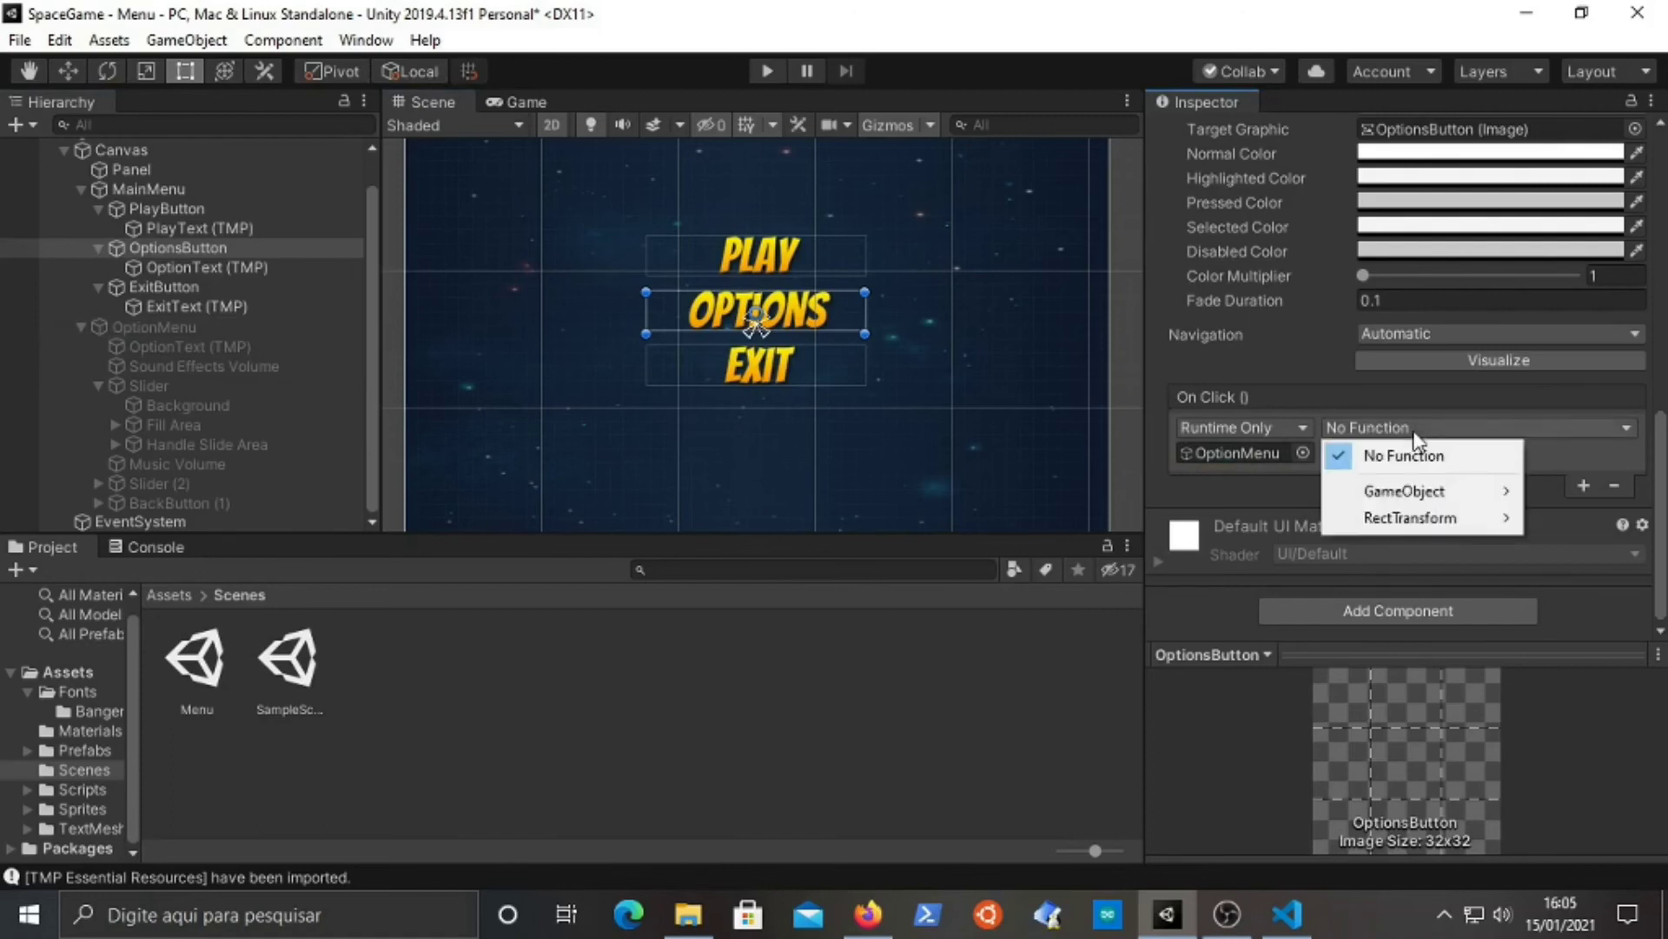
mouse_move(1453, 497)
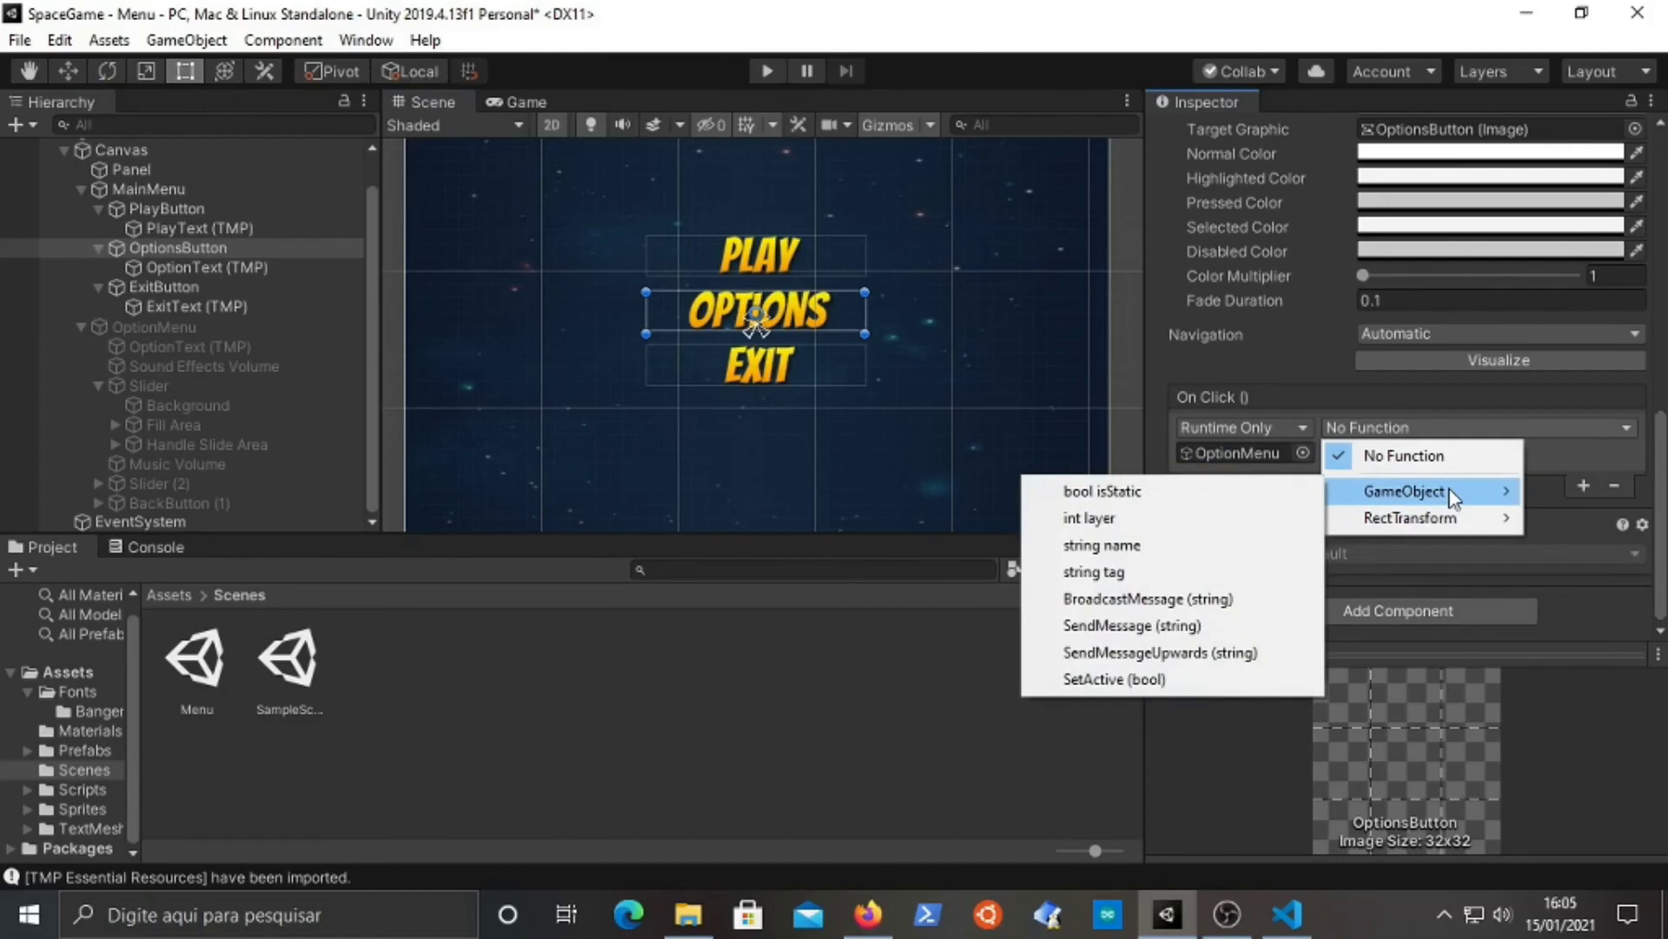
left_click(1123, 681)
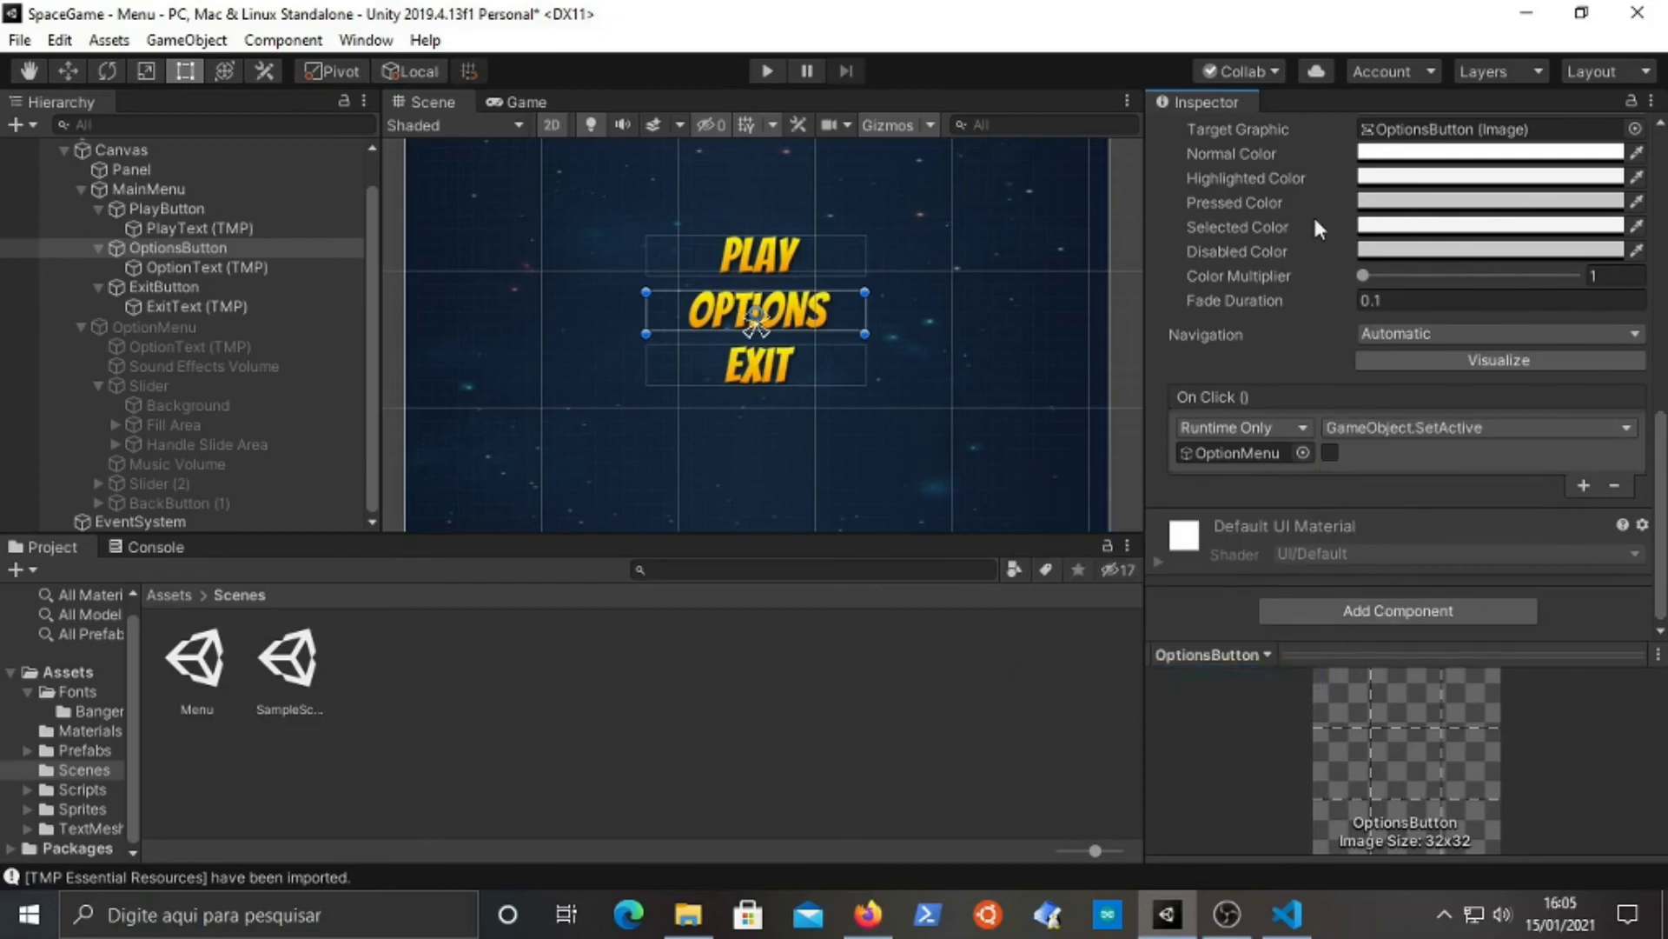
- Toggle the OptionMenu object's active state on and back off to demonstrate what SetActive controls
left_click(142, 308)
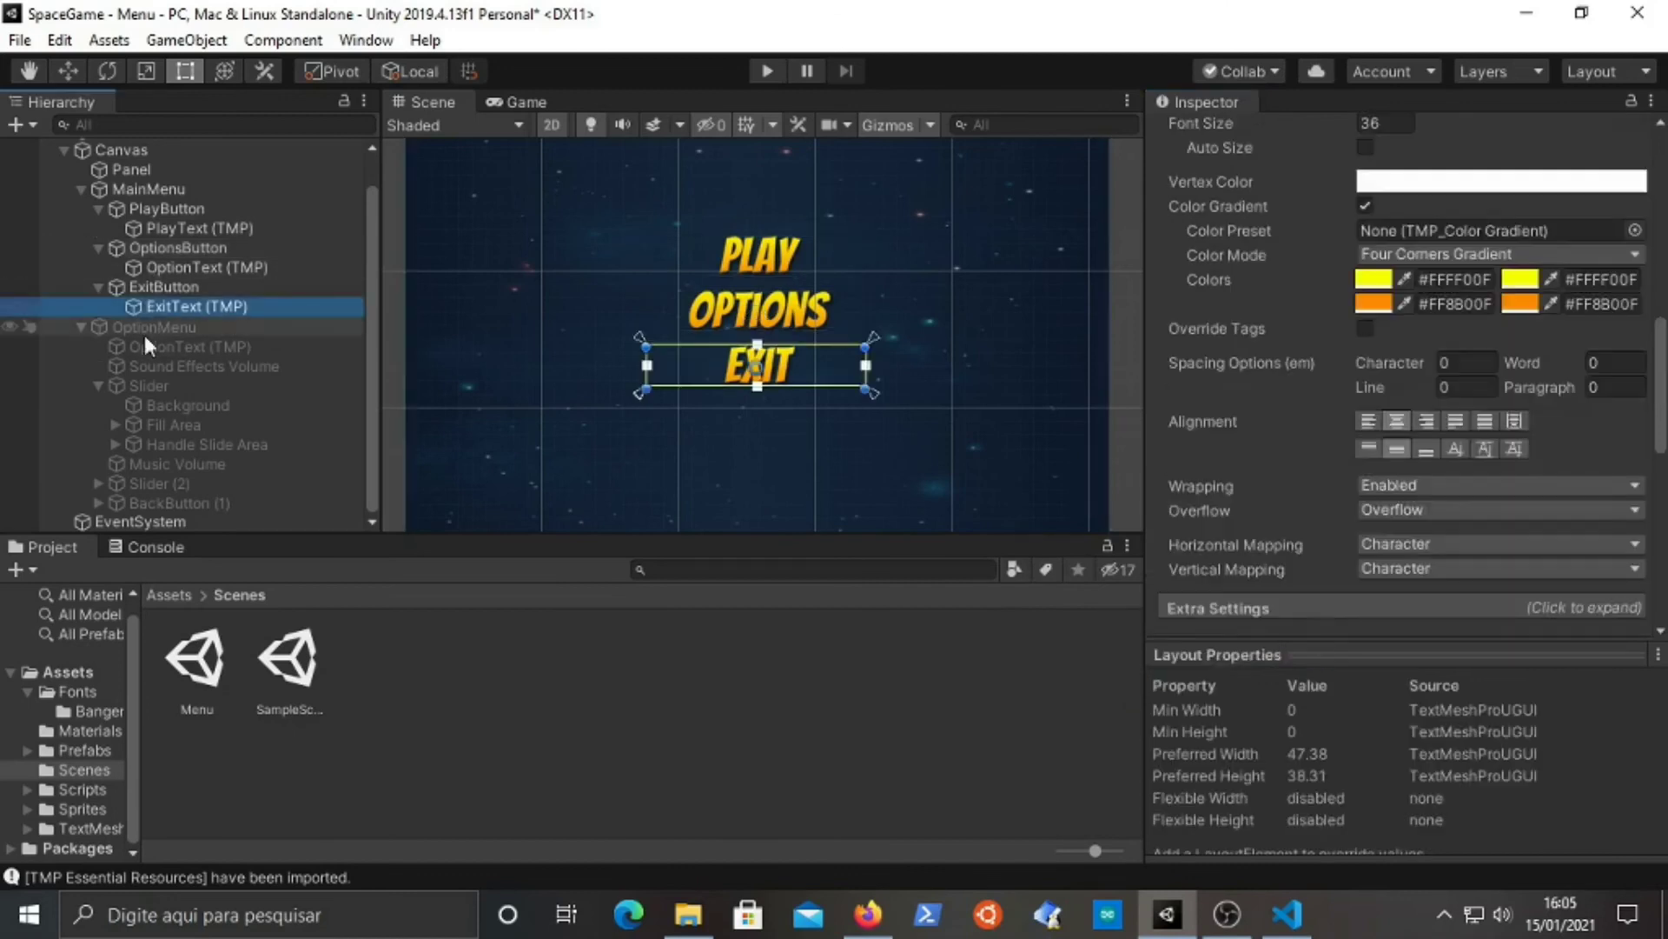
left_click(144, 328)
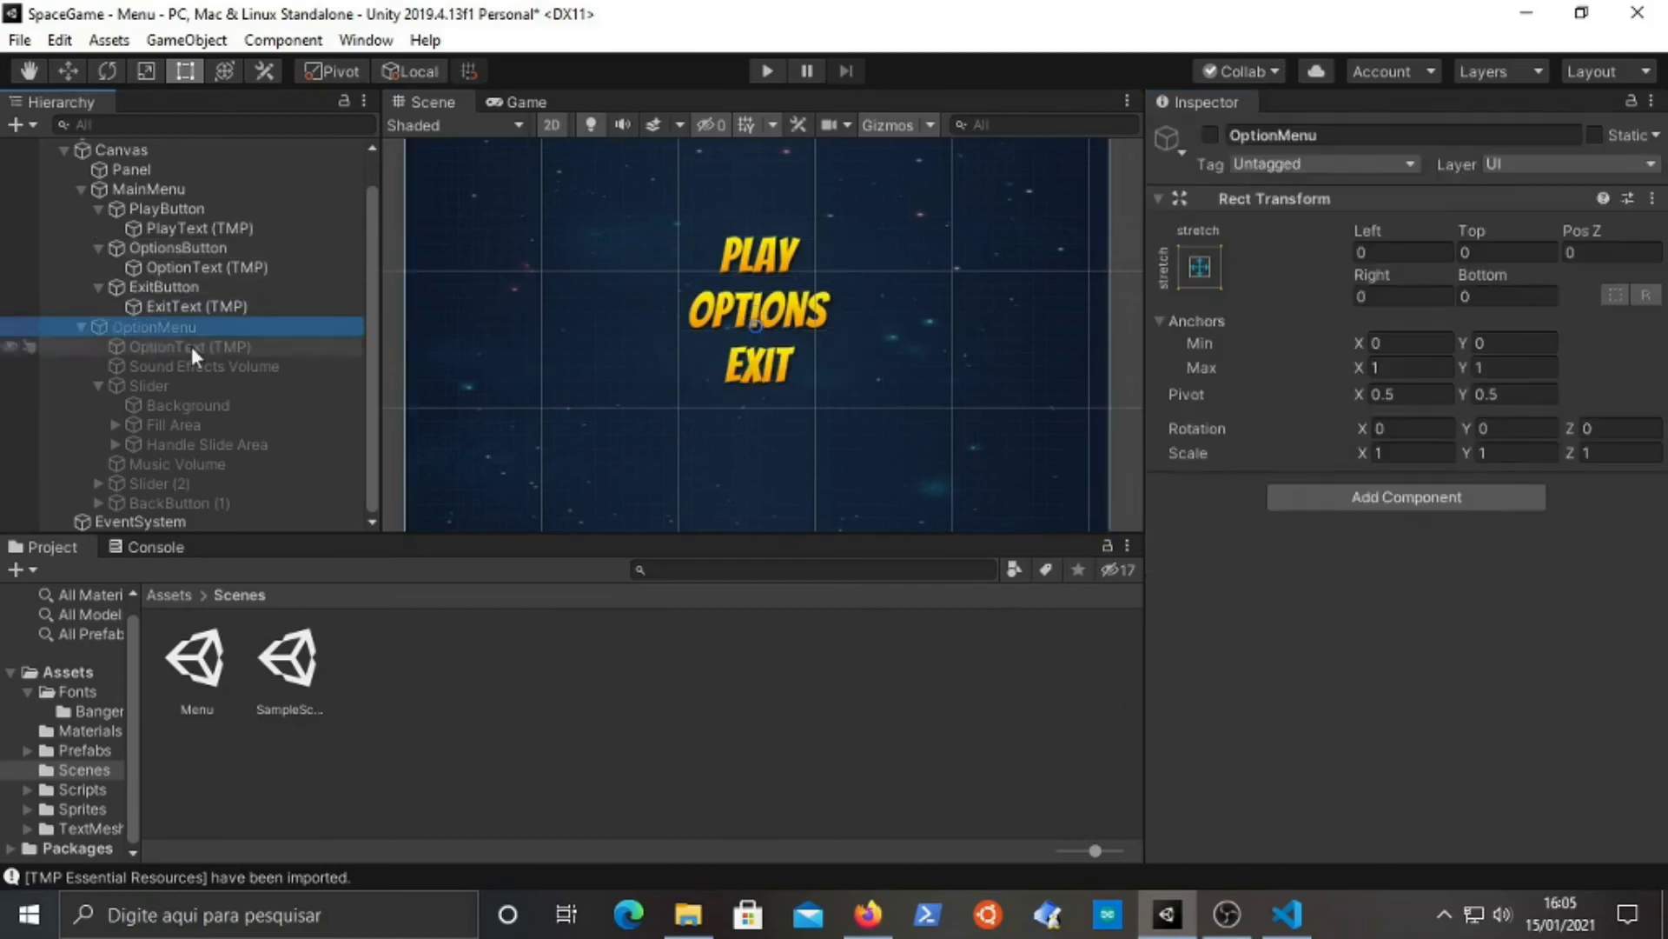
left_click(1210, 136)
left_click(1209, 135)
left_click(1209, 135)
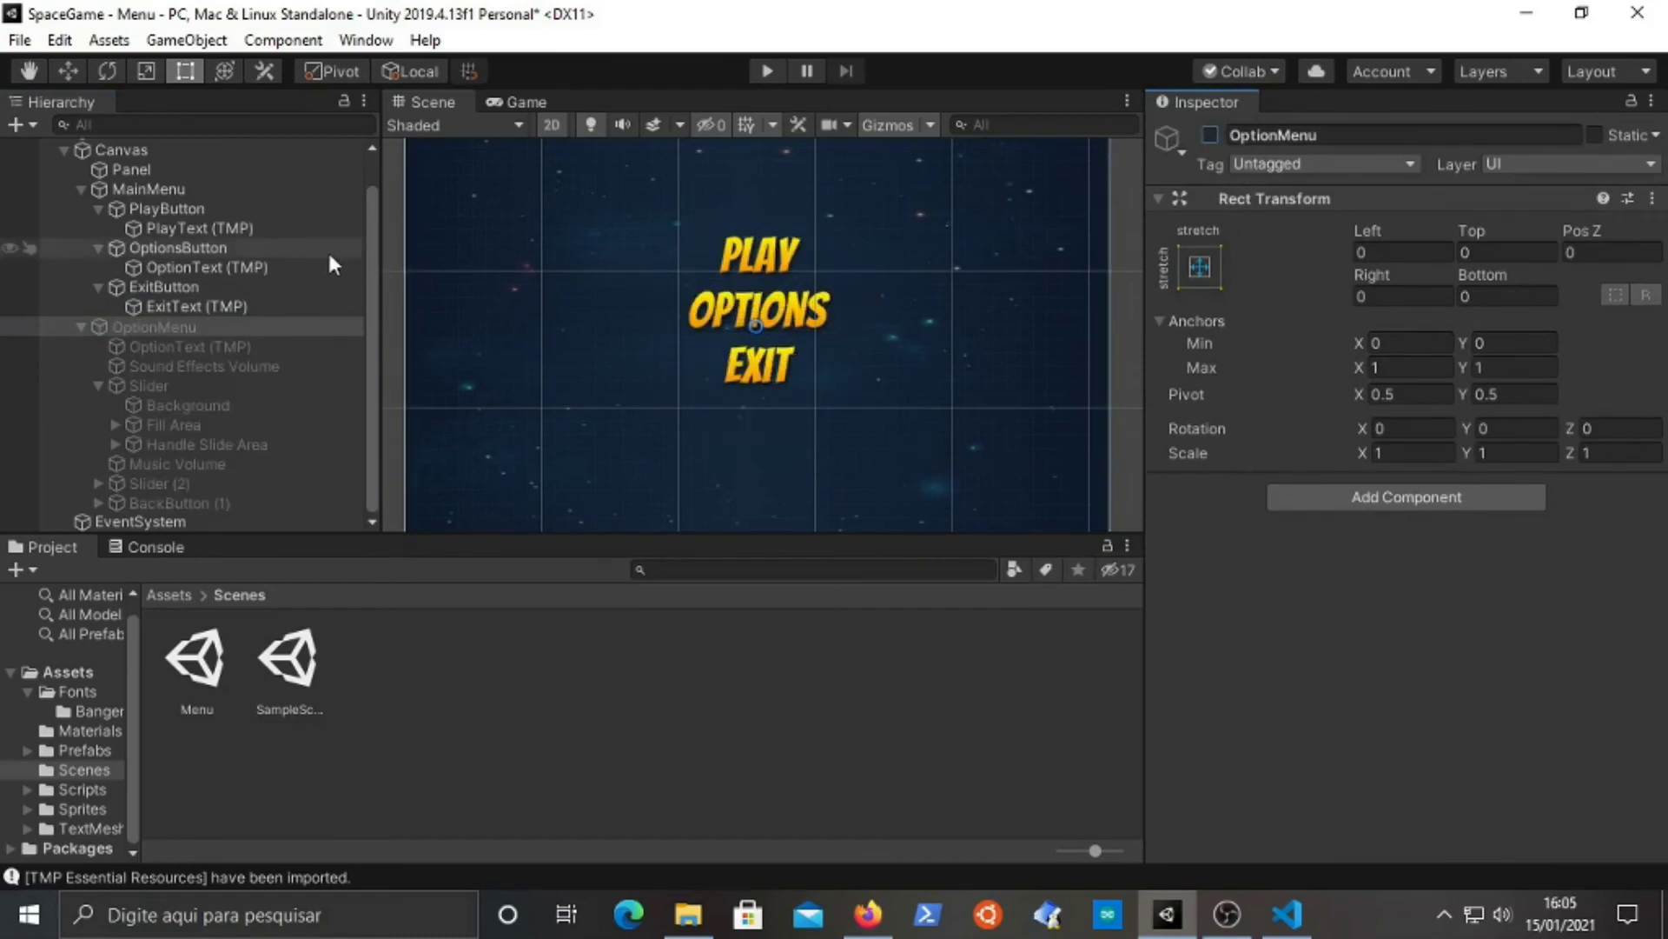
- On OptionsButton, enable OptionMenu's SetActive value and add a second On Click event calling GameObject.SetActive on MainMenu with its value unchecked
left_click(195, 248)
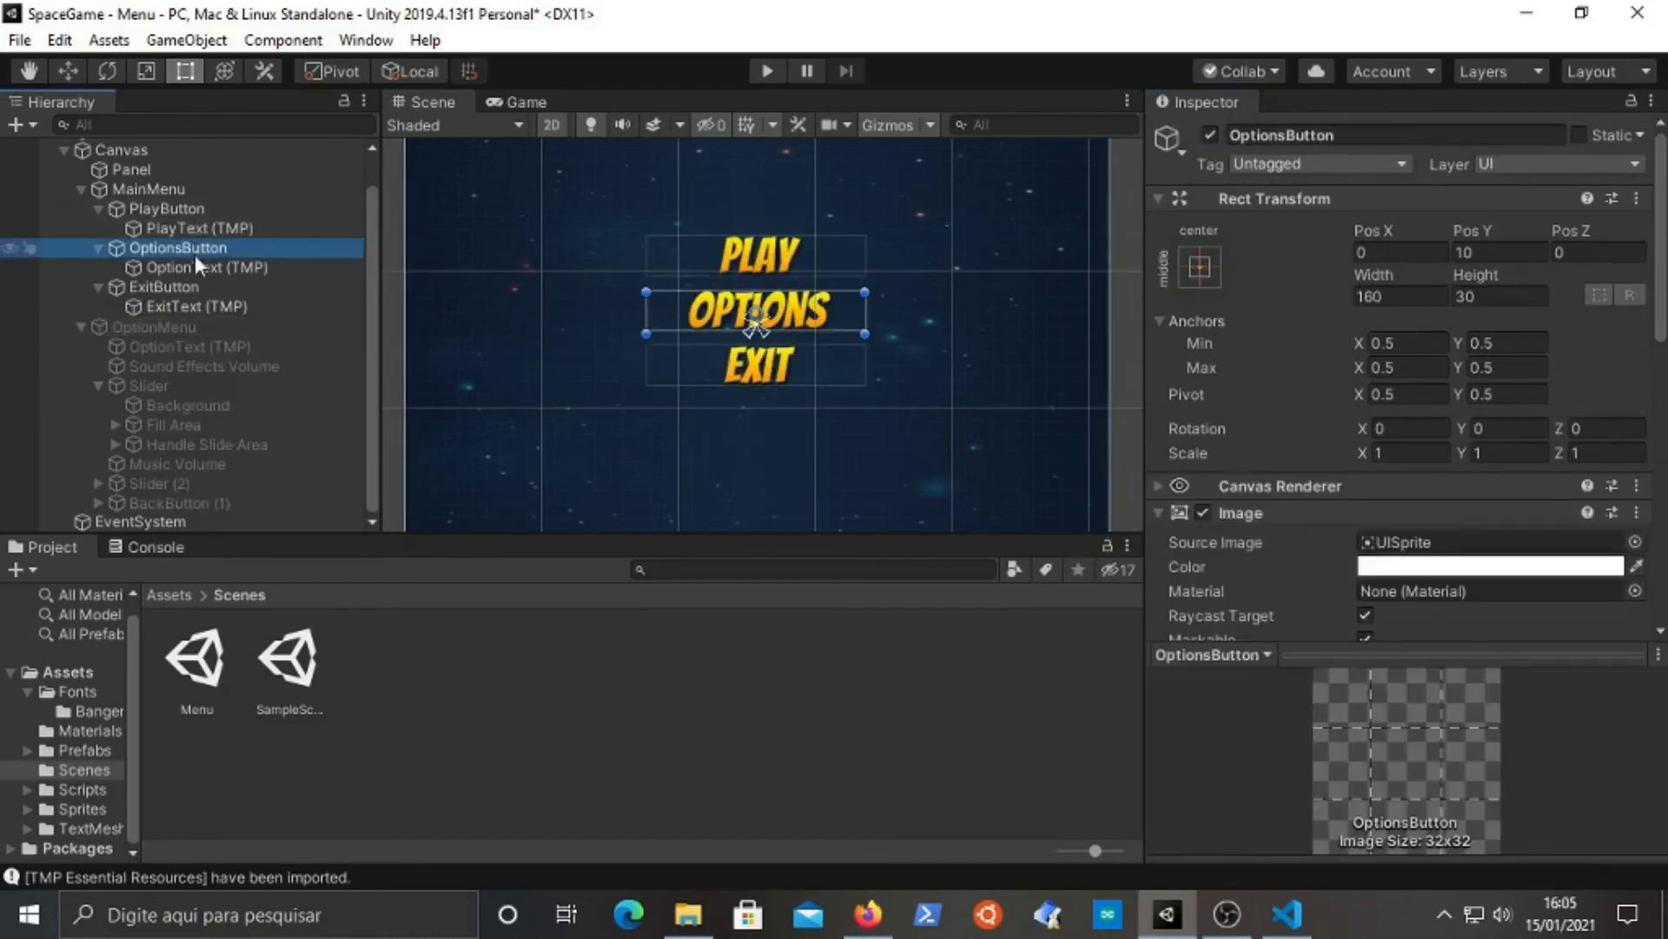
left_click_drag(1660, 260, 1658, 604)
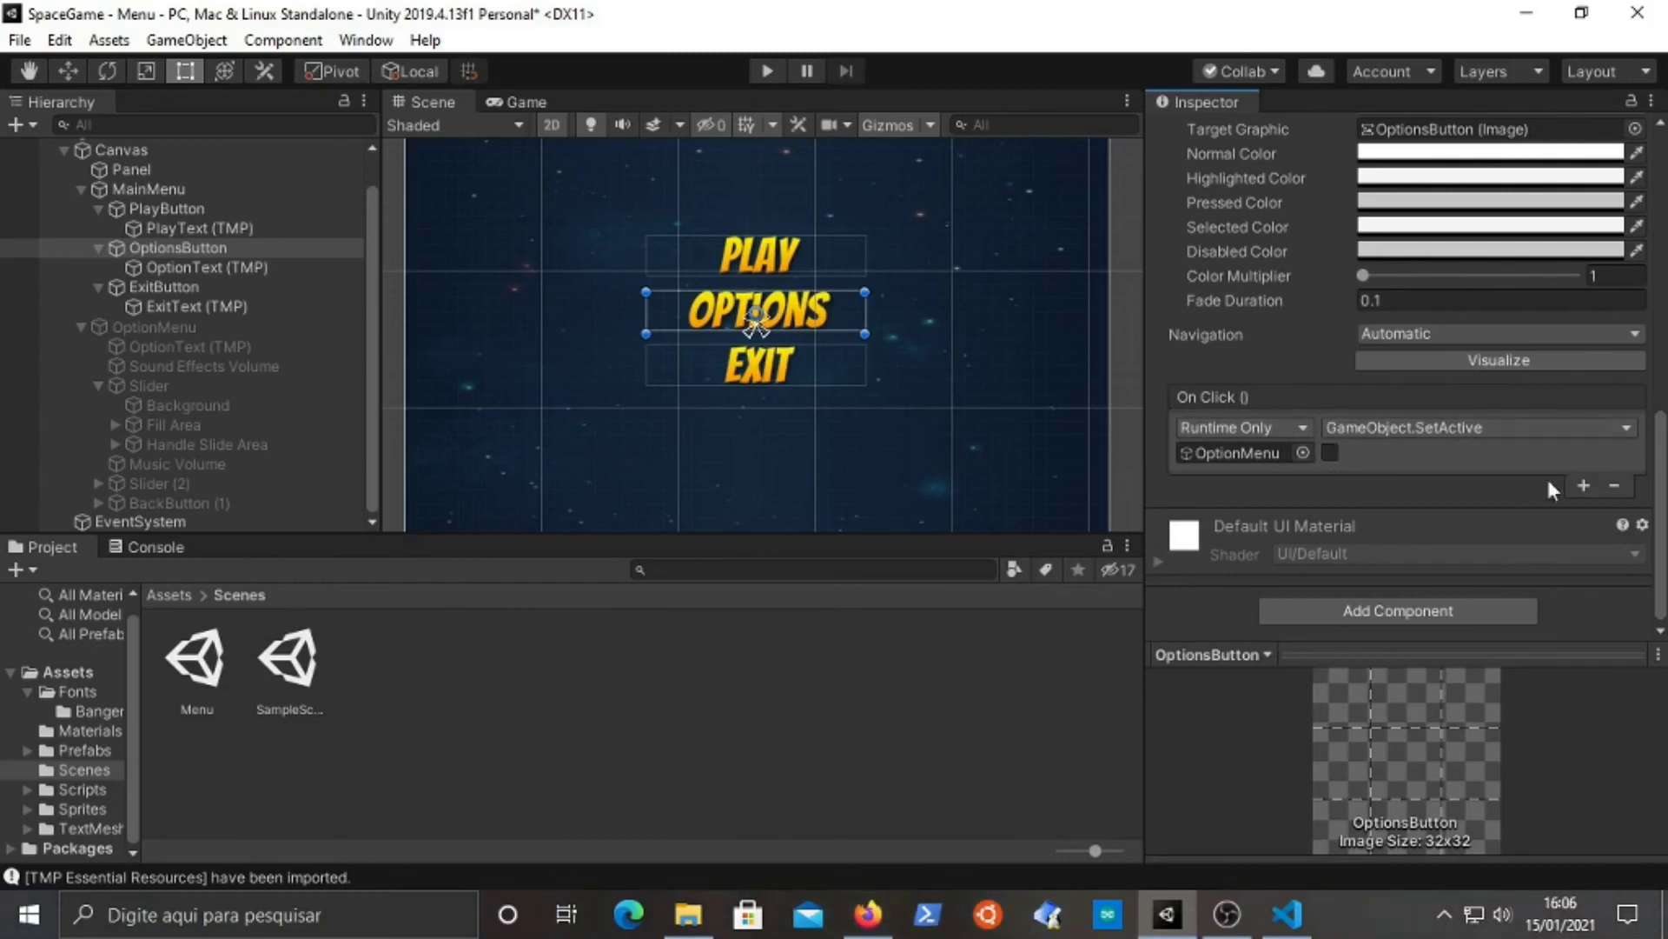
left_click(1582, 486)
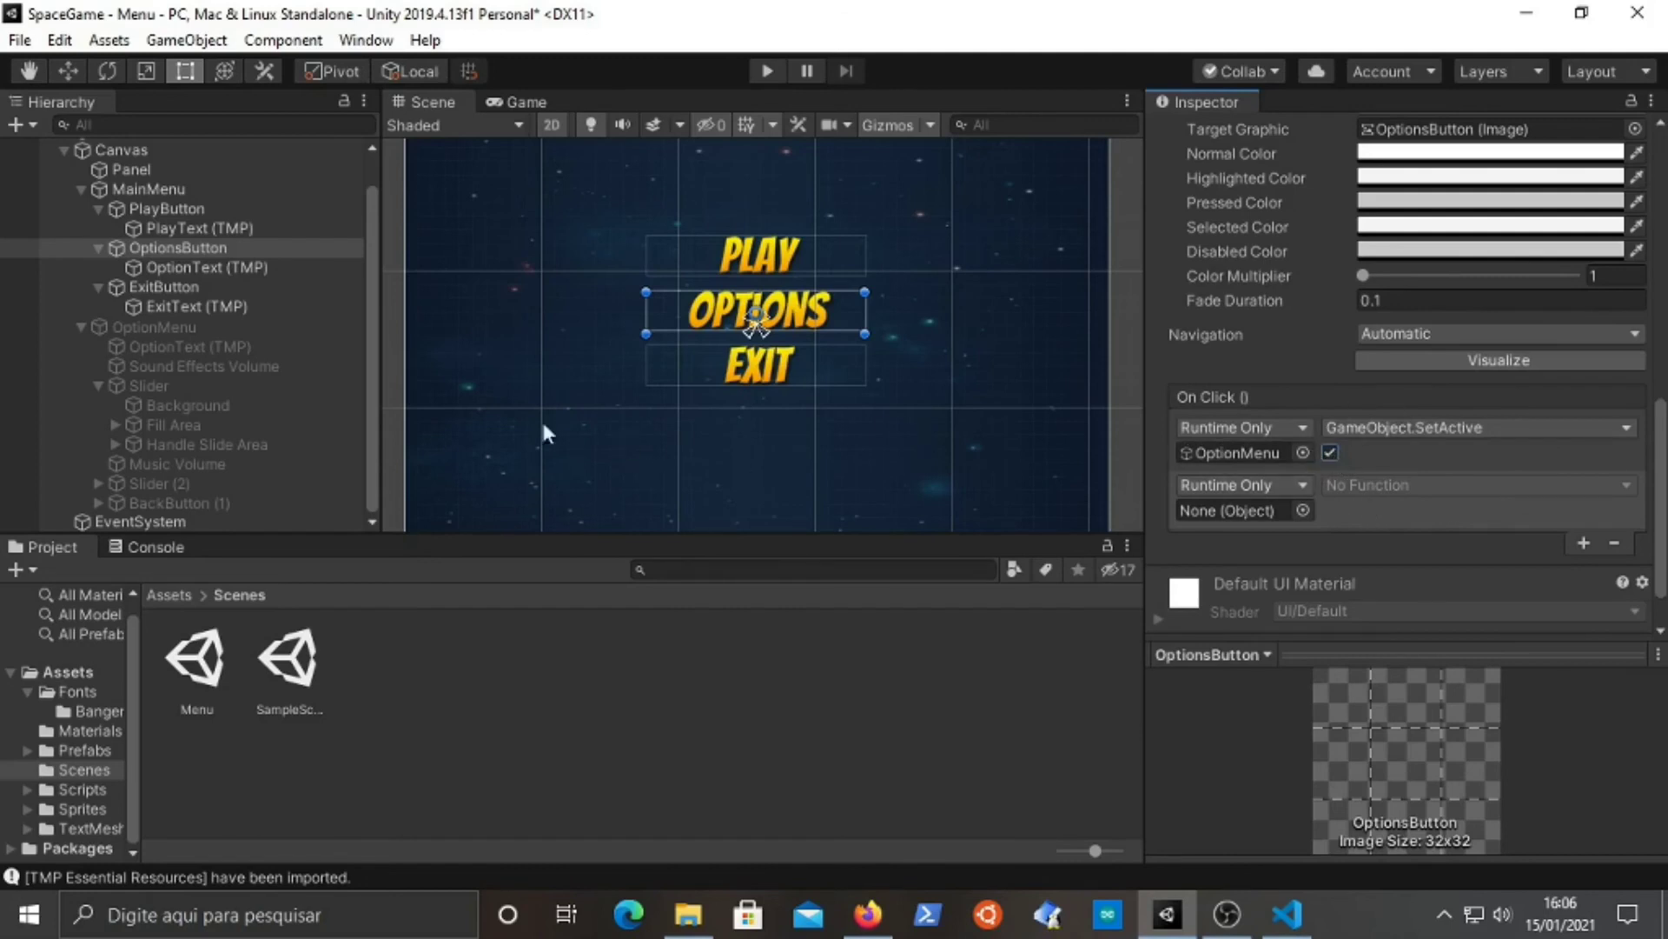
left_click_drag(200, 188, 1244, 506)
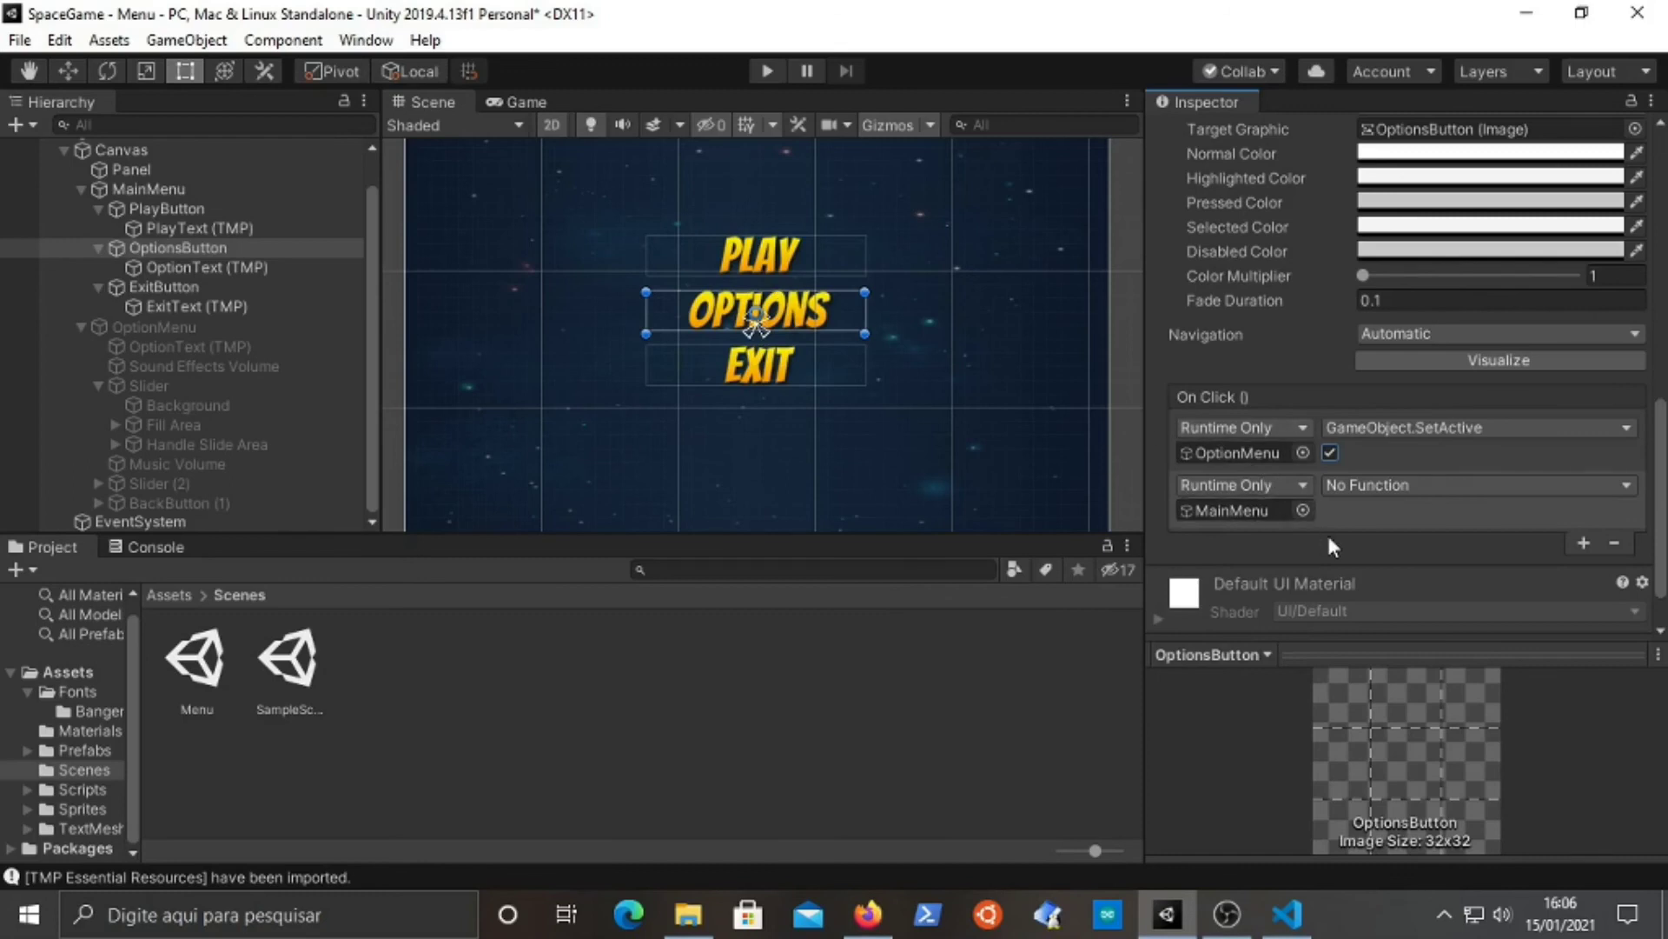
left_click(1503, 481)
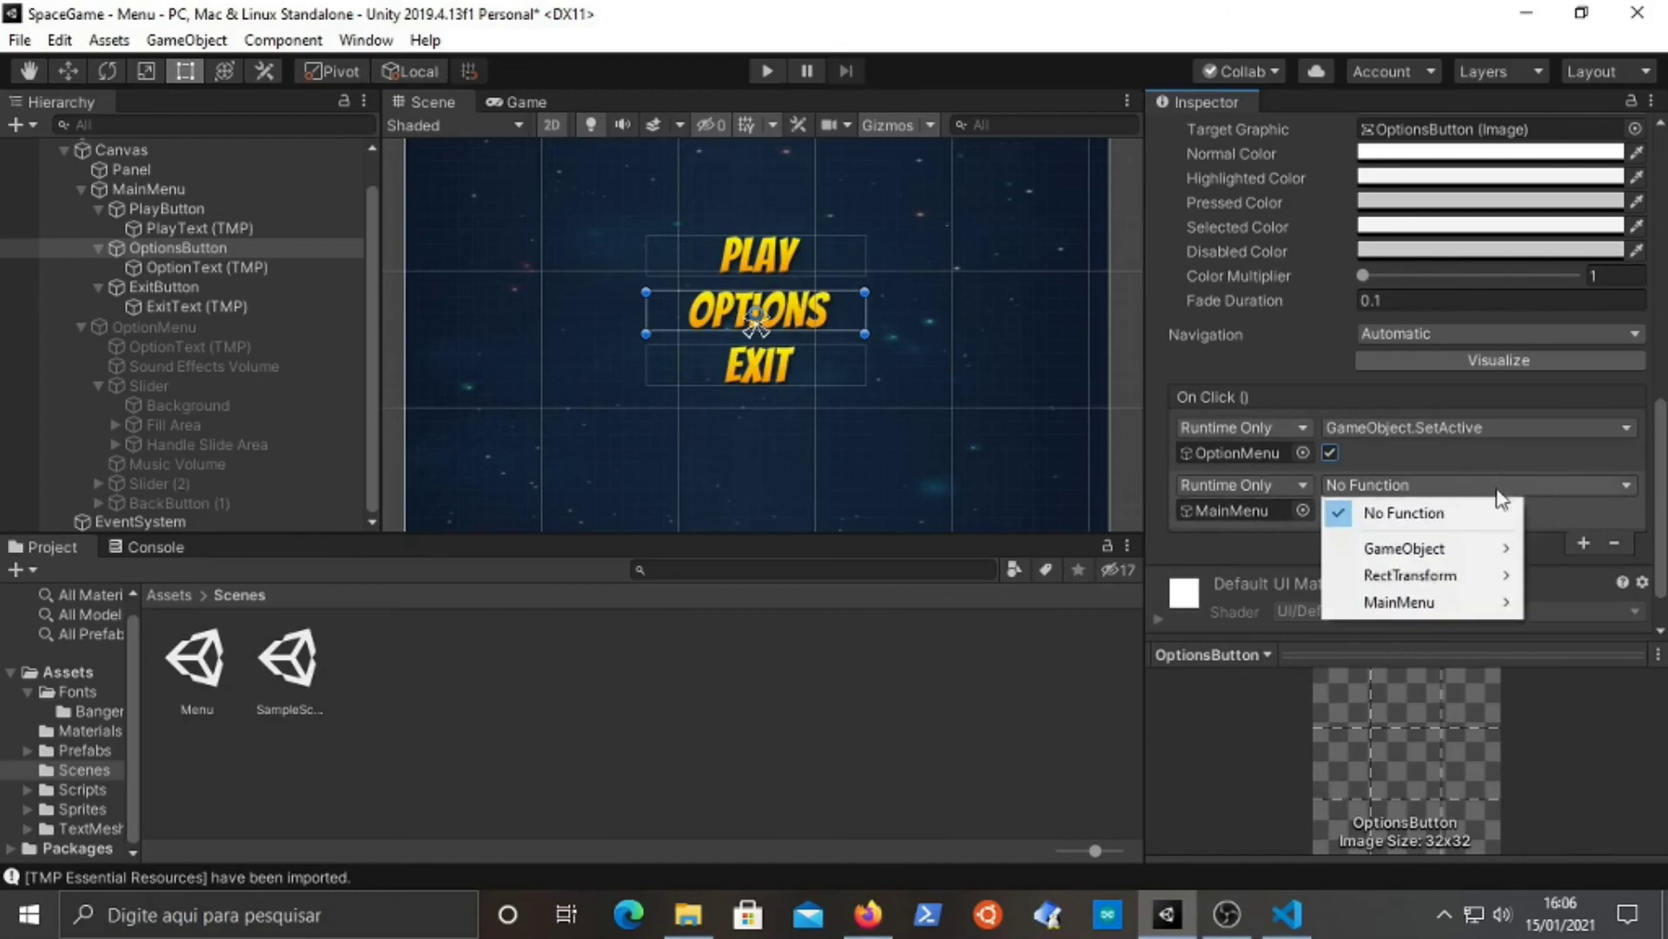
mouse_move(1469, 548)
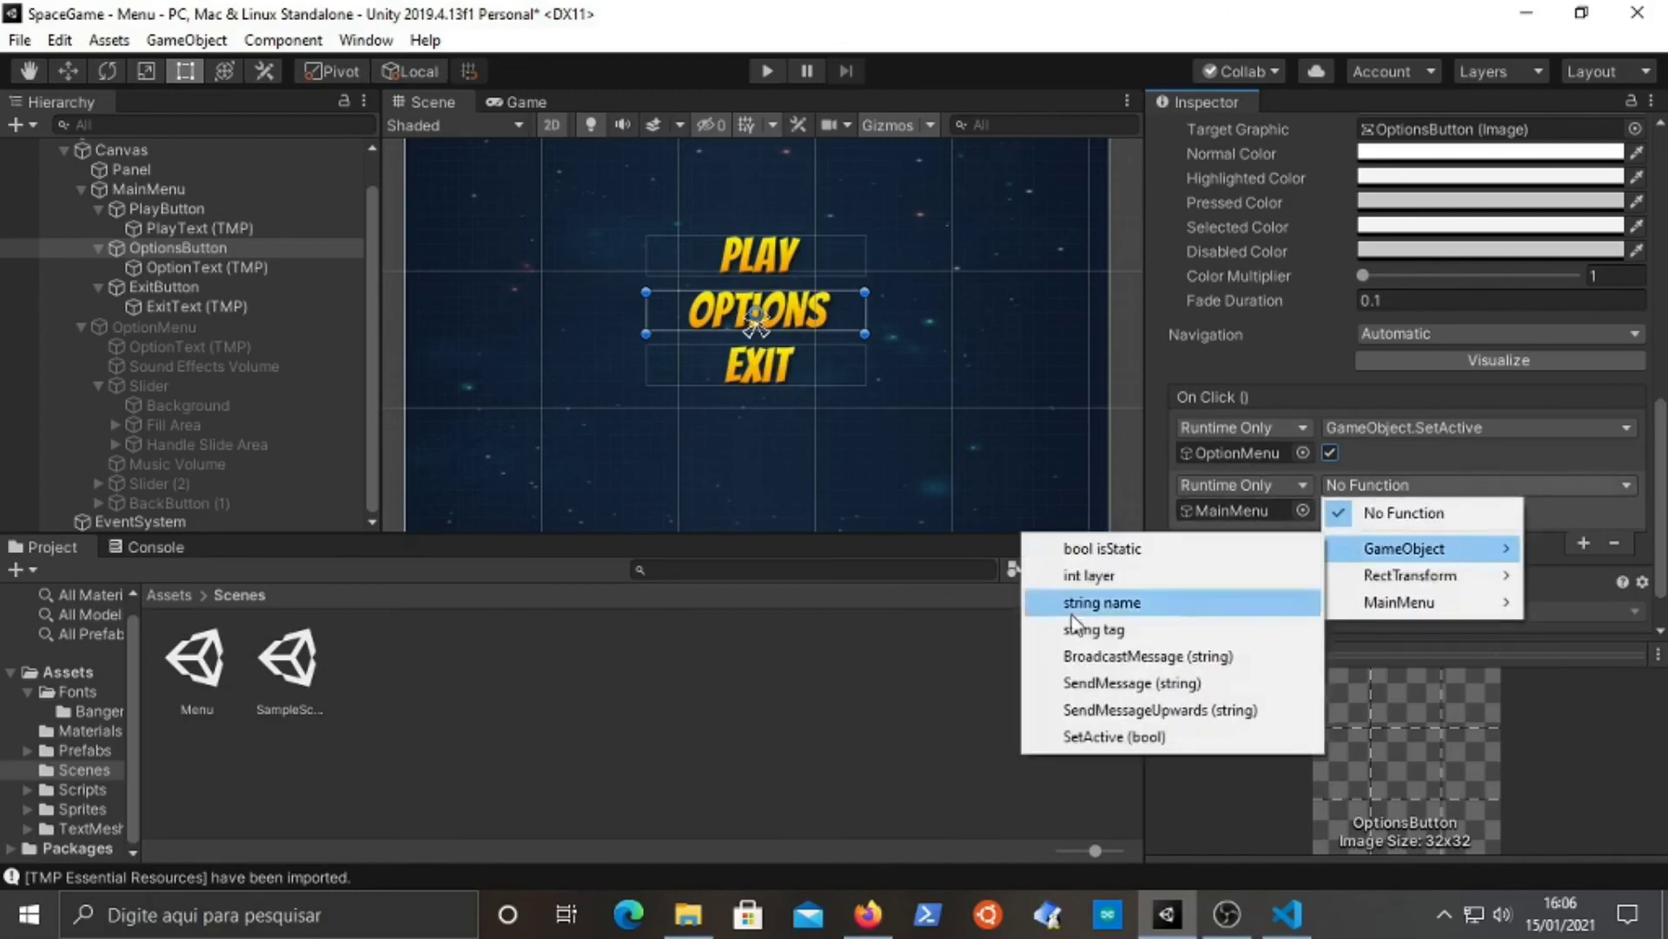
left_click(1113, 737)
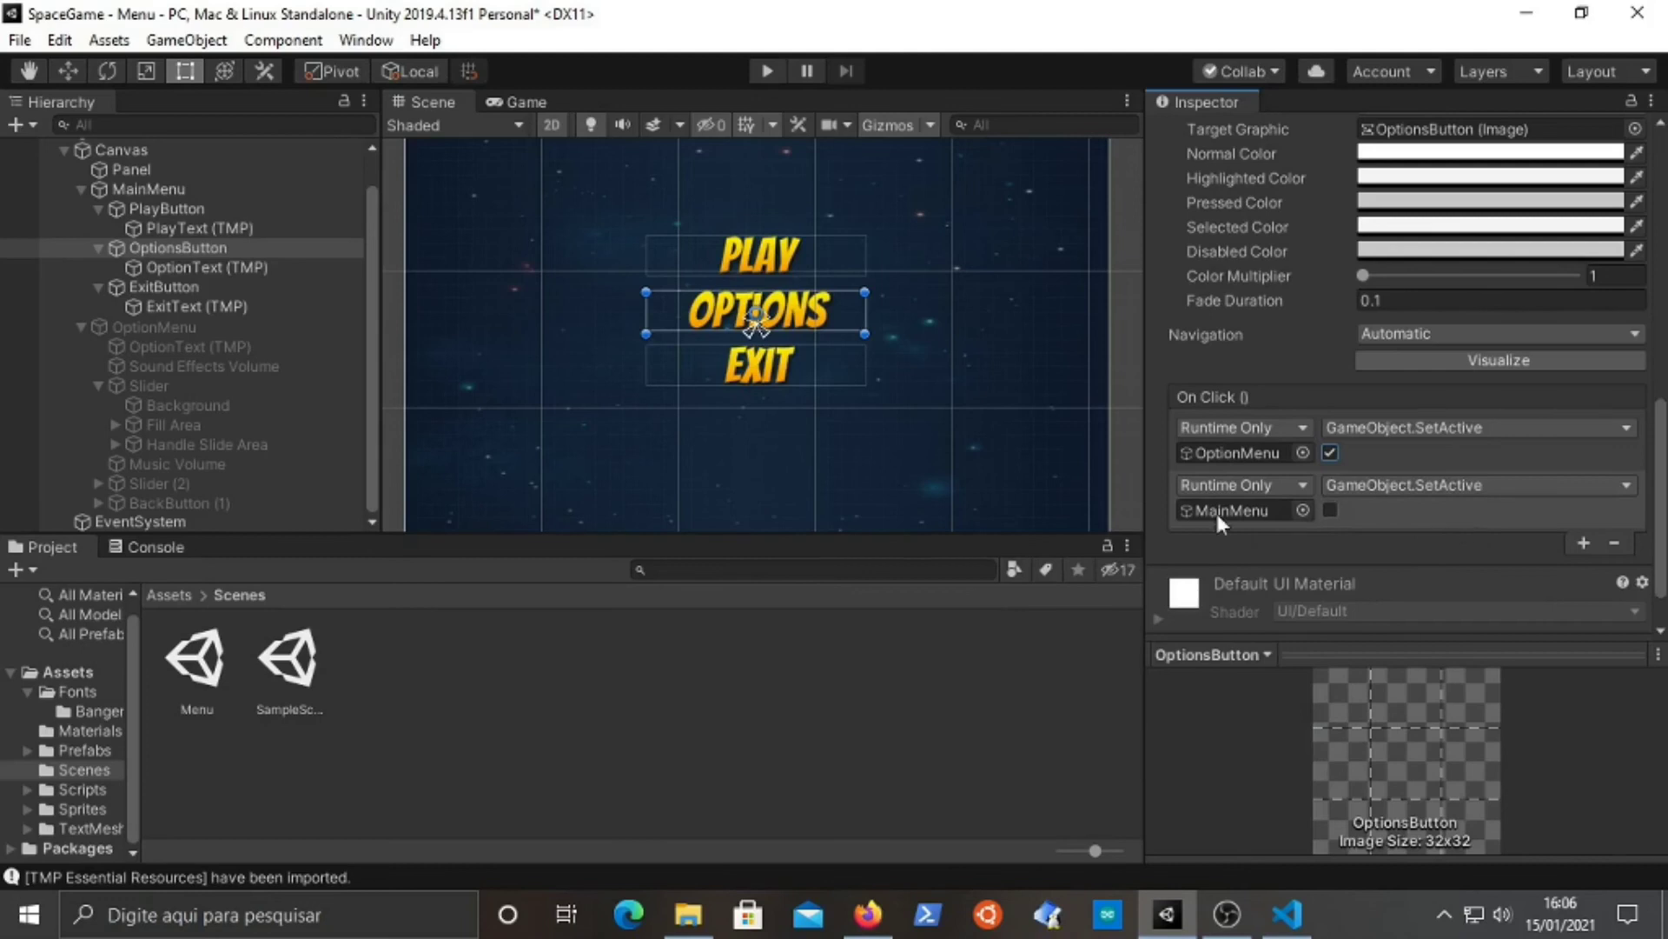
- Run the Menu scene, test the OPTIONS button, and stop play mode
left_click(766, 71)
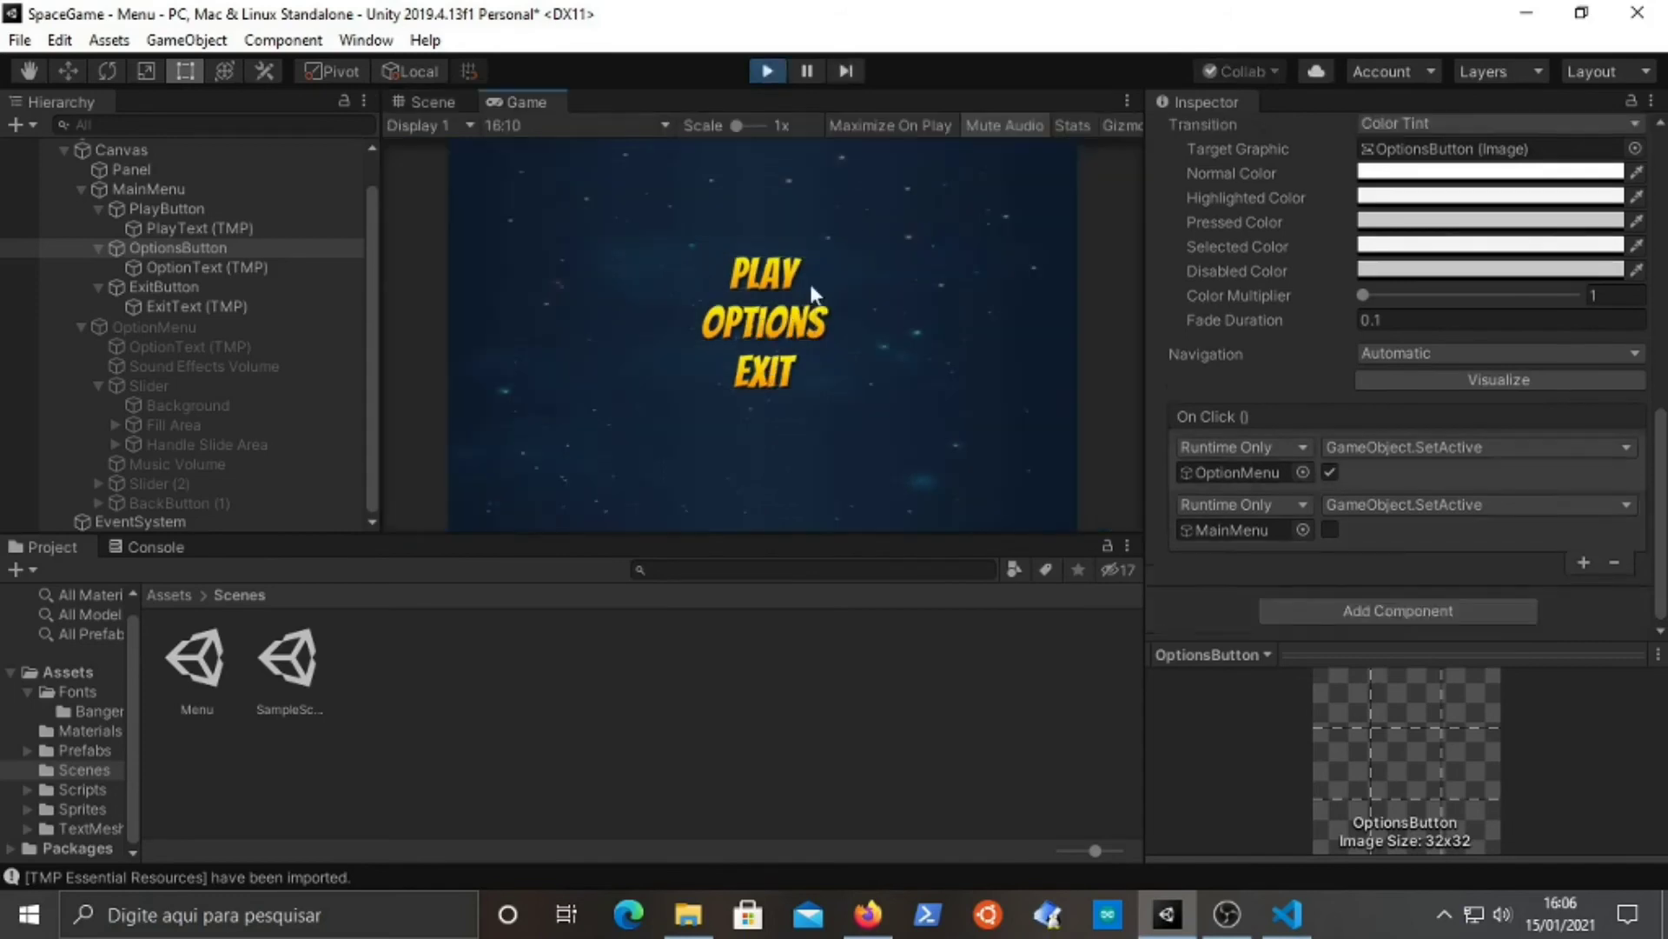
left_click(766, 324)
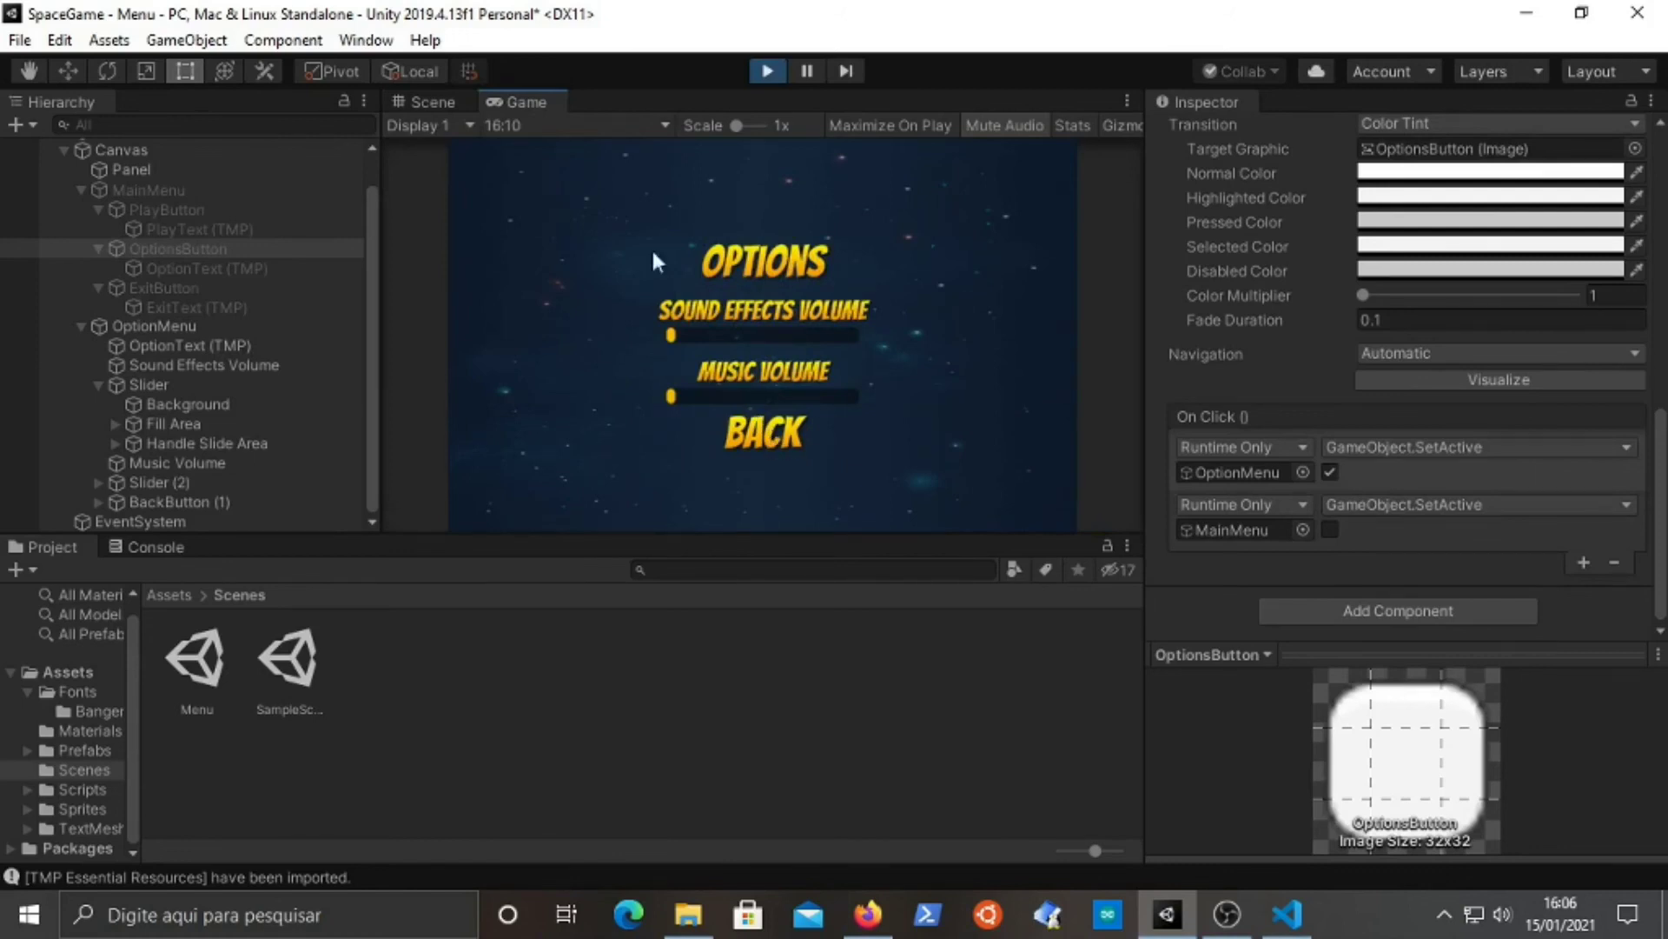
left_click(767, 71)
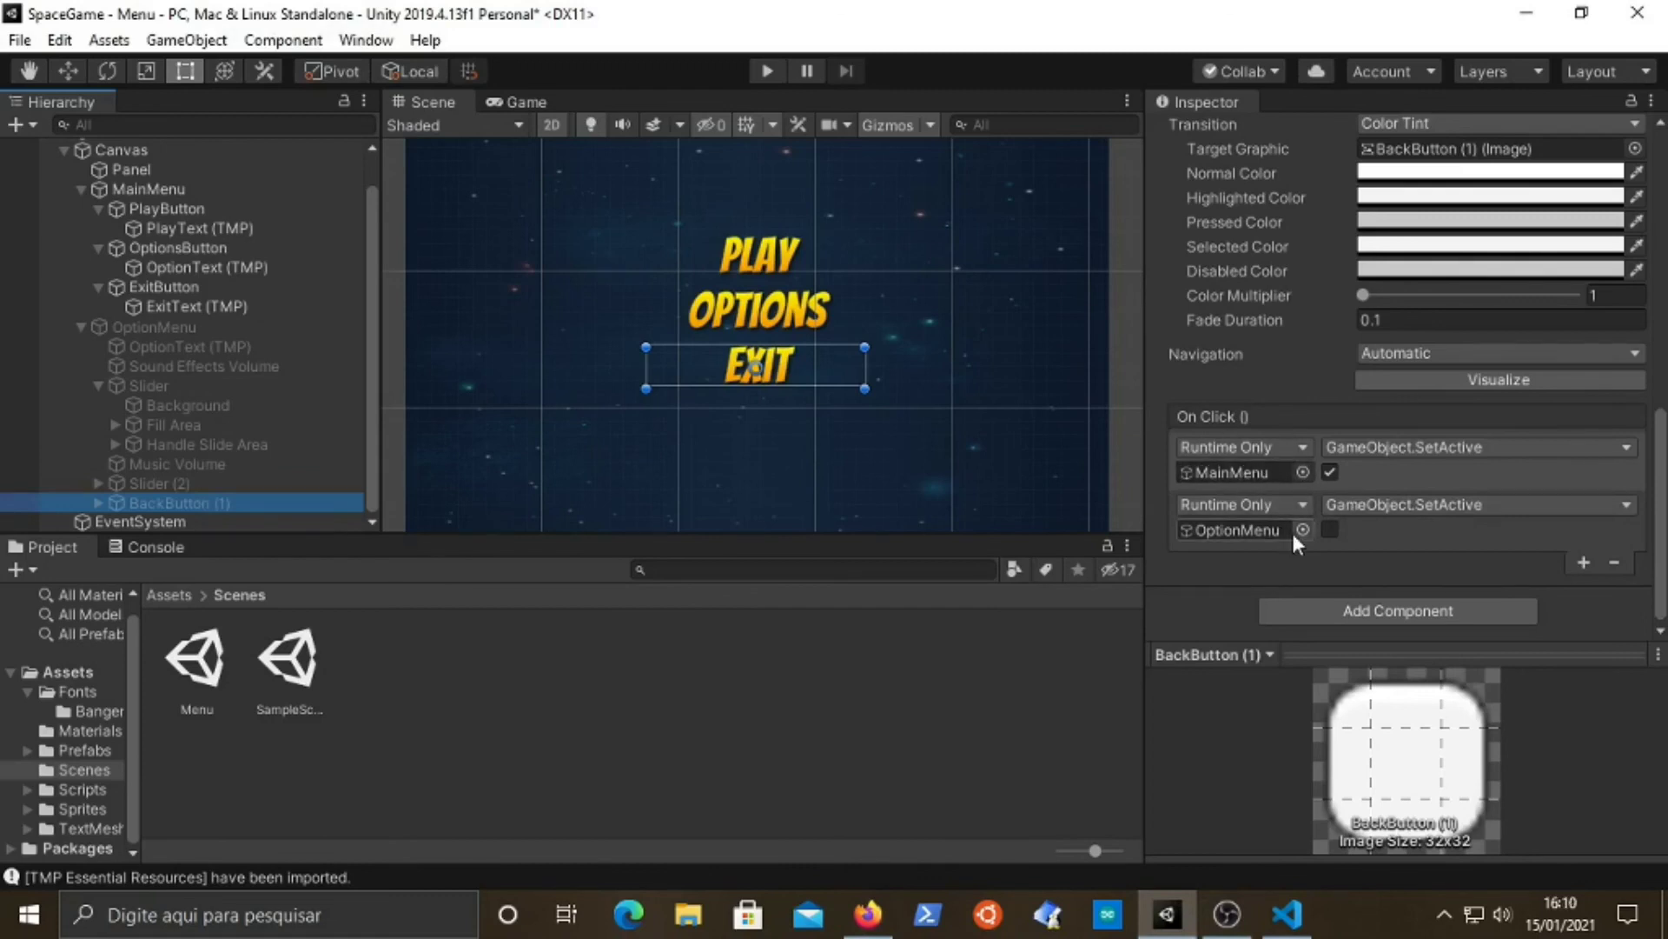
- Playtest the Menu scene, trying the OPTIONS, BACK and PLAY buttons and moving the ship, and stop play mode
left_click(769, 72)
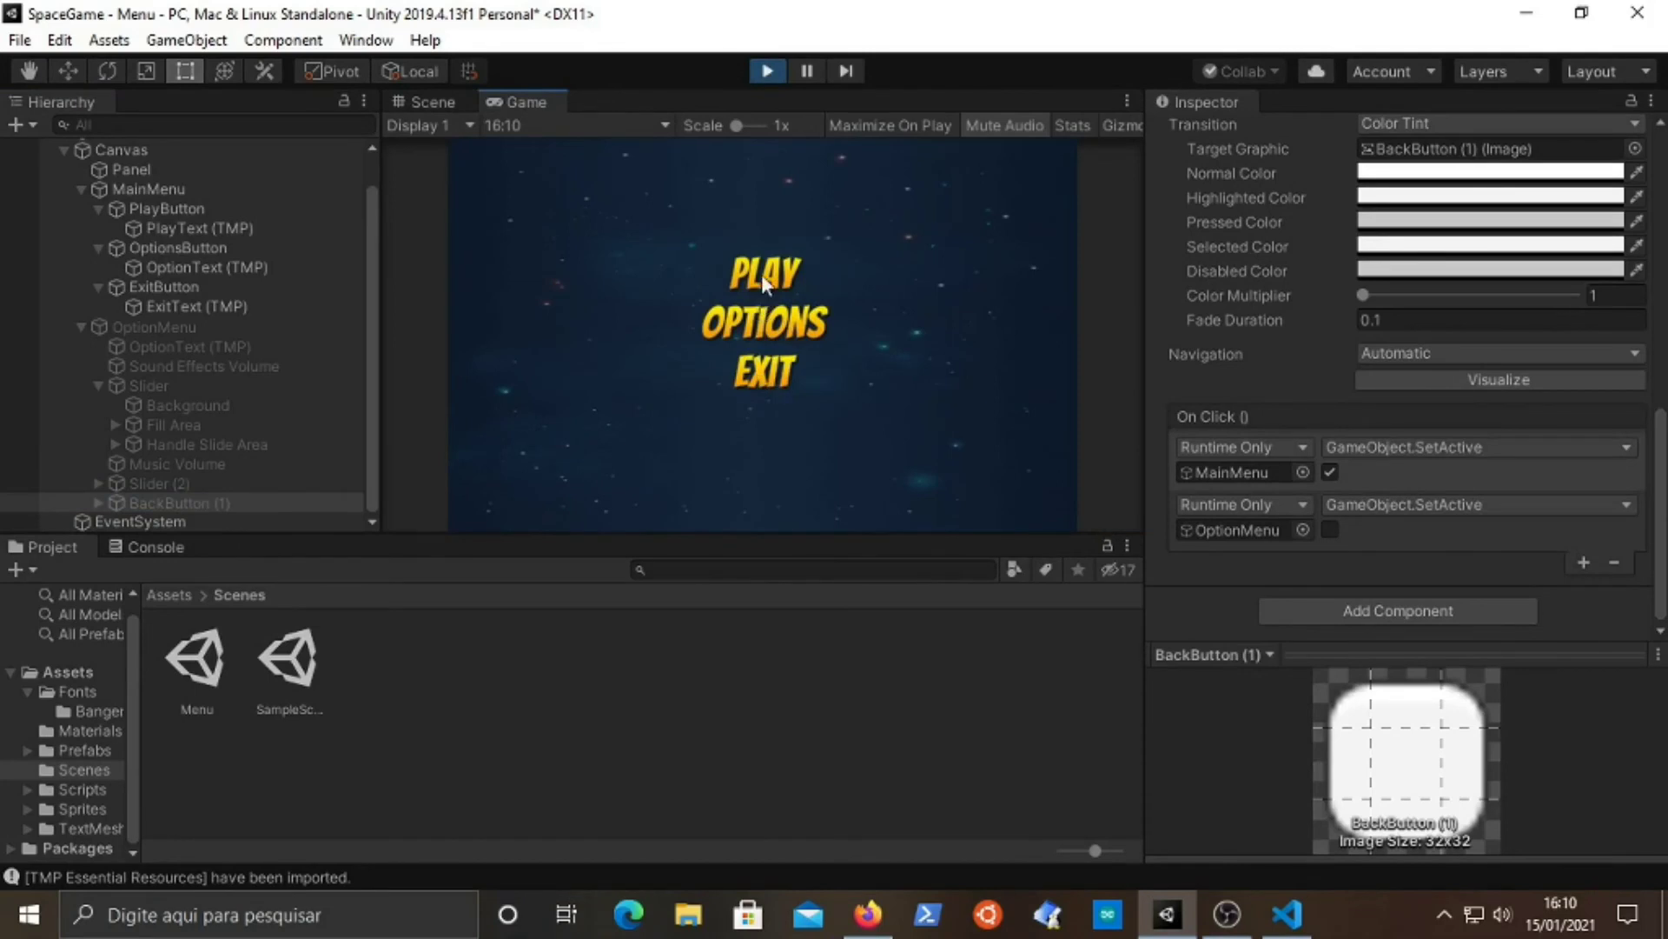
left_click(761, 323)
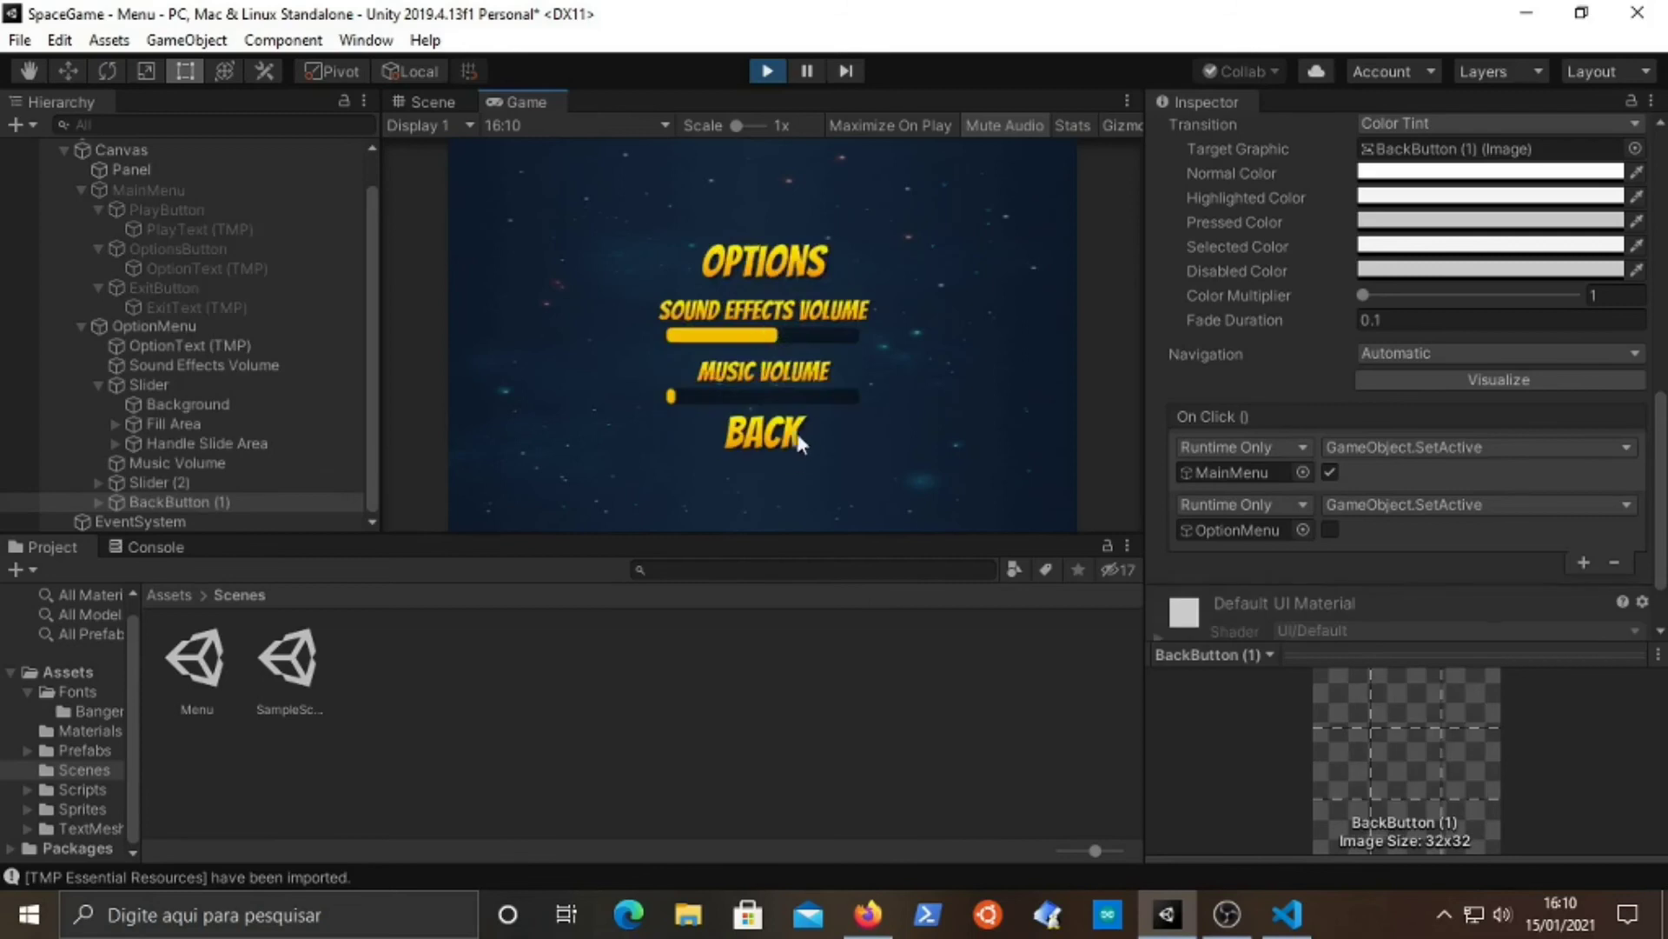
left_click(796, 433)
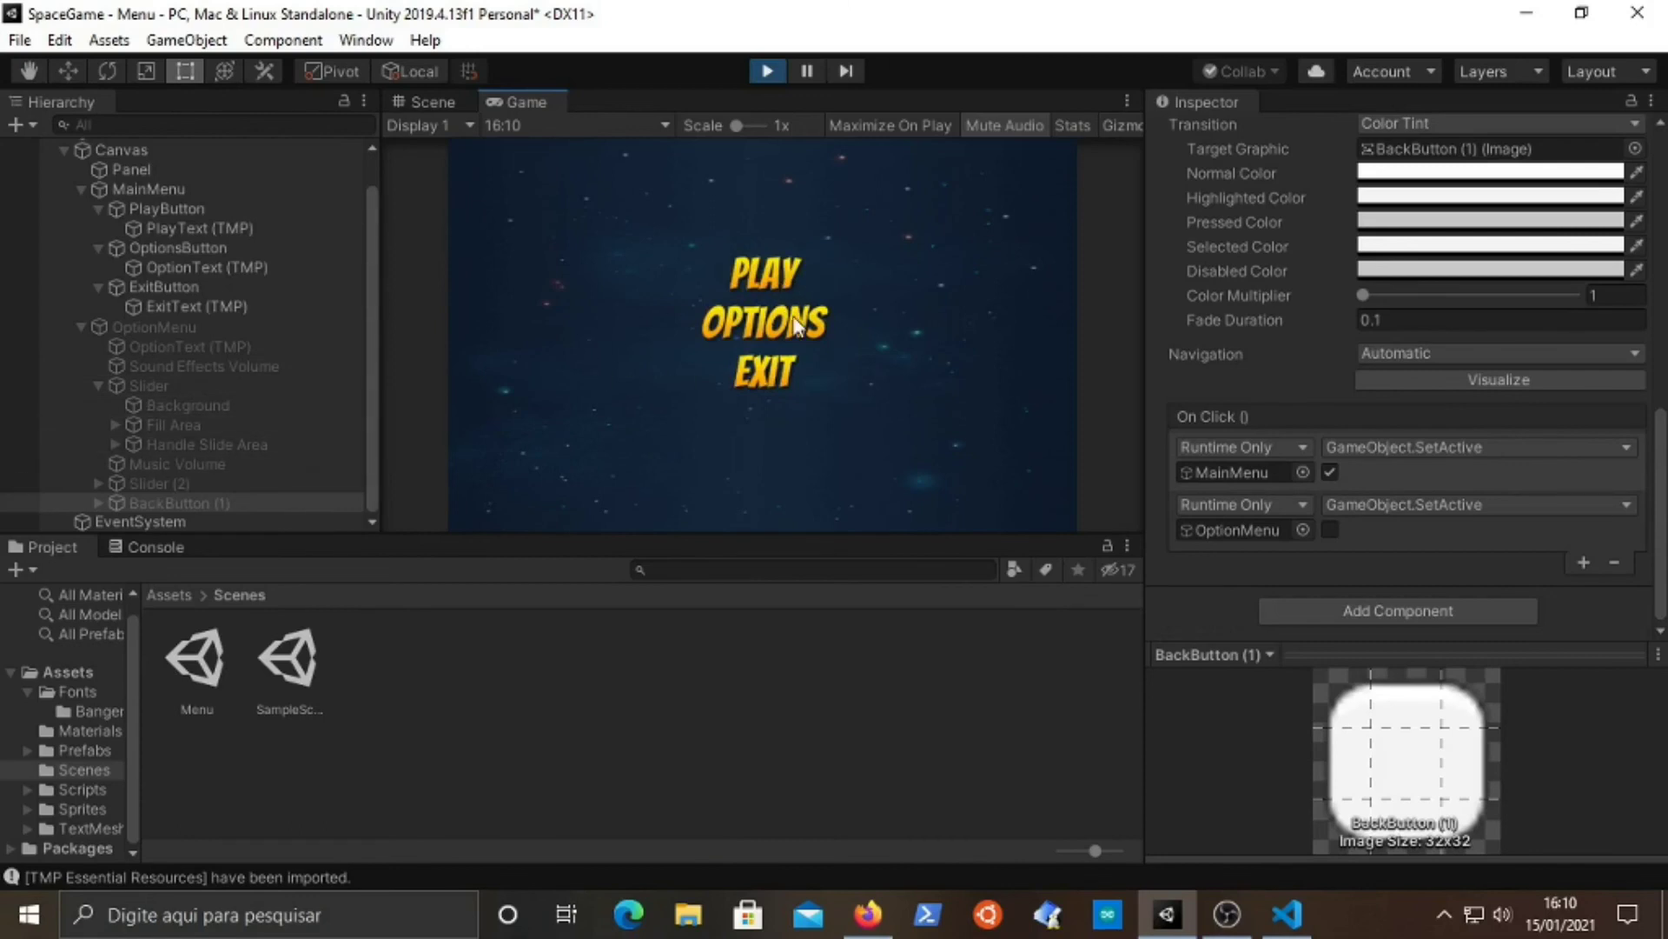
left_click(774, 269)
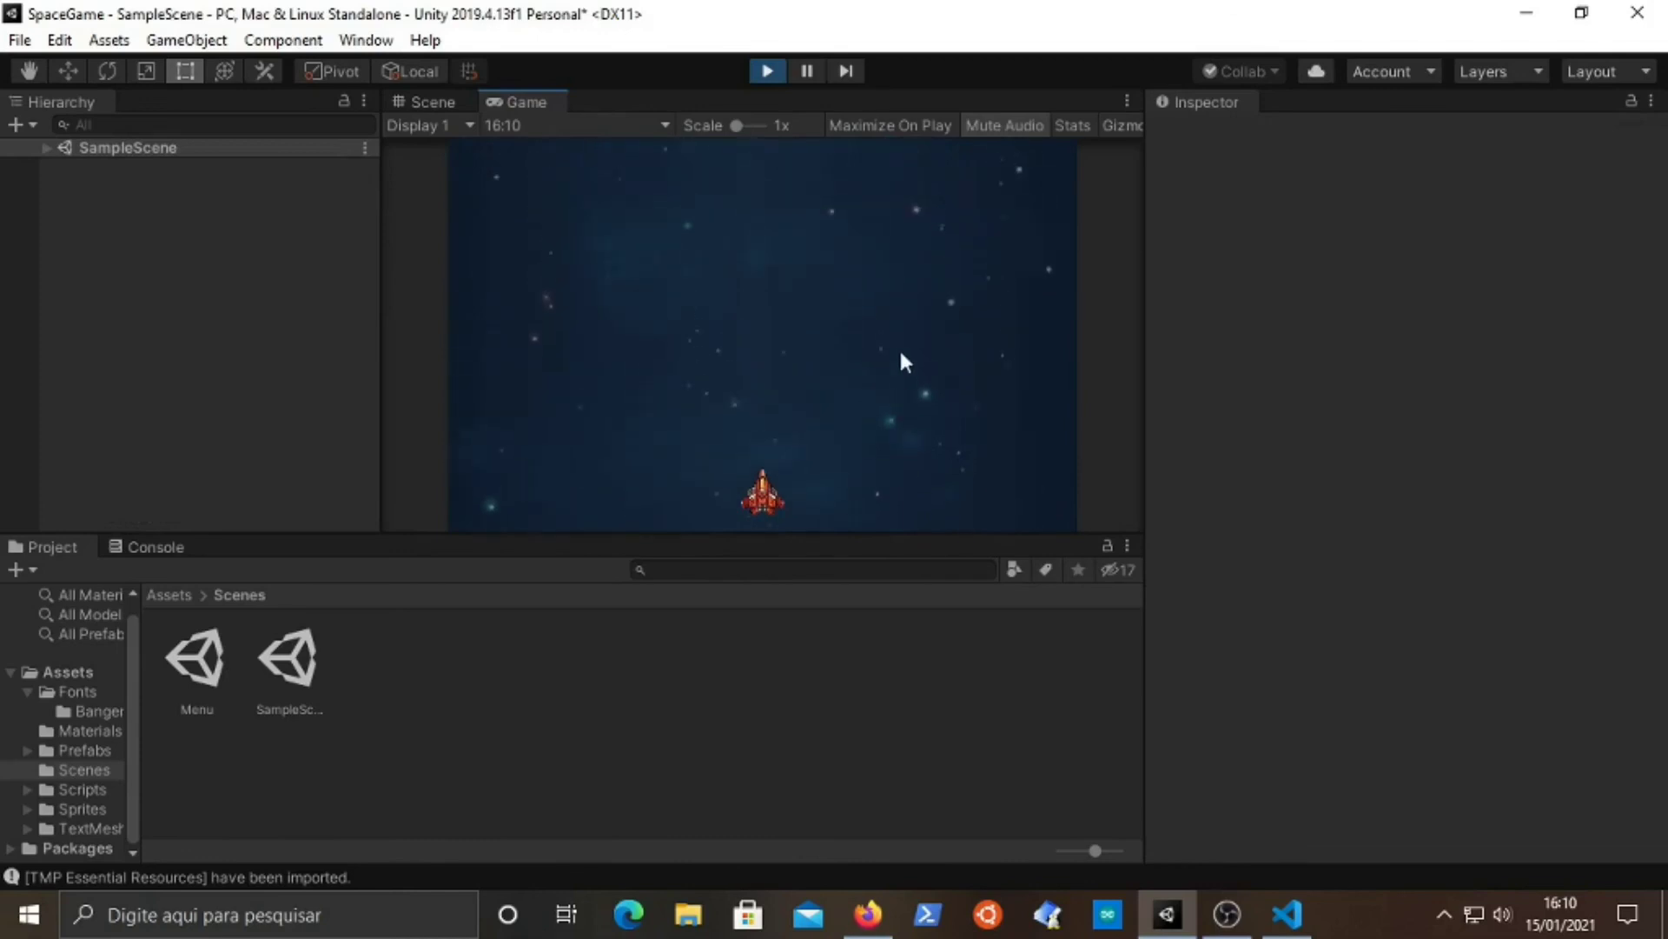
key("Left")
key("Left")
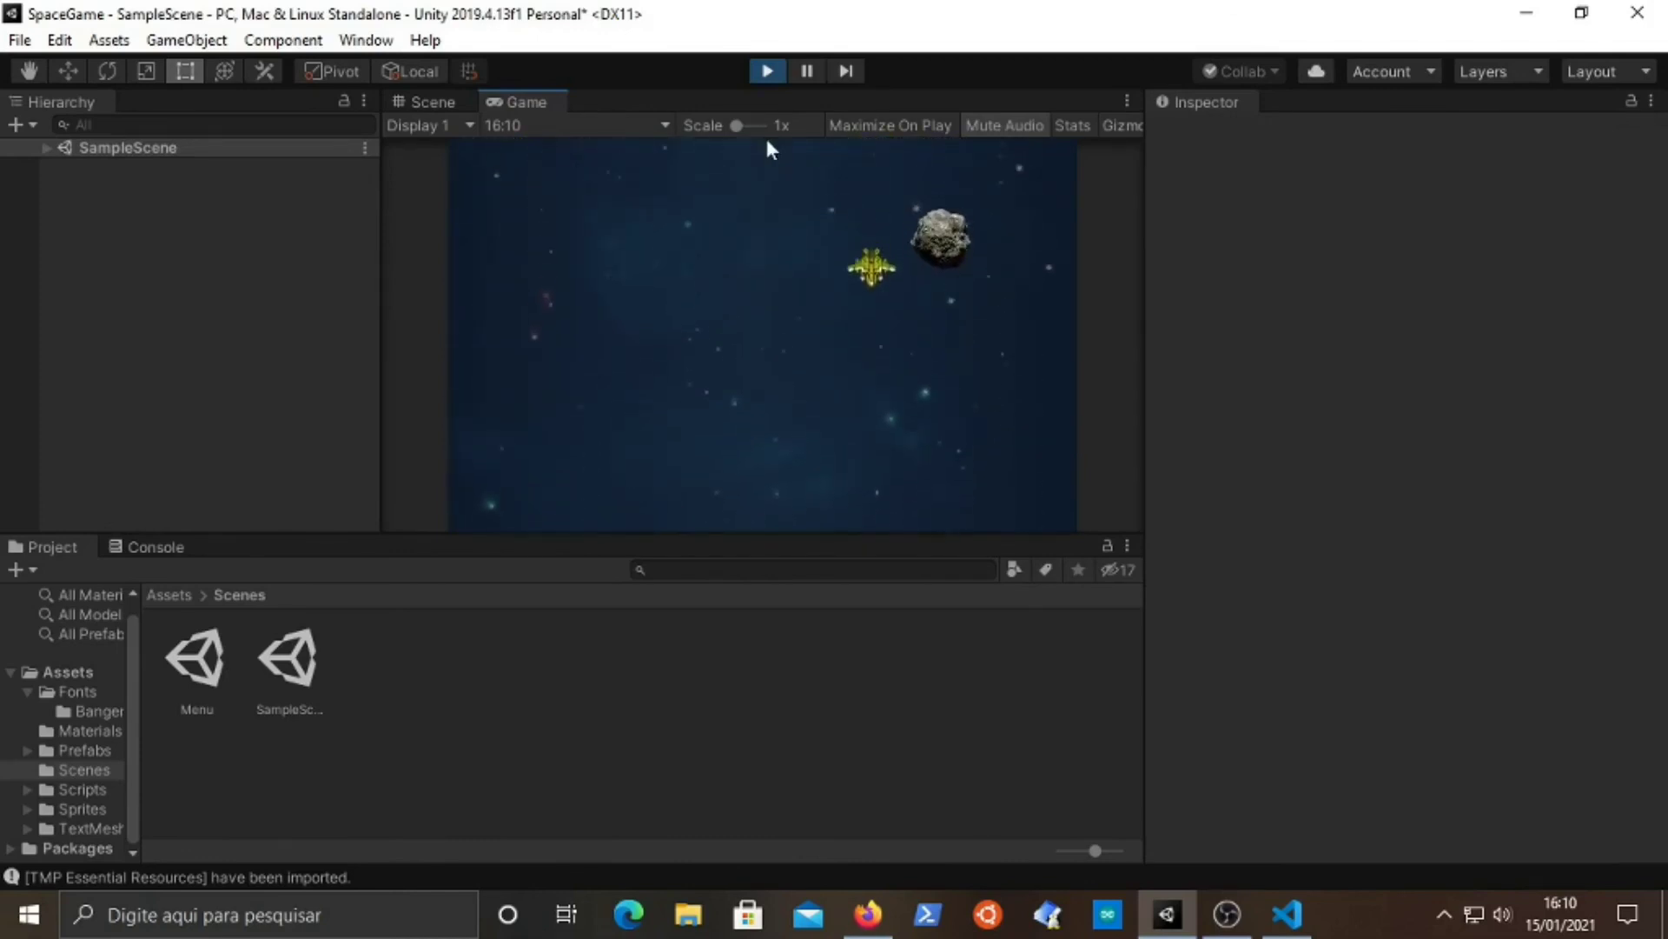
left_click(768, 71)
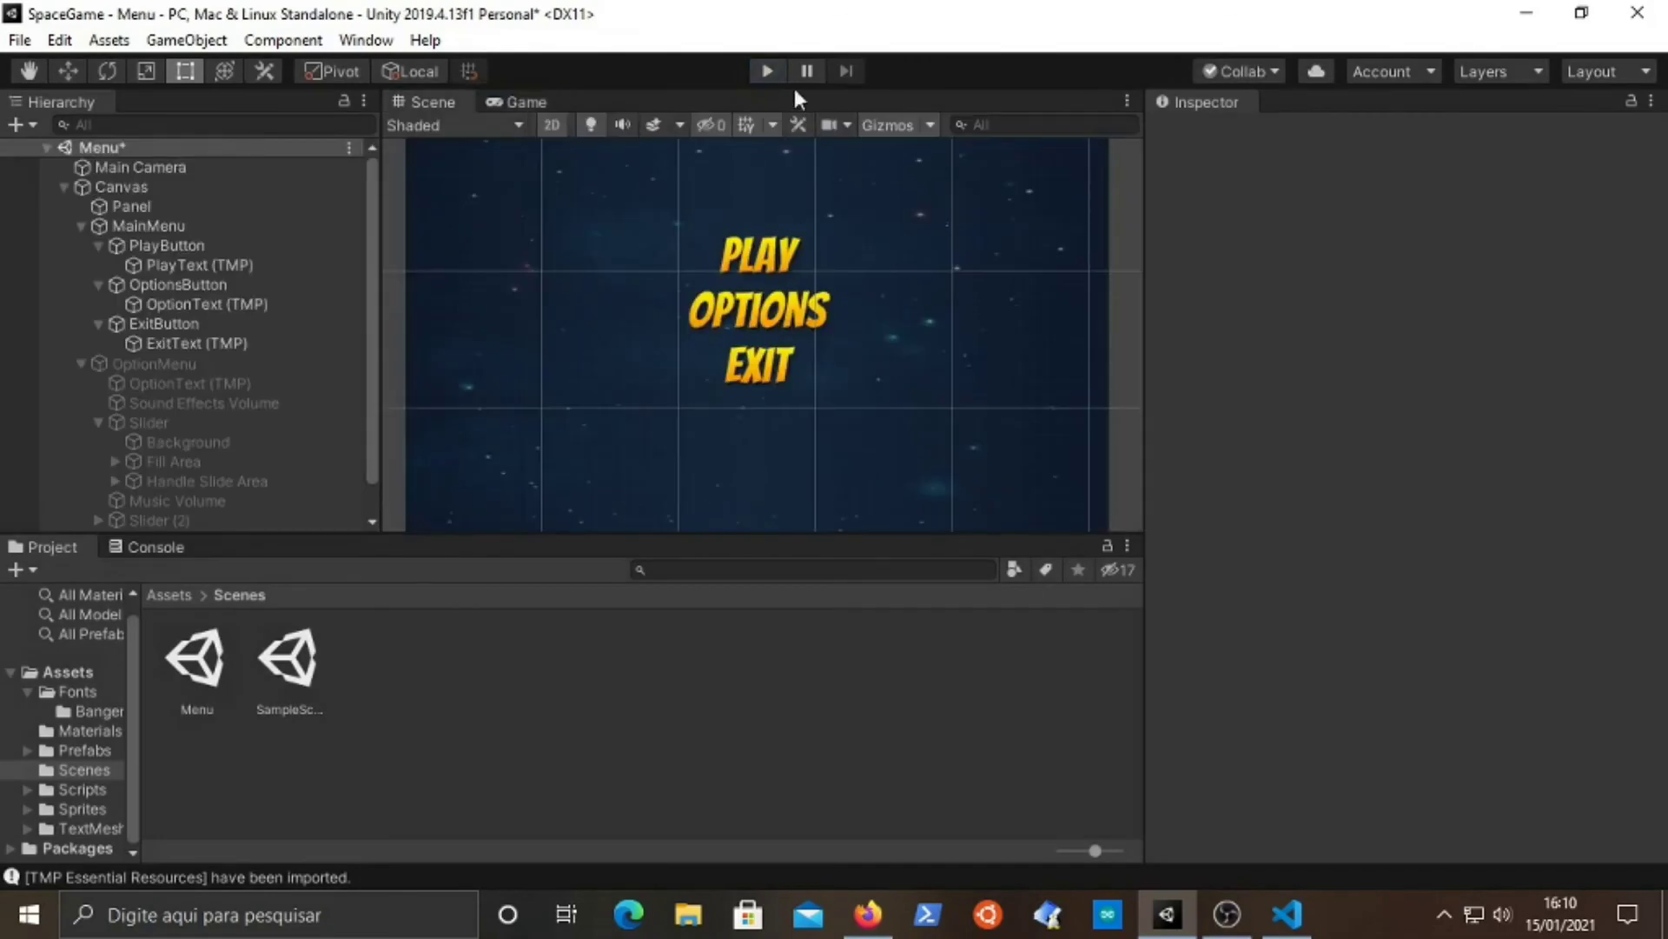
left_click(768, 73)
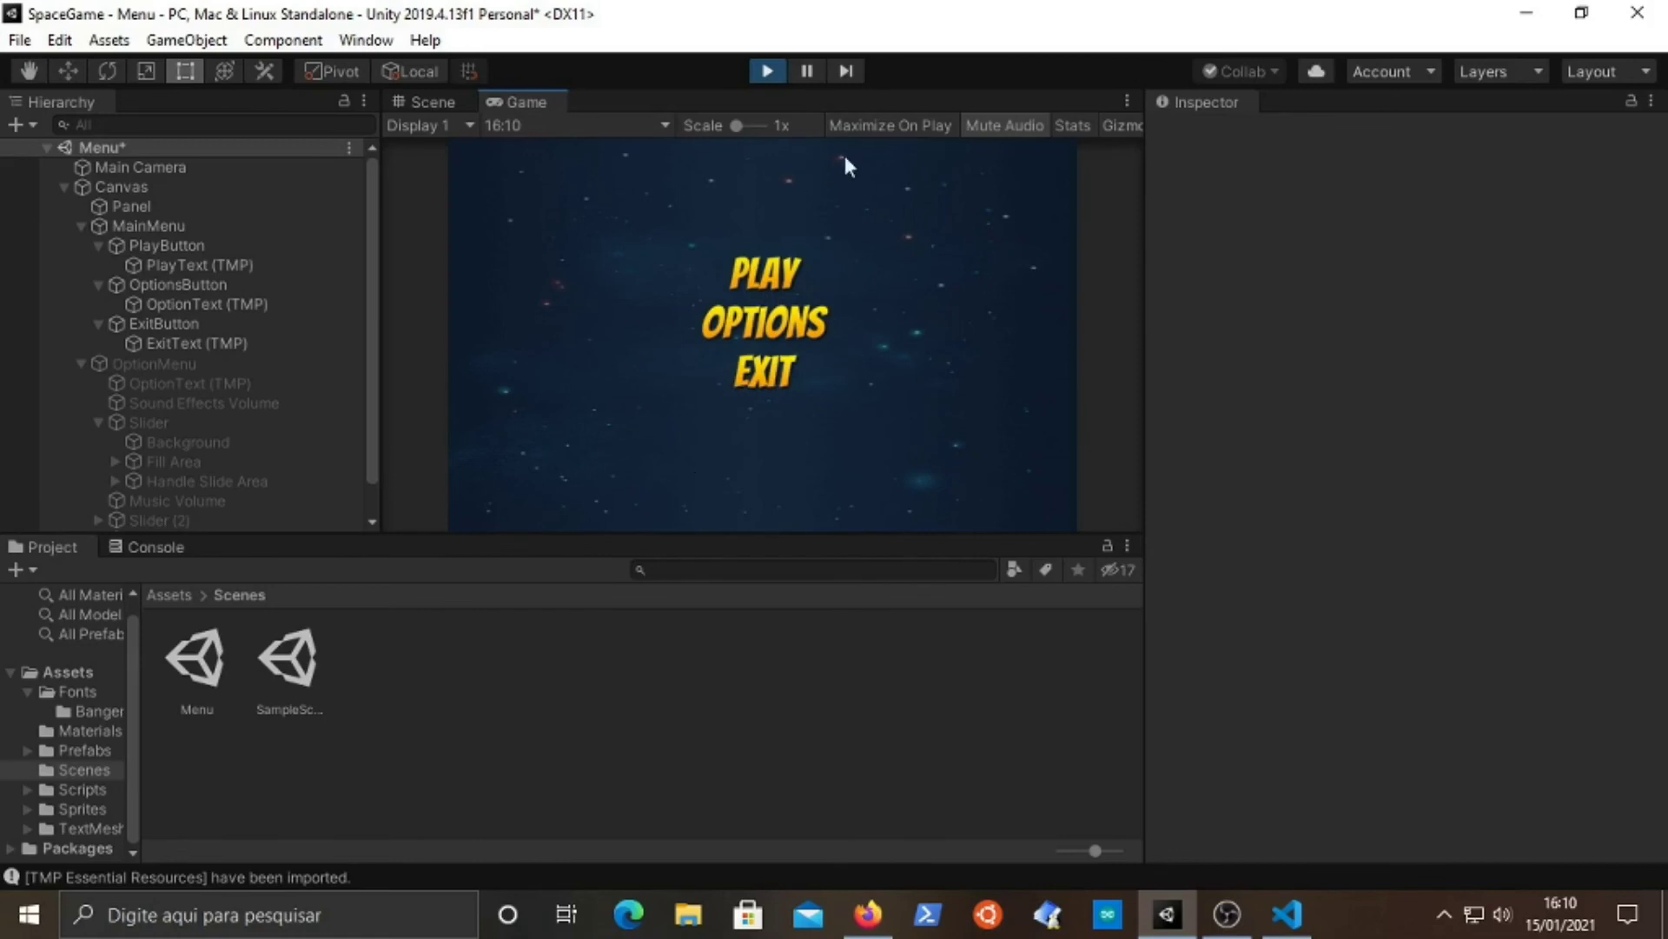
left_click(768, 70)
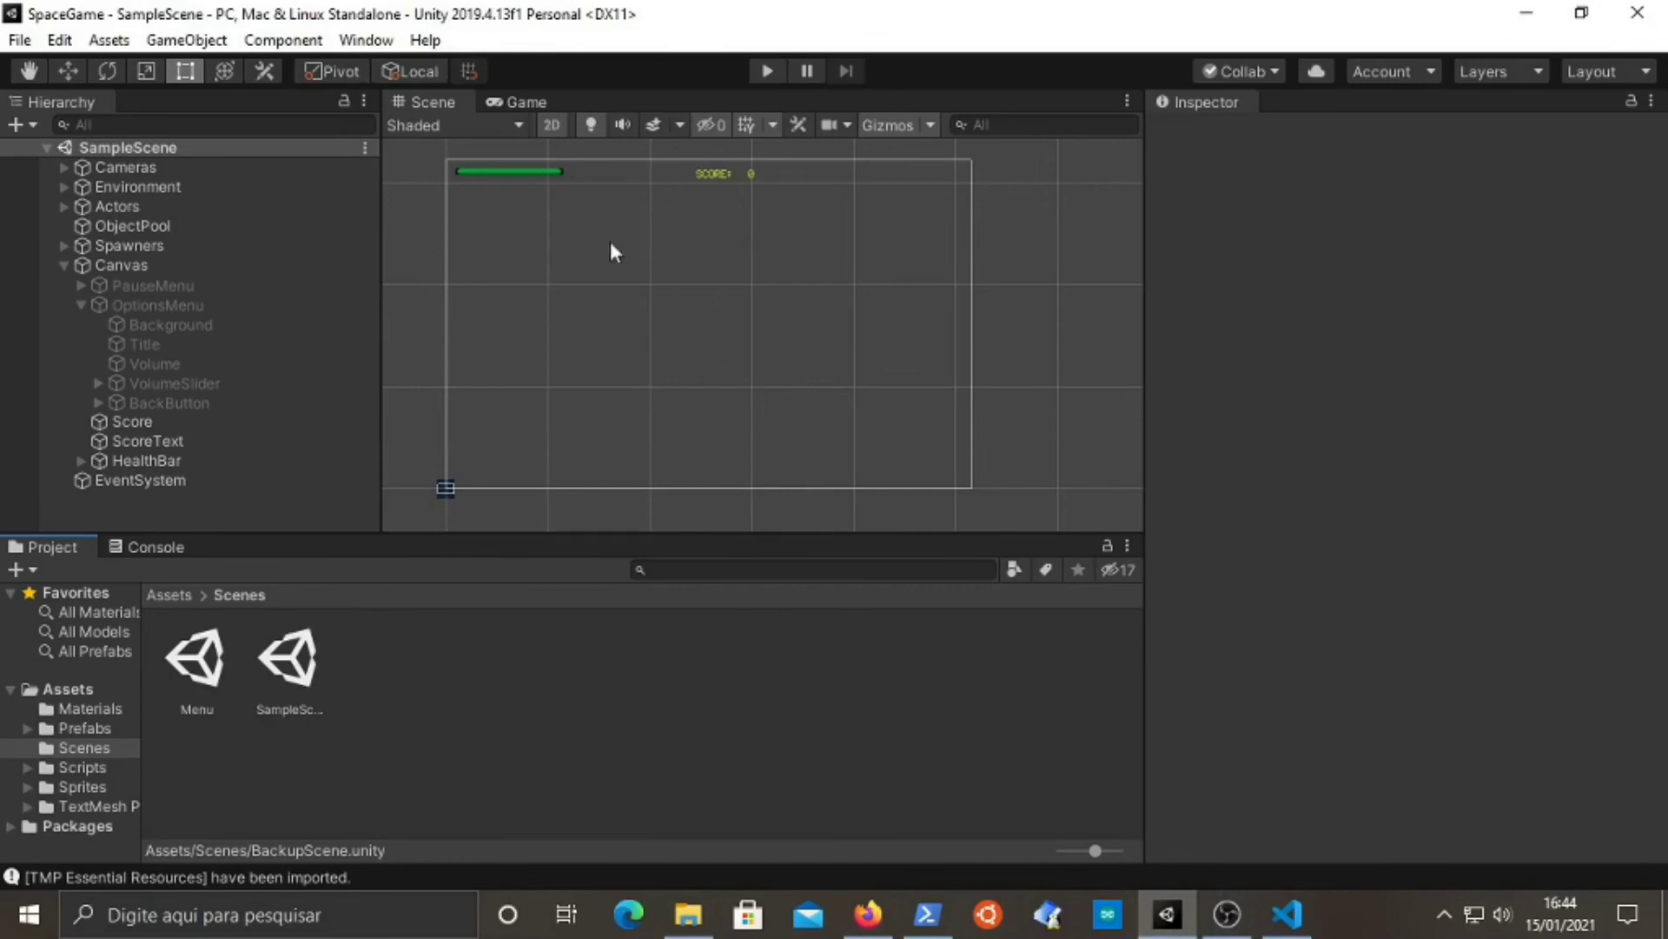
- Playtest SampleScene by flying the ship around and firing at the enemies, and stop play mode
middle_click_drag(696, 261, 745, 247)
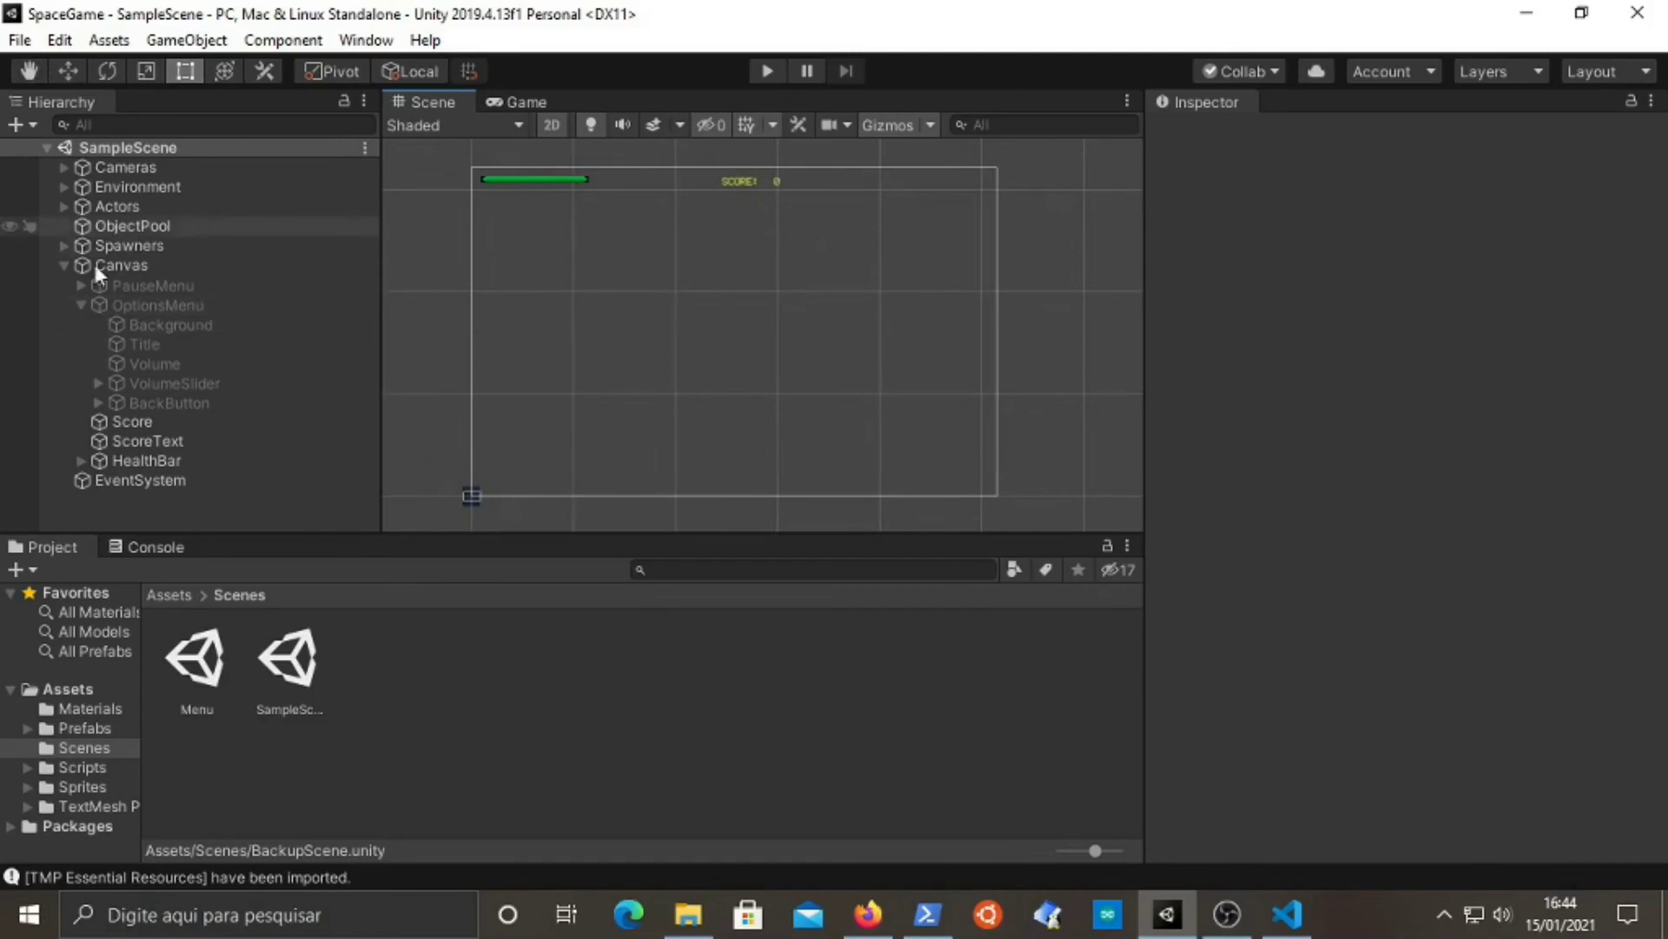
left_click(766, 73)
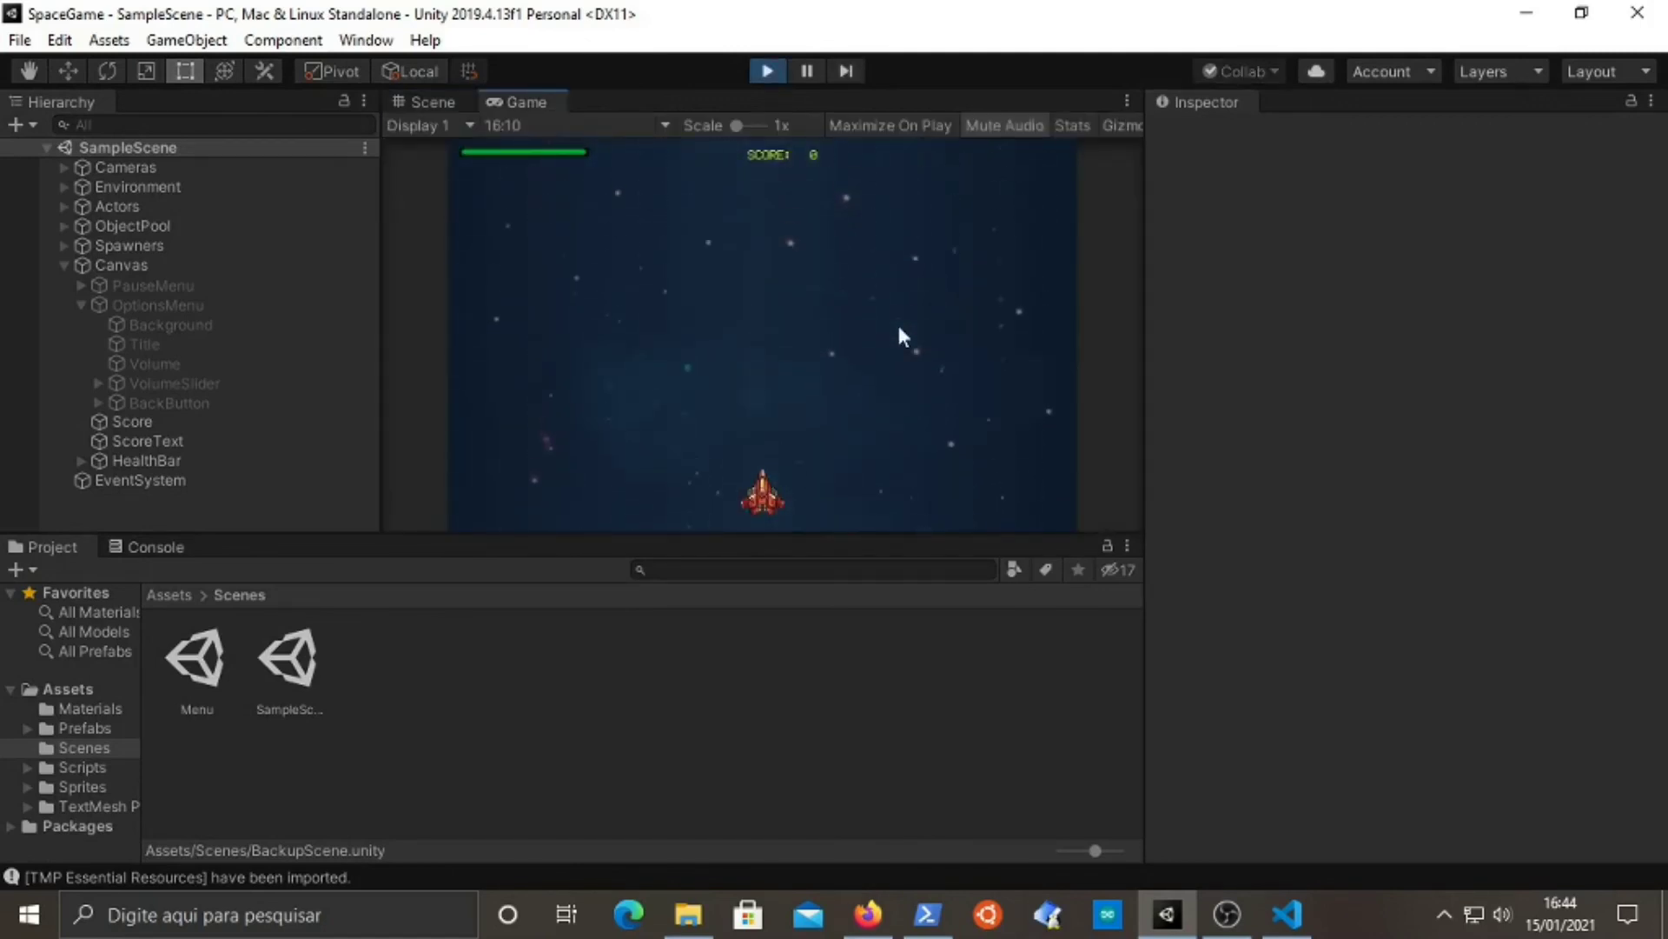
key("Left")
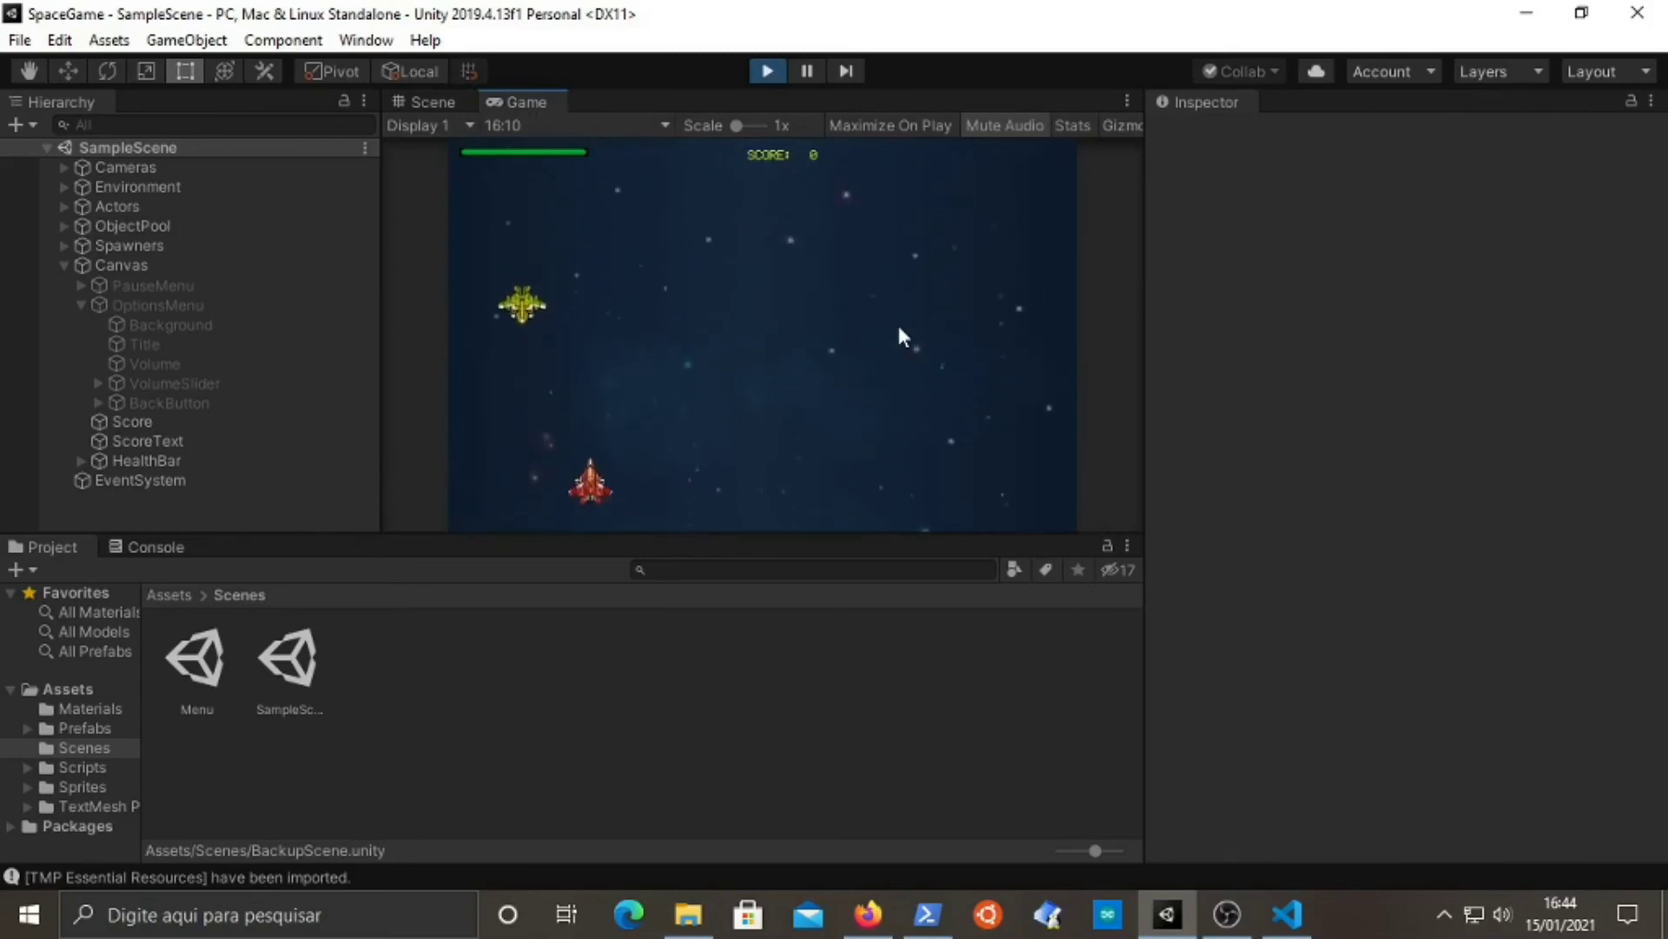
key("Right")
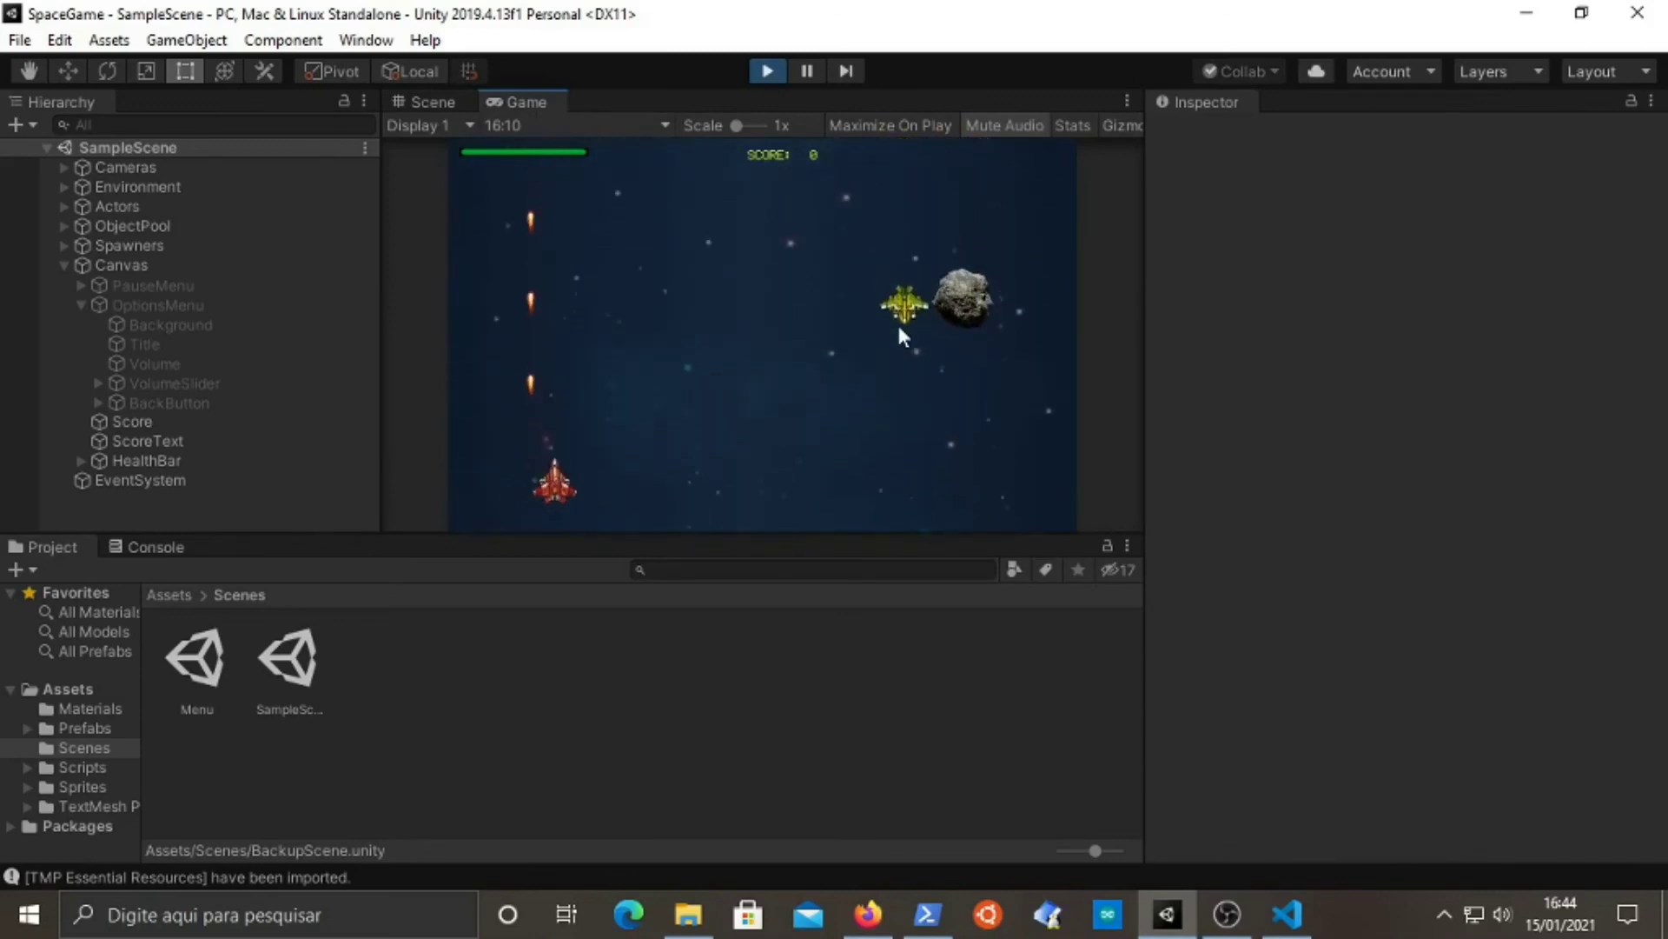
key("Left")
key("space")
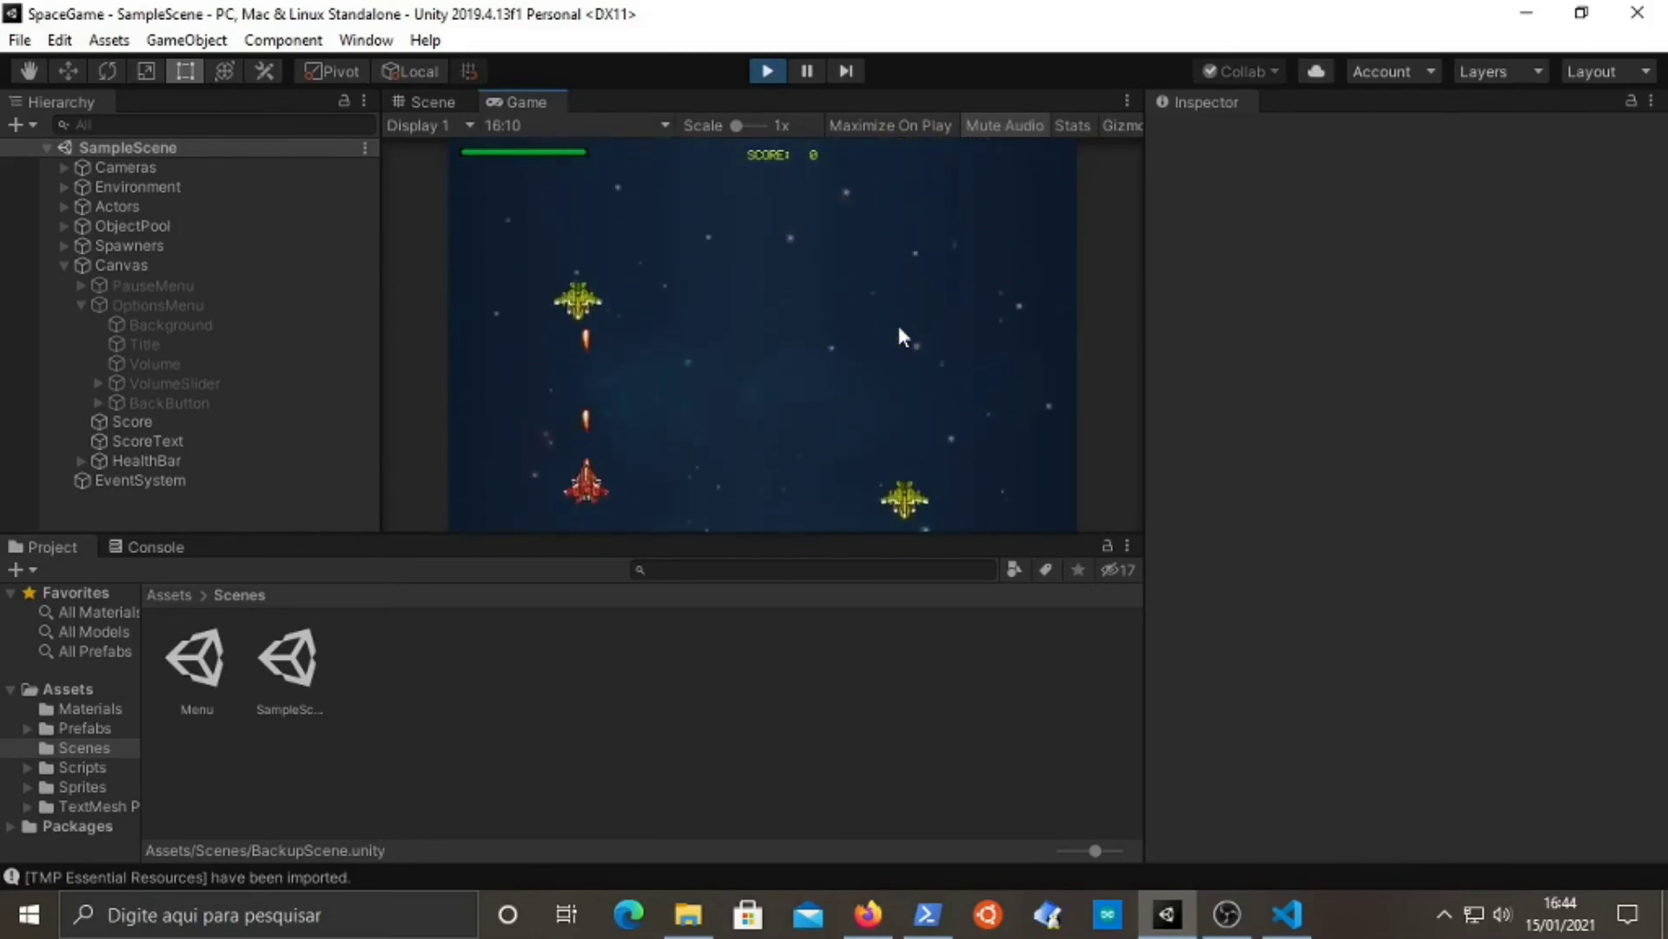
key("Right")
key("Right")
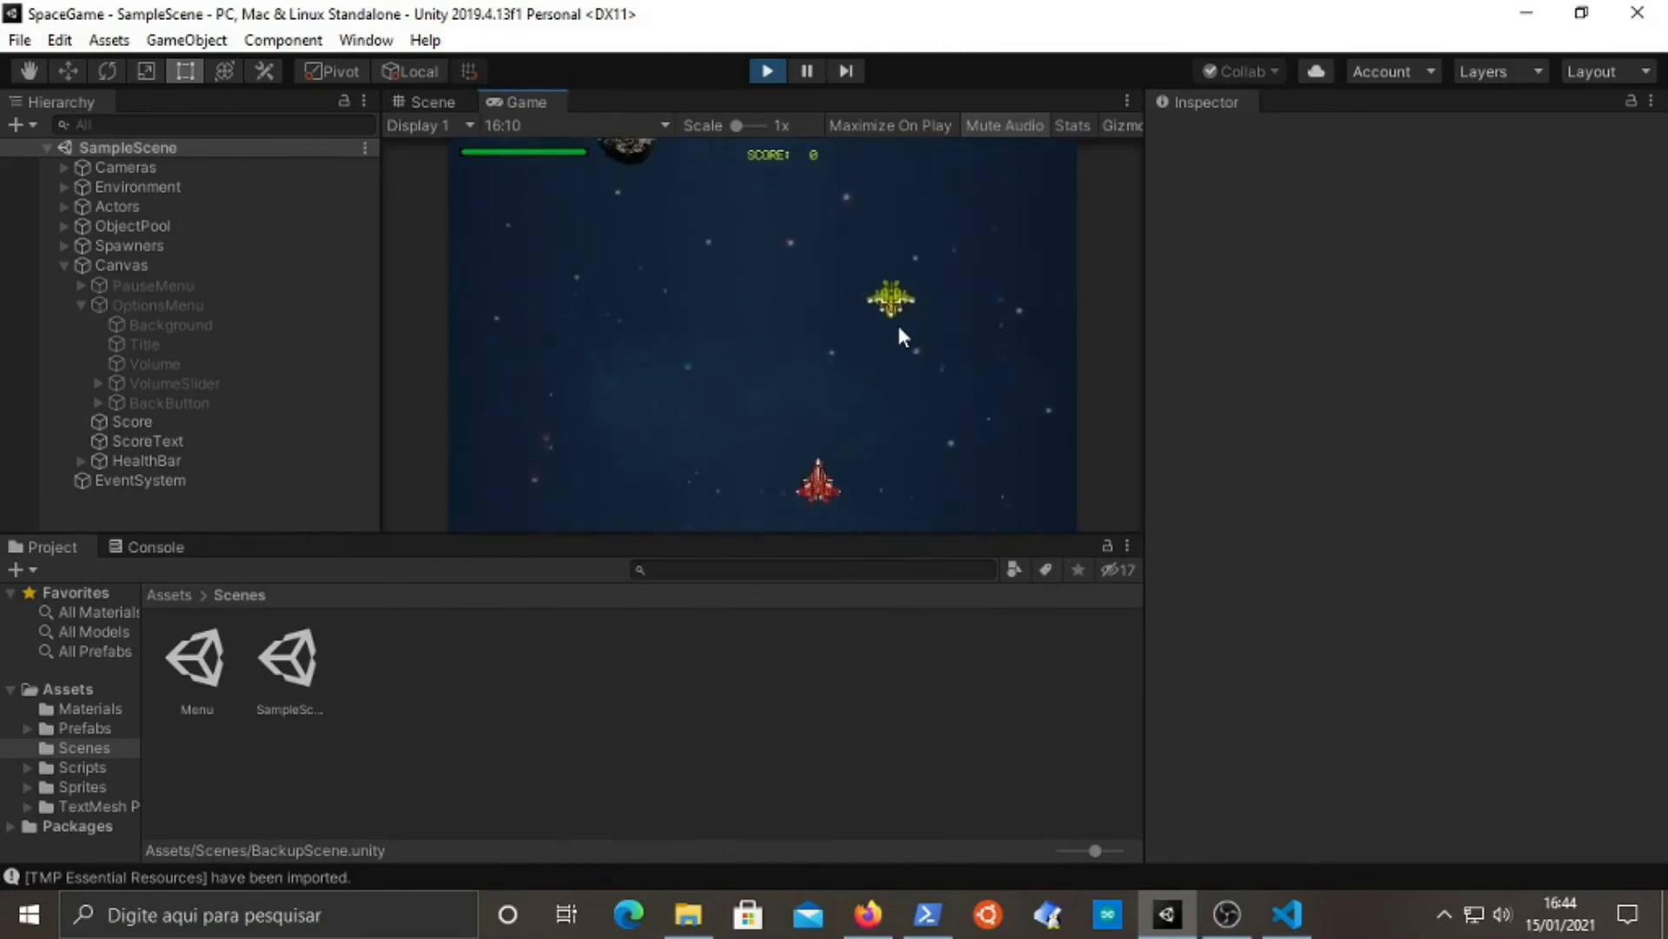
key("Left")
key("Up")
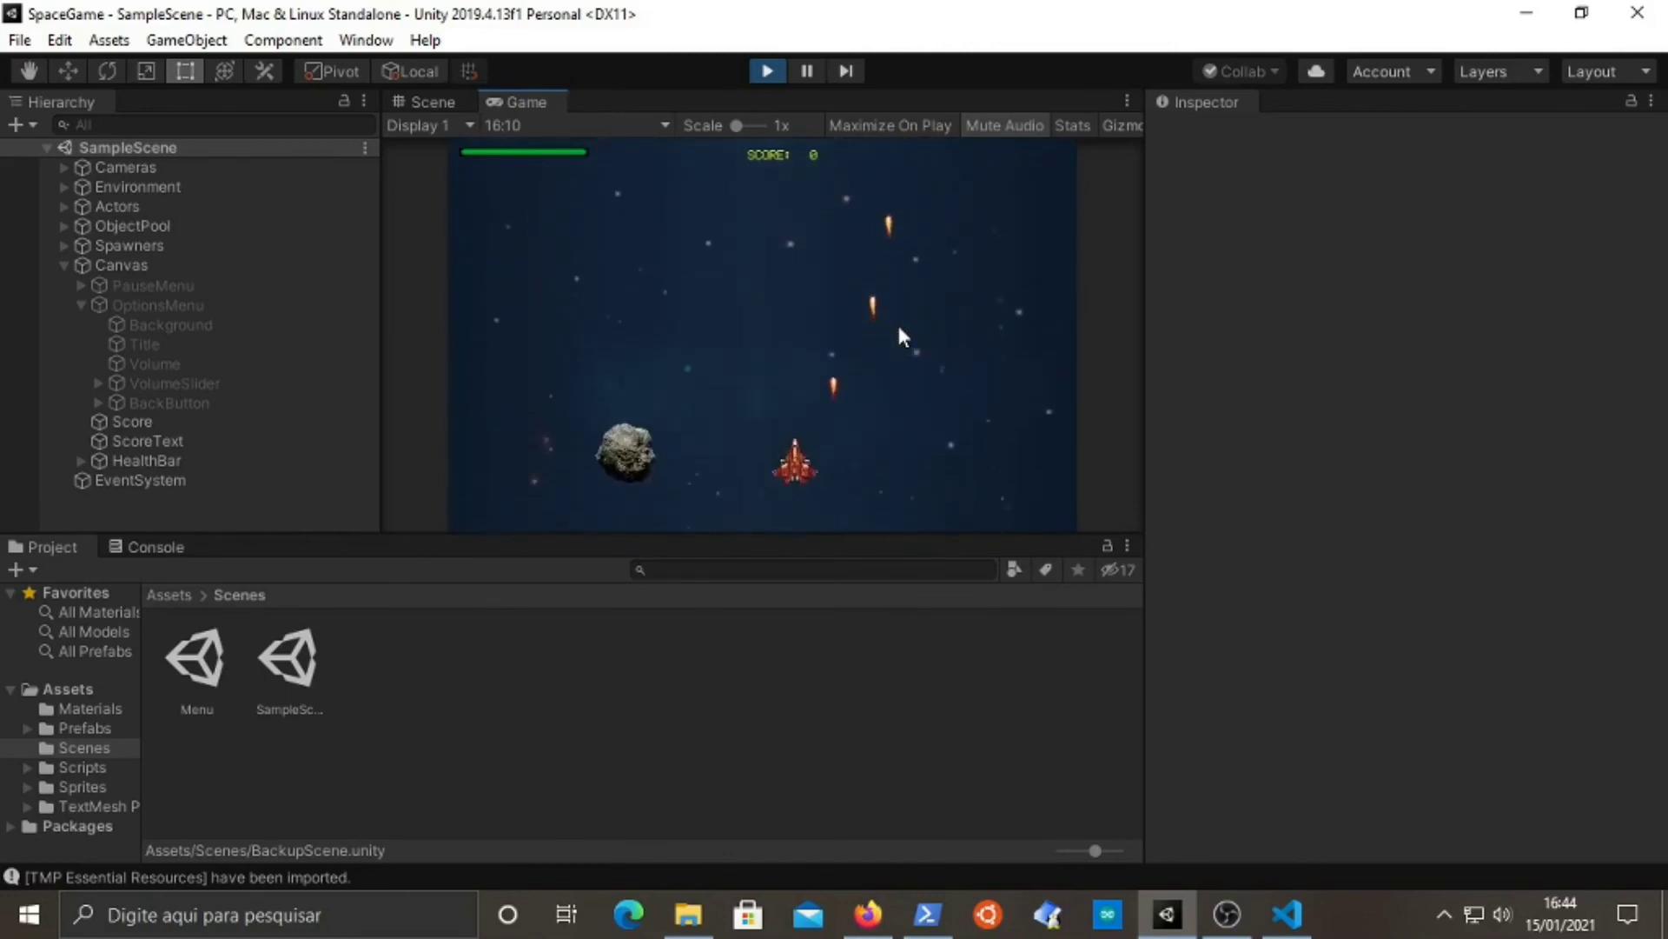
key("Right")
key("Left")
key("Up")
key("Down")
key("Right")
key("Right")
key("Up")
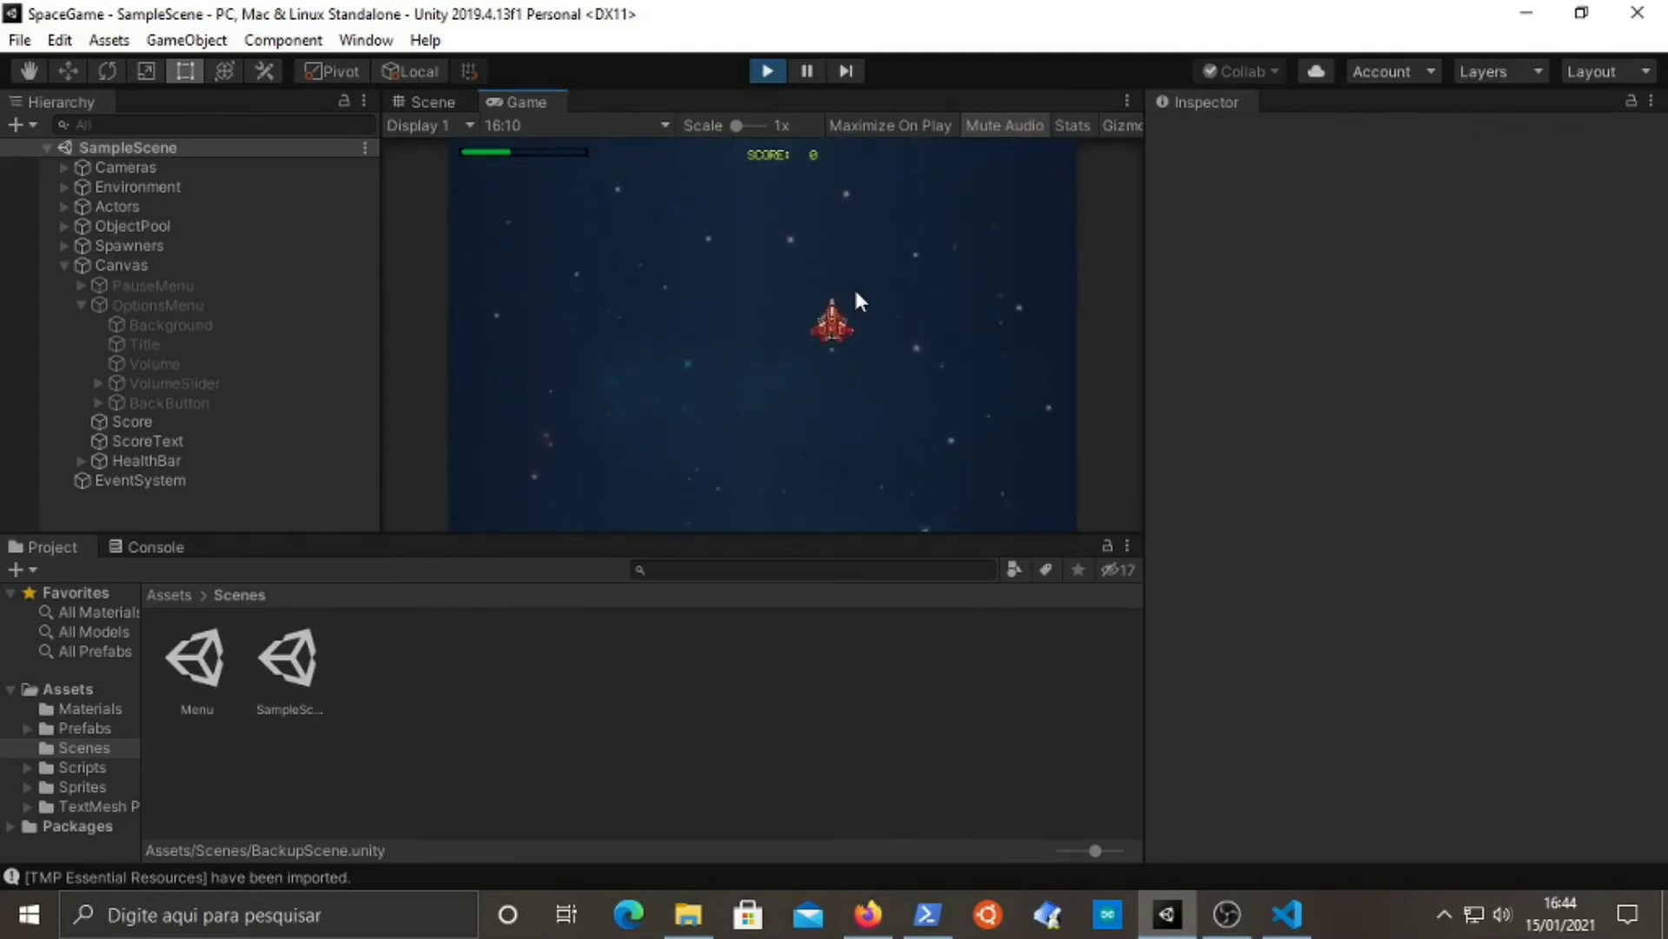
key("Left")
key("Down")
key("Left")
key("Up")
key("Right")
key("Down")
key("Left")
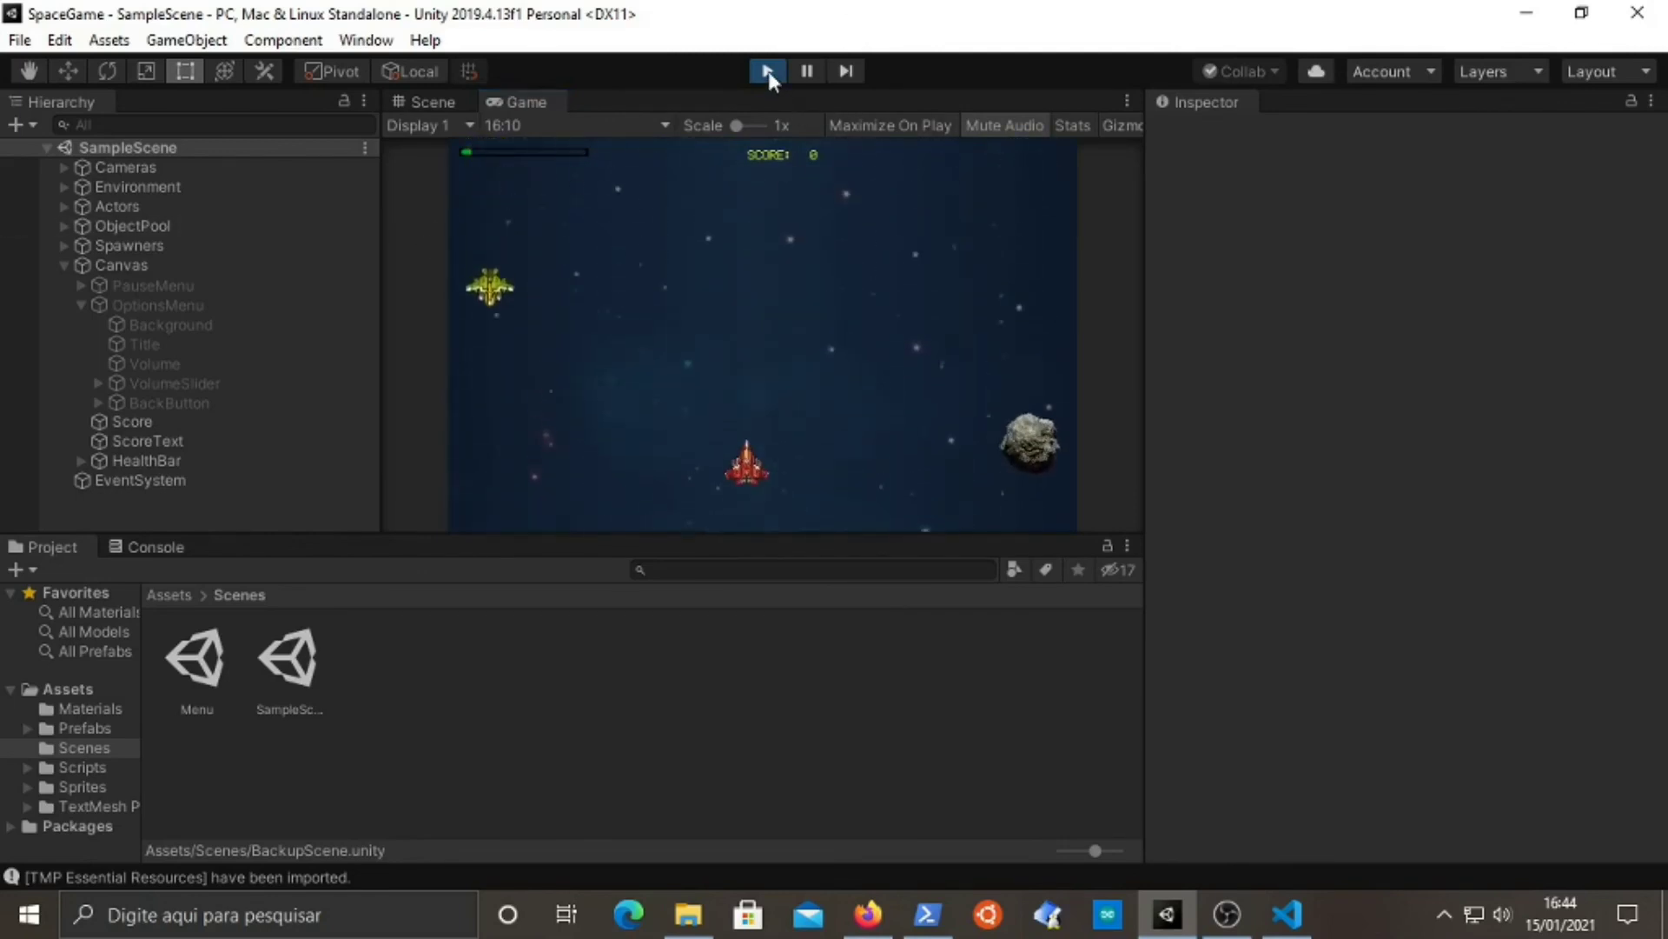
left_click(767, 71)
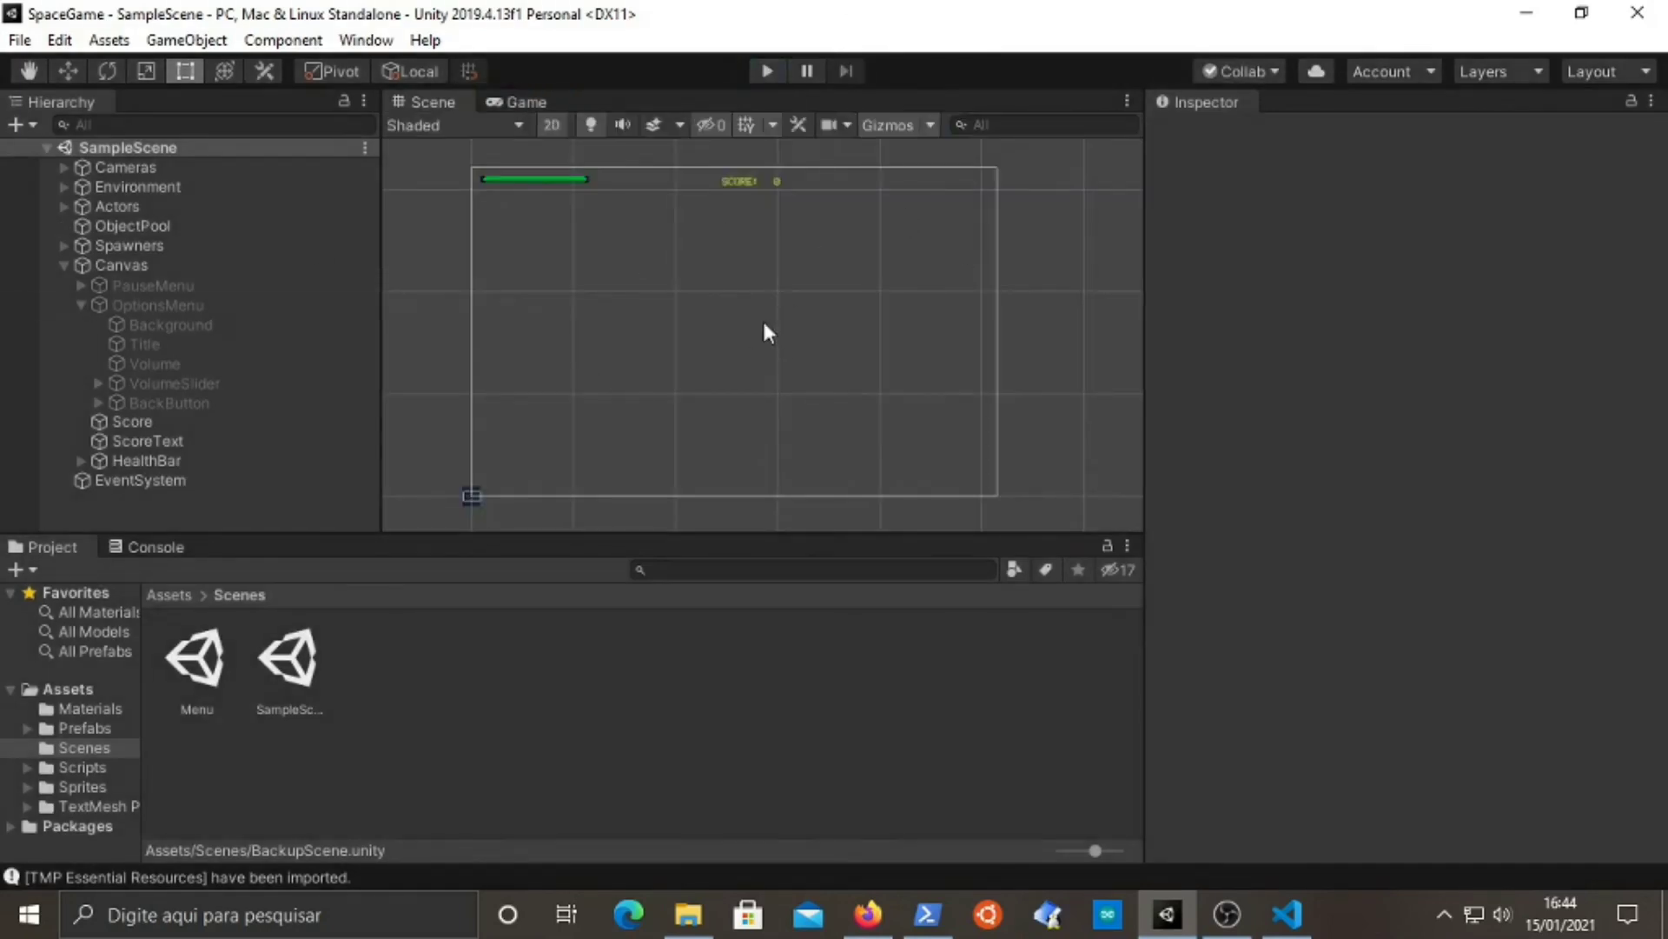
- Run SampleScene, pause the game, try the pause menu's OPTIONS, BACK and RESUME buttons, and stop play mode
left_click(765, 72)
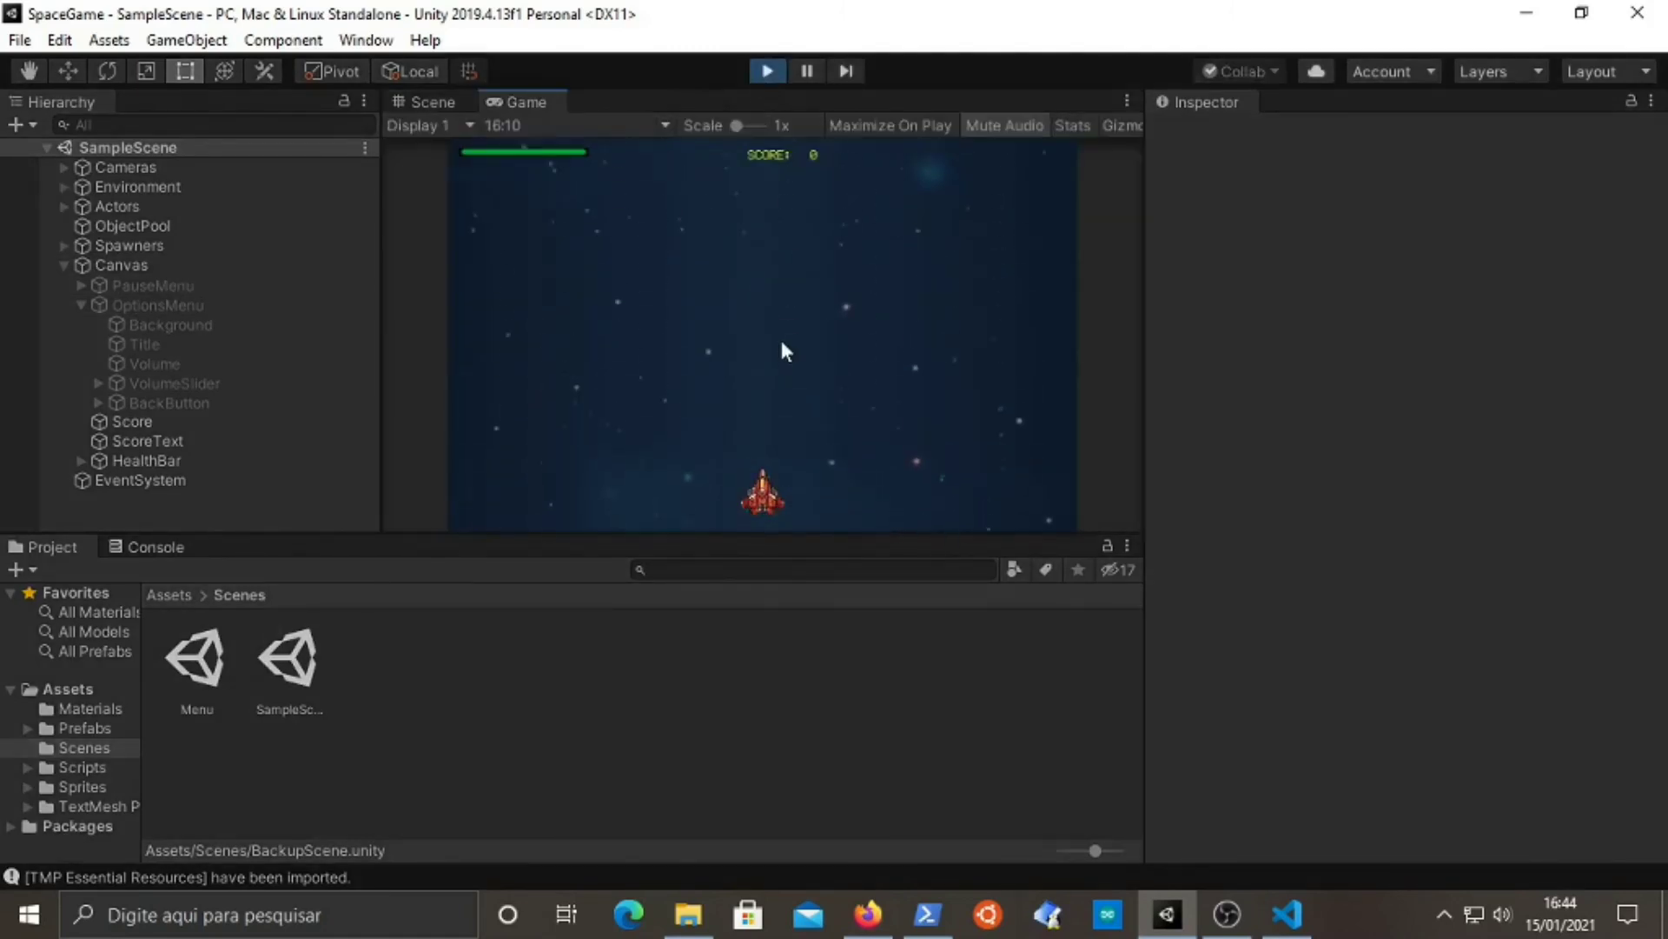
key("Escape")
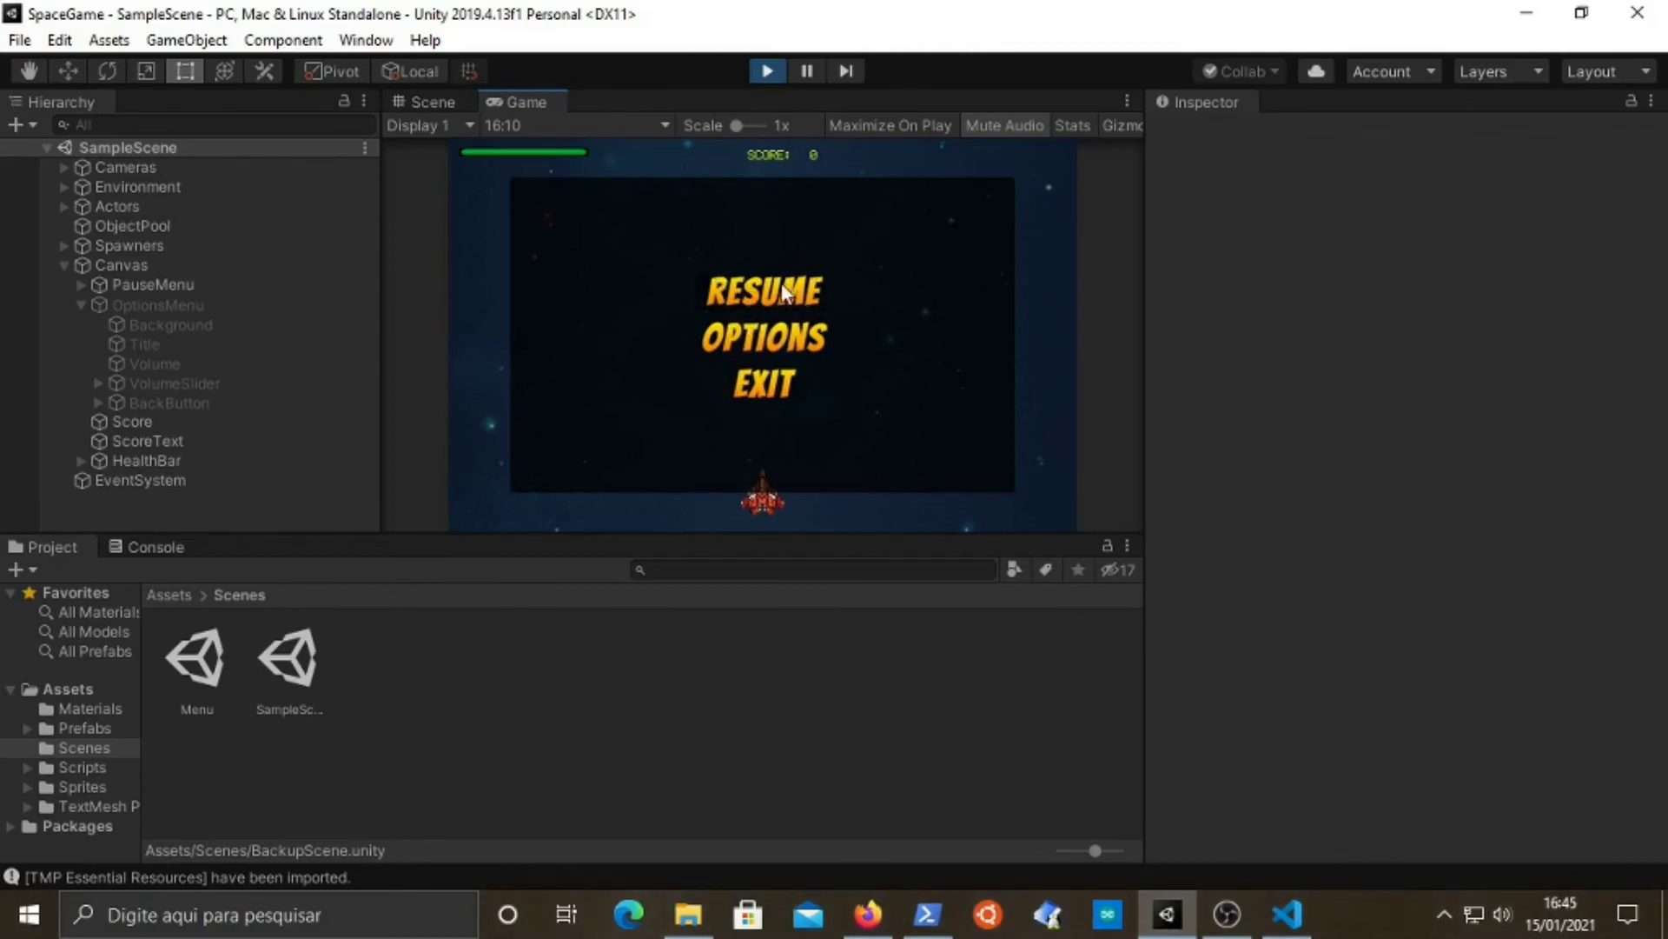
left_click(756, 336)
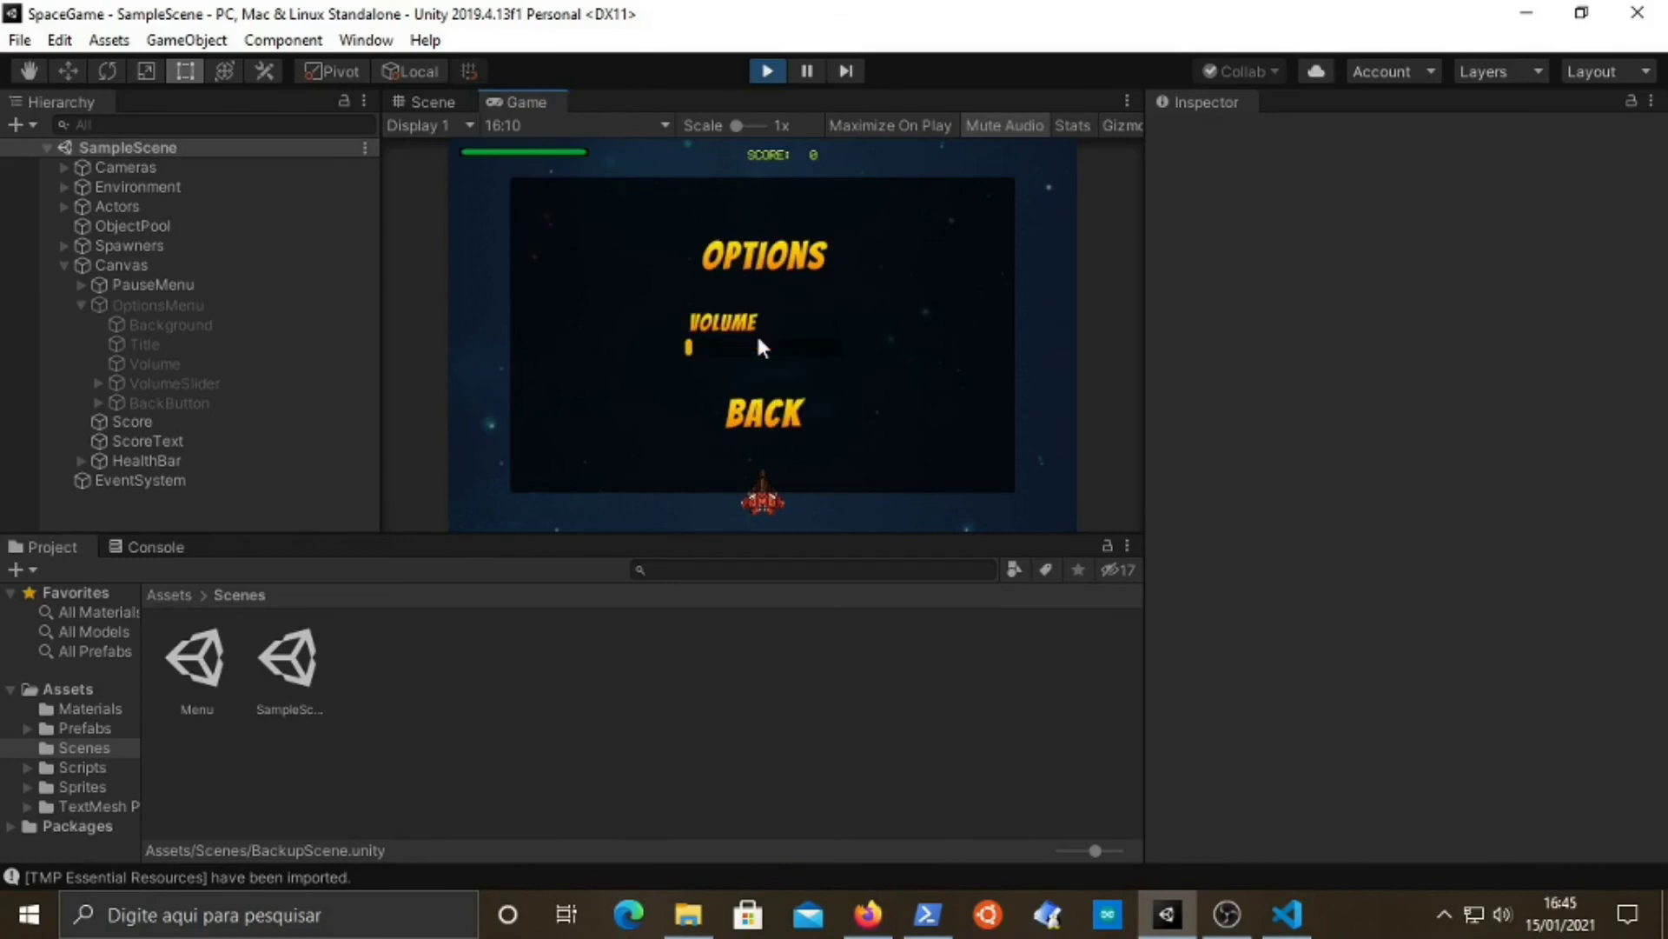
left_click(763, 417)
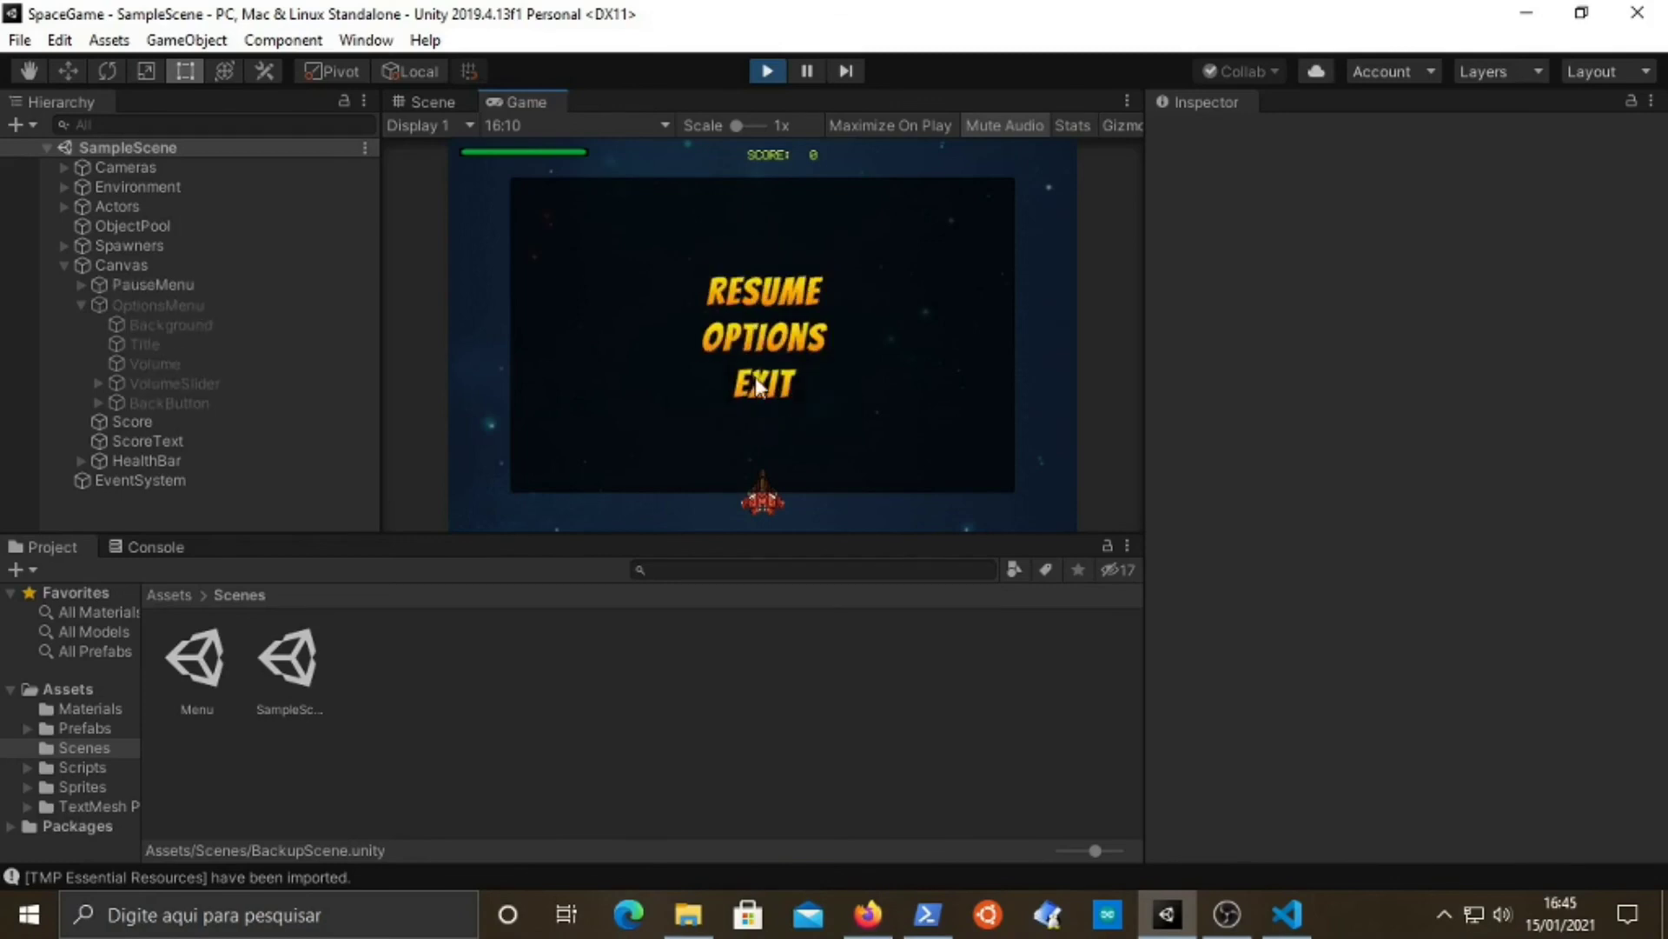
left_click(770, 289)
left_click(767, 72)
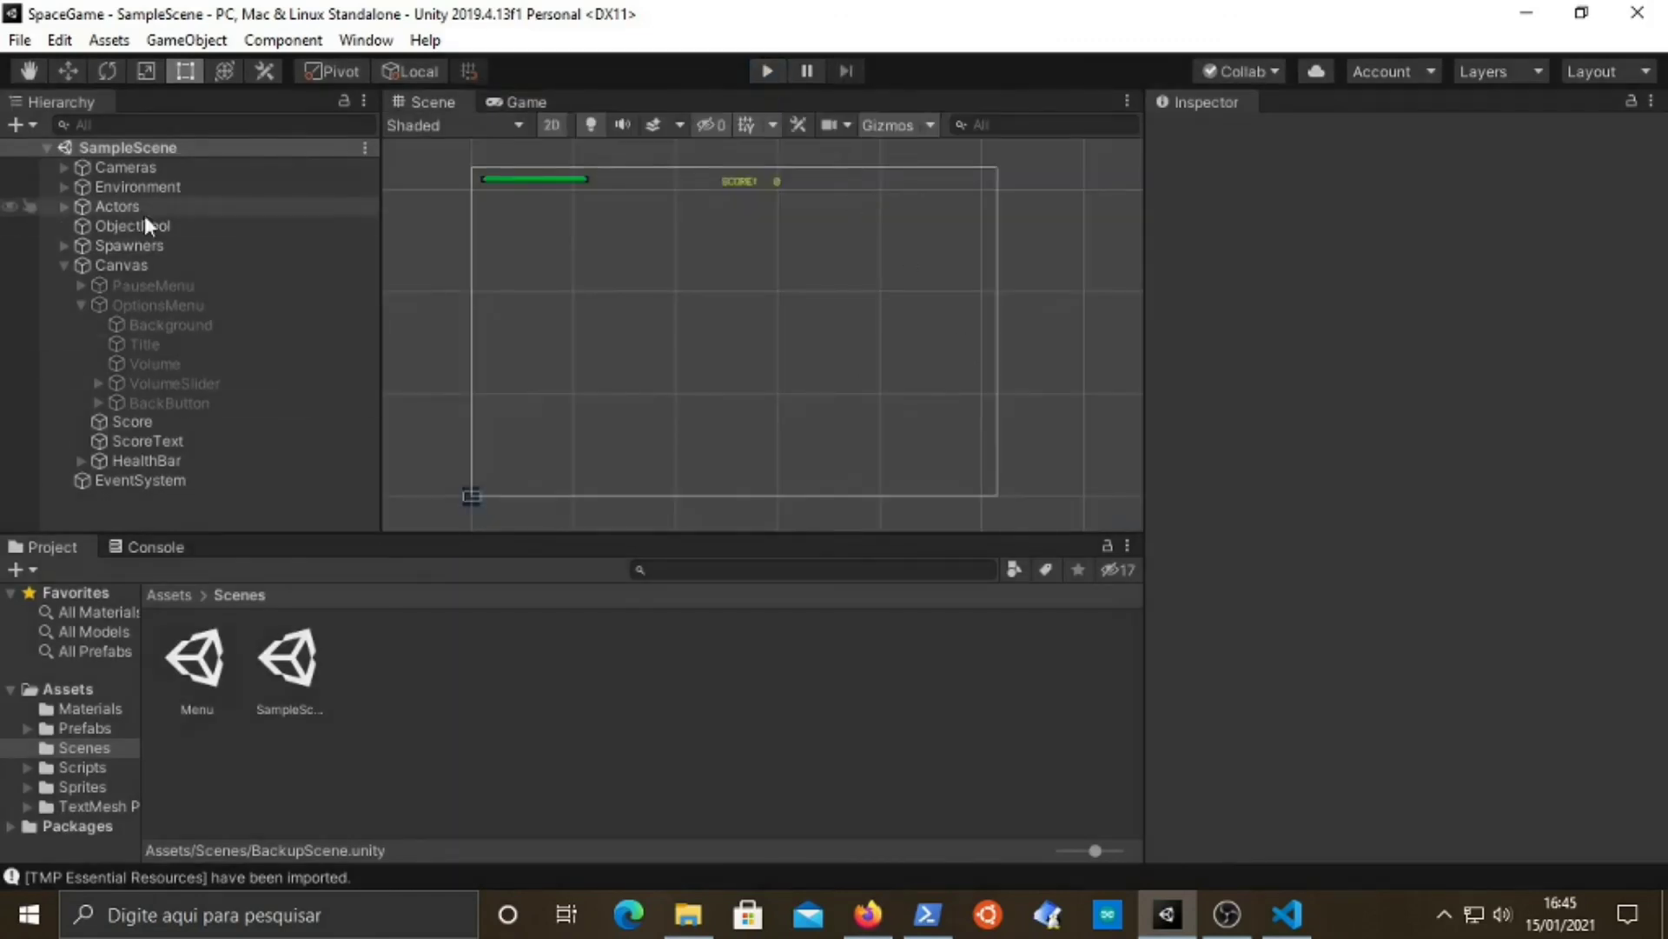
- Inspect the Pause Menu script component on Canvas, and examine the pauseMenuUI declaration in PauseMenu.cs in Visual Studio Code
left_click(138, 265)
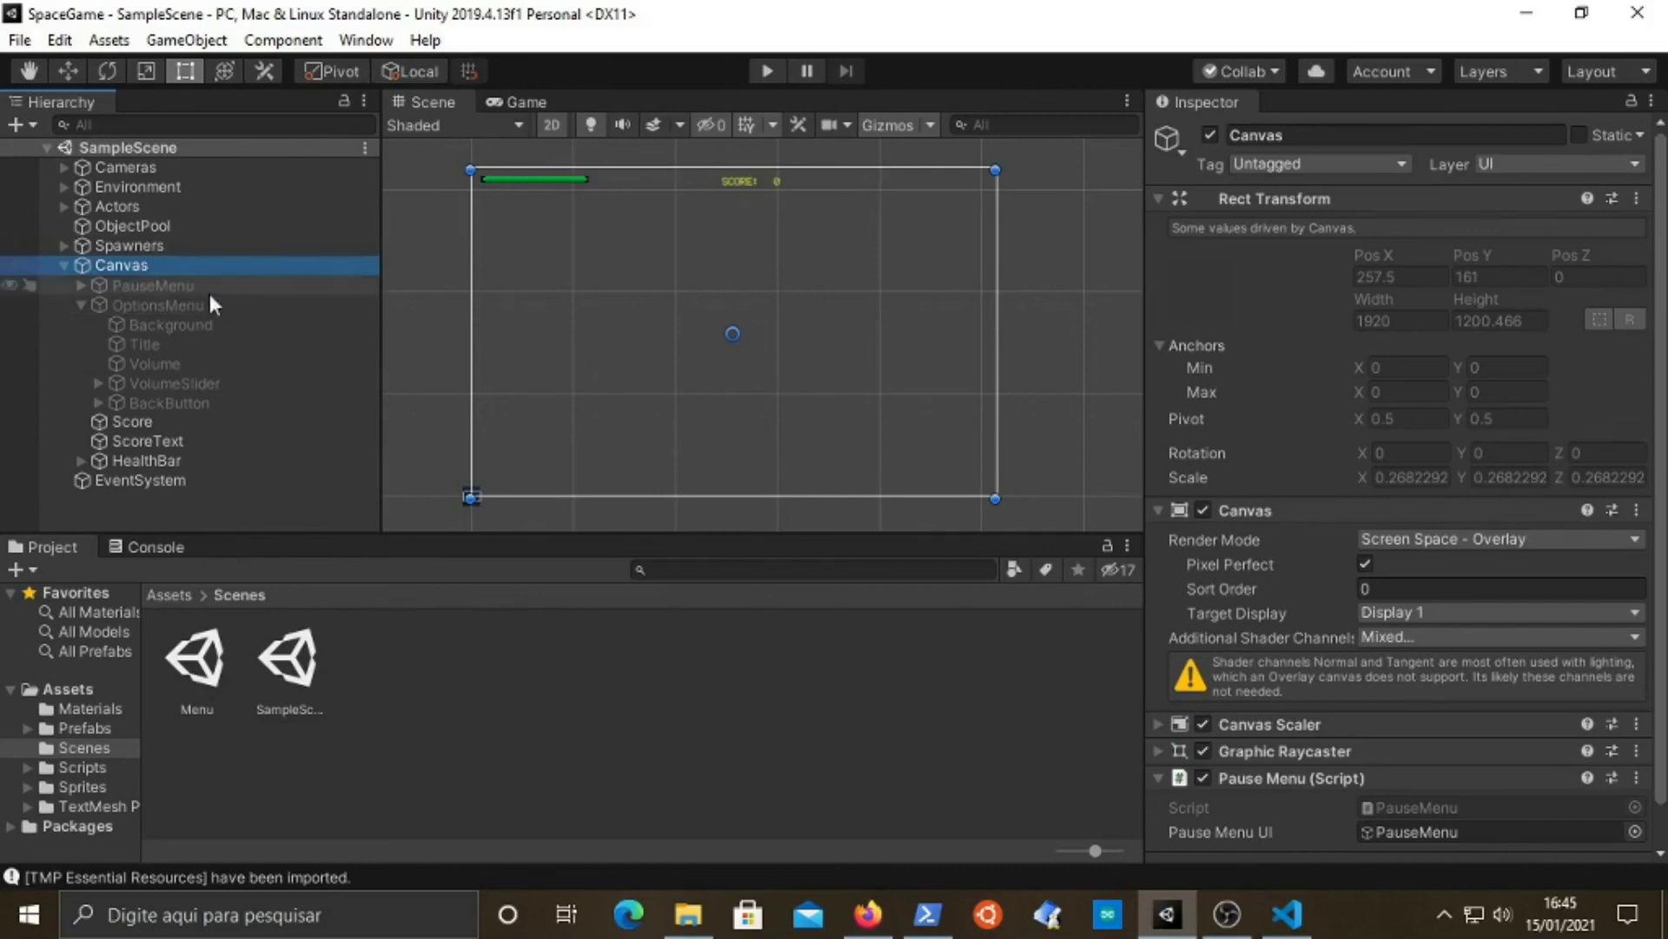
scroll(1399, 521, "down", 1)
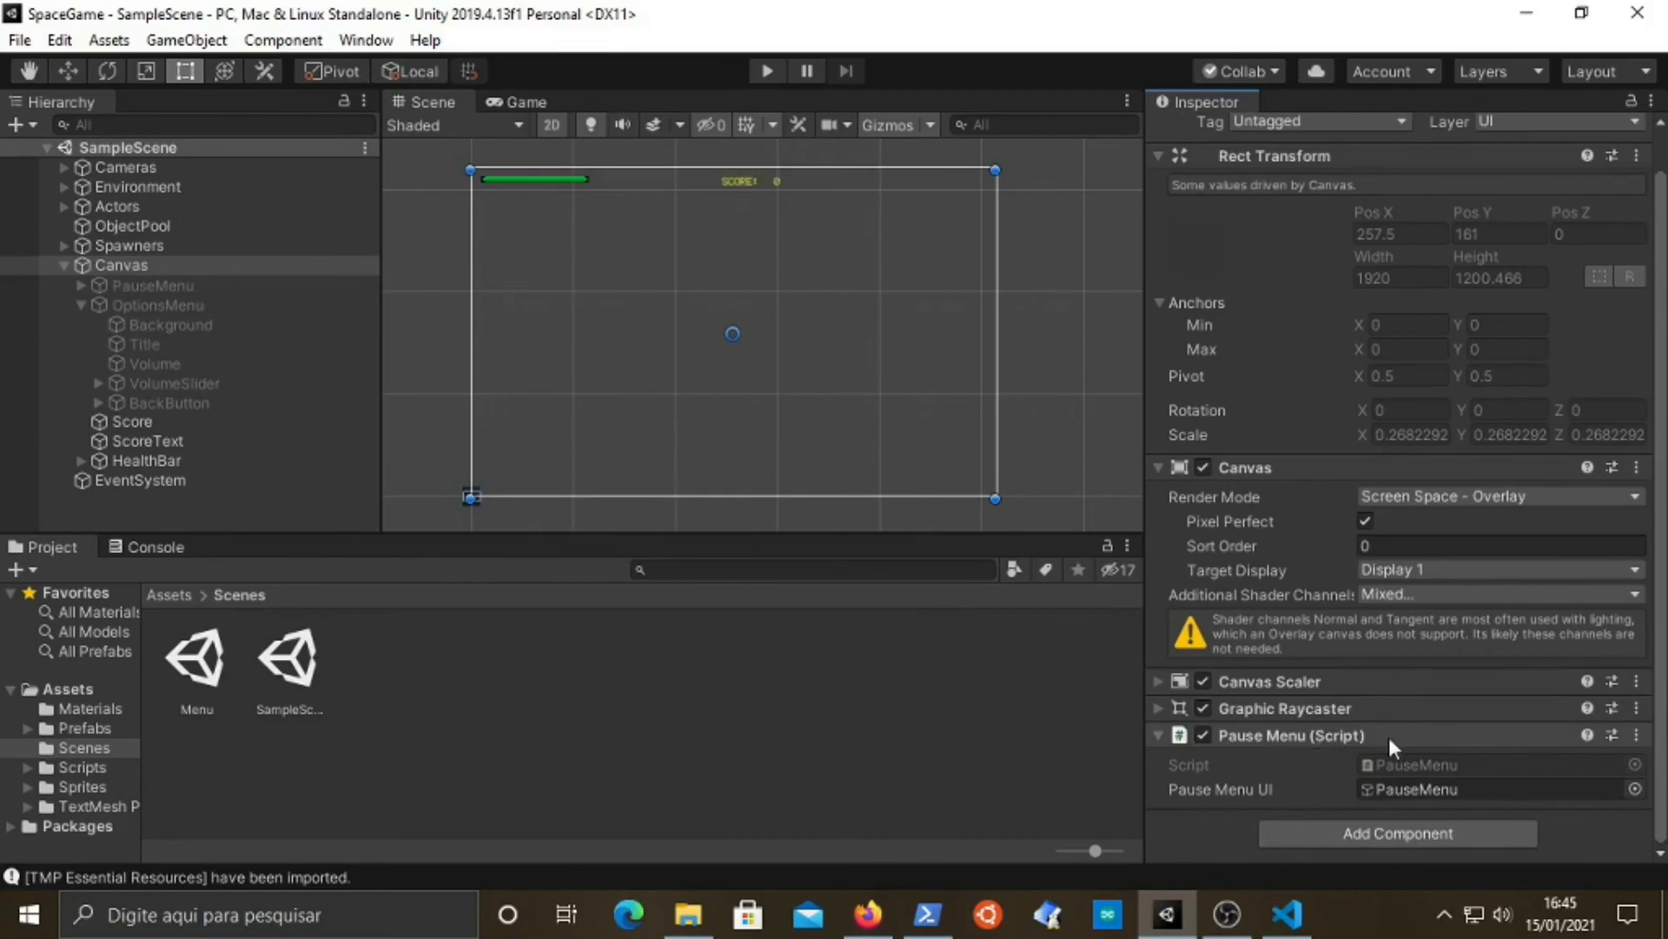
key("alt+Tab")
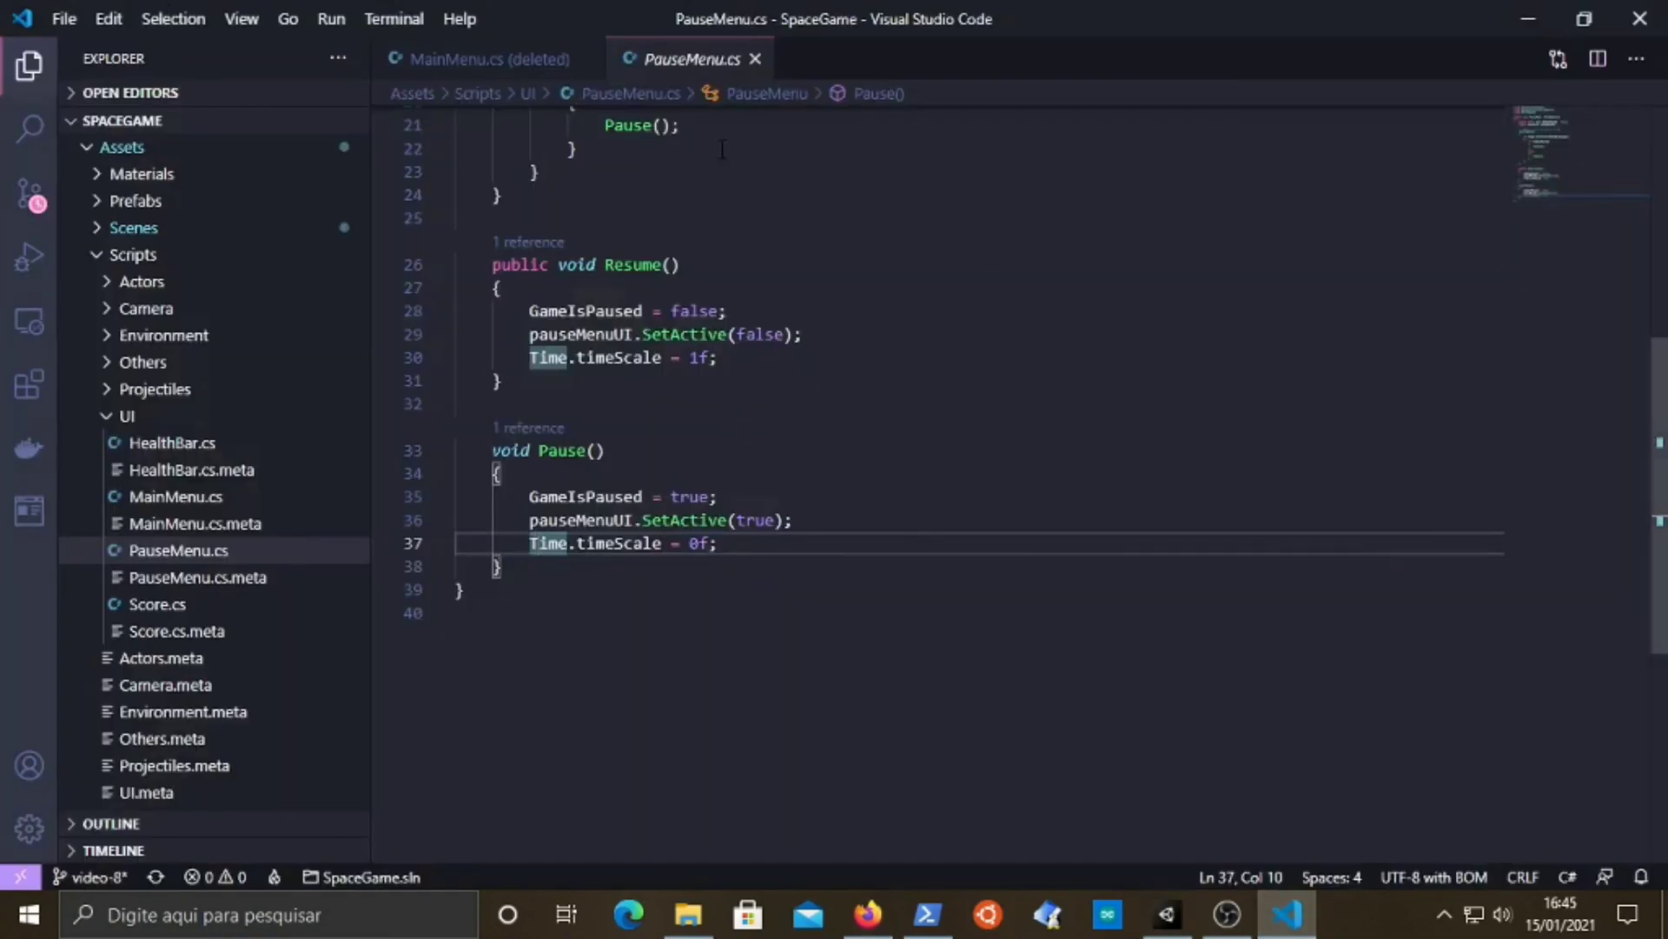
scroll(534, 625, "up", 5)
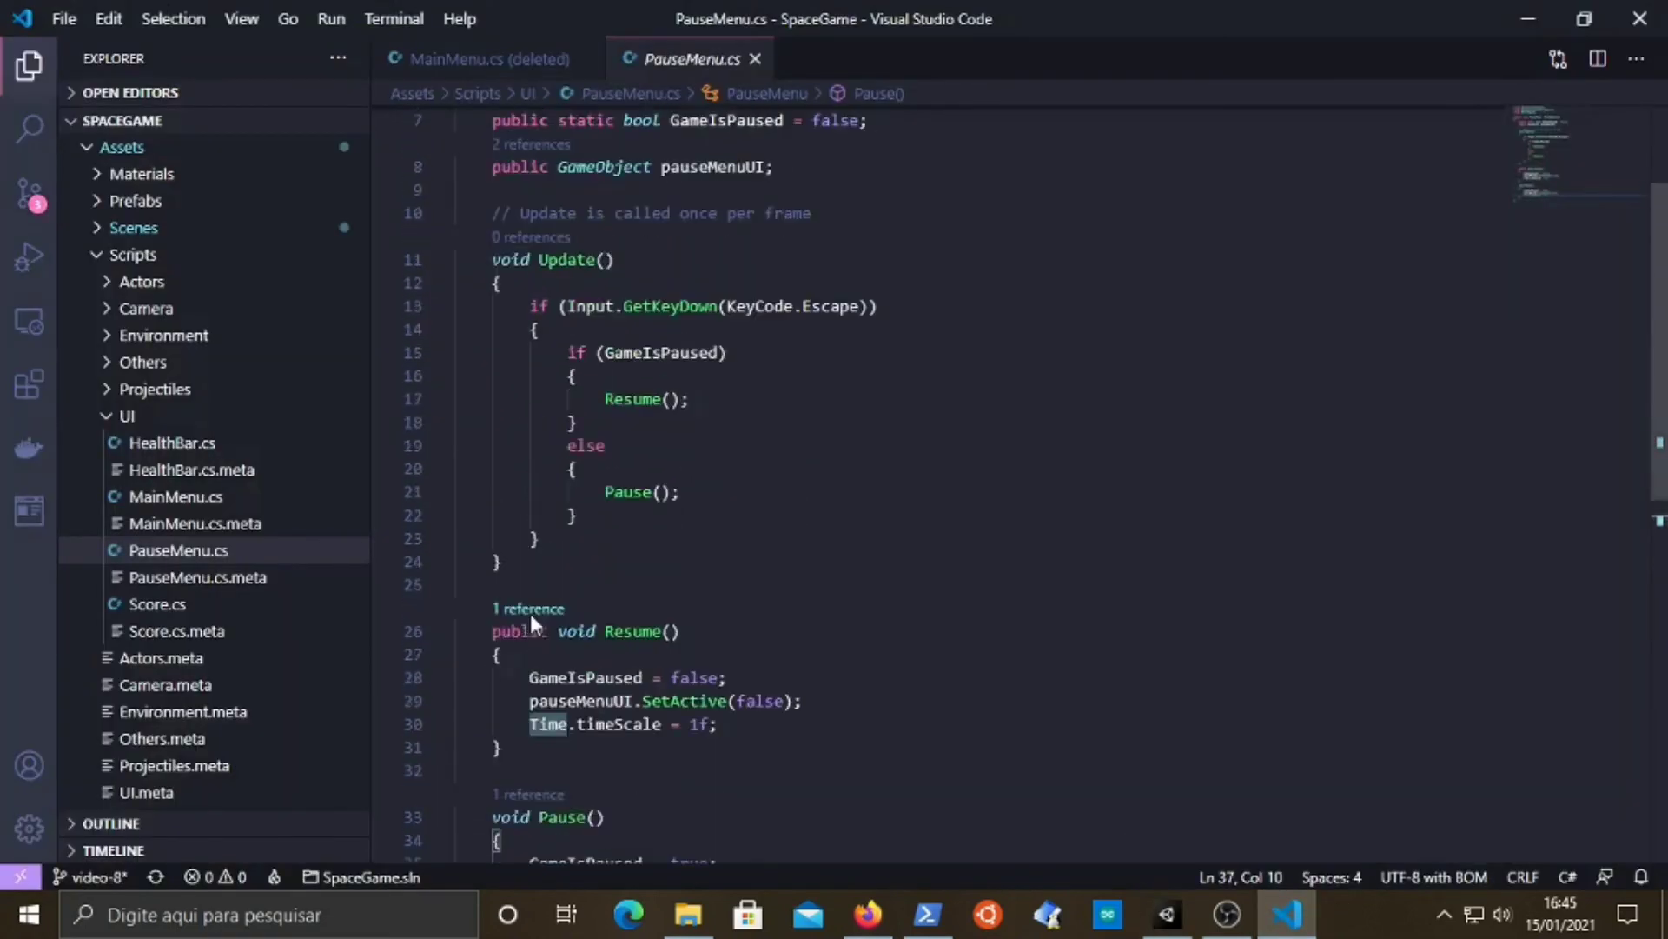
scroll(535, 625, "up", 3)
left_click(586, 349)
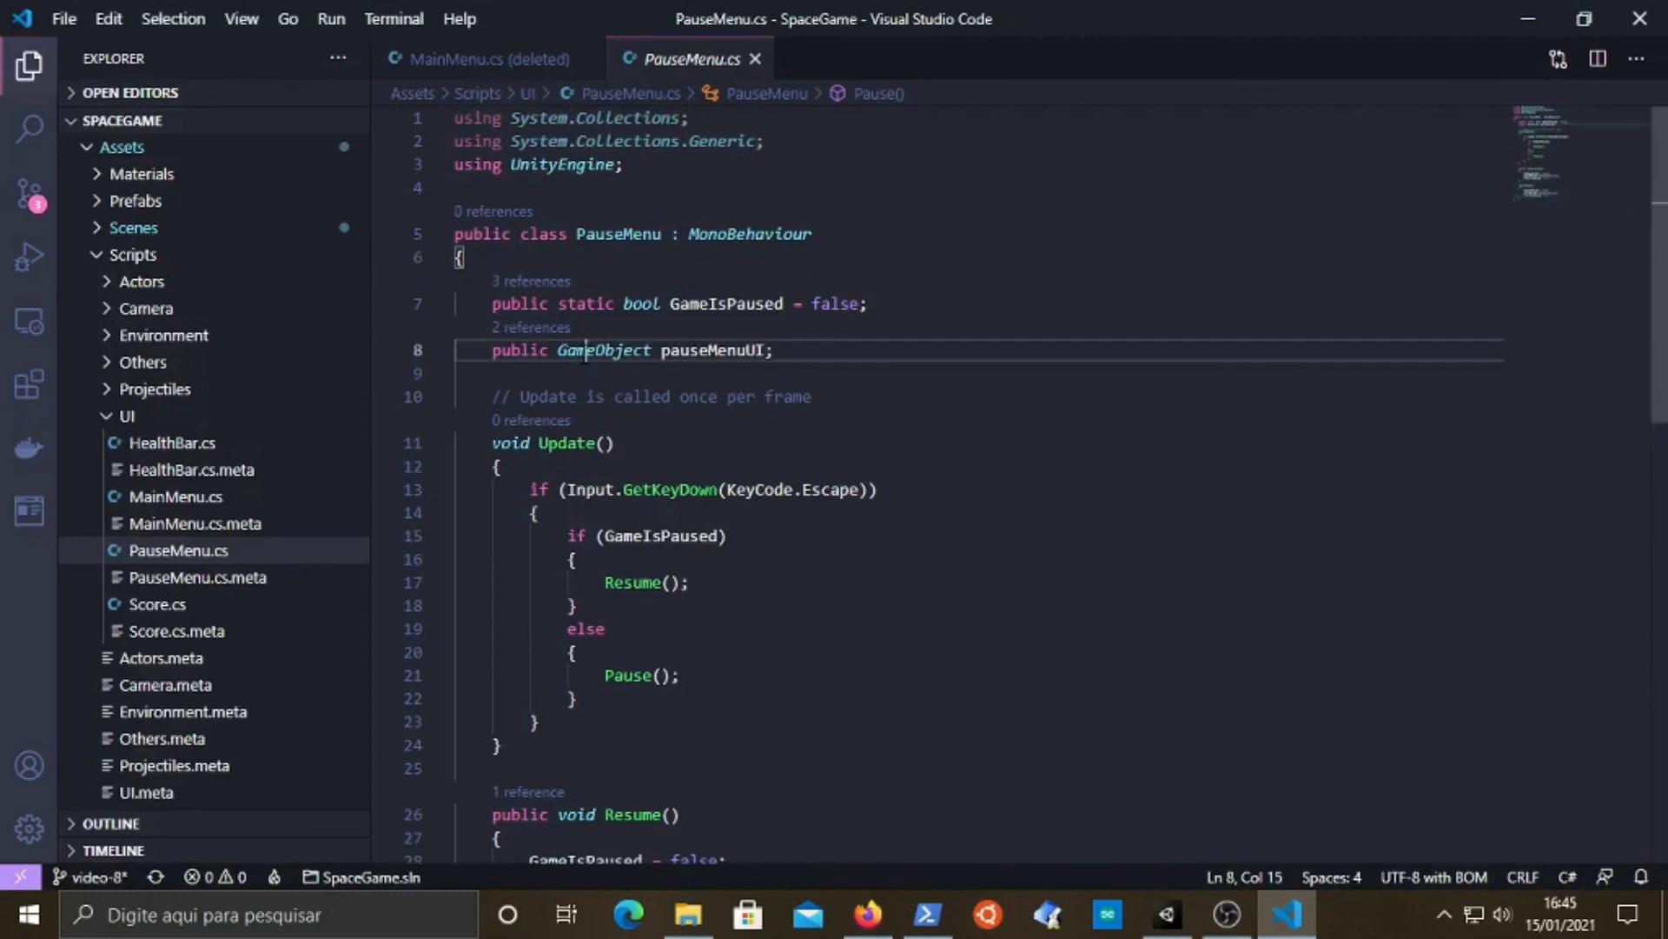
scroll(1512, 298, "down", 1)
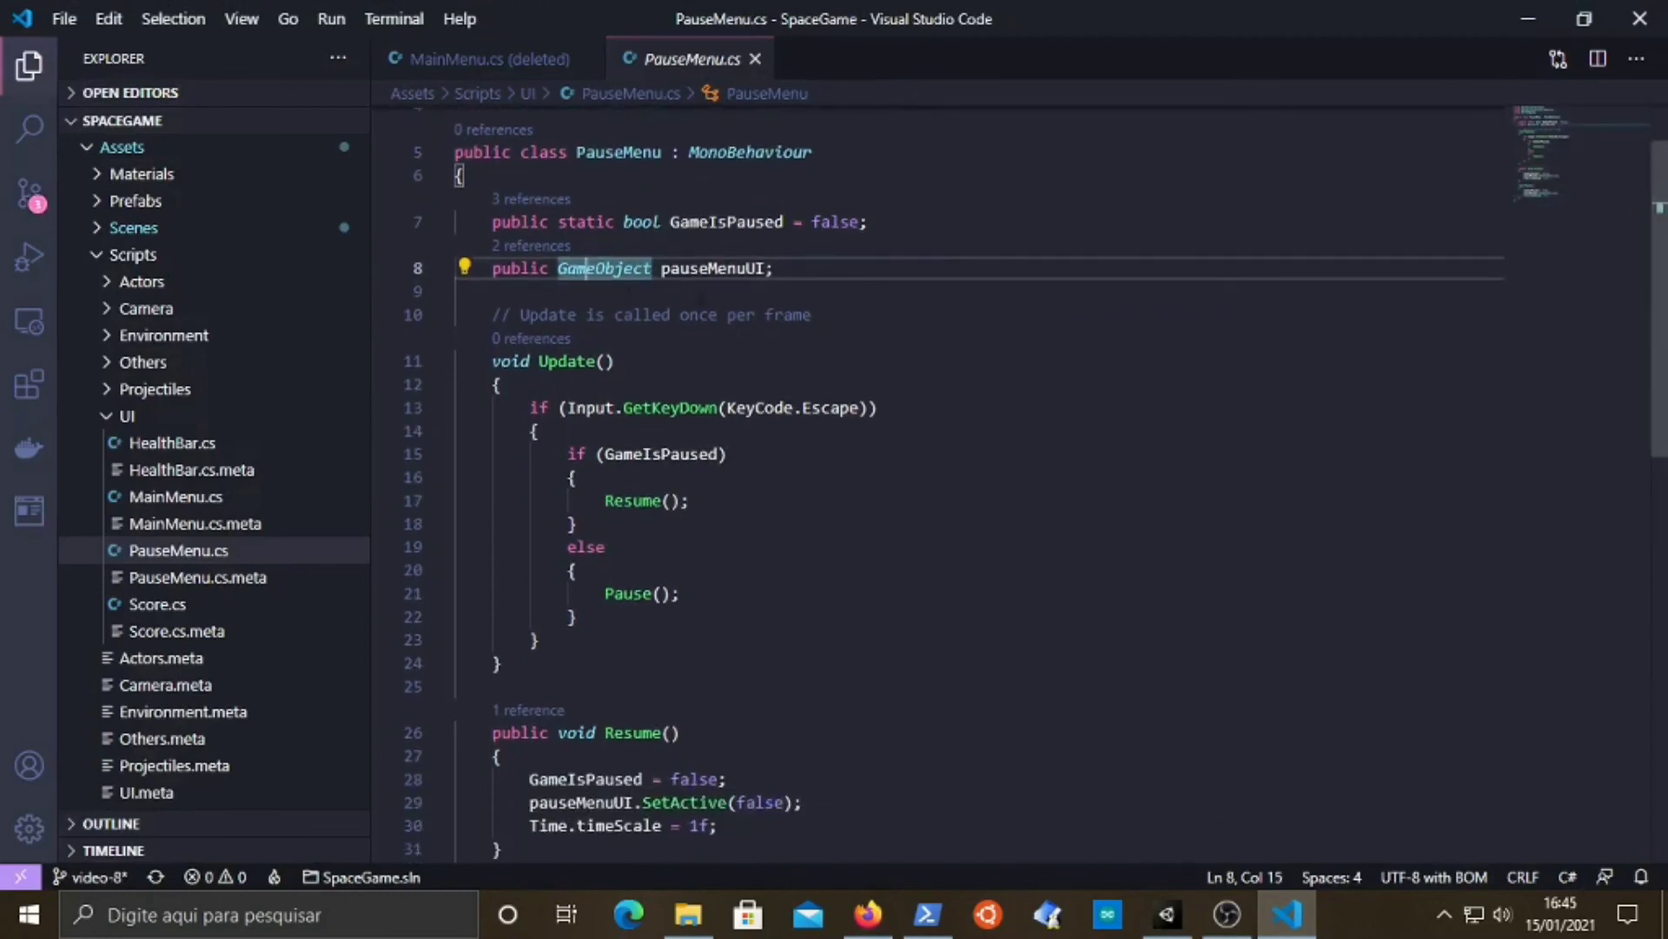
left_click_drag(689, 268, 744, 268)
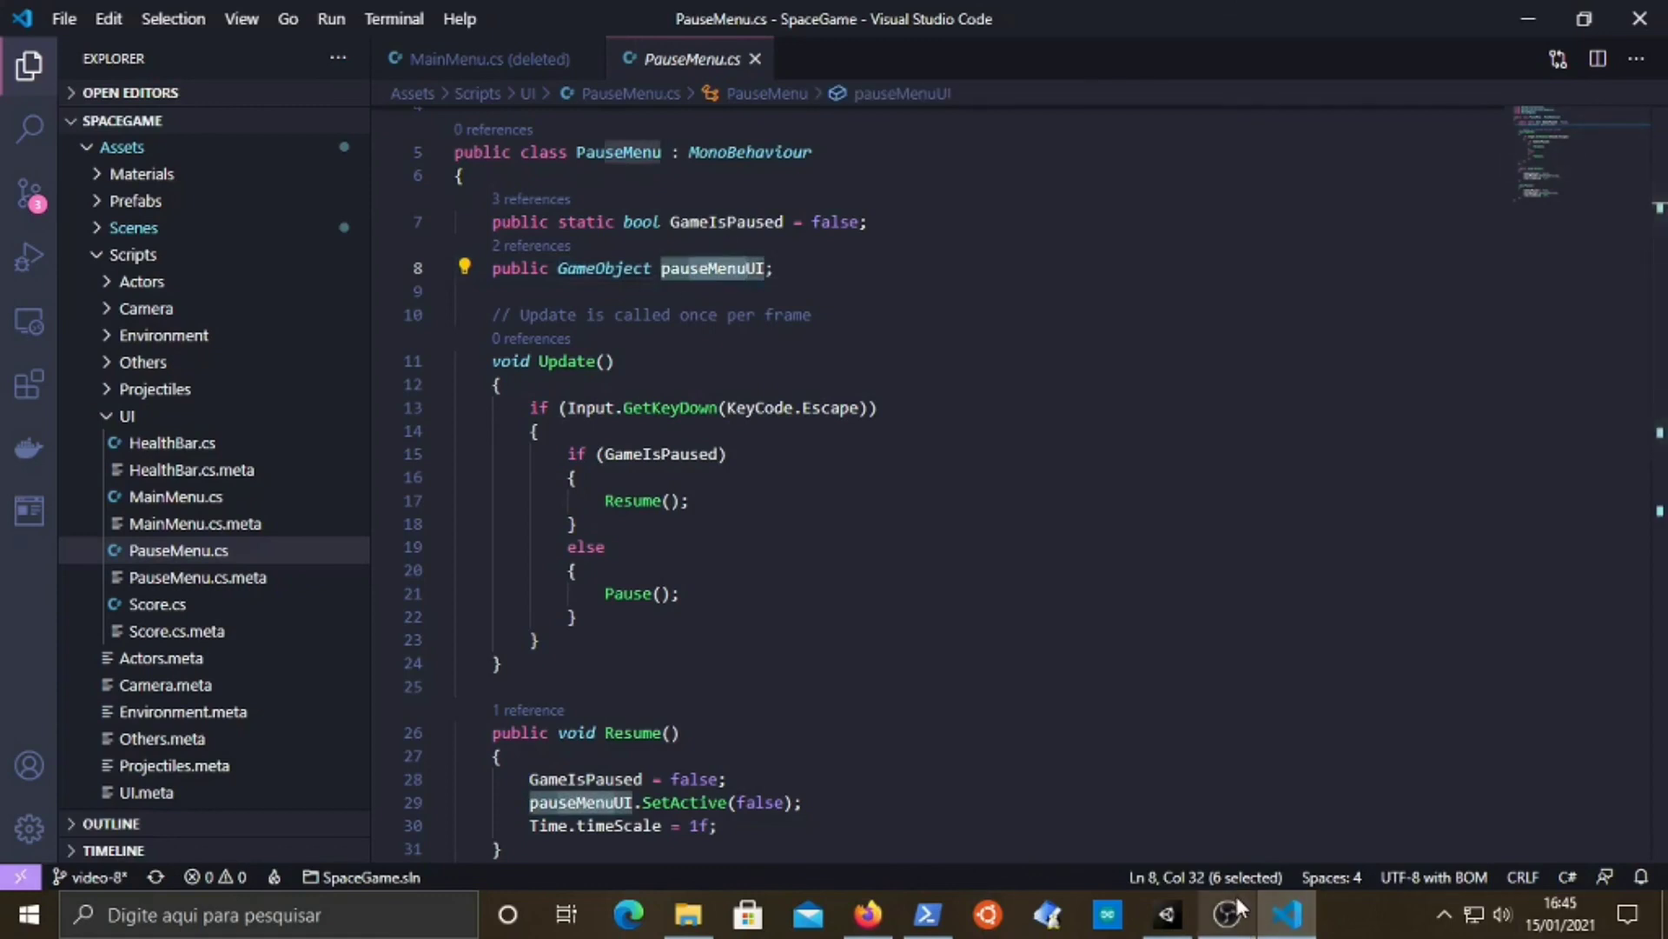
- Switch to Unity and assign the PauseMenu object to Pause Menu UI in the Canvas's Pause Menu script
left_click(1167, 912)
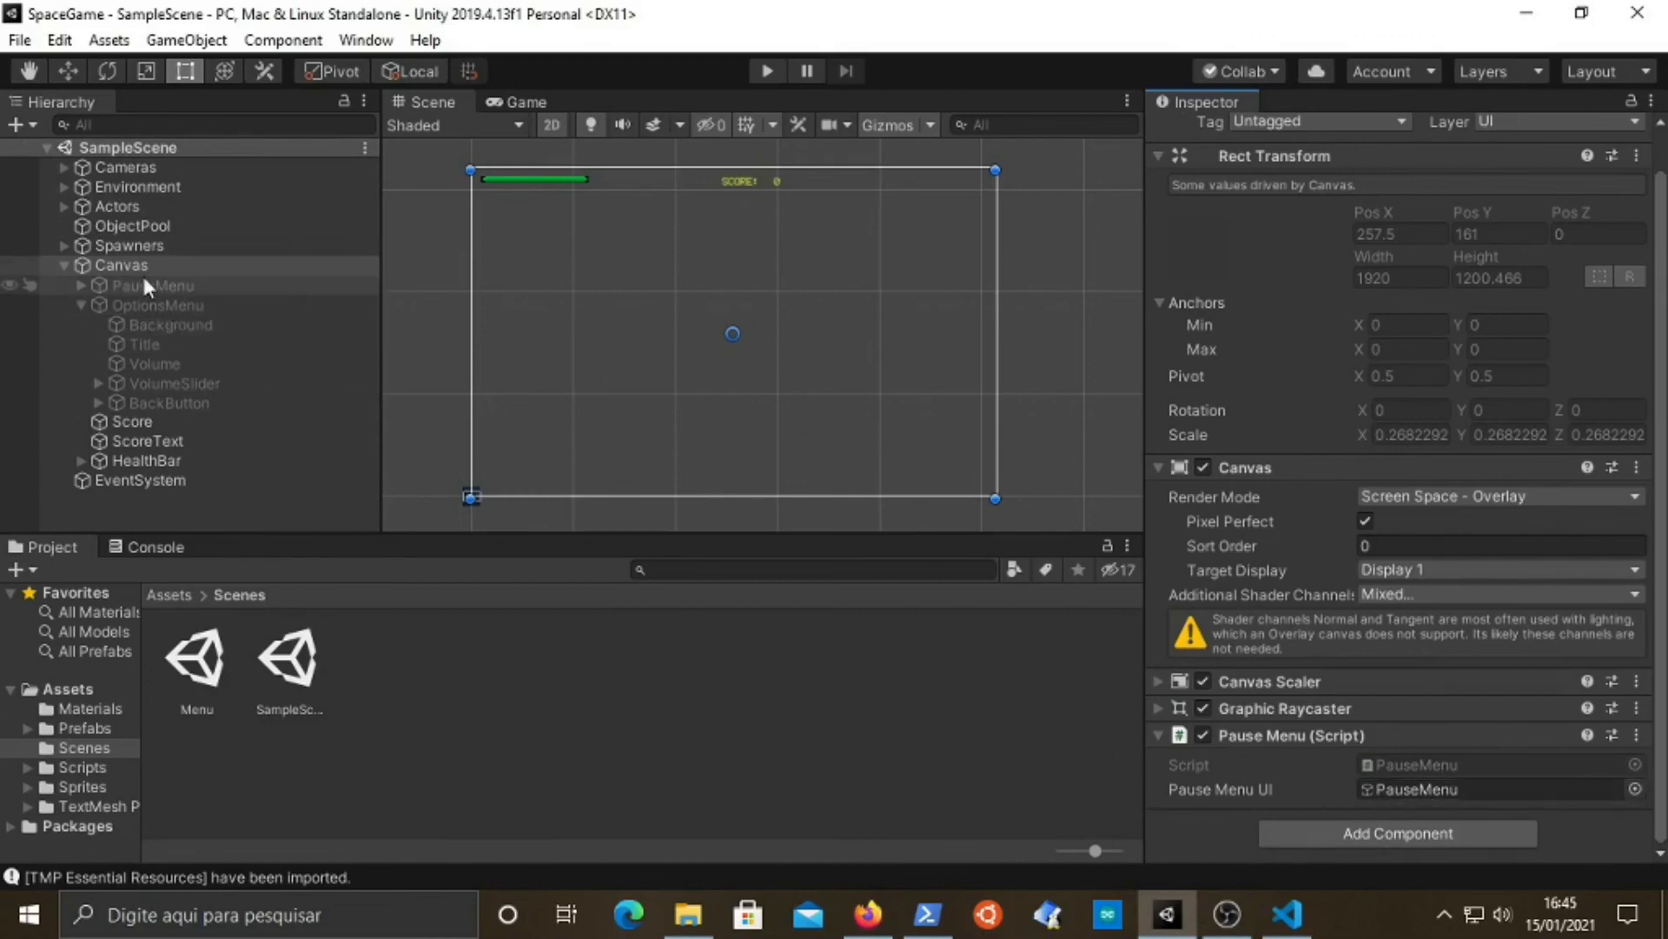
left_click_drag(132, 283, 1482, 791)
- Switch to Visual Studio Code and examine Update in PauseMenu.cs: the Escape check, the GameIsPaused condition, and the Resume and Pause calls
left_click(1287, 914)
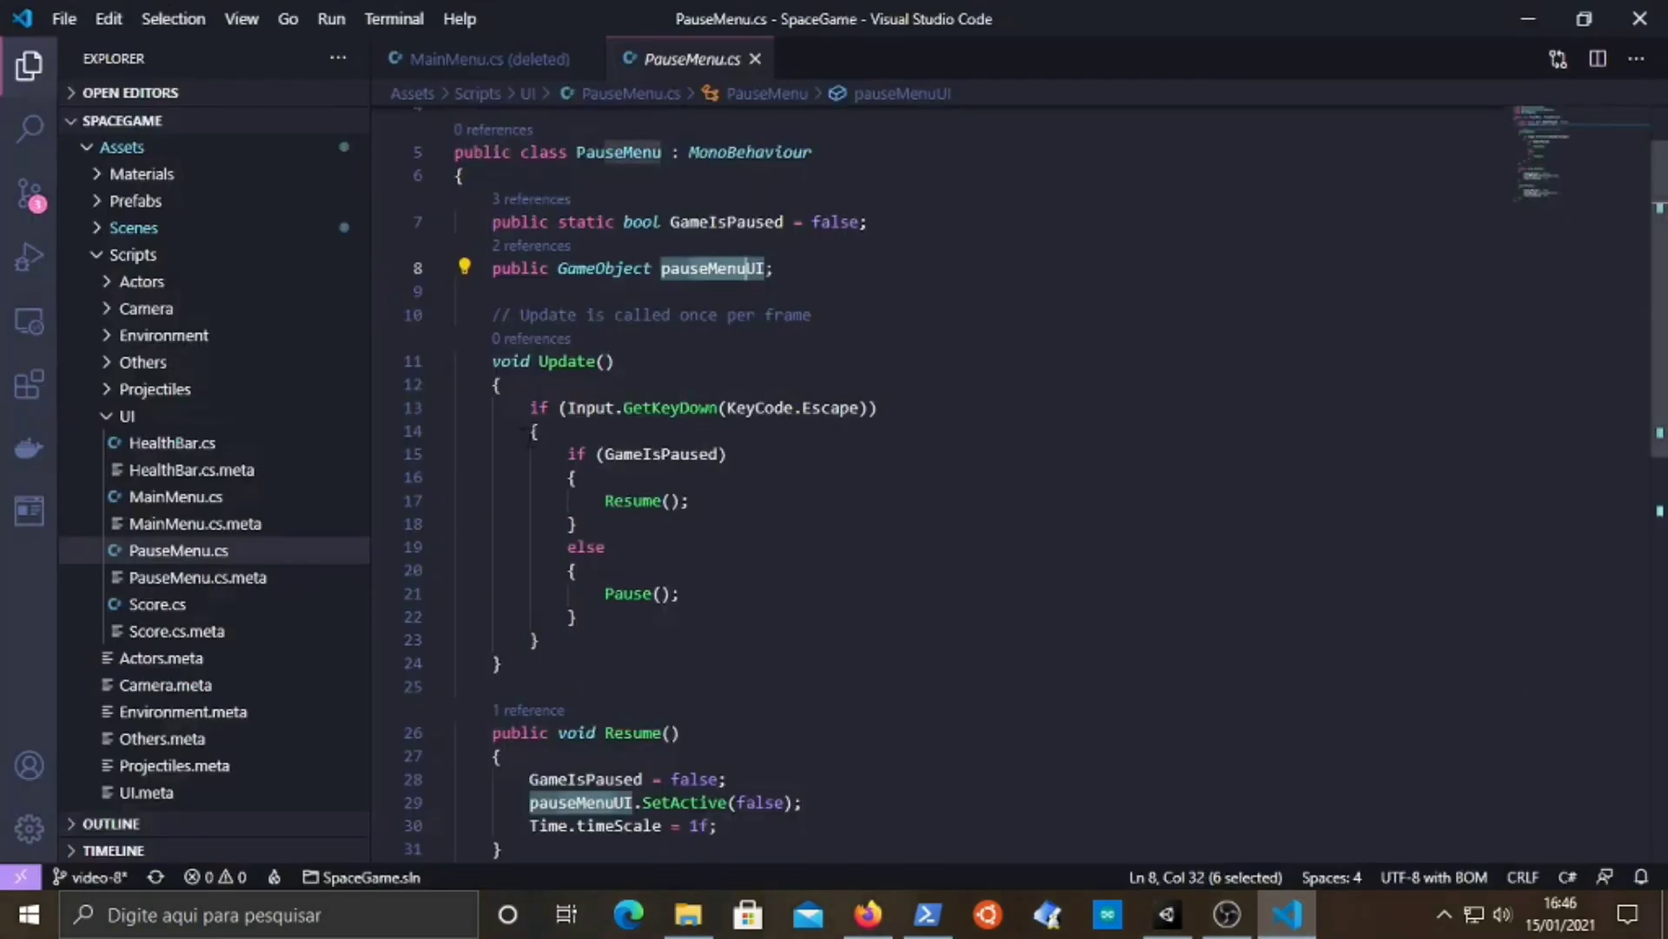
scroll(524, 437, "down", 1)
left_click(587, 345)
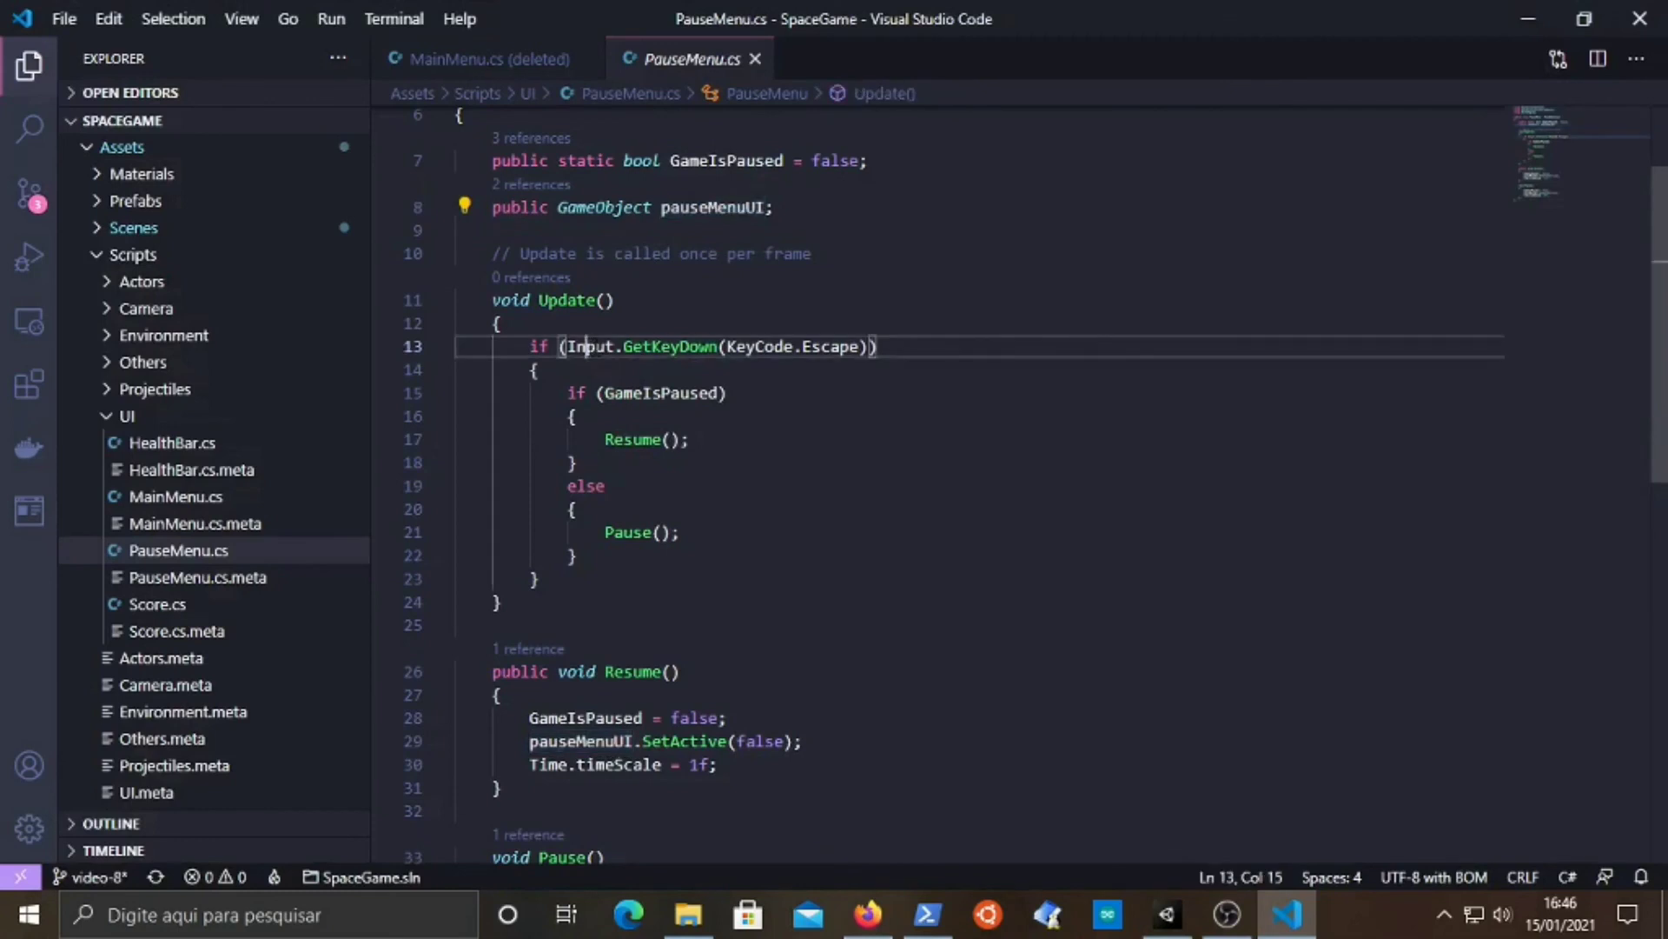
left_click_drag(664, 345, 682, 346)
left_click_drag(812, 346, 831, 346)
left_click(678, 346)
double_click(669, 346)
left_click(625, 393)
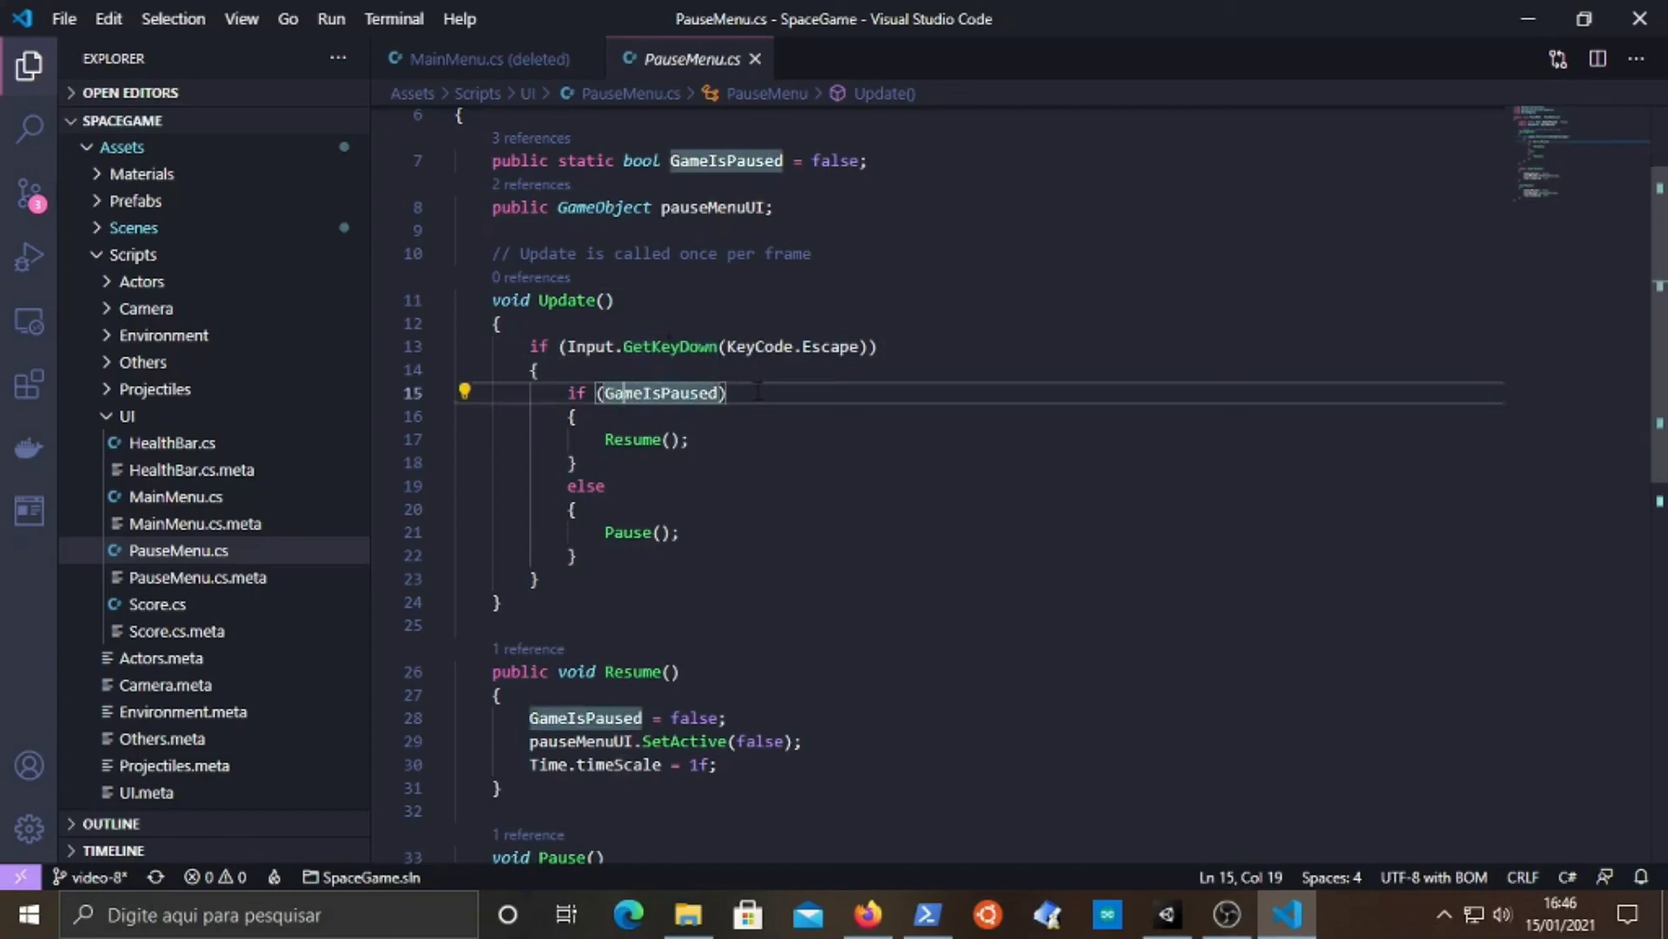
left_click_drag(511, 160, 765, 160)
left_click(699, 160)
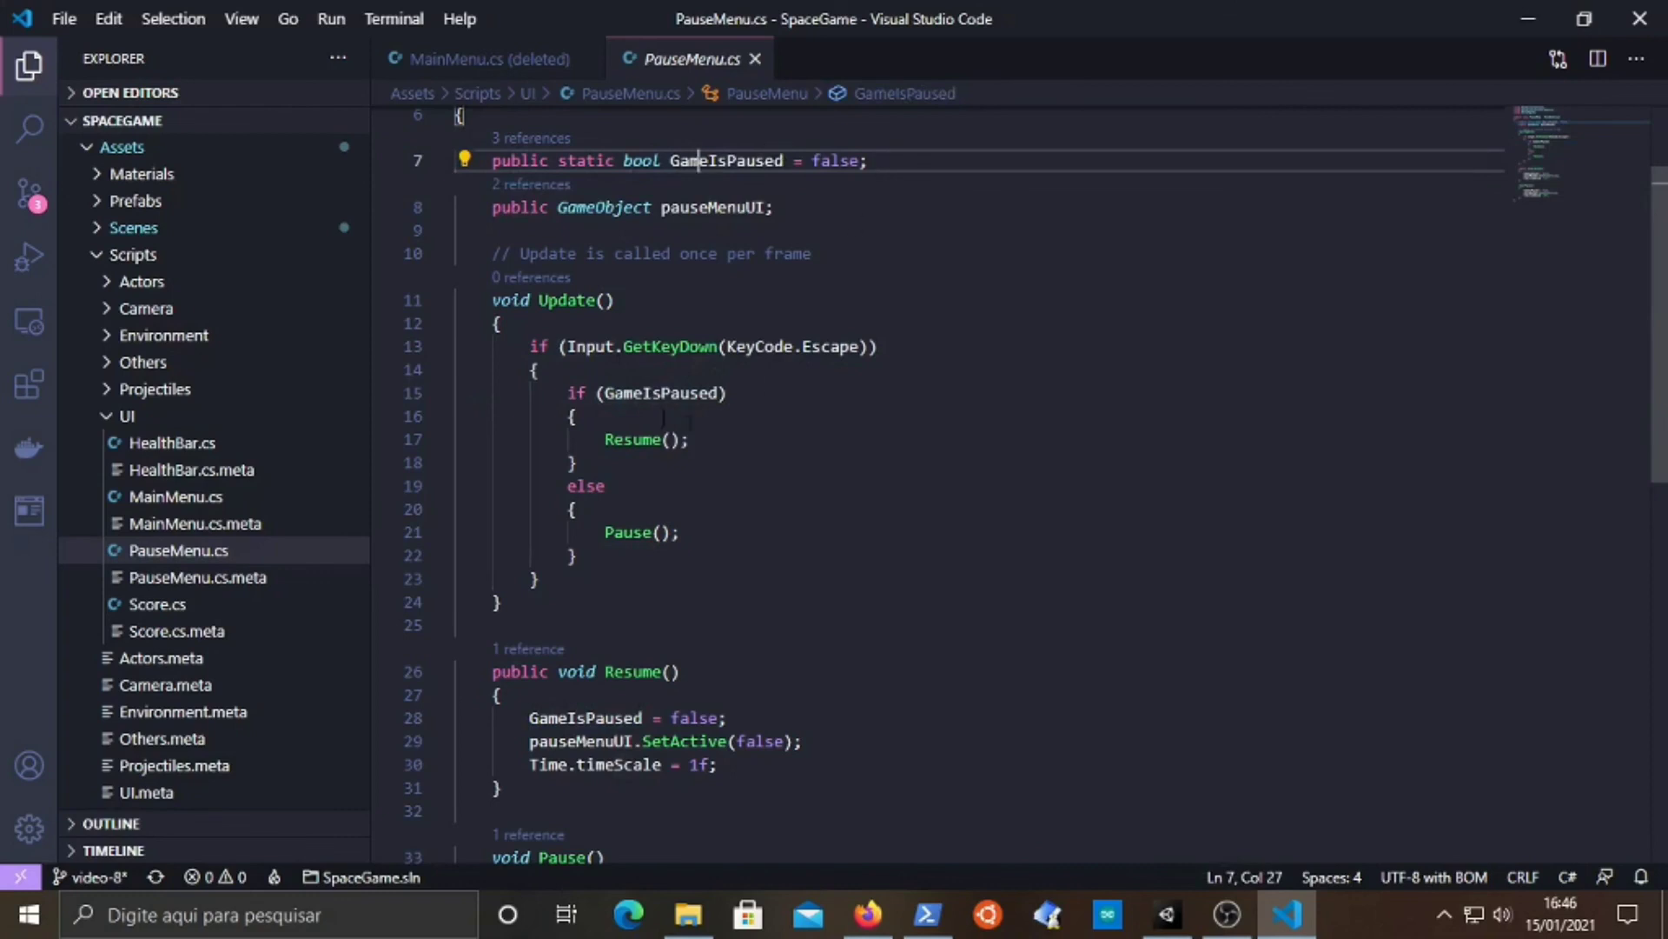
left_click_drag(625, 393, 699, 393)
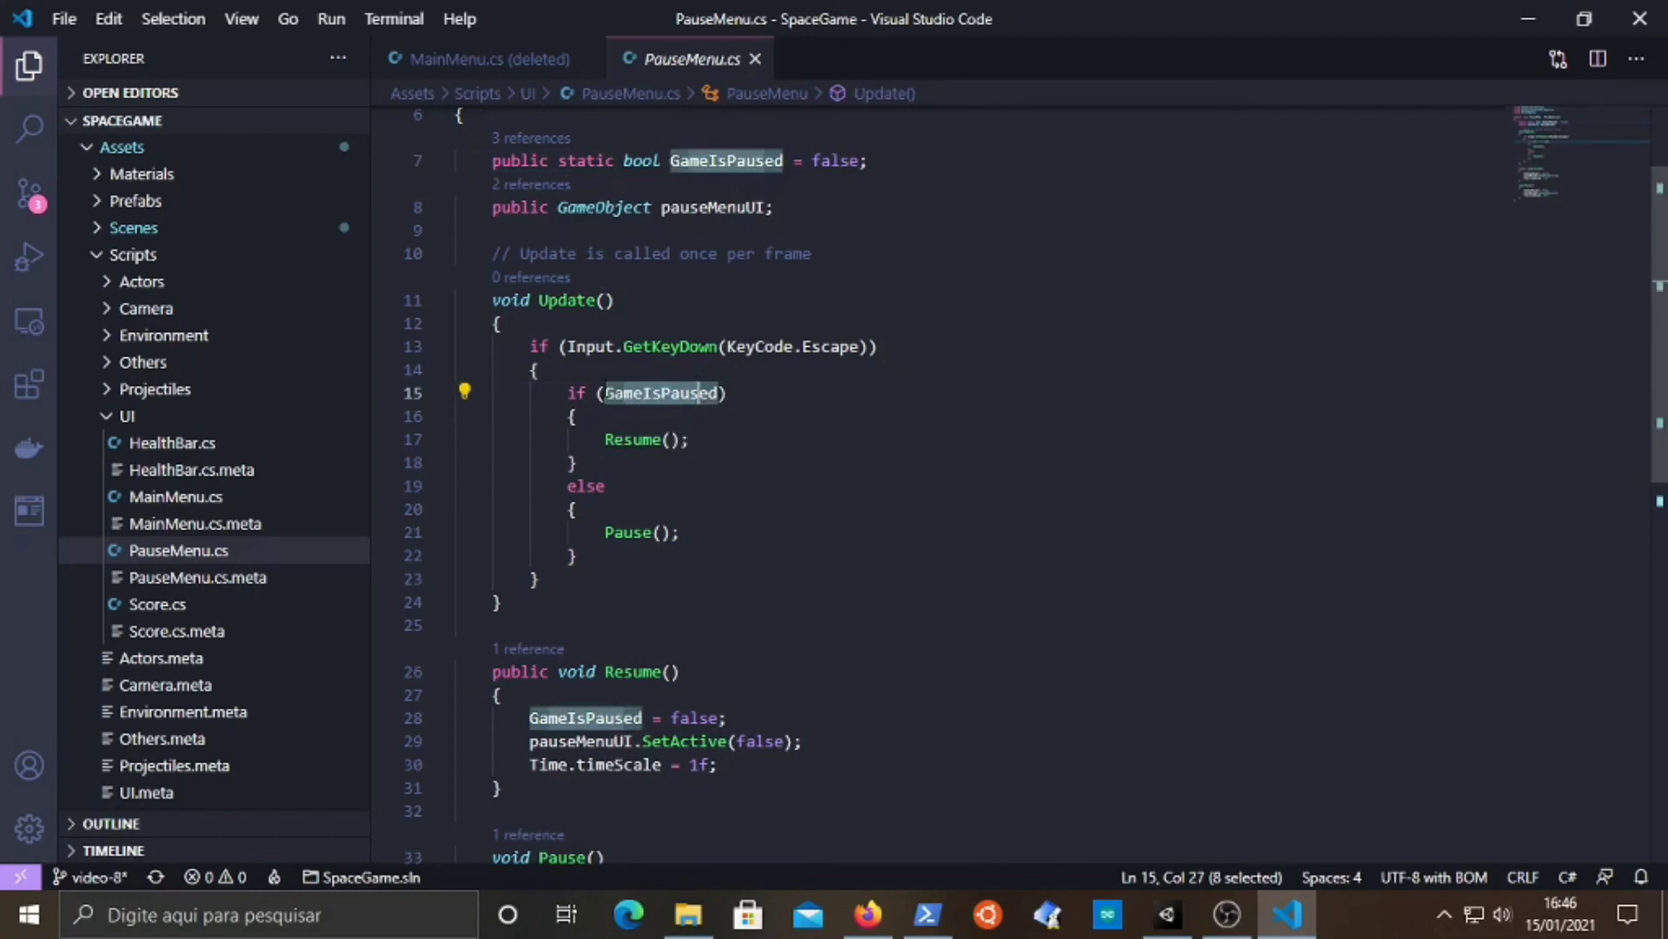
left_click(815, 161)
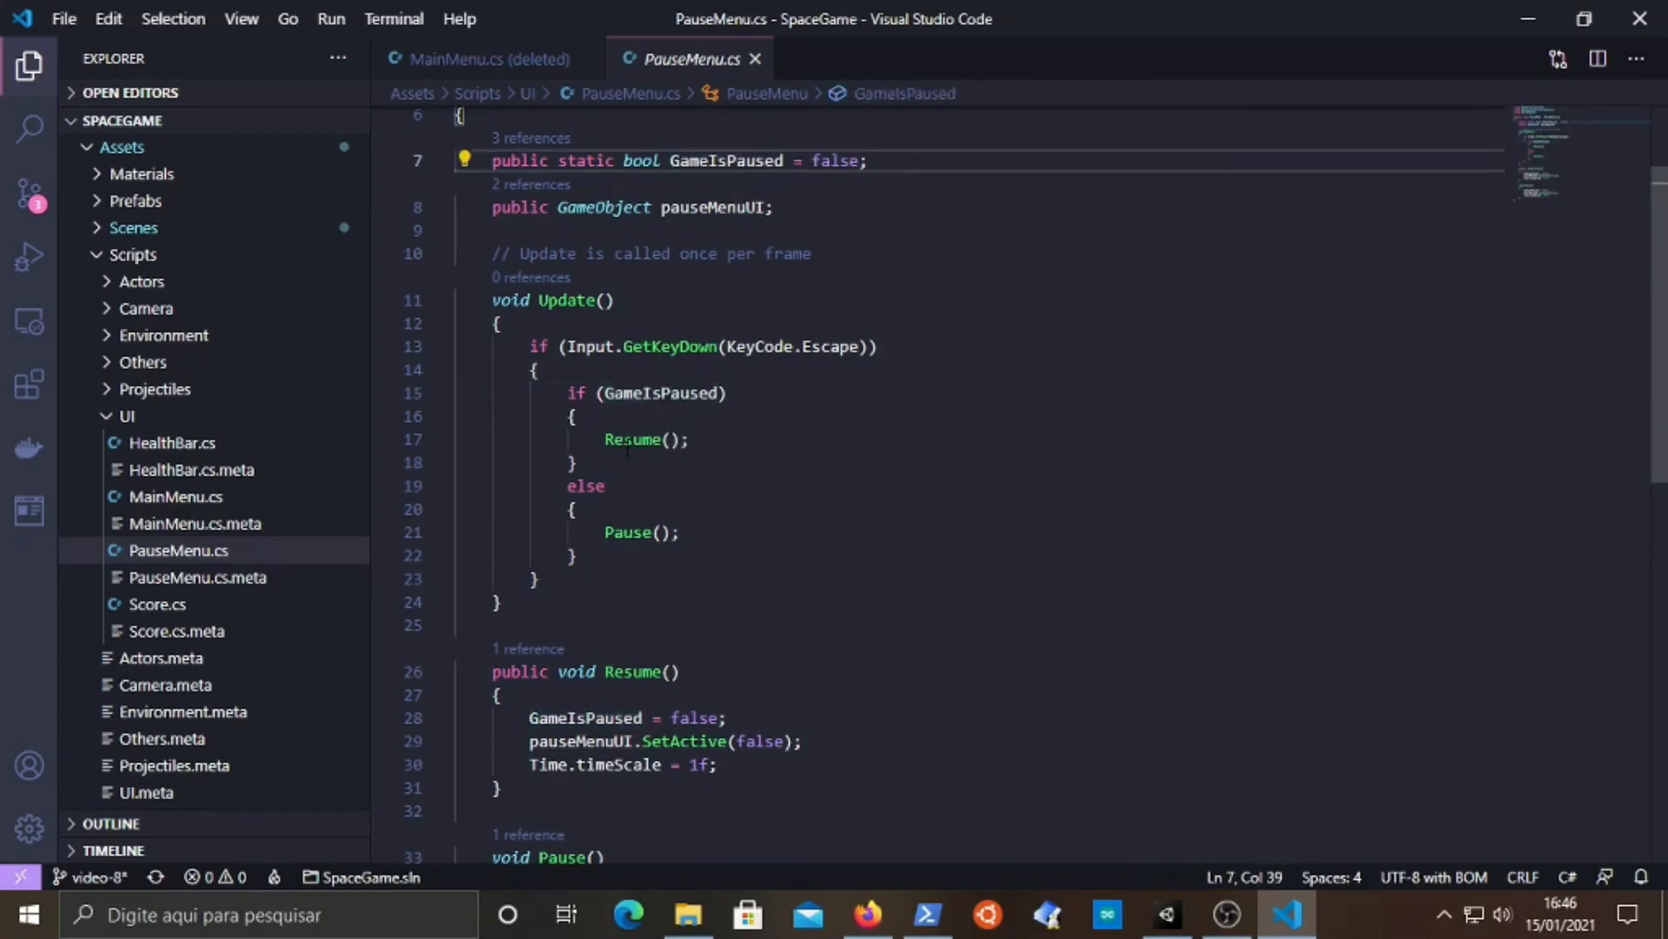
left_click_drag(614, 438, 644, 439)
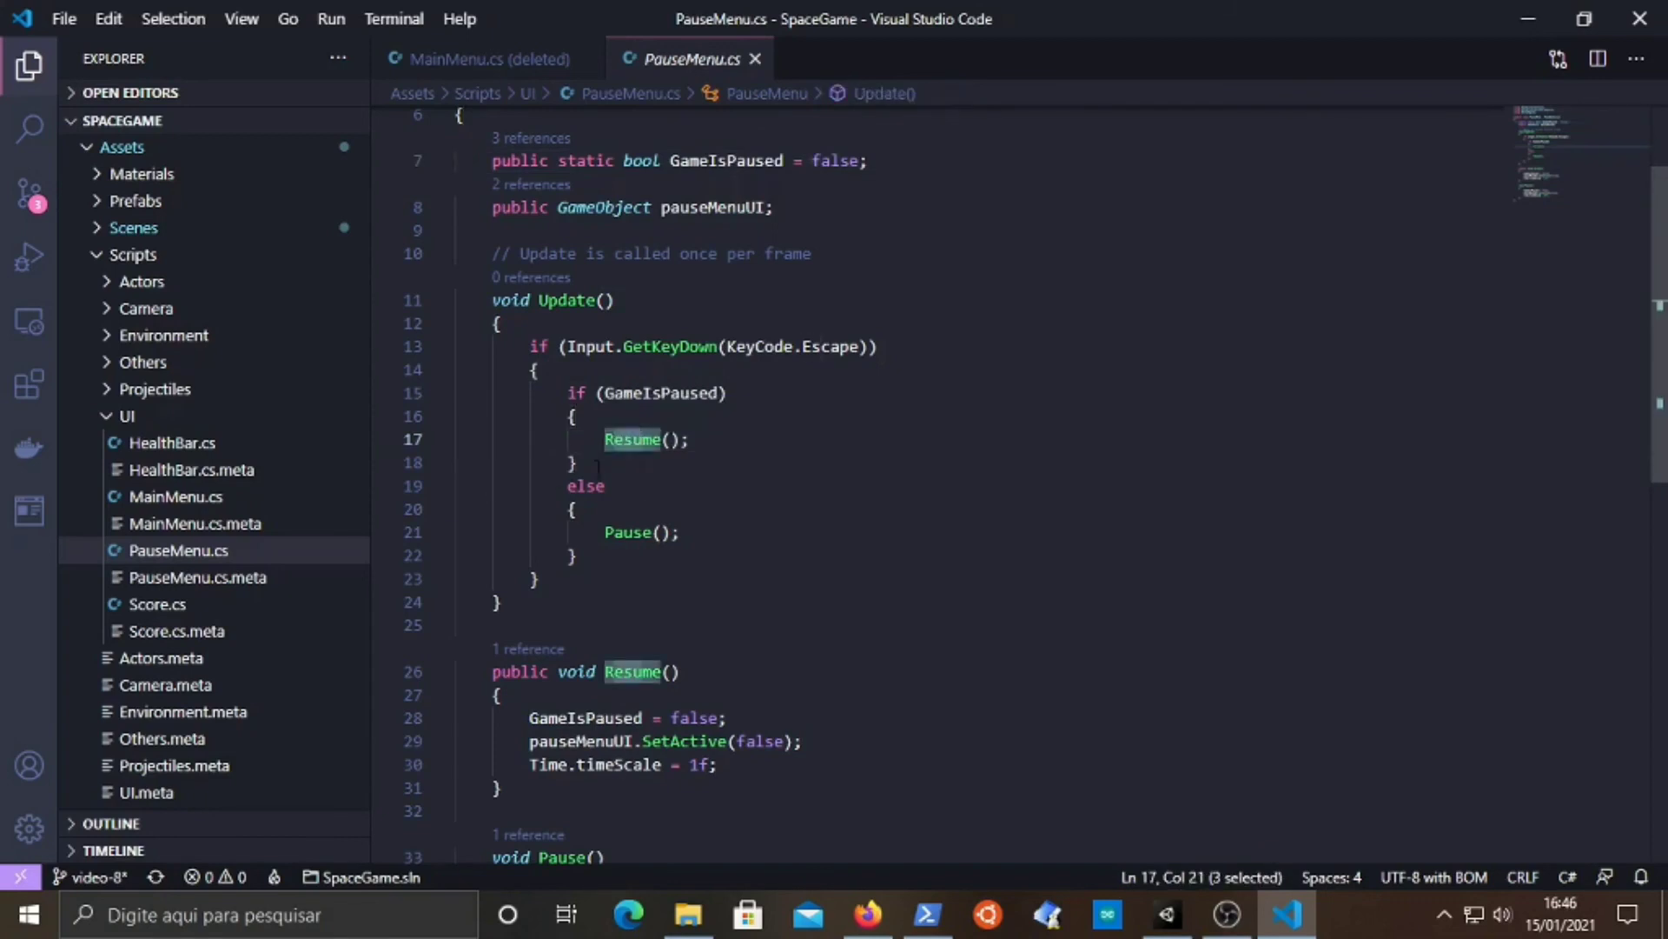
left_click_drag(625, 532, 642, 532)
- Examine the Time.timeScale and pauseMenuUI.SetActive lines in the Resume and Pause methods
scroll(737, 424, "down", 3)
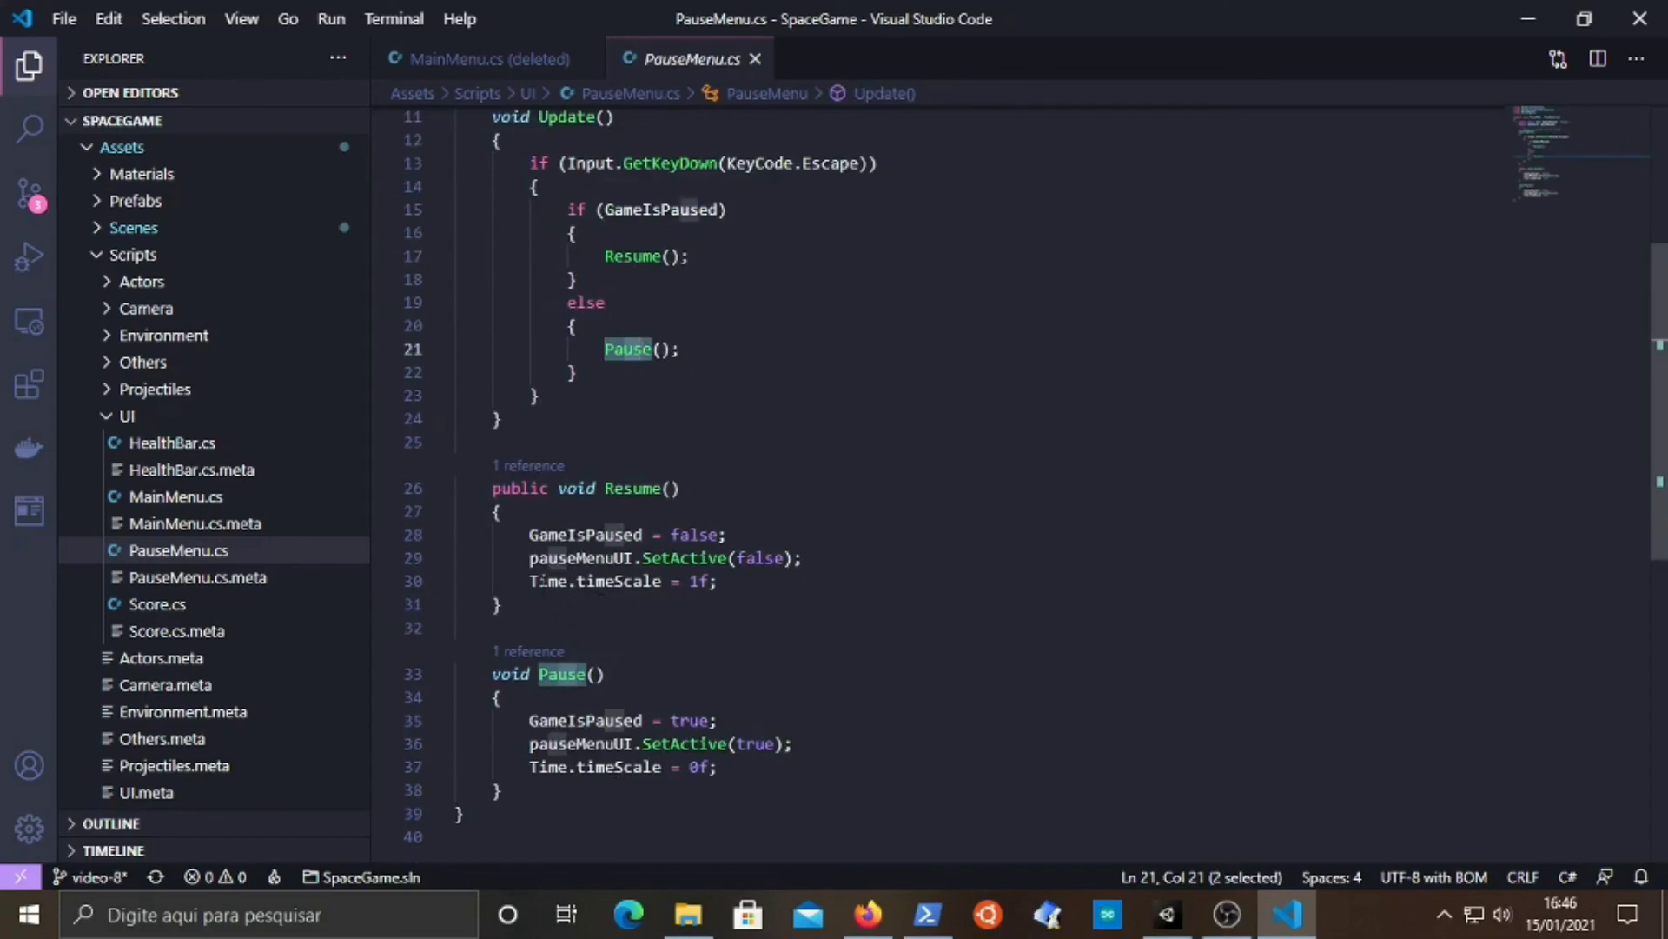
left_click_drag(530, 580, 545, 580)
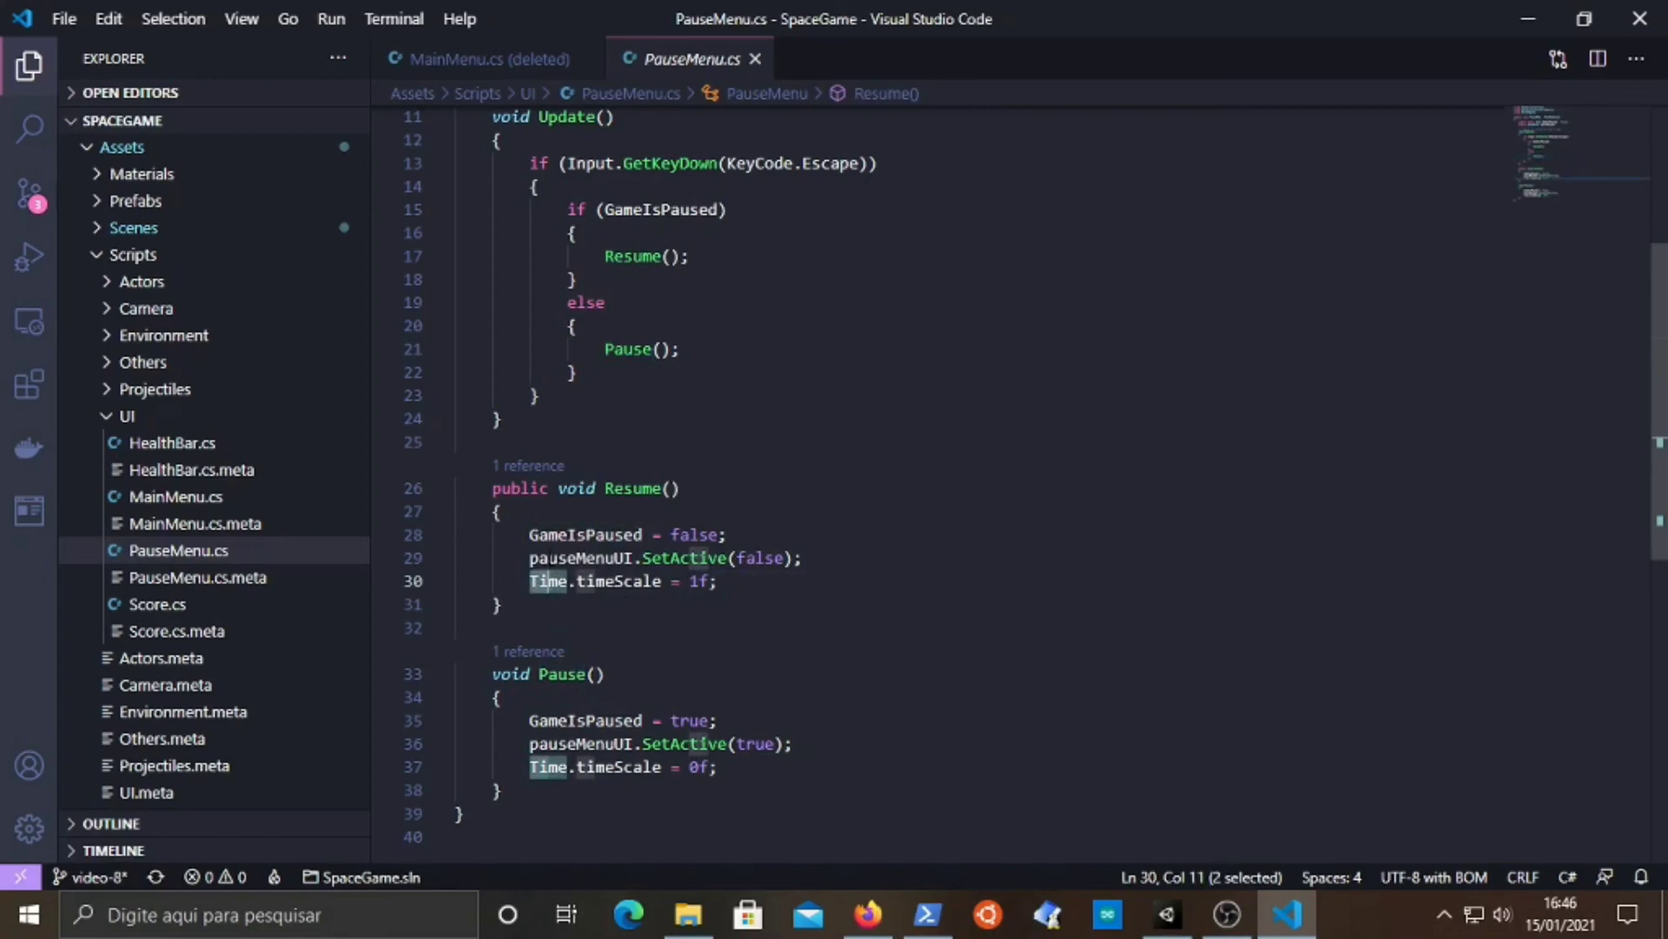
left_click_drag(577, 580, 672, 590)
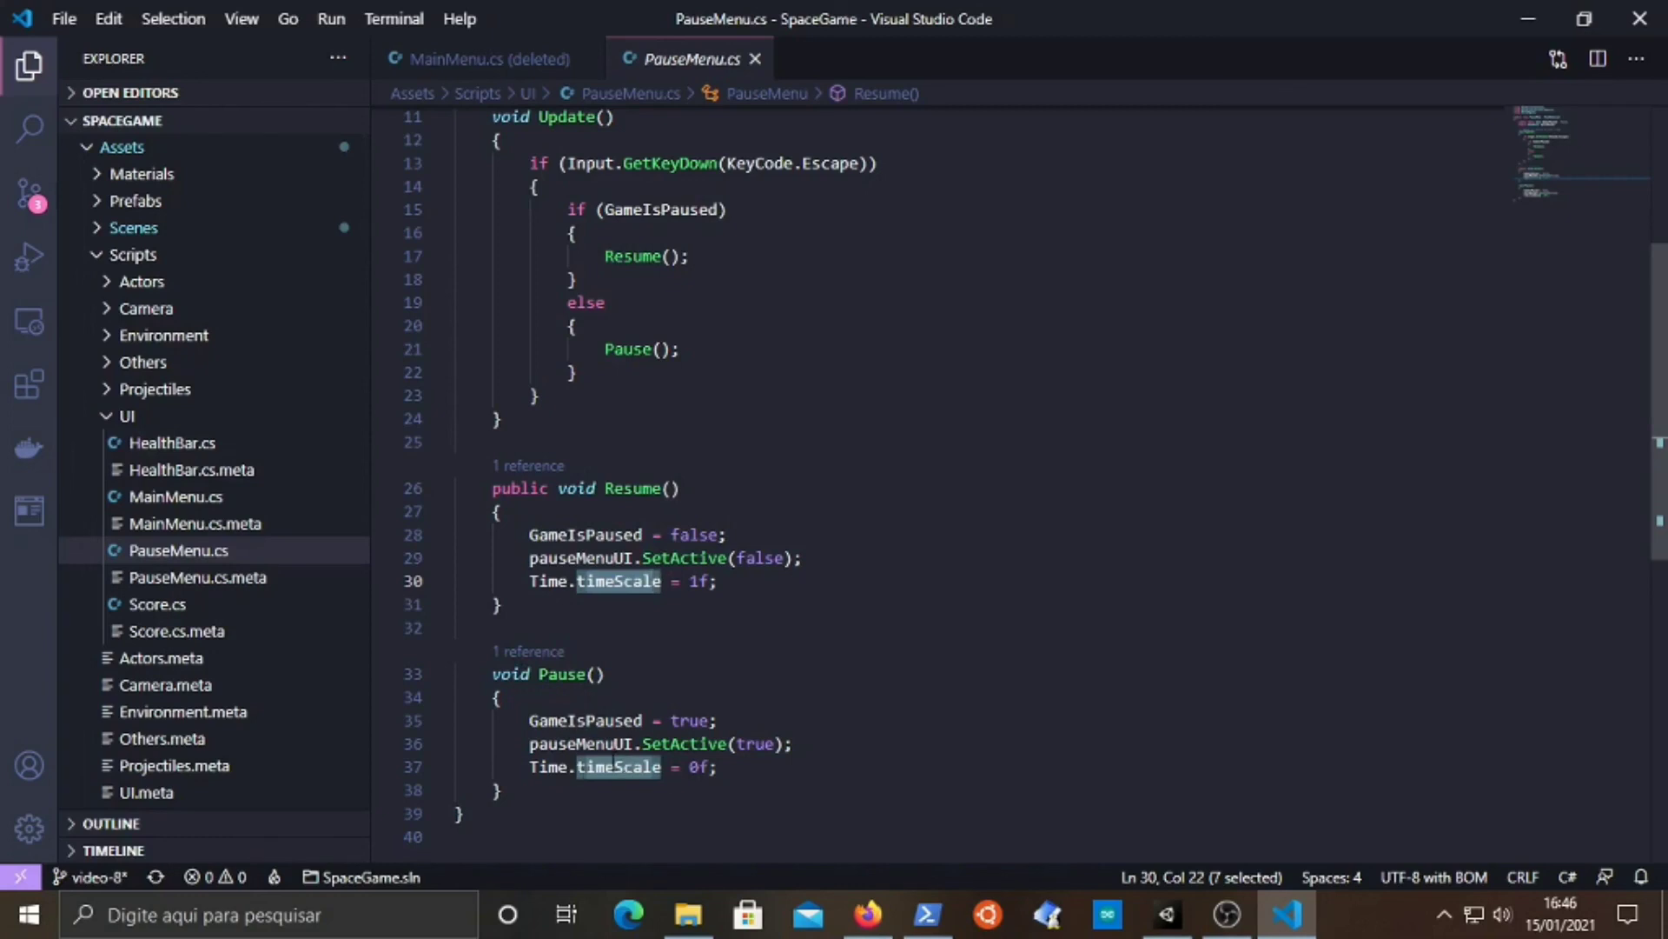
left_click_drag(586, 766, 689, 767)
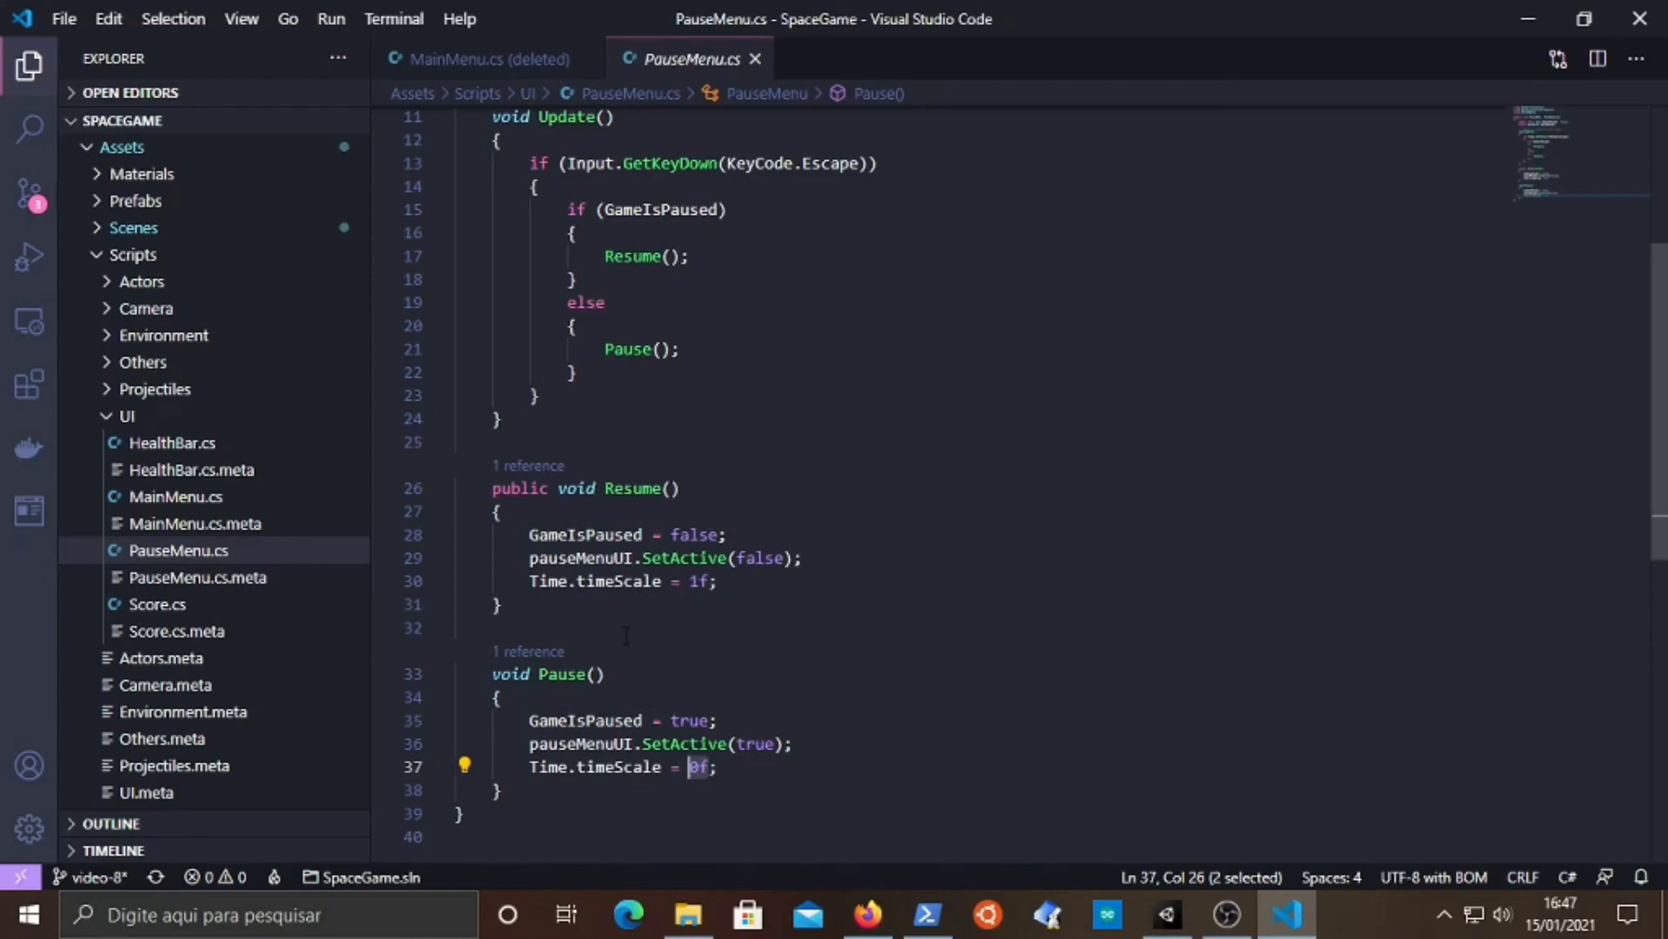
left_click_drag(566, 557, 737, 557)
left_click(769, 557)
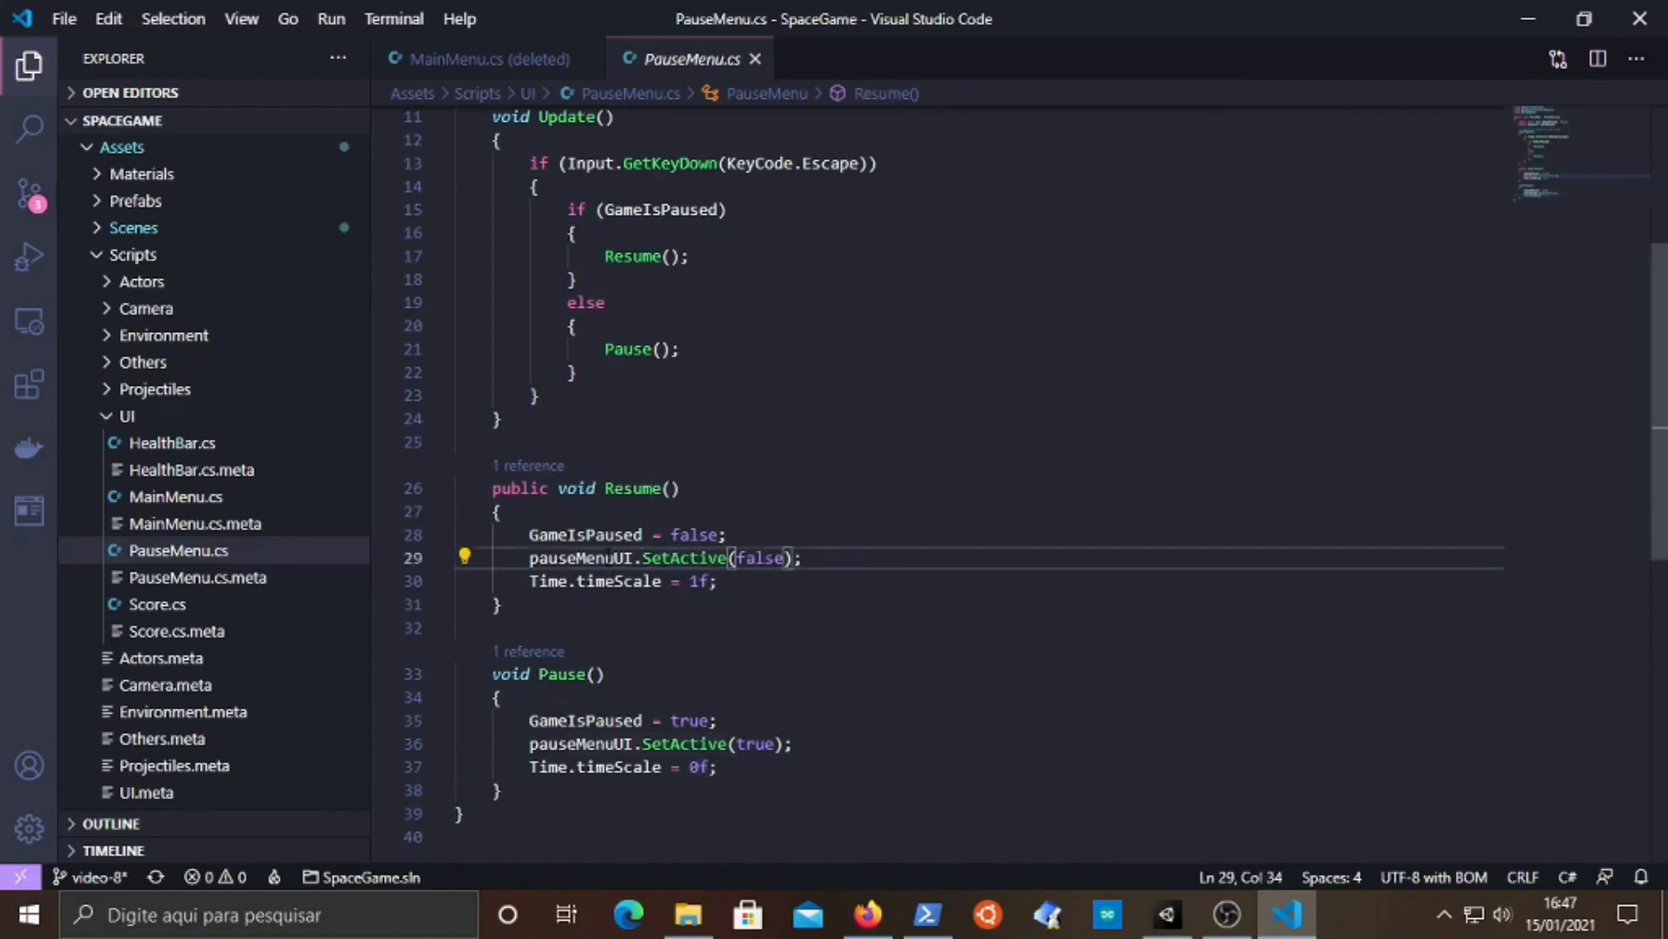
- Examine the GameIsPaused and pauseMenuUI.SetActive lines in the Resume method of PauseMenu.cs
mouse_move(698, 559)
mouse_move(567, 546)
left_click_drag(680, 534, 698, 535)
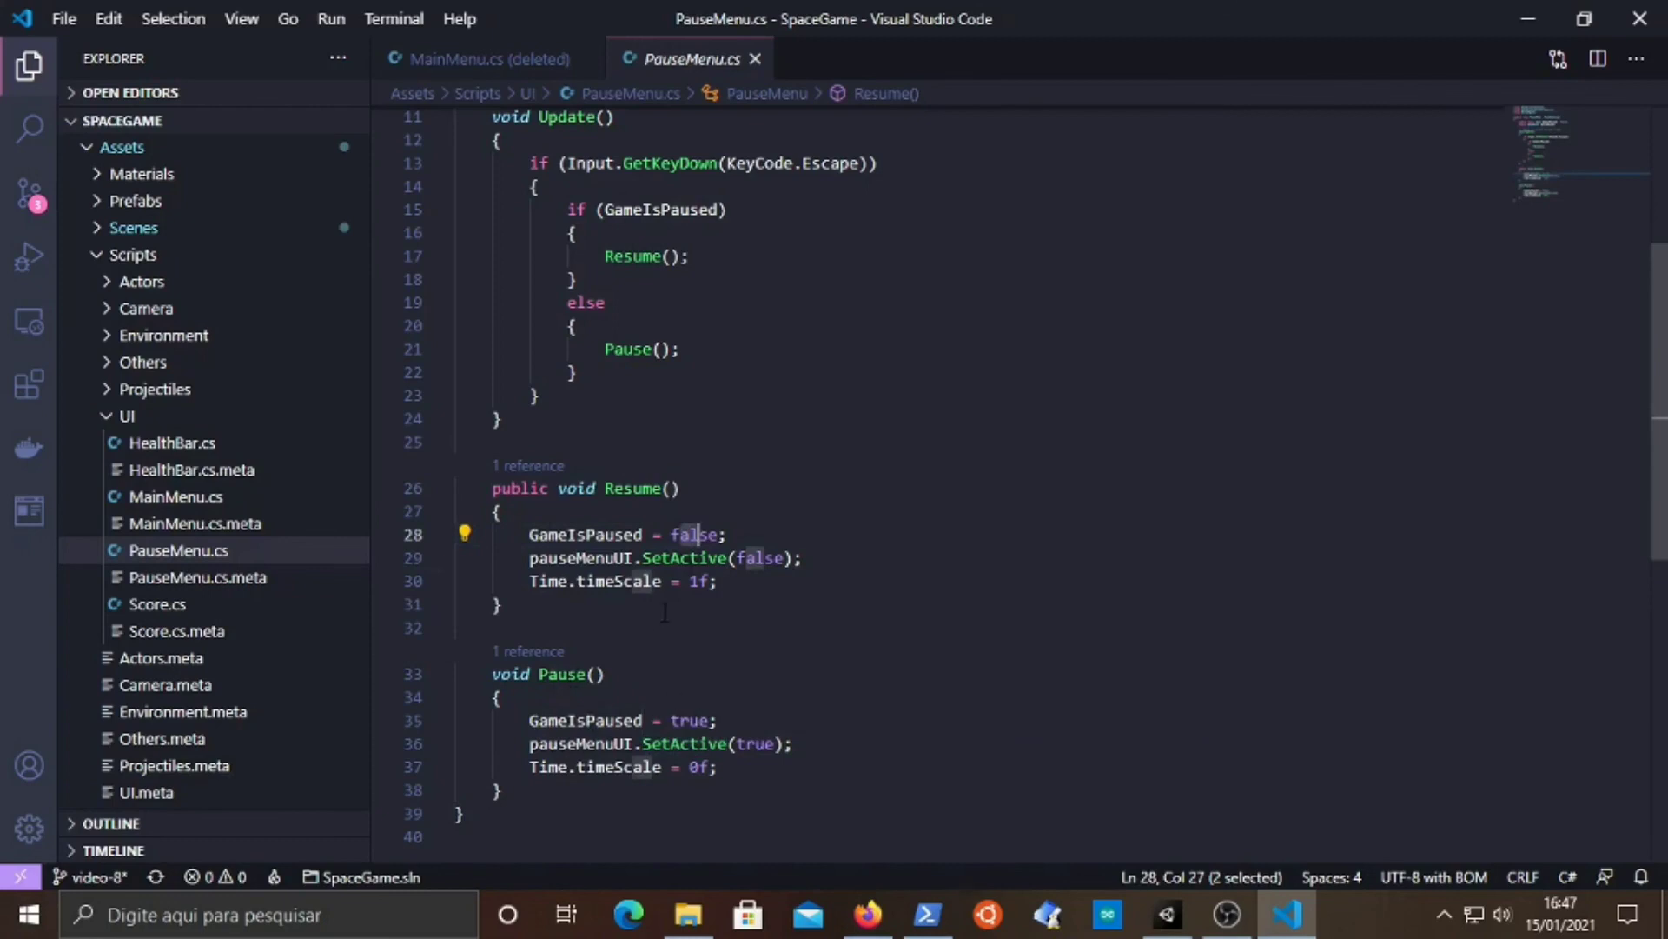
scroll(667, 617, "up", 3)
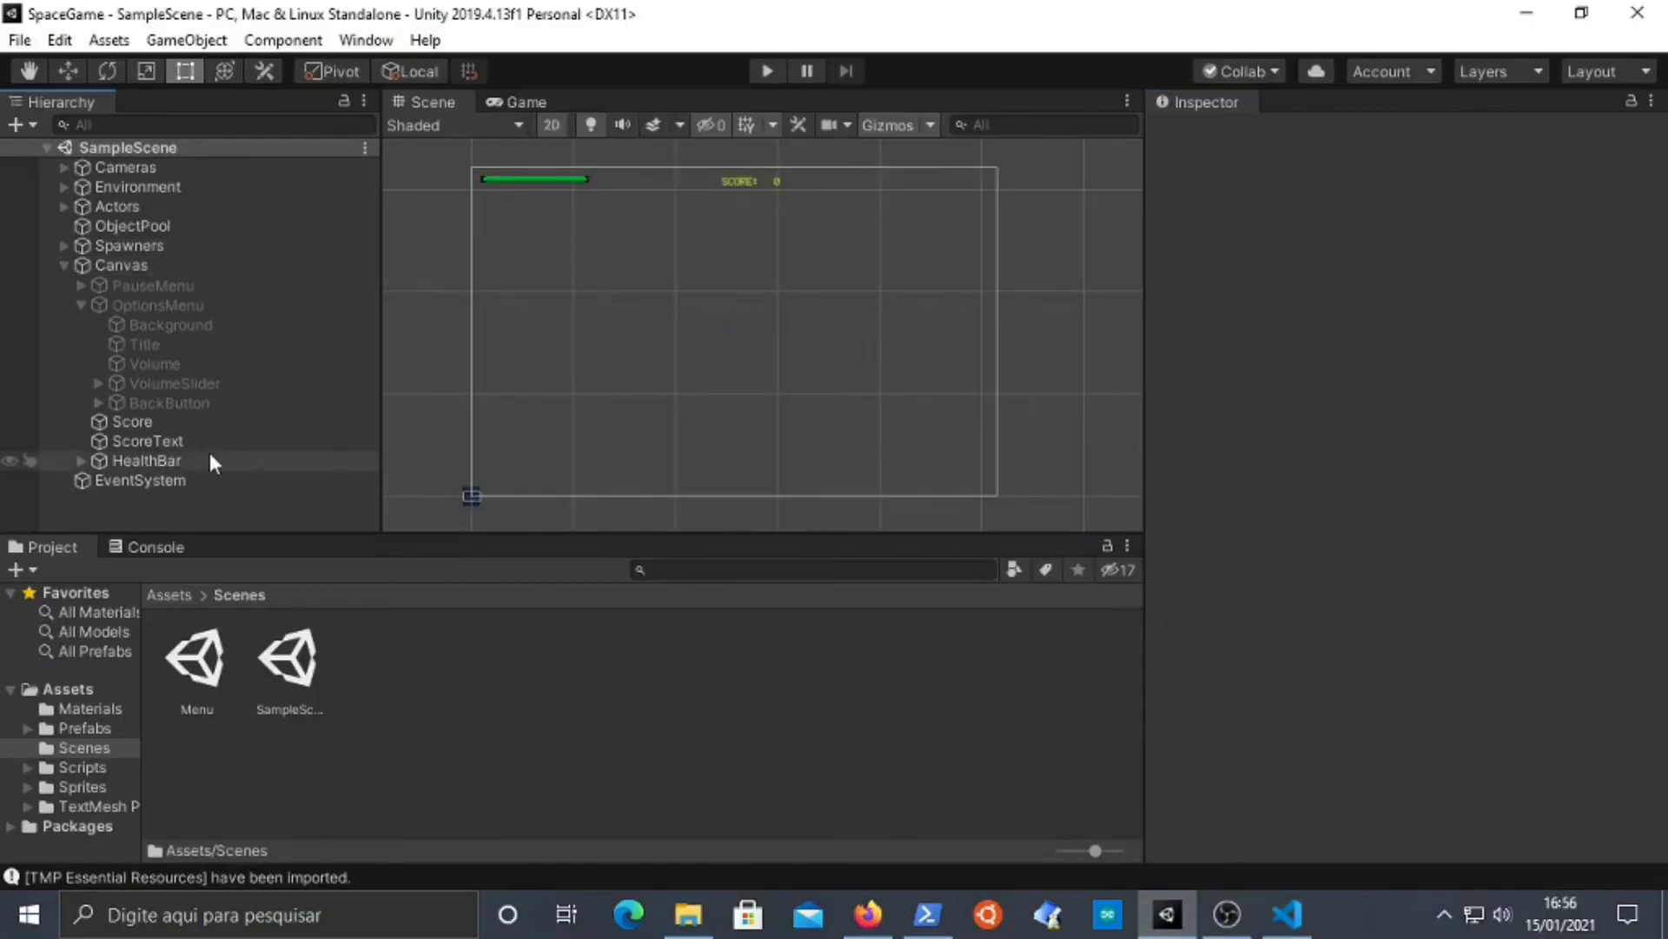
- In Unity, inspect the Score and ScoreText objects under Canvas, including the Score script component on ScoreText
left_click(139, 421)
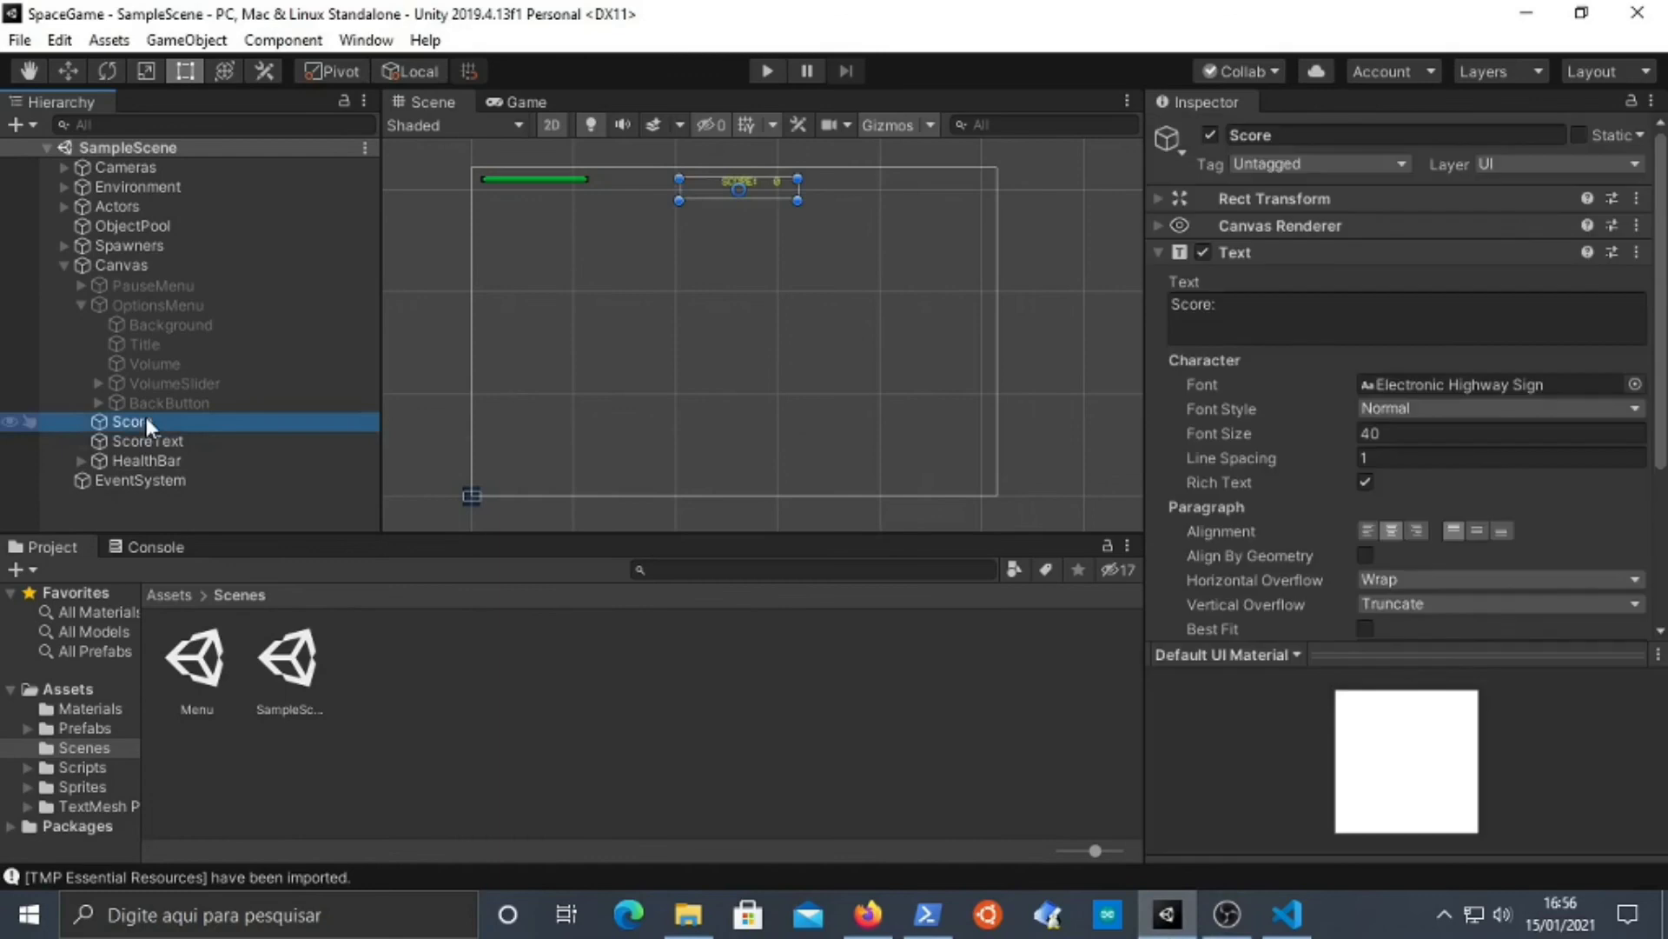
left_click(206, 442)
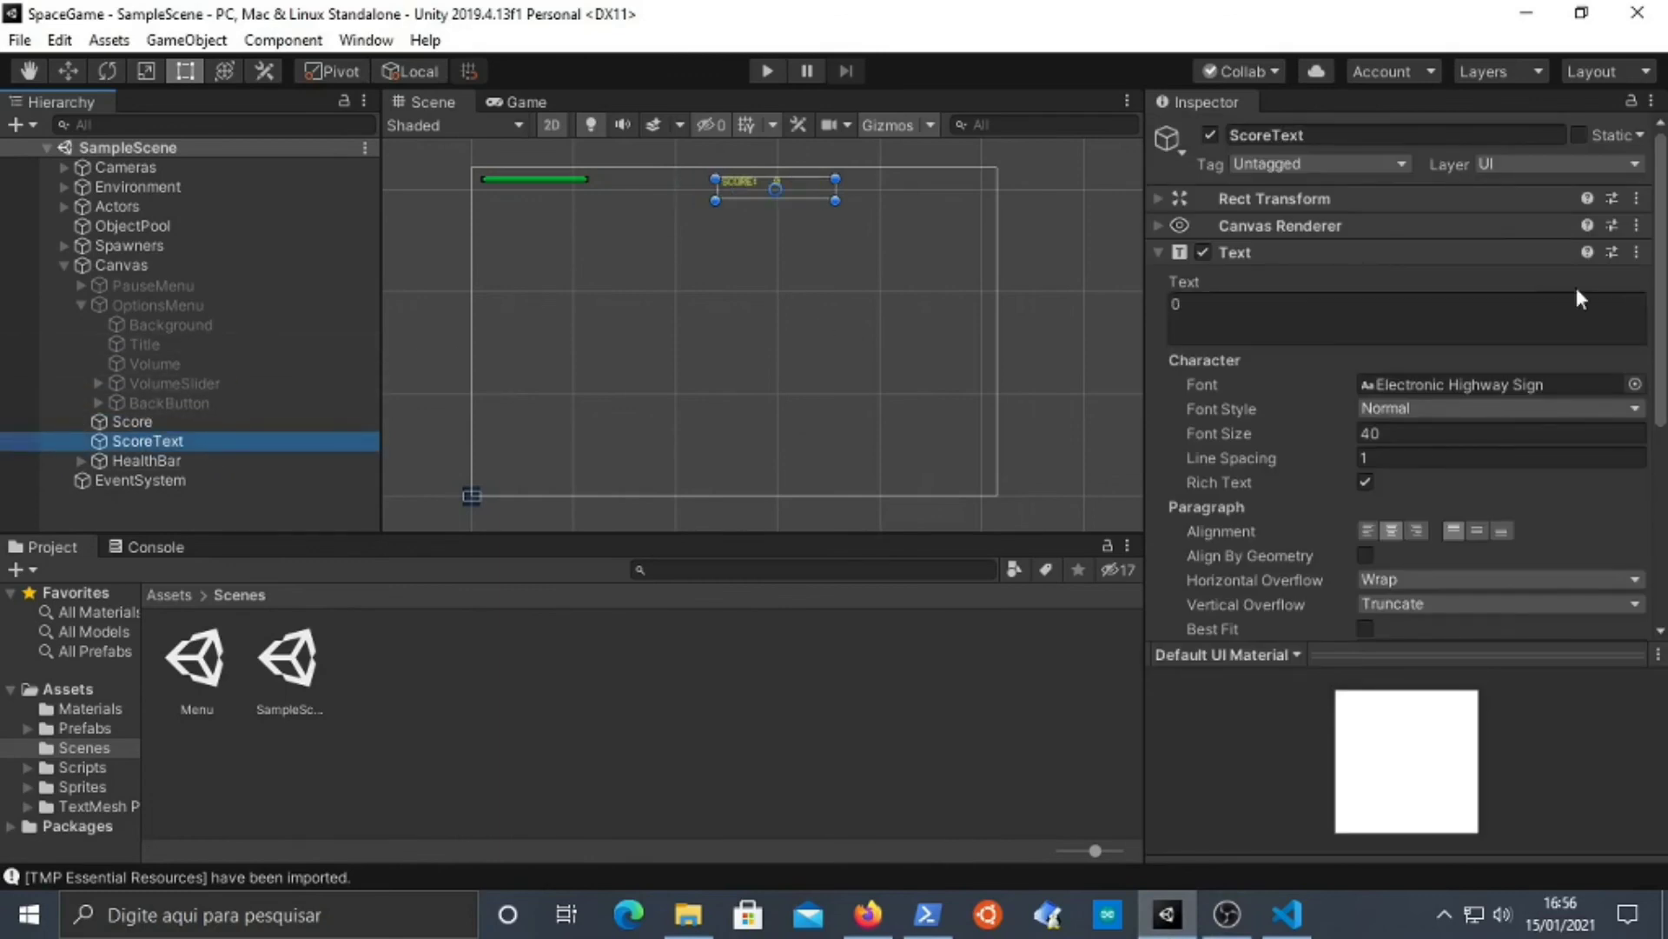
left_click(157, 425)
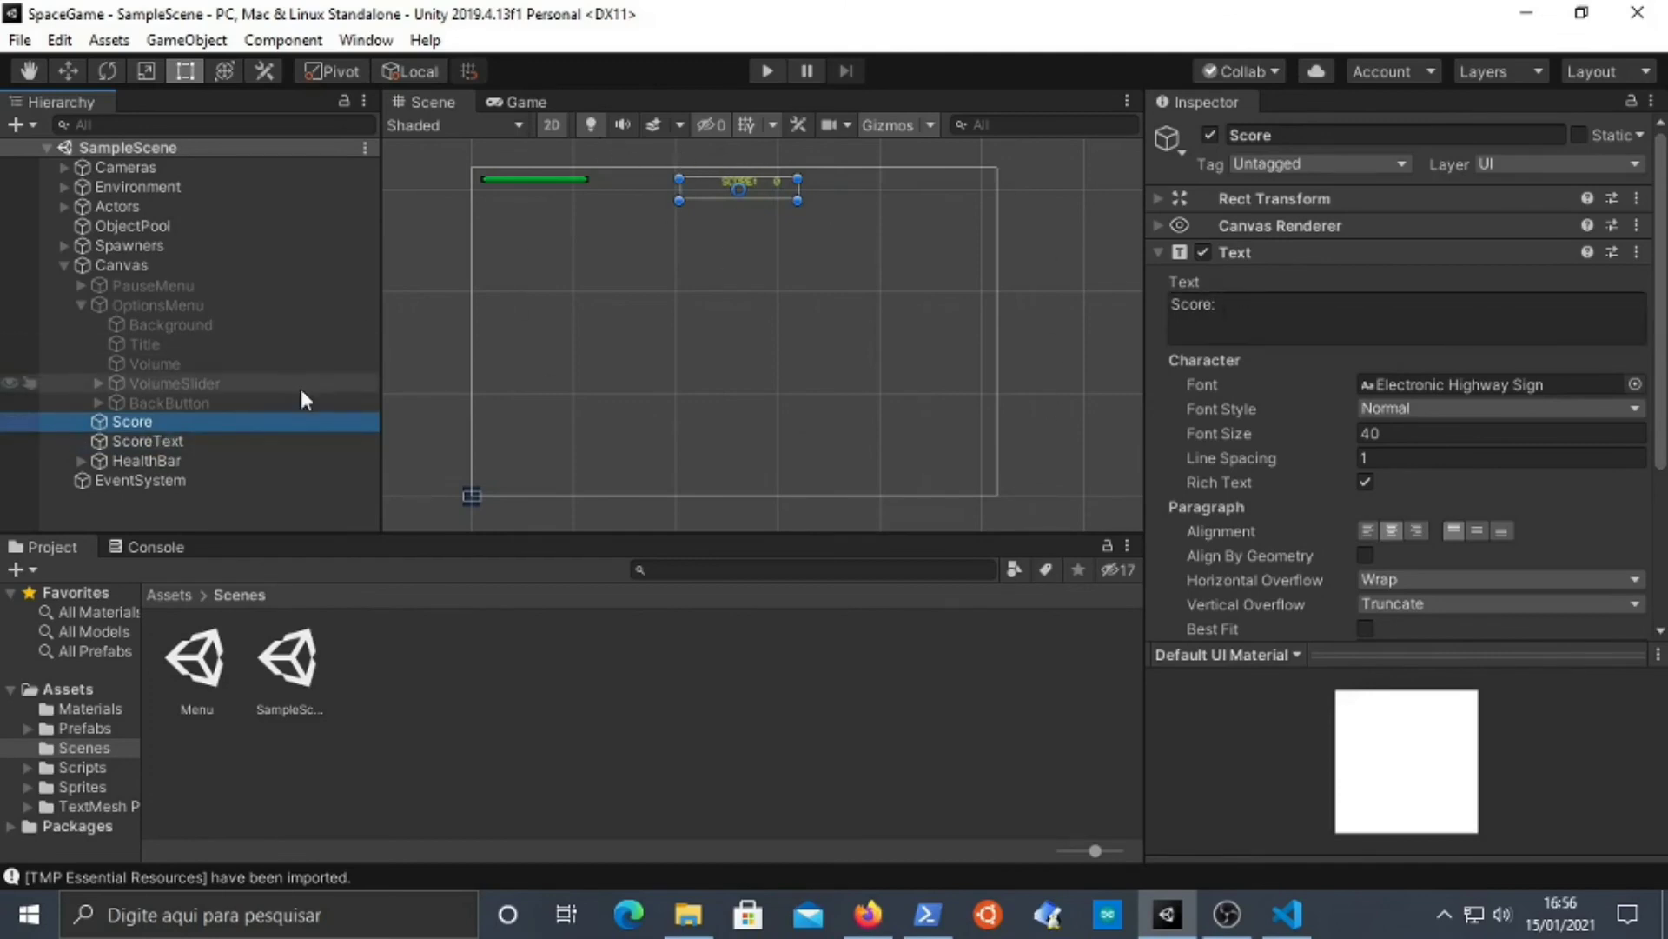
left_click(197, 441)
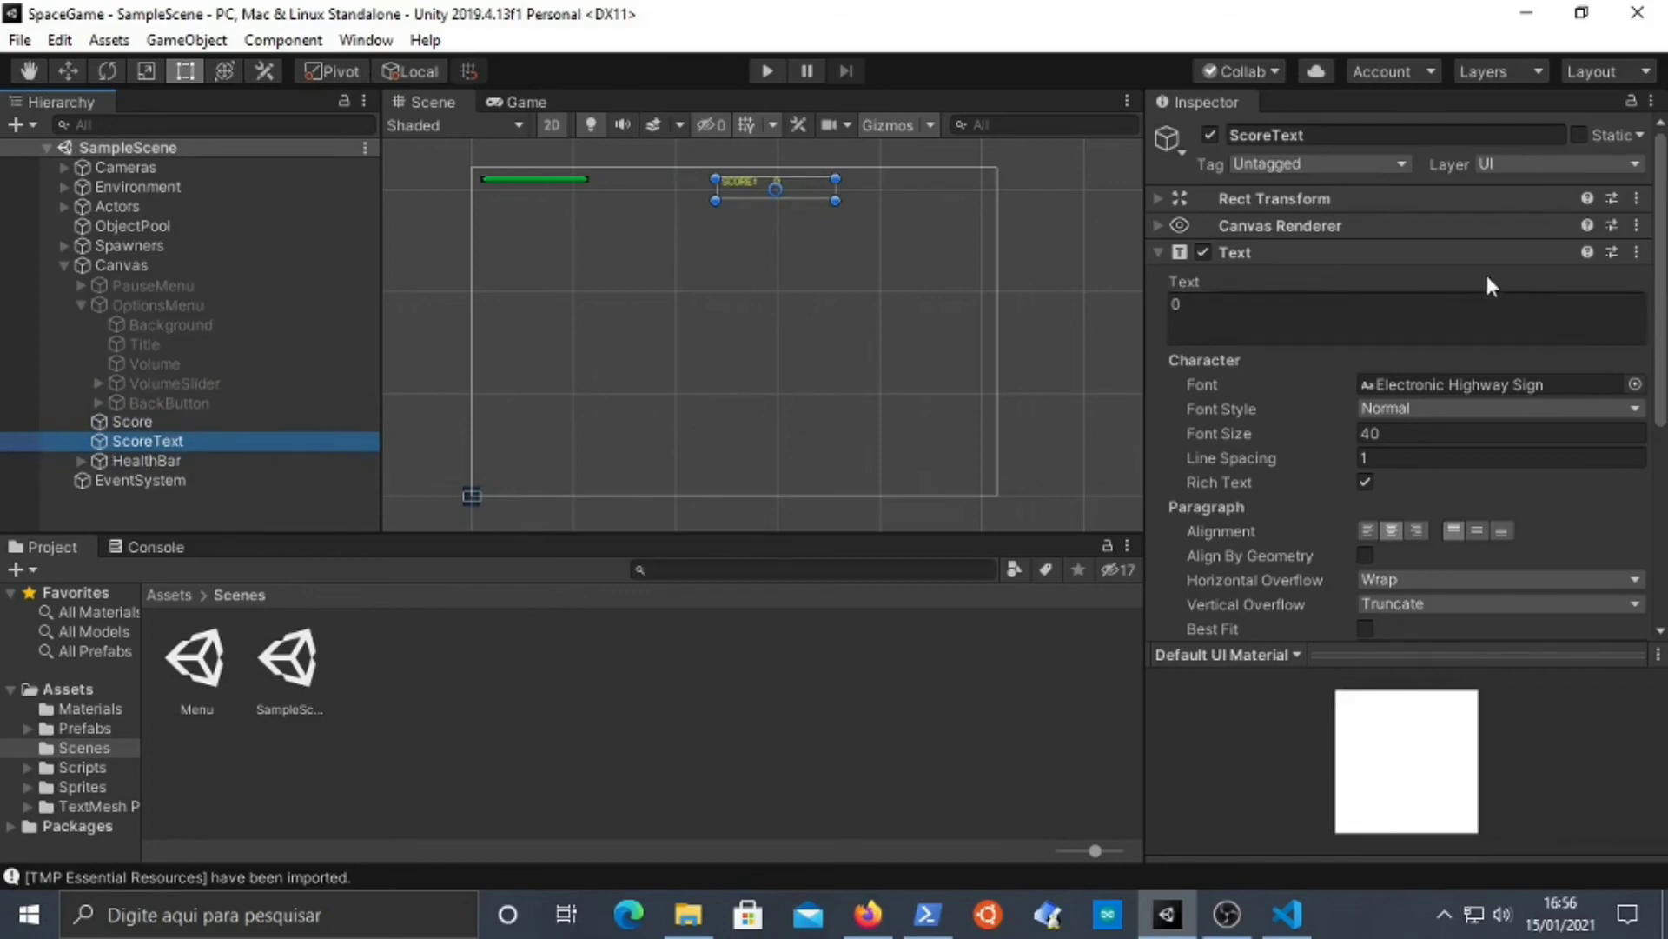
left_click(1330, 299)
scroll(1329, 299, "down", 5)
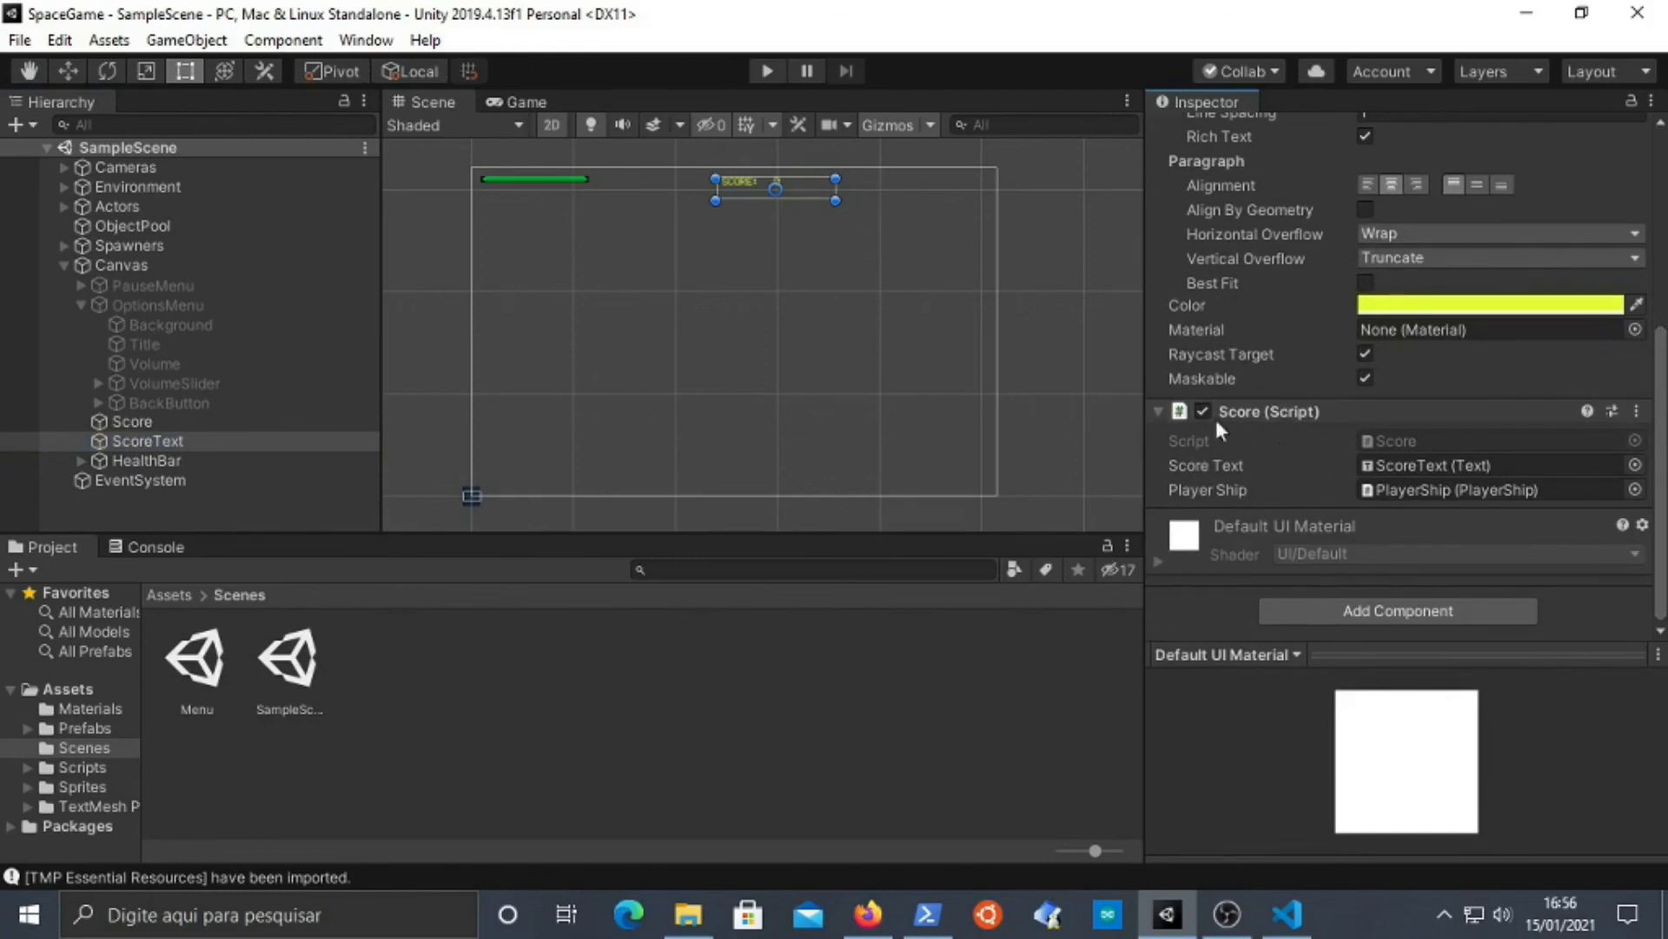
- Switch to Visual Studio Code, open Score.cs and examine how Update assigns playerShip.Score to scoreText.text
left_click(1290, 912)
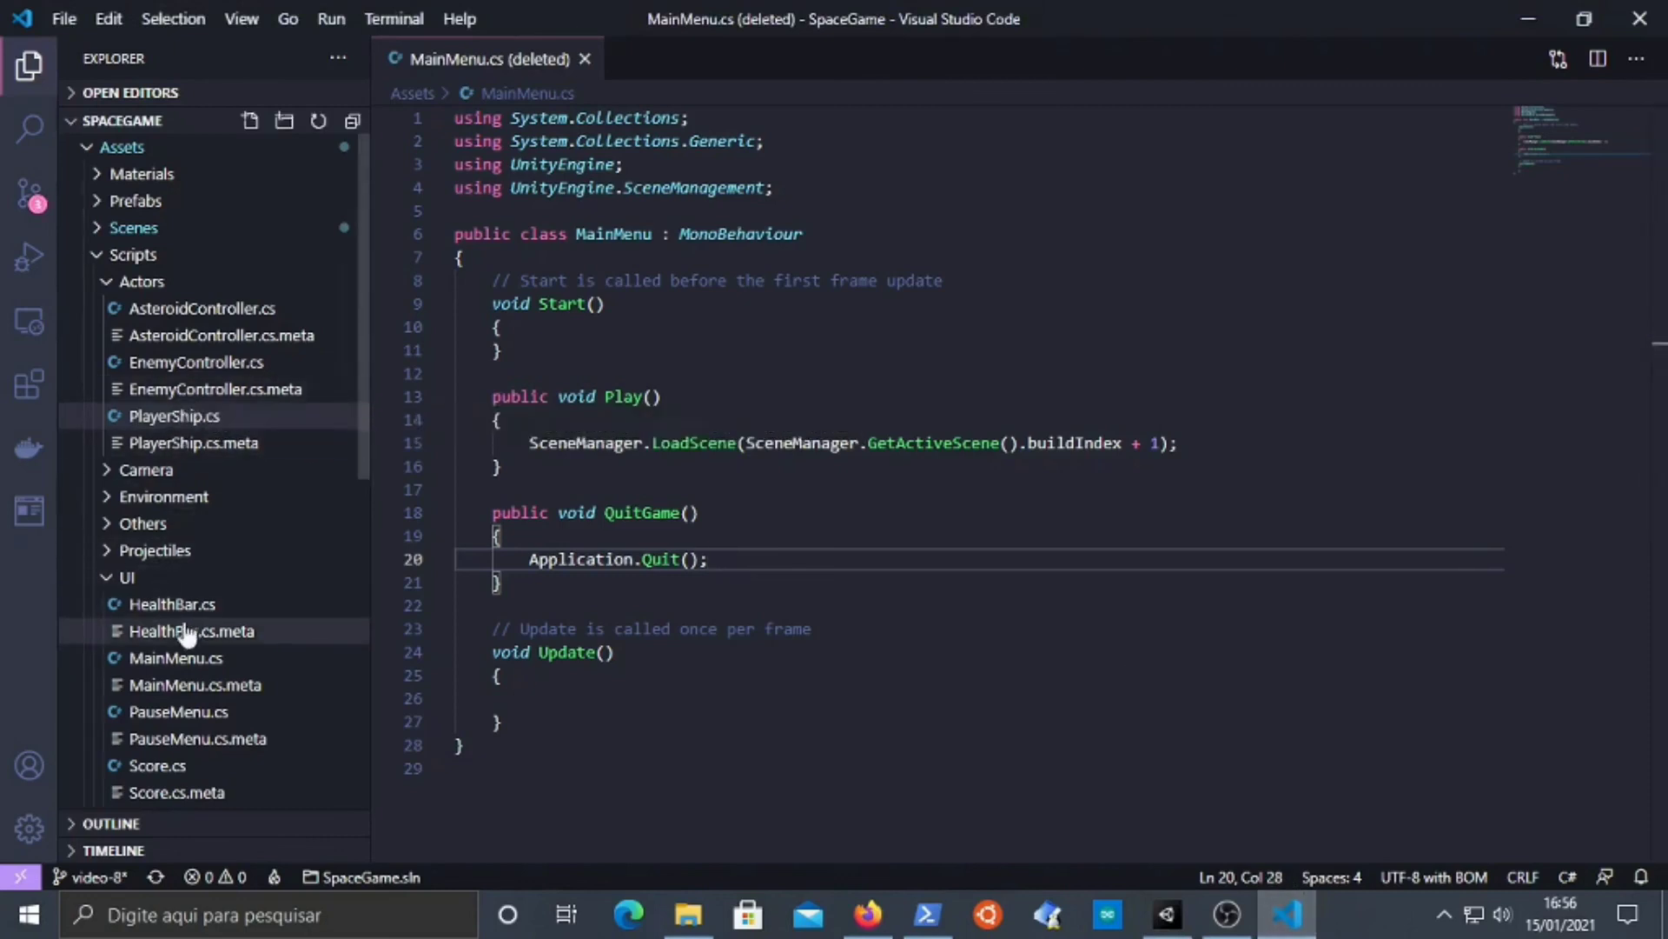
scroll(178, 717, "down", 1)
left_click(181, 705)
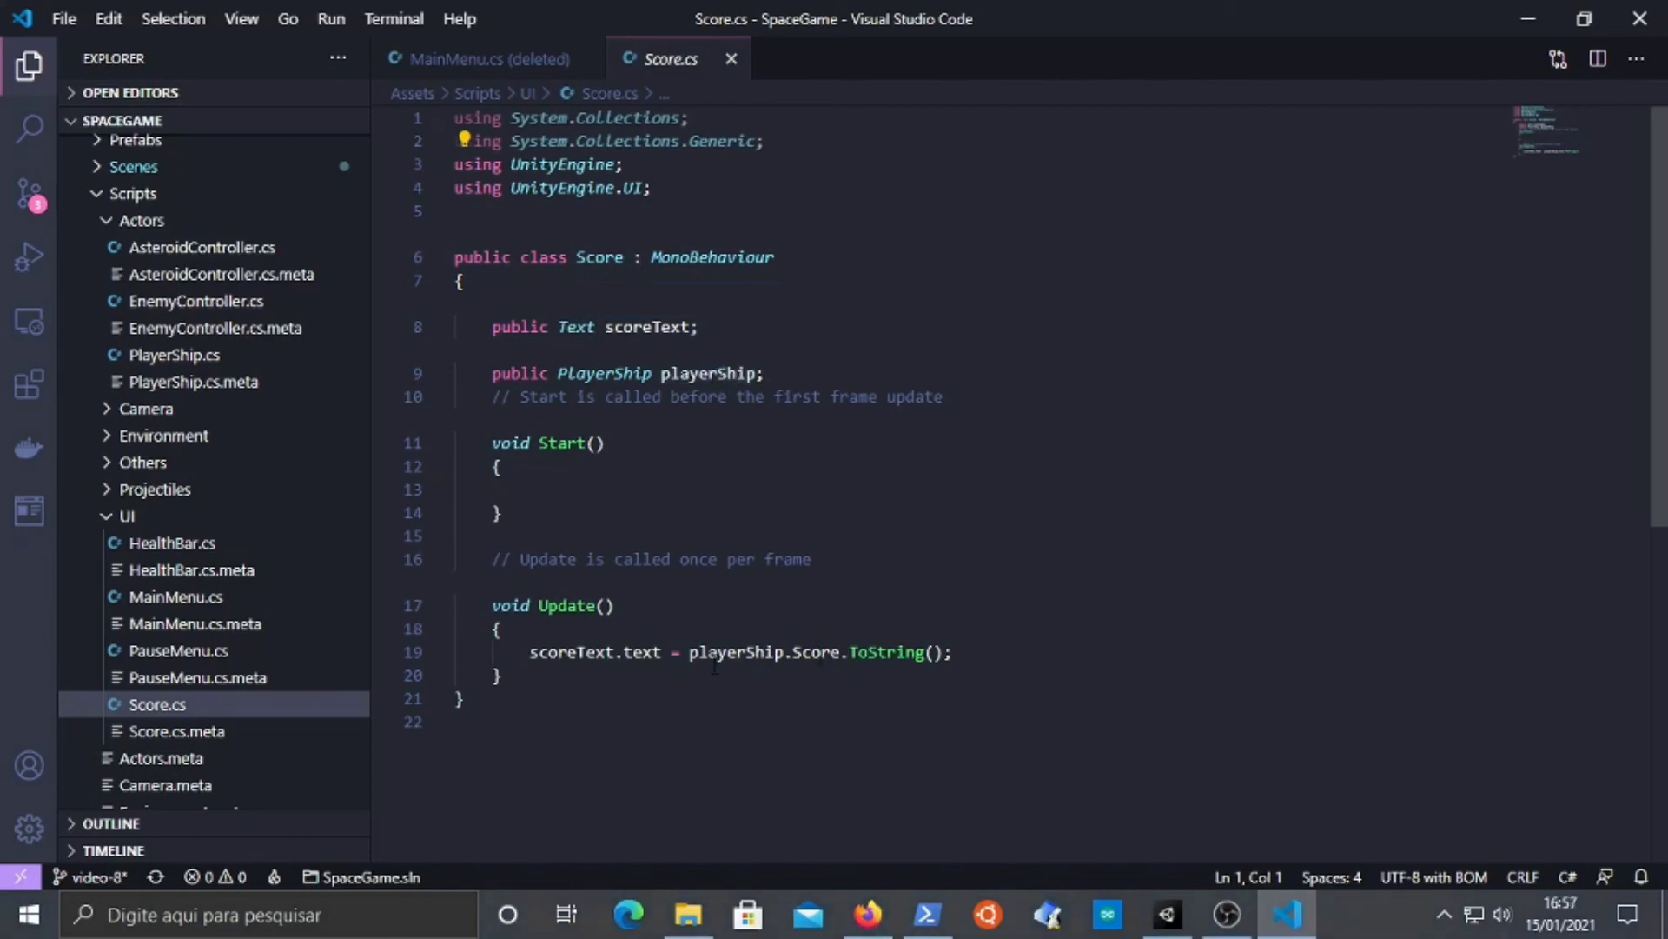
left_click(808, 650)
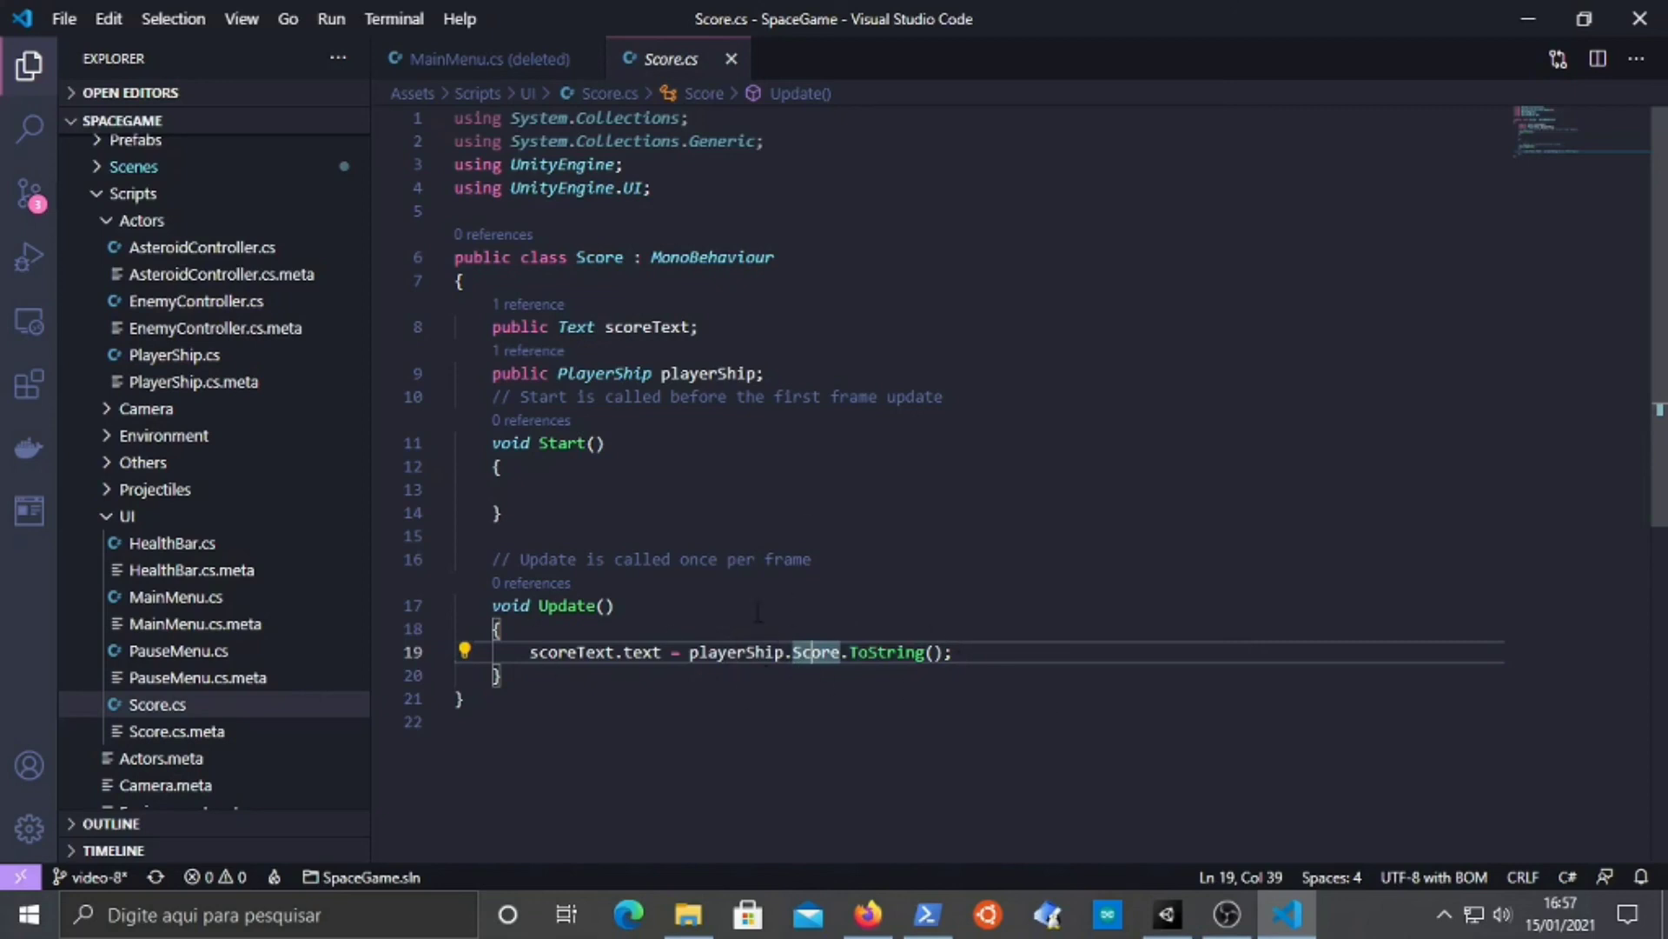
- Inspect the Health Bar script component on HealthBar in Unity, and open HealthBar.cs in Visual Studio Code to view its slider declaration
left_click(1167, 915)
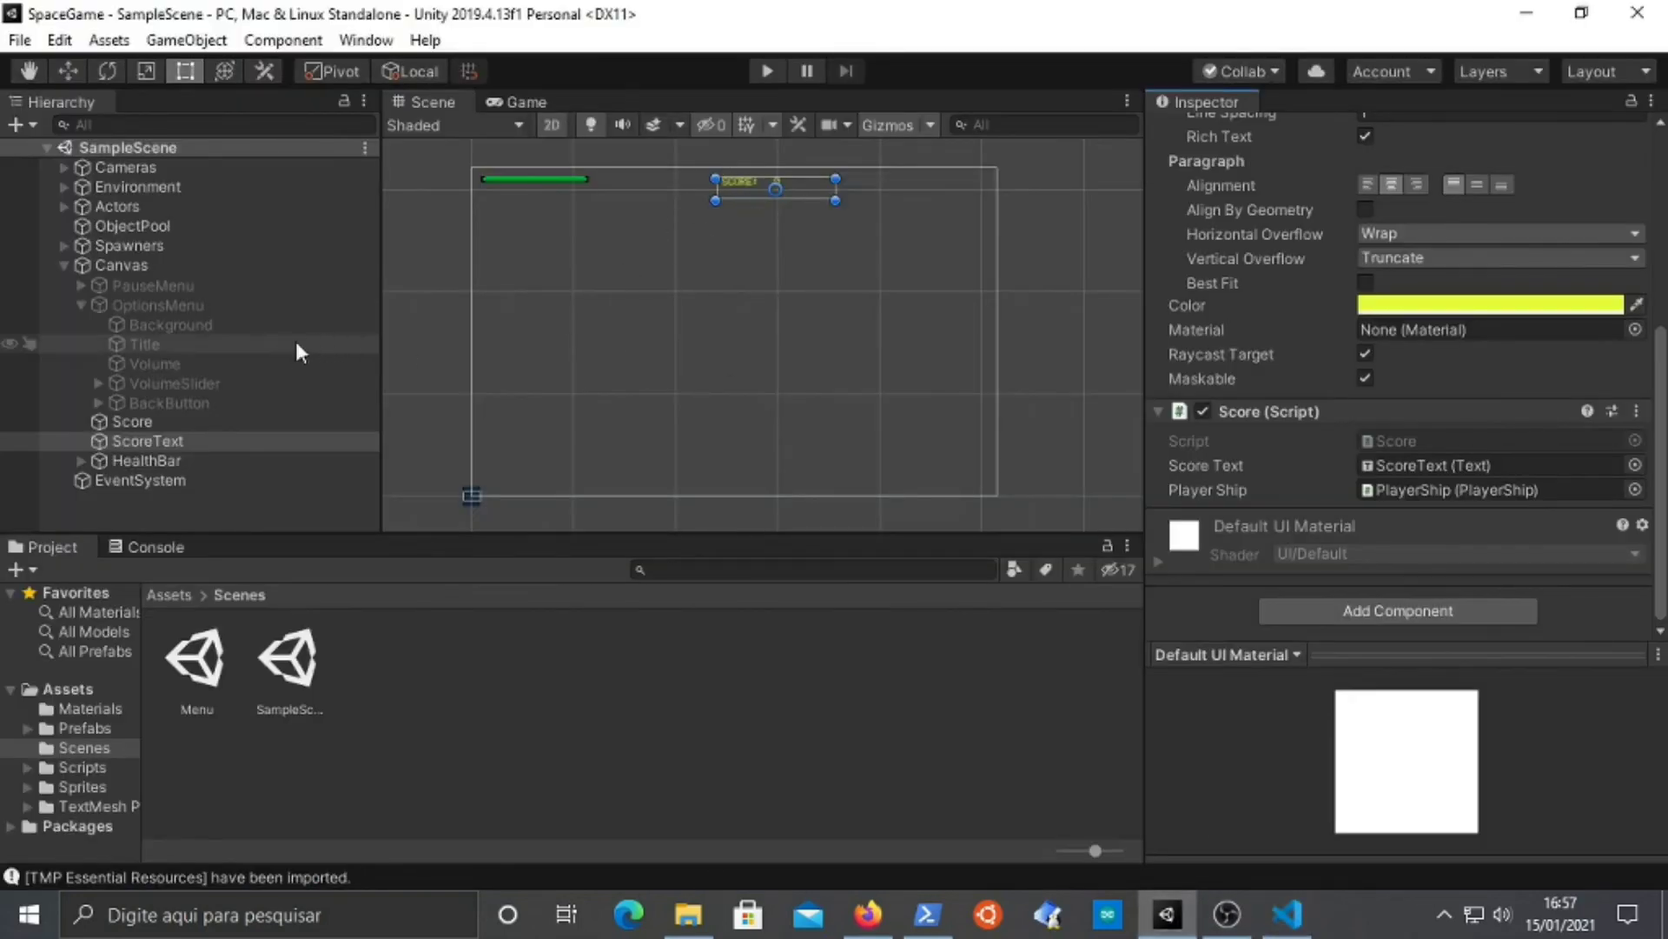
left_click(148, 460)
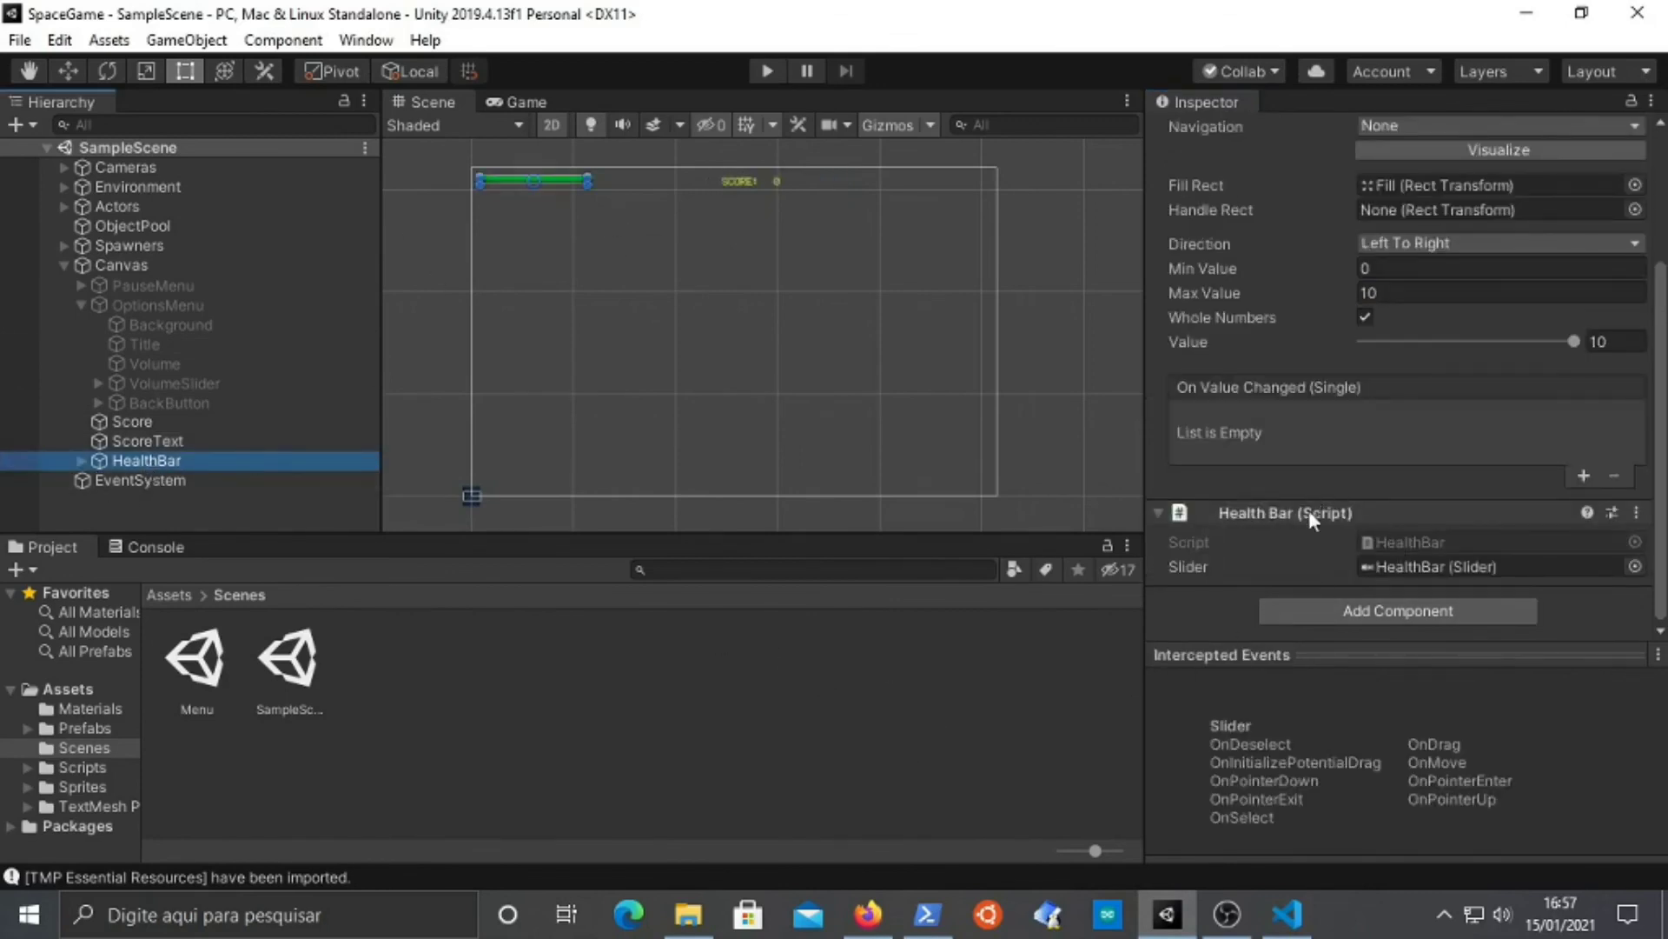
left_click(1287, 914)
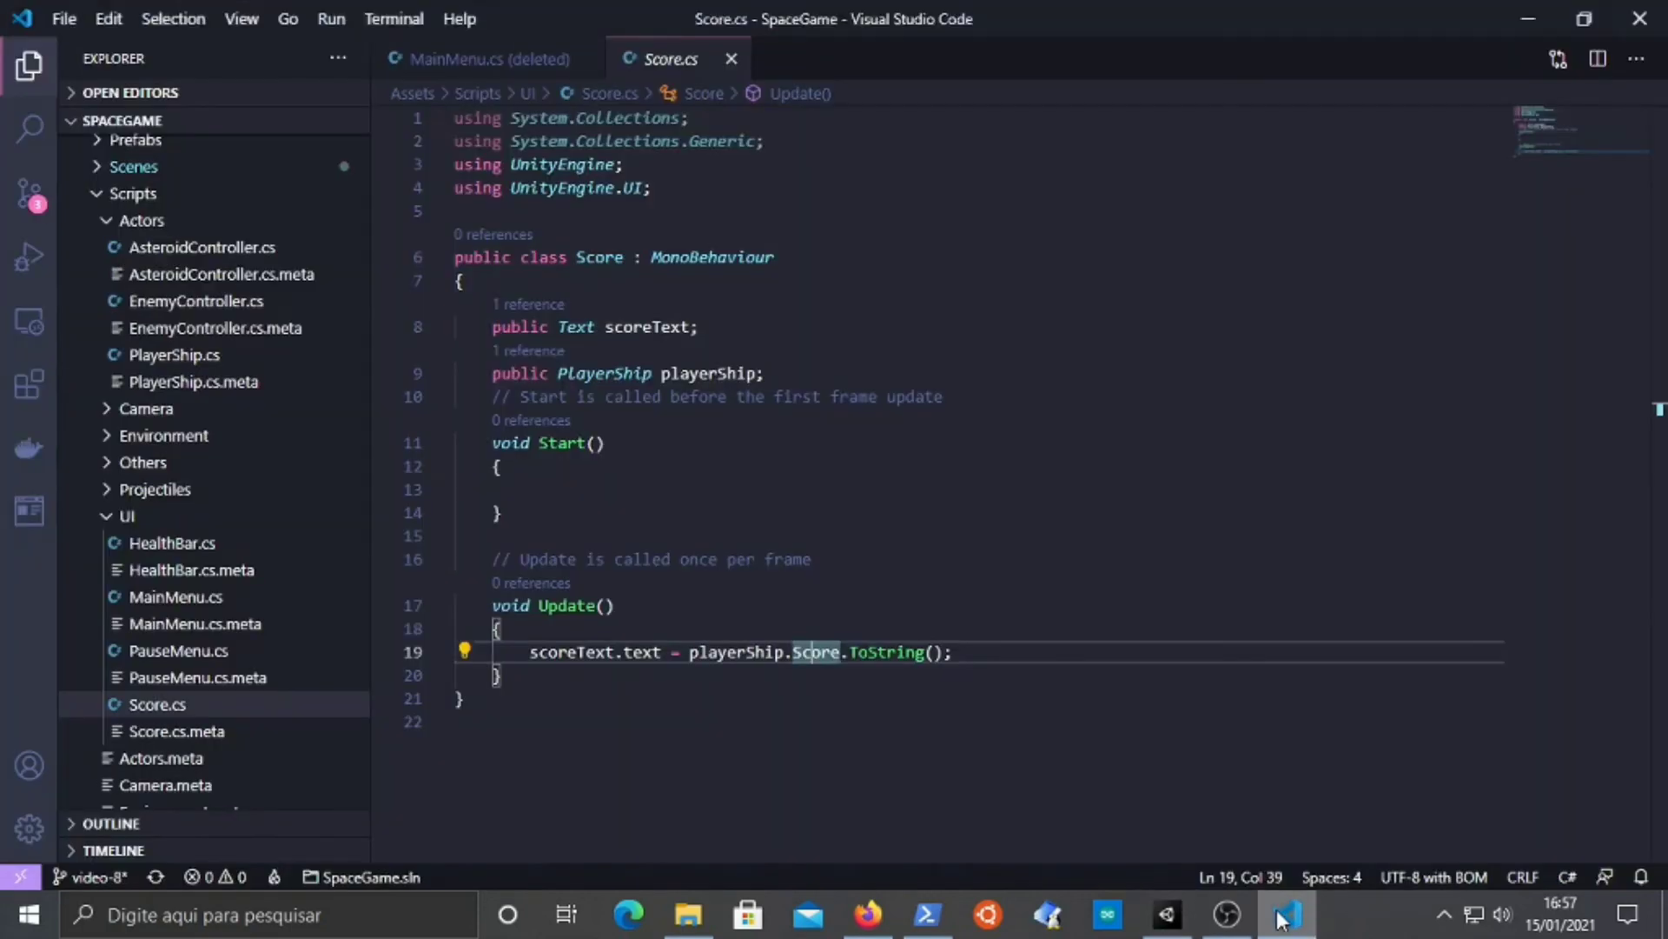
scroll(241, 691, "down", 1)
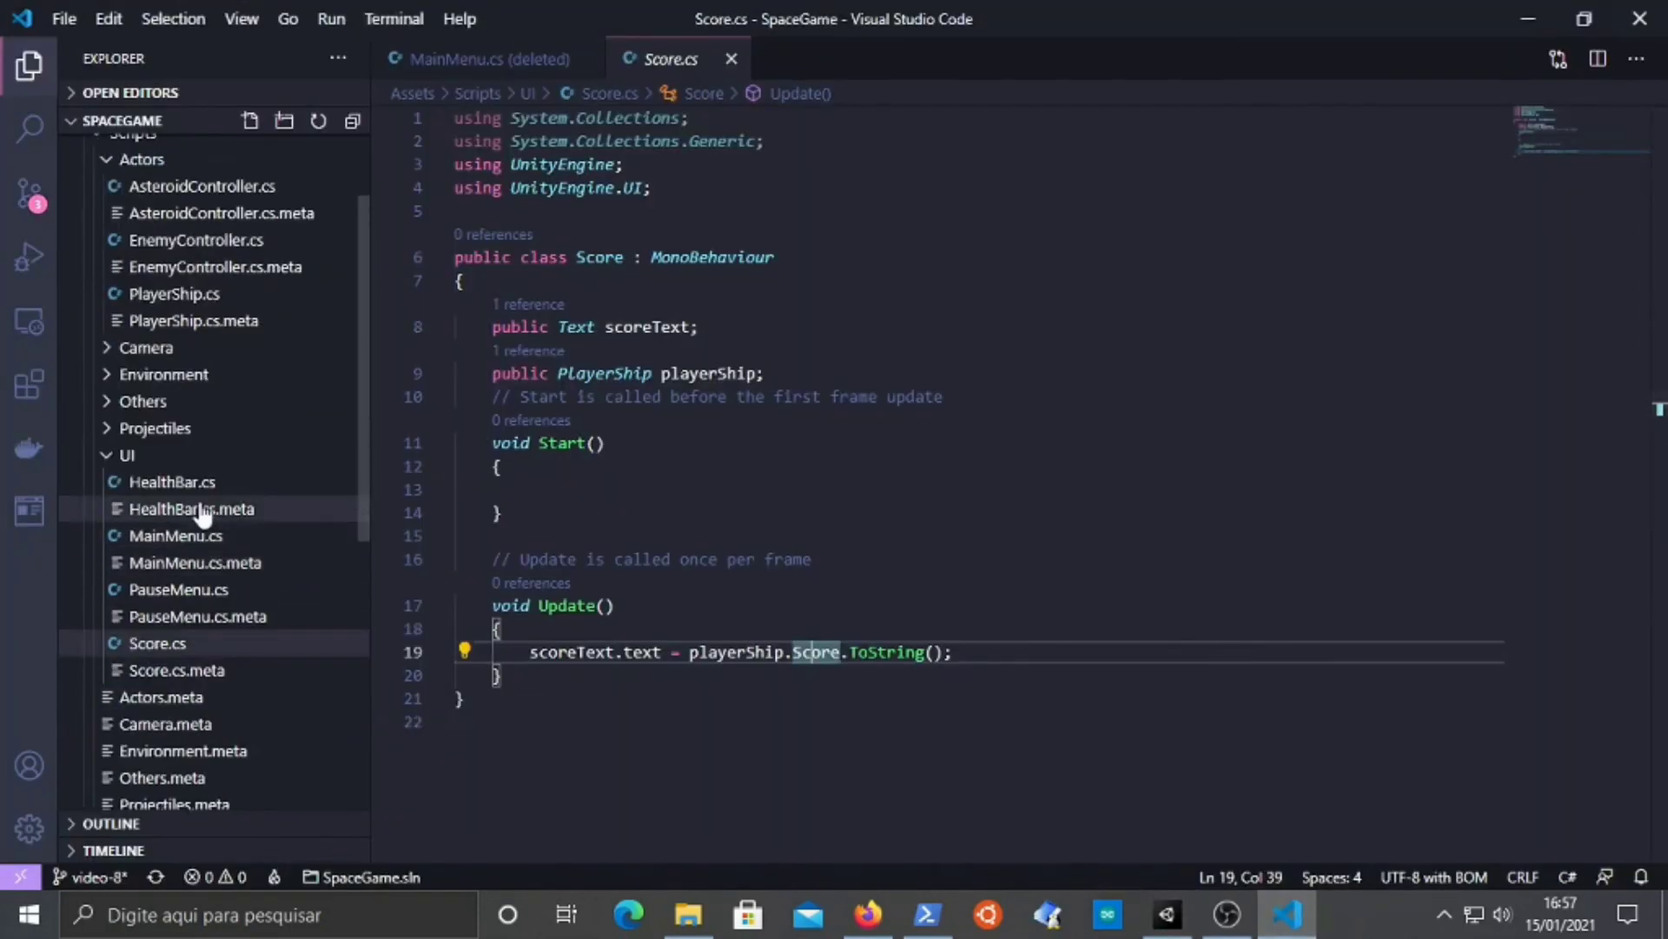
left_click(178, 483)
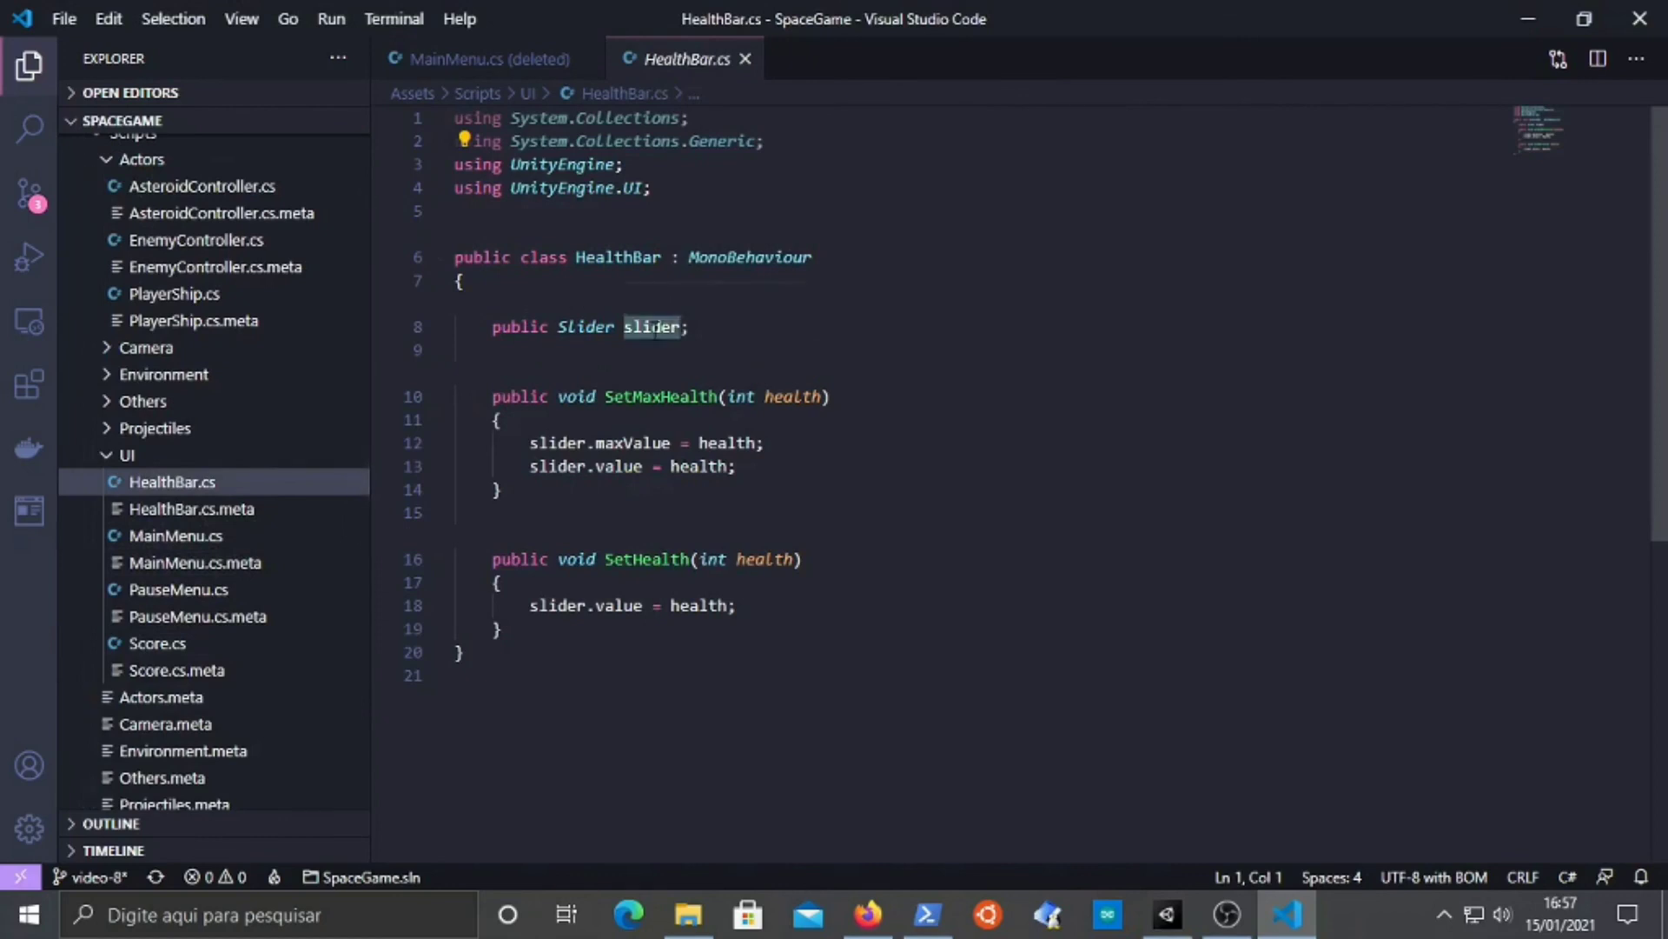
- Switch to Unity and frame the HealthBar in the Scene view for a closer look
left_click(1167, 914)
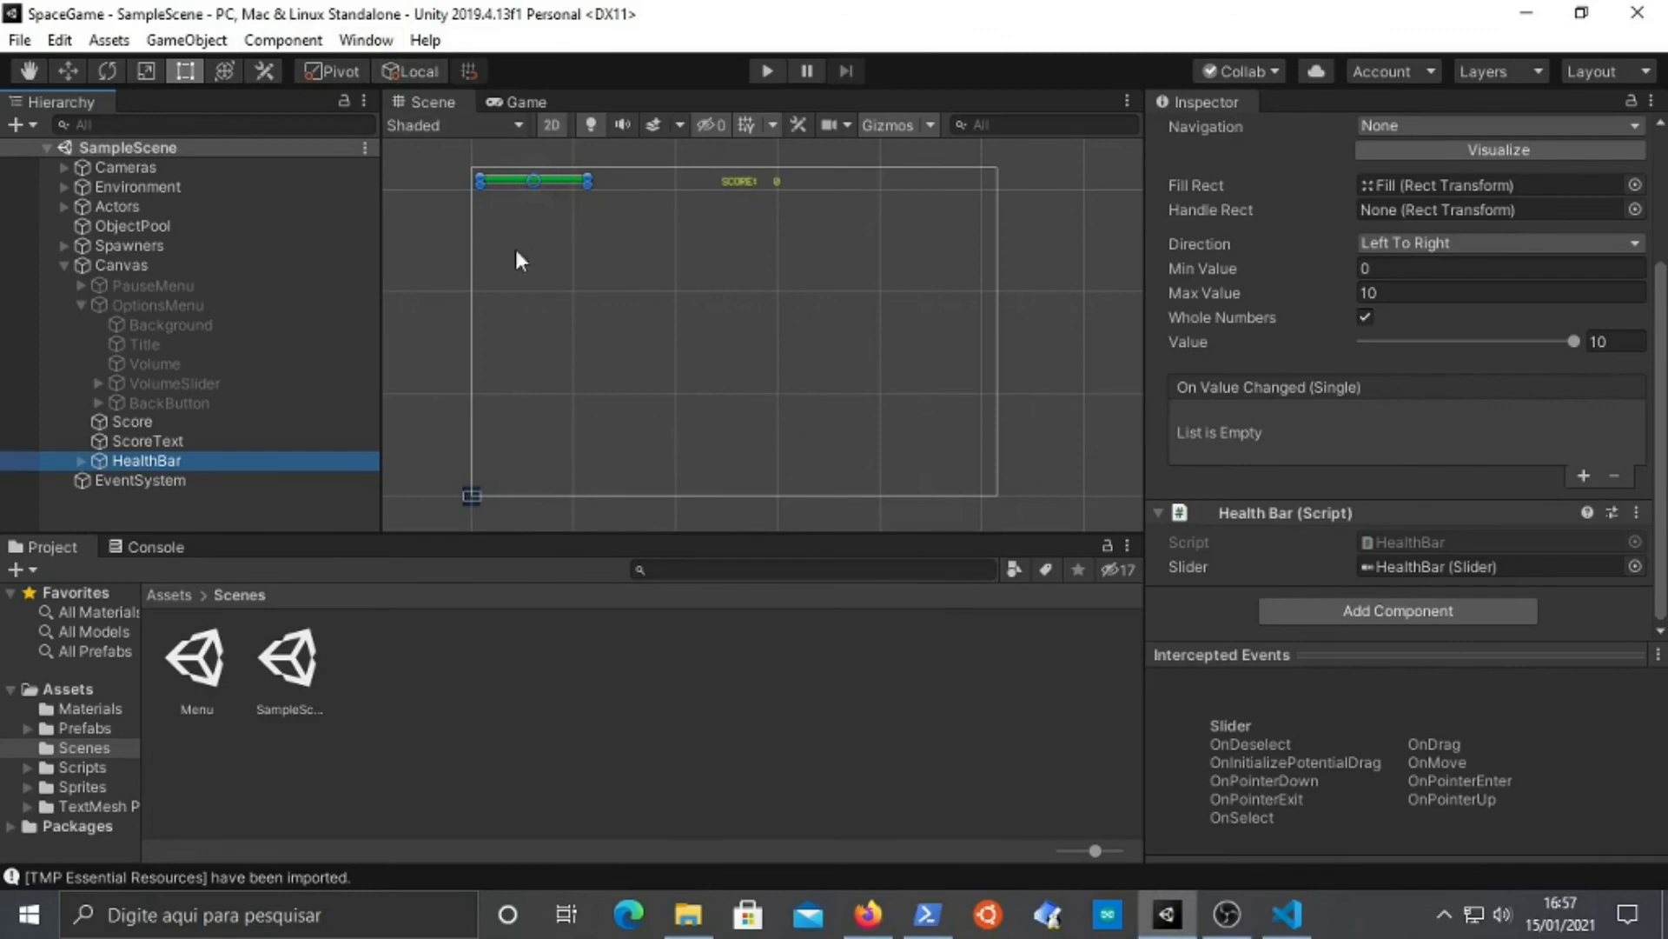
scroll(523, 184, "up", 1)
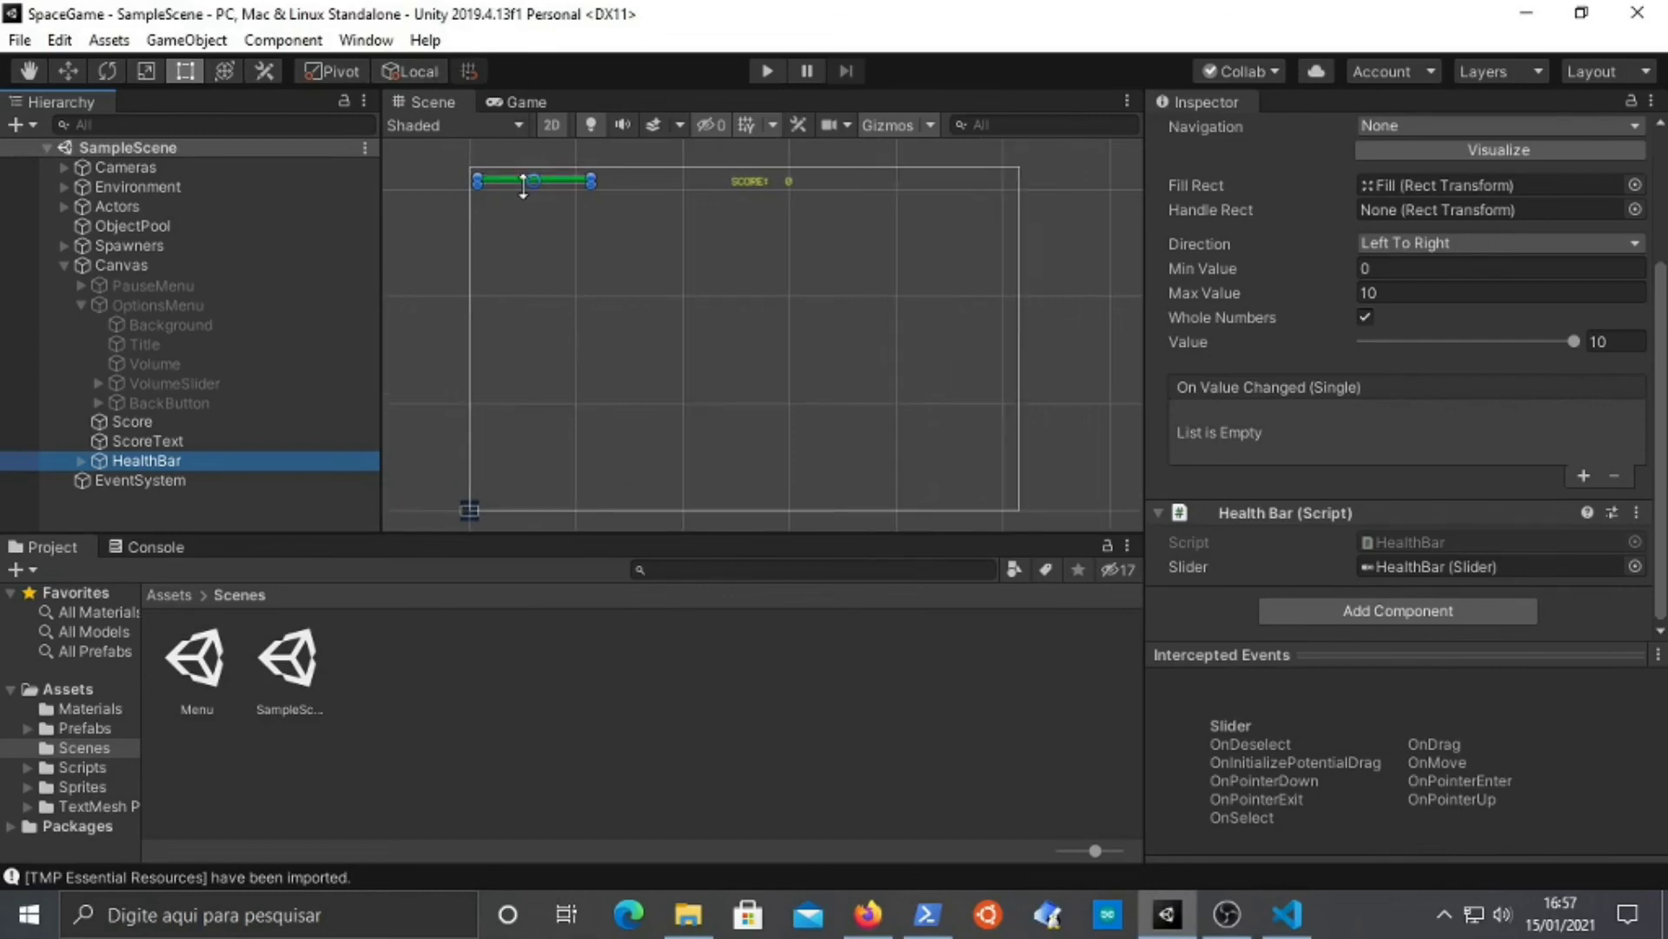
key("f")
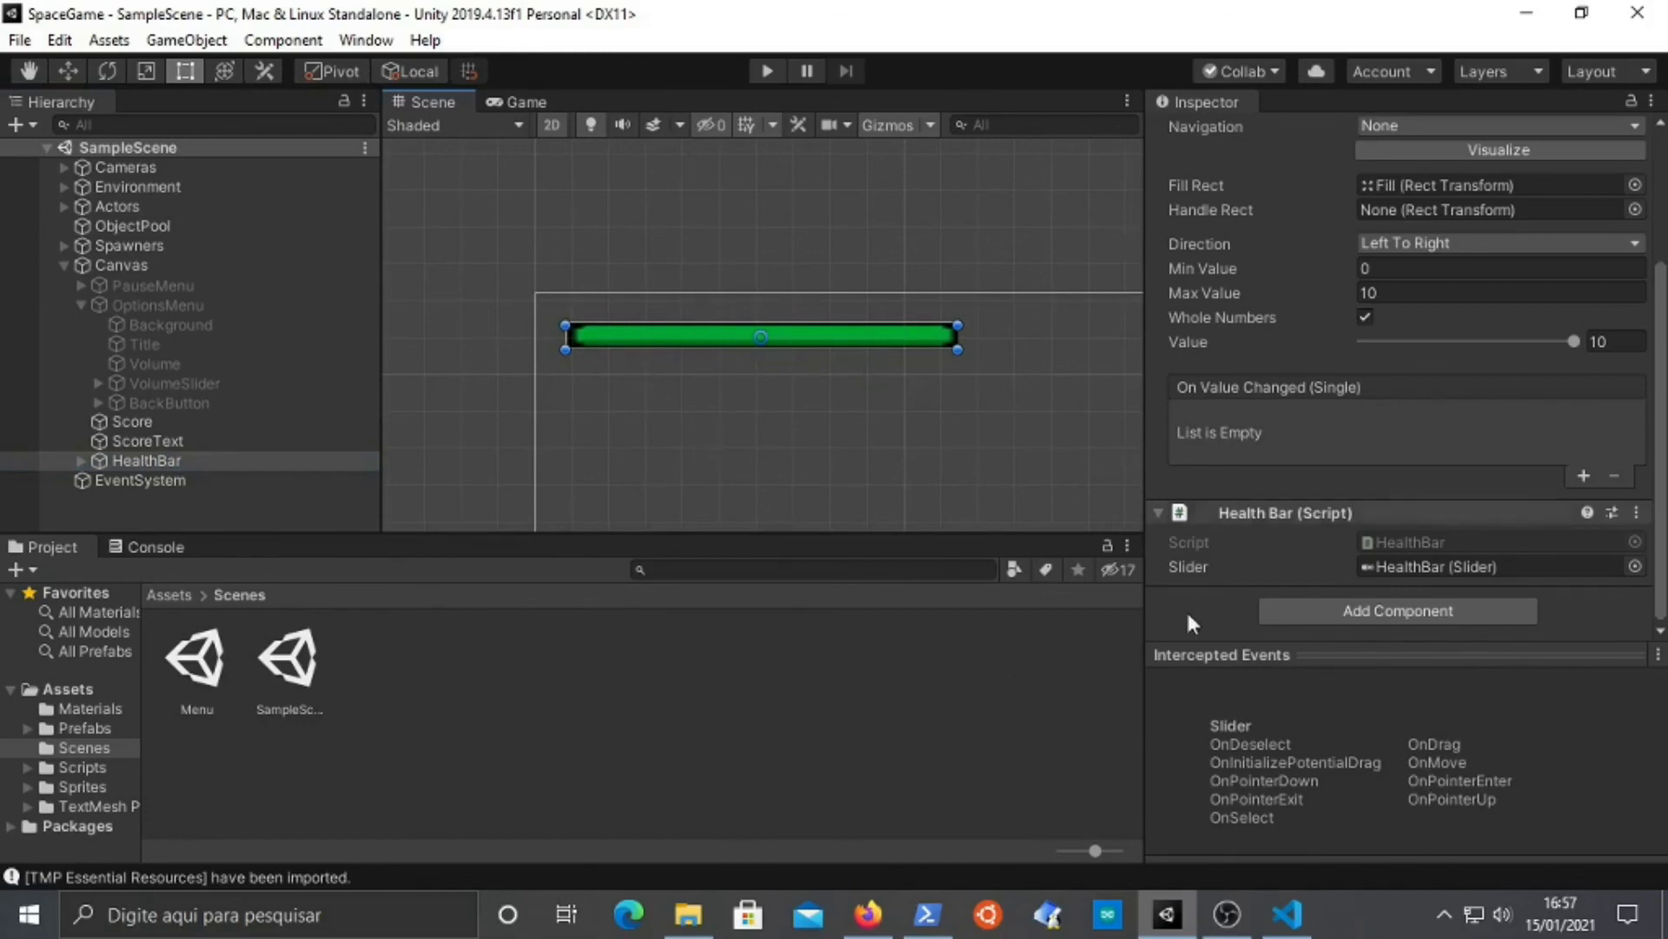
- Switch to Visual Studio Code and examine the SetMaxHealth and SetHealth methods with their health parameter in HealthBar.cs
left_click(1292, 908)
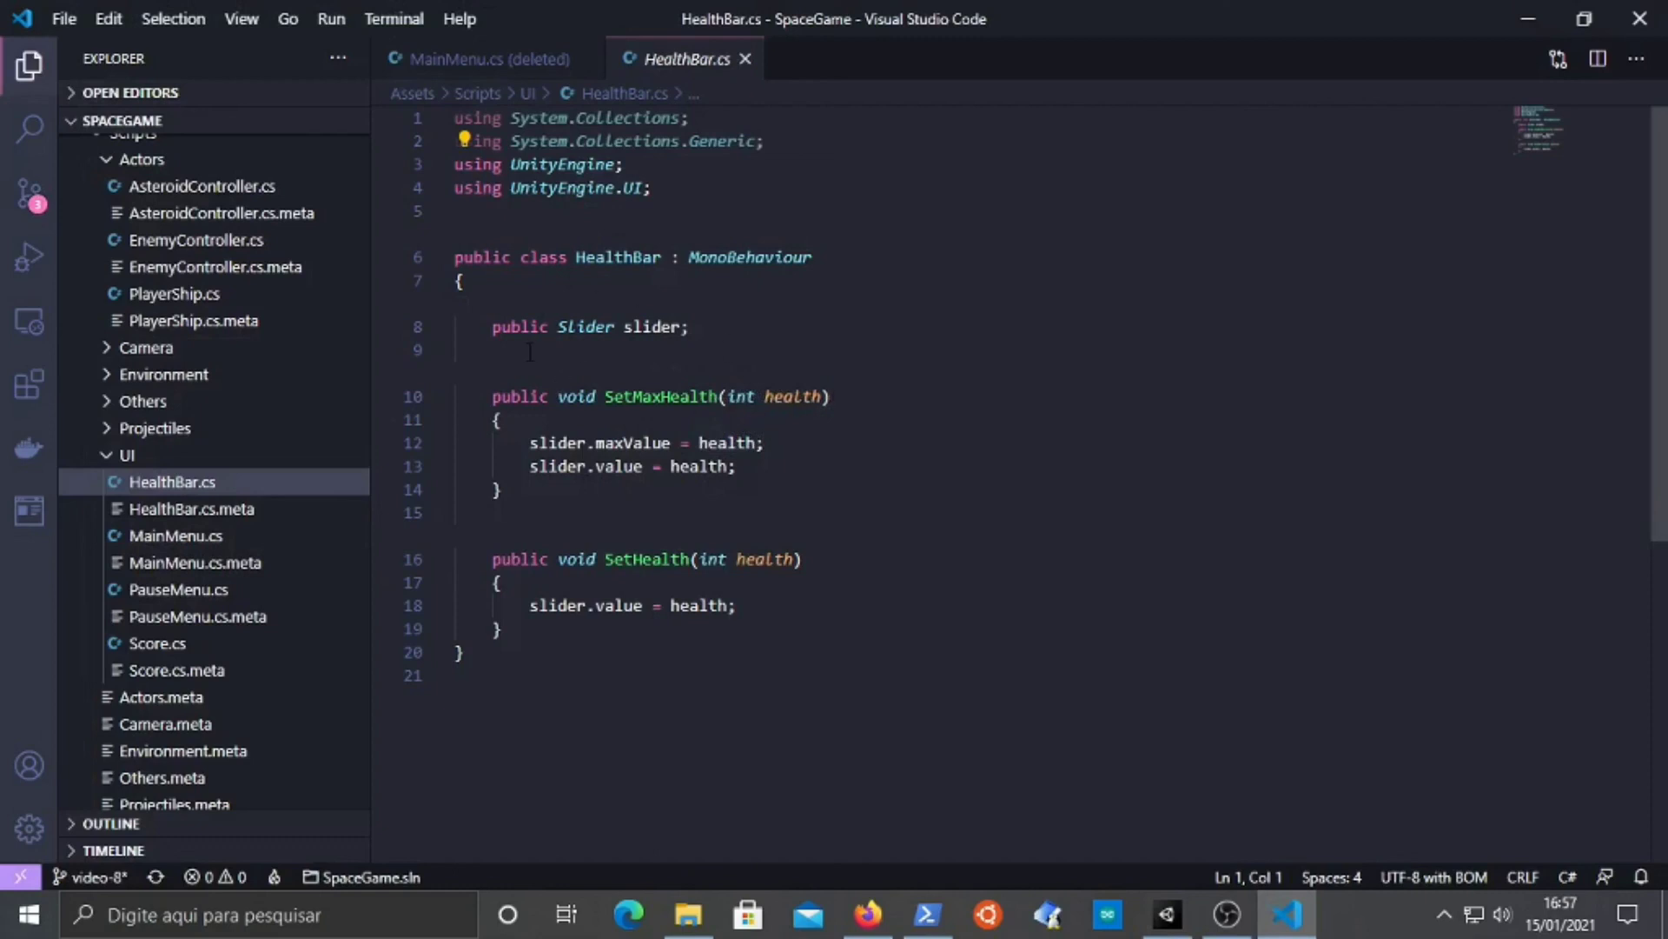
left_click_drag(597, 397, 701, 397)
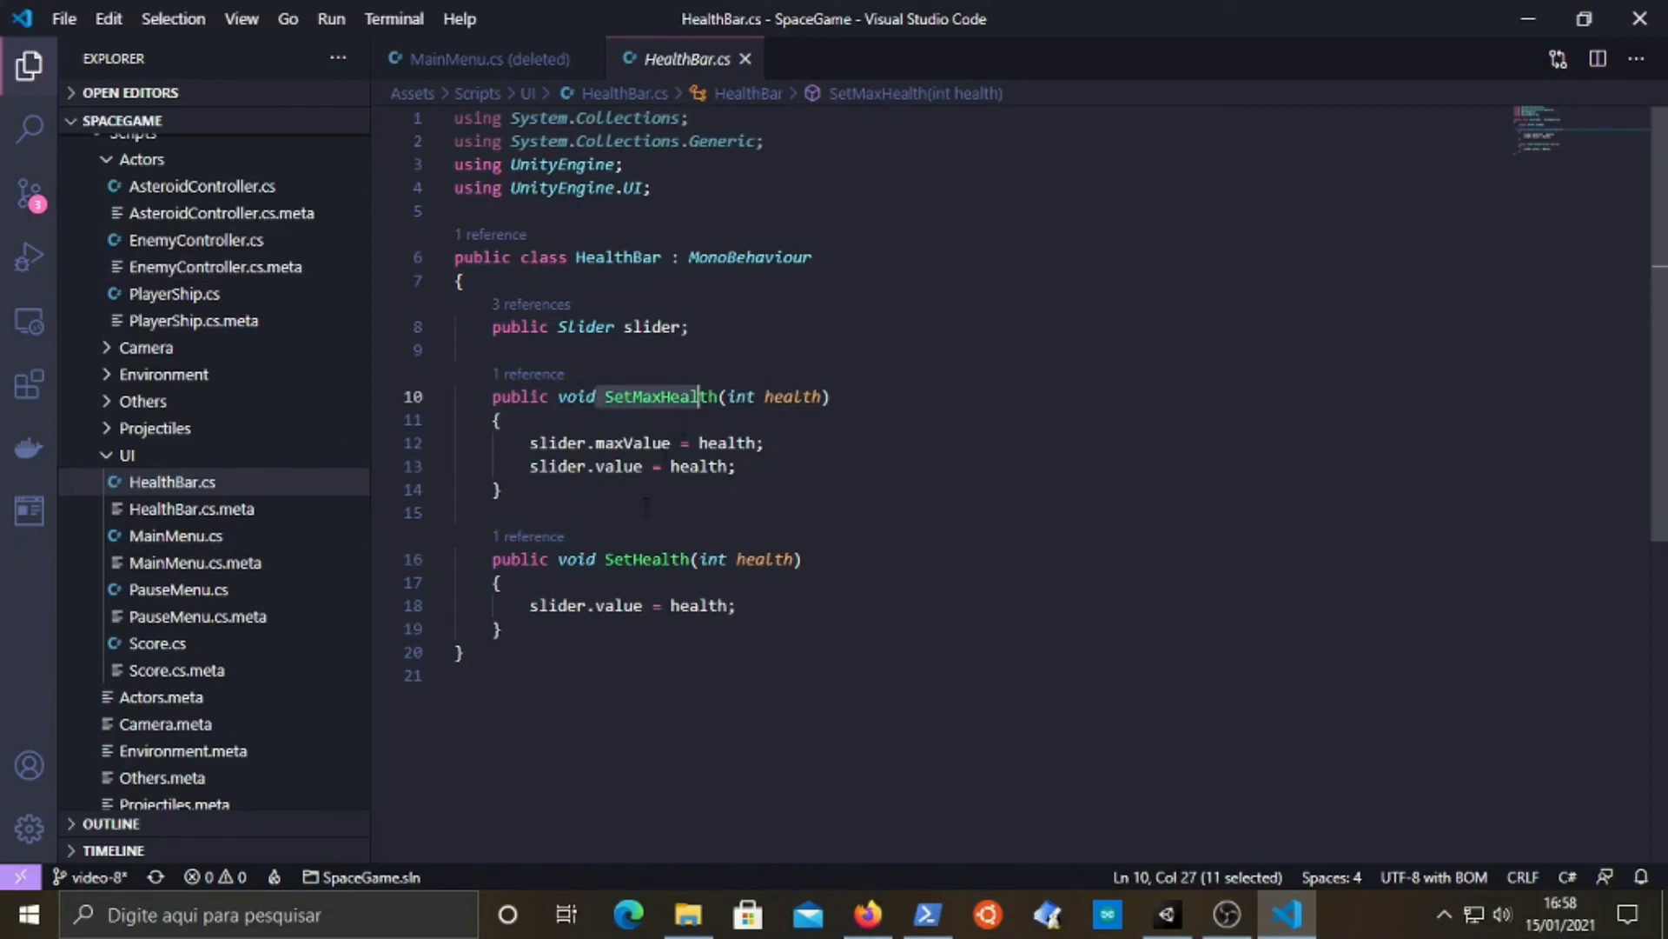
mouse_move(665, 559)
mouse_move(774, 556)
left_click_drag(773, 559, 765, 559)
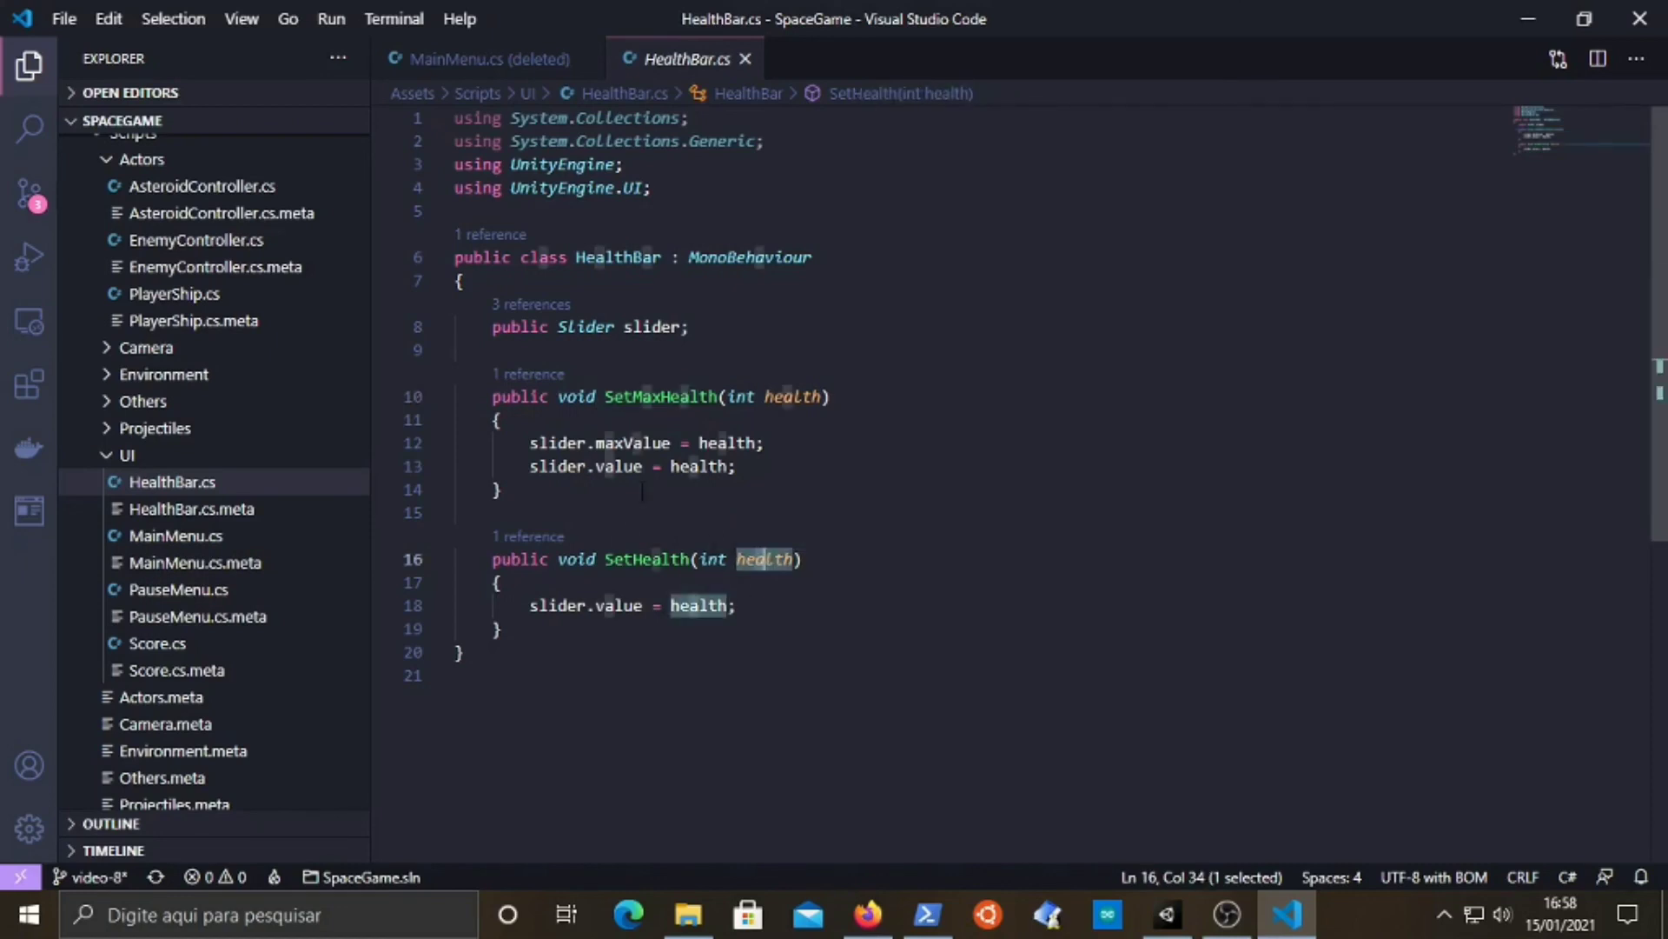
- Open PlayerShip.cs and examine the SetMaxHealth call in Start and the SetHealth call in TakeDamage
left_click(176, 297)
scroll(739, 439, "down", 3)
scroll(739, 438, "up", 1)
scroll(738, 439, "down", 8)
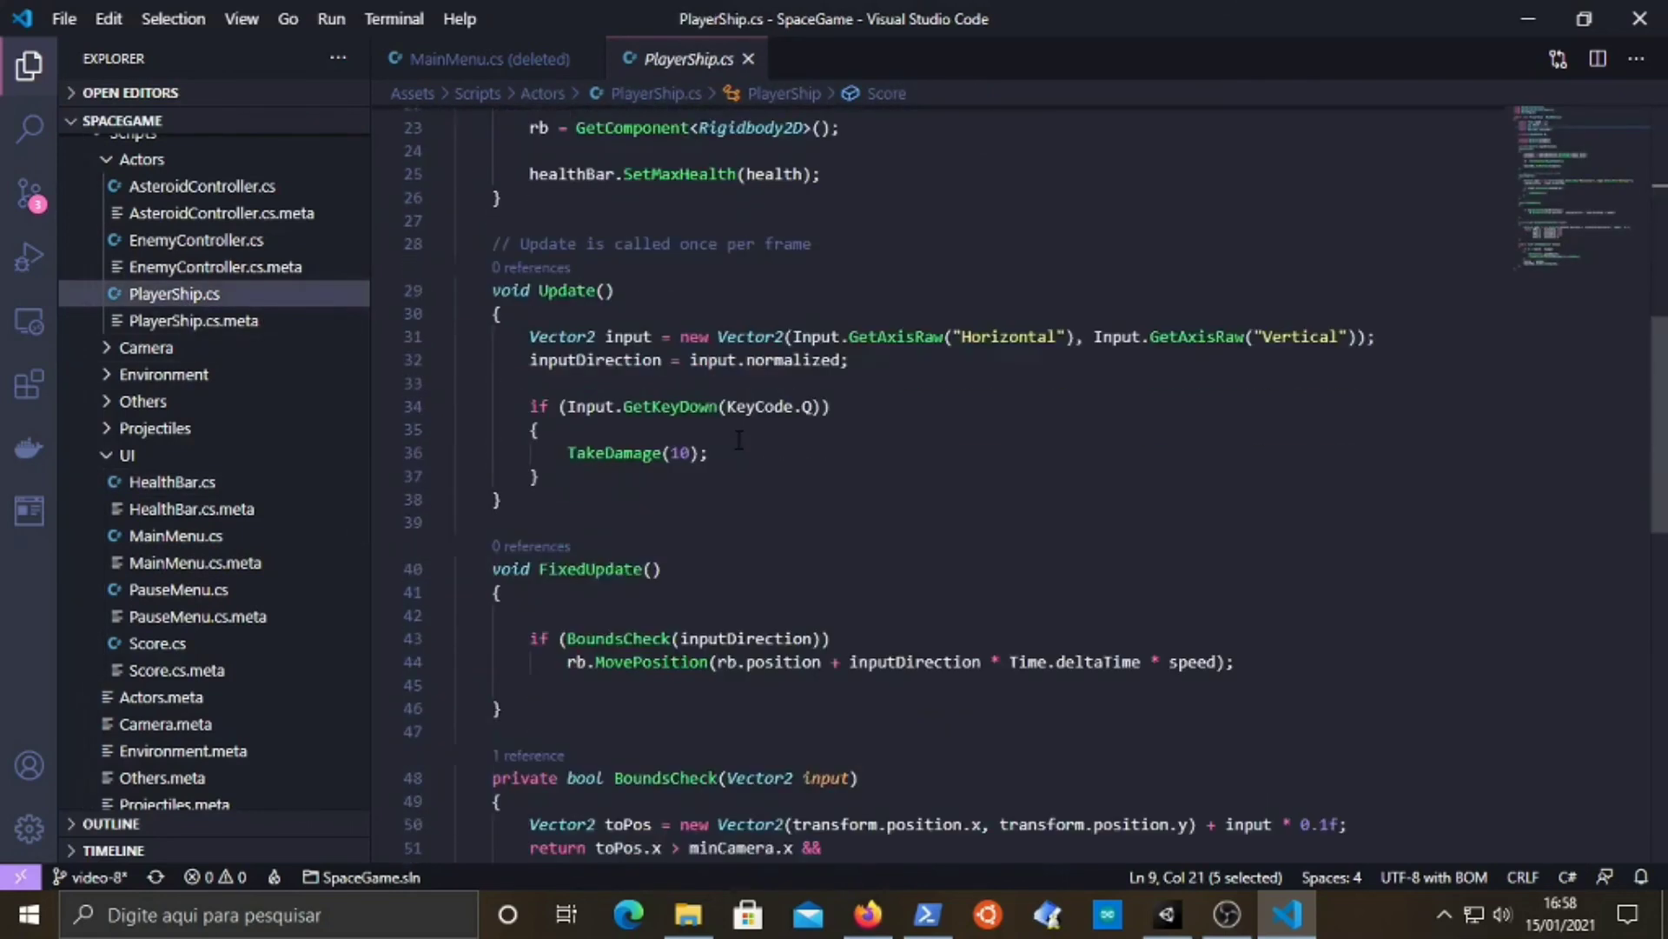
scroll(739, 439, "down", 4)
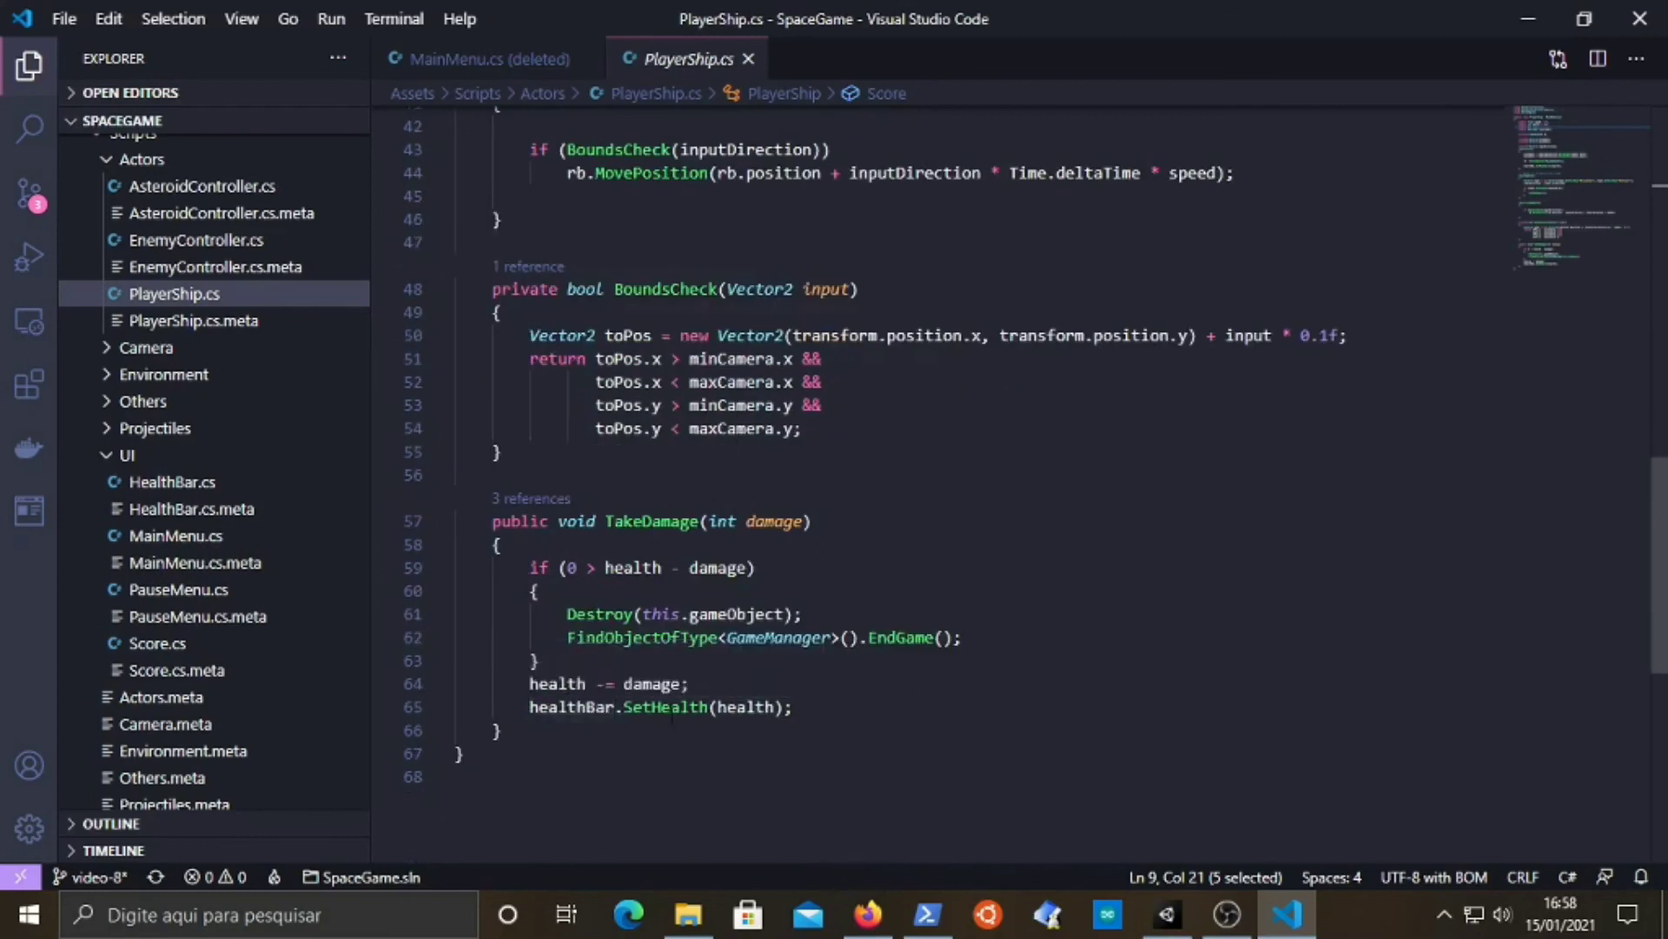
scroll(632, 546, "up", 2)
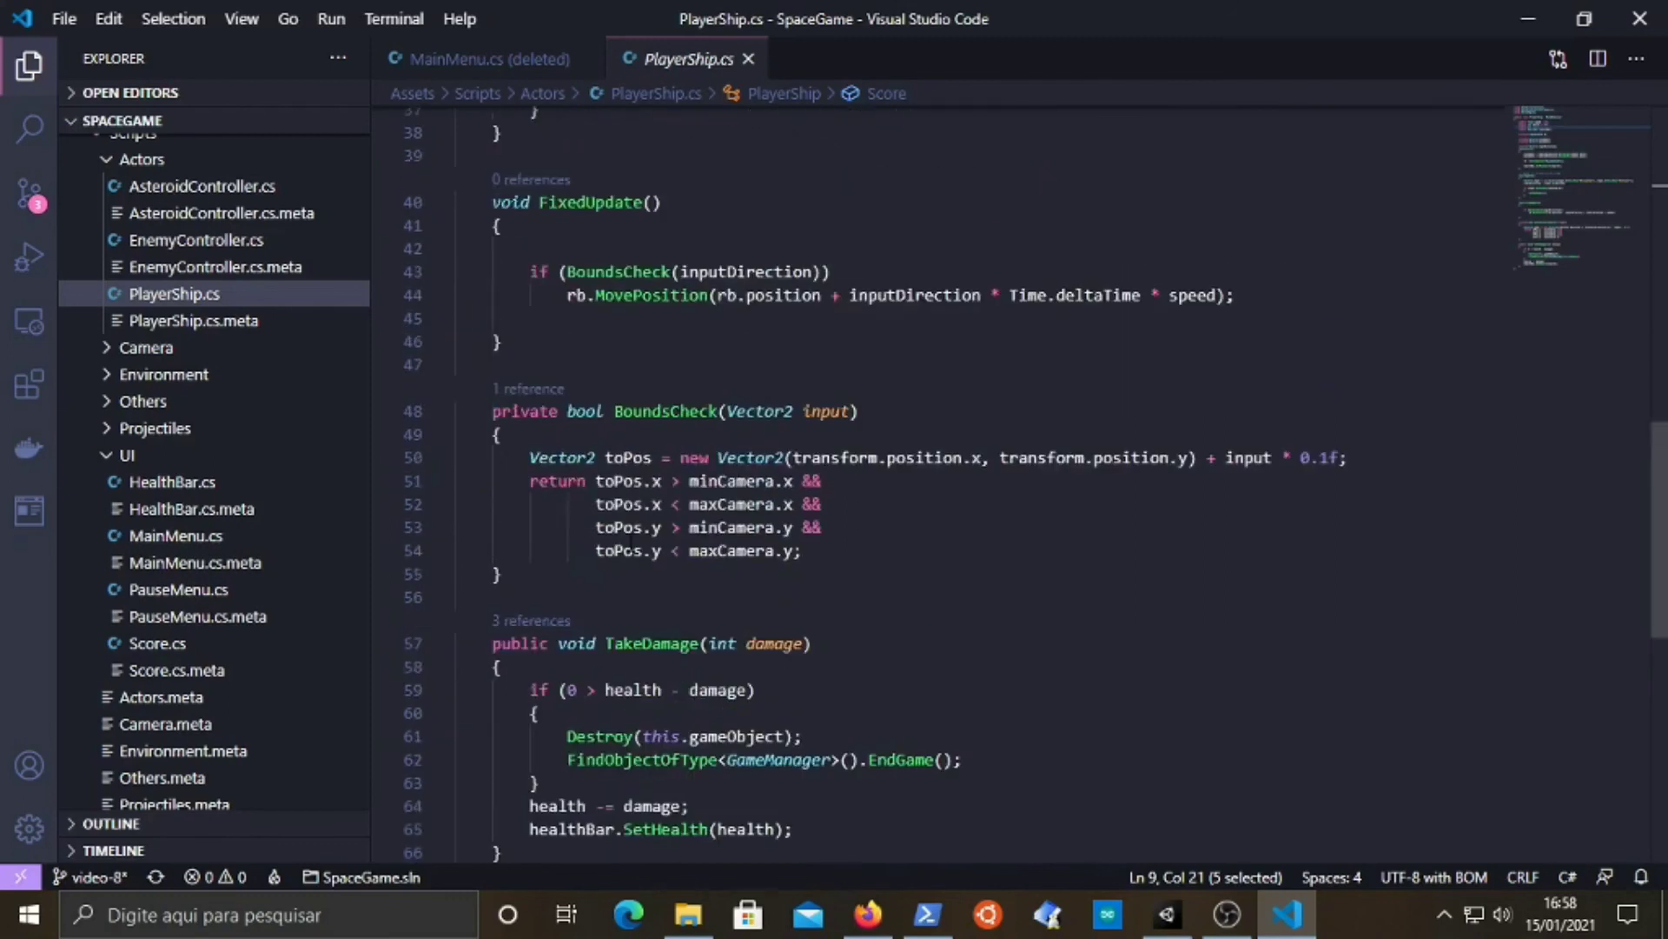
scroll(632, 545, "up", 8)
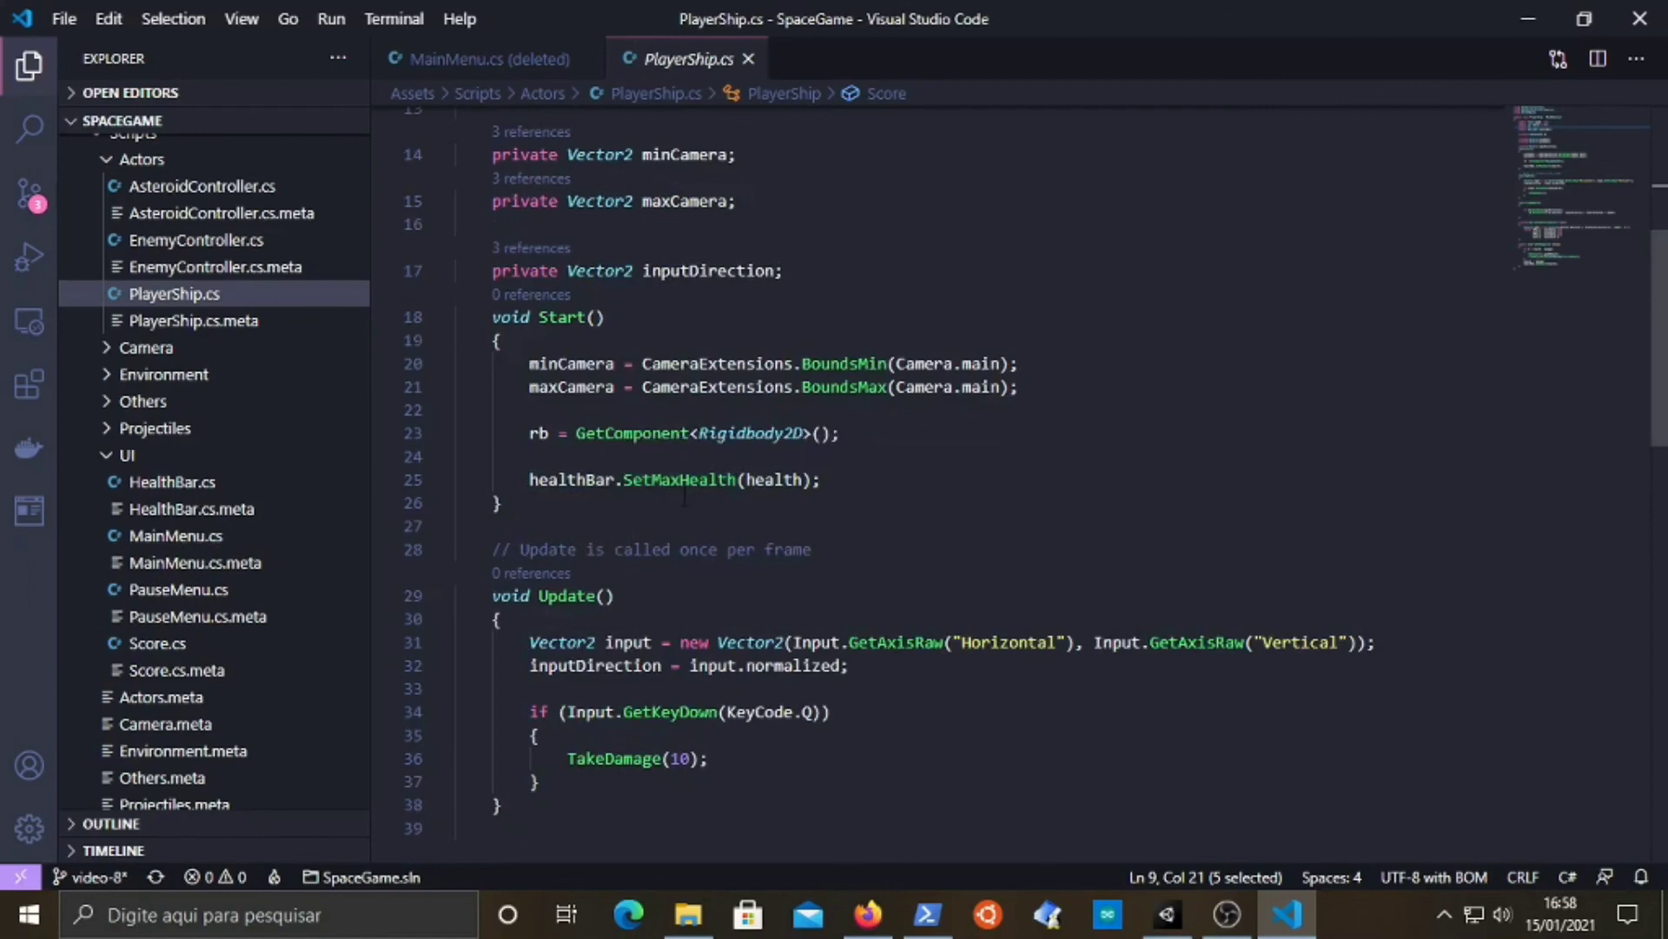
scroll(596, 497, "up", 3)
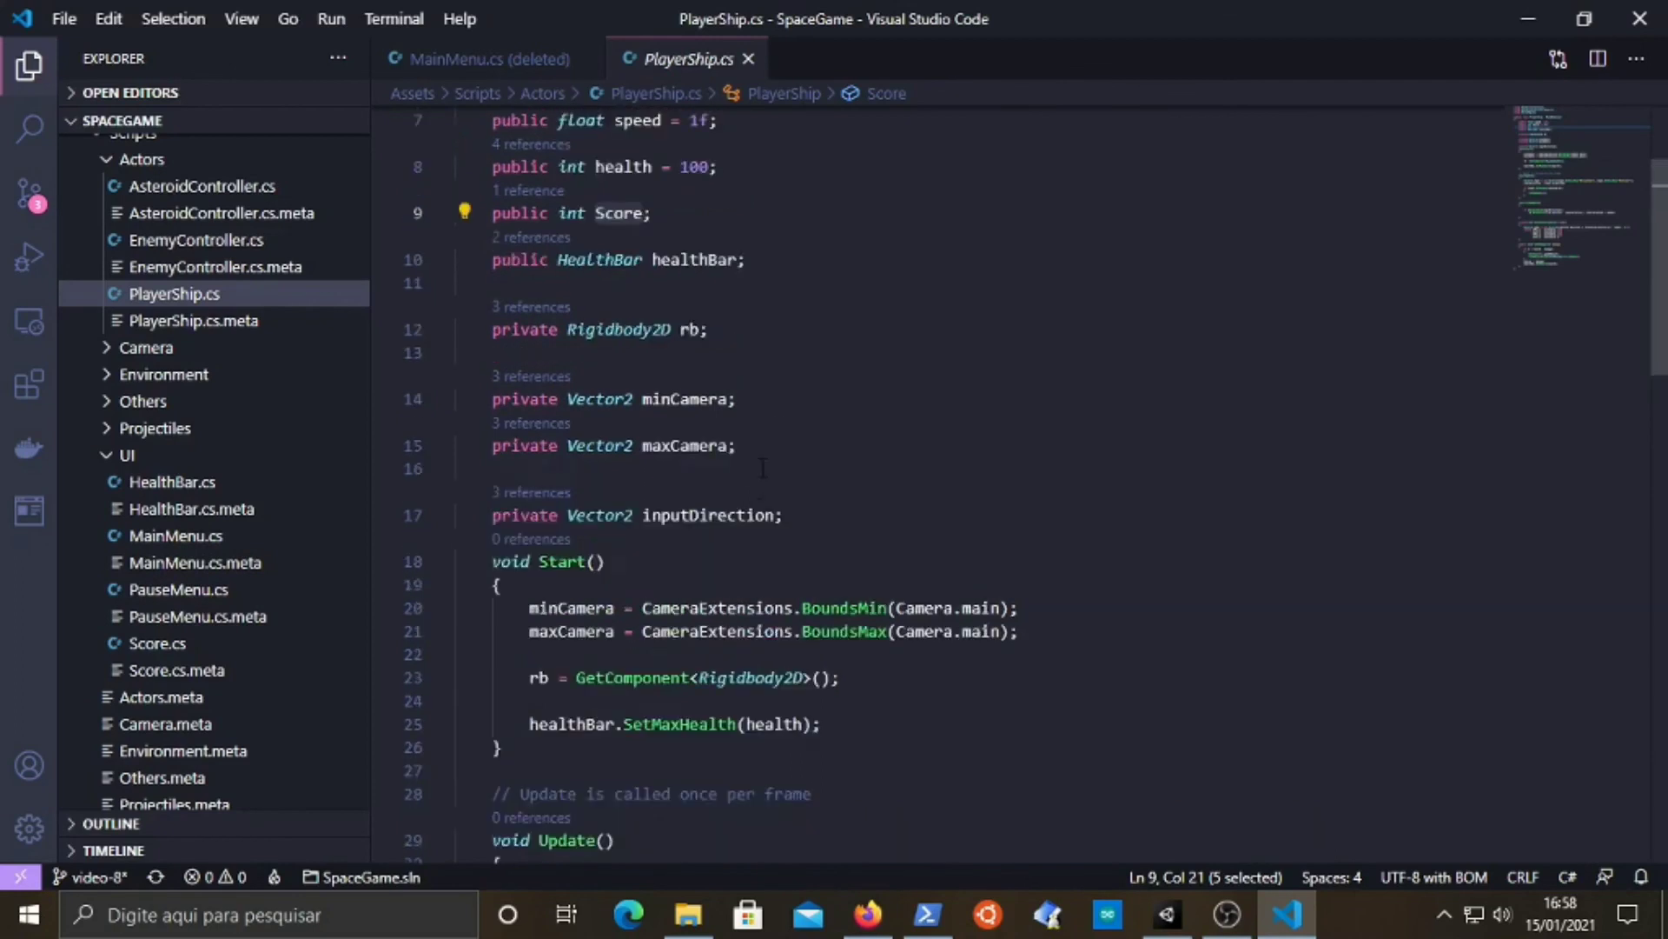
scroll(832, 460, "up", 2)
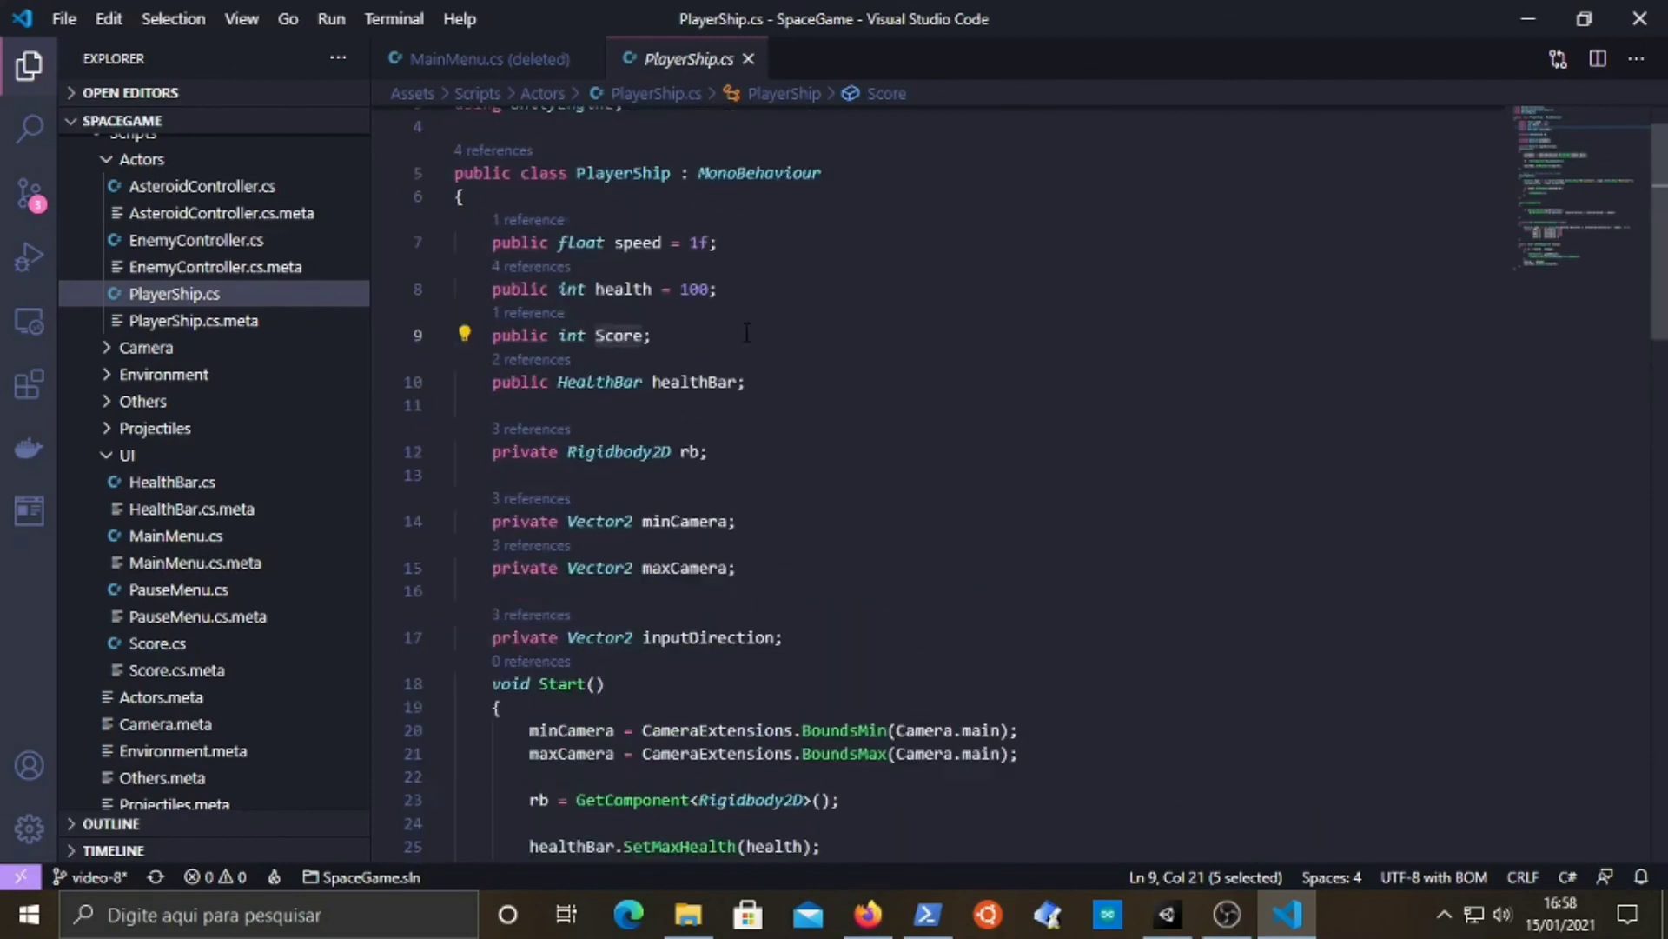
- Examine the public health and healthBar declarations at the start of the PlayerShip class
double_click(647, 288)
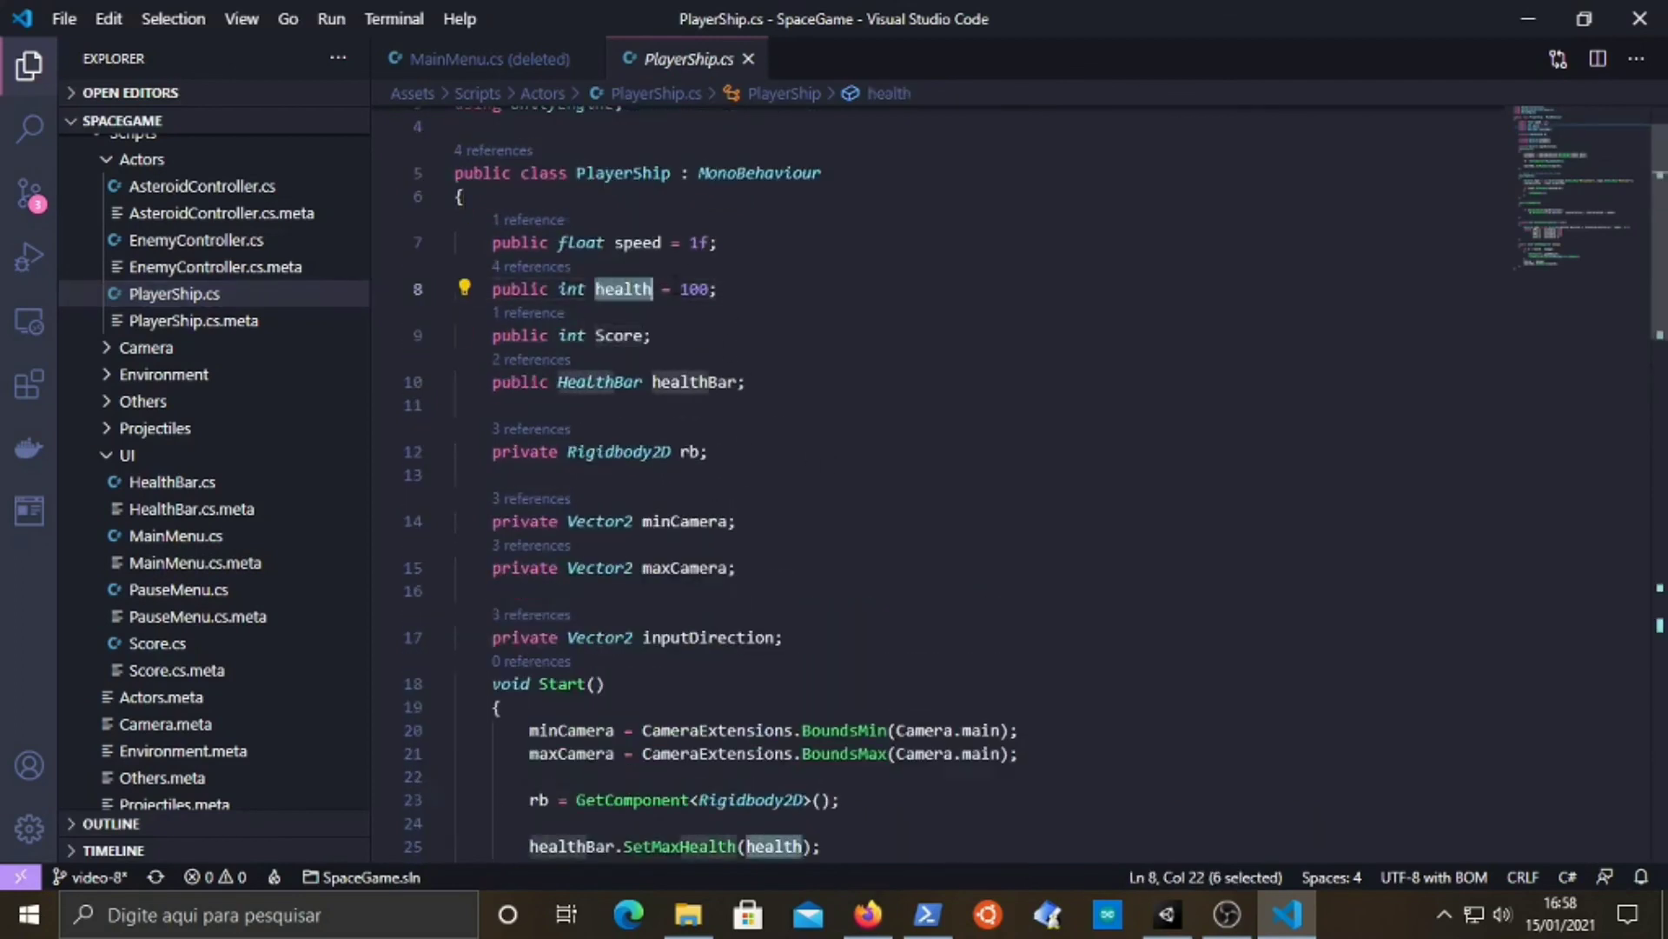
left_click(686, 289)
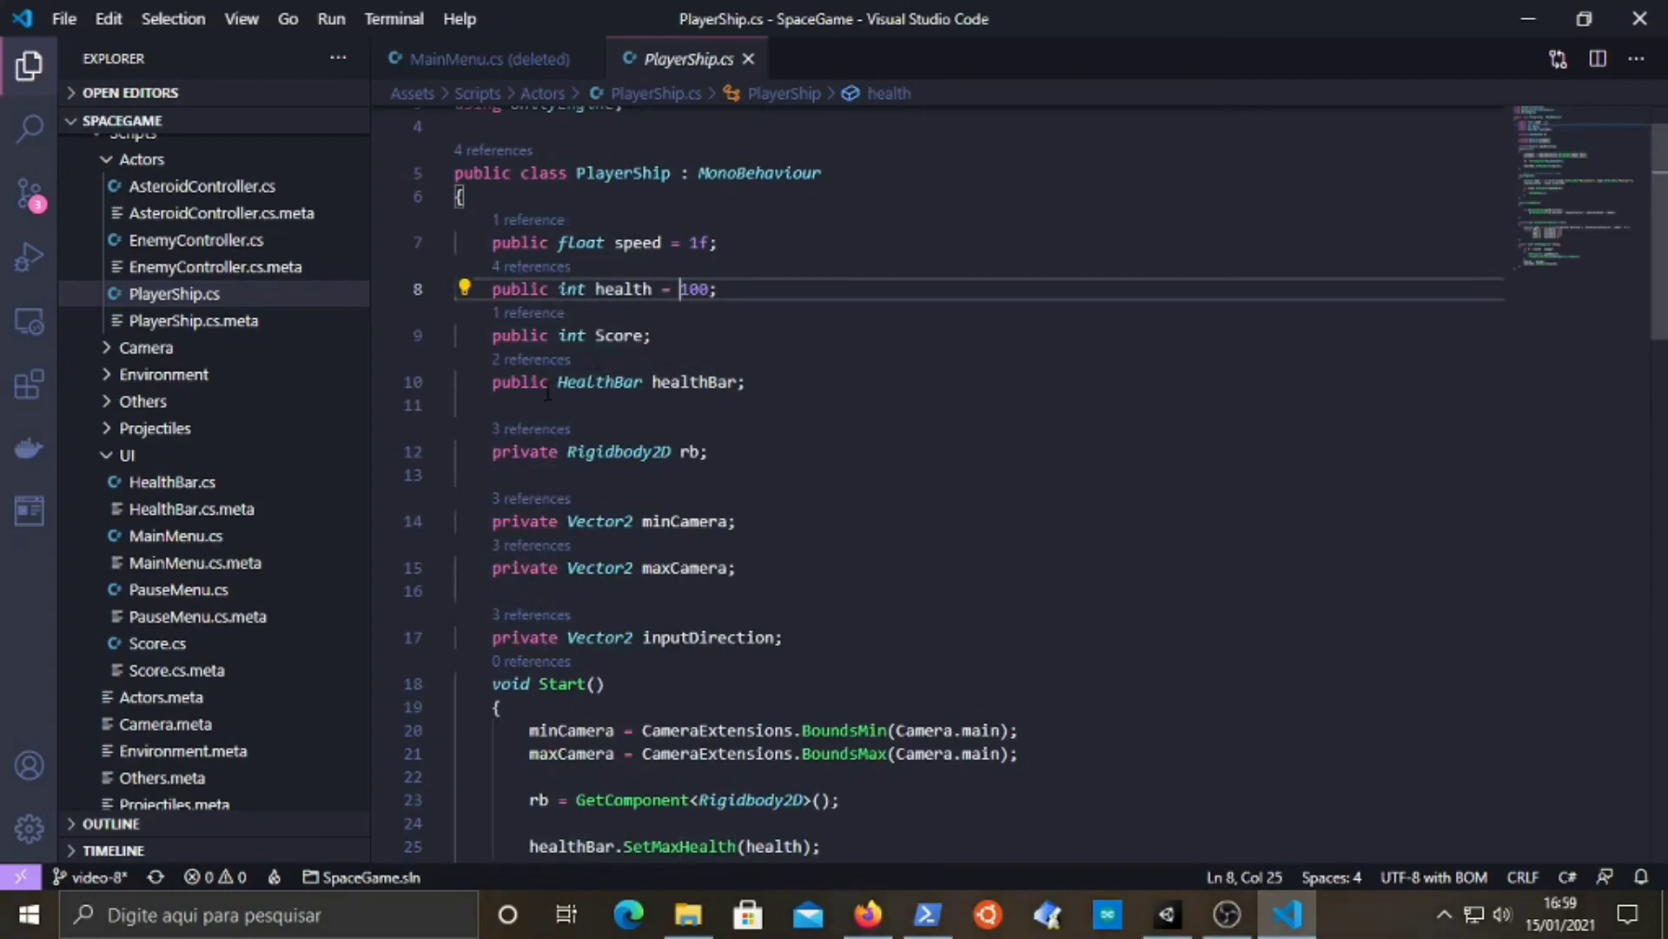
mouse_move(731, 380)
left_click(671, 381)
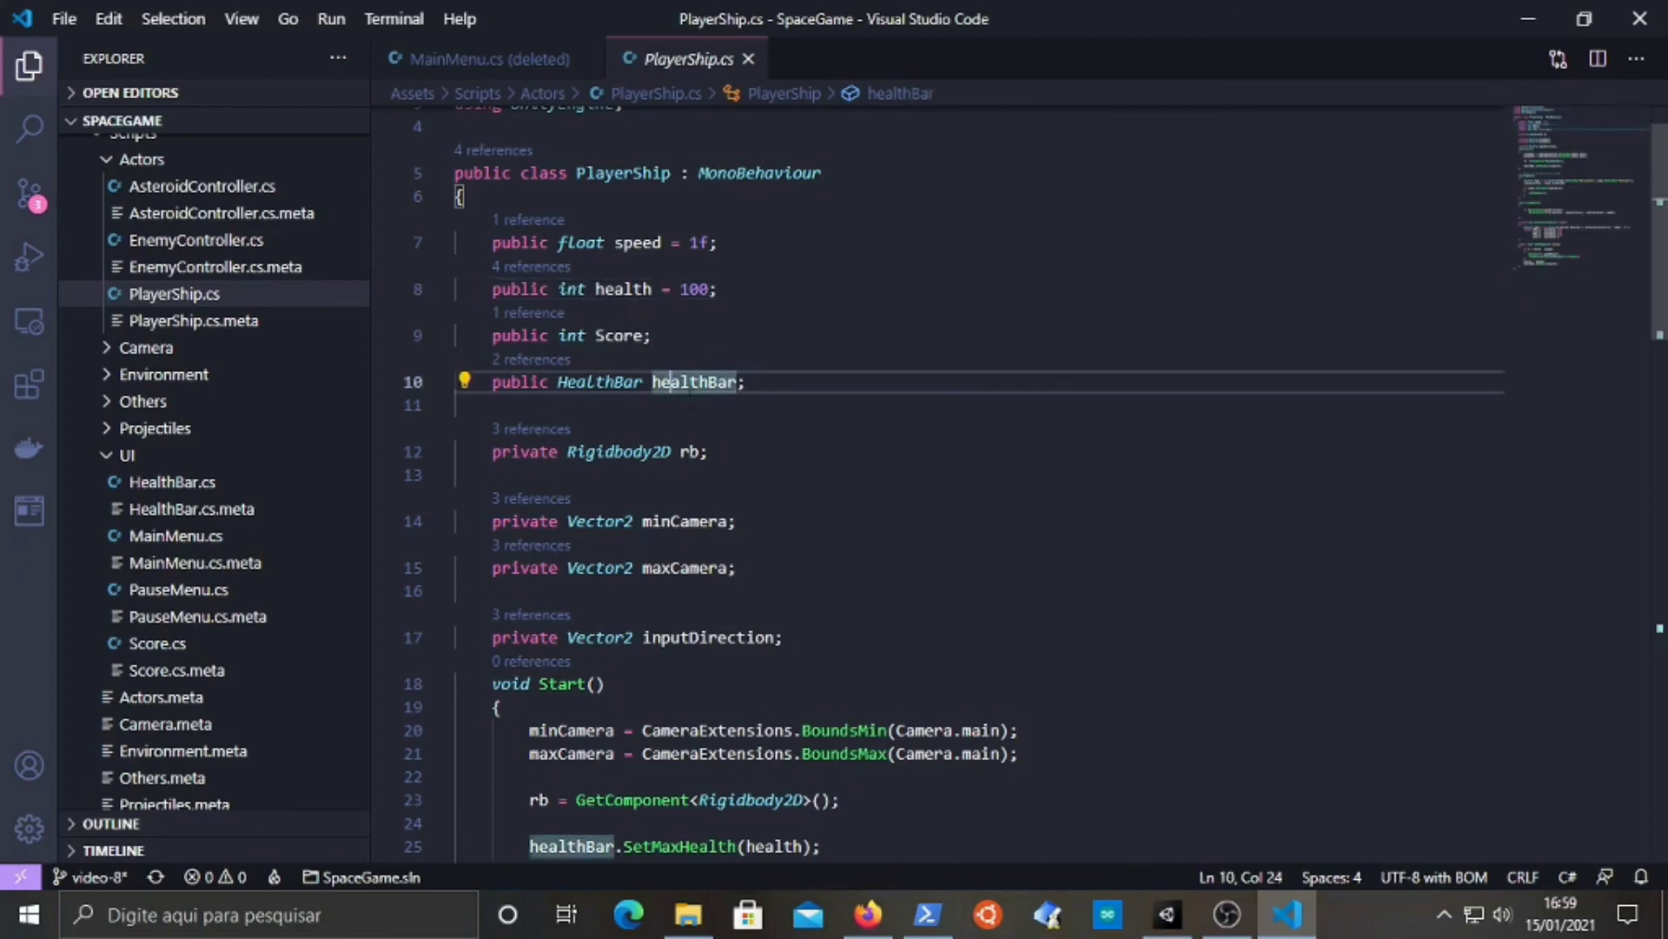
- Switch to Unity and assign the HealthBar object to Health Bar in the Player Ship script of PlayerShip, under Actors
left_click(1167, 908)
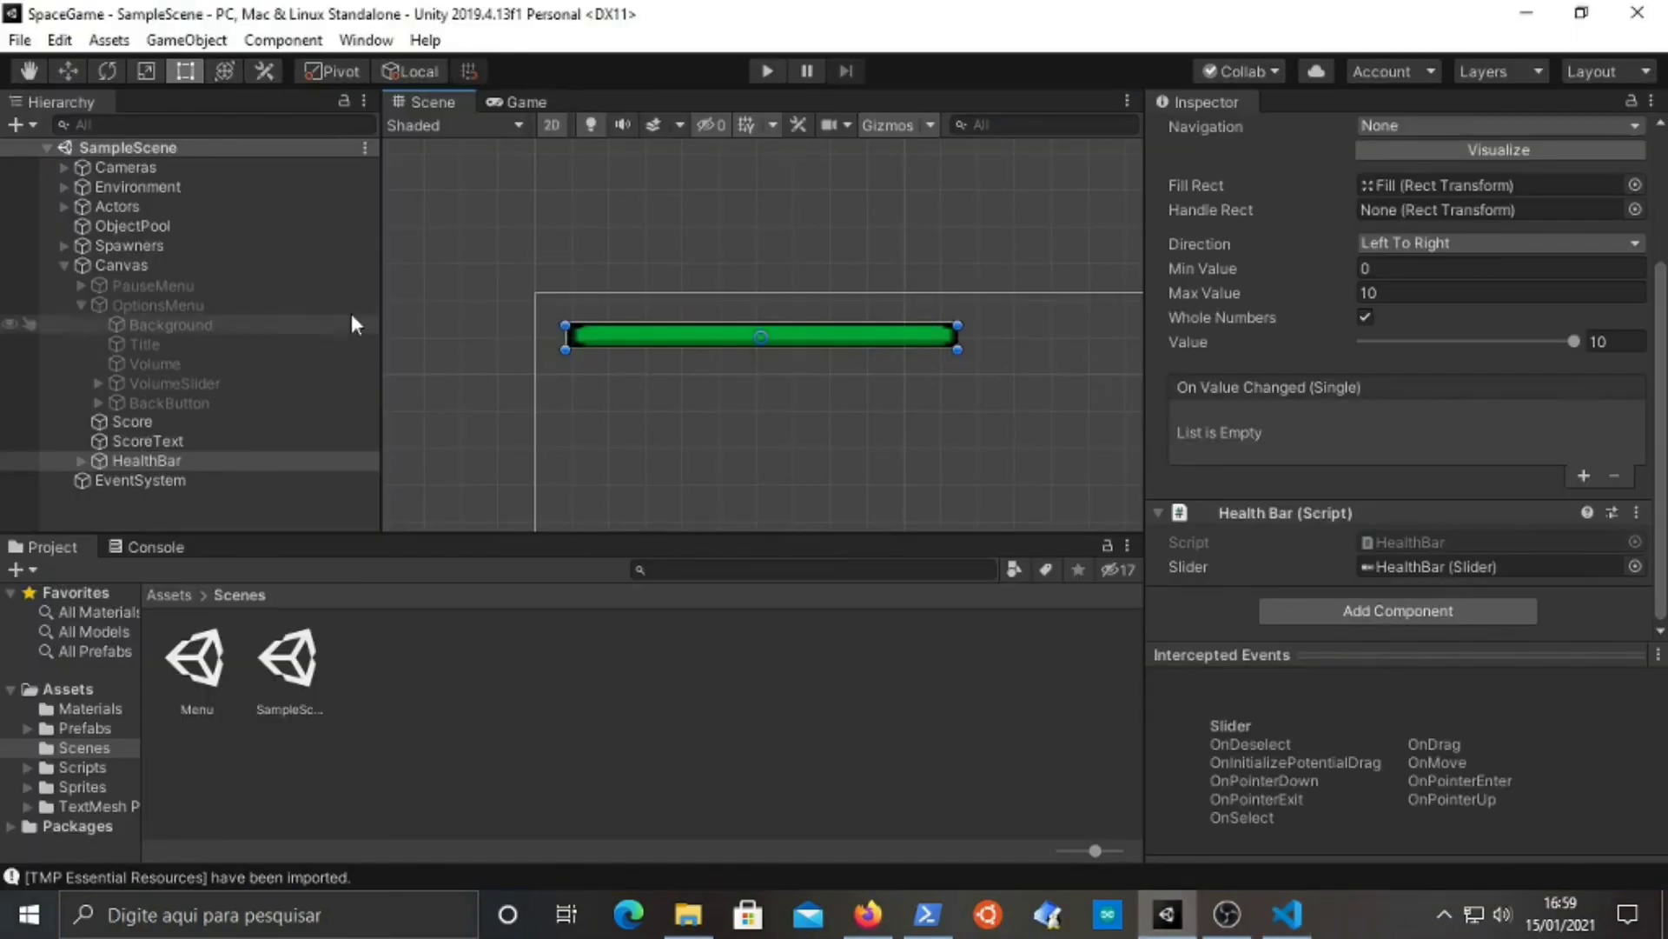
left_click(63, 206)
left_click(174, 212)
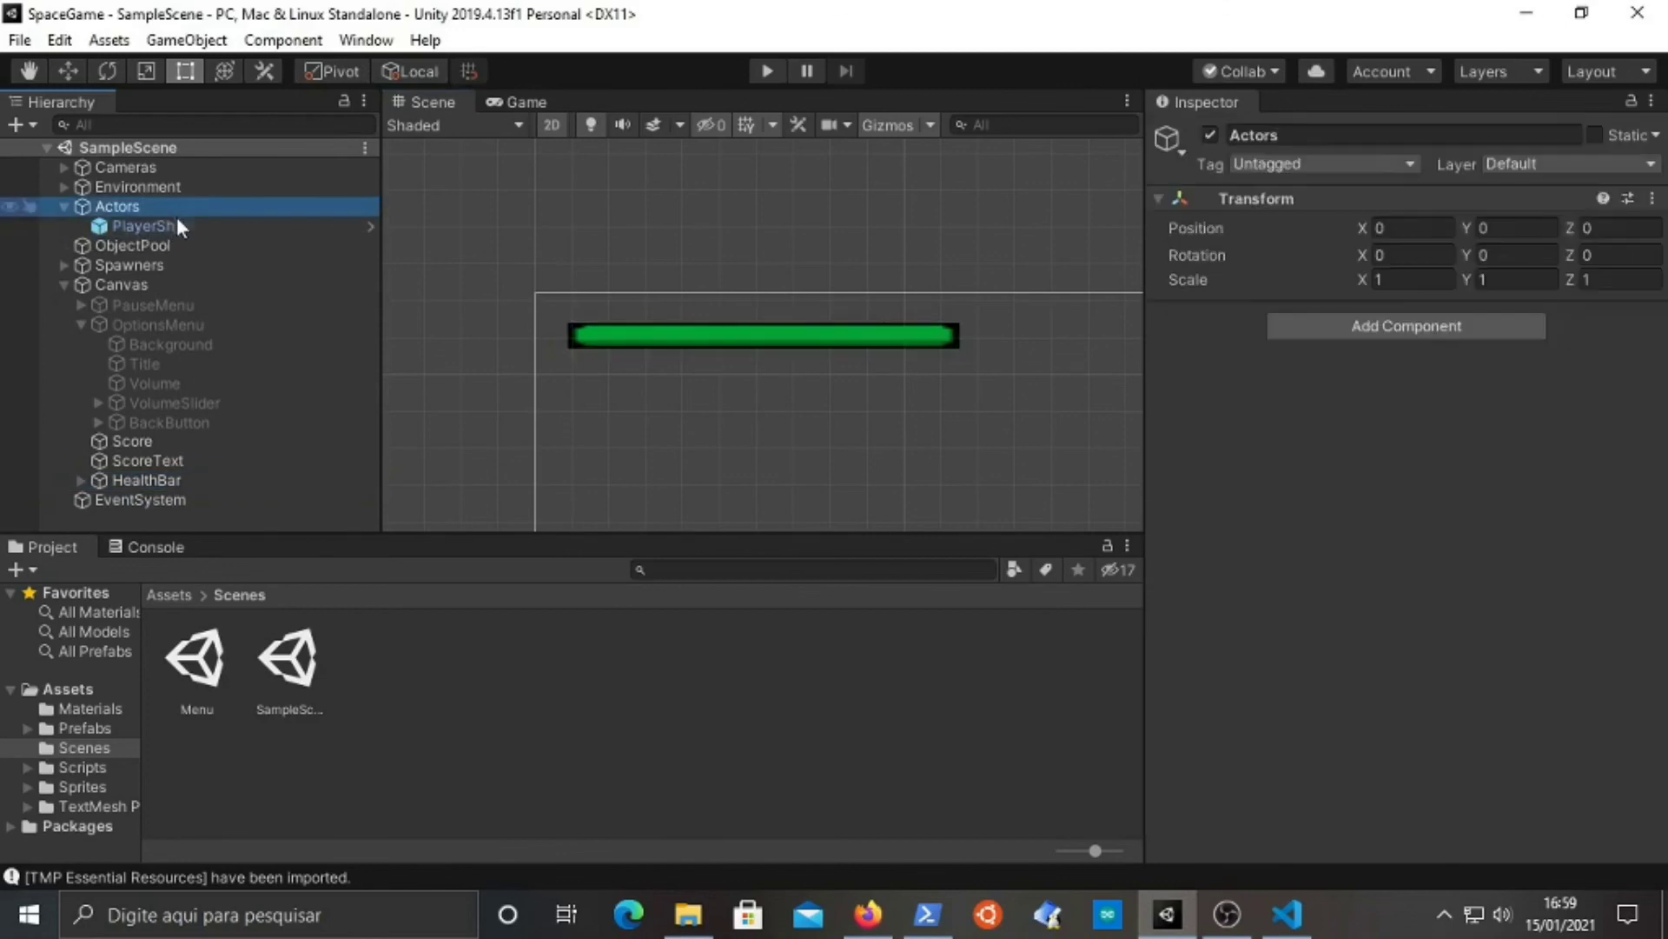
left_click(178, 225)
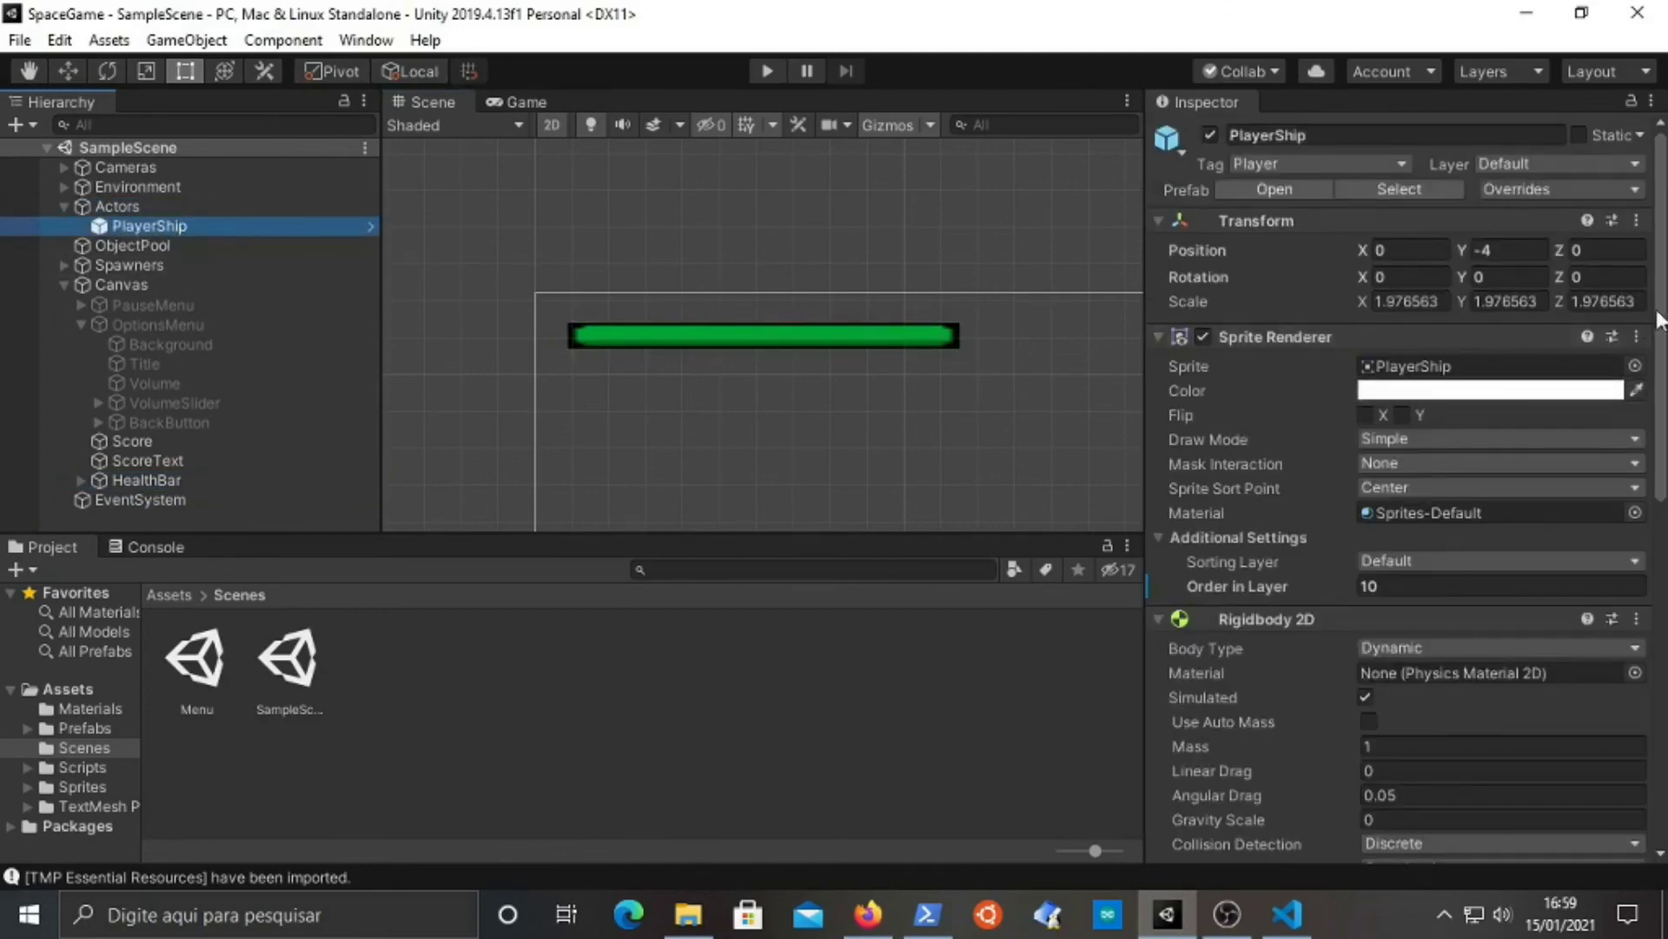
scroll(1478, 435, "down", 3)
scroll(1326, 657, "down", 5)
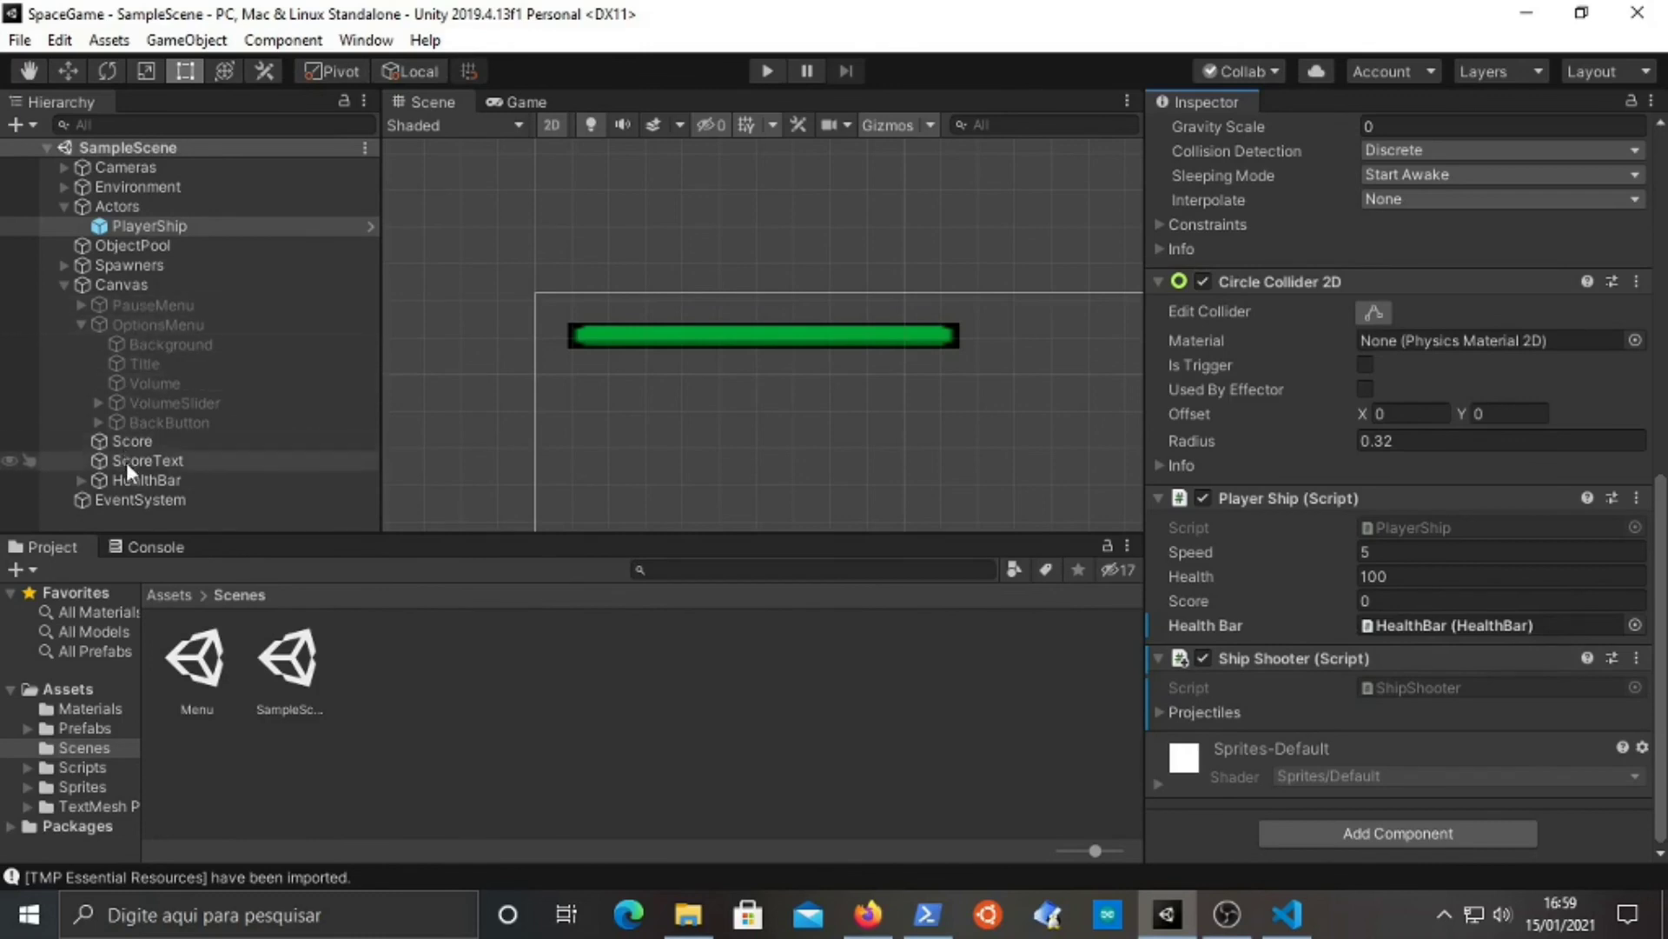
mouse_move(131, 480)
left_mouse_down()
mouse_move(869, 513)
mouse_move(1471, 605)
mouse_move(1493, 632)
mouse_move(1528, 624)
left_mouse_up()
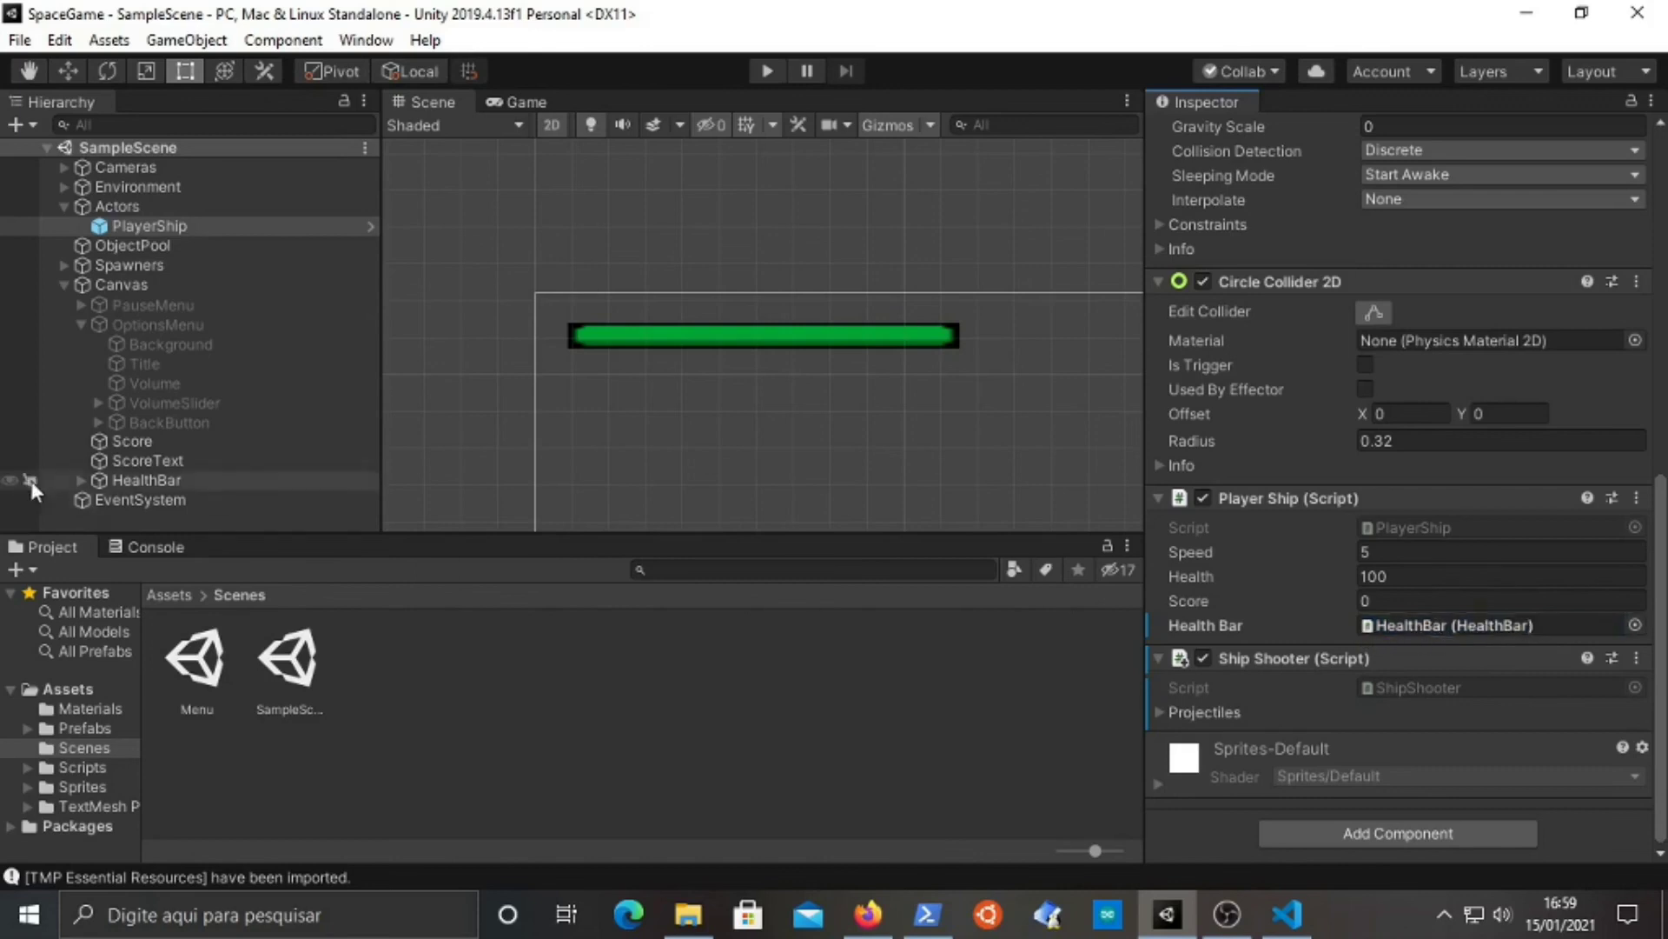
- Expand HealthBar, inspect its Health Bar script component, and return to the PlayerShip object's components
left_click(81, 479)
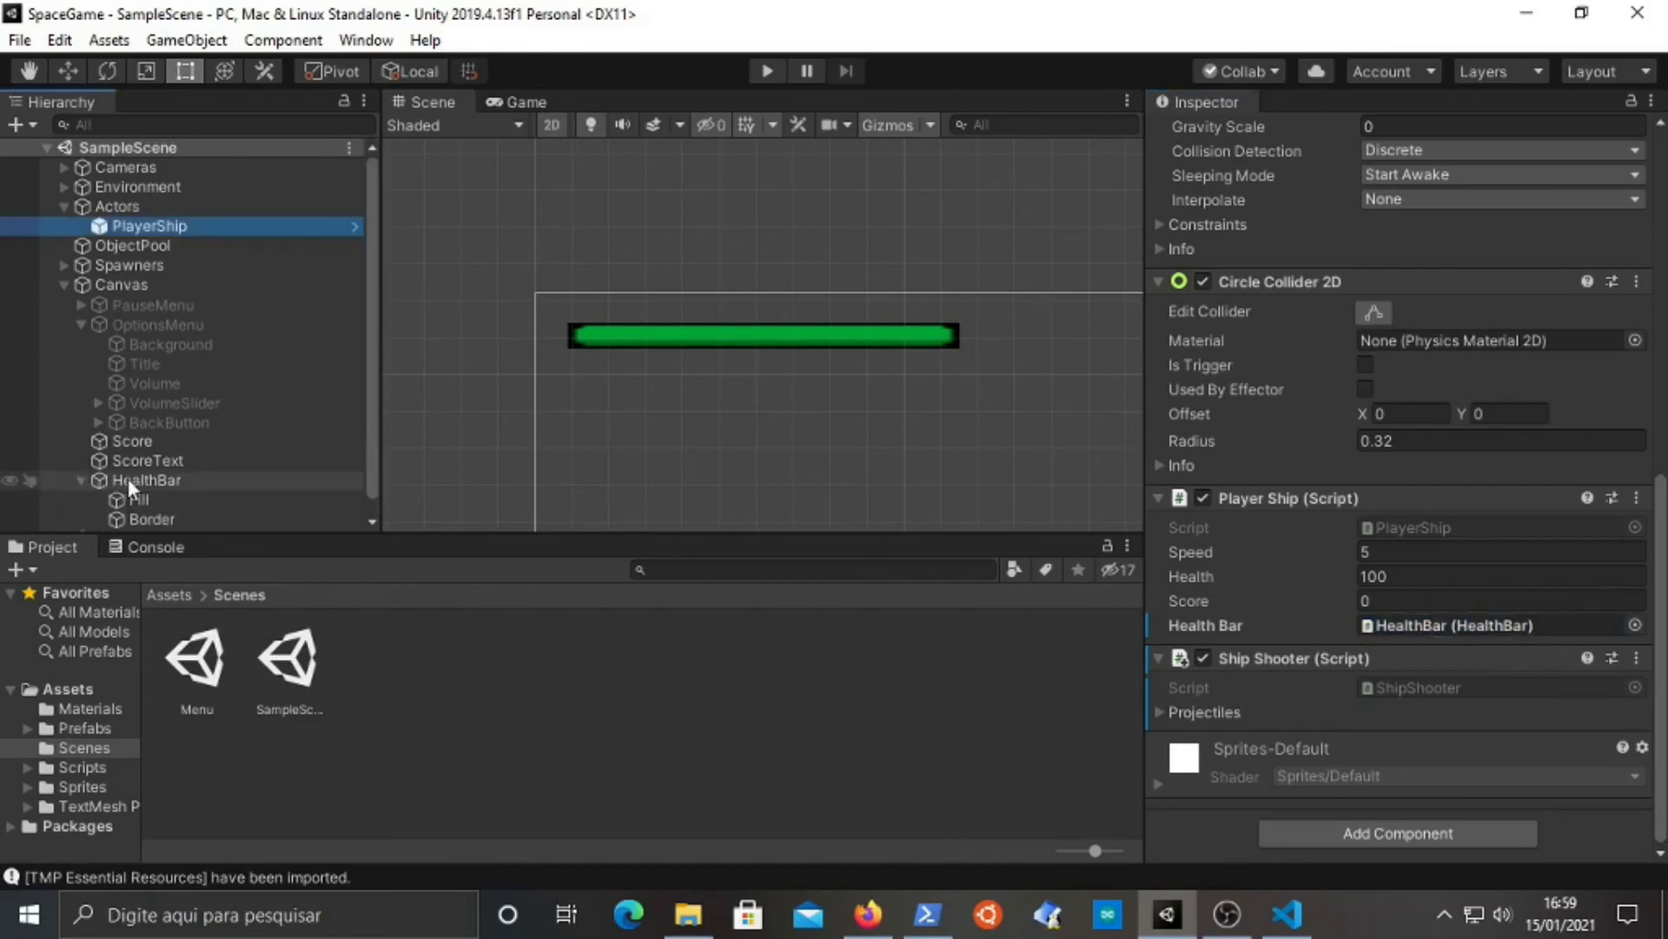
left_click(132, 481)
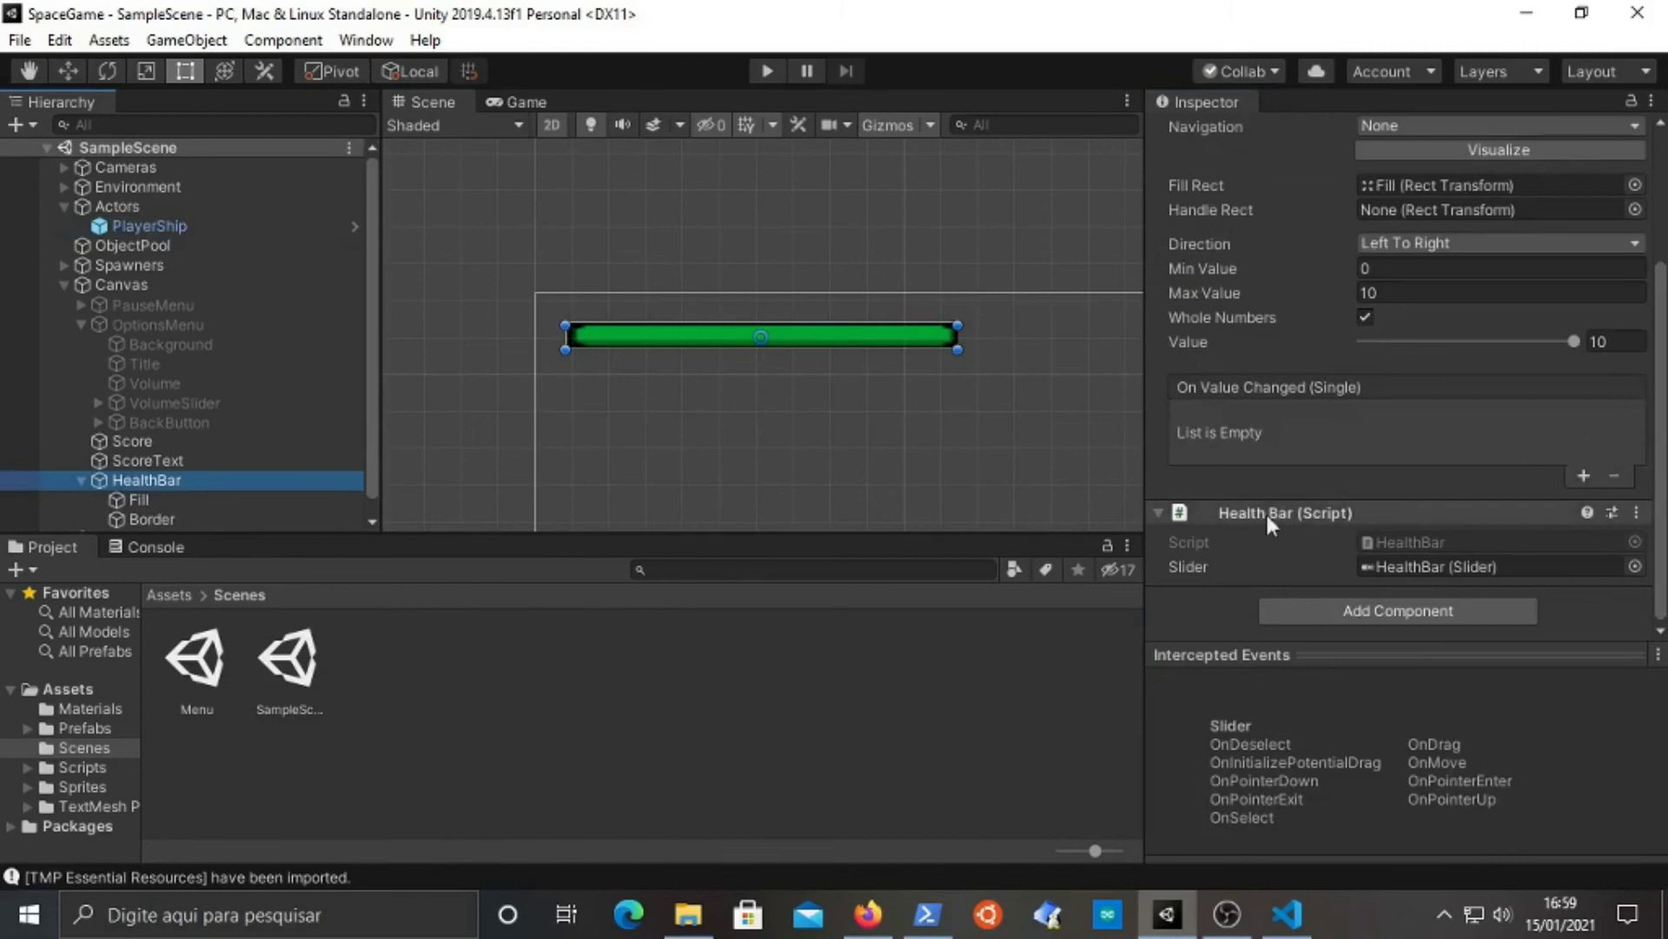
left_click(153, 226)
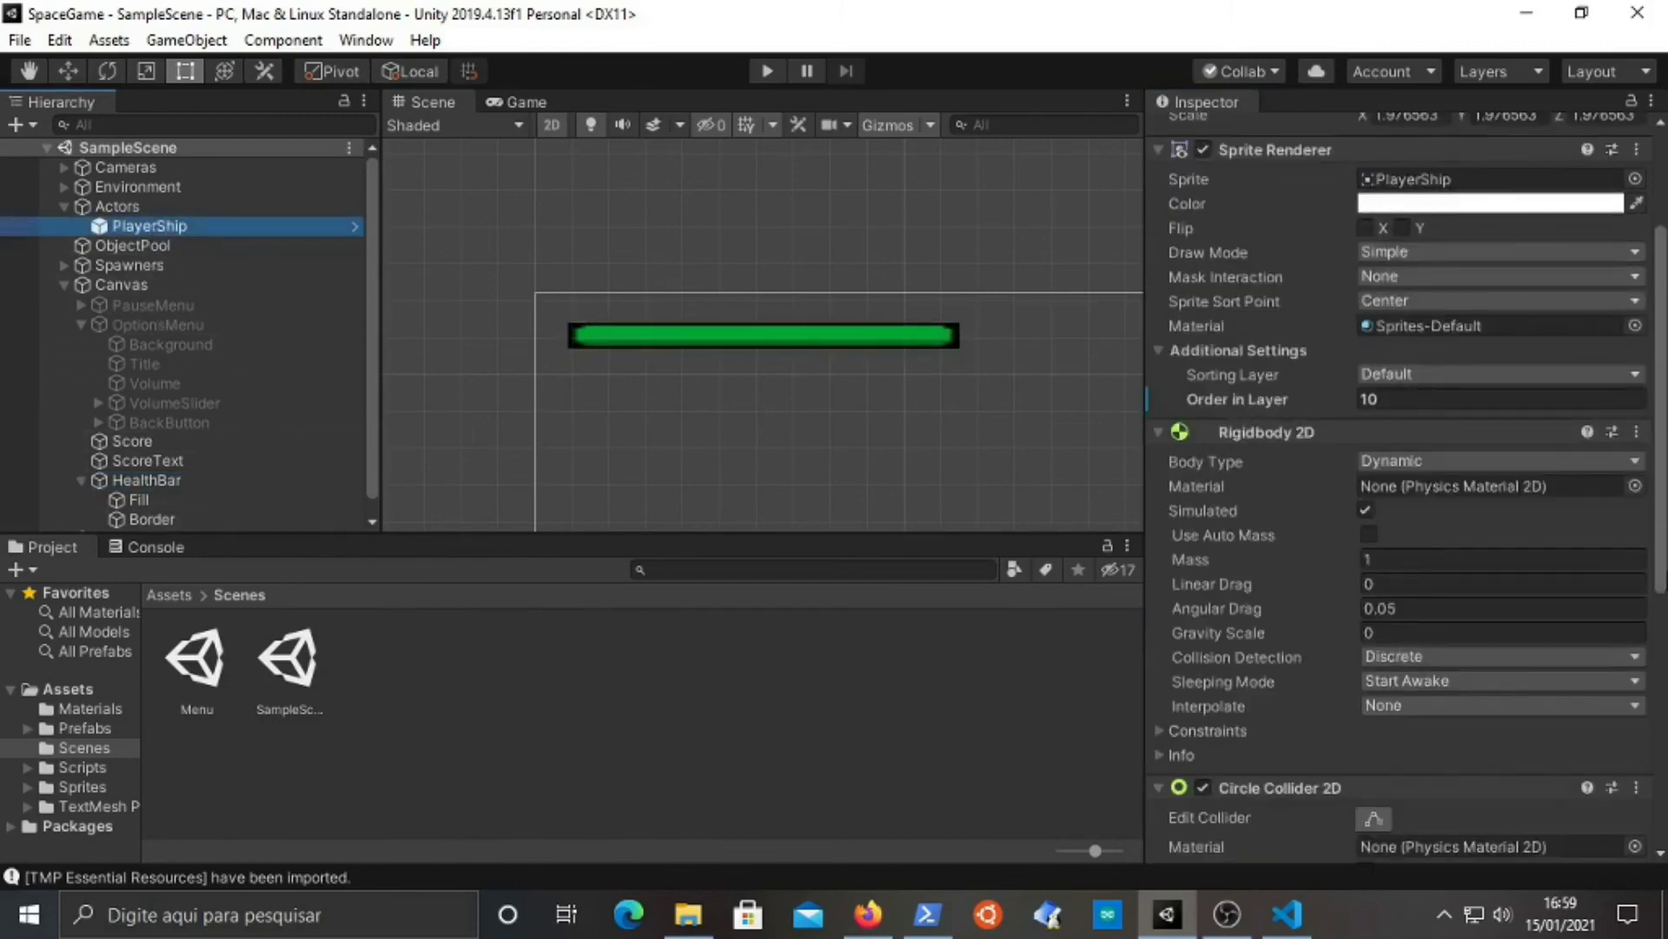